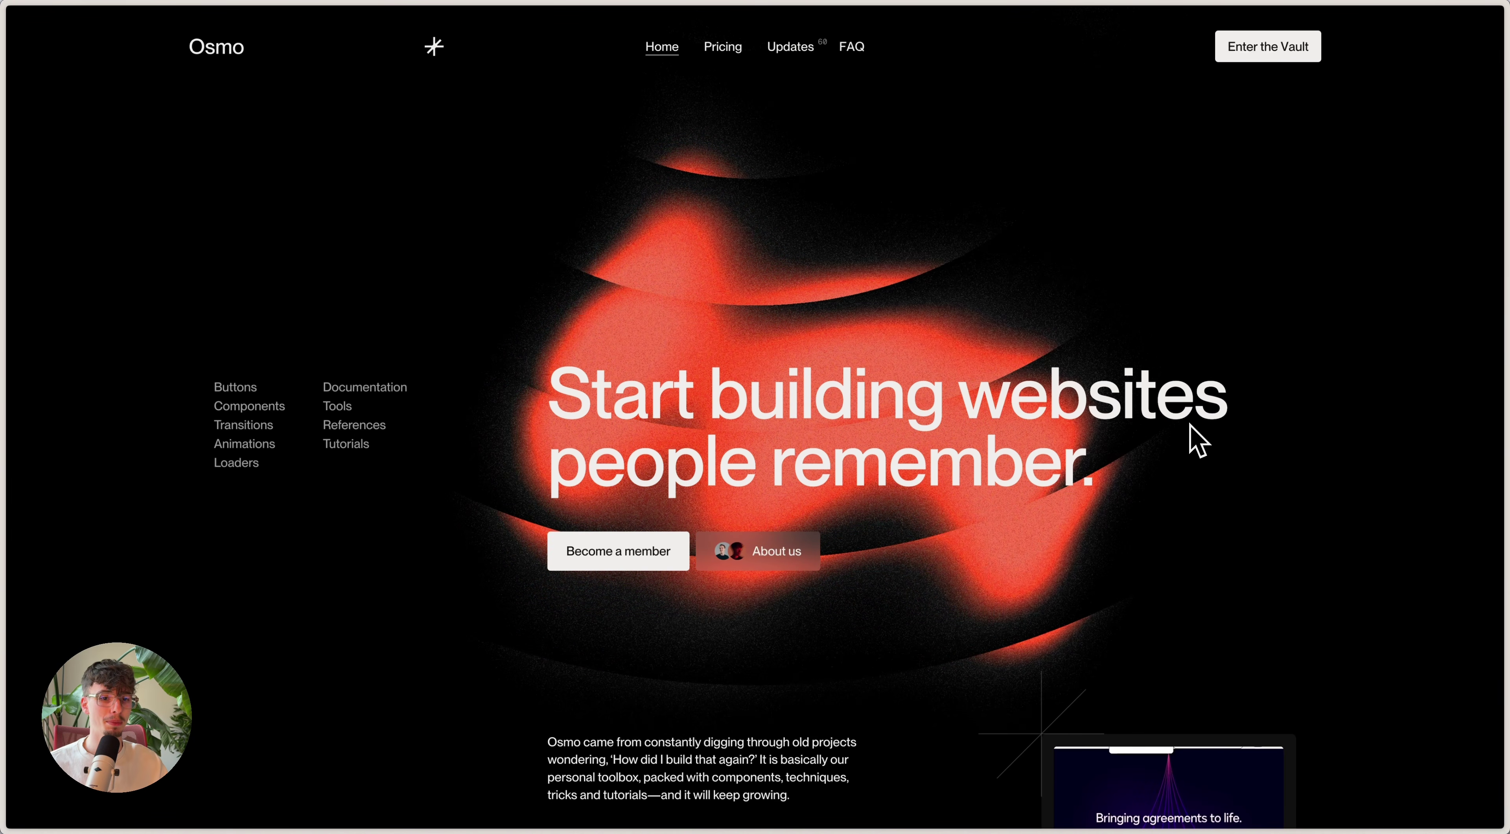
Step: Resize the browser window on the freelance portfolio, the FLOW site and the Osmo Scaling System demo to examine how each layout scales
click(61, 285)
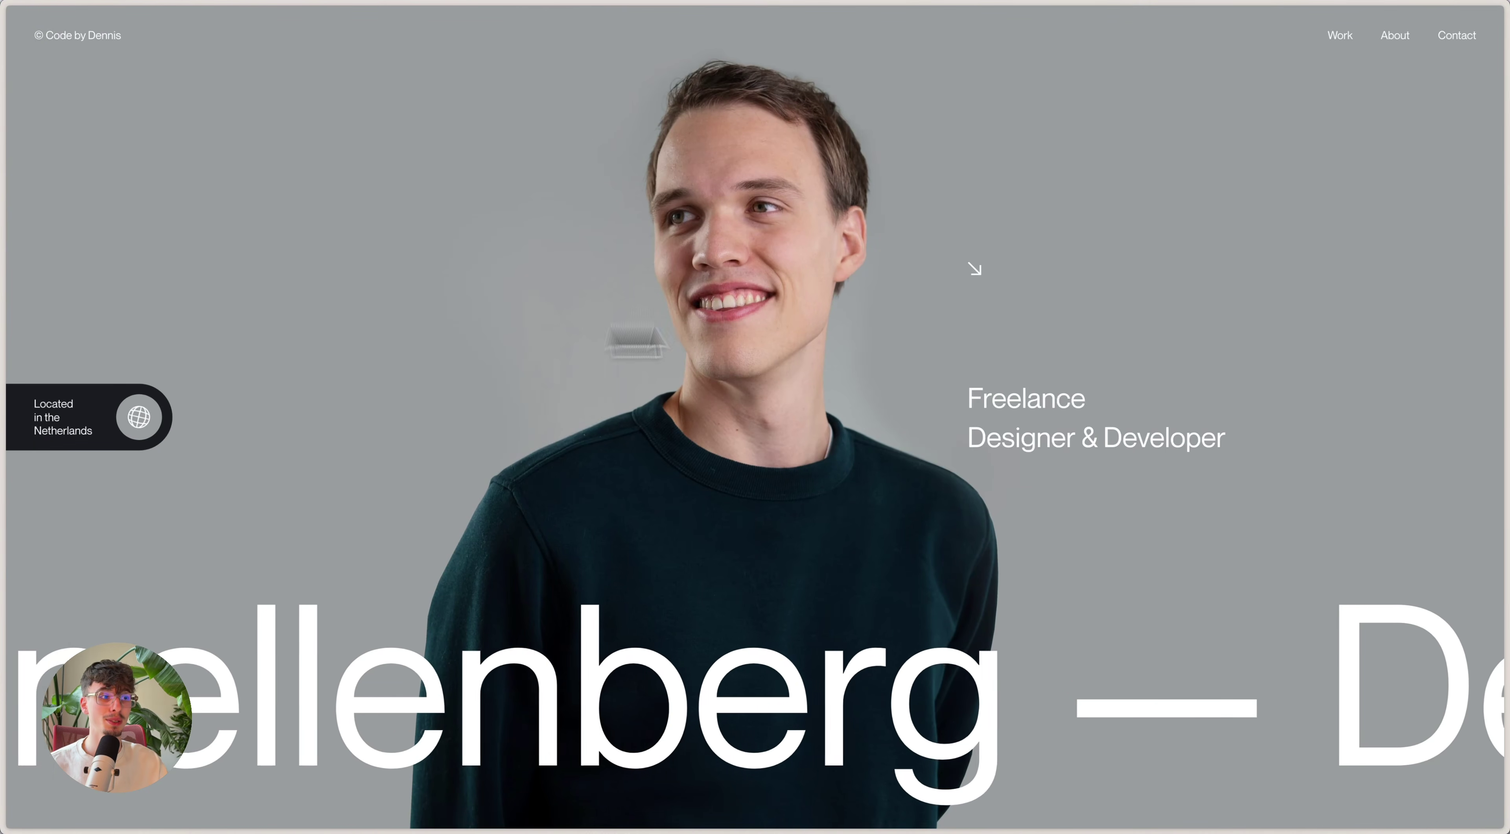
mouse_move(1504, 287)
mouse_down()
mouse_move(1090, 293)
mouse_move(656, 324)
mouse_move(755, 347)
mouse_move(1504, 299)
mouse_up()
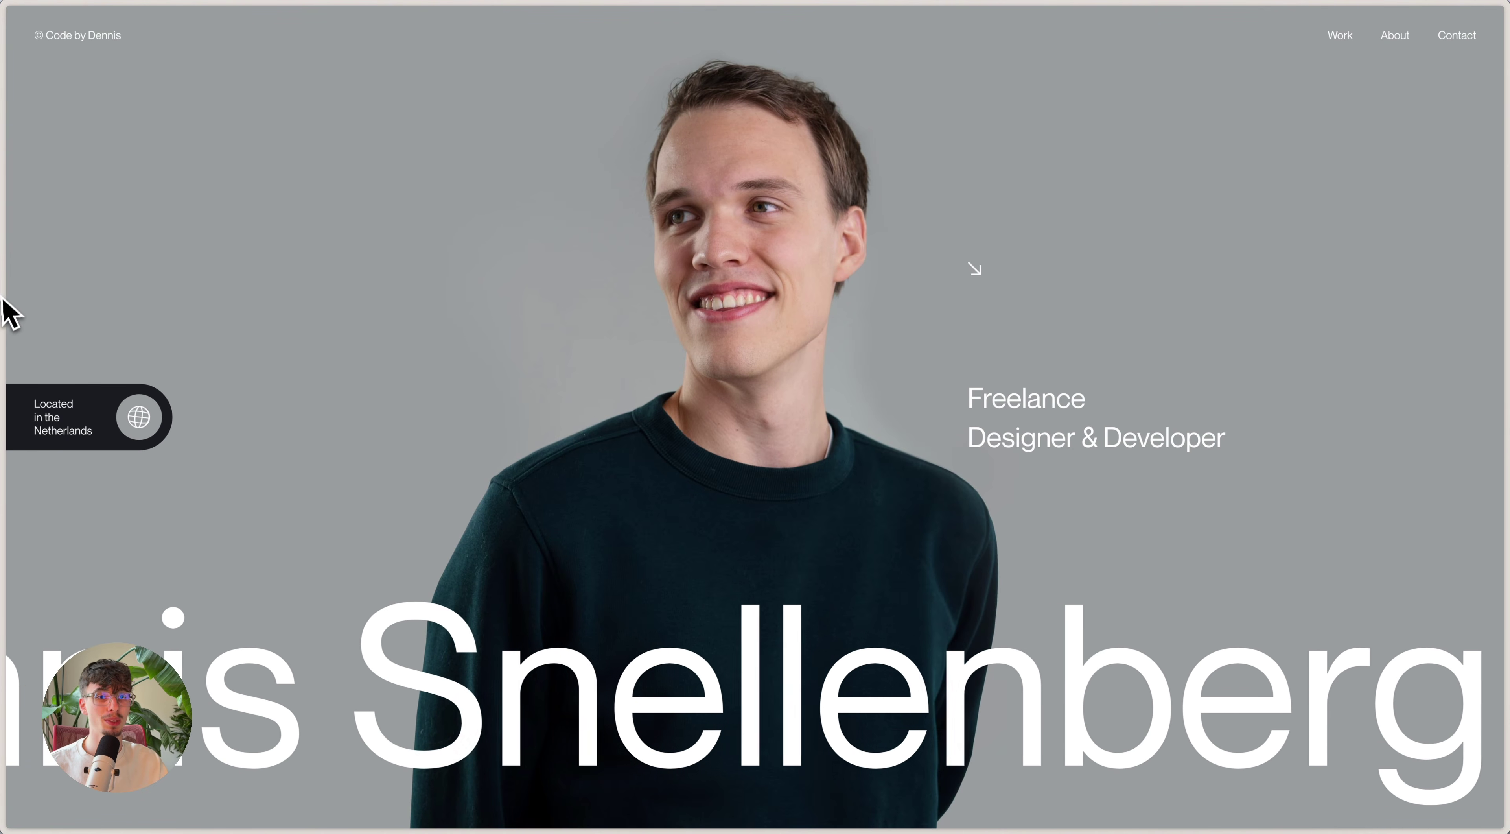
mouse_move(7, 311)
click(44, 262)
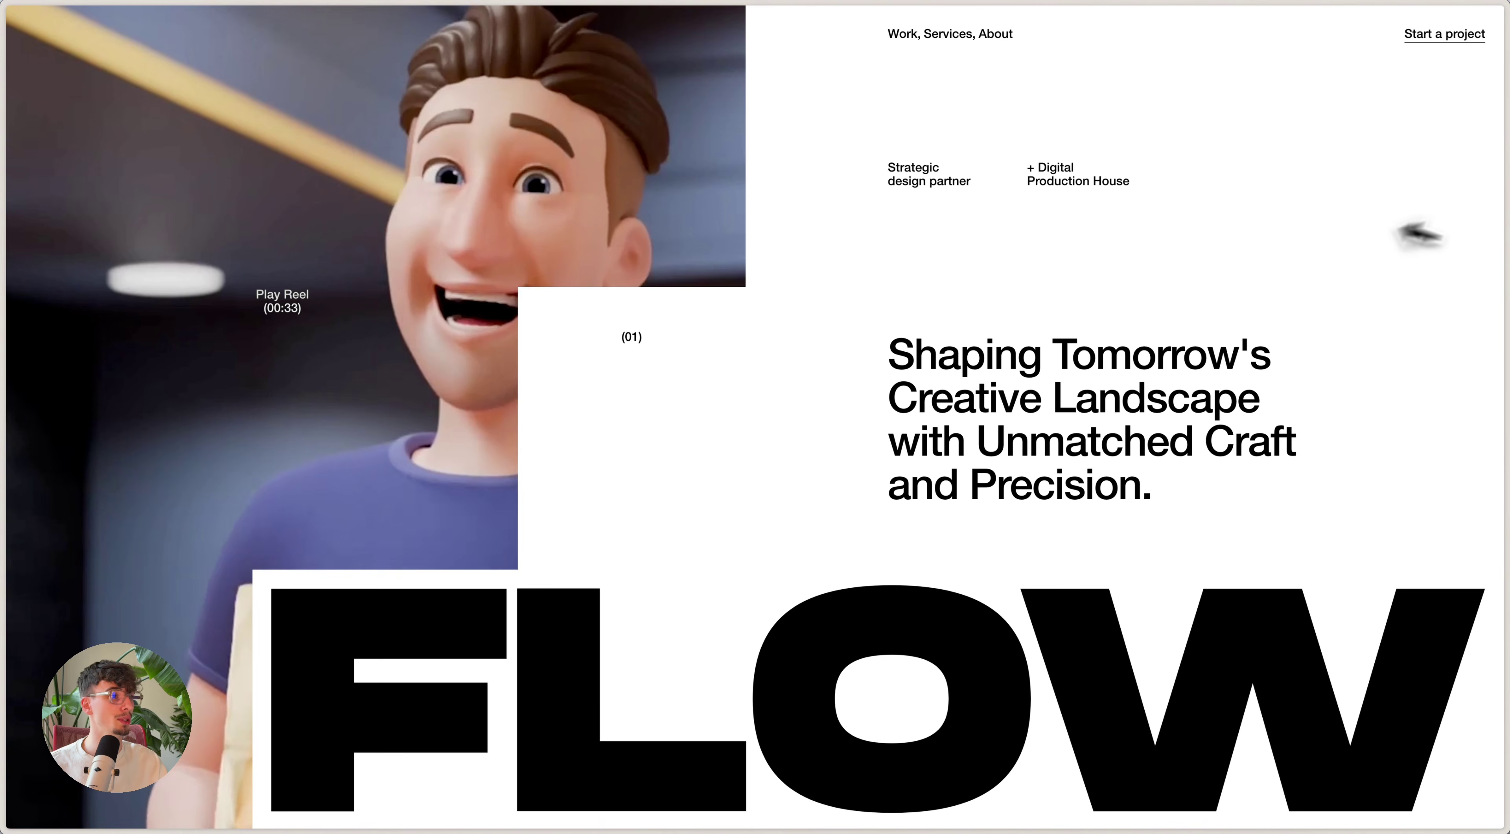
drag(1504, 241, 1504, 328)
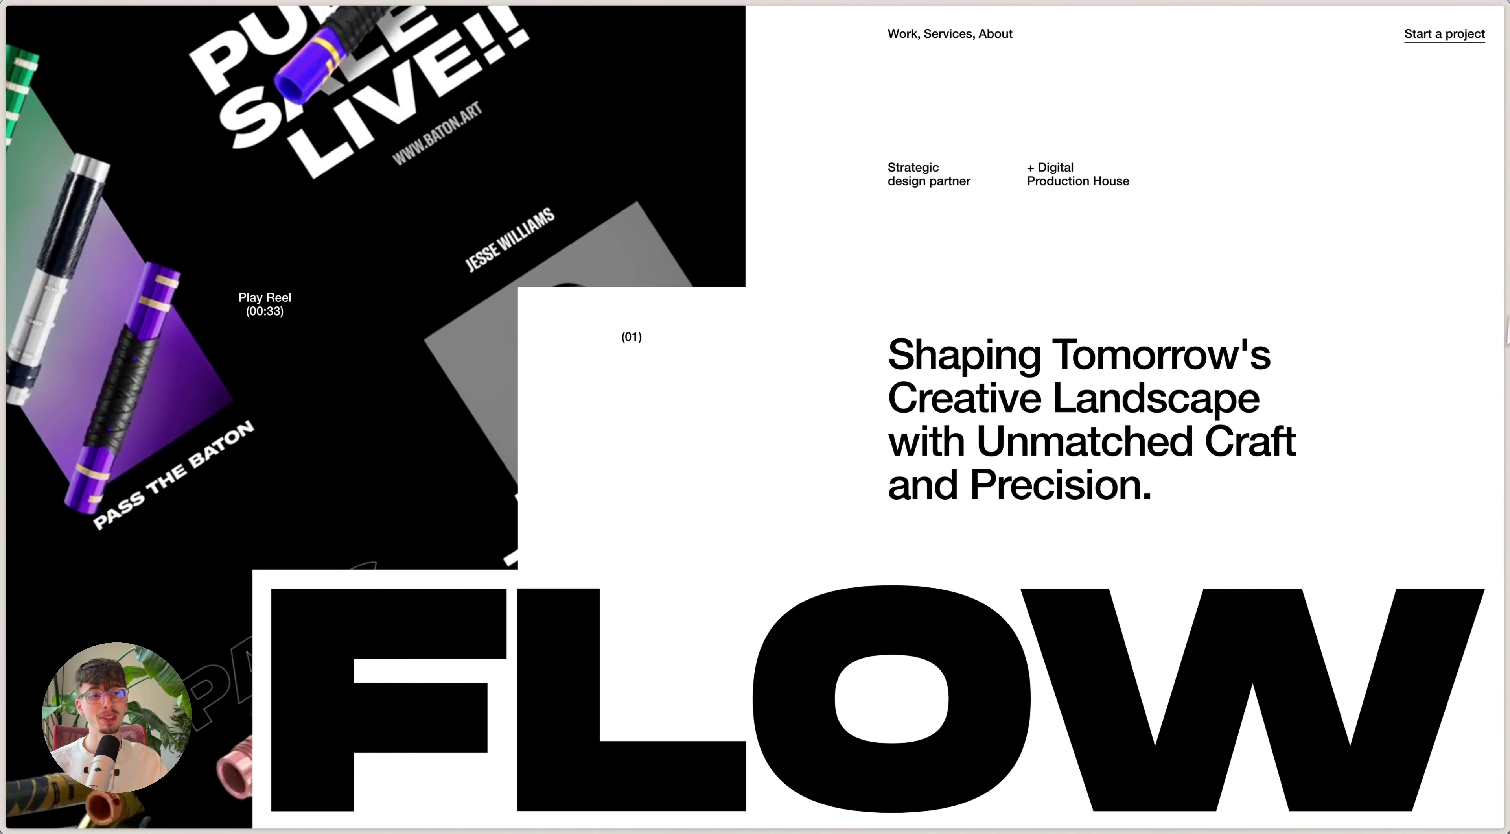
click(45, 307)
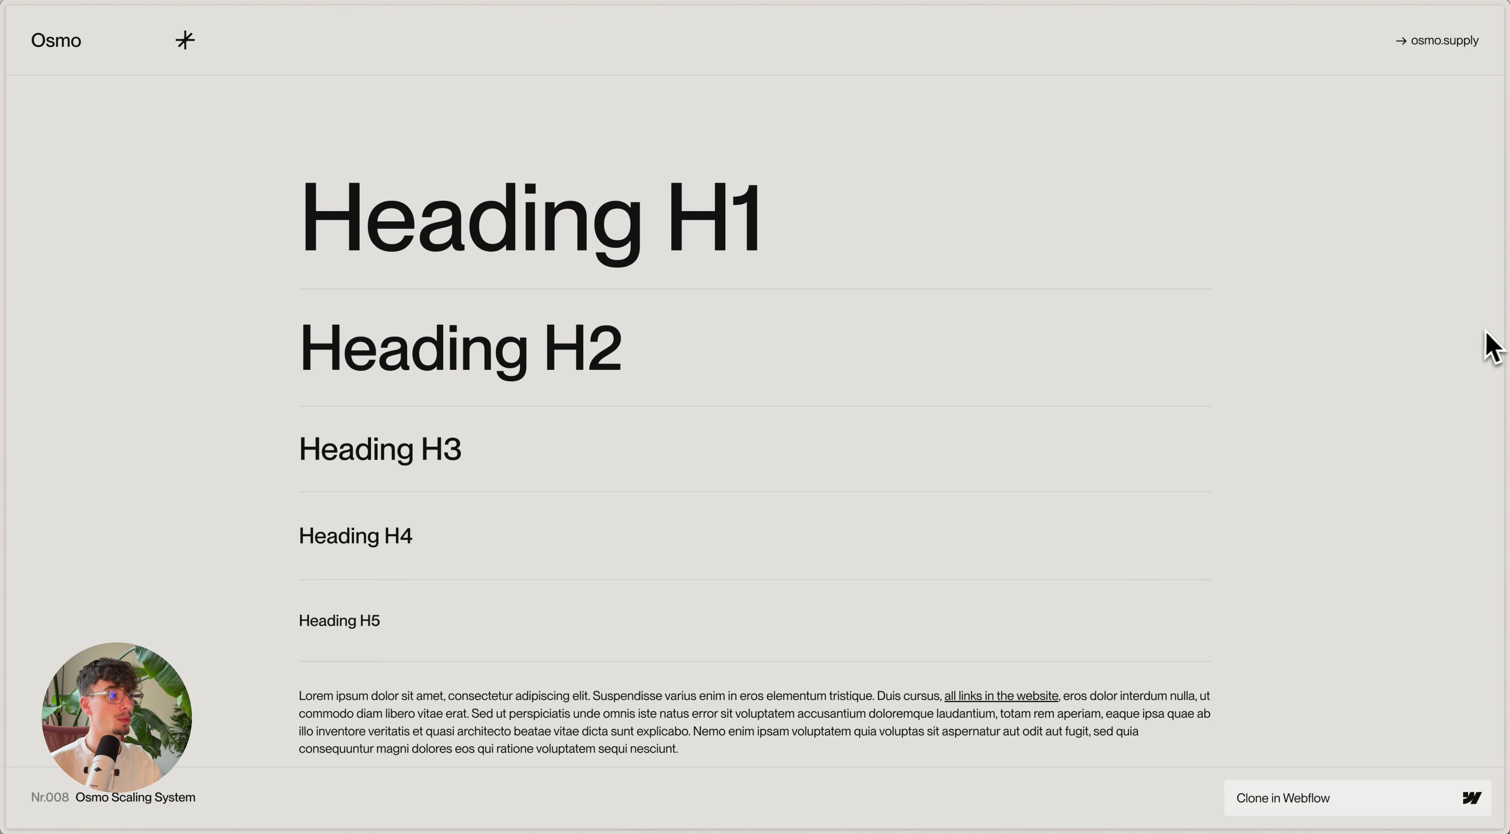
drag(1500, 327, 1505, 431)
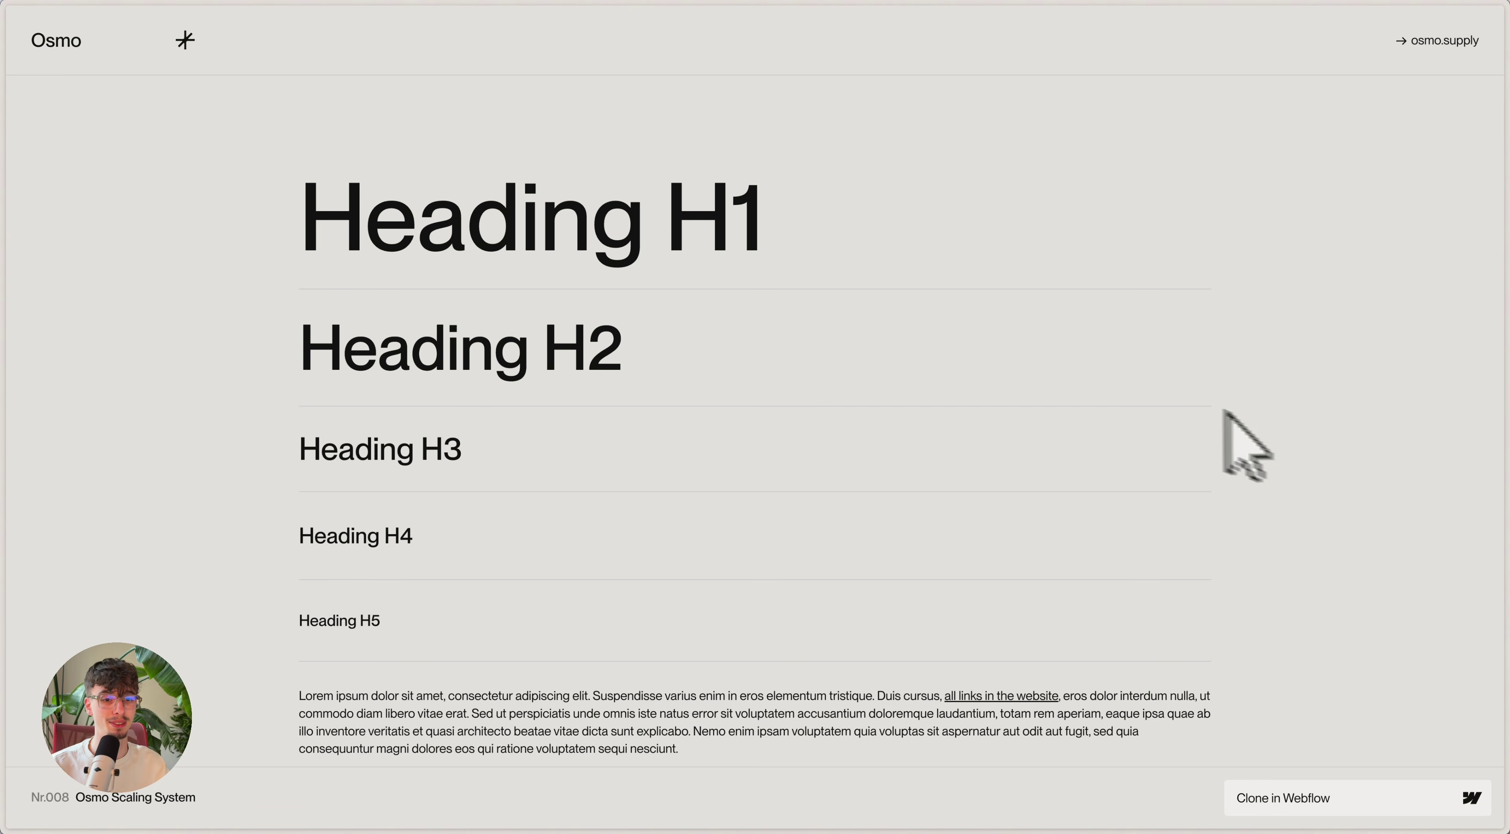
Step: Switch to the Osmo Vault, search it for "scal" and open the Osmo Scaling System resource
mouse_move(58, 281)
click(63, 141)
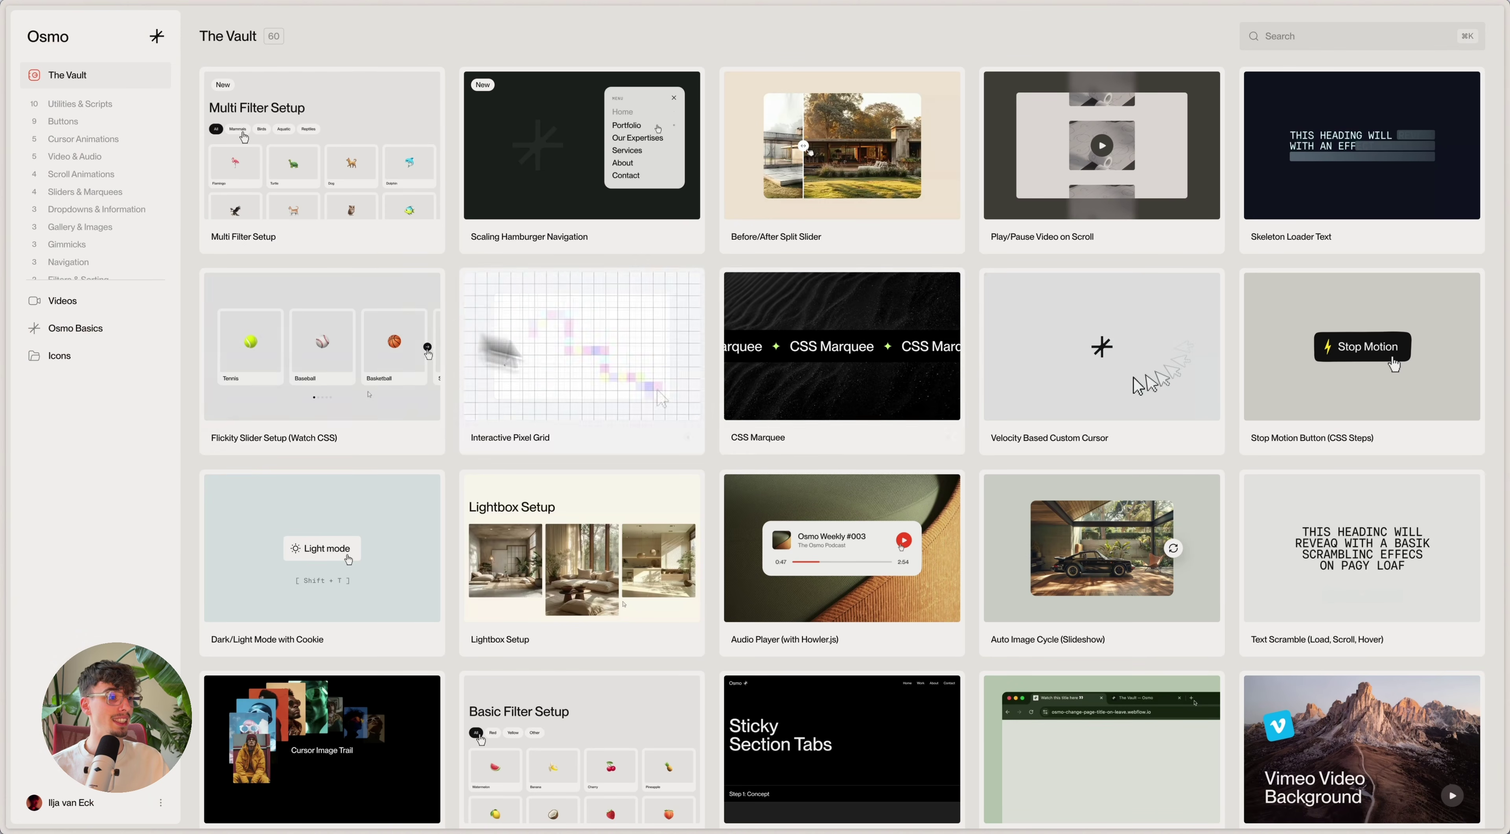
scroll(733, 389, down, 10)
scroll(748, 378, down, 10)
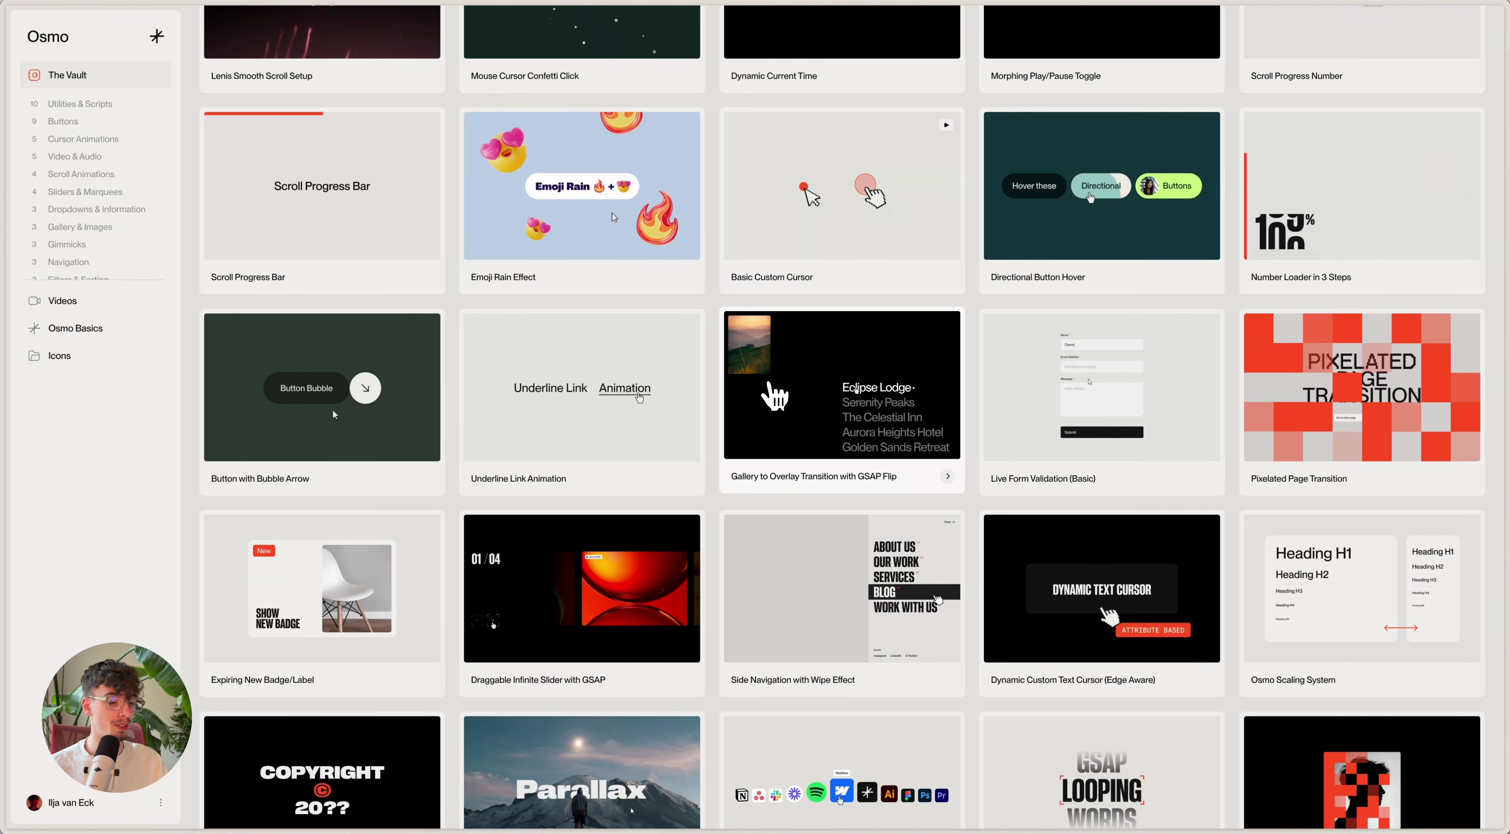
key(super+k)
text(scal)
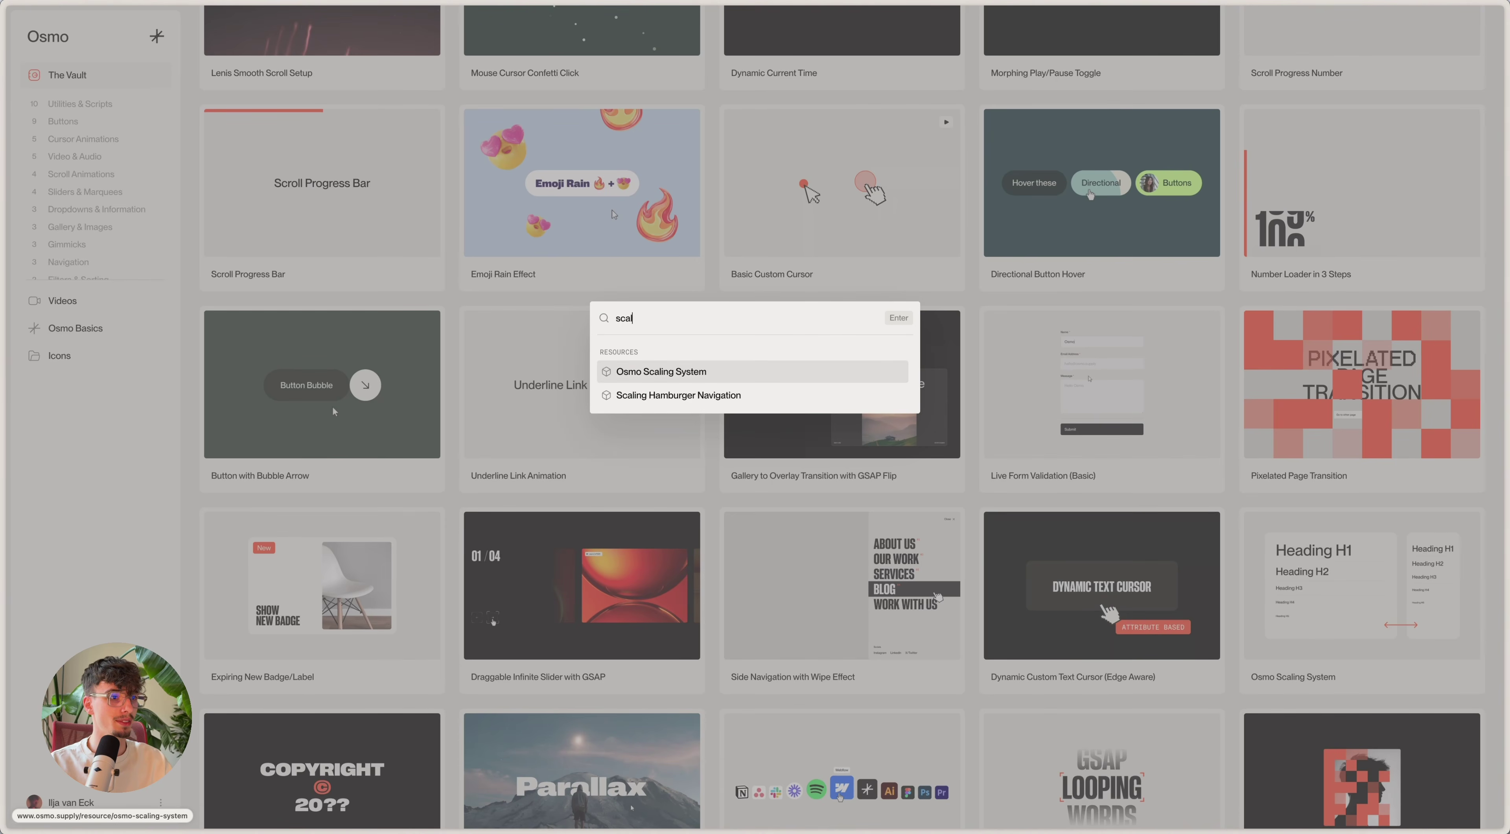
key(Return)
Step: Examine the resource's documentation, comparing the Webflow and Code versions and reading the custom CSS step
scroll(964, 627, down, 7)
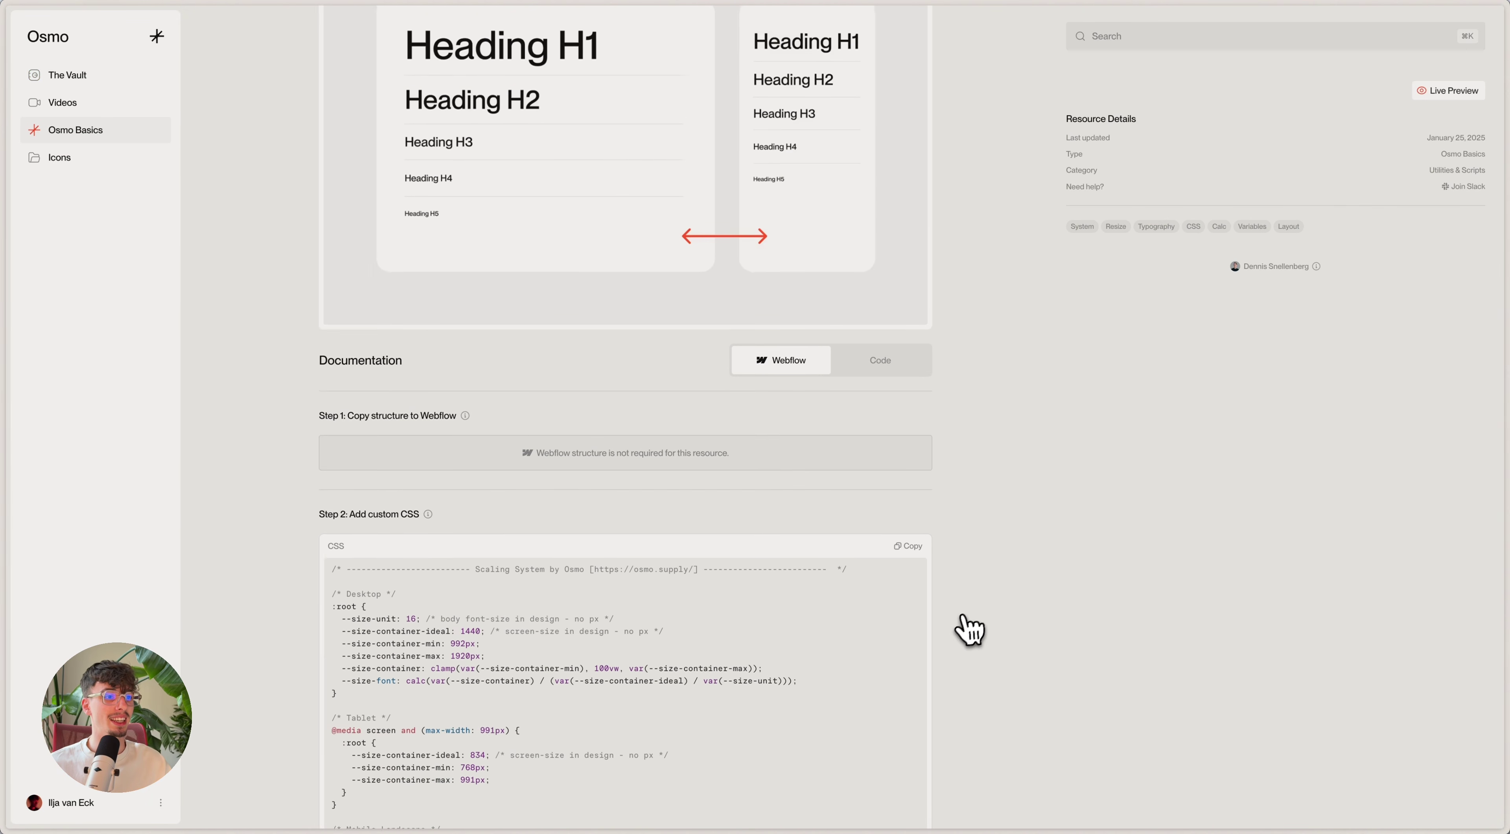
scroll(1025, 592, down, 1)
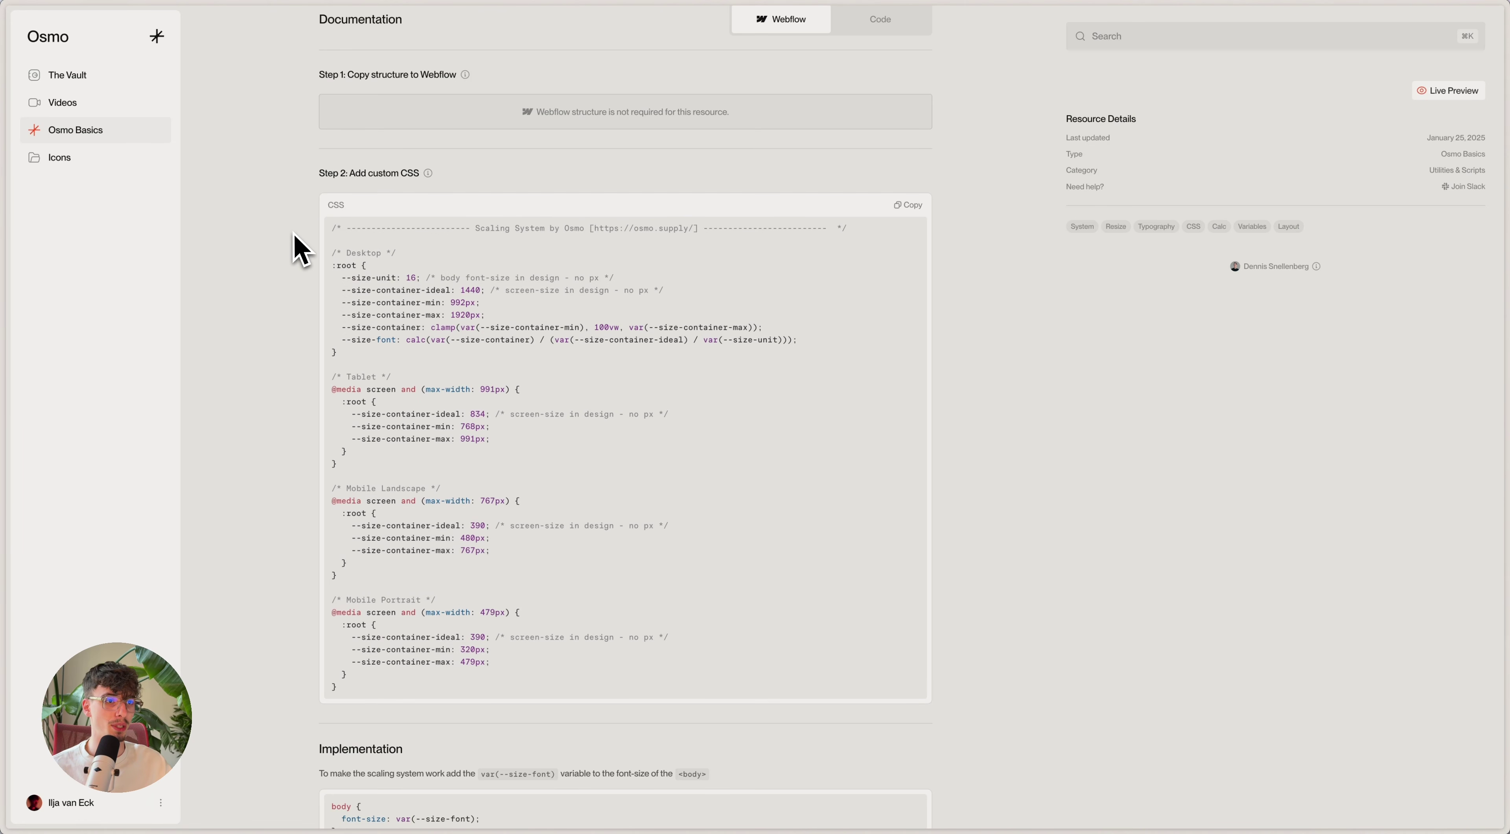
scroll(297, 246, up, 1)
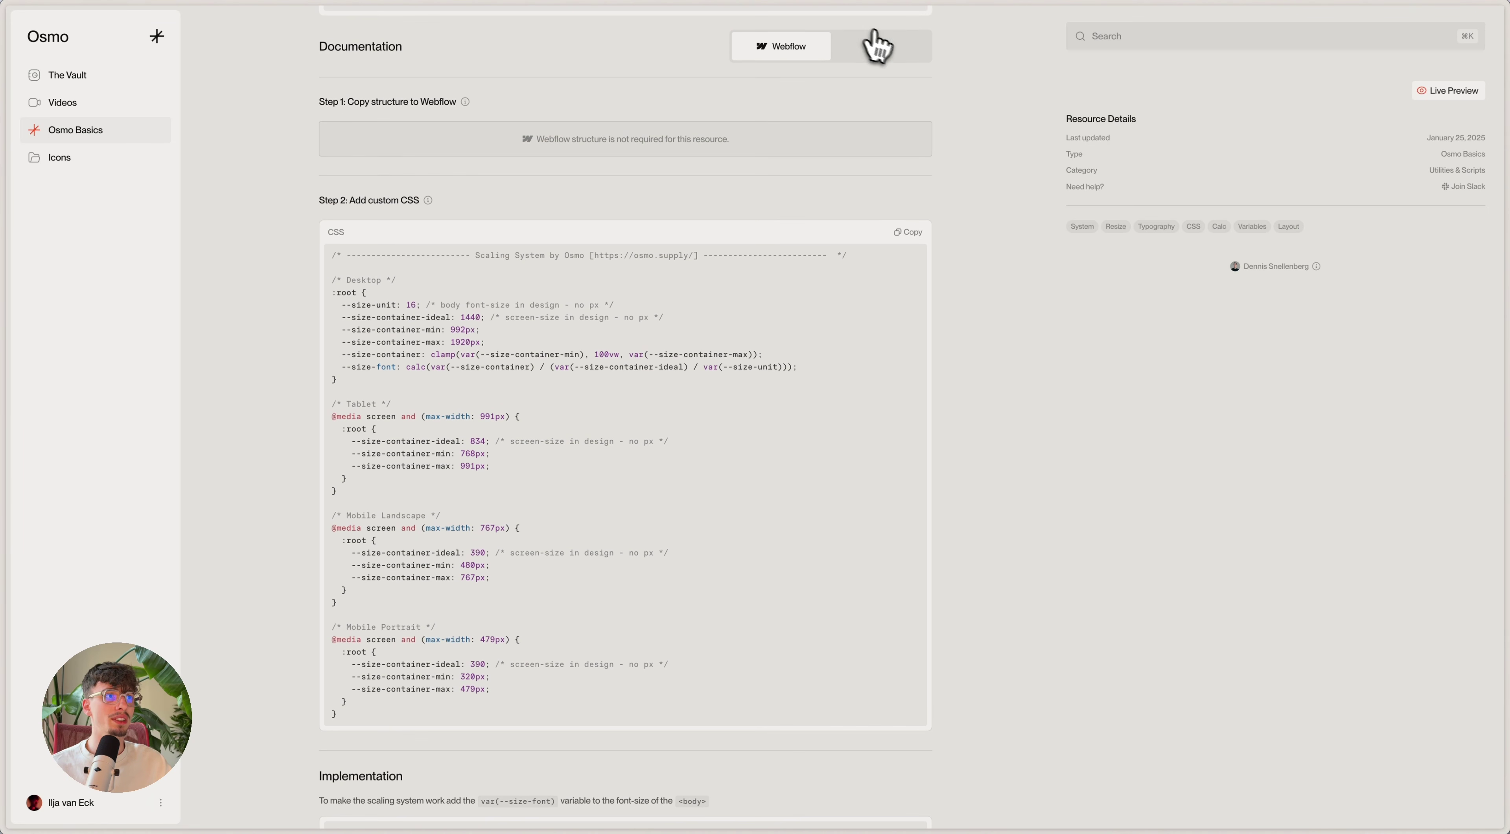
click(879, 48)
click(789, 49)
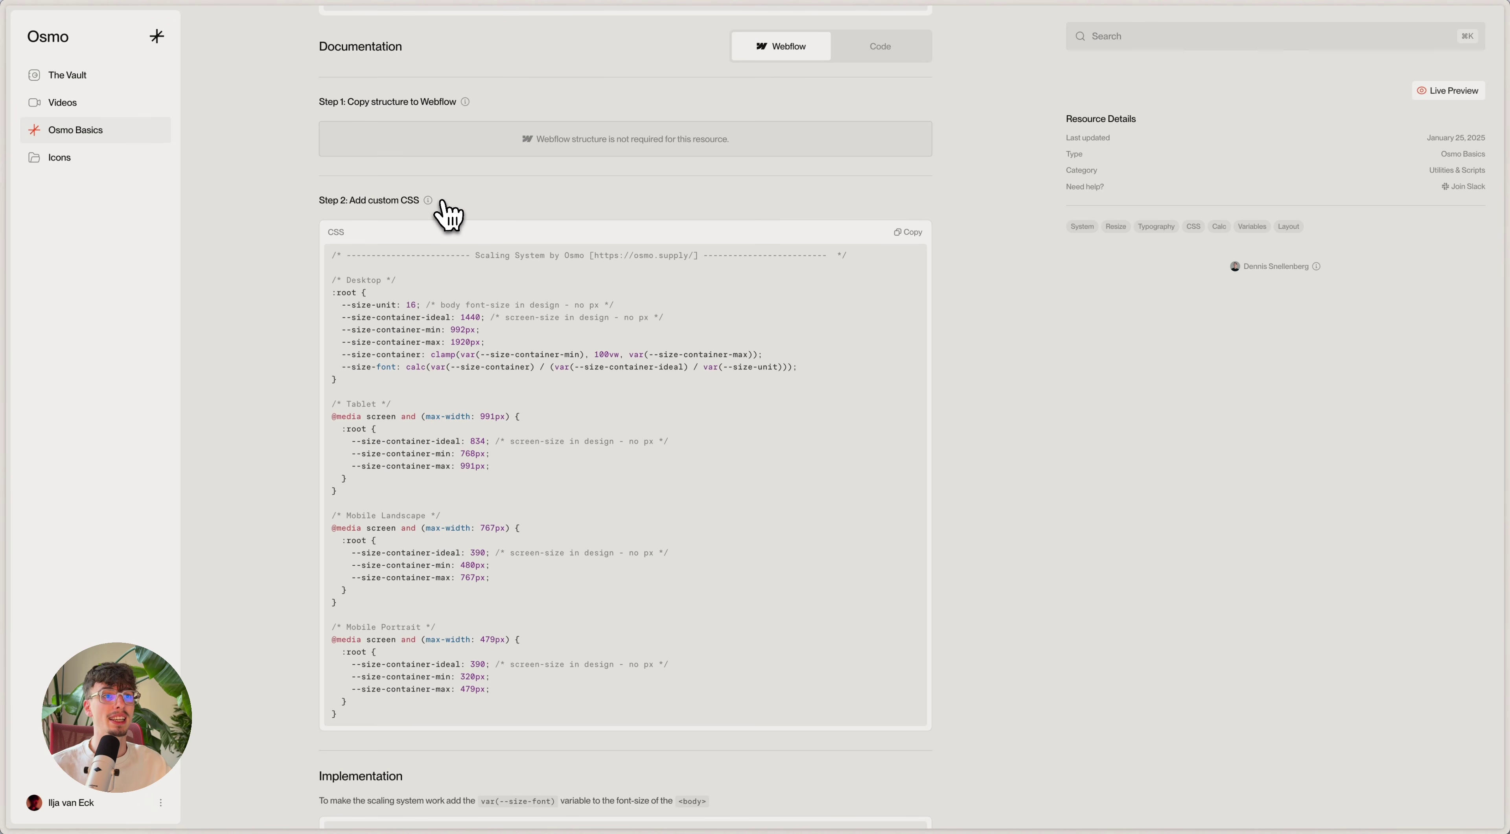
mouse_move(429, 200)
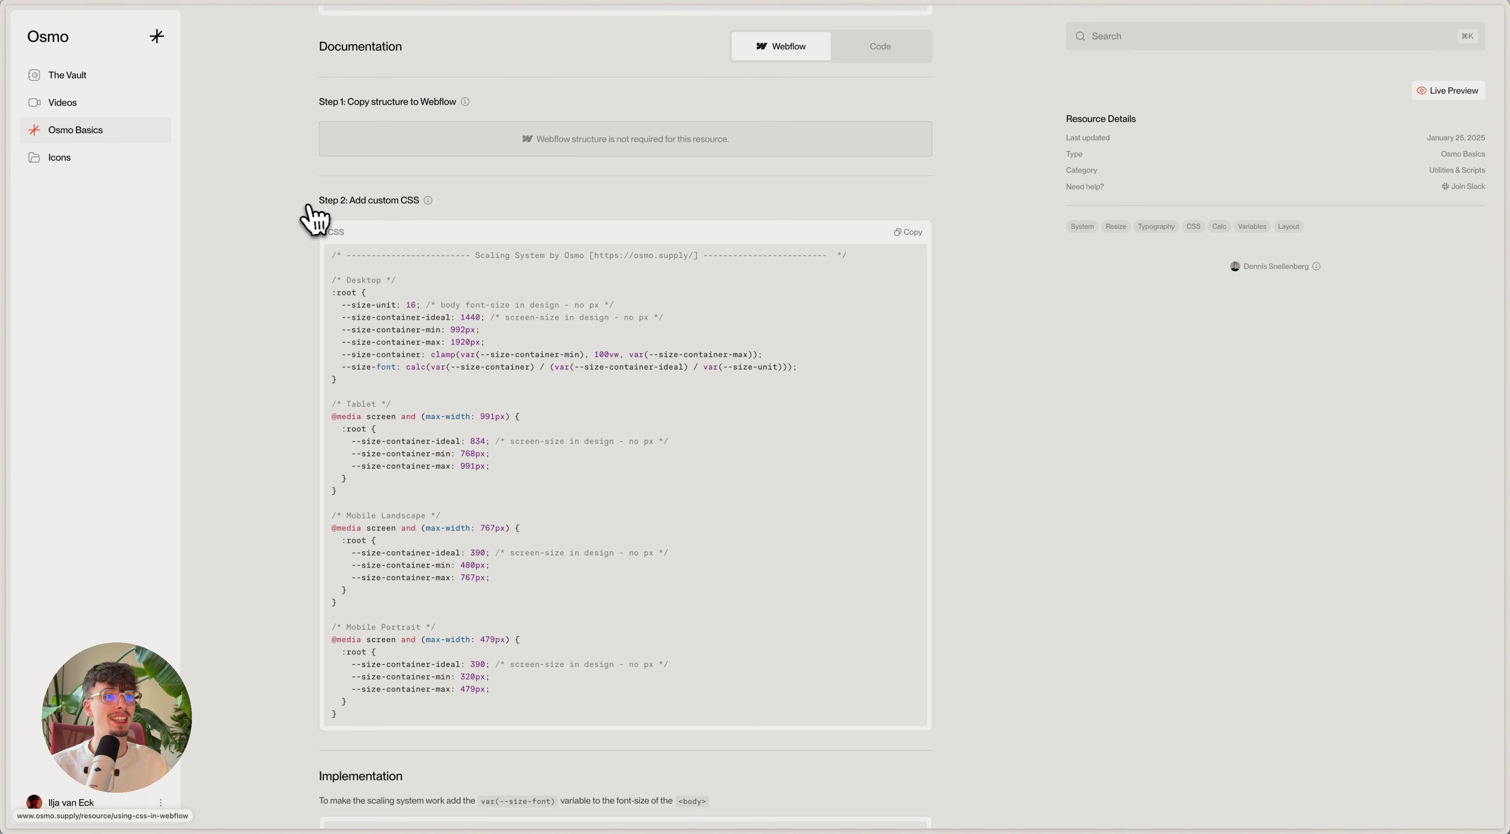
scroll(321, 223, down, 1)
scroll(321, 223, down, 1)
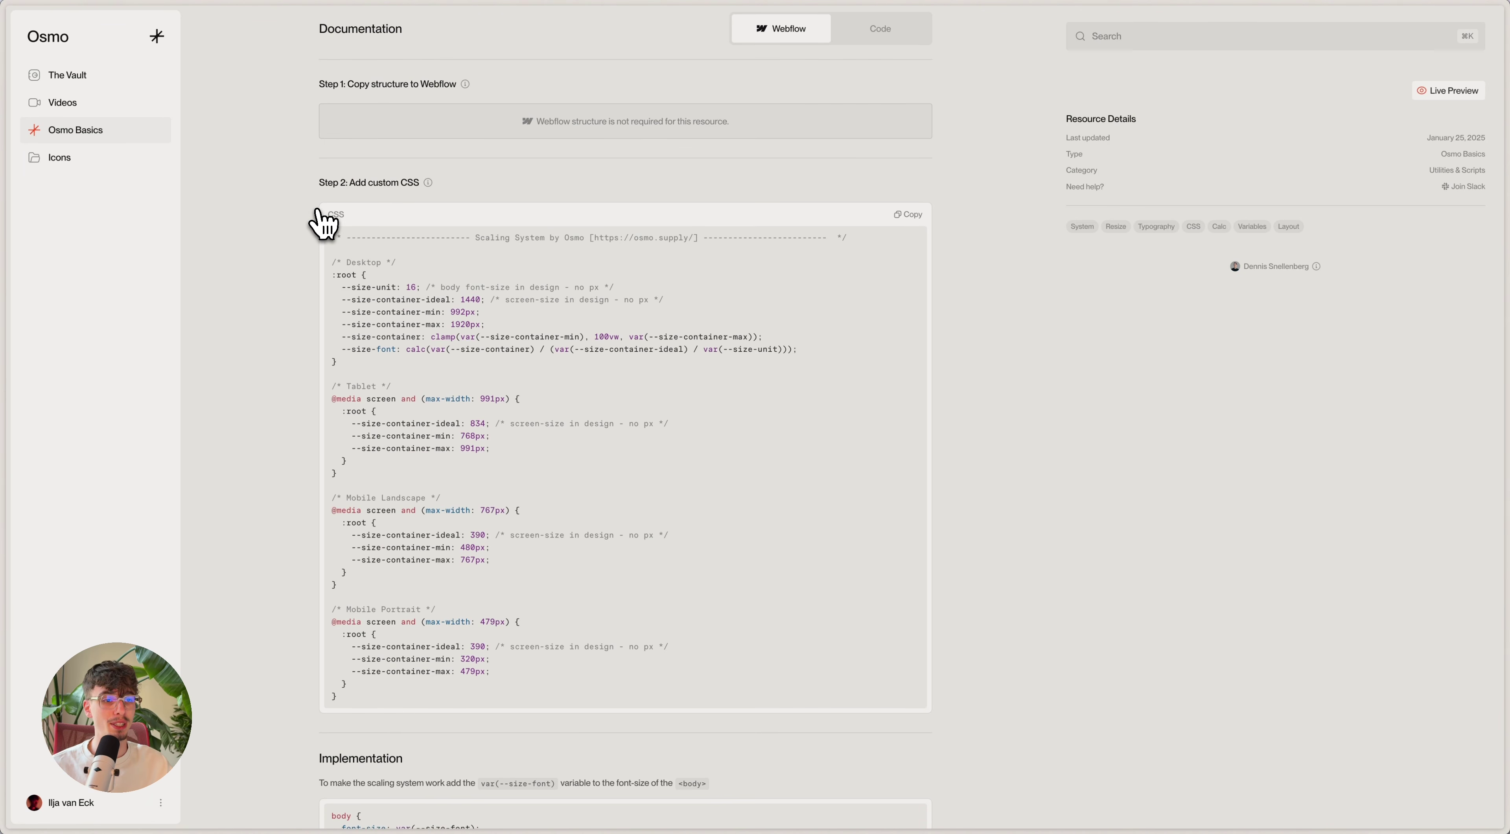
Step: Switch to Figma and examine the desktop and mobile Osmo header designs up close
click(614, 810)
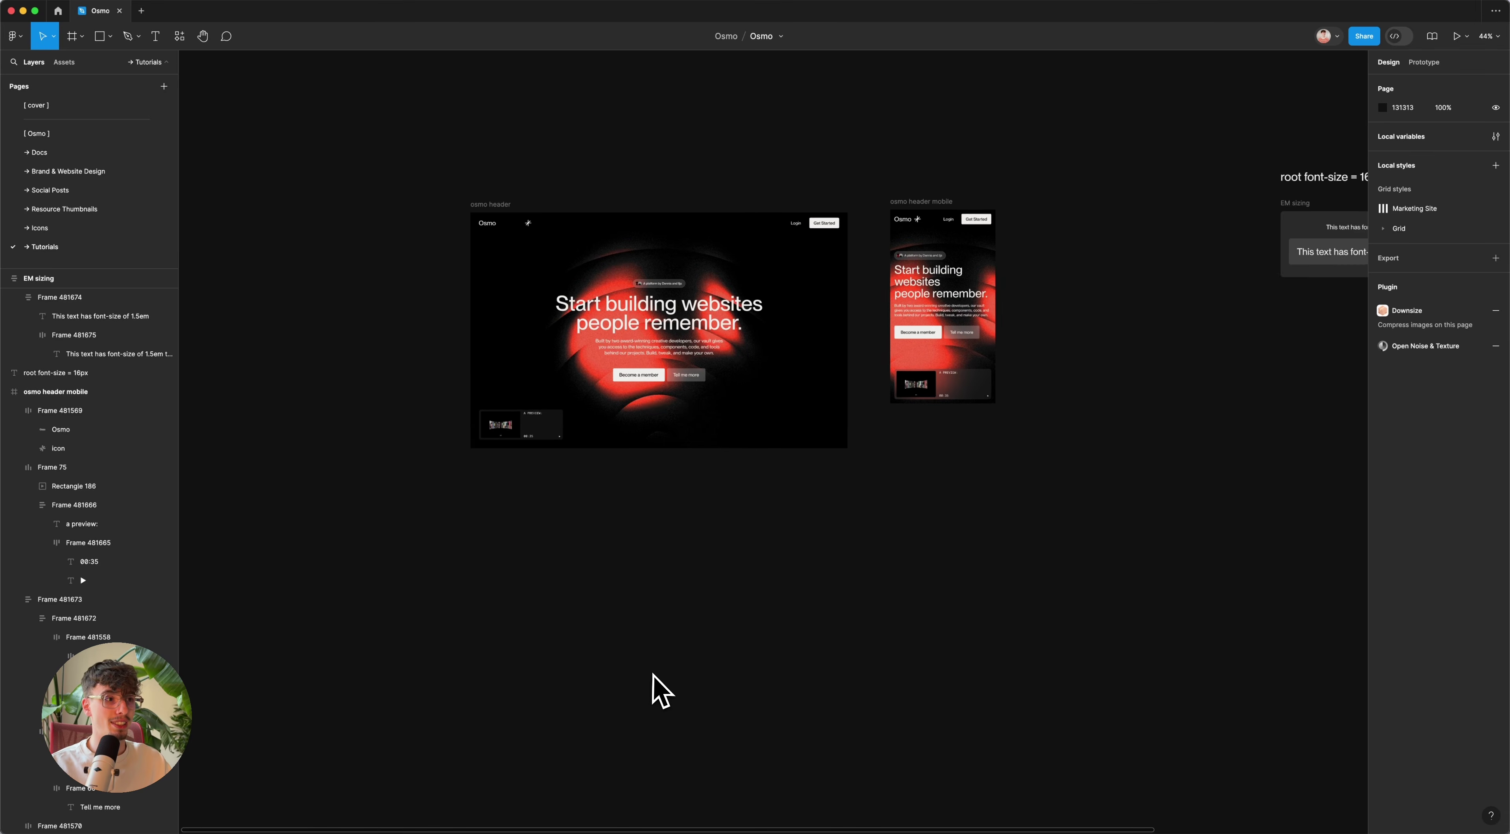
scroll(623, 657, up, 5)
drag(657, 684, 623, 780)
scroll(623, 780, down, 3)
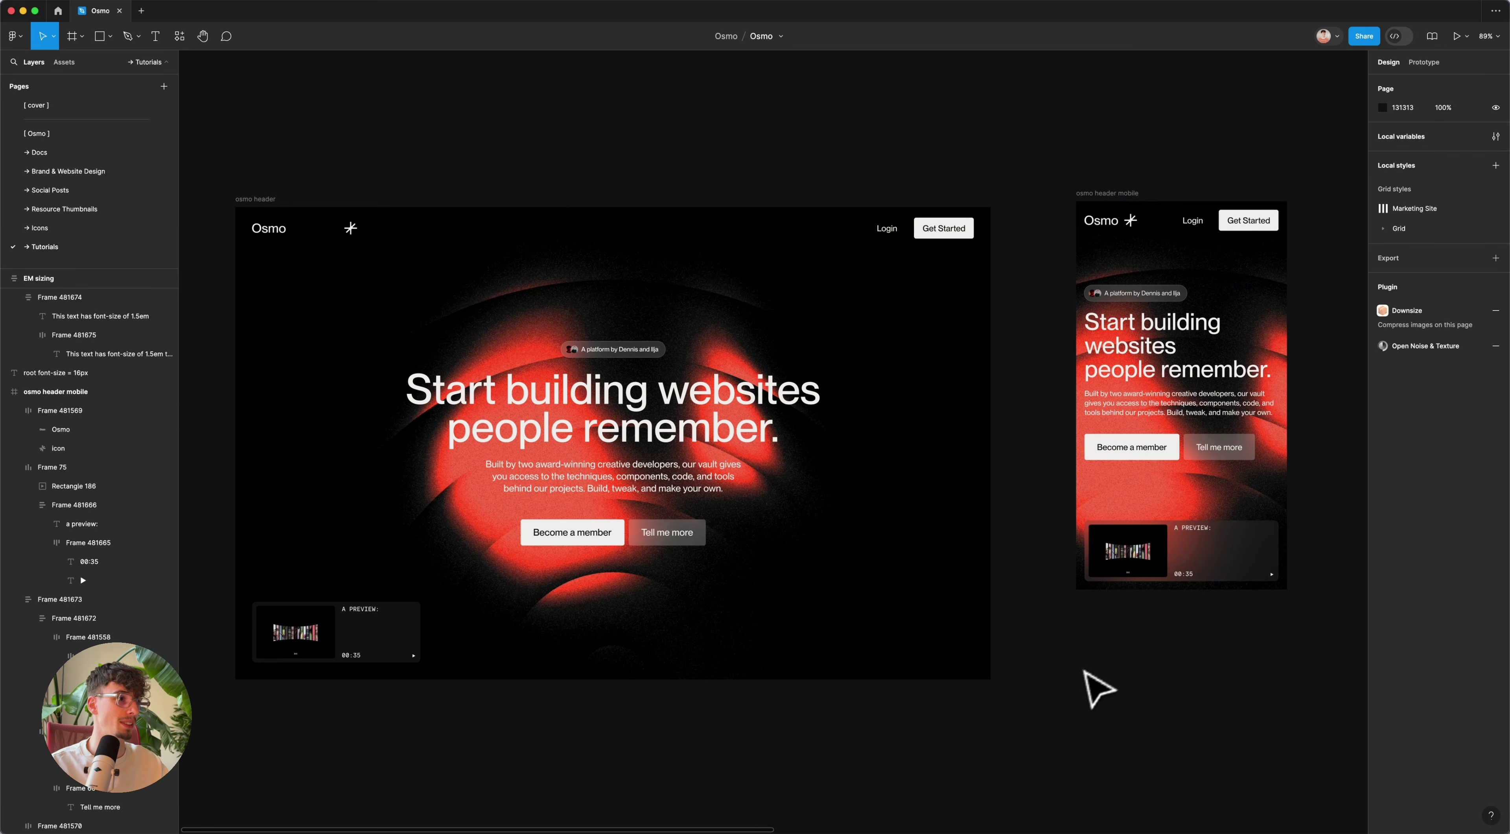
Step: Return to the Osmo Scaling System page in Arc and copy the custom CSS from Step 2
mouse_move(692, 826)
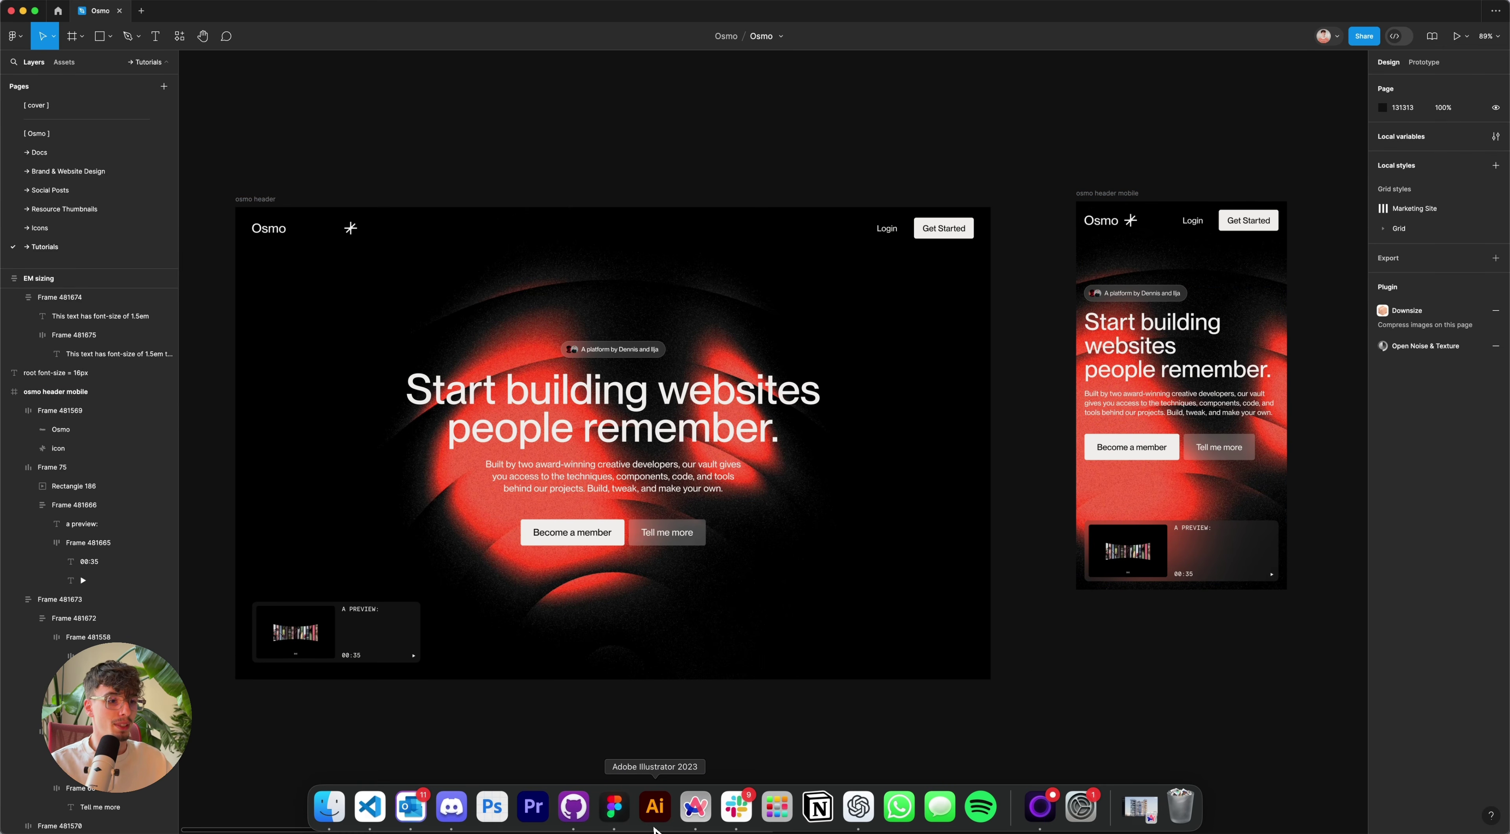
click(710, 824)
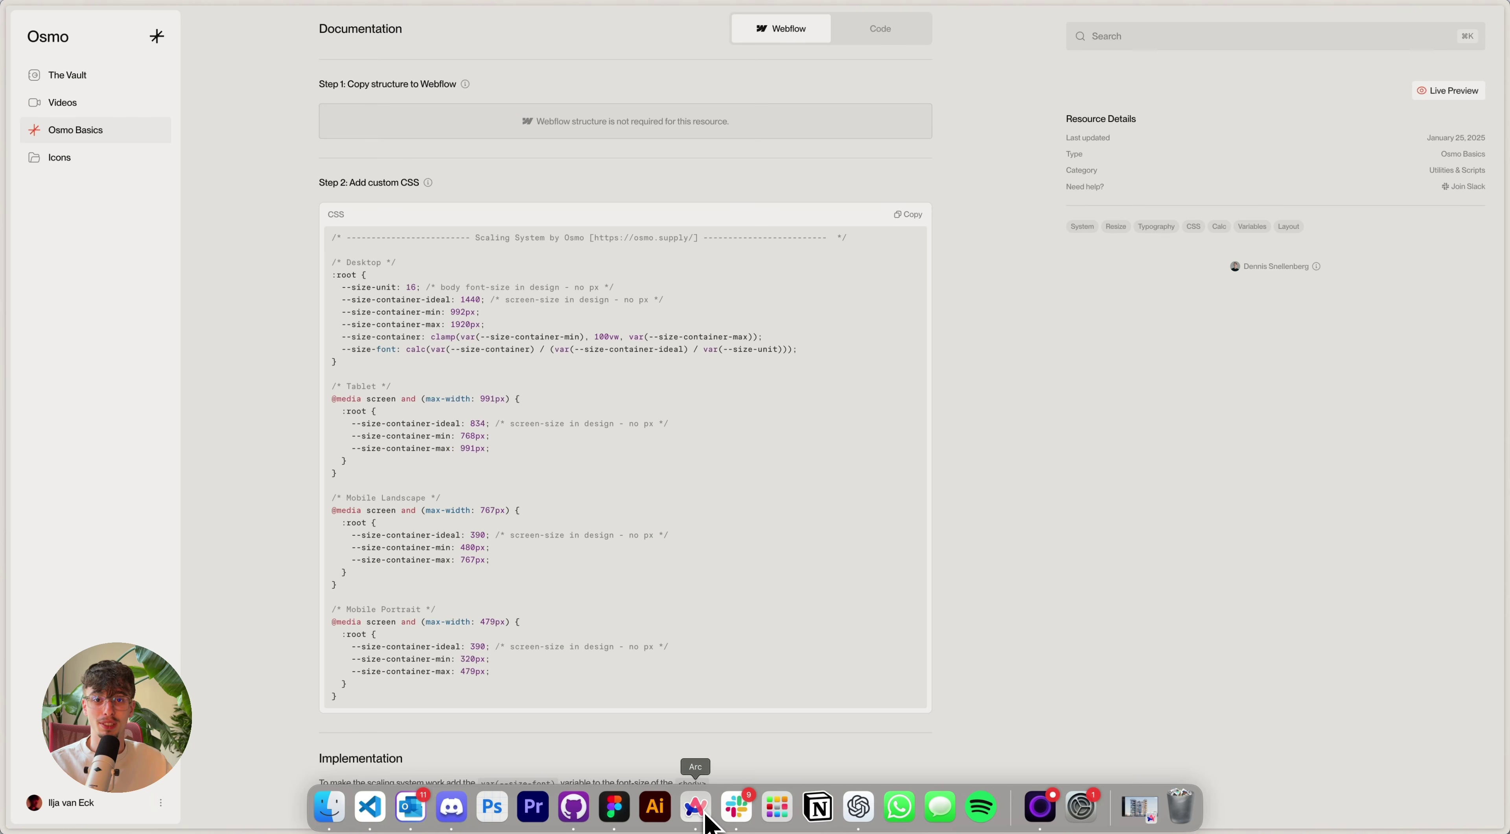
scroll(938, 477, up, 1)
scroll(961, 487, up, 5)
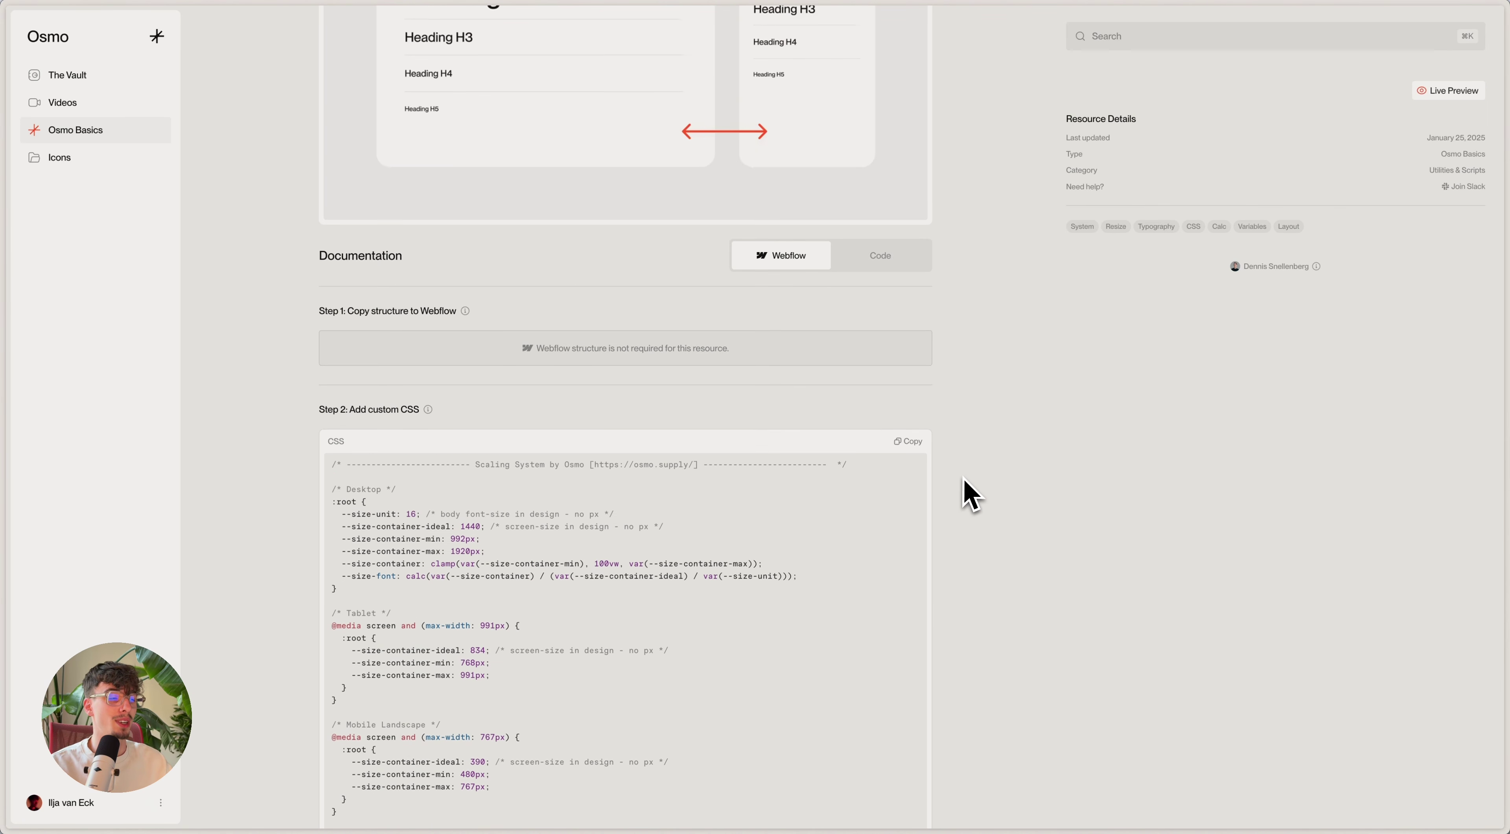
scroll(964, 492, down, 6)
scroll(967, 490, up, 1)
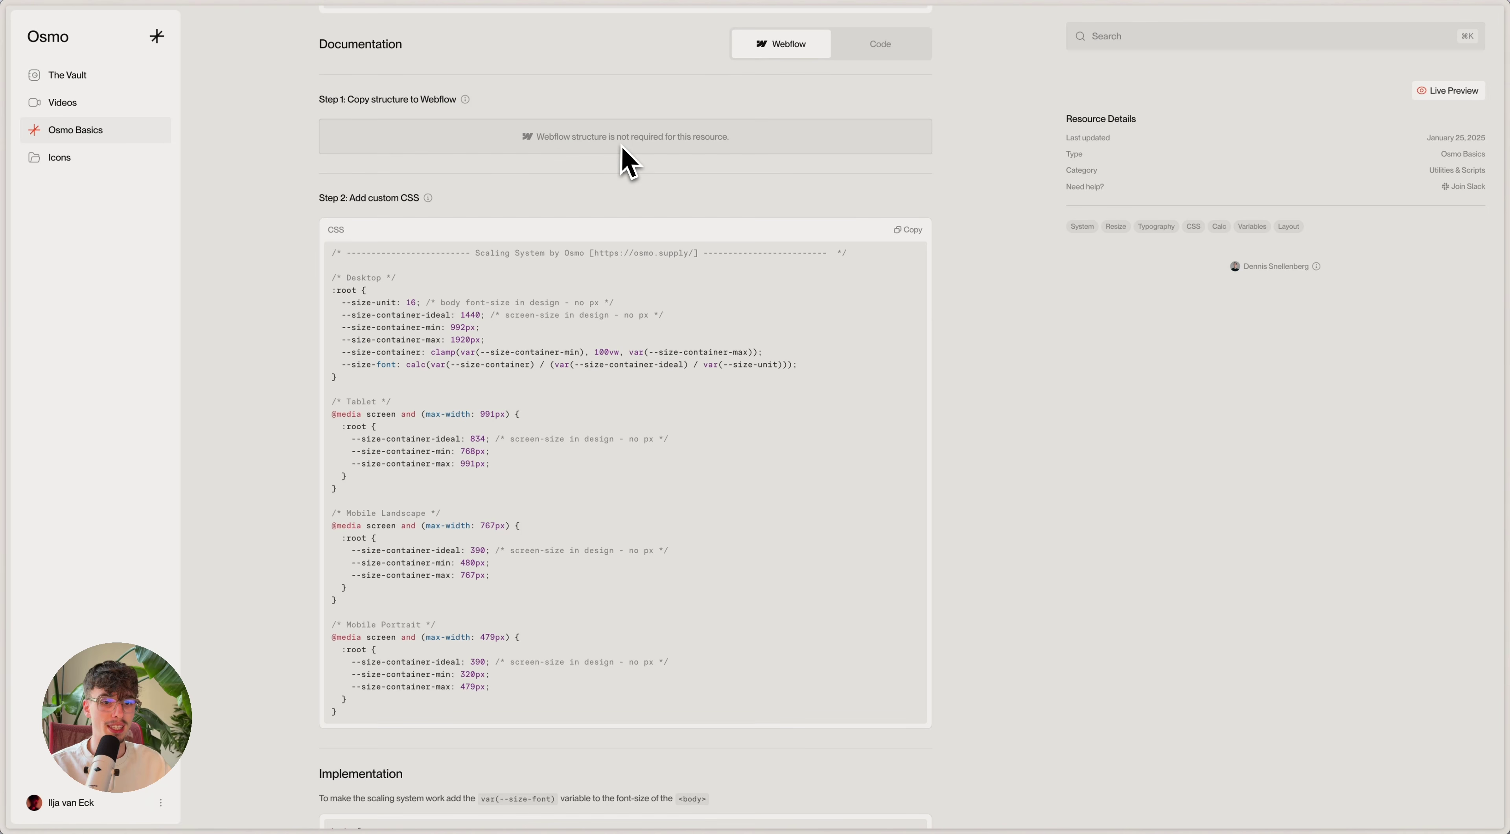
click(908, 232)
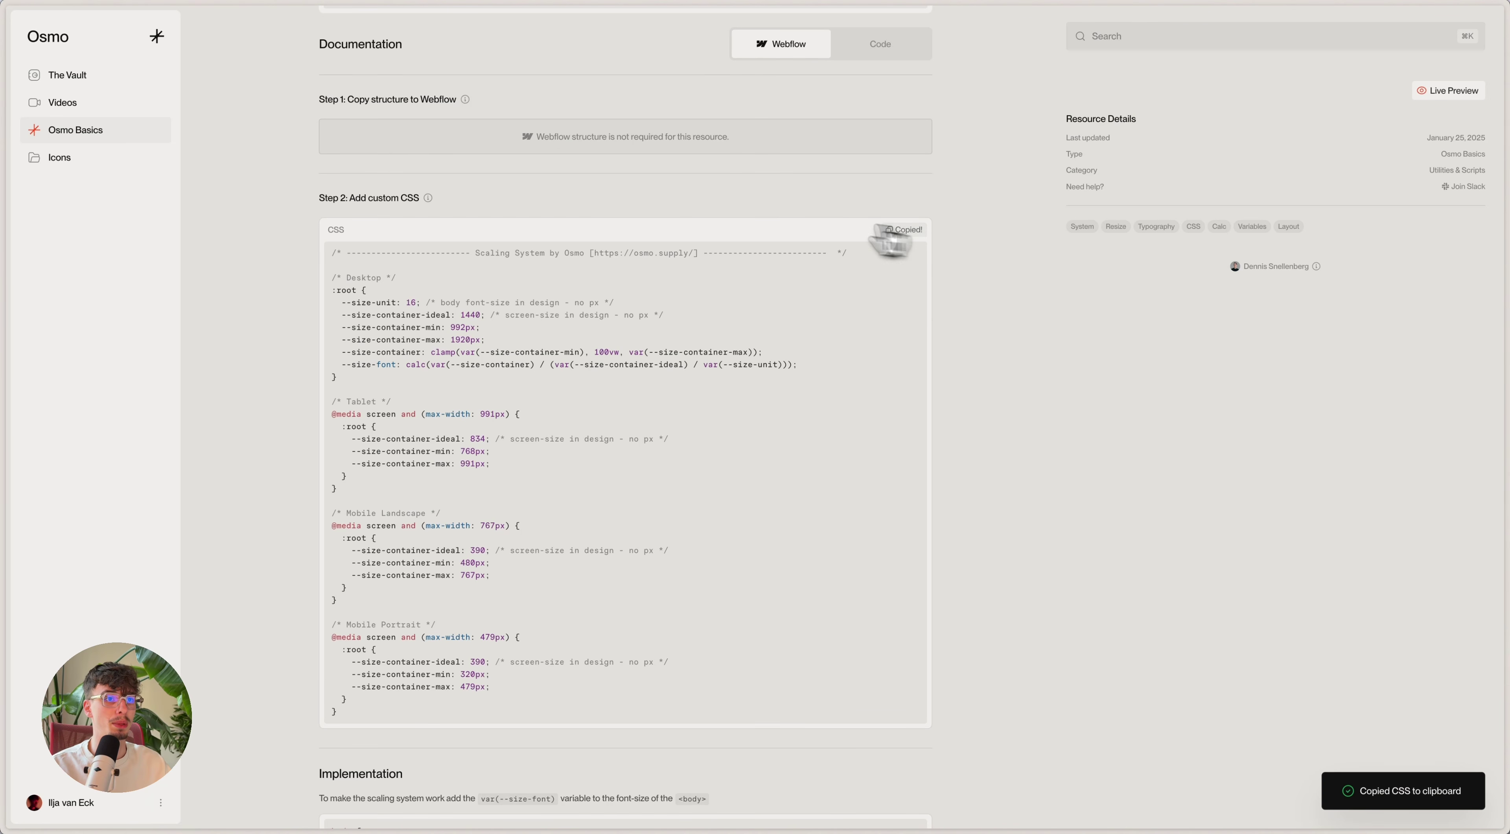
Step: Switch to the Webflow project and open the code editor of the code-embed-css element
mouse_move(13, 310)
click(75, 370)
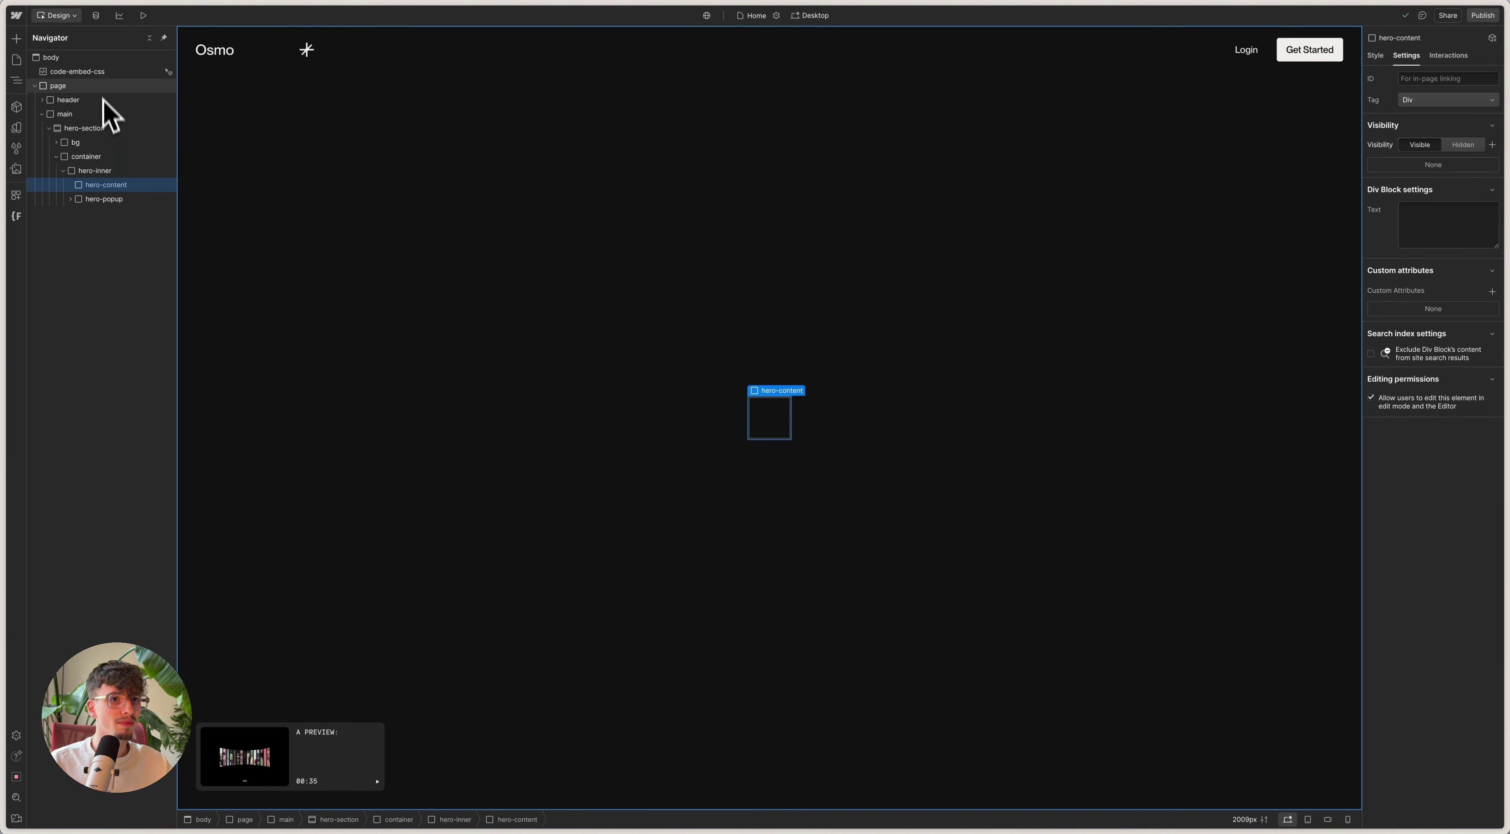
click(98, 72)
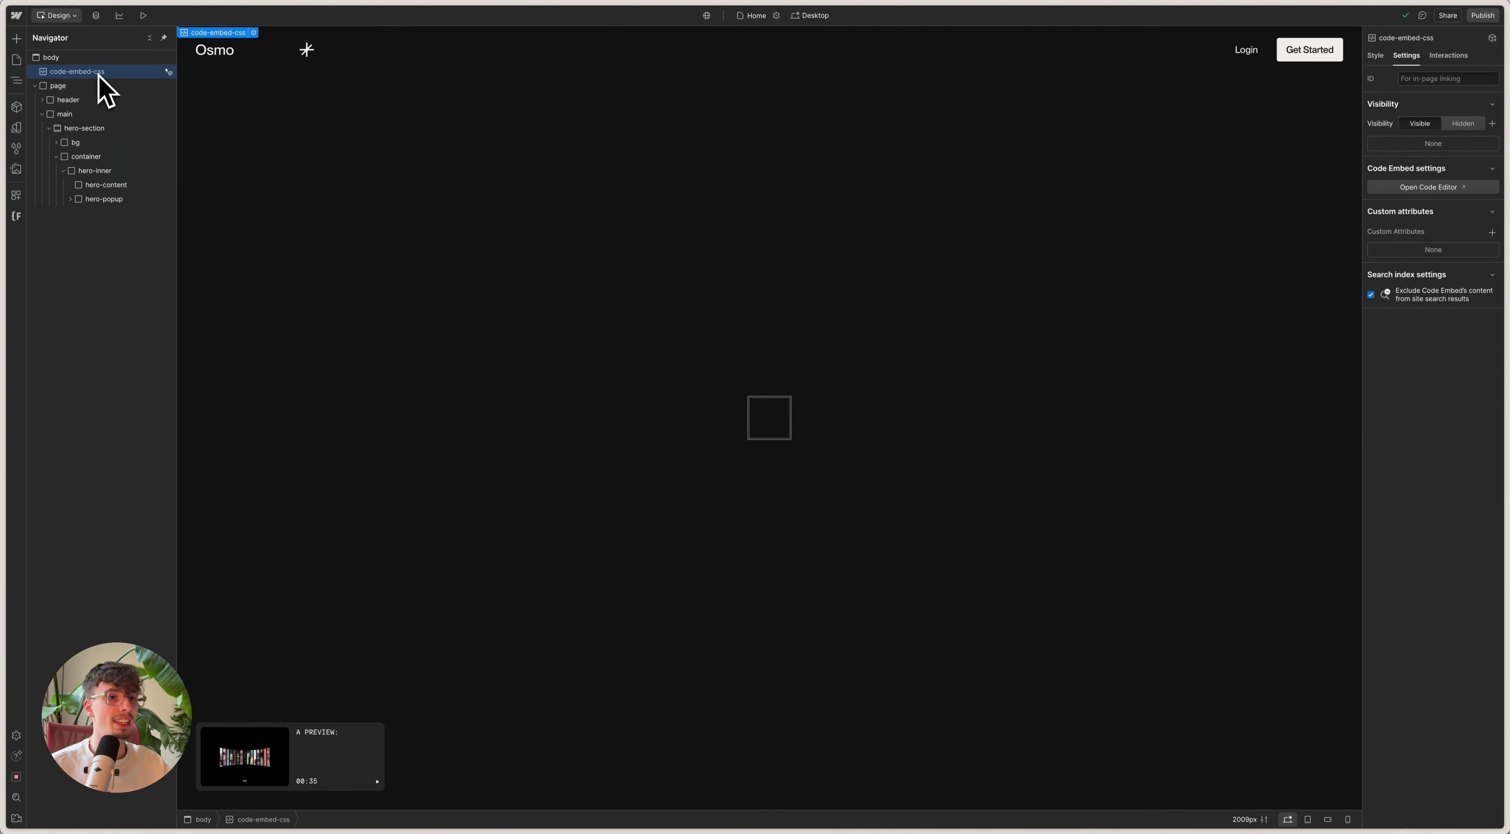
click(1428, 187)
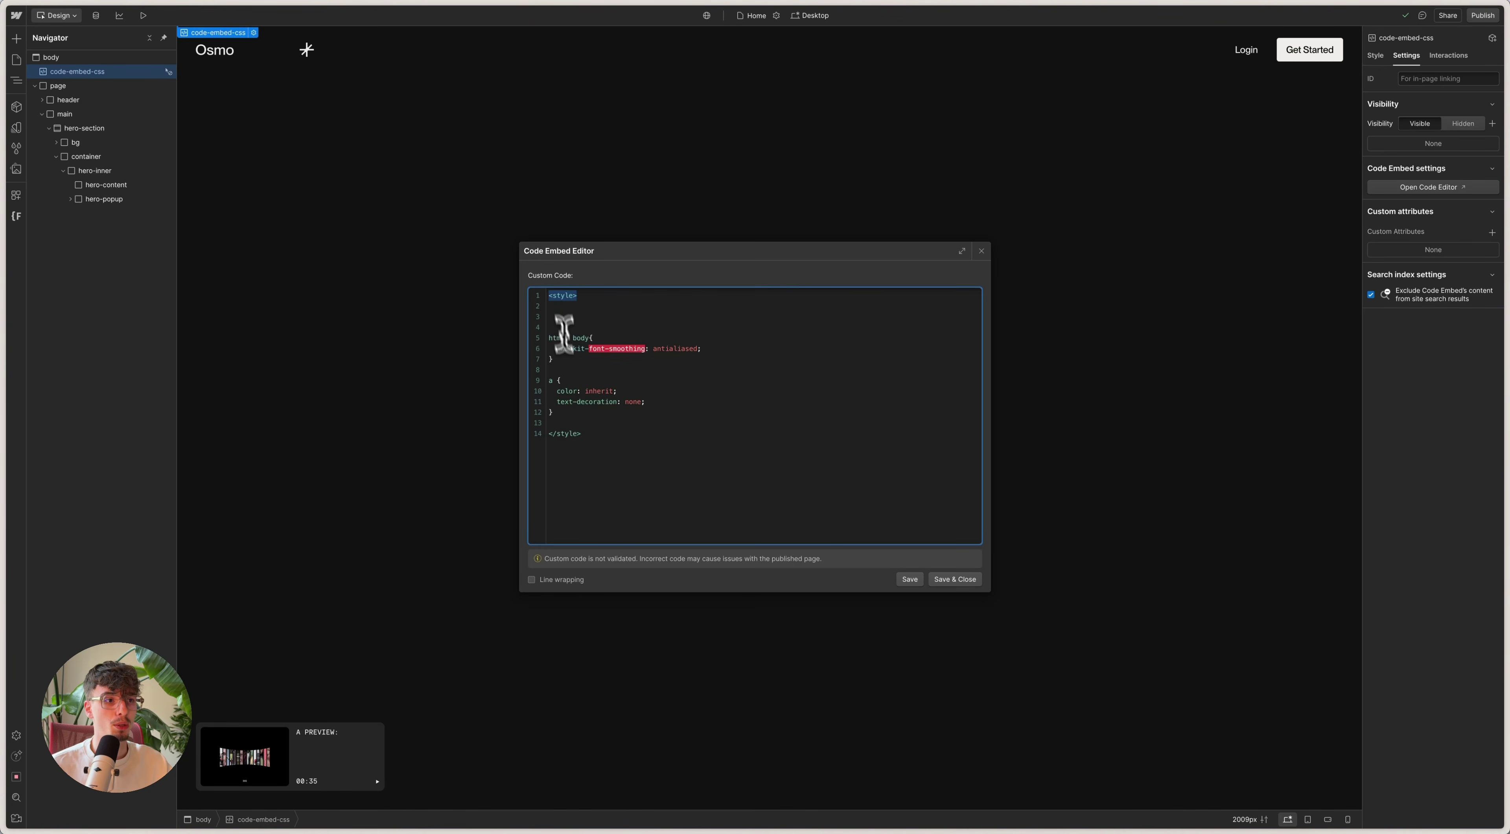
Step: Paste the copied scaling system CSS below the opening style tag, above the html, body rule
click(535, 435)
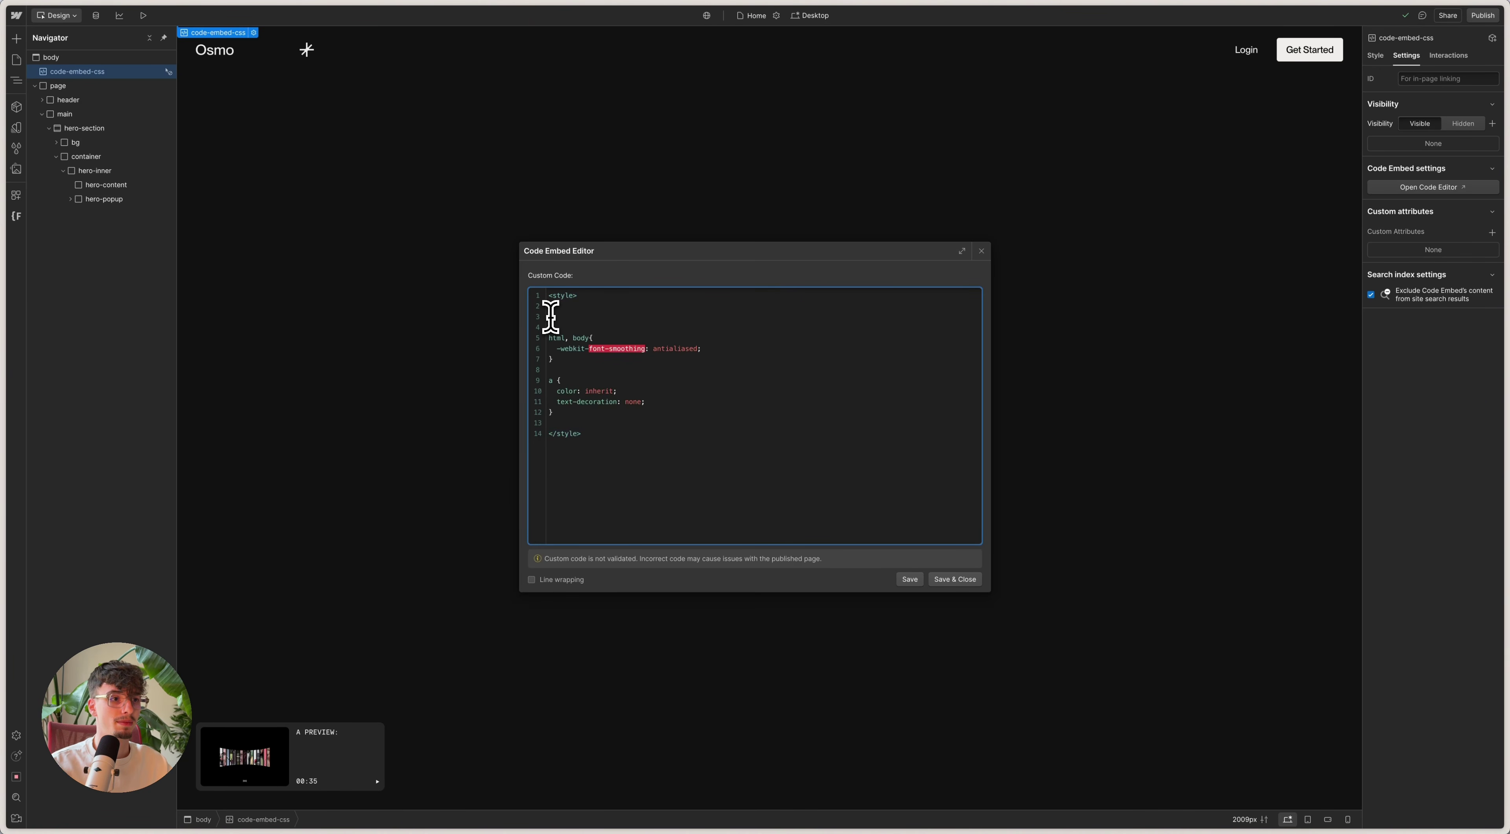
drag(560, 388, 557, 381)
click(560, 348)
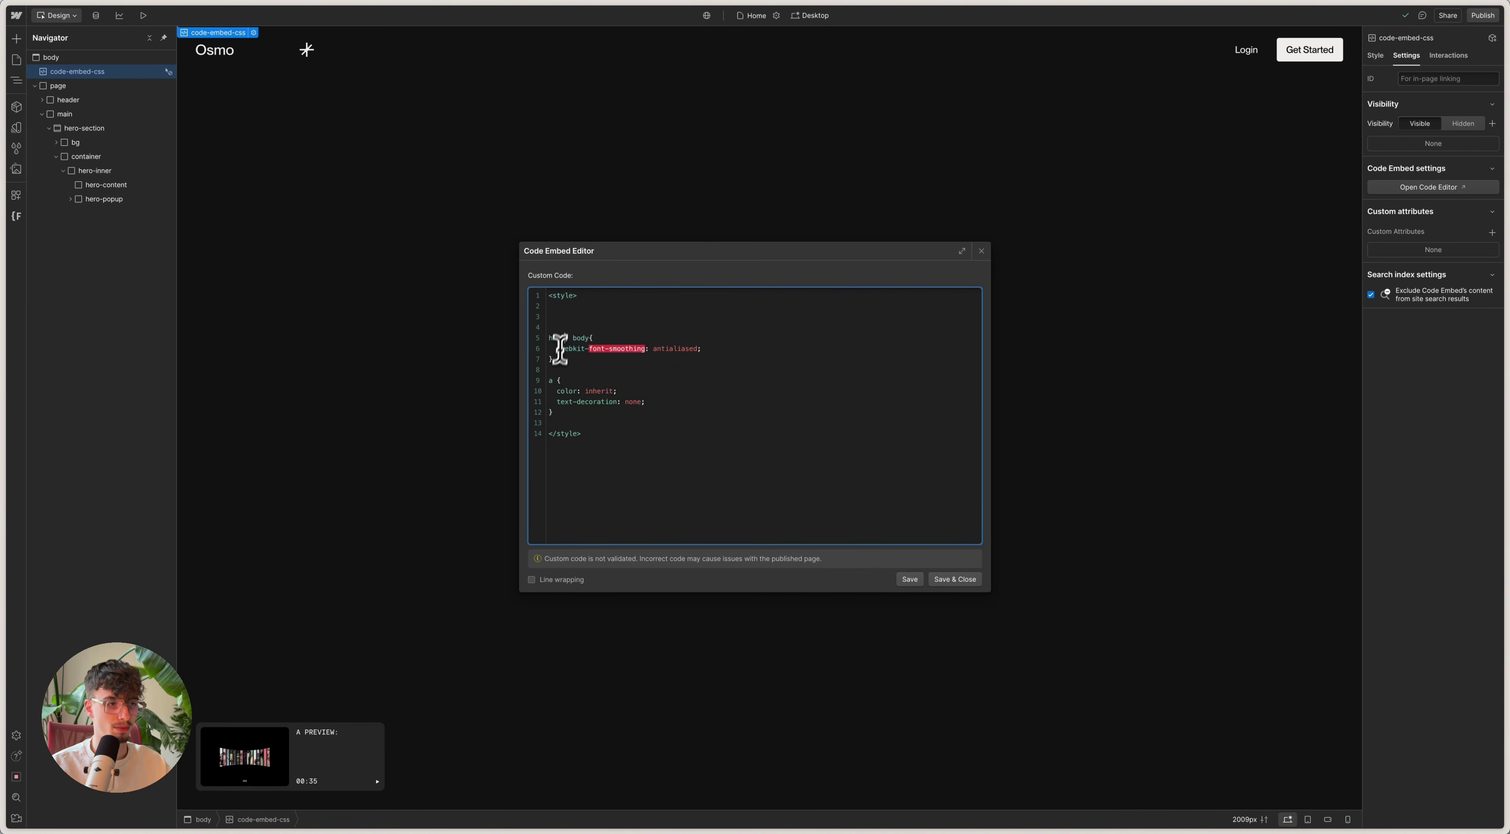
click(558, 317)
key(ctrl+v)
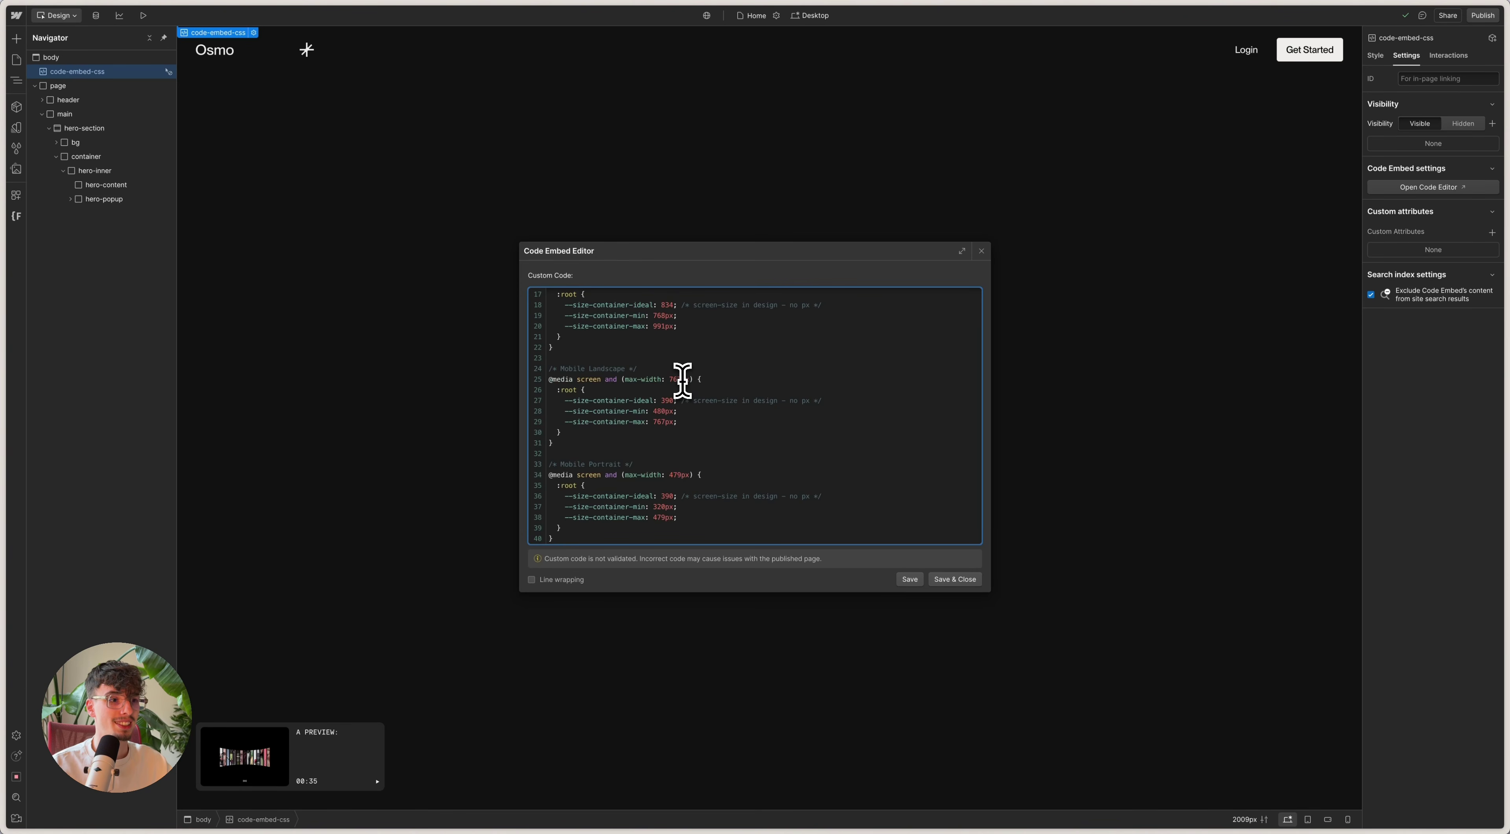
Step: Examine the desktop :root variables in the pasted CSS, focusing on --size-unit and --size-container-ideal
scroll(651, 387, up, 5)
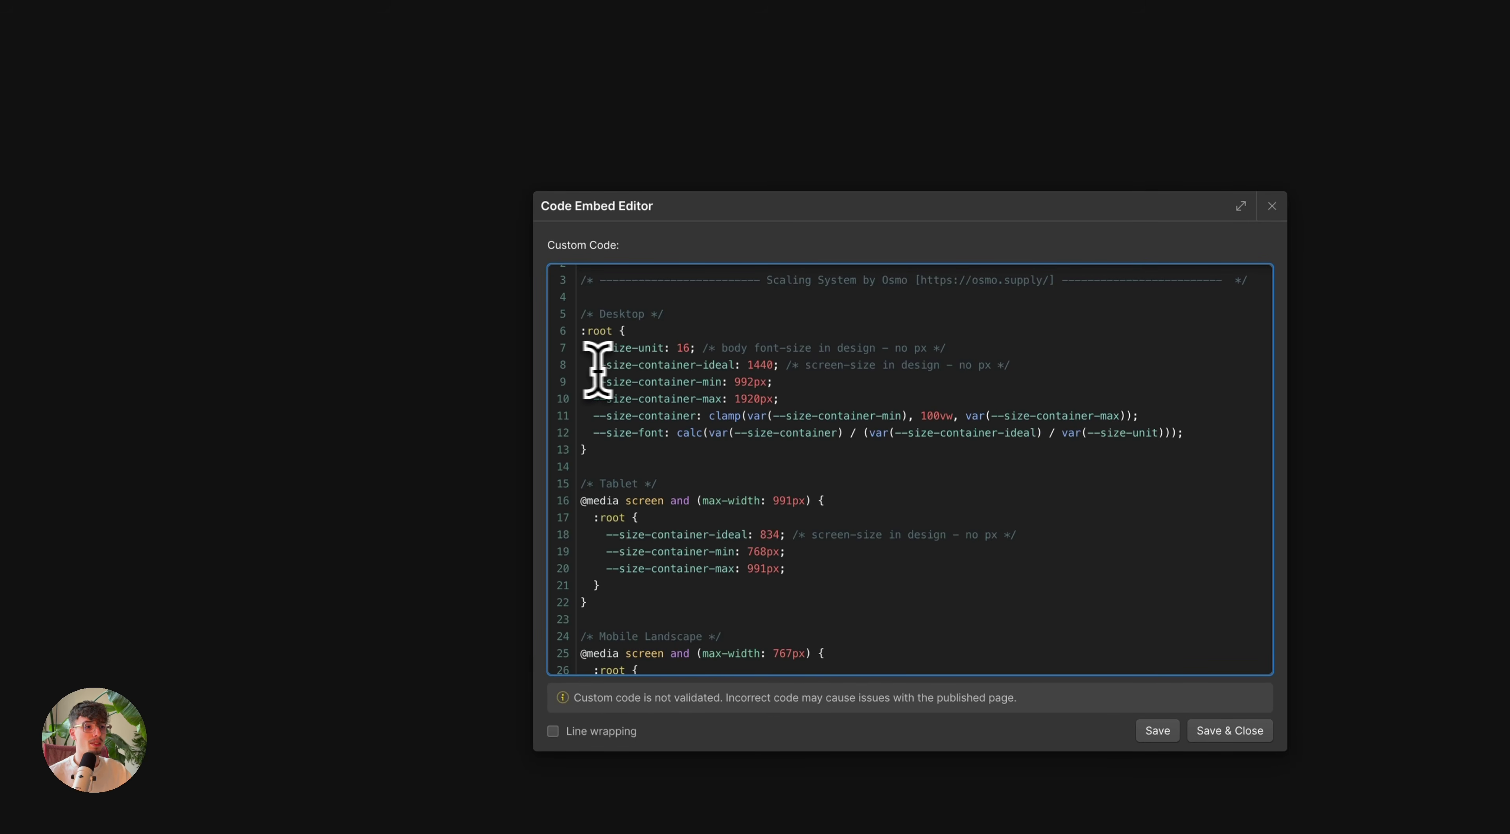
drag(594, 348, 695, 352)
click(699, 355)
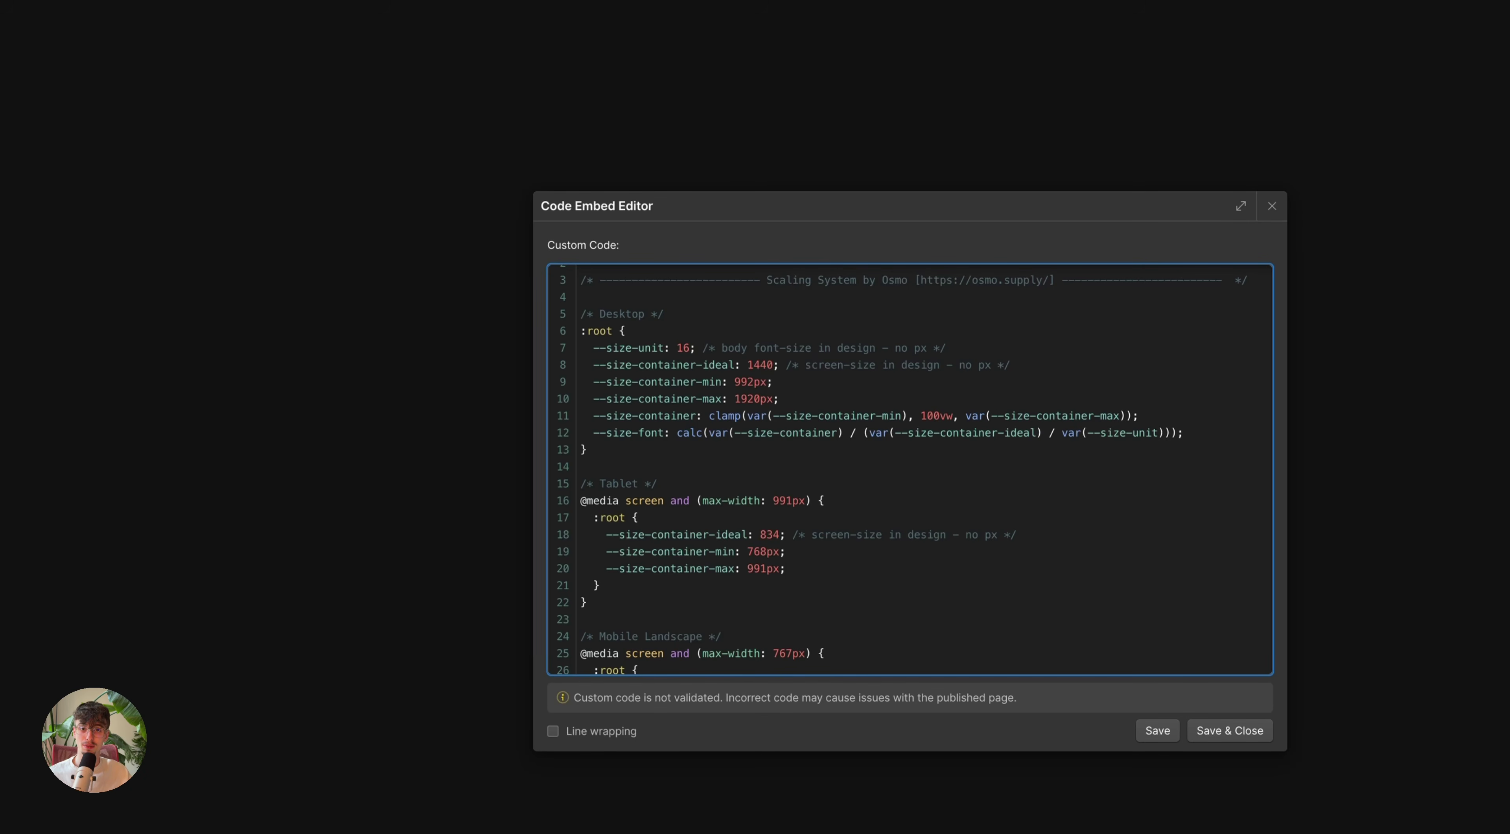
click(697, 349)
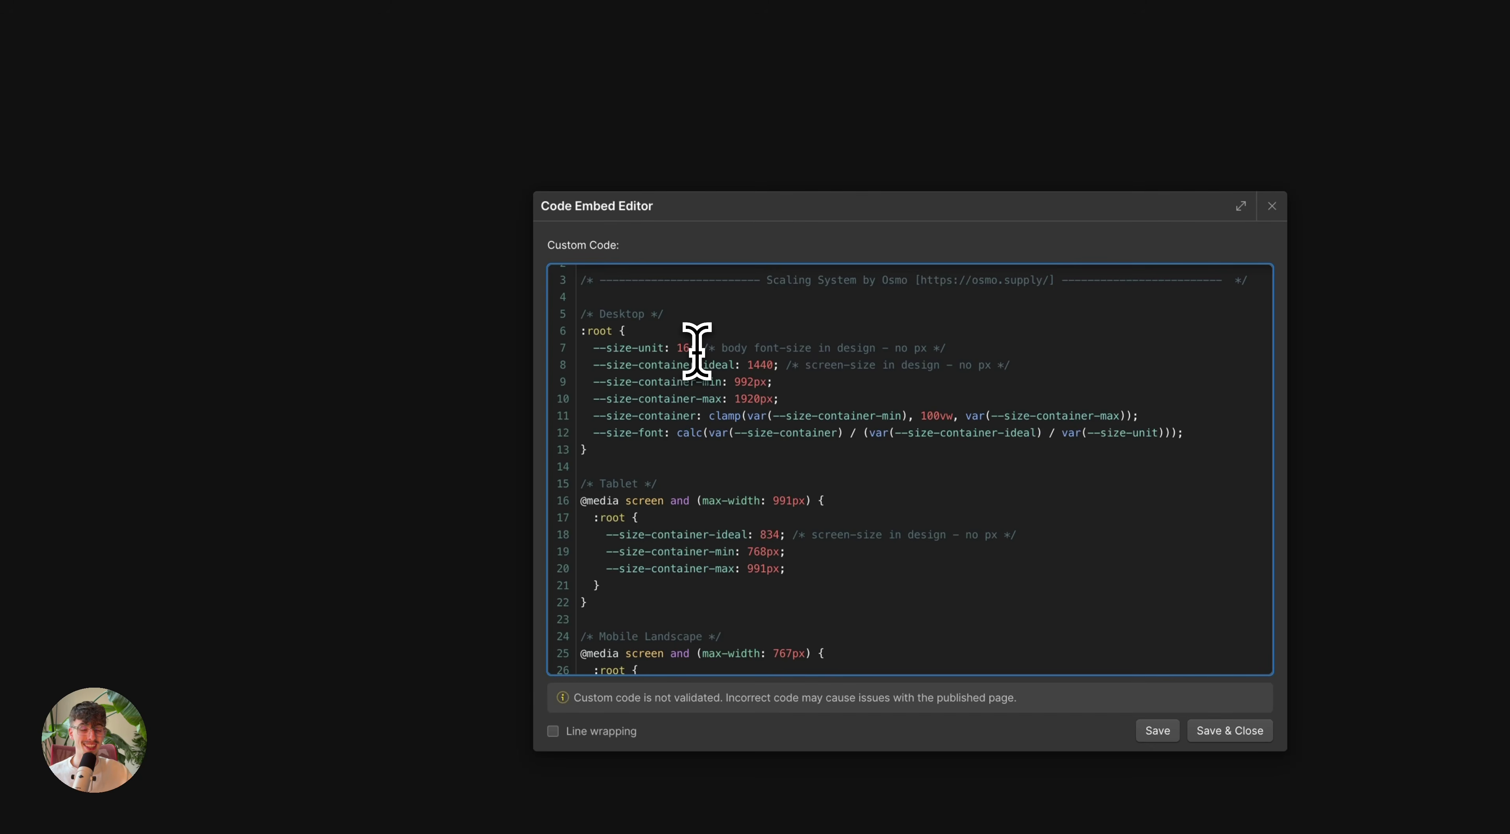
drag(694, 349, 596, 352)
click(629, 334)
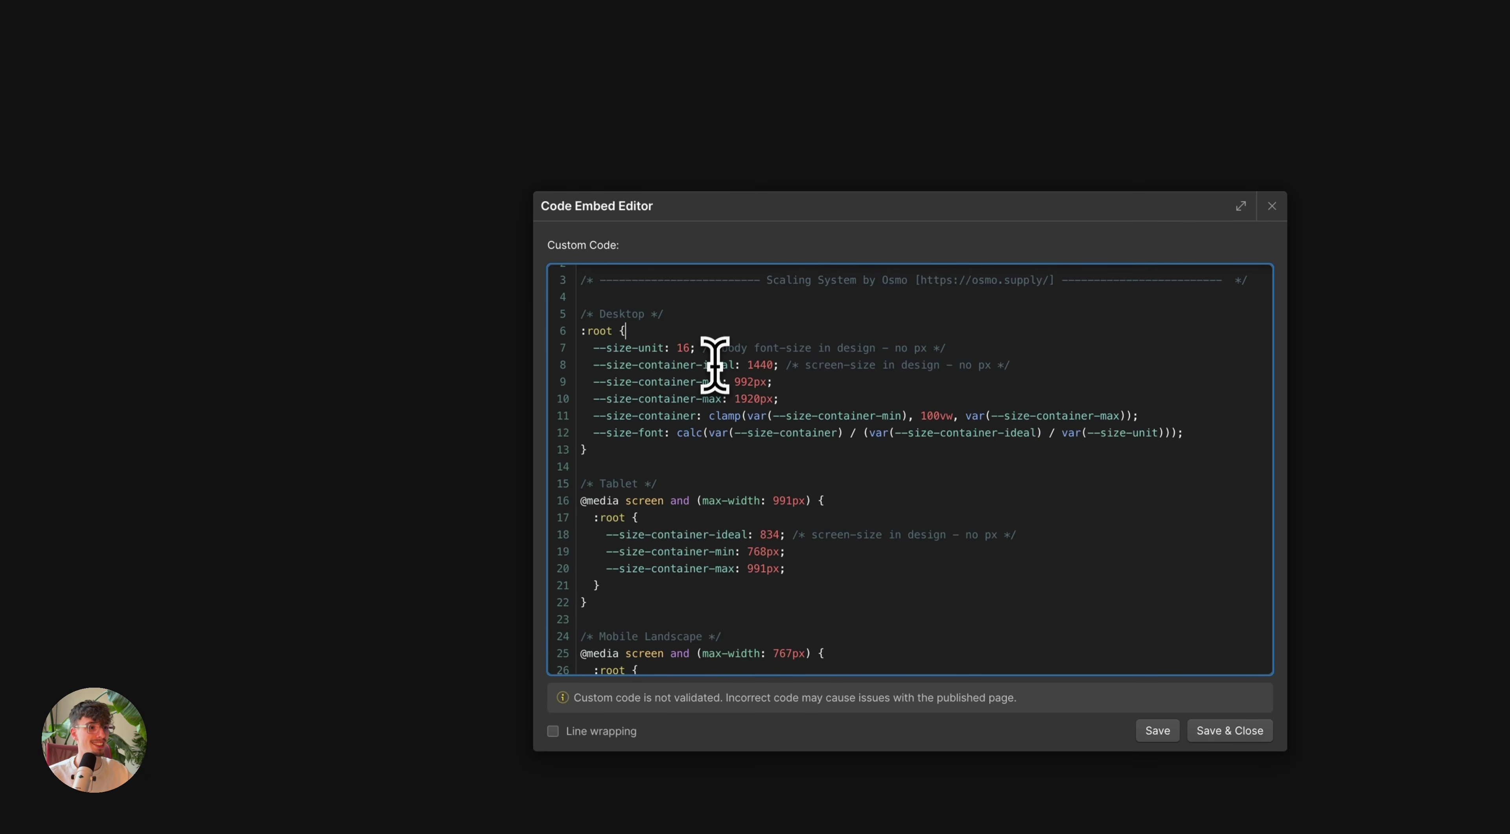
drag(597, 367, 796, 381)
click(815, 382)
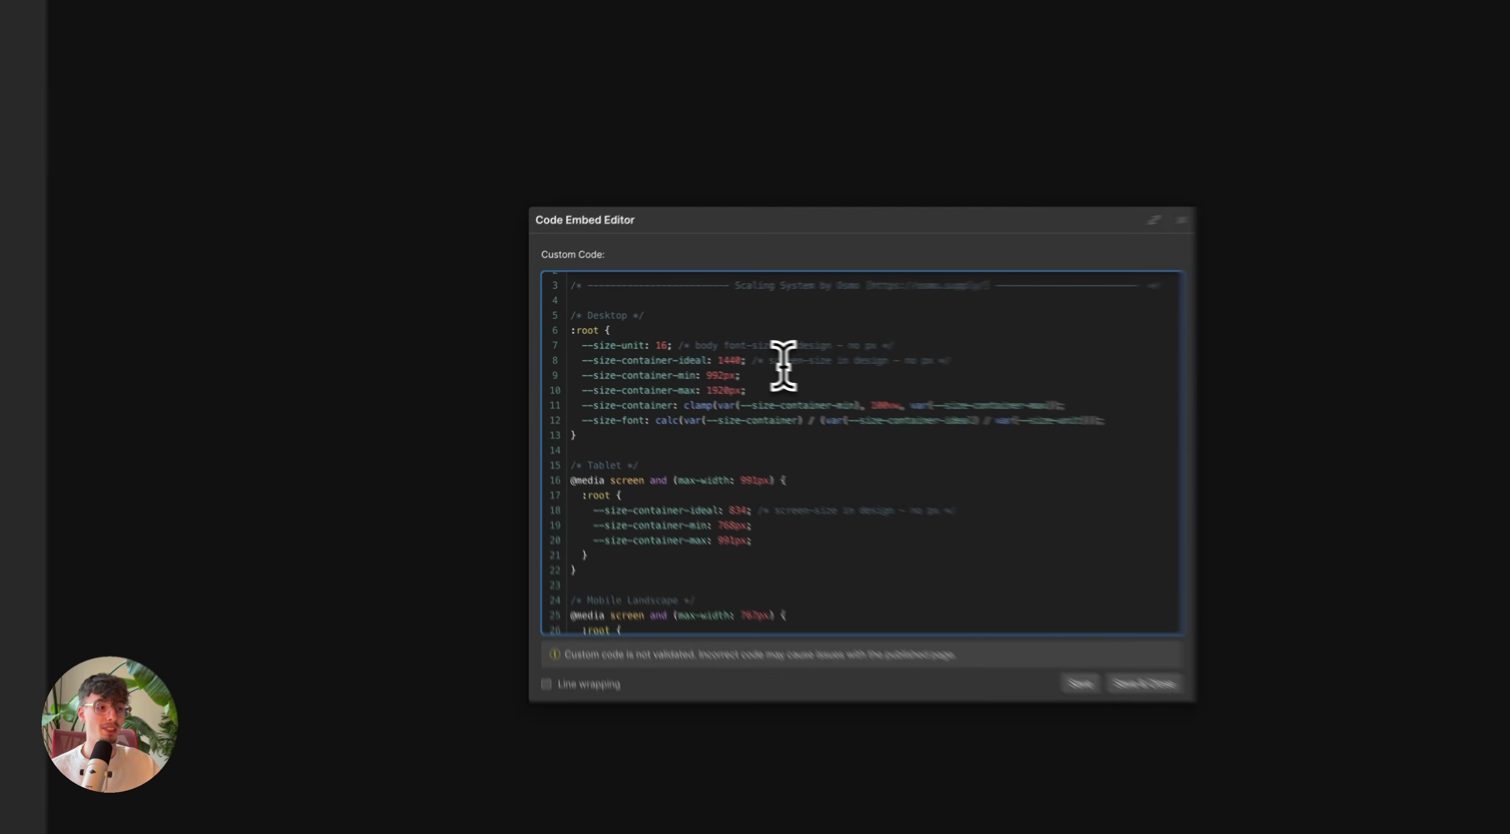
Step: Switch to Figma and select the desktop osmo header frame to check its width
click(613, 822)
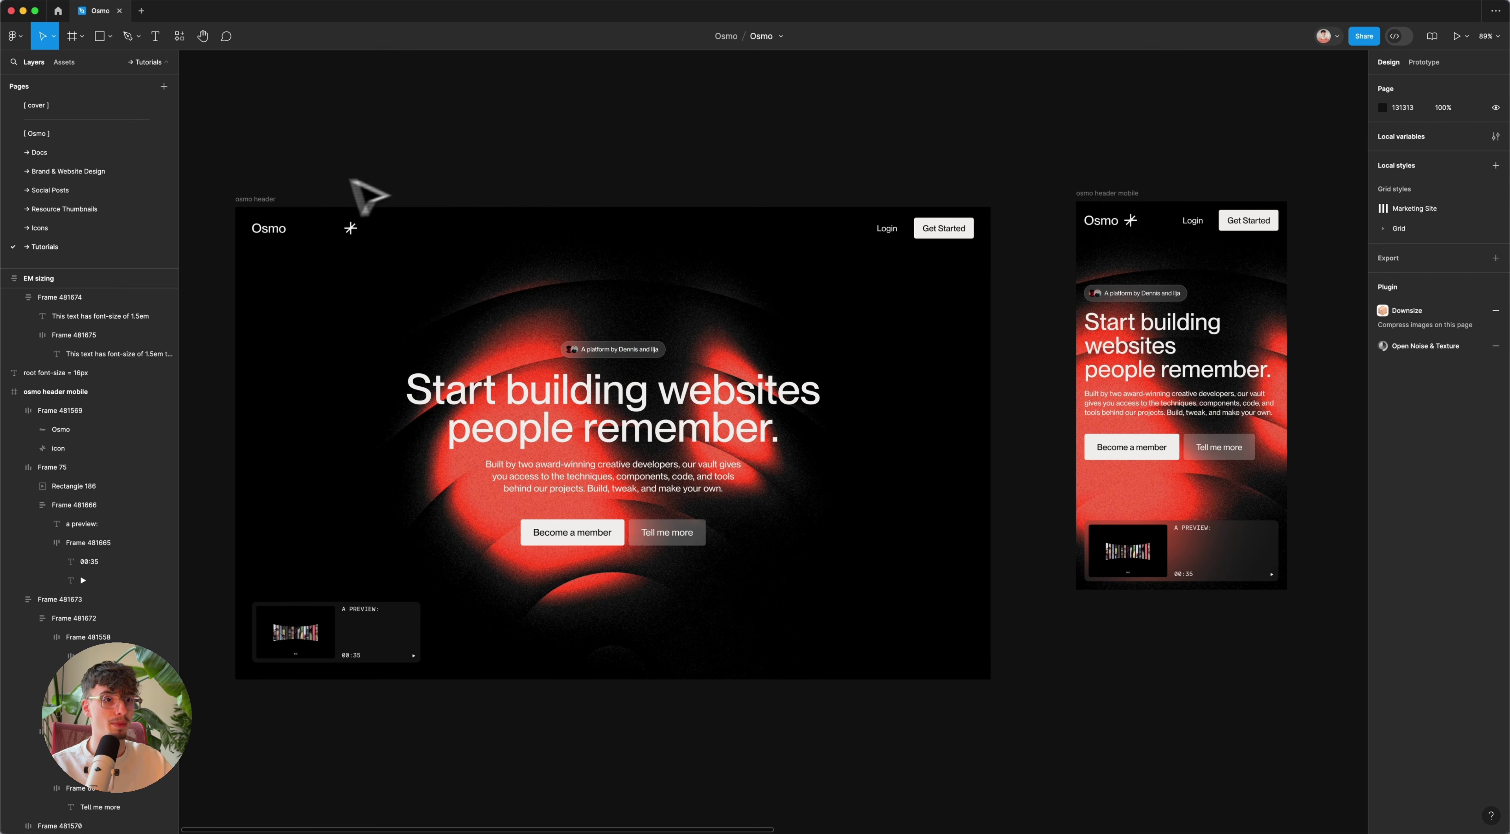
click(282, 206)
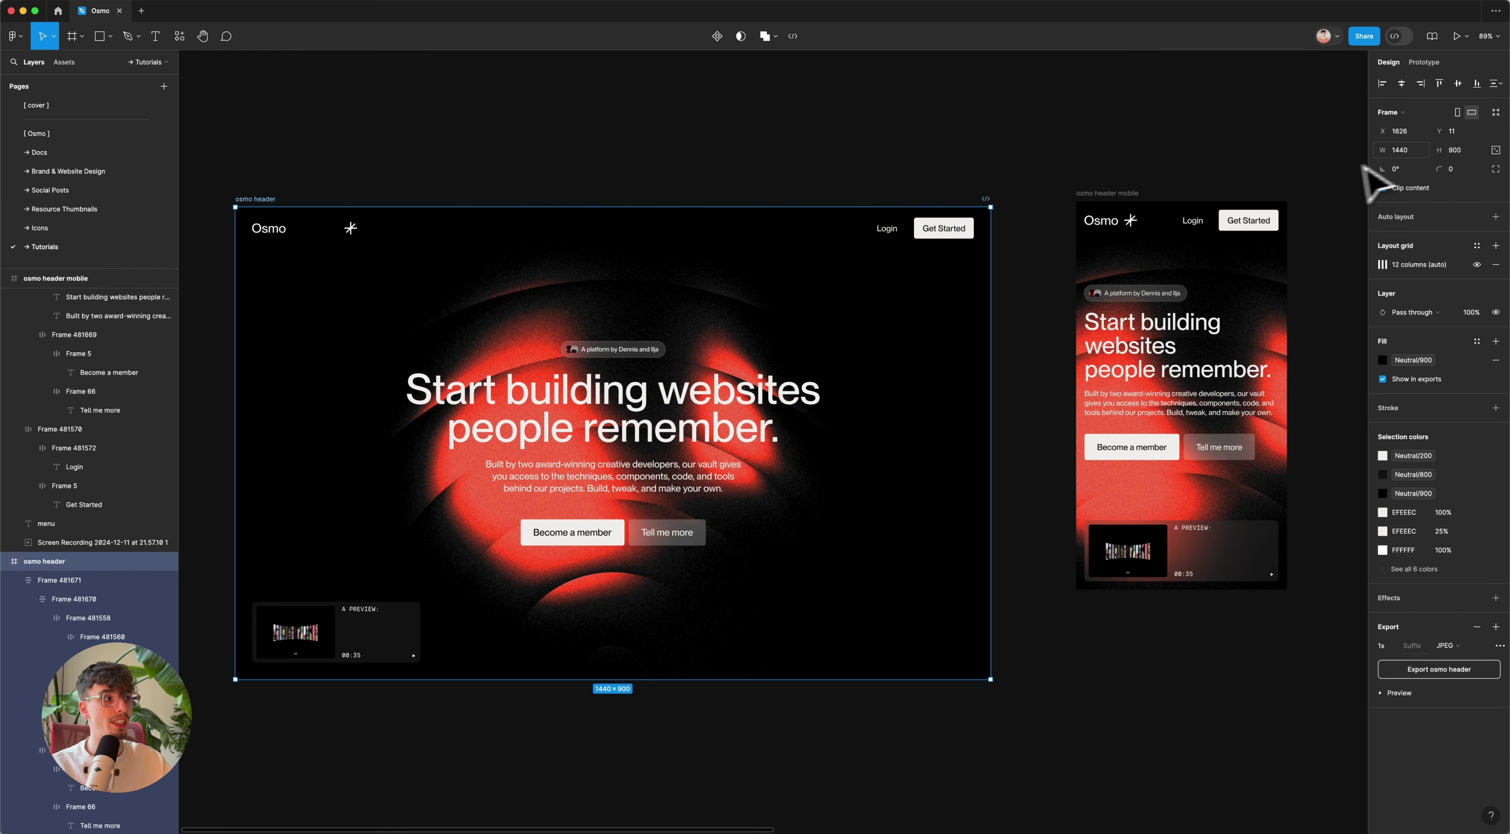
Step: Compare the desktop --size-container-ideal value in Webflow's code editor with the osmo header frame's width in Figma
mouse_move(584, 827)
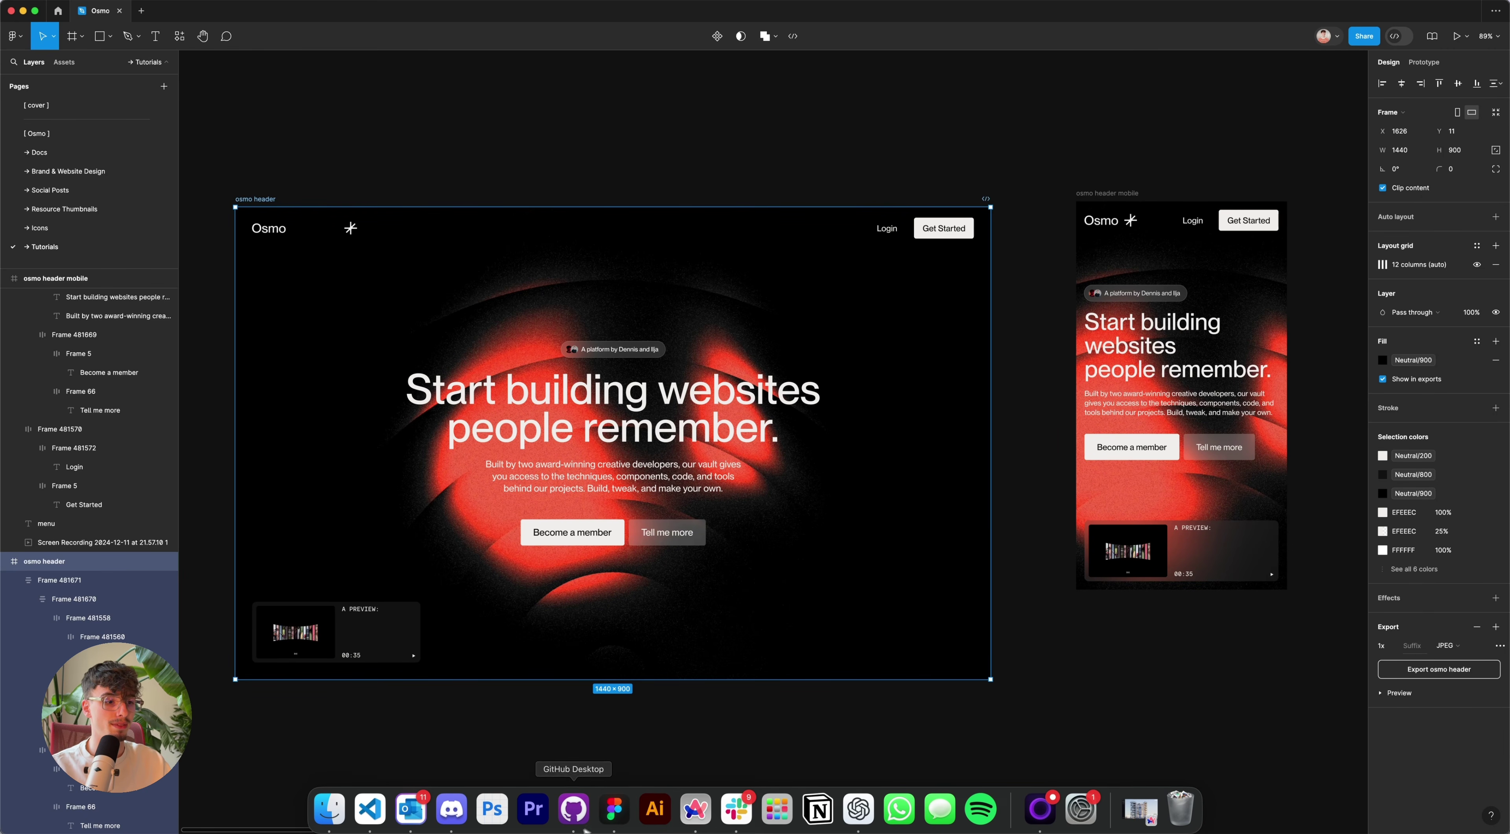
click(709, 812)
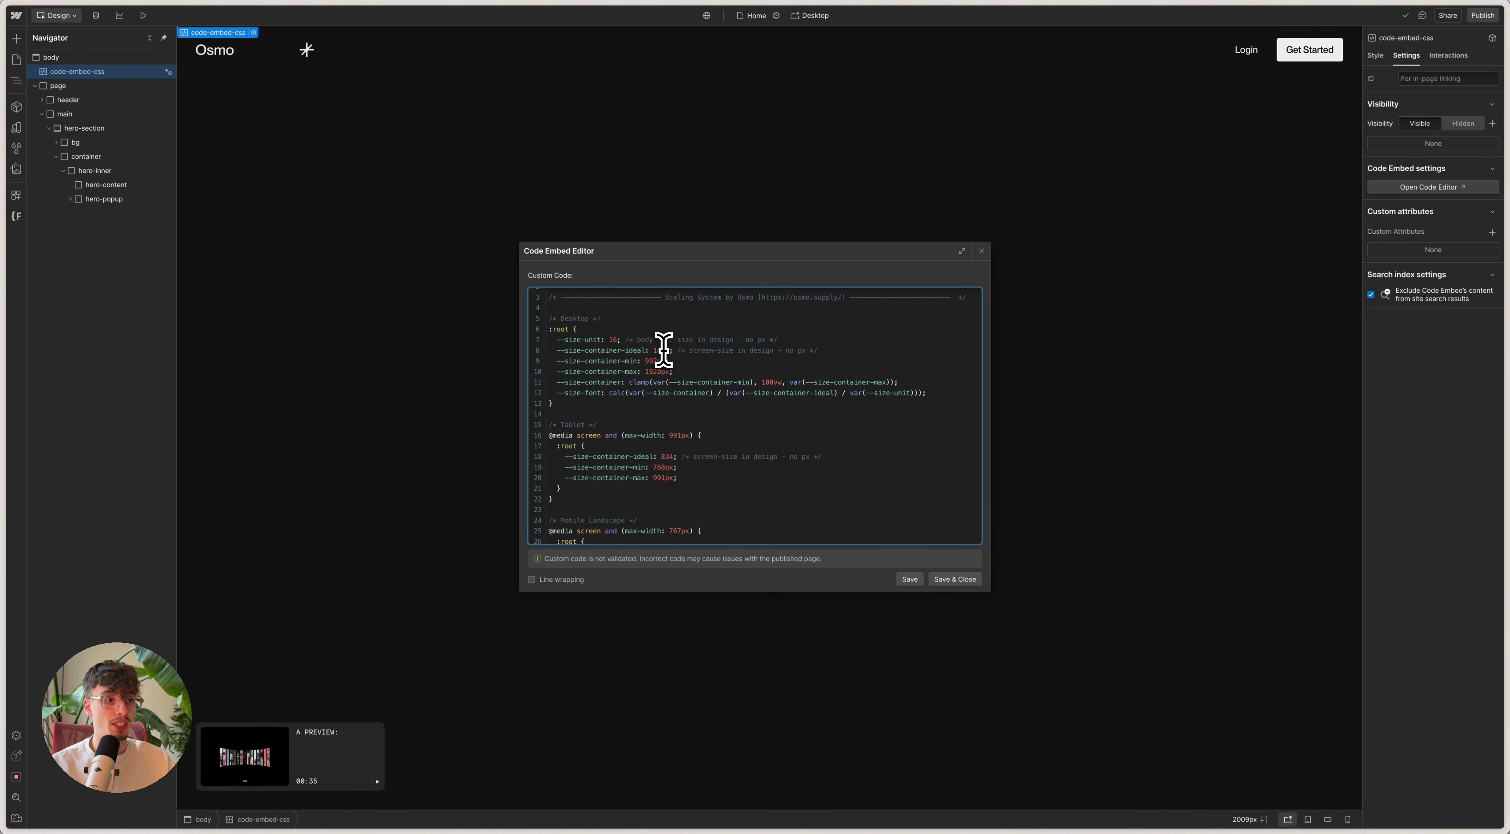
click(603, 815)
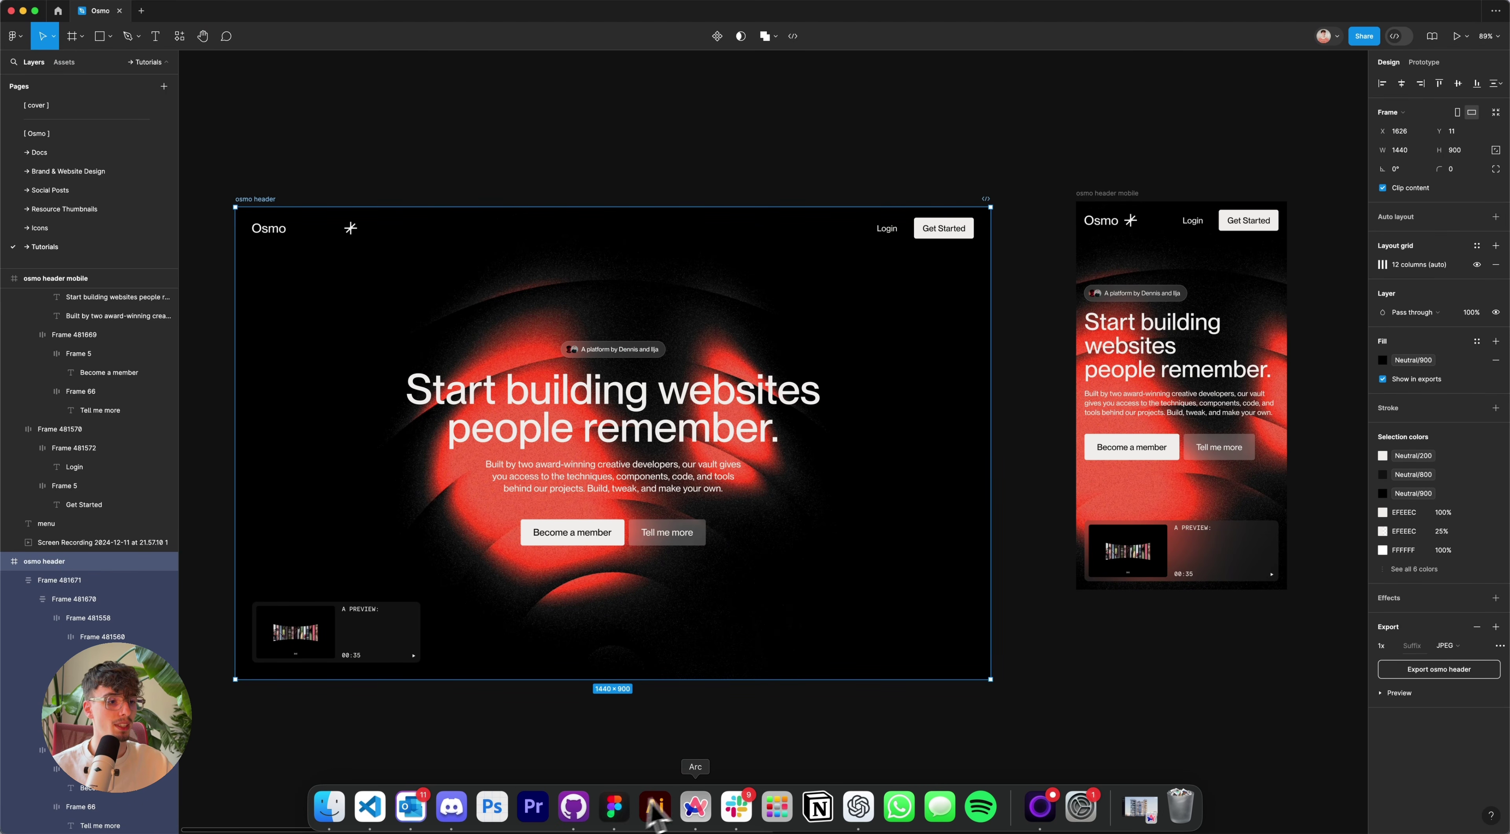
click(685, 793)
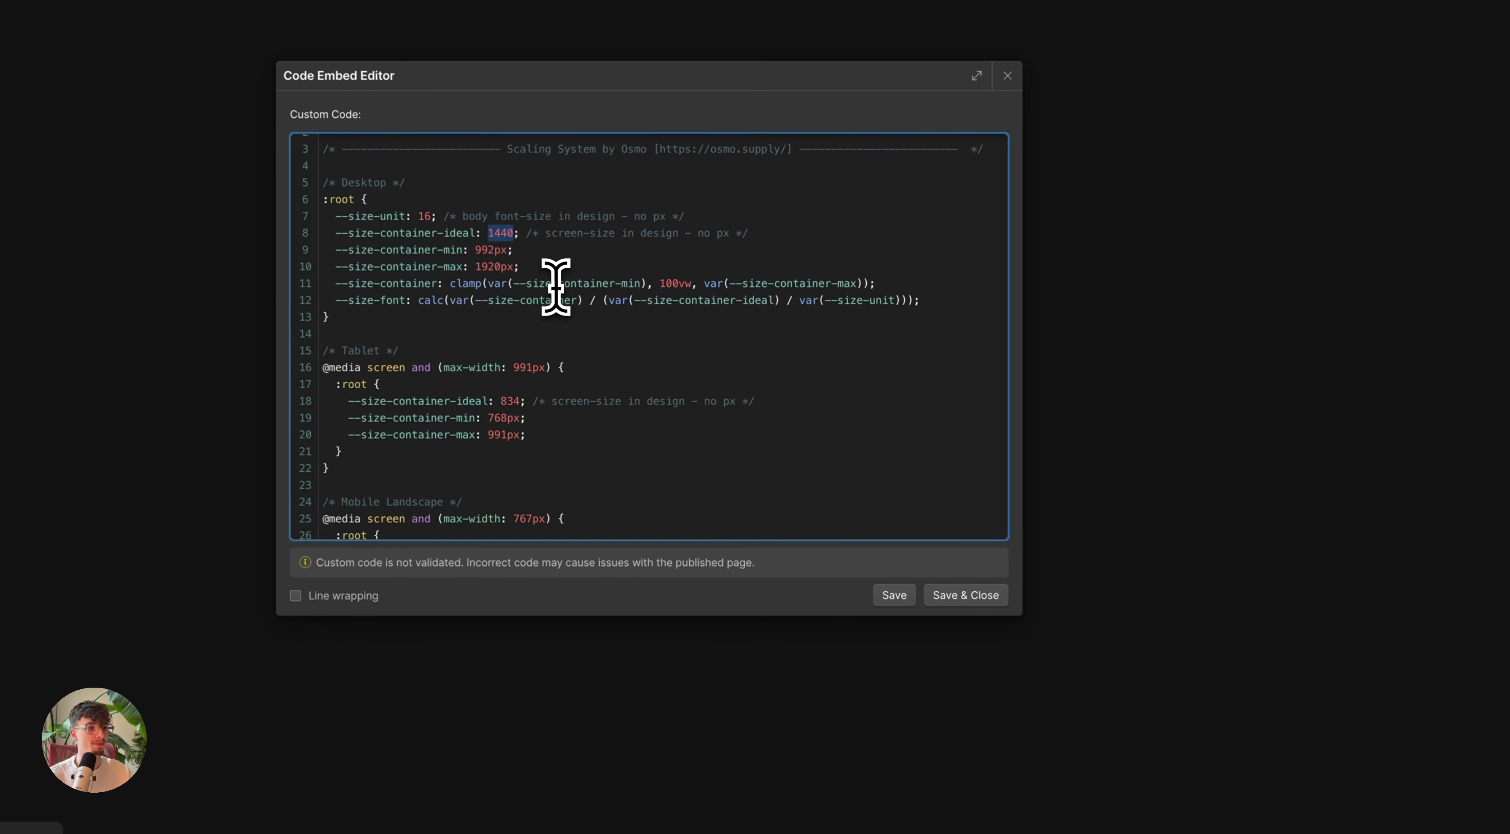
Step: Examine the desktop --size-container-min and --size-container-max limits in the Webflow embed code
click(472, 255)
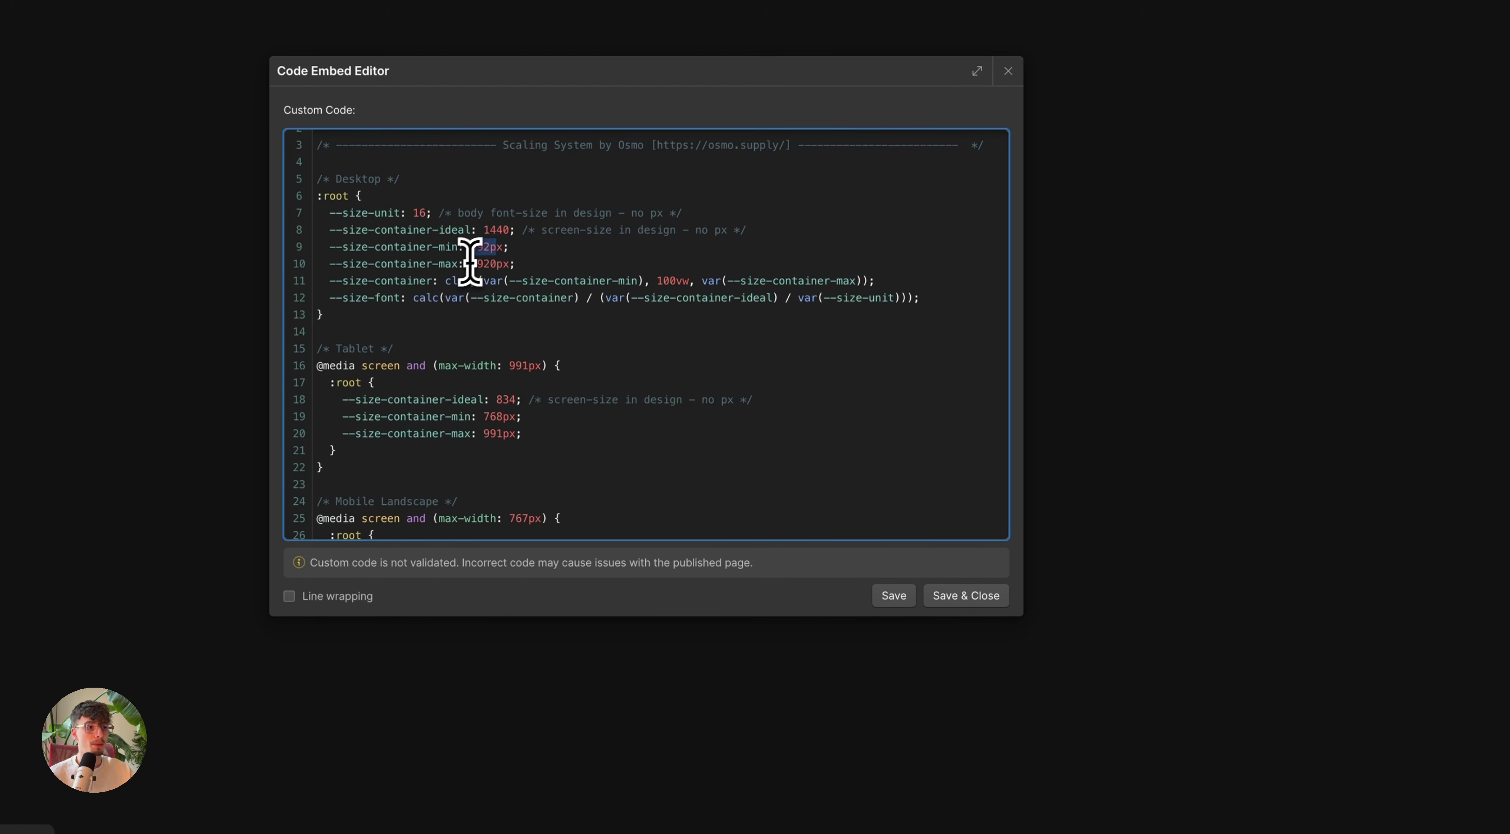
click(541, 258)
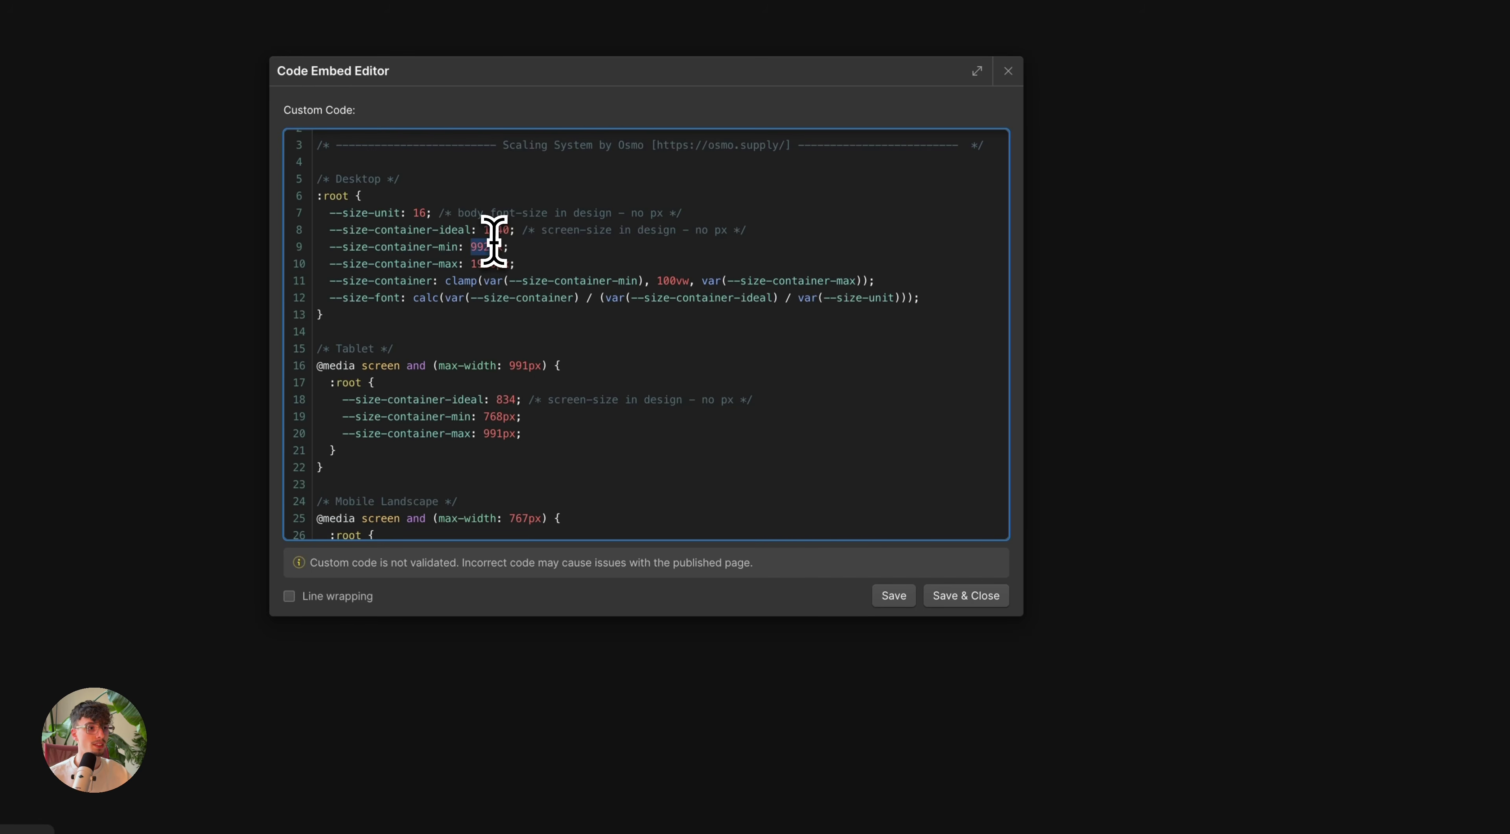
drag(471, 246, 487, 247)
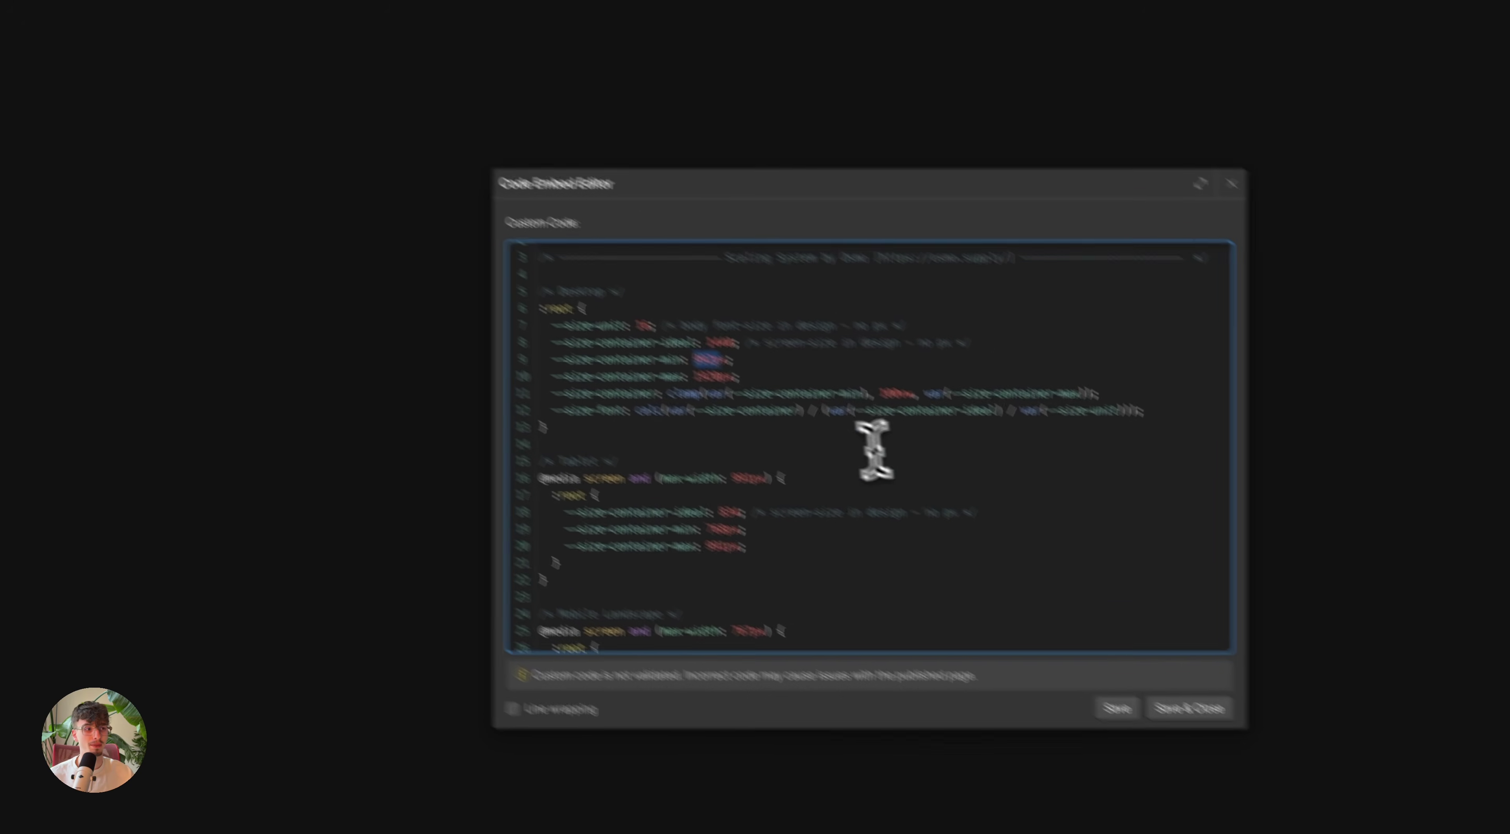
click(870, 434)
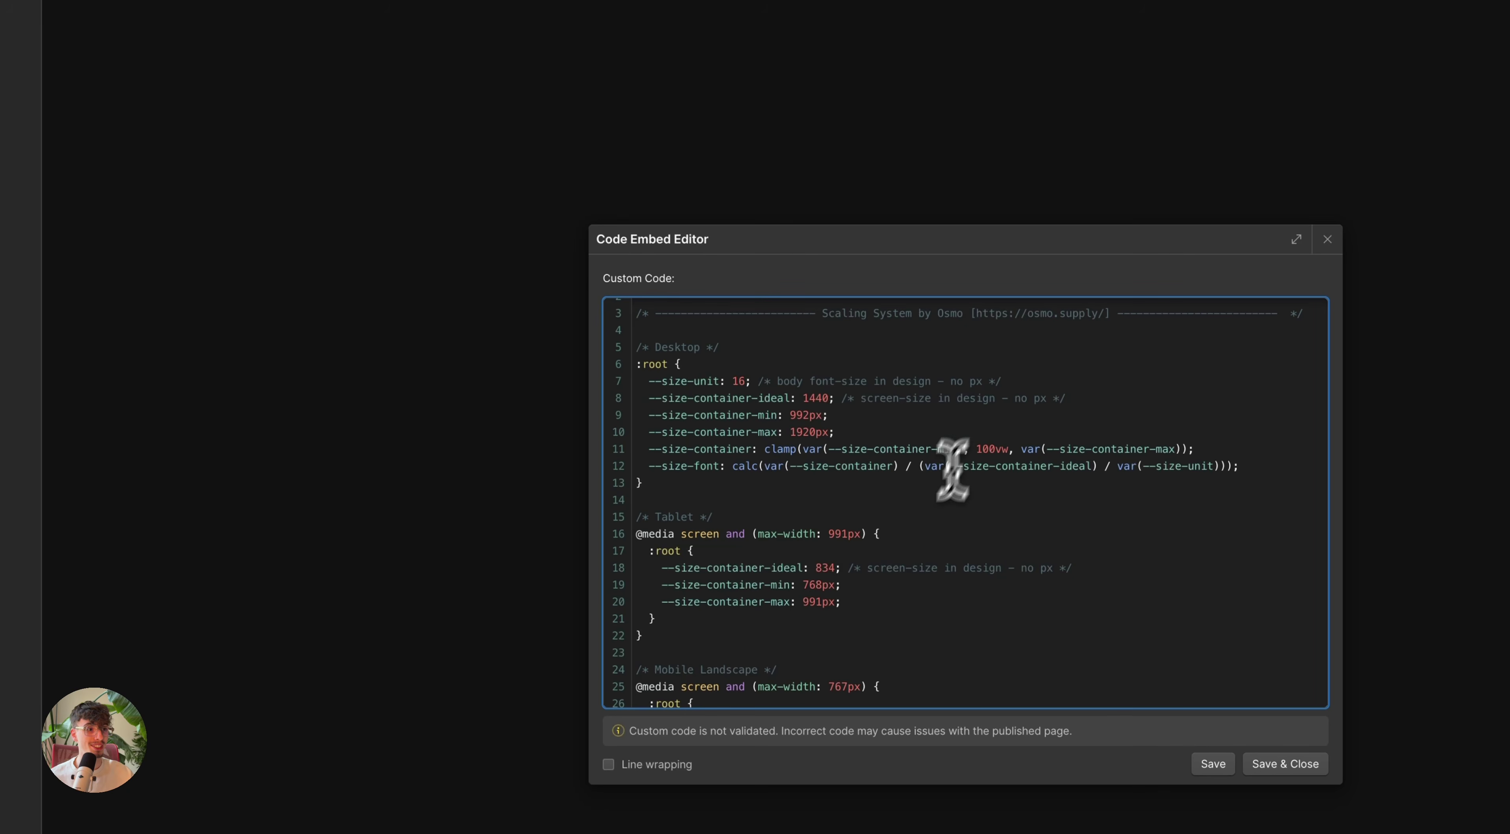
click(795, 432)
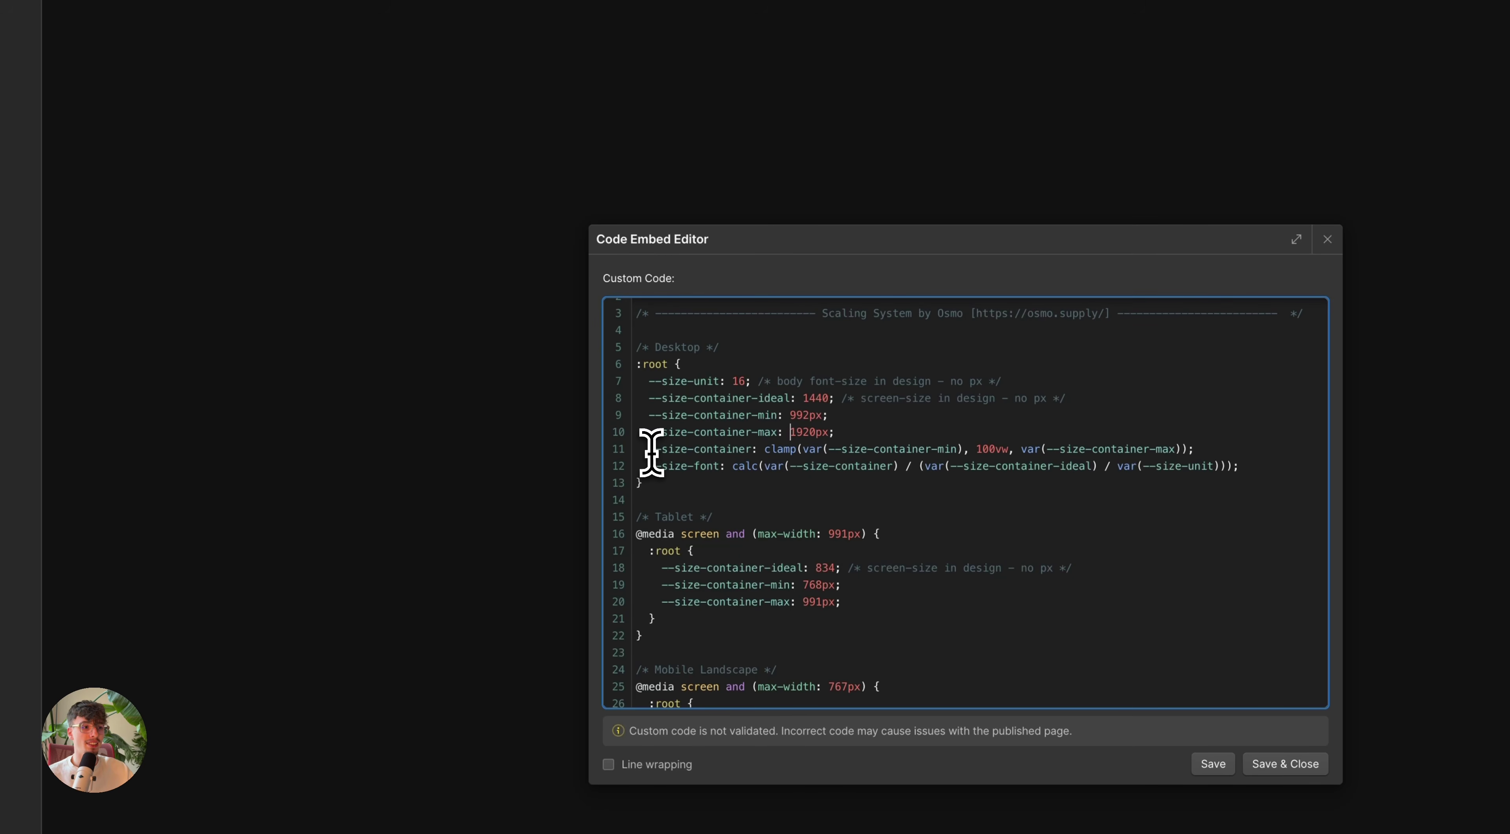
Step: Examine how the desktop --size-container clamp uses the minimum and maximum, and find the --size-font declaration
drag(649, 448, 758, 449)
click(758, 449)
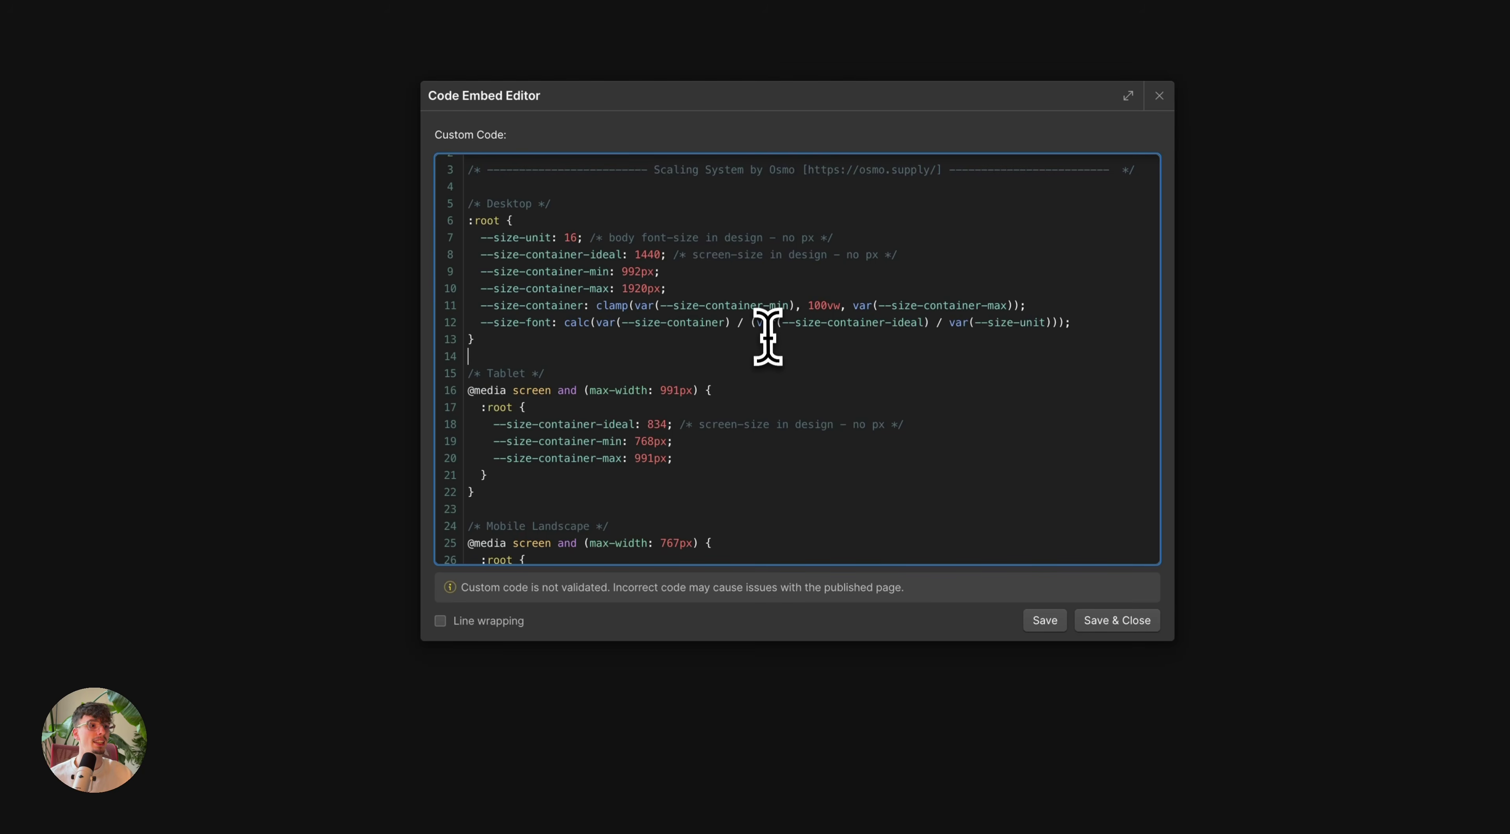
drag(796, 304, 674, 295)
click(674, 294)
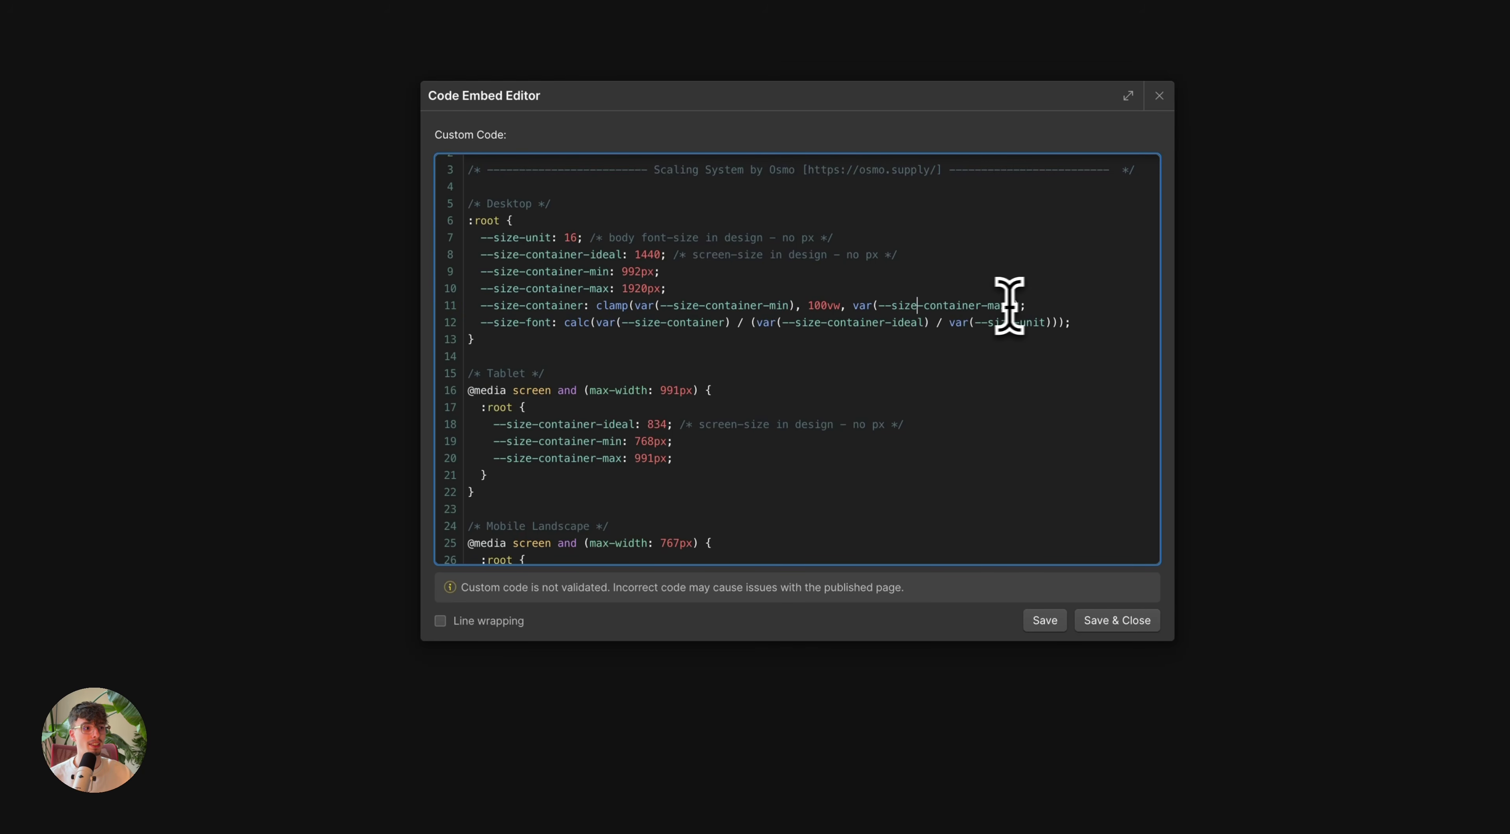
drag(708, 283, 584, 279)
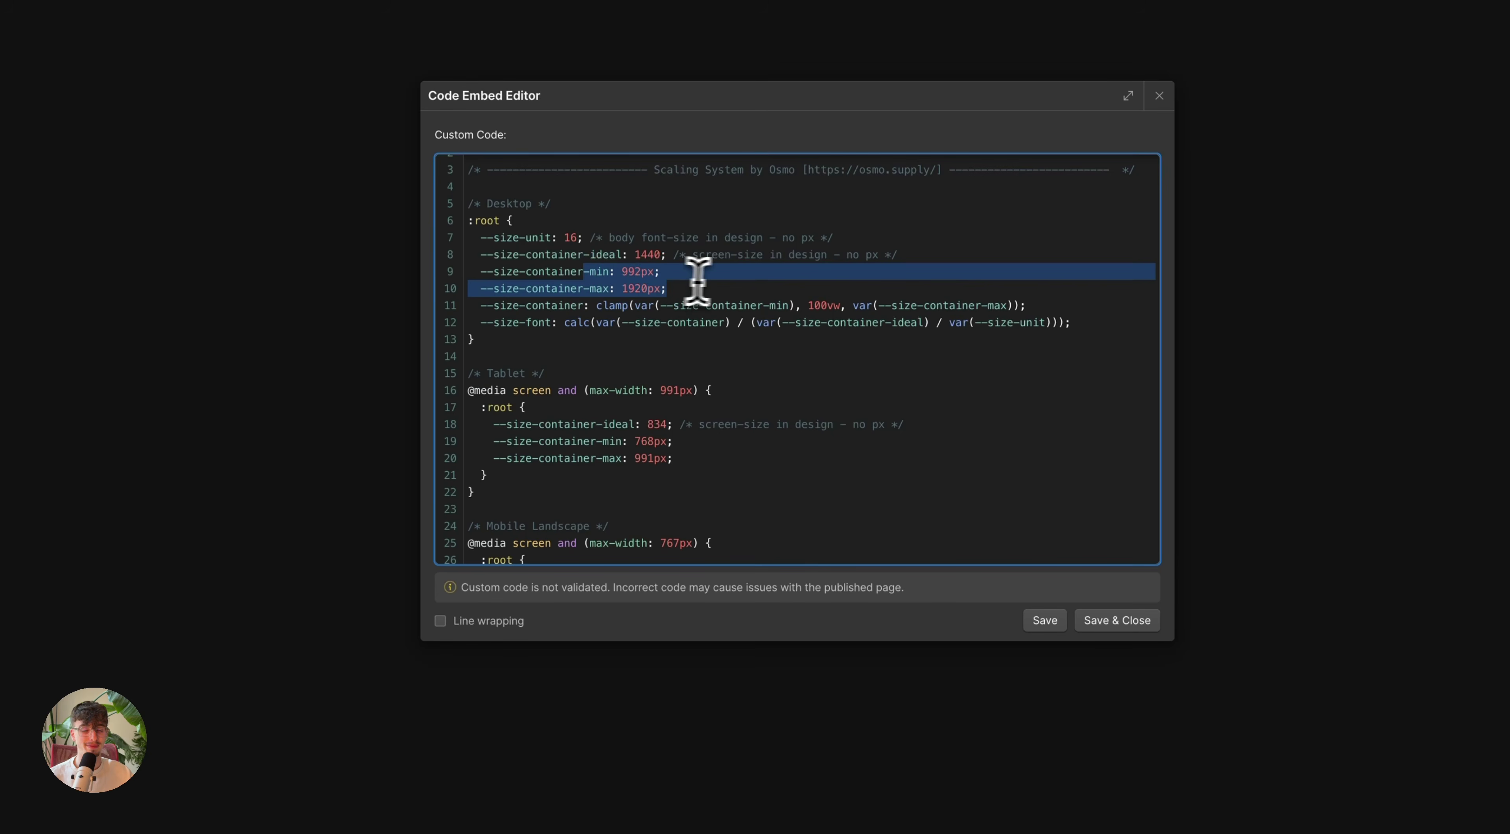
click(715, 271)
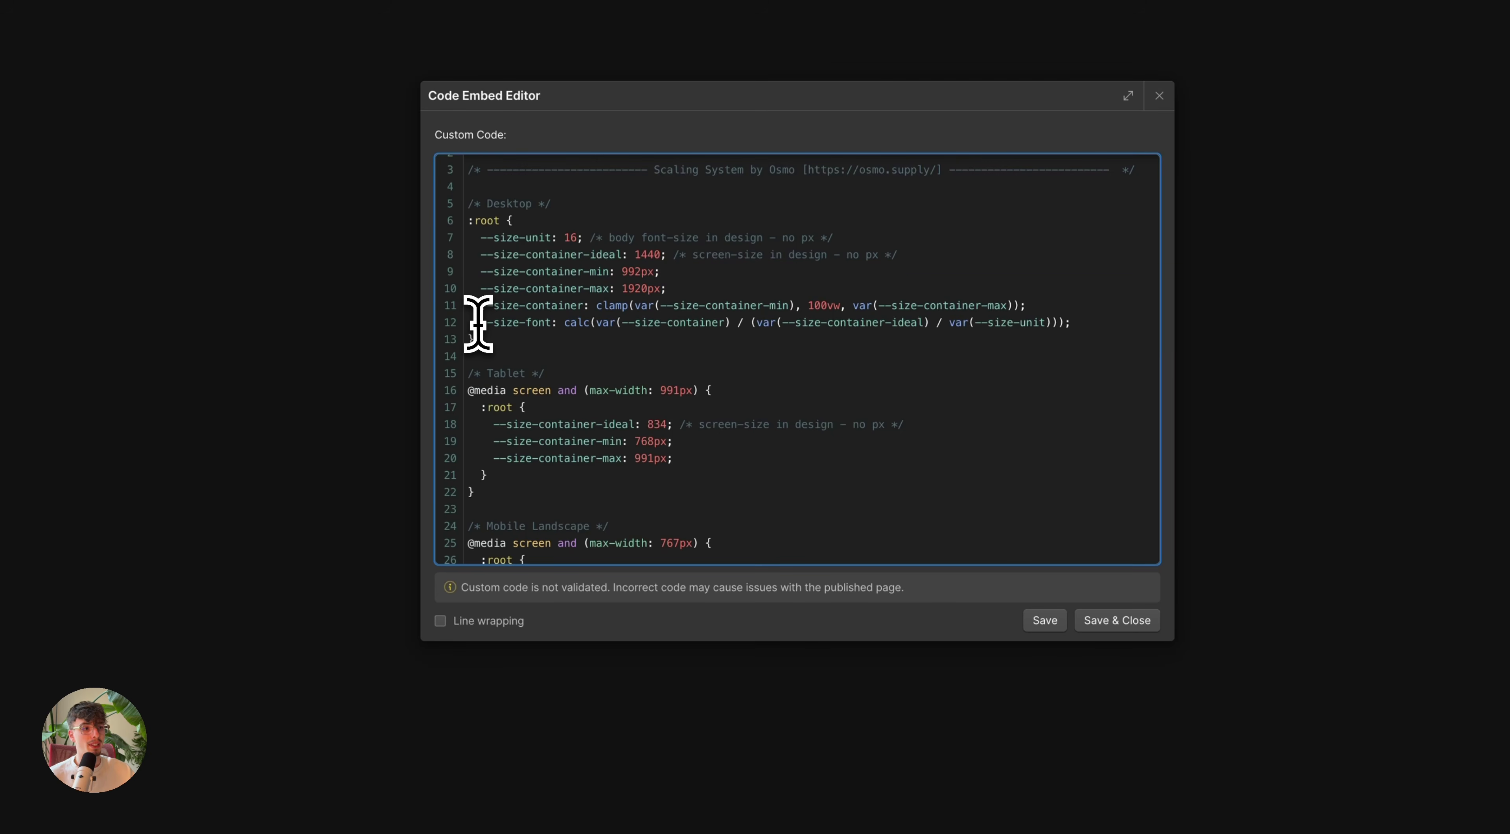
drag(482, 322, 551, 324)
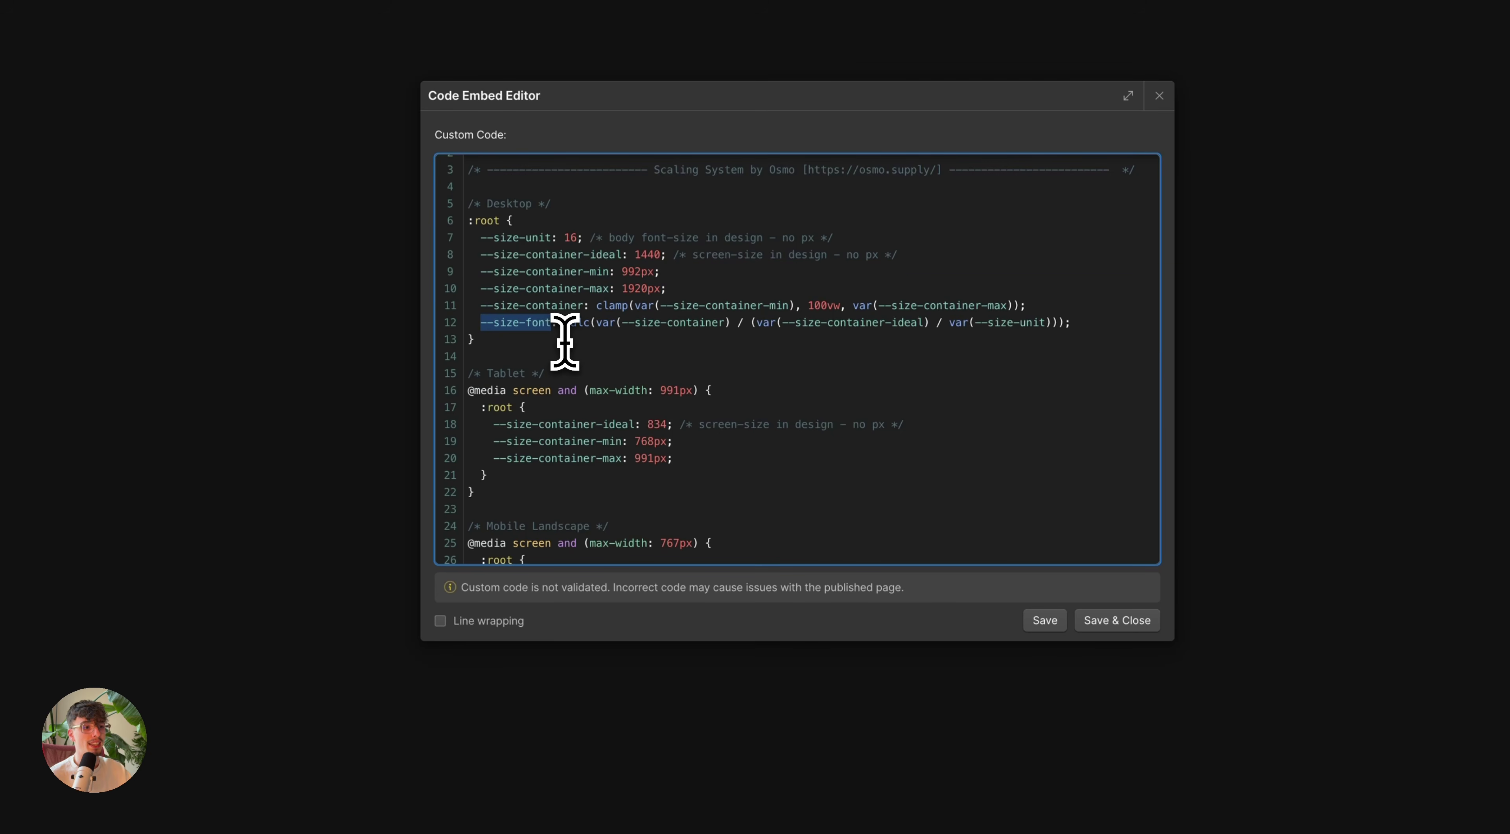
Step: Examine the Tablet, Mobile Landscape and Mobile Portrait media queries and their container size variables
scroll(587, 337, down, 1)
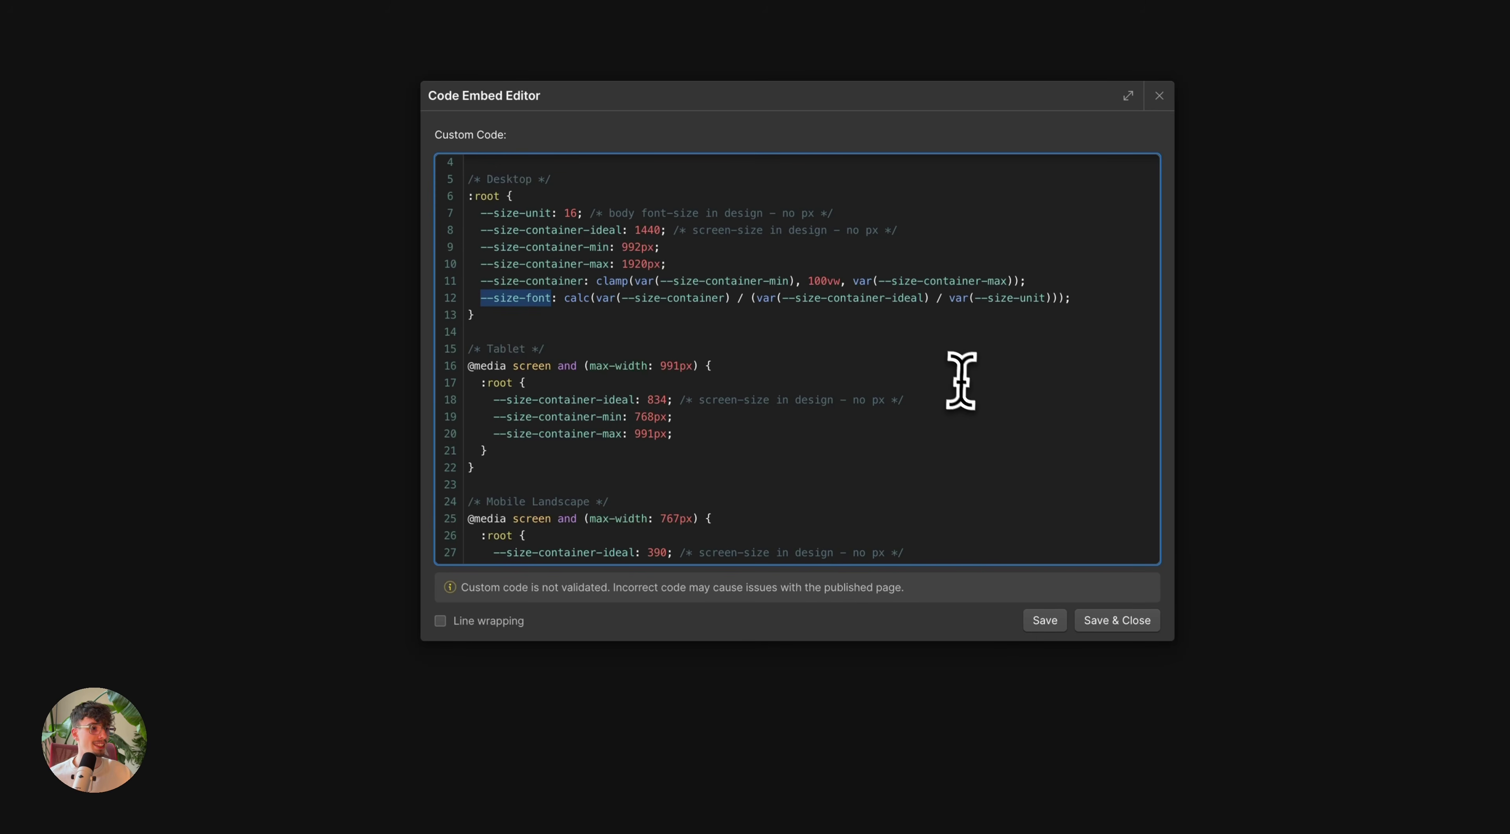
click(934, 345)
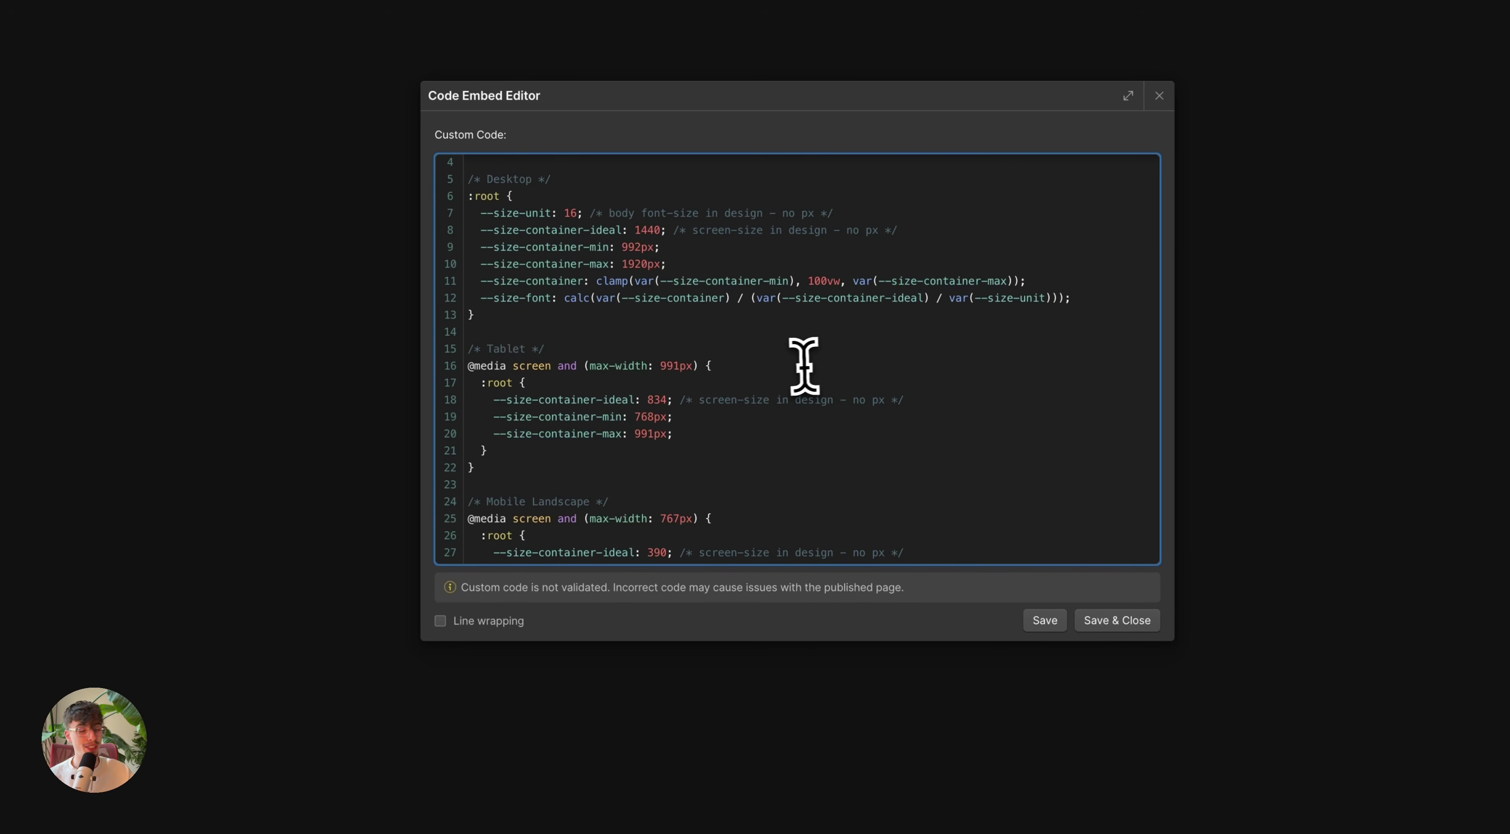
scroll(801, 356, down, 3)
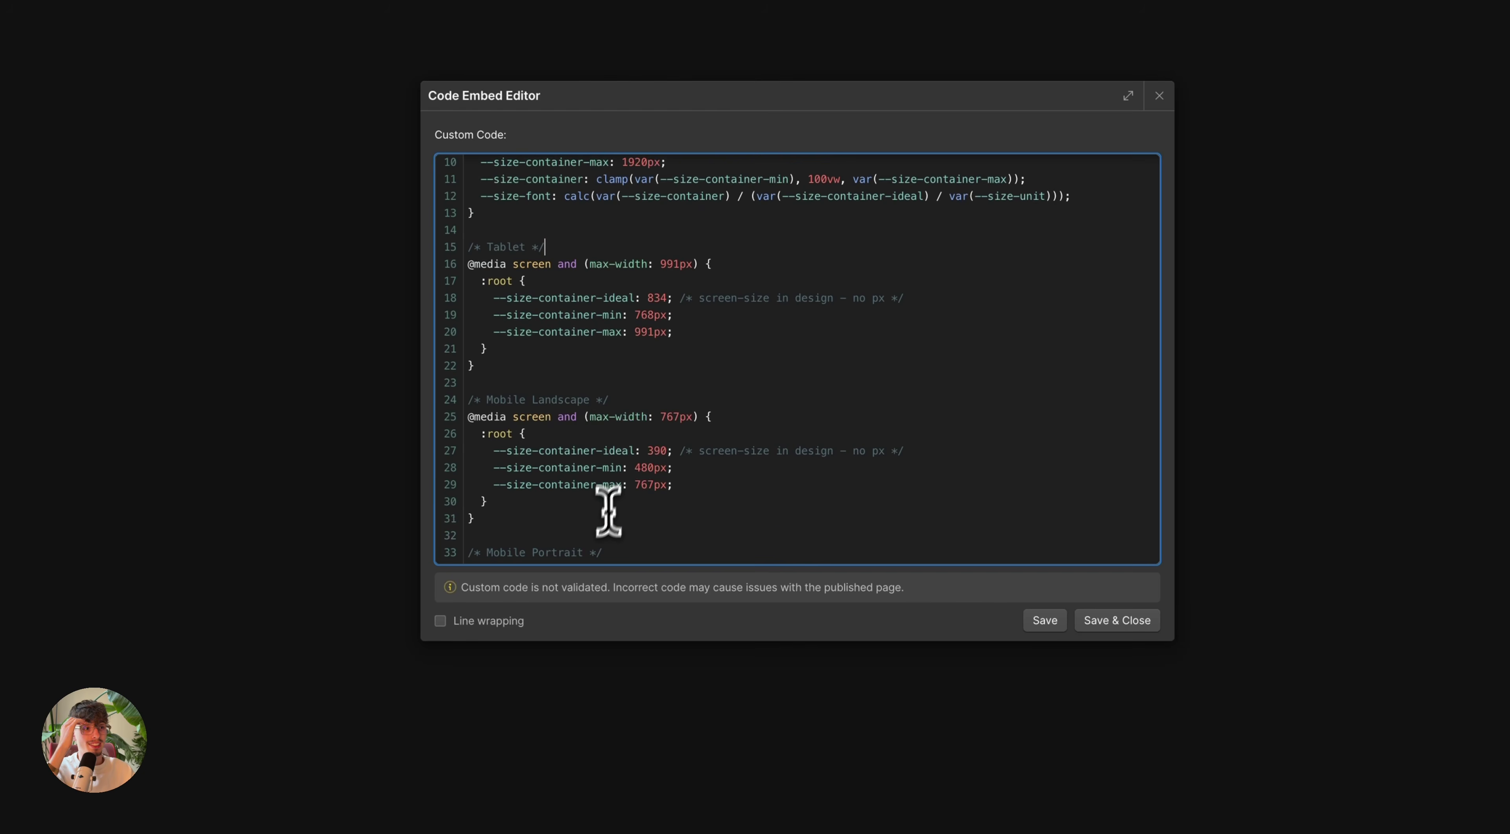
drag(609, 531, 467, 258)
scroll(470, 261, down, 1)
click(689, 300)
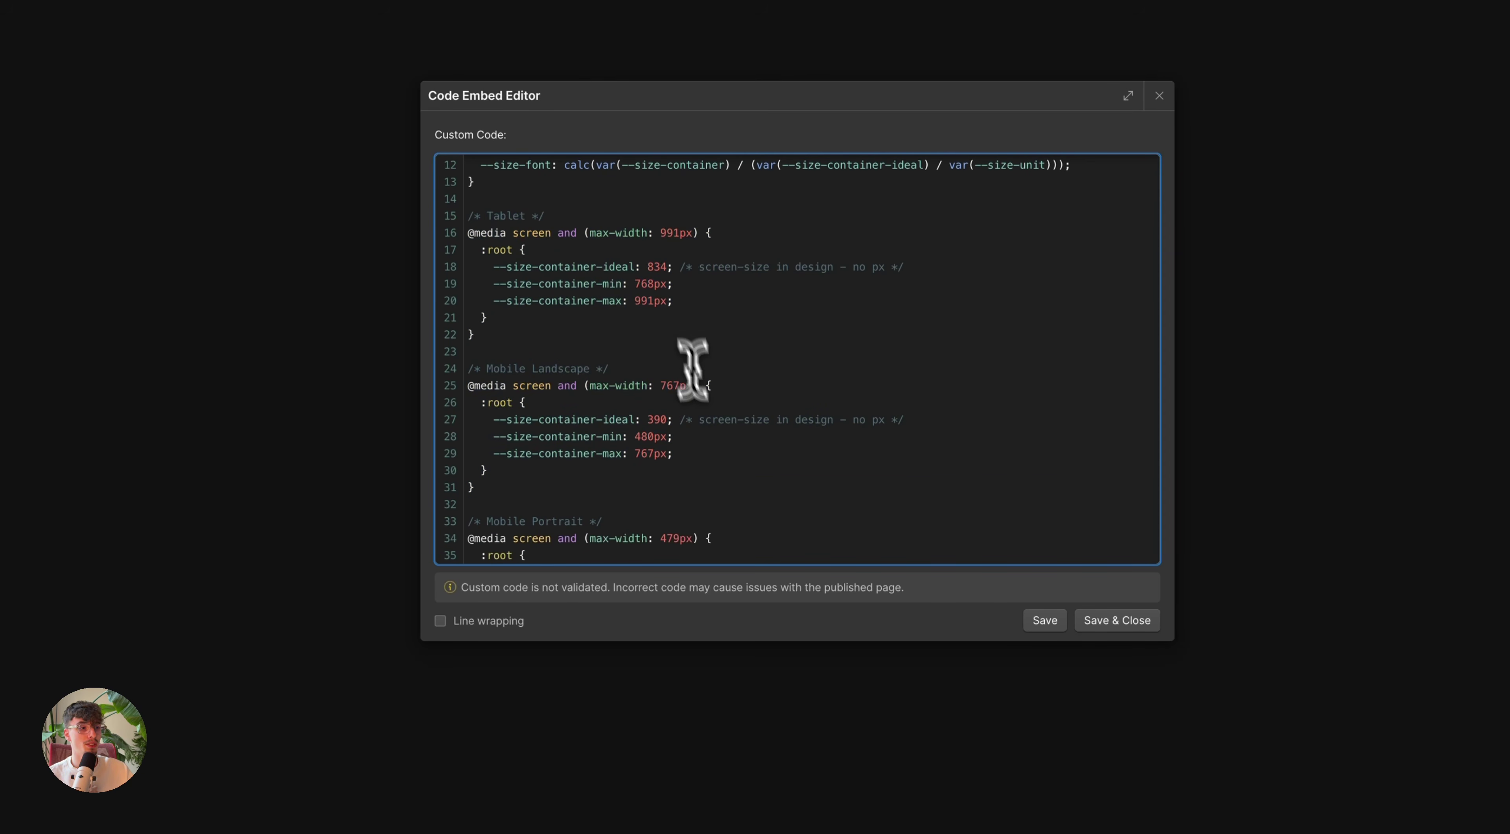
scroll(704, 404, down, 2)
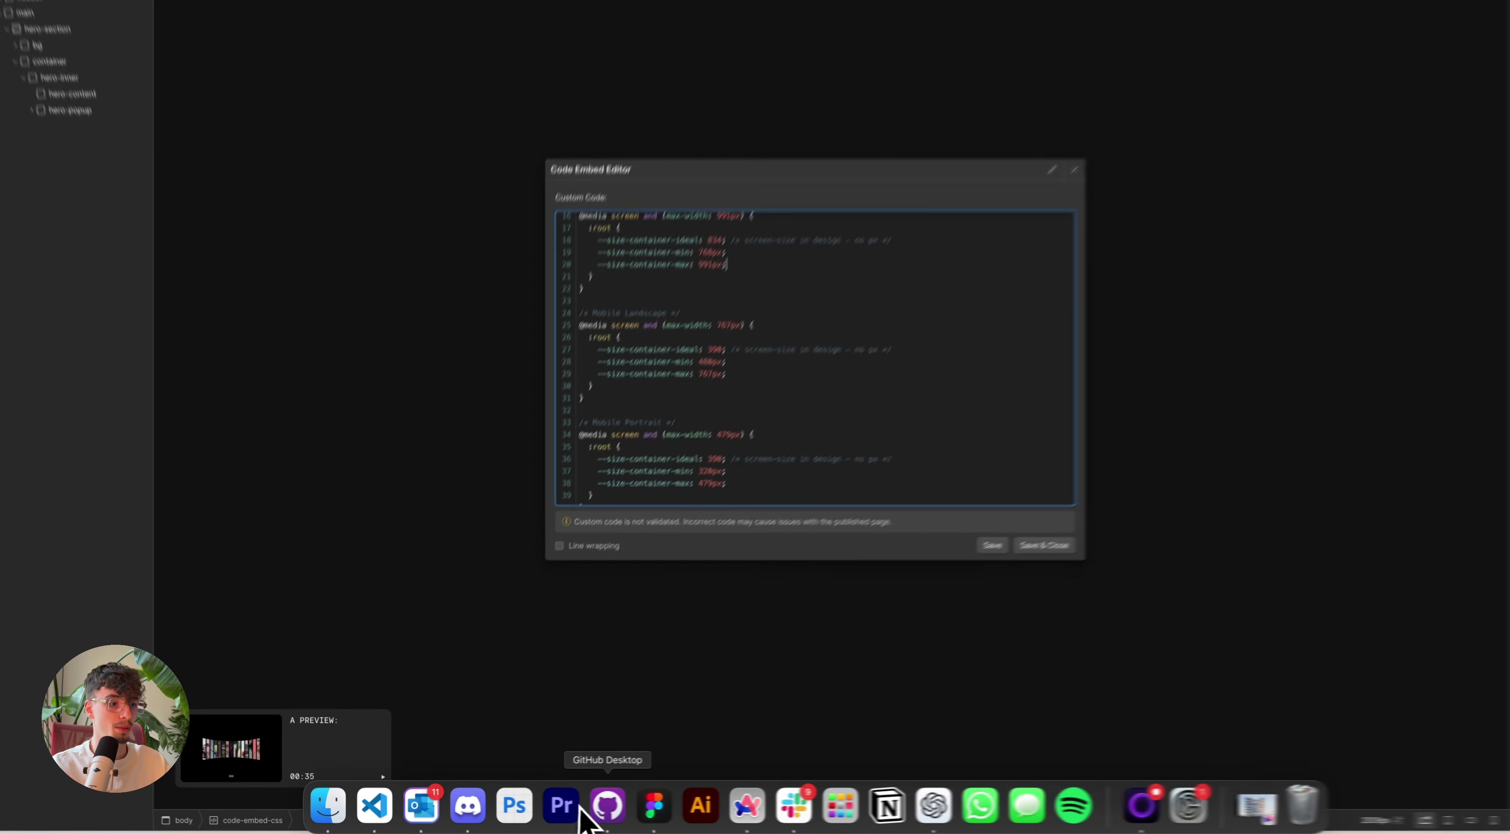
Step: Check the osmo header mobile frame's width in Figma and set the Mobile Portrait --size-container-ideal to 402 in Webflow
click(619, 804)
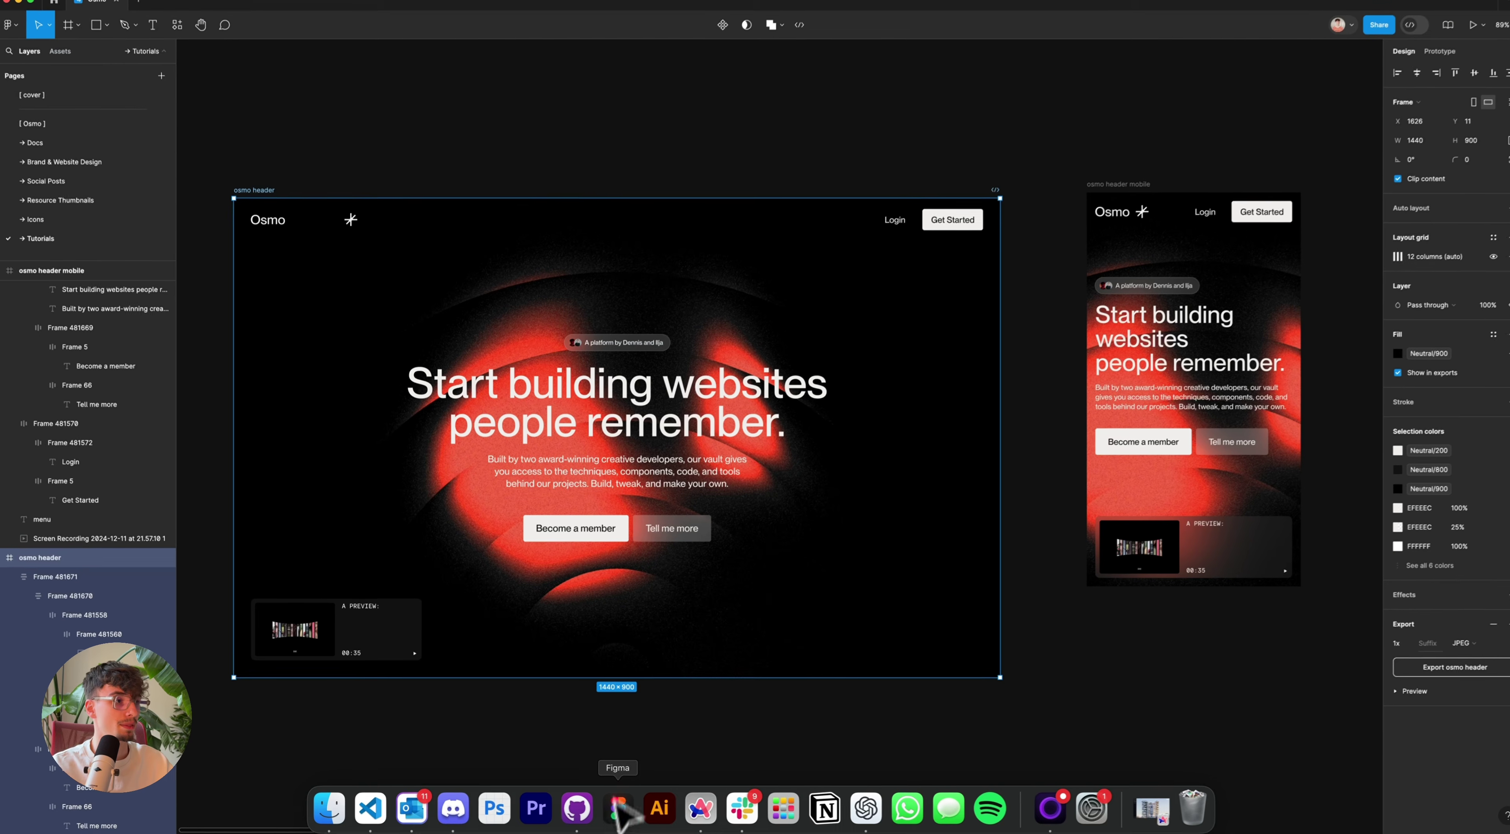
click(1131, 194)
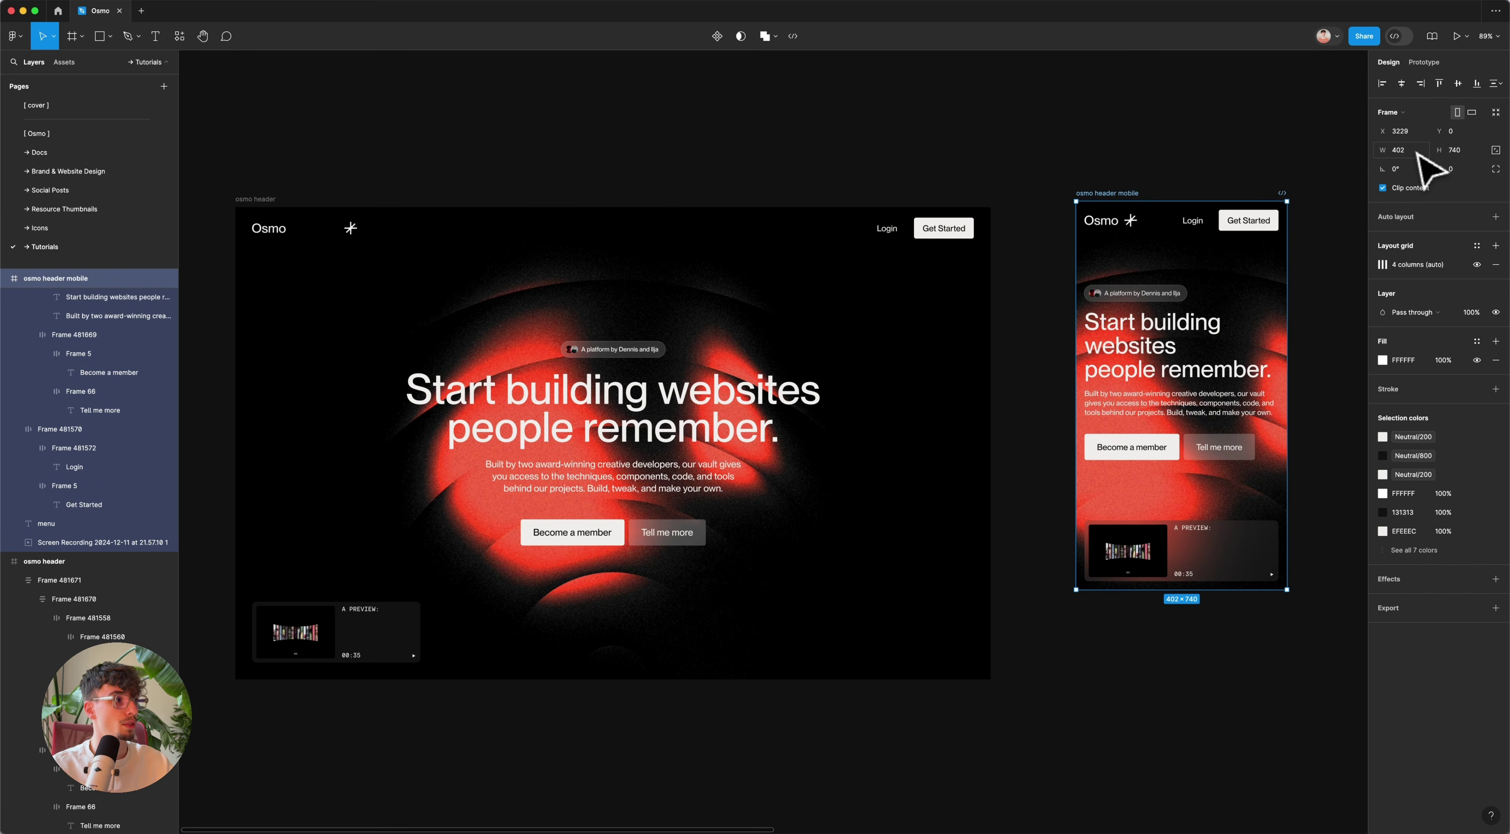
click(696, 806)
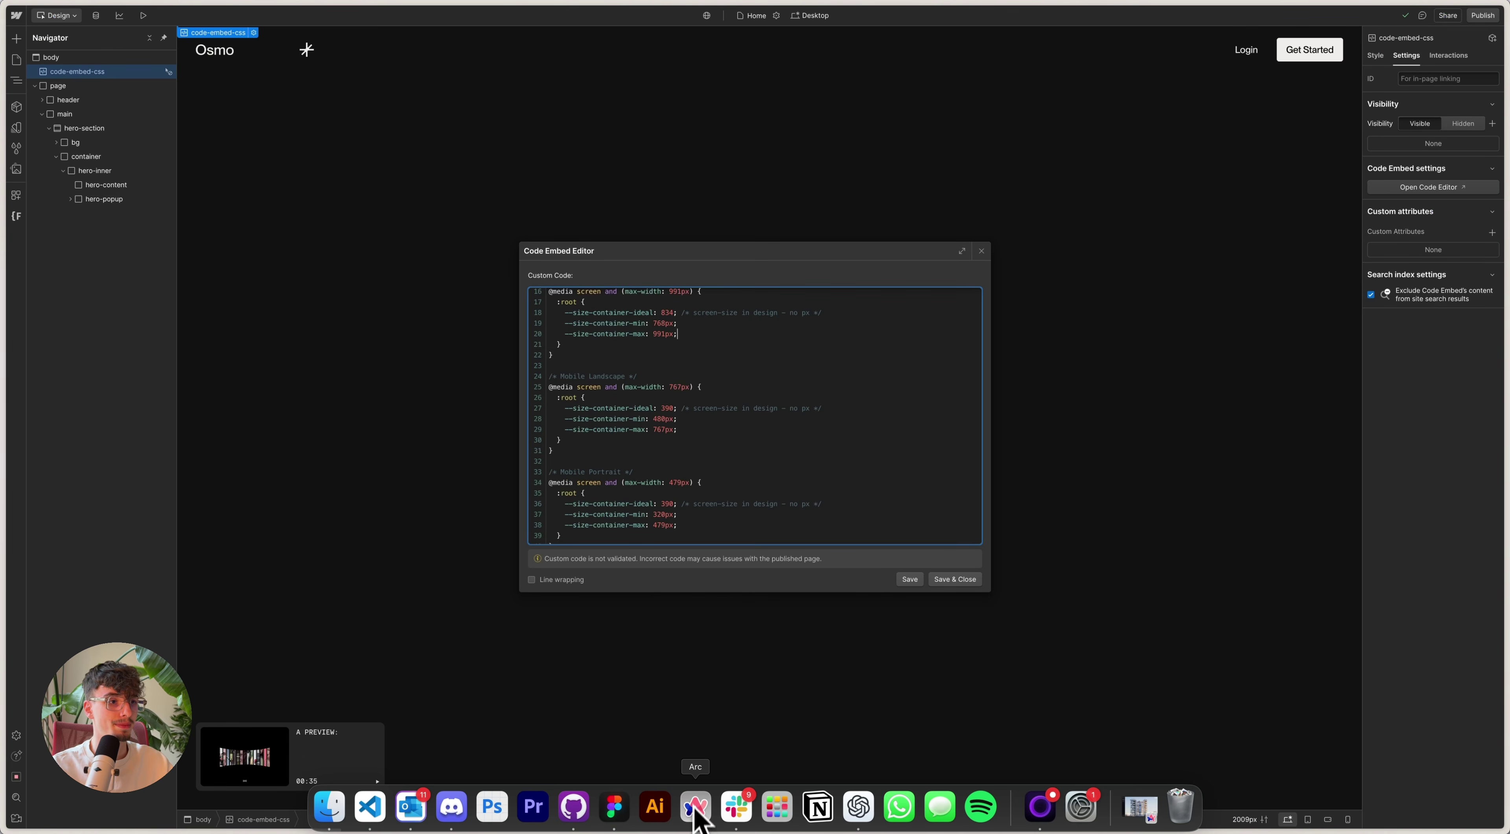
scroll(596, 461, down, 1)
click(659, 480)
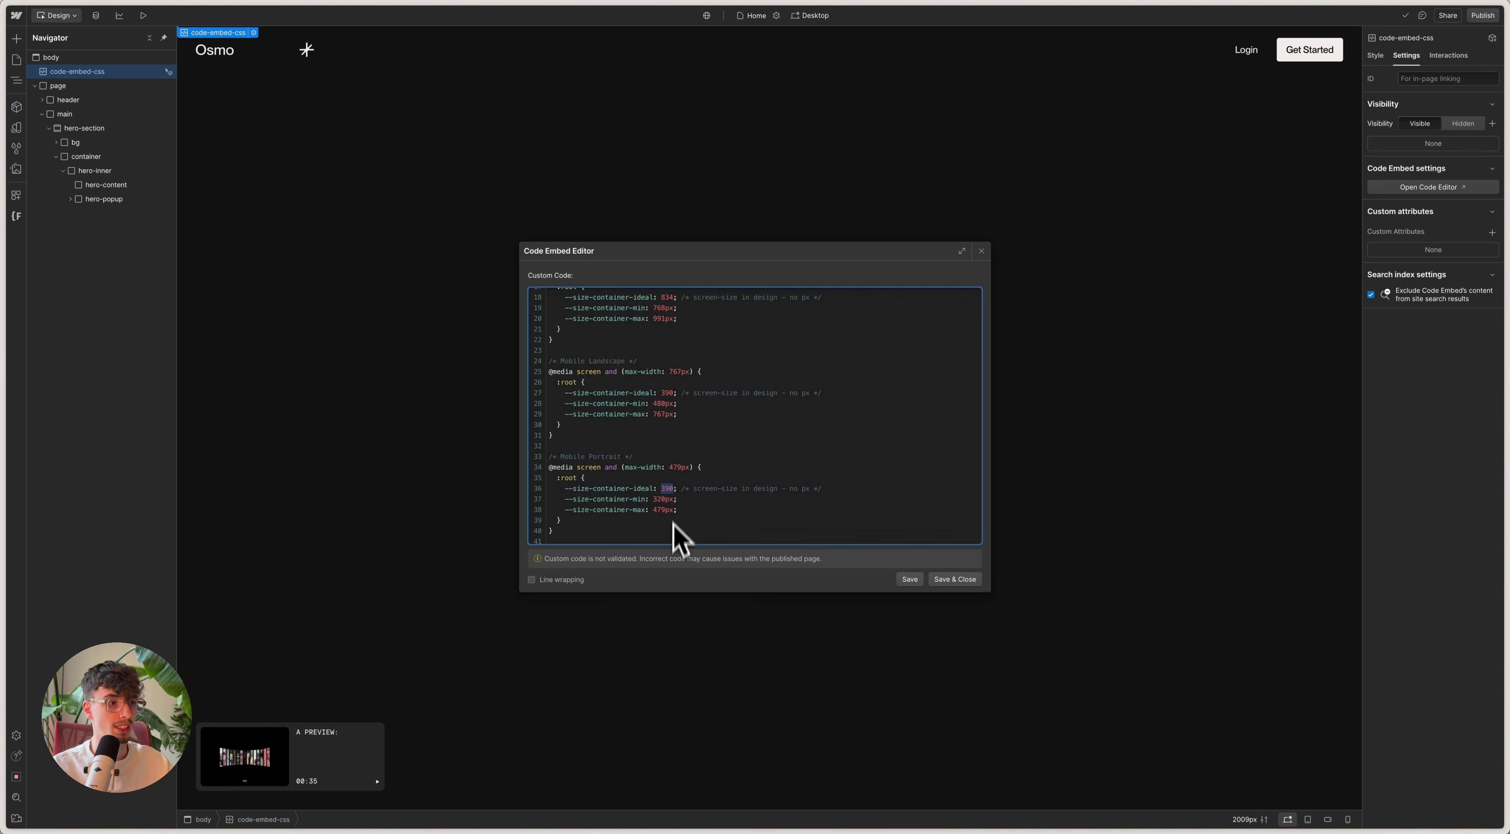
text(402)
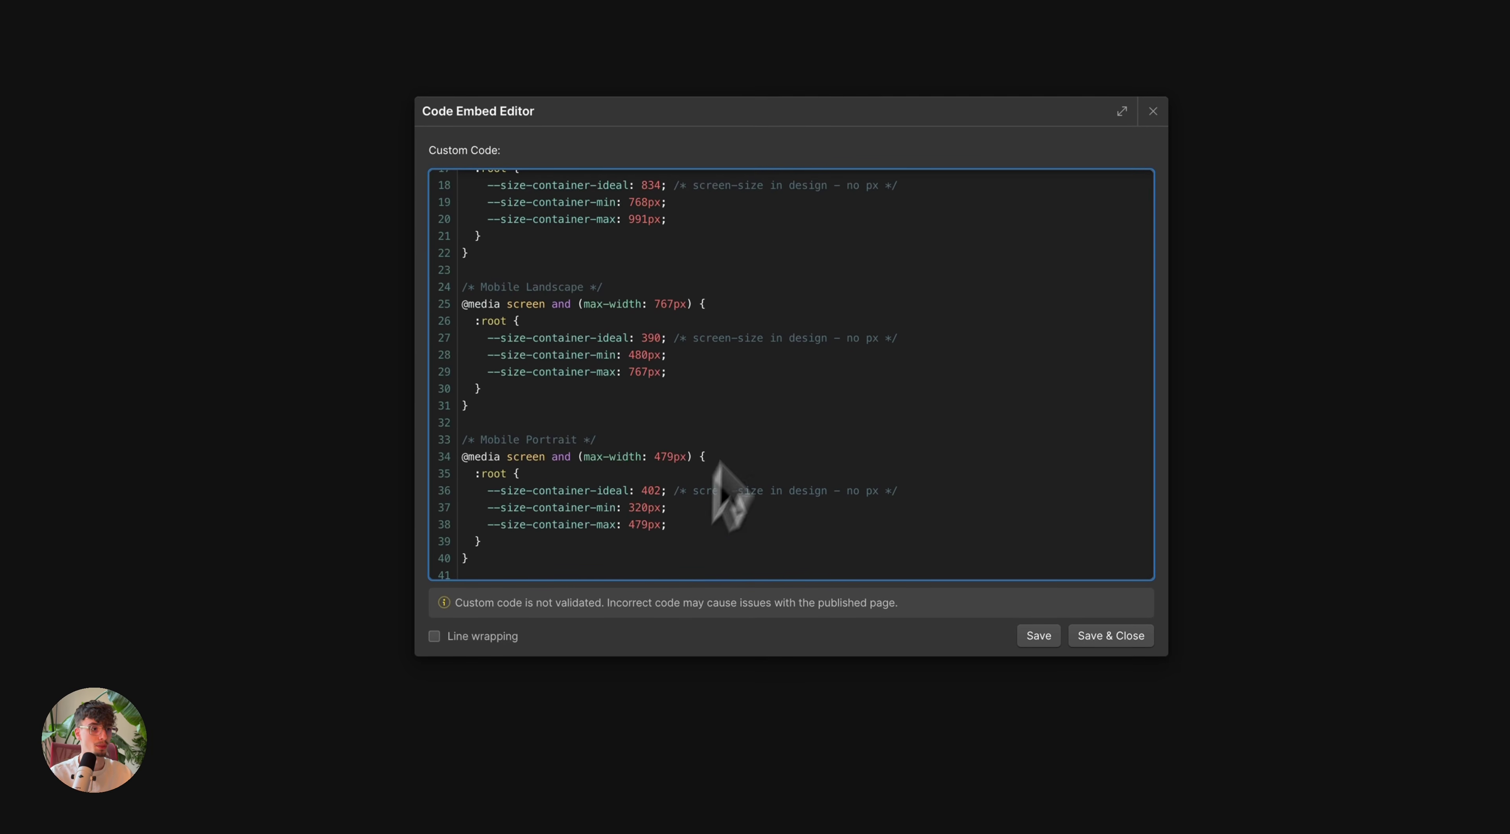
Step: Copy the body rule with font-size: var(--size-font) from the Implementation section of the Osmo Scaling System documentation
scroll(723, 496, down, 5)
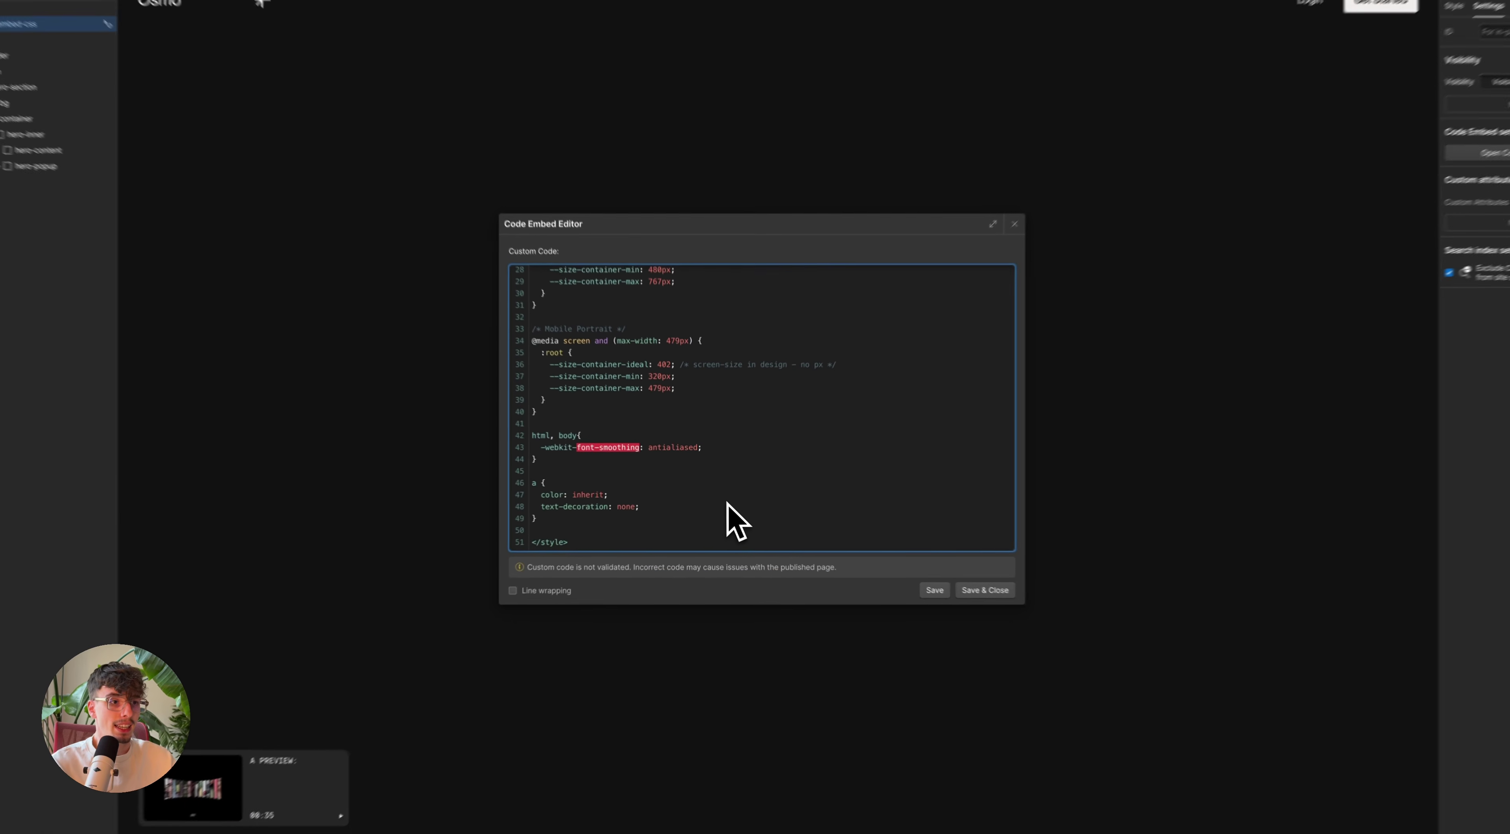
click(77, 149)
scroll(571, 407, down, 1)
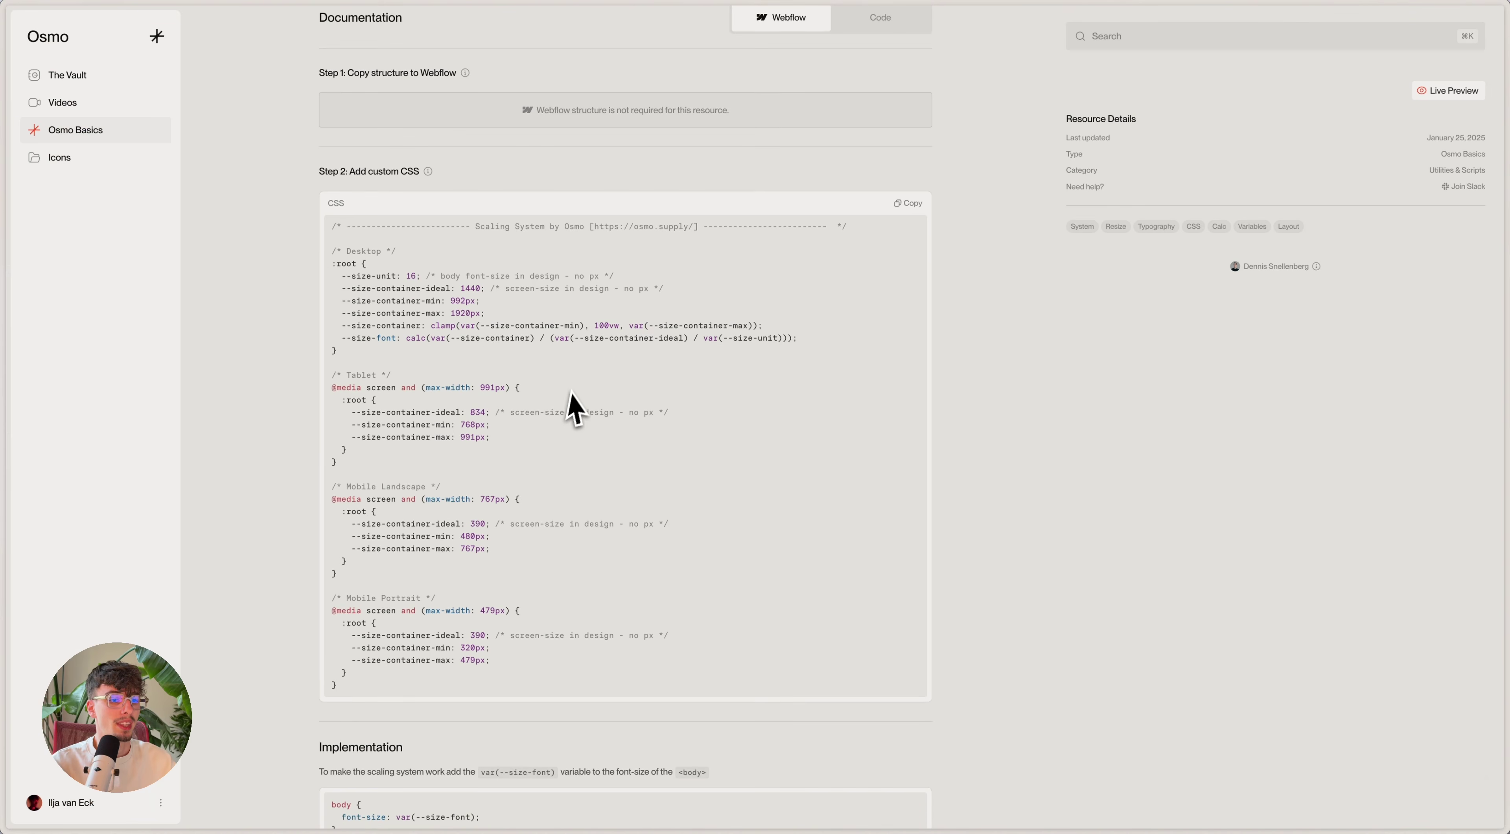
scroll(568, 409, down, 5)
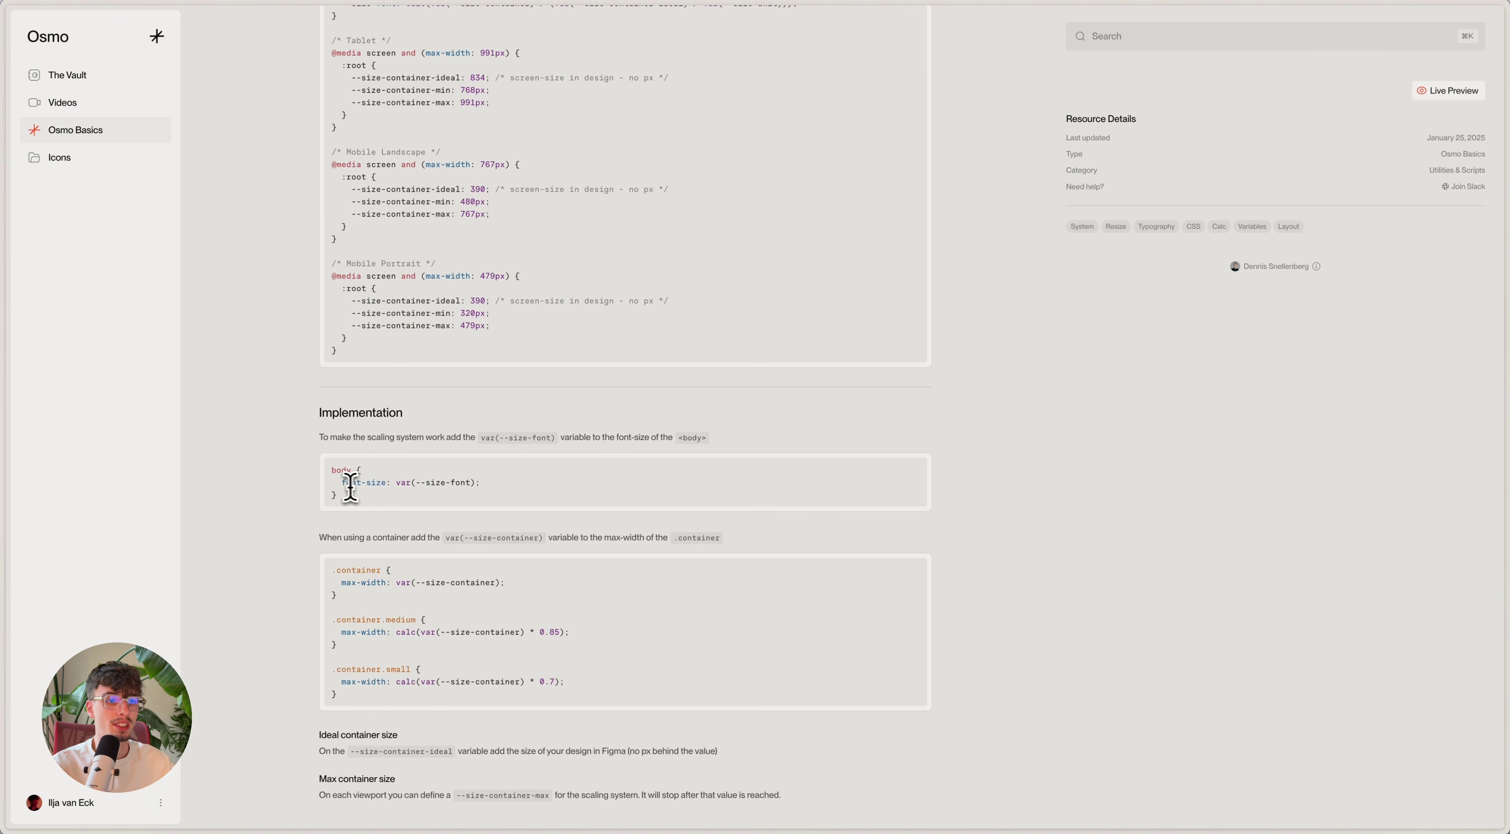
drag(373, 484, 332, 471)
key(ctrl+c)
Step: Return to the Webflow project, paste the copied body rule below the html, body rule, and save the code
mouse_move(23, 299)
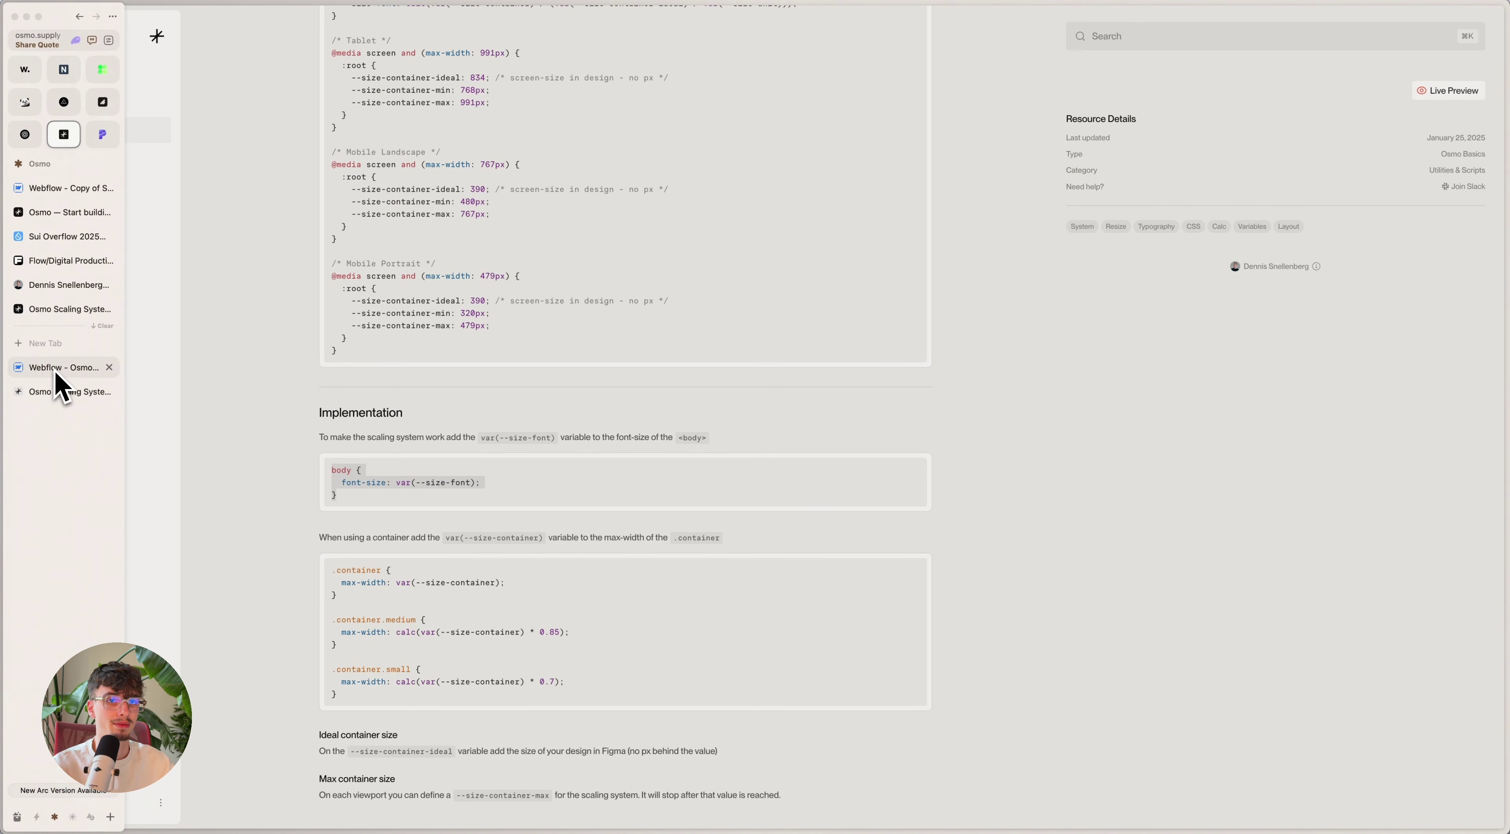
click(56, 369)
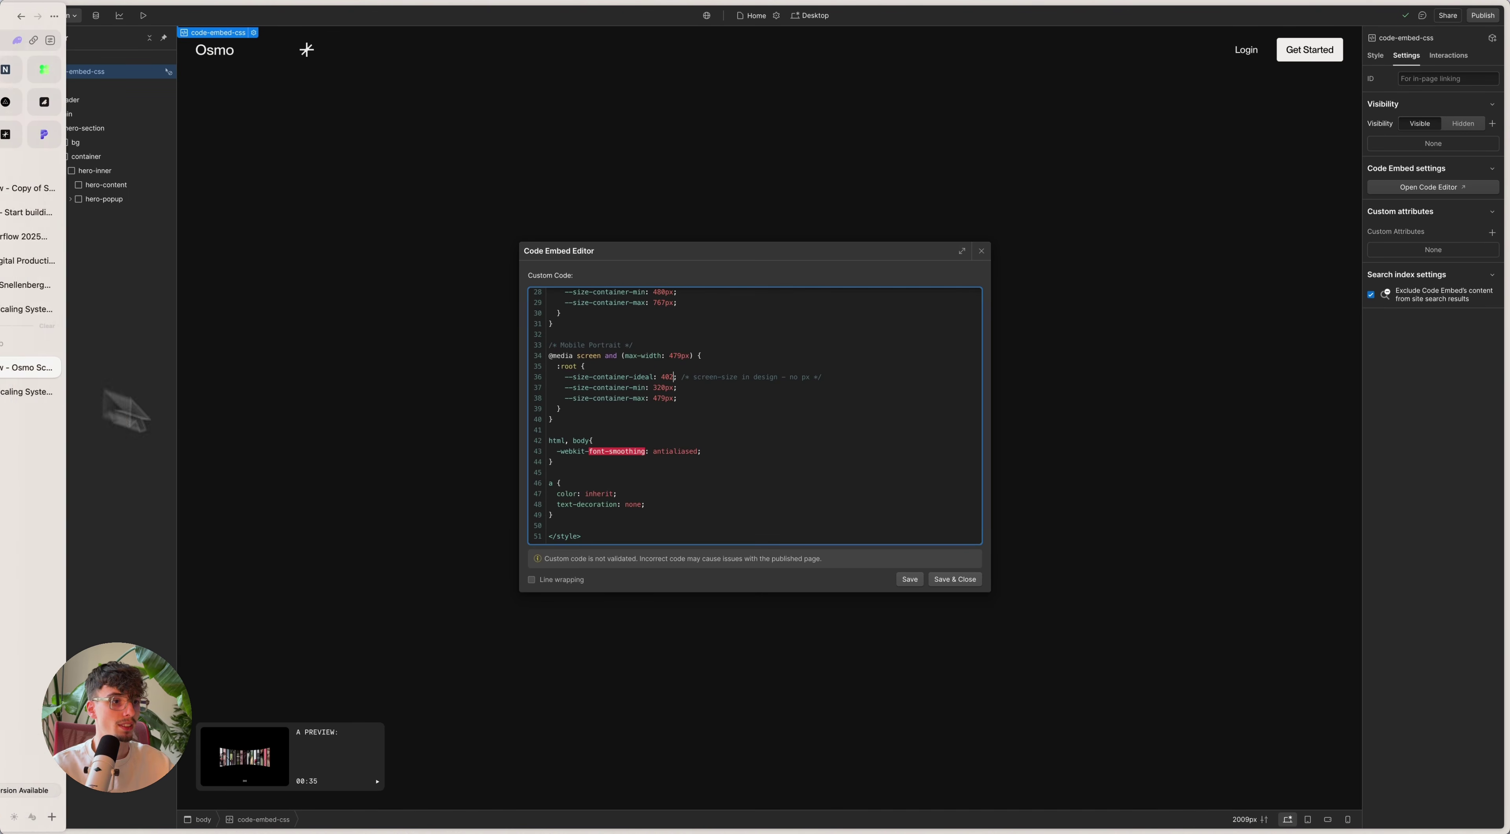
click(596, 462)
key(ctrl+v)
click(909, 579)
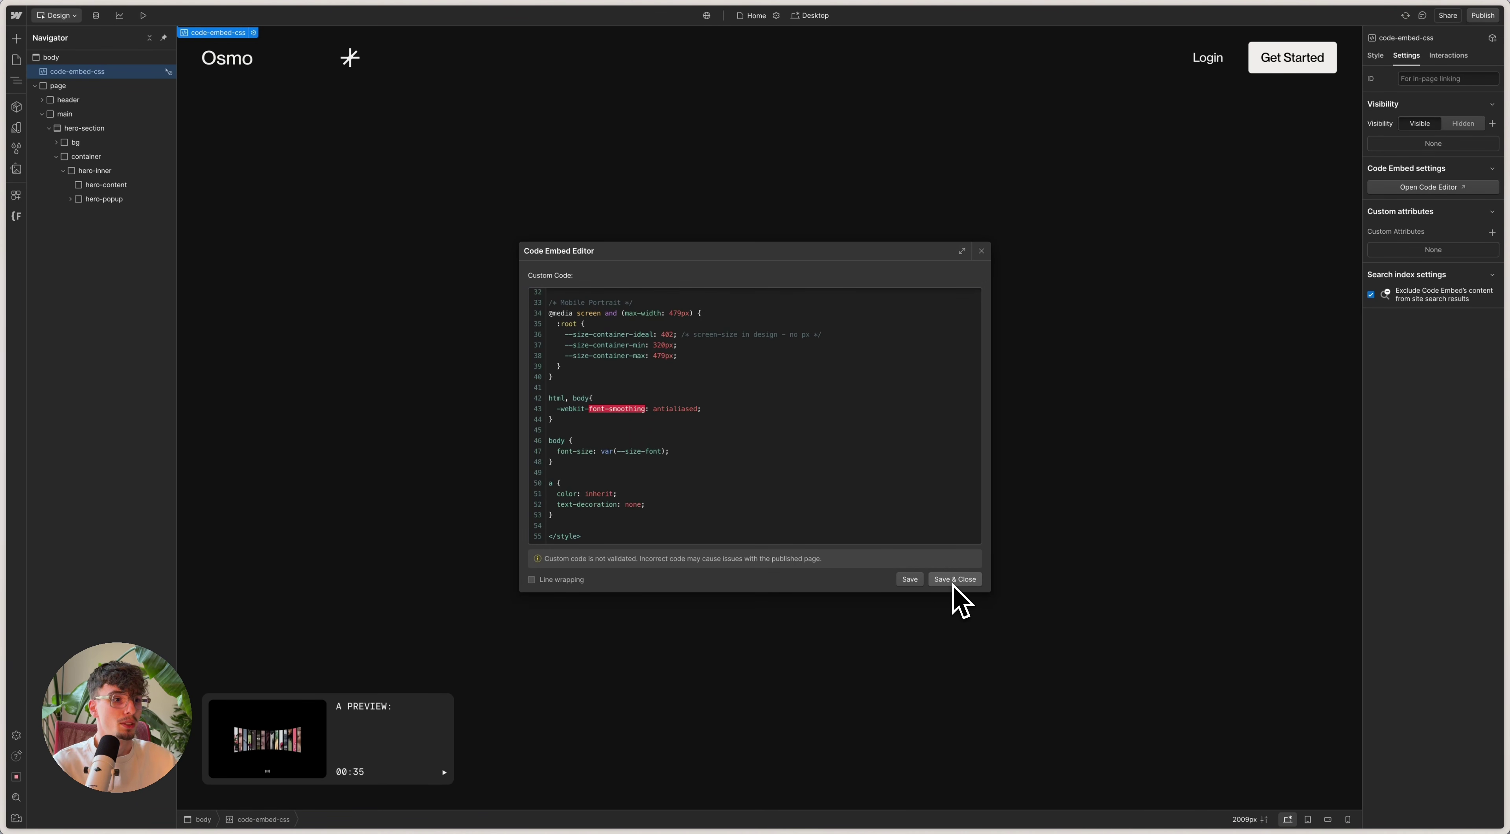
Step: Review the desktop --size-font formula in the embed code, and save and close the code editor
scroll(657, 490, up, 10)
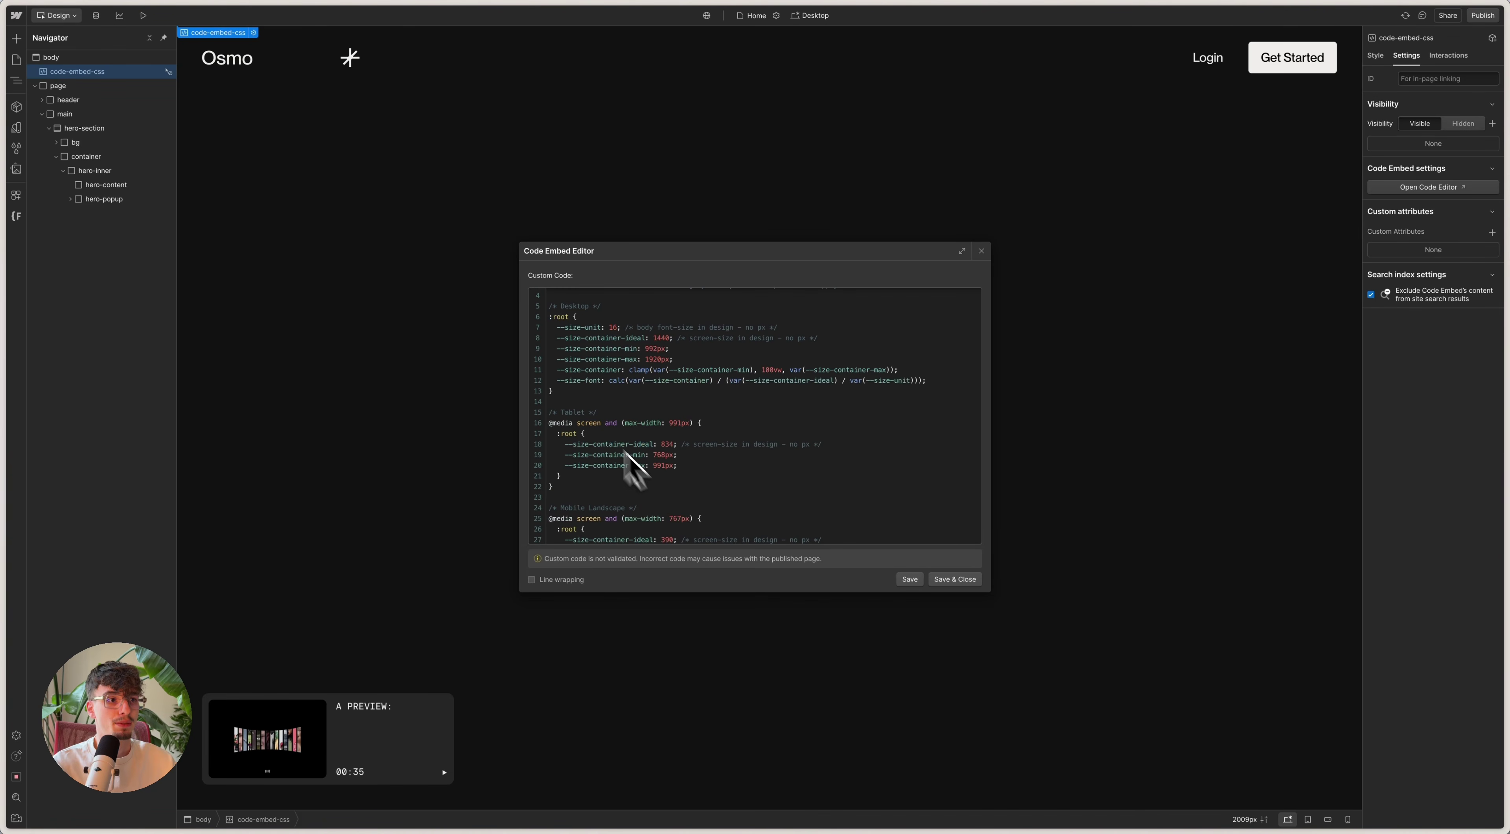
scroll(642, 410, up, 1)
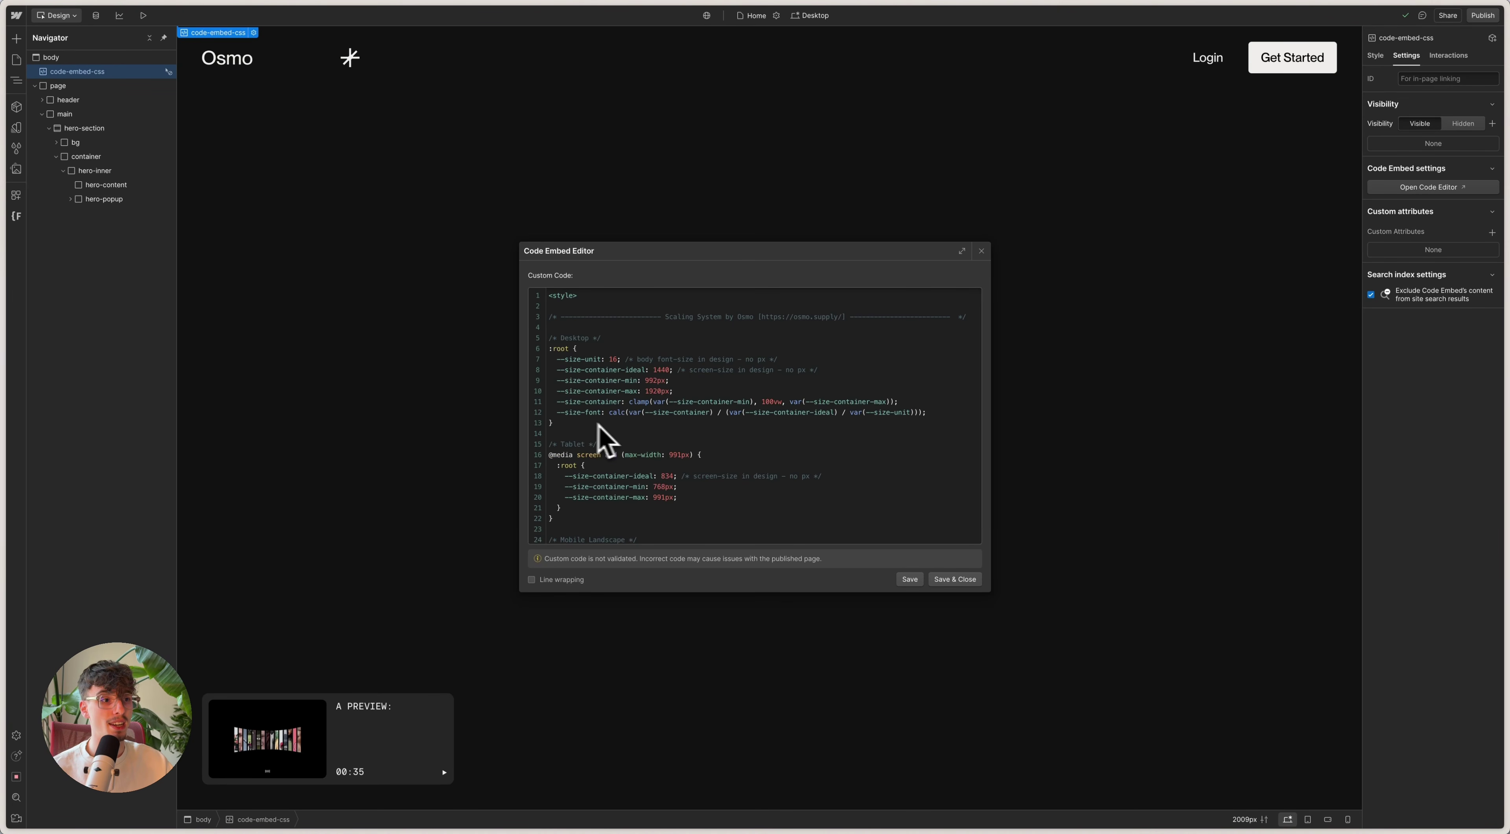
drag(558, 413, 929, 415)
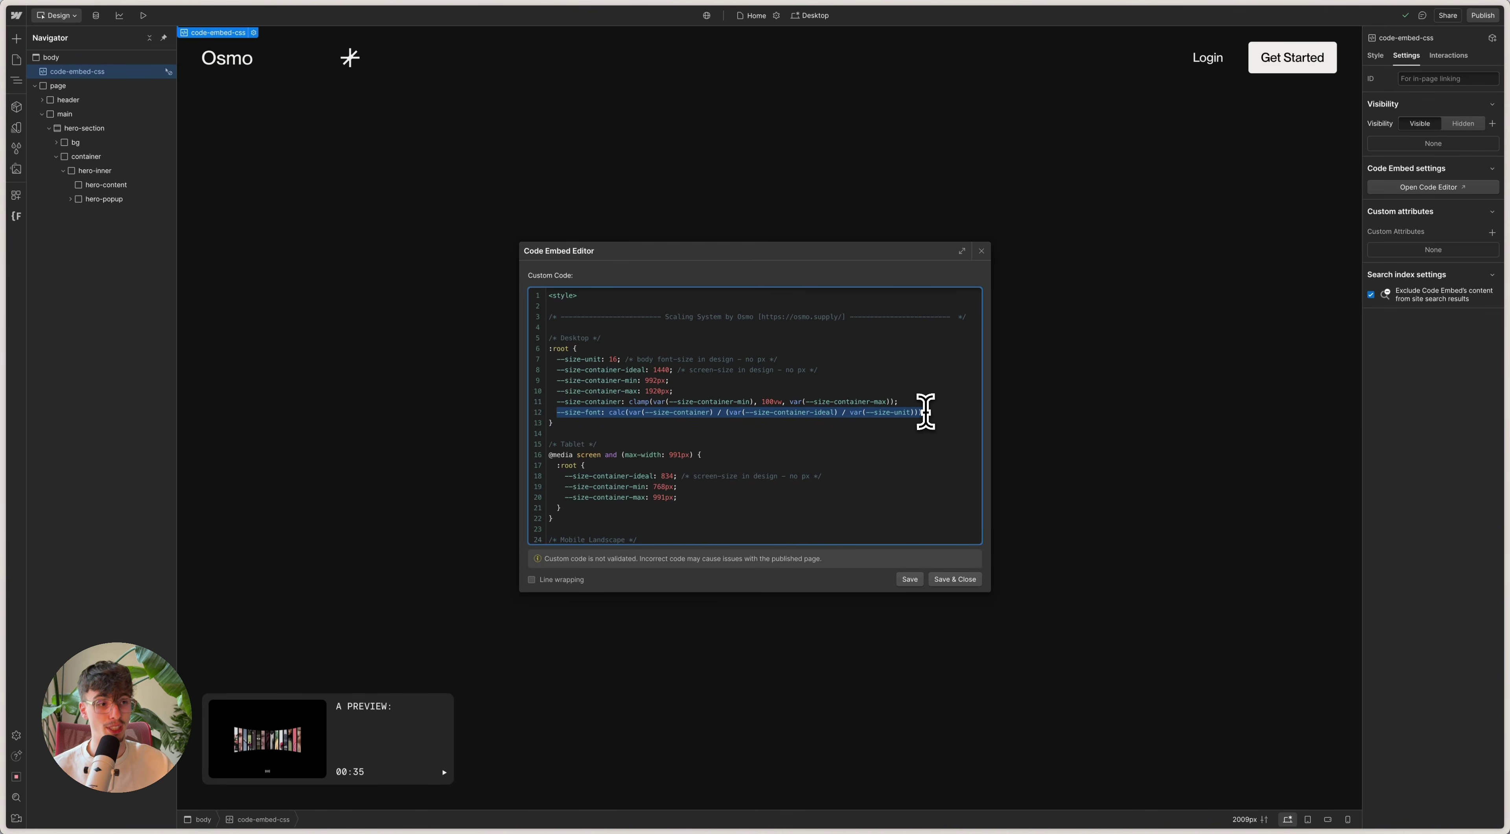
scroll(926, 412, down, 3)
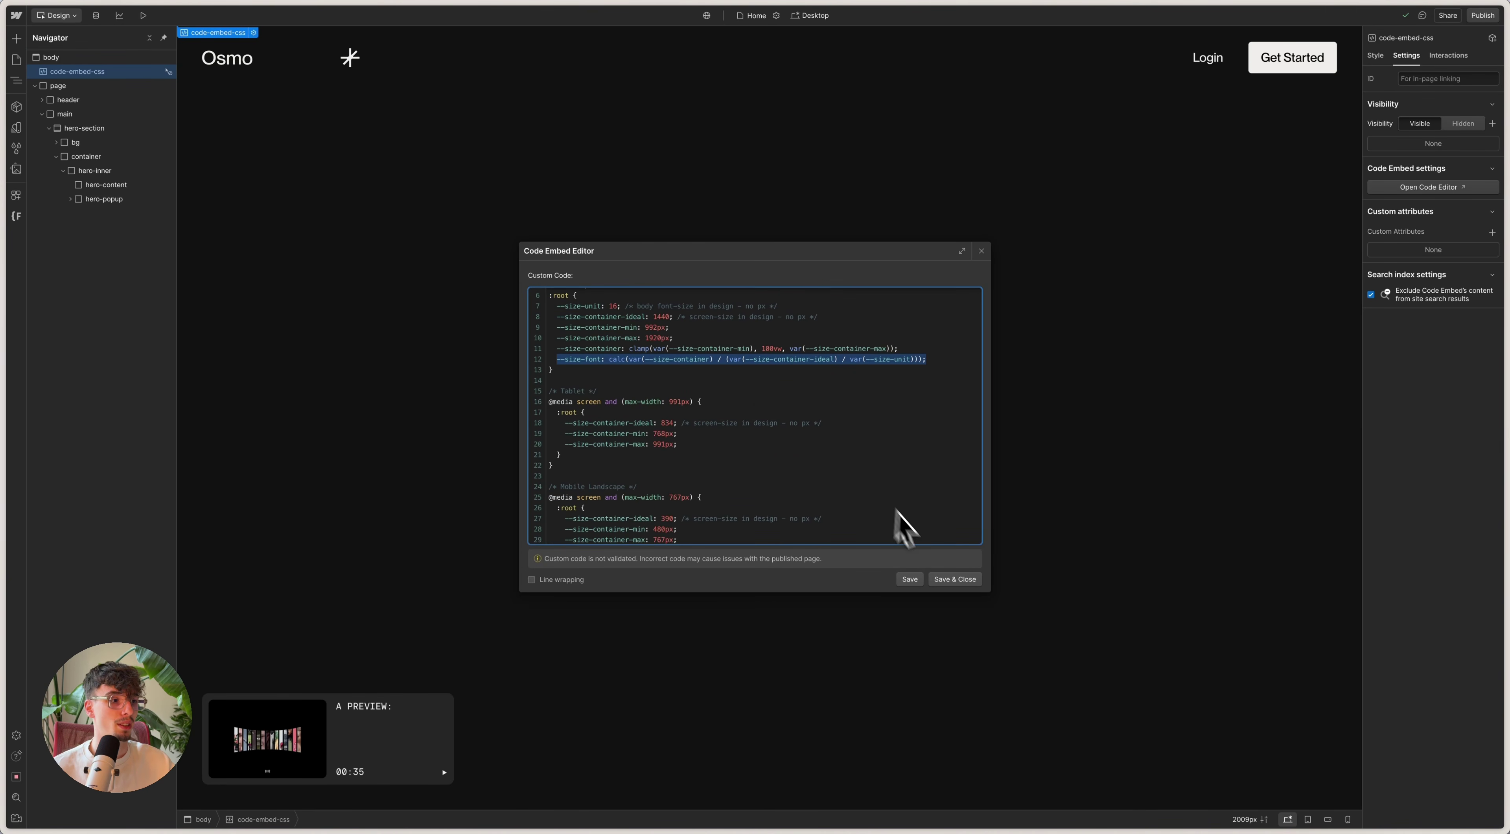
click(955, 578)
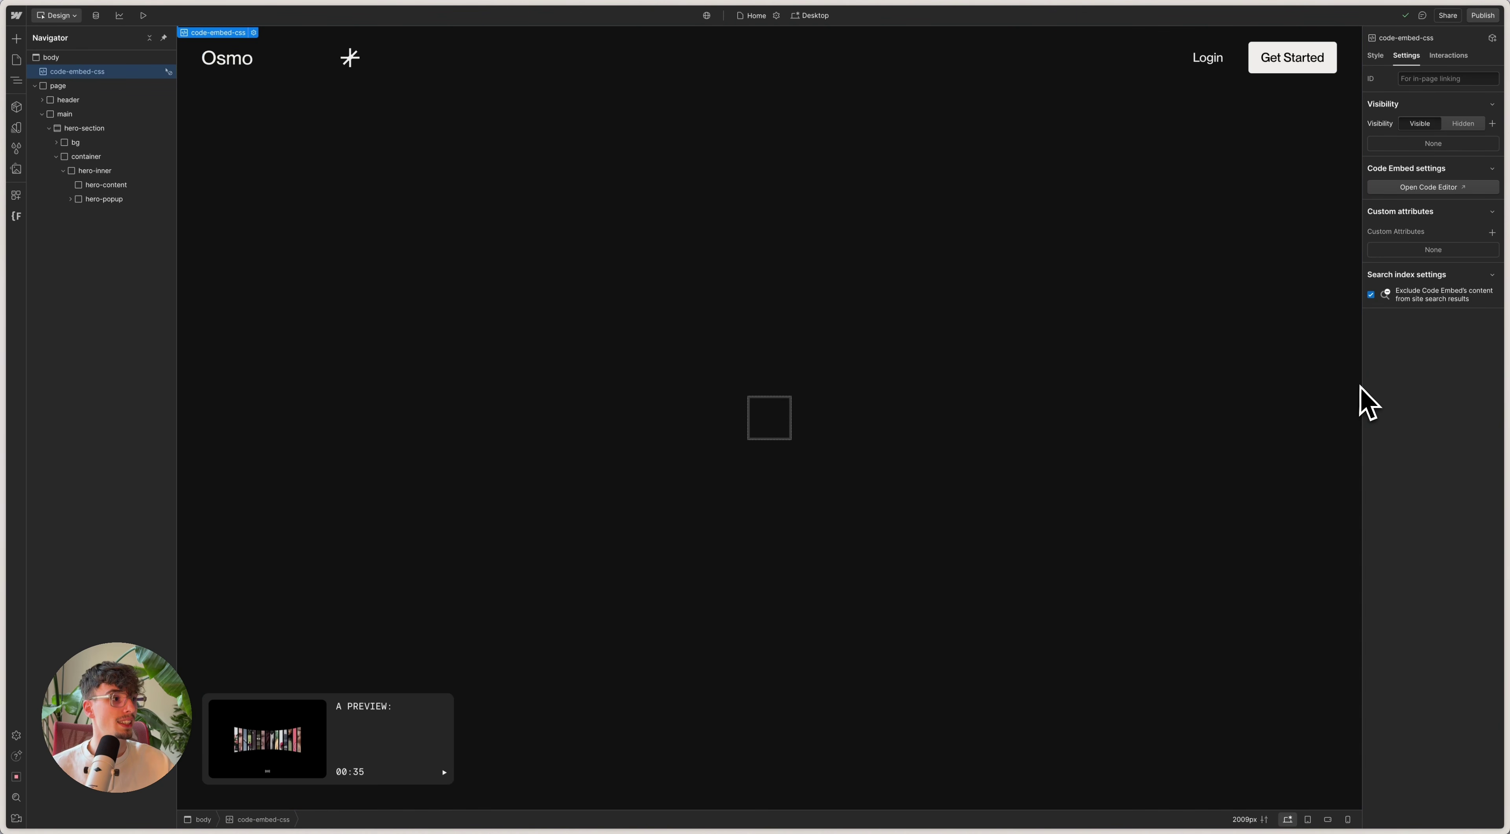
Step: Resize the canvas narrower and preview the page at wider desktop widths to check the scaling, and return to design mode
drag(1358, 385, 1345, 419)
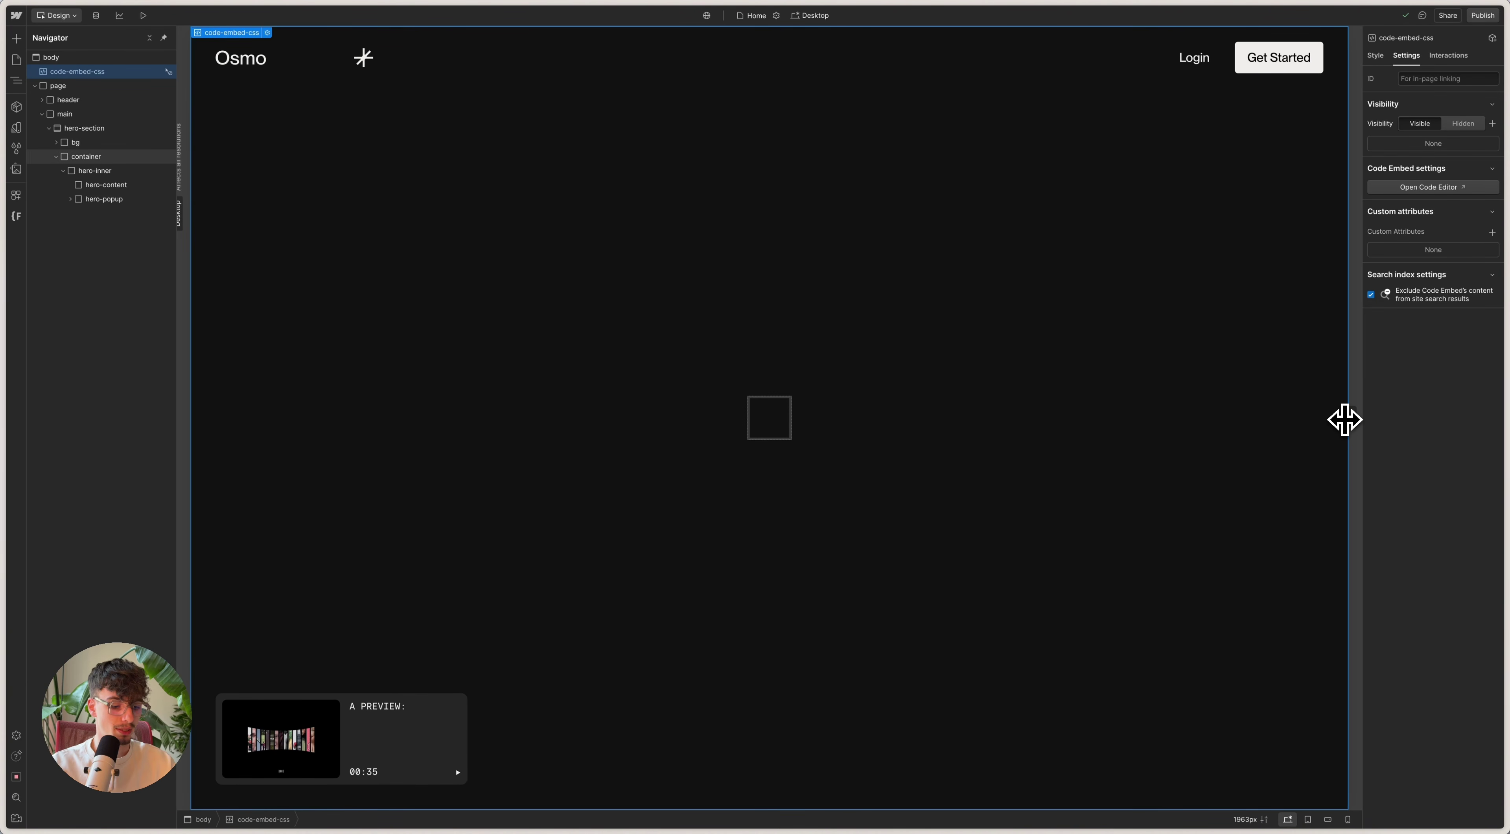
key(super+shift+p)
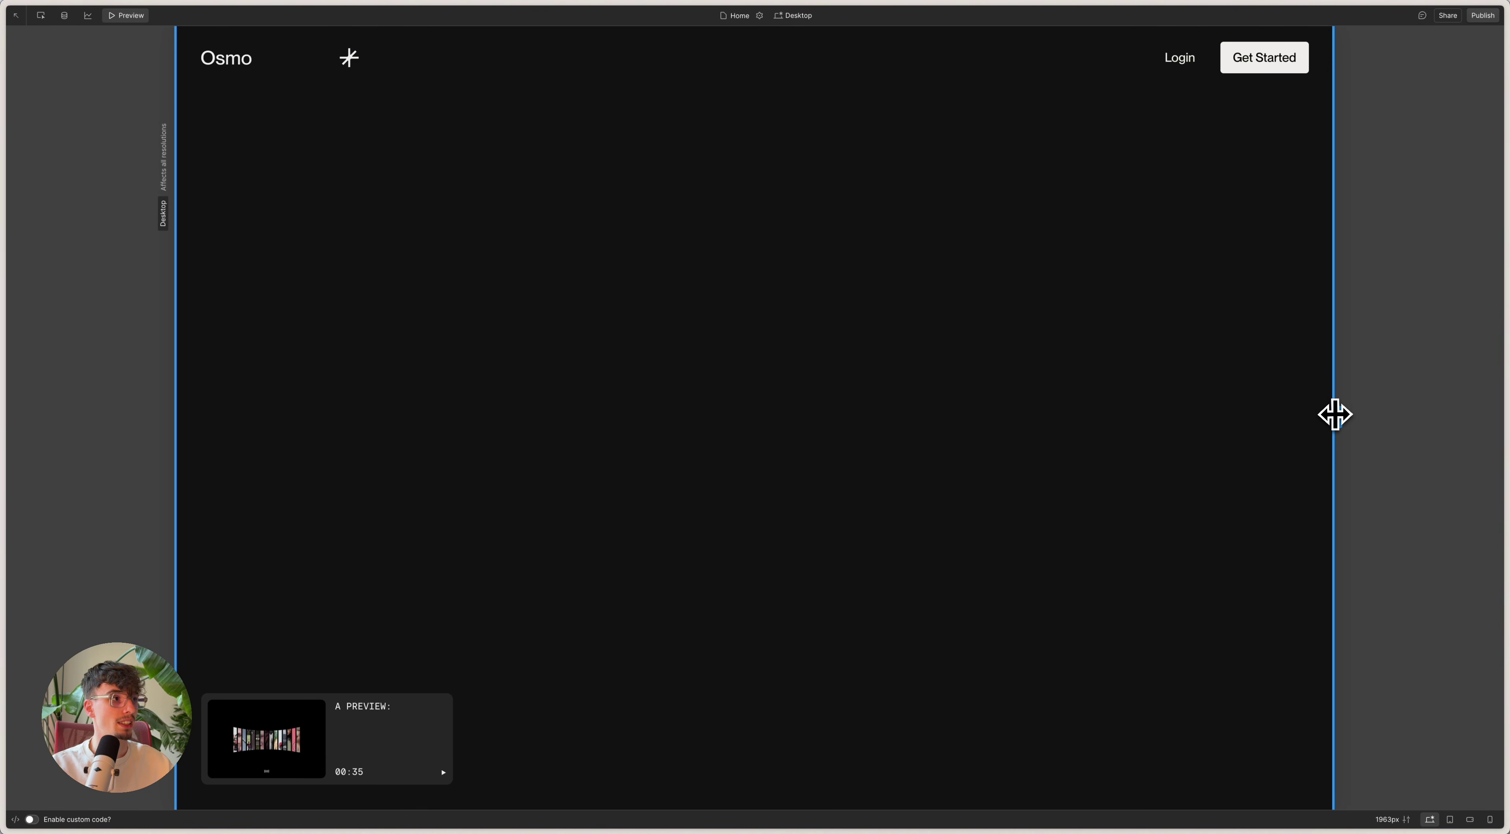
drag(1335, 414, 1460, 415)
drag(1340, 422, 1496, 411)
click(41, 16)
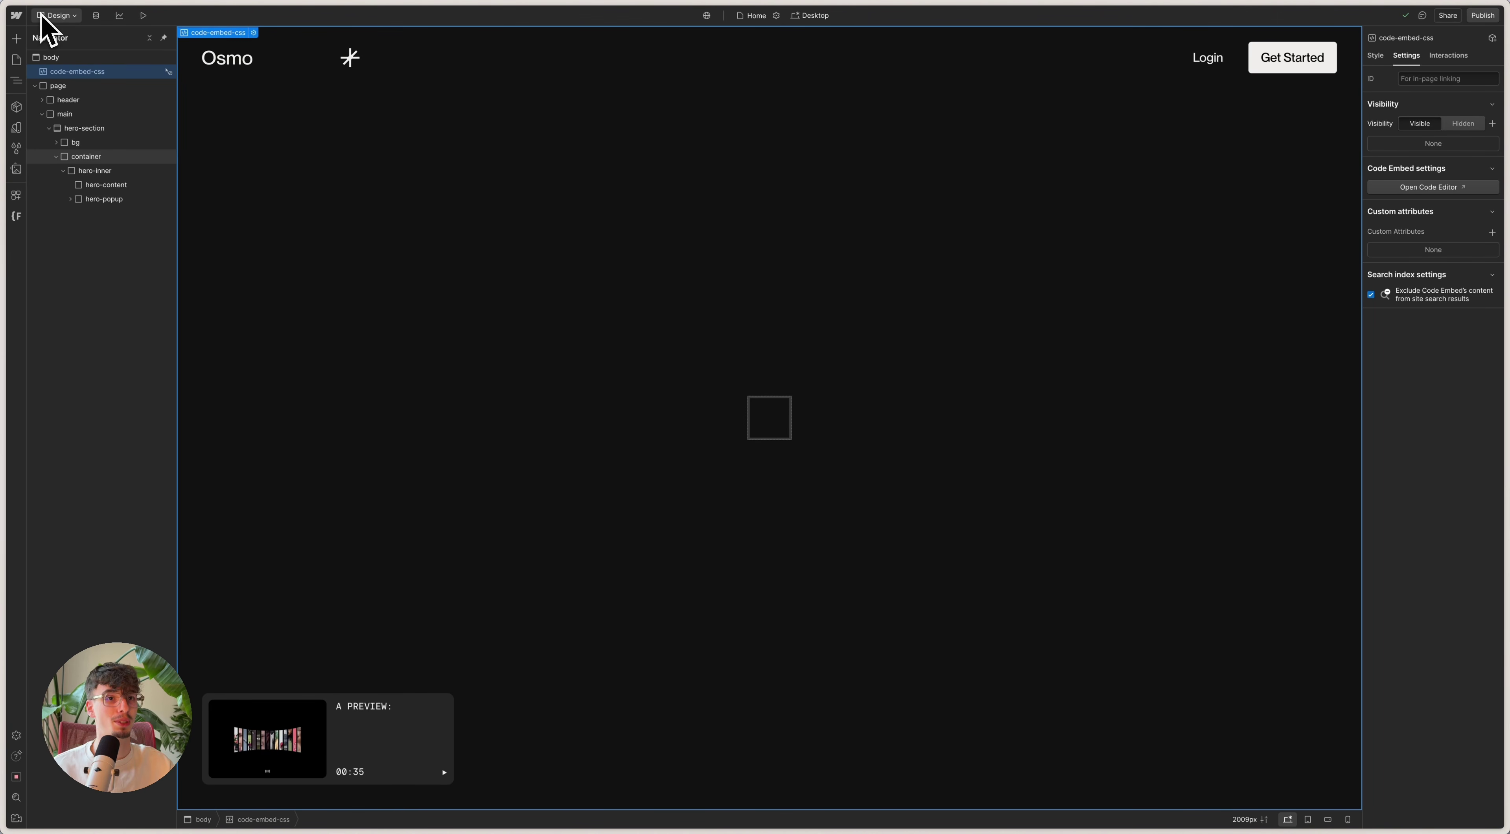
Step: Copy the .container rule with max-width: var(--size-container) from the Implementation section of the Osmo Scaling System documentation
mouse_move(13, 181)
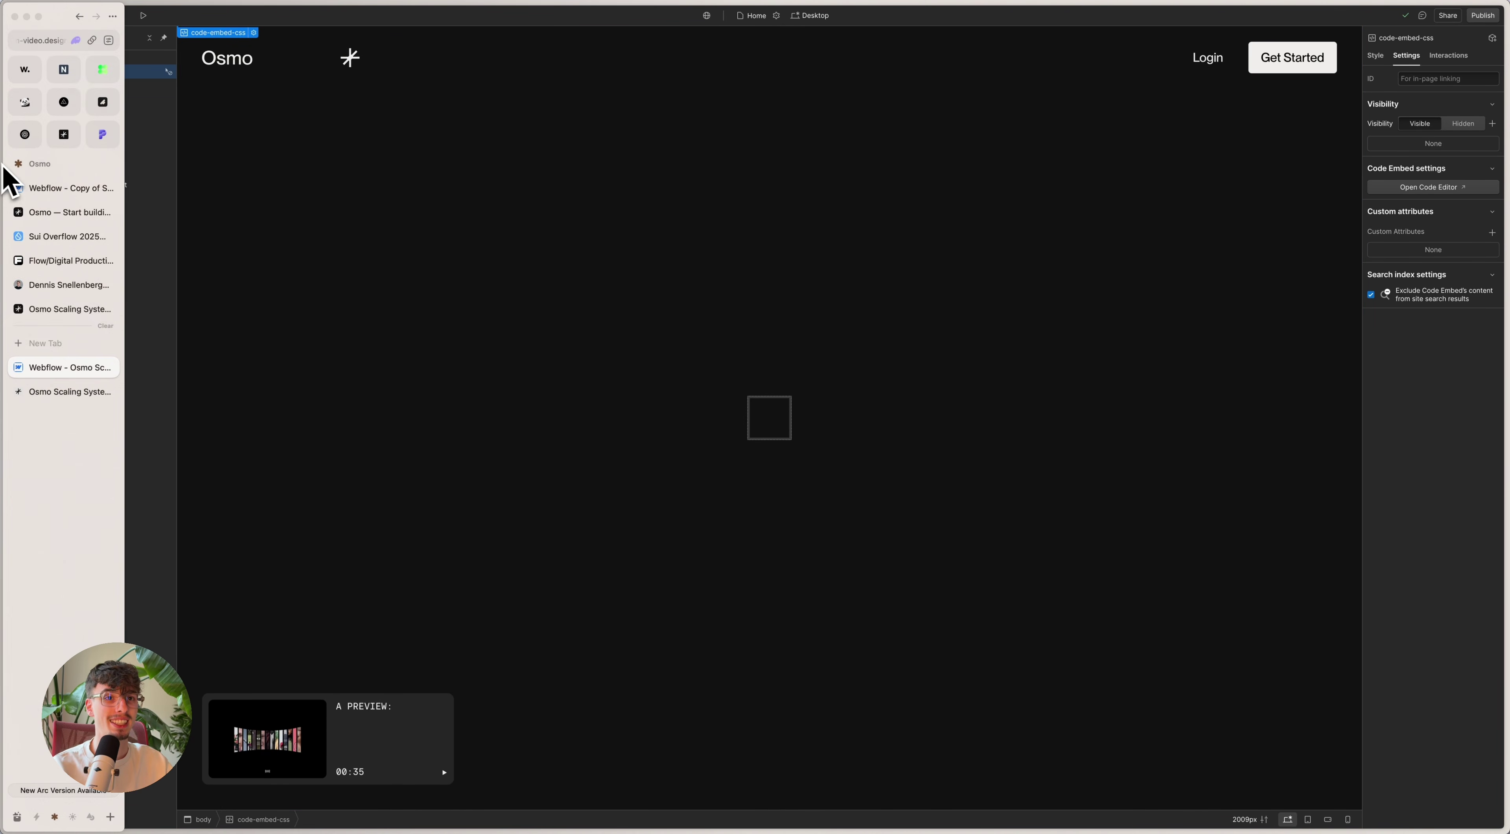
click(58, 143)
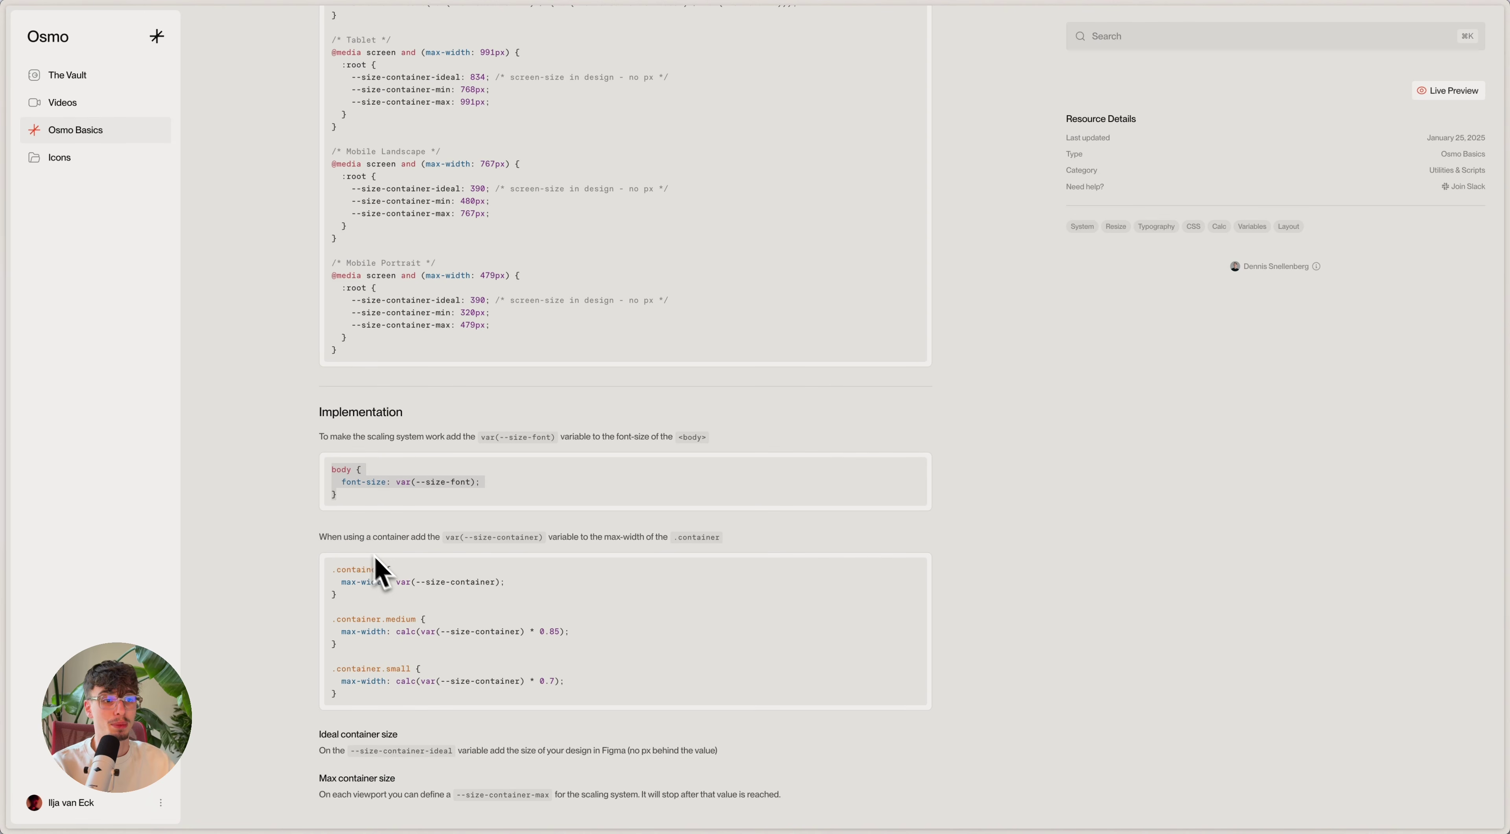
click(335, 568)
drag(387, 573, 340, 595)
key(ctrl+c)
Step: Return to the Webflow project, paste the copied .container rule below the body rule in the code-embed-css code, and save and close the editor
mouse_move(17, 244)
click(66, 367)
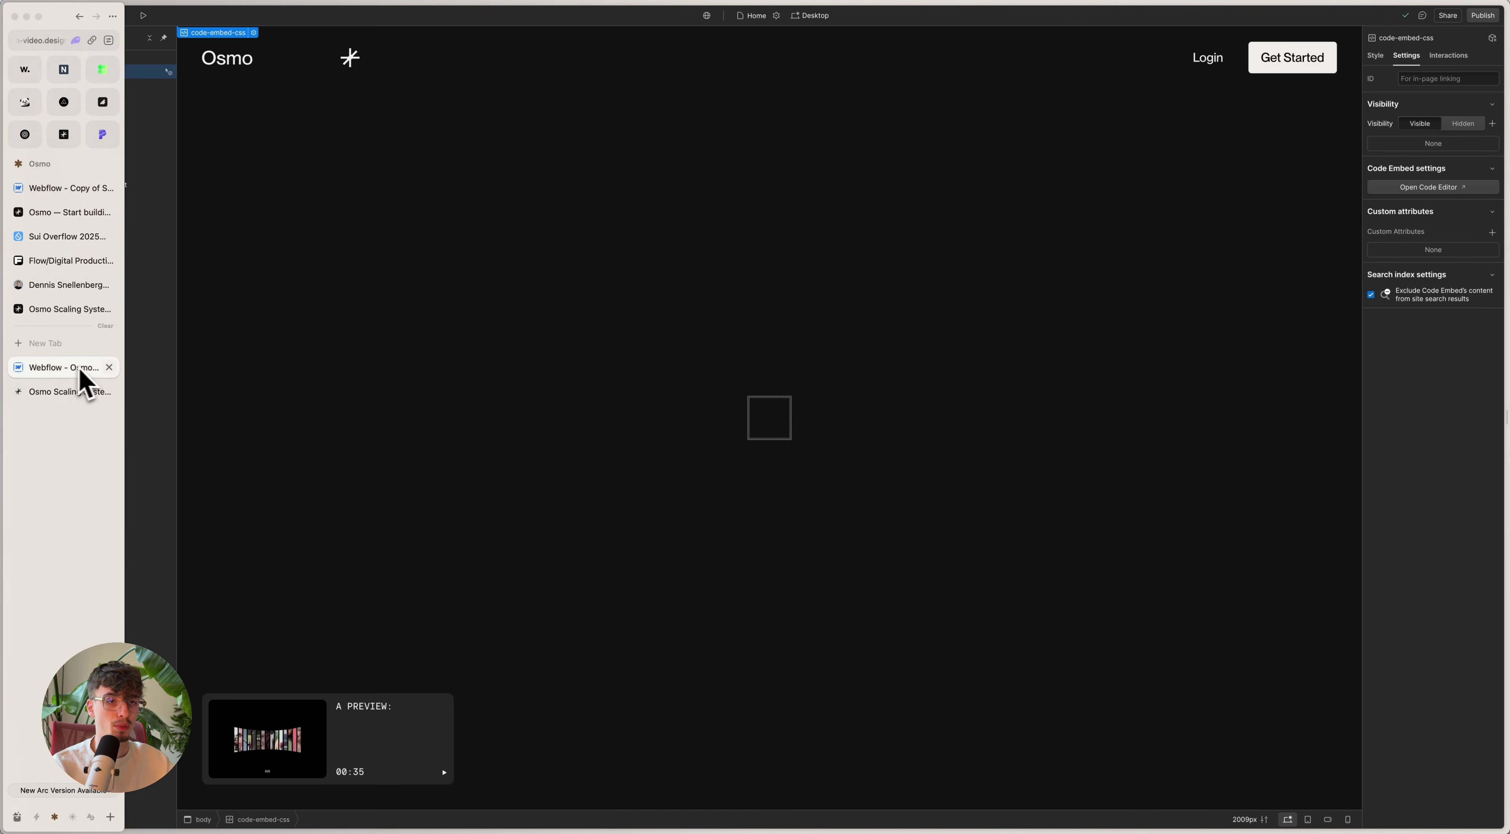
click(1410, 187)
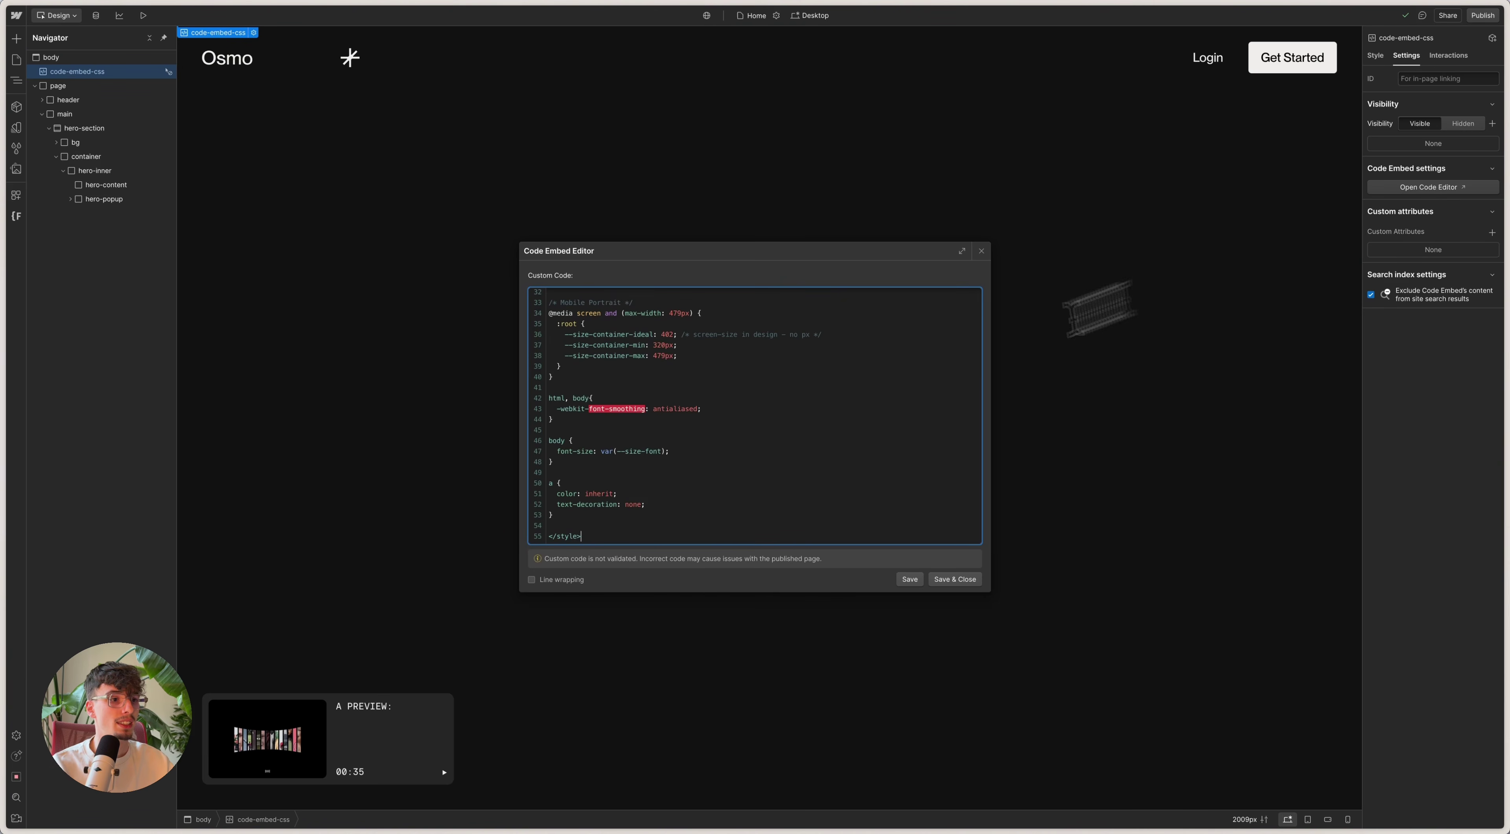
click(577, 472)
key(ctrl+v)
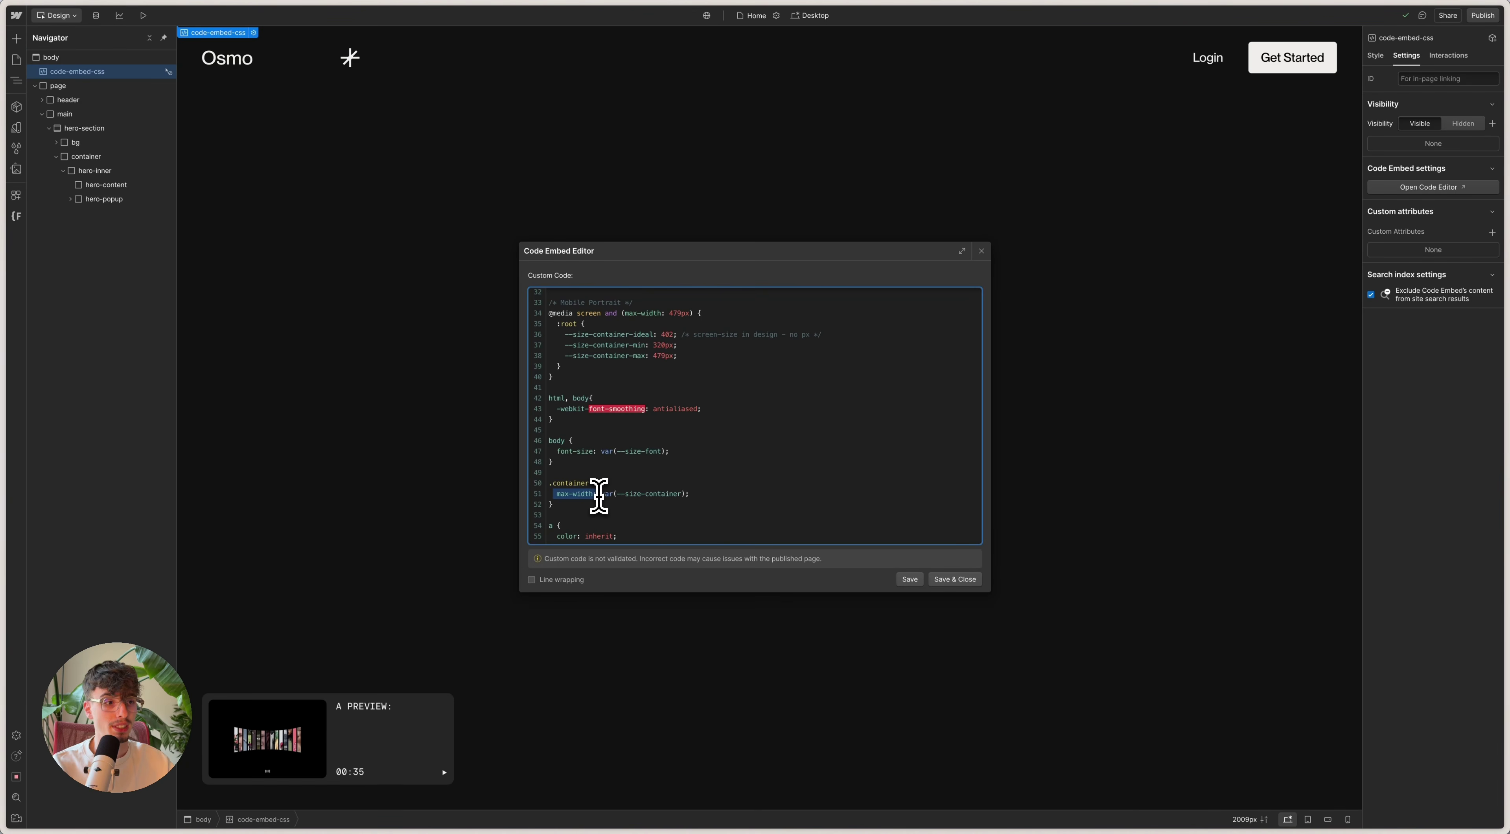
mouse_move(603, 496)
mouse_down()
mouse_move(669, 495)
mouse_move(614, 494)
mouse_up()
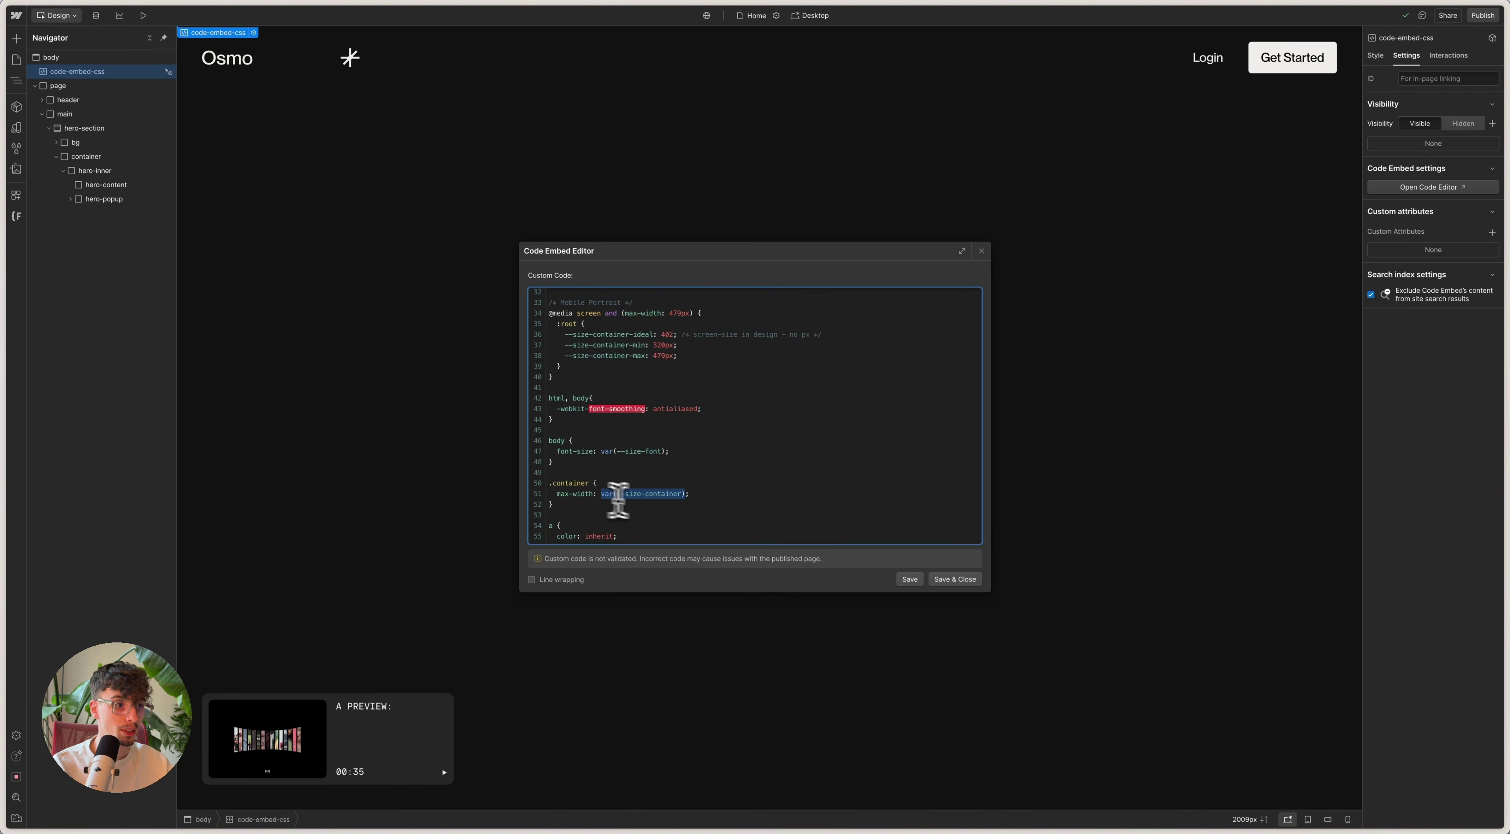
click(955, 578)
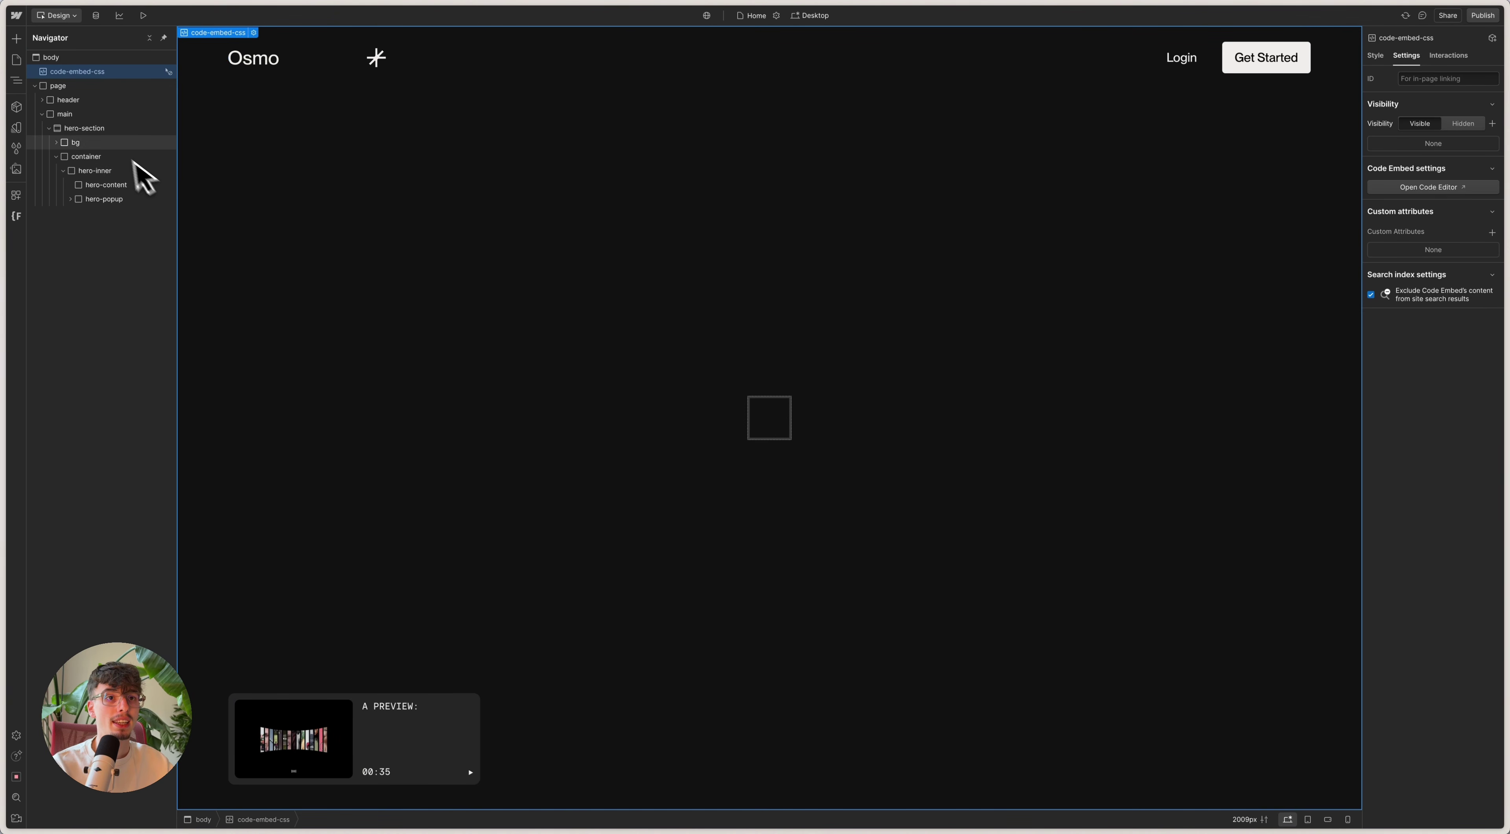
Step: Set the container class's max width to the custom value var(--size-container)
click(94, 154)
key(s)
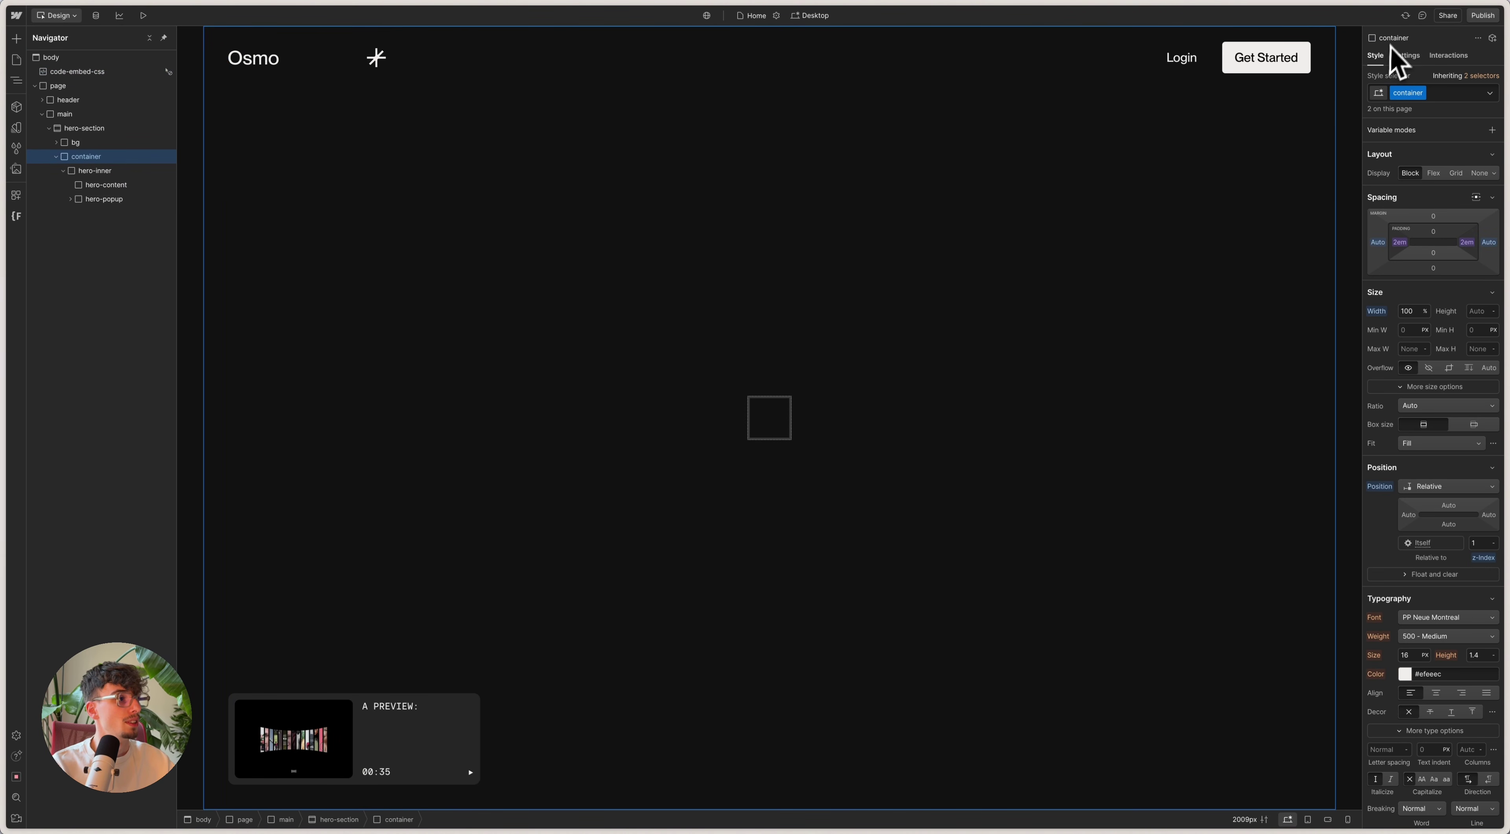
click(1407, 347)
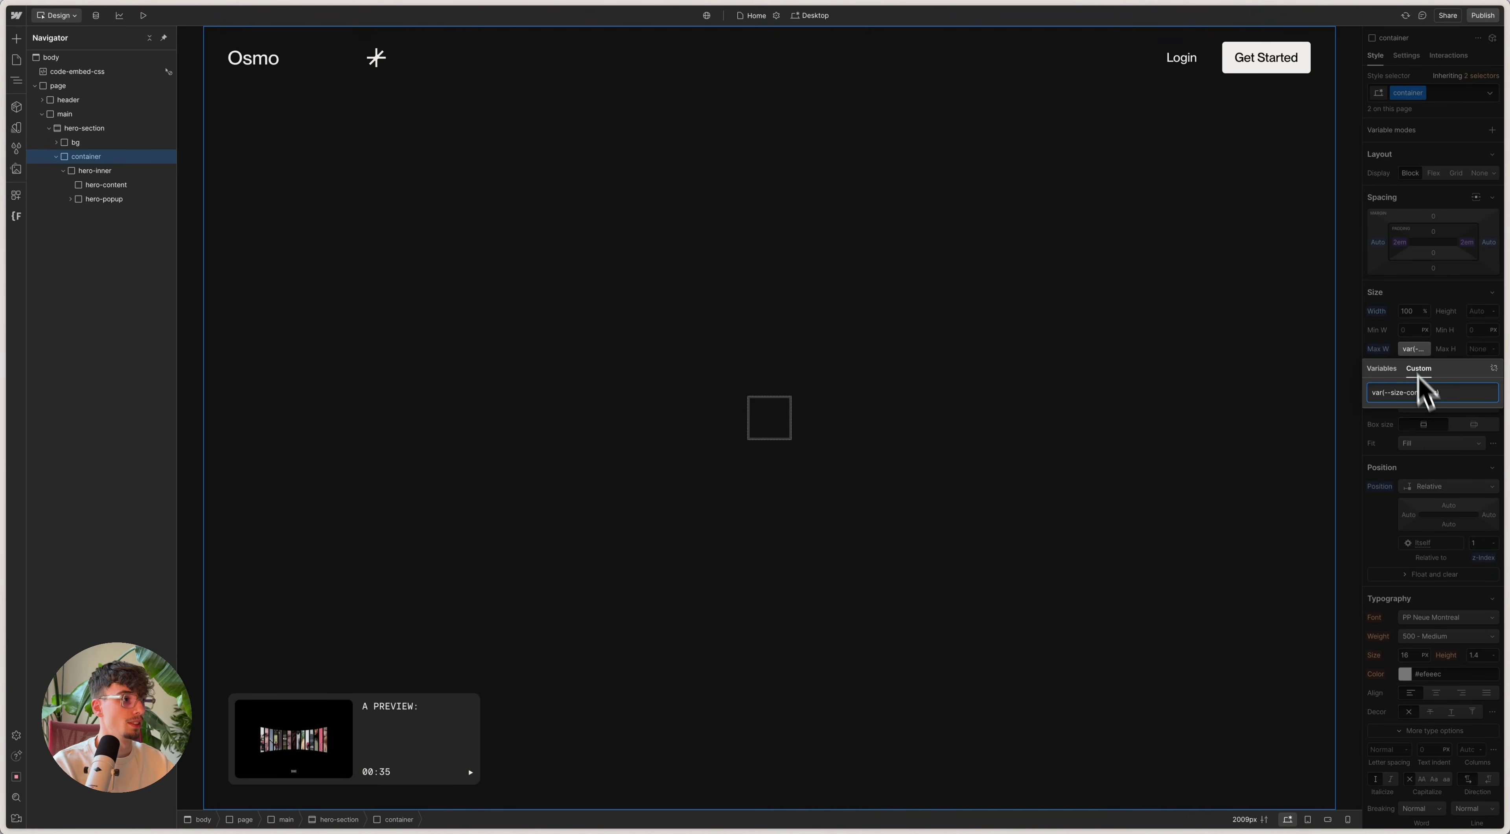
key(Return)
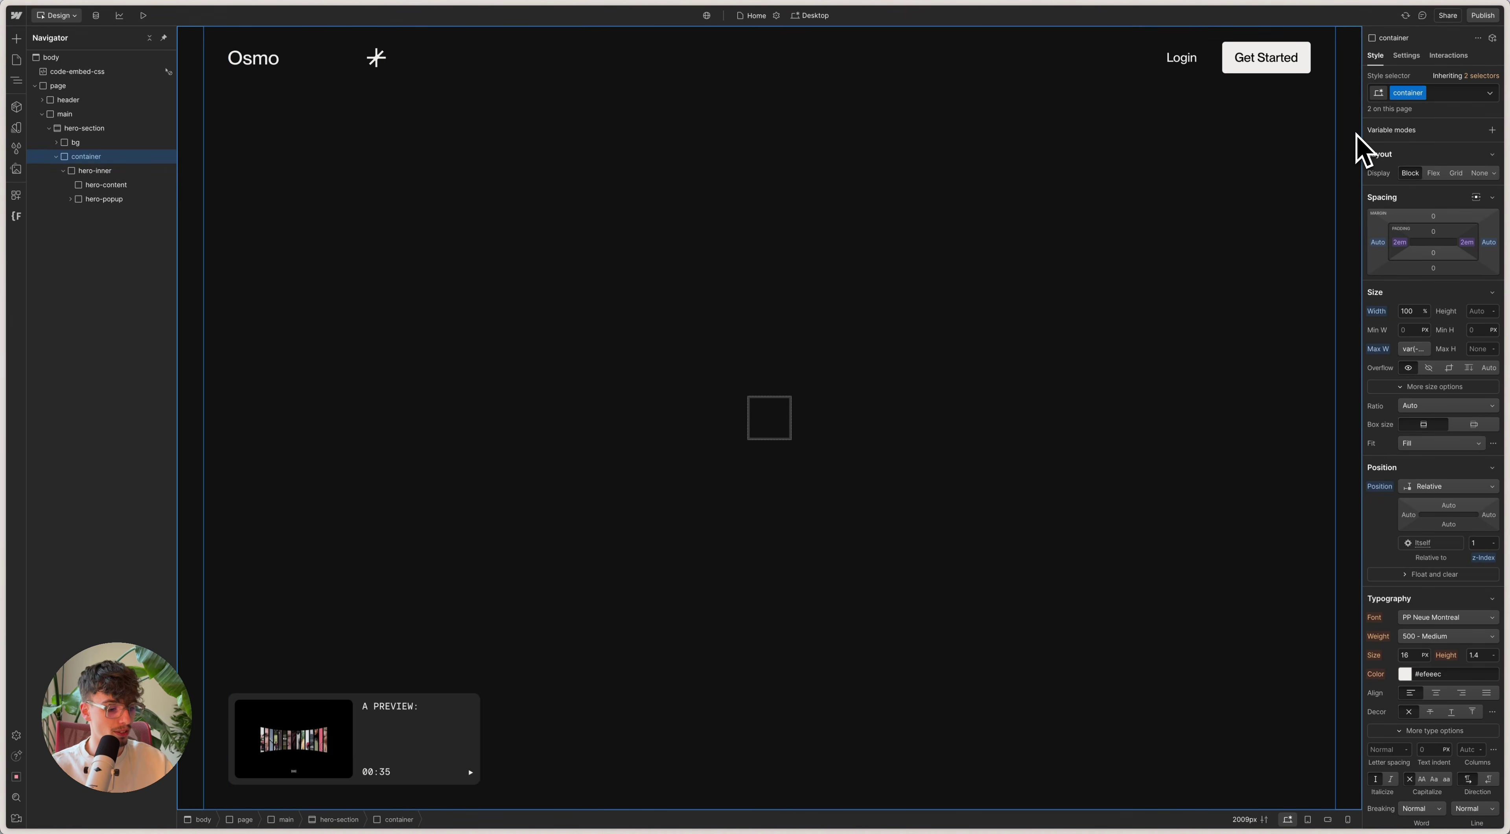
Step: Preview the page with the canvas widened to 2345 px and 2540 px to check the container's max width, and return to design mode
key(super+shift+p)
drag(1349, 417, 1450, 449)
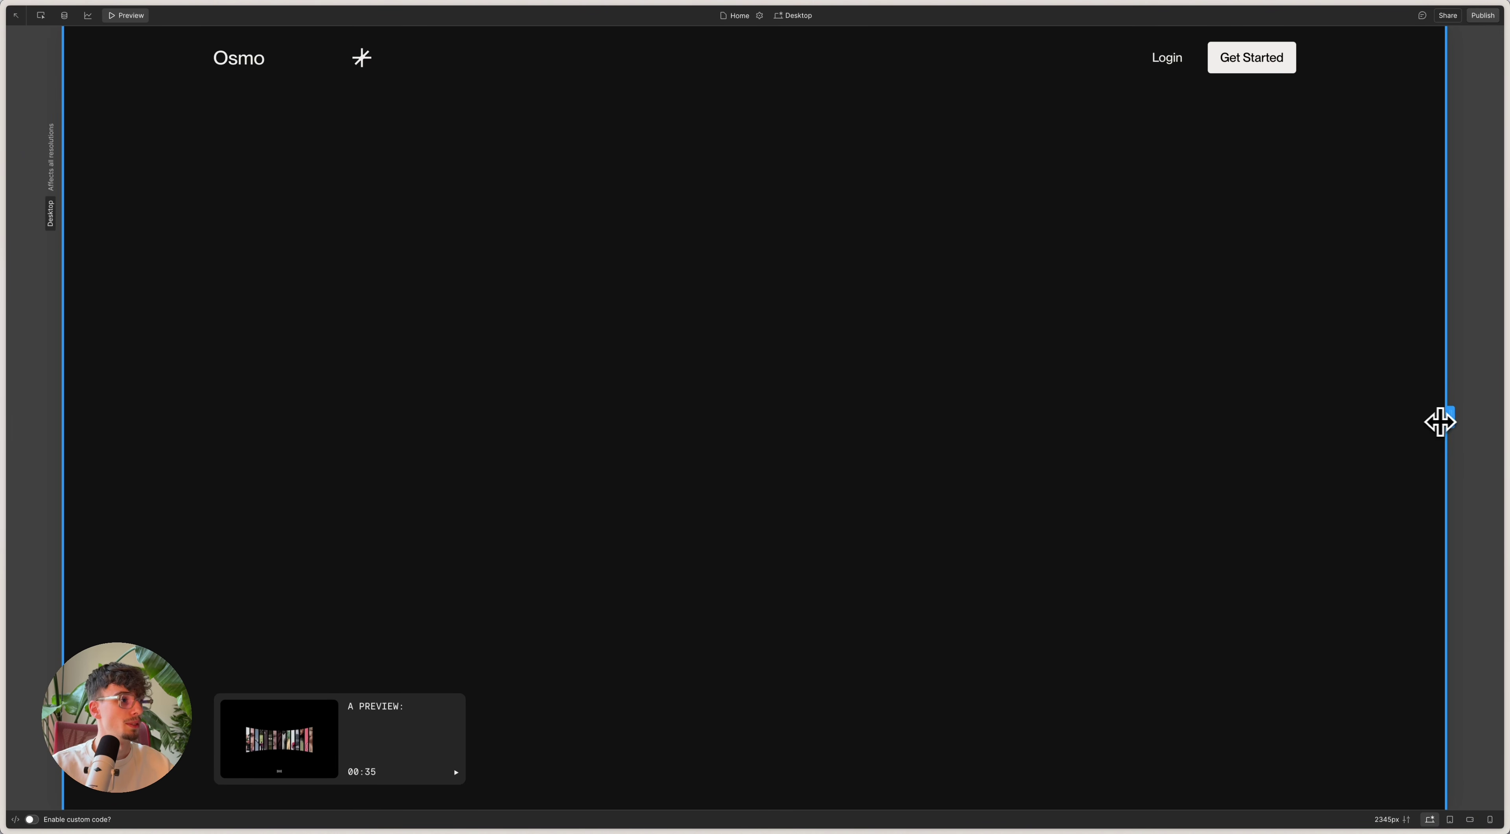
drag(1441, 417, 1501, 417)
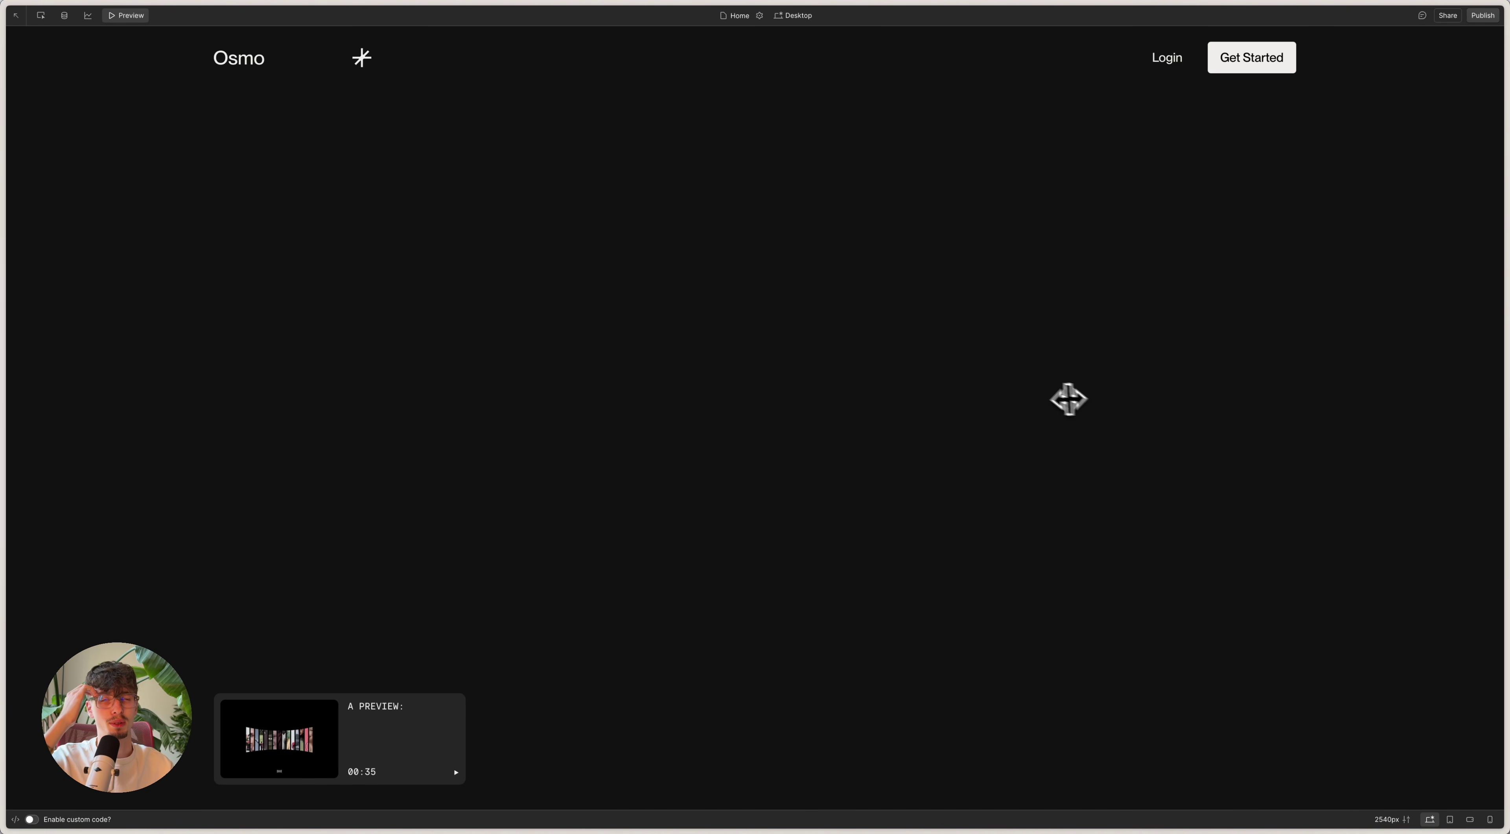
click(111, 16)
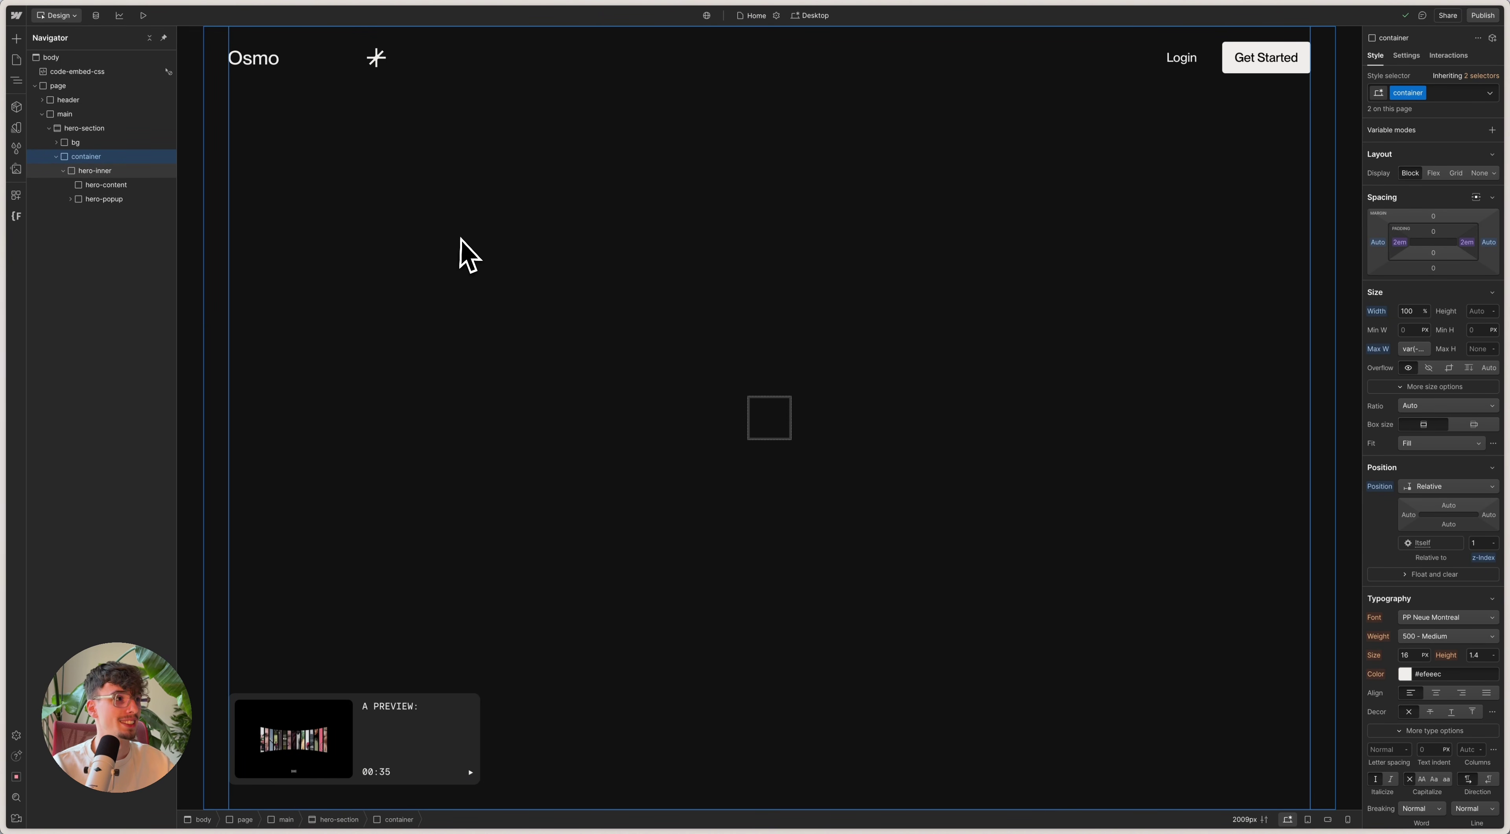
Step: Expand the header's nav-logo and inspect the sizes of its nav-logo__name and nav-loog__icon elements
click(271, 65)
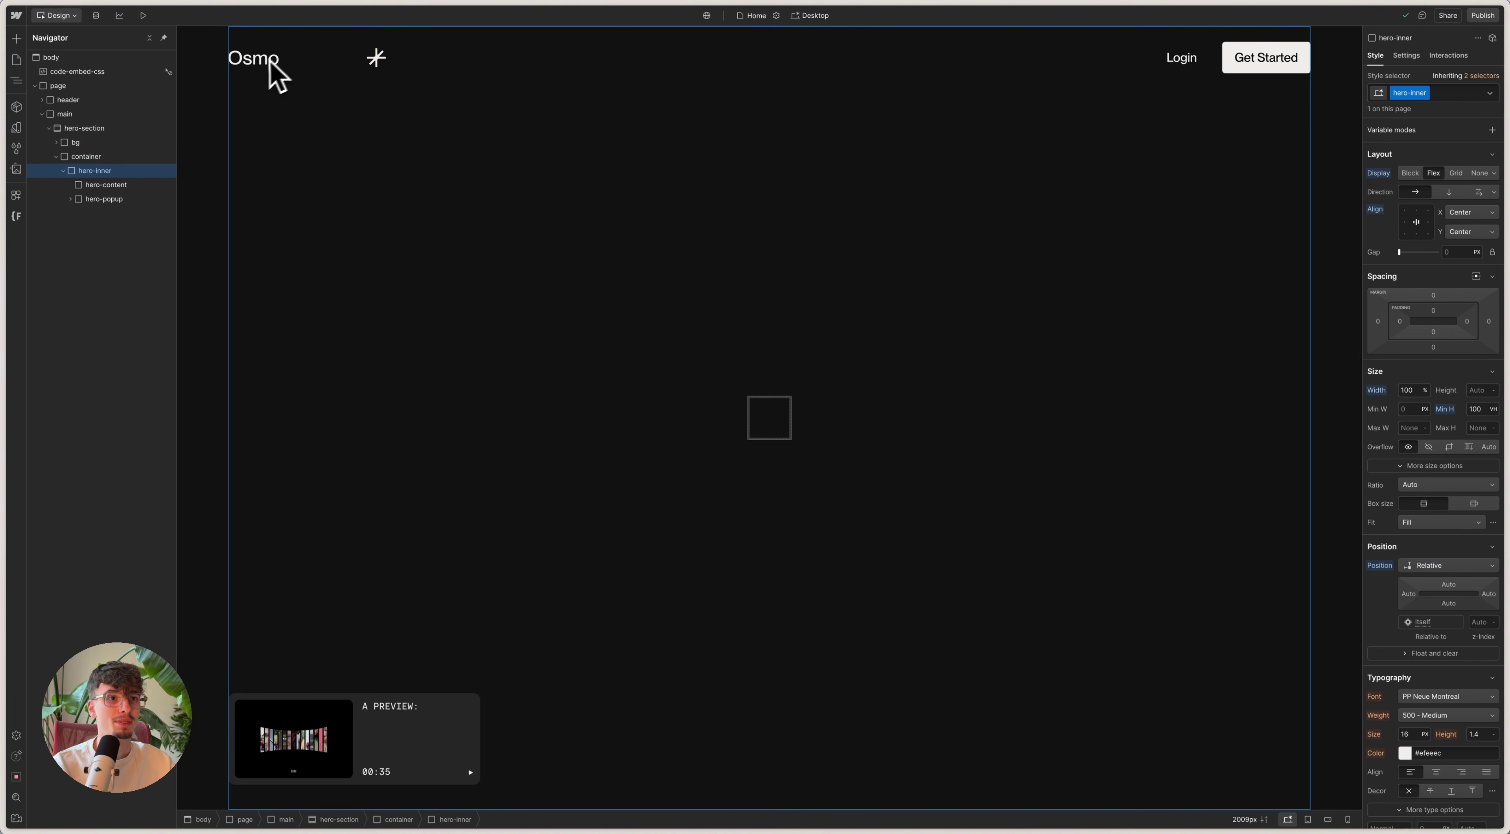
click(58, 100)
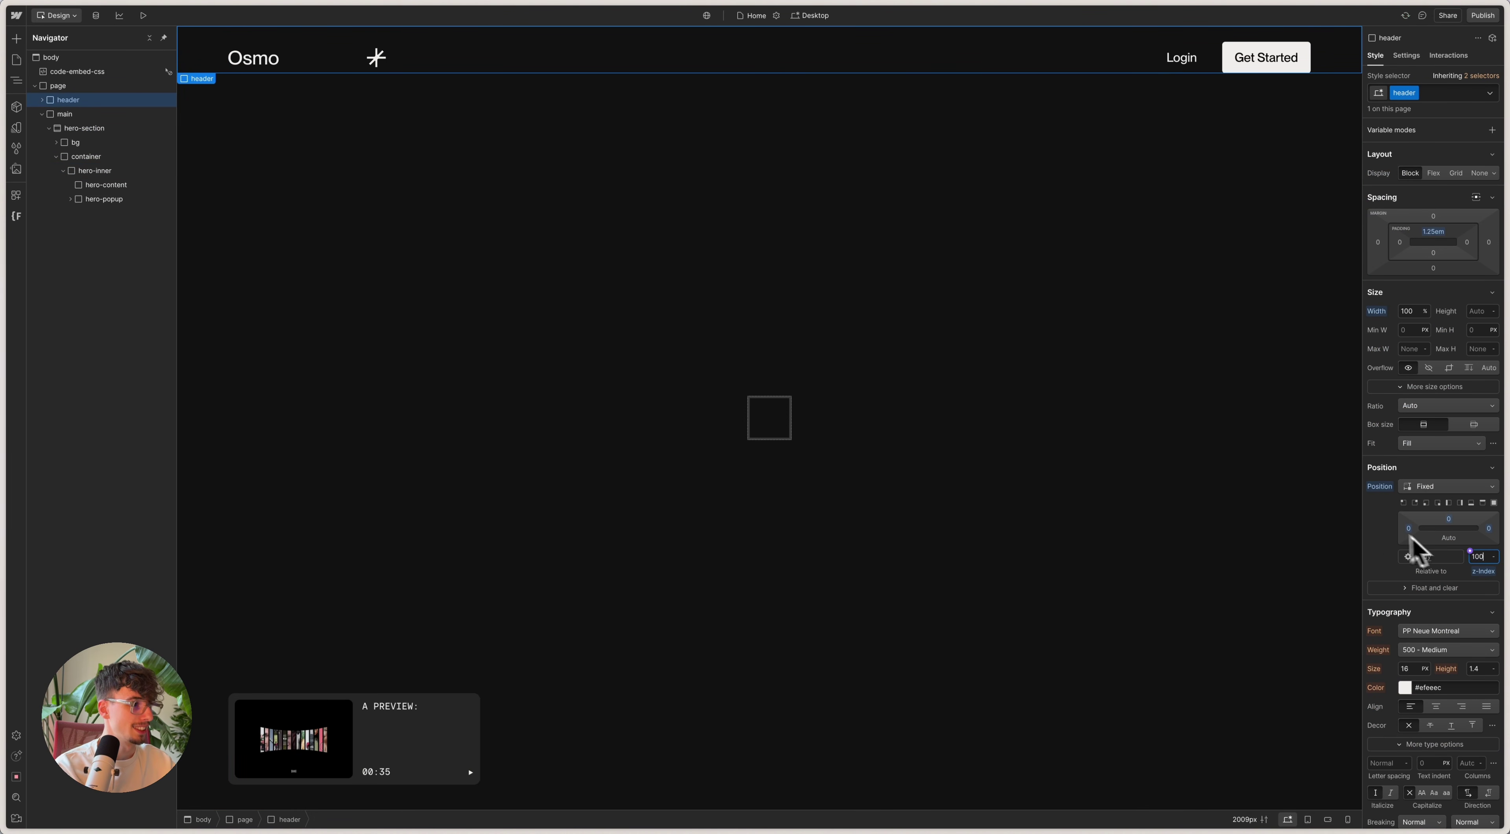
click(289, 61)
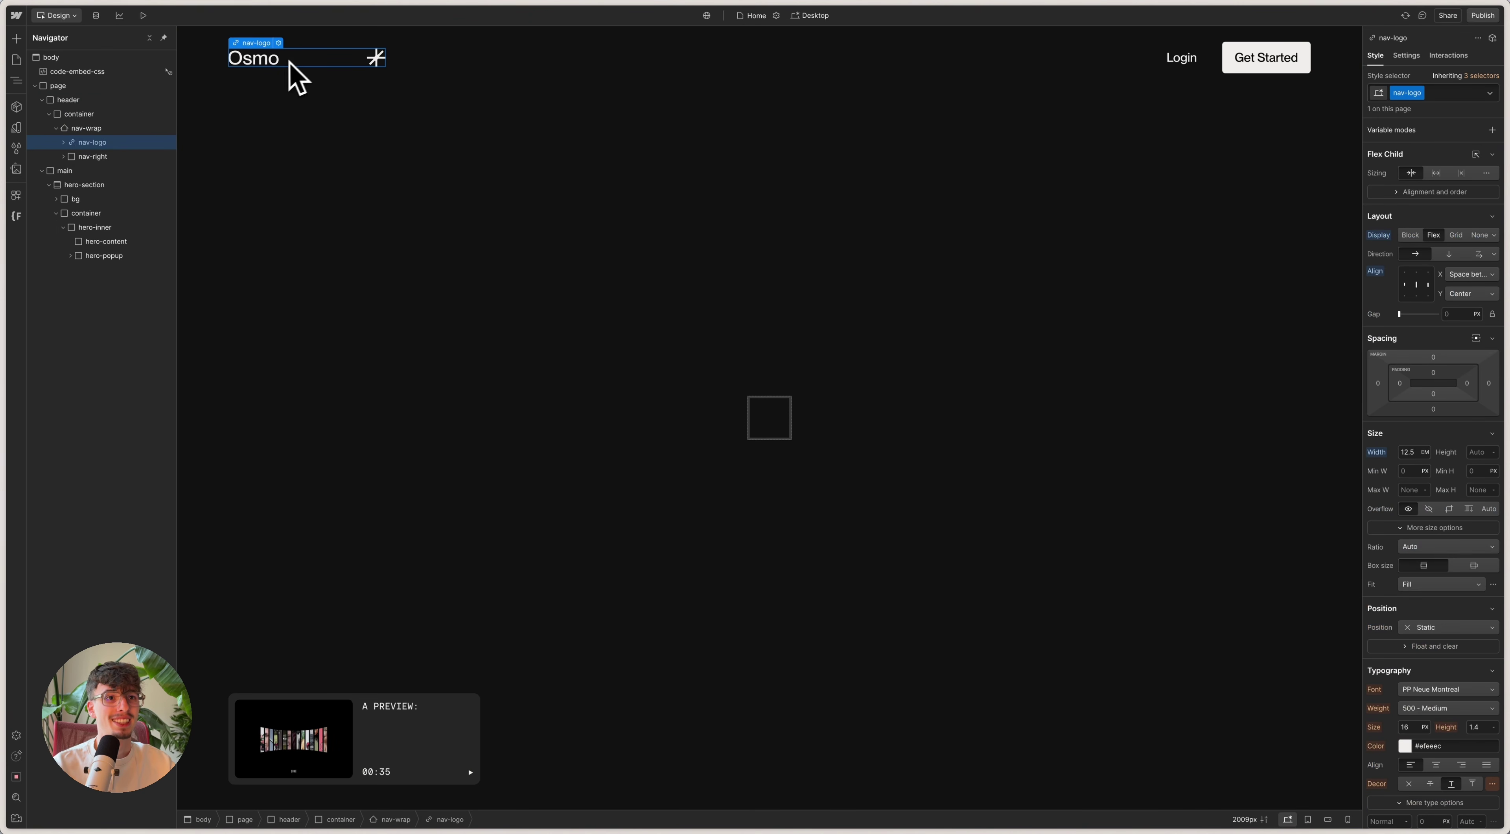
click(64, 142)
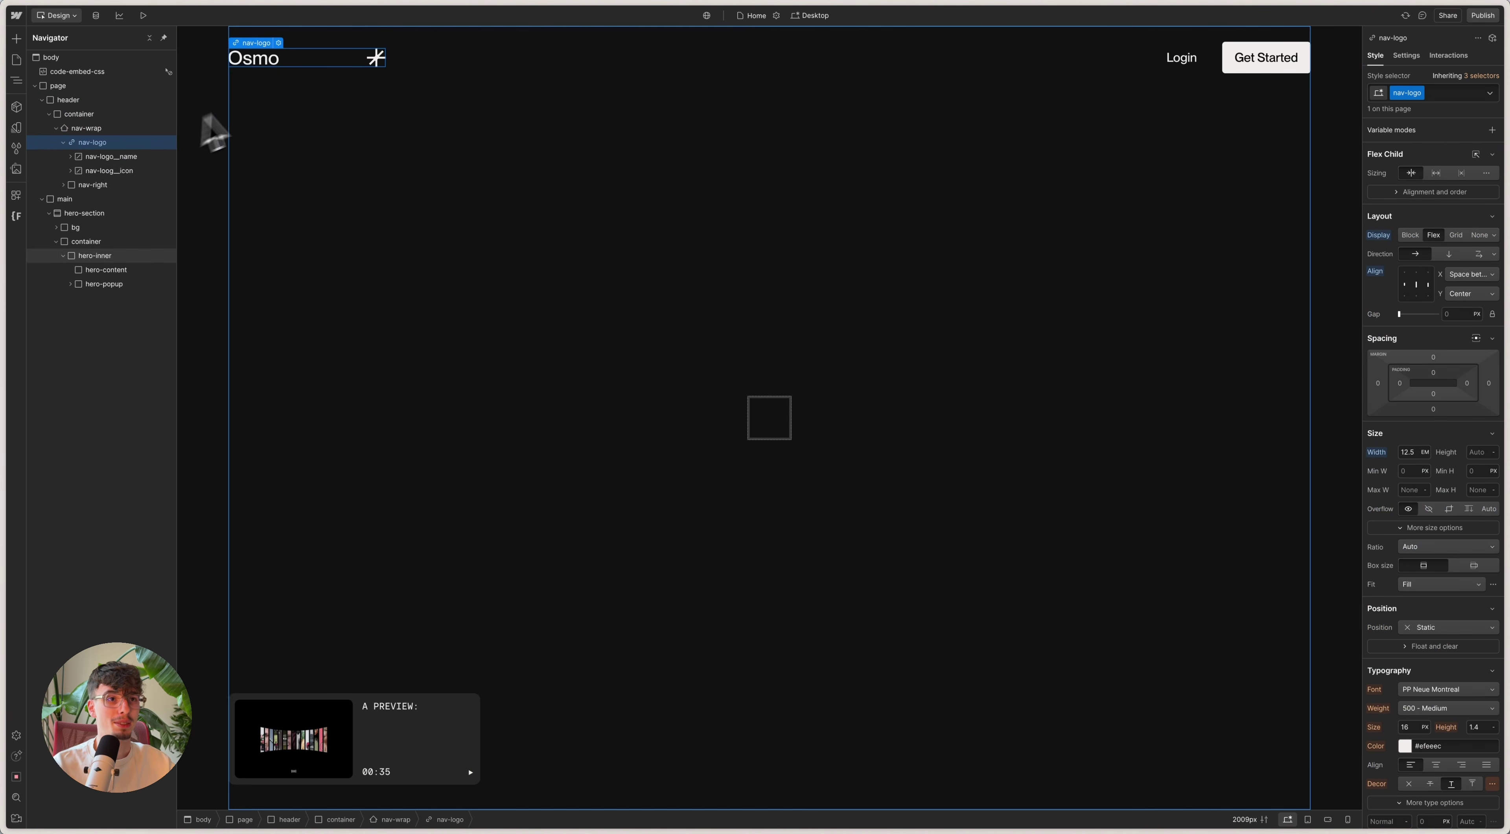
click(127, 157)
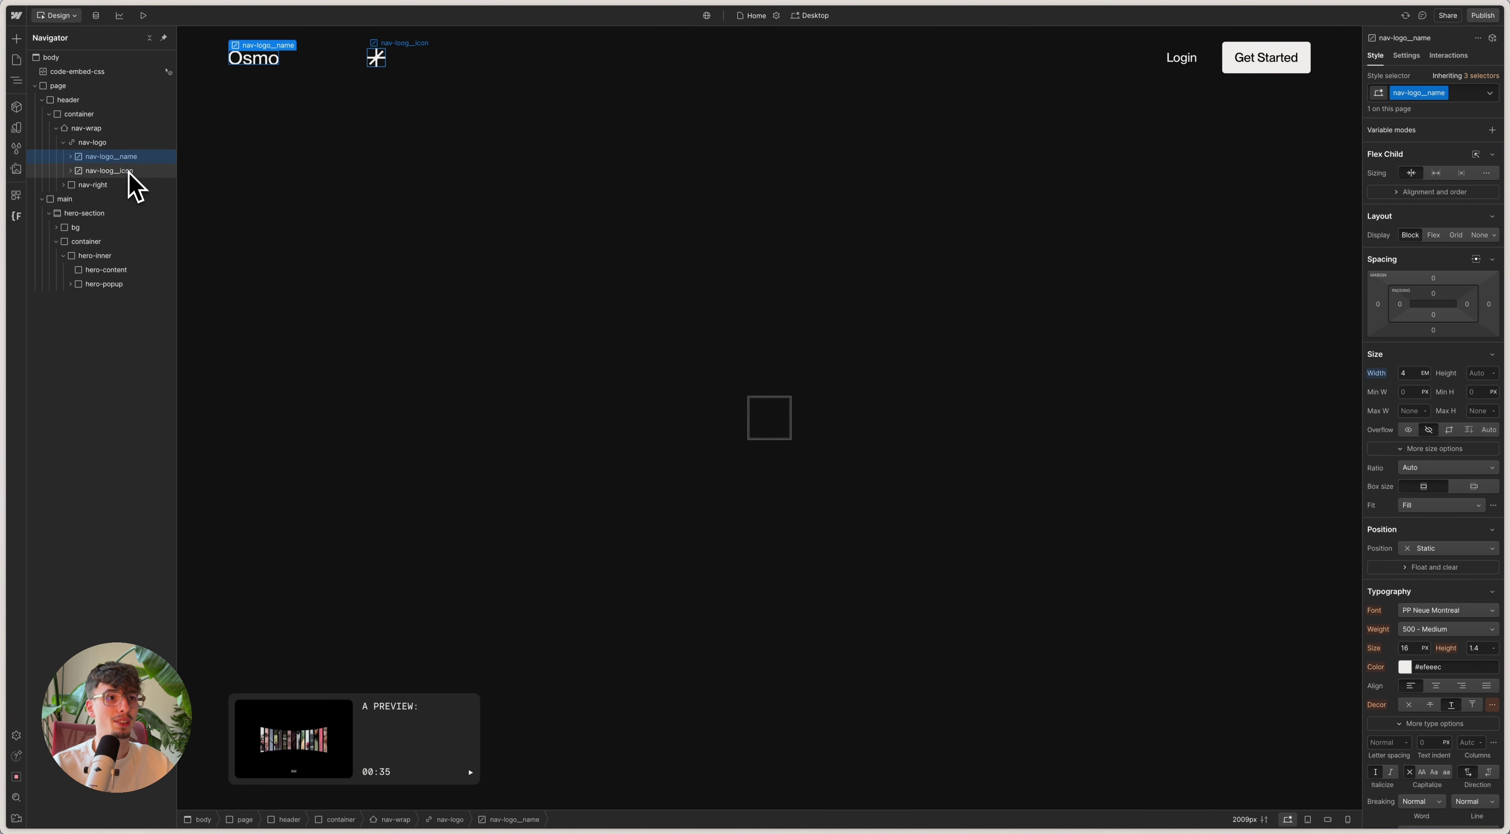
click(129, 171)
click(123, 157)
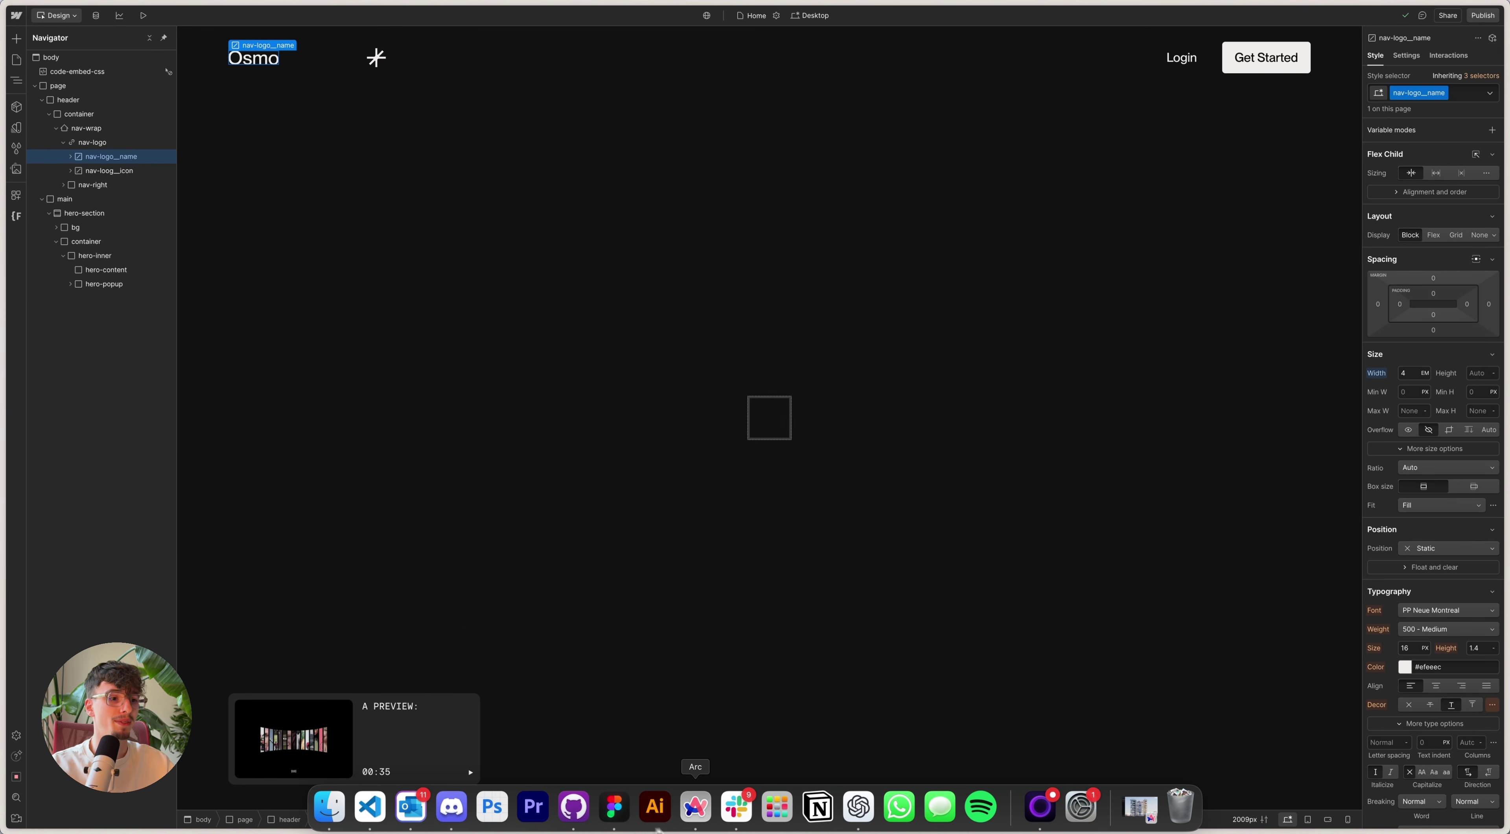
Step: Switch to Figma and check the dimensions of the Osmo wordmark and star icon in the osmo header frame
click(615, 802)
scroll(253, 226, up, 5)
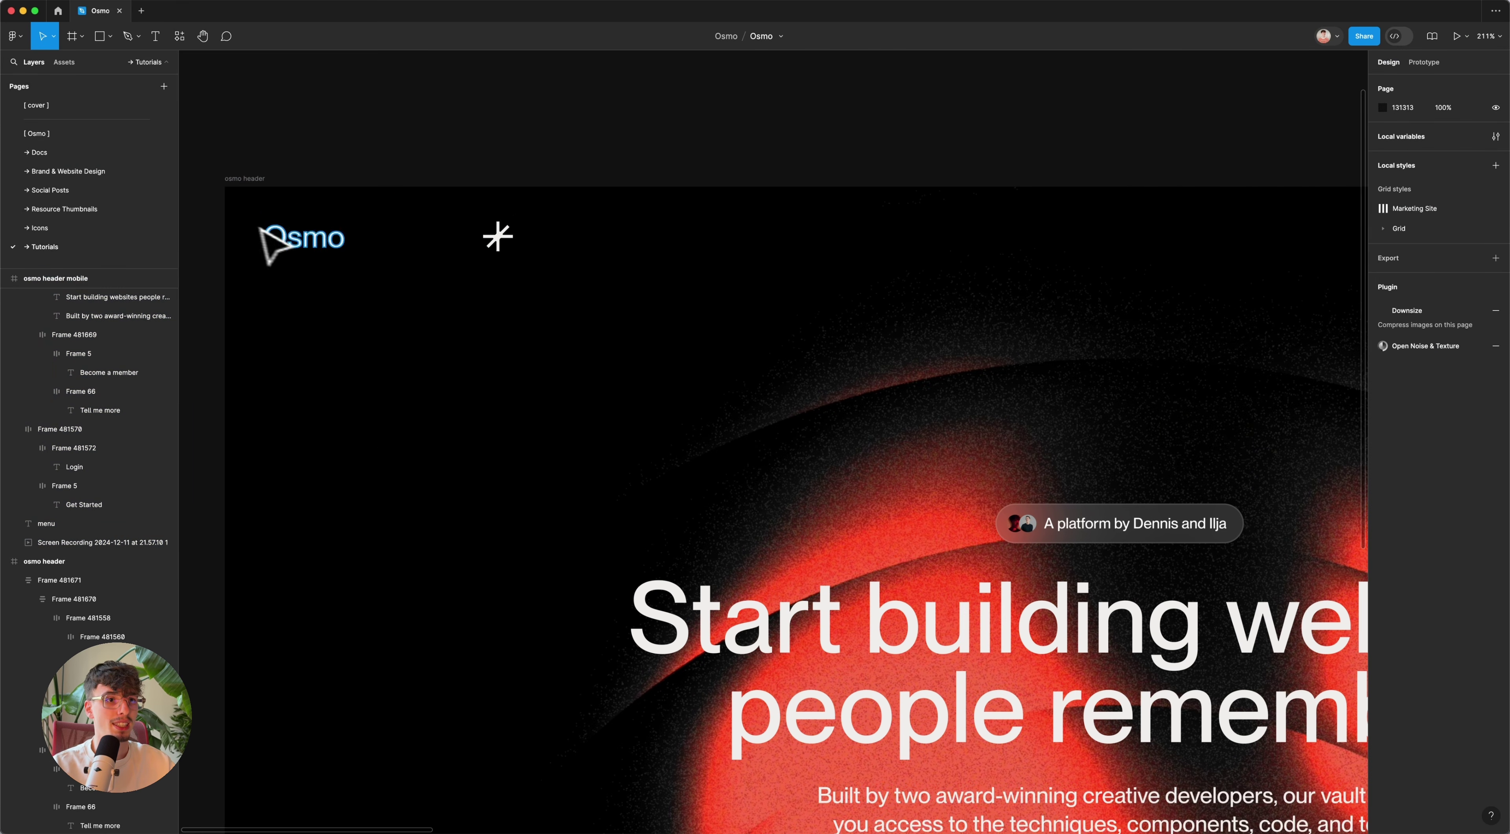
click(313, 253)
click(267, 240)
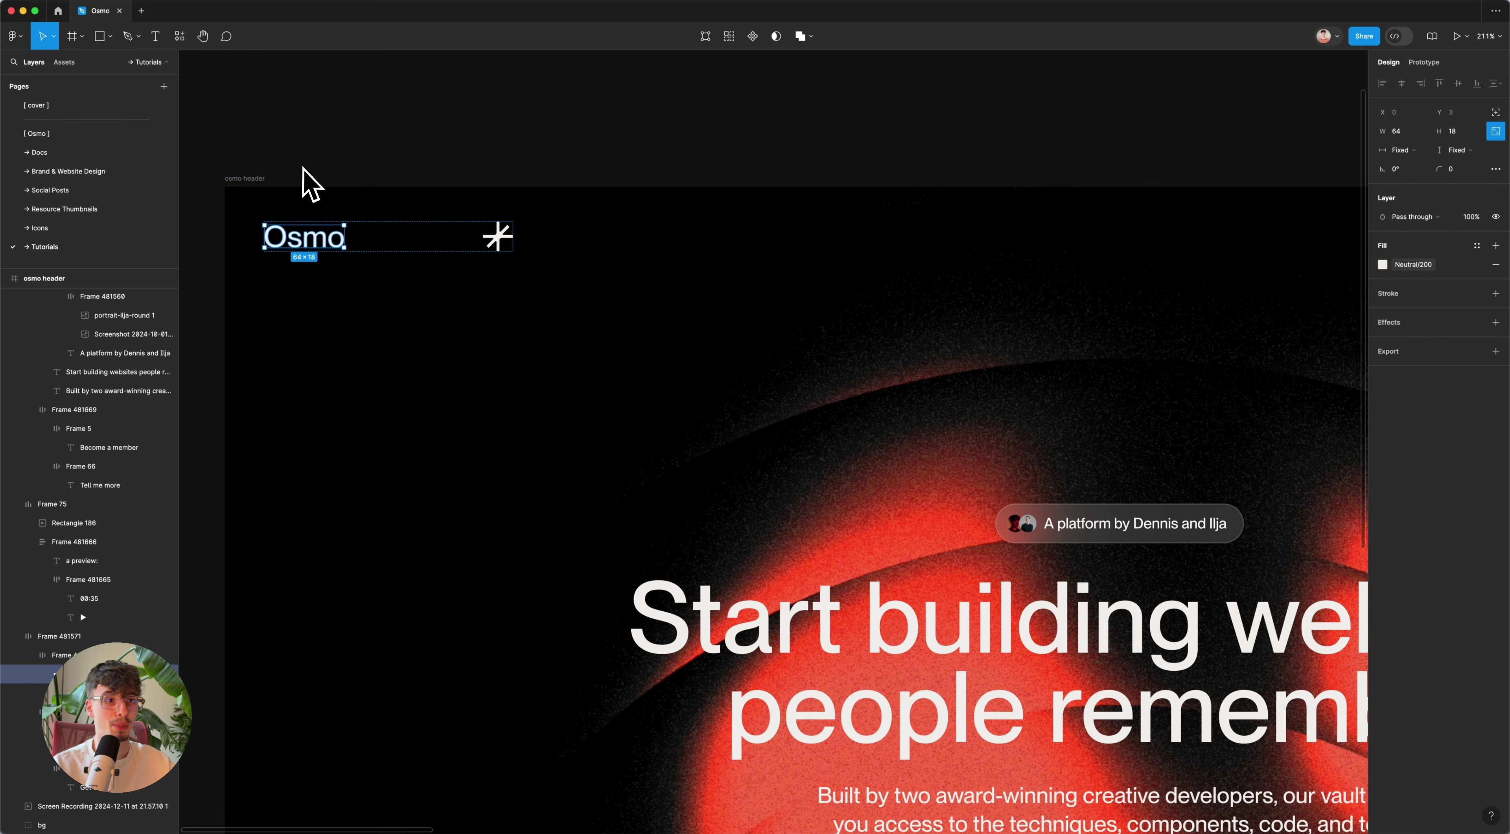
scroll(303, 260, right, 3)
scroll(329, 263, left, 3)
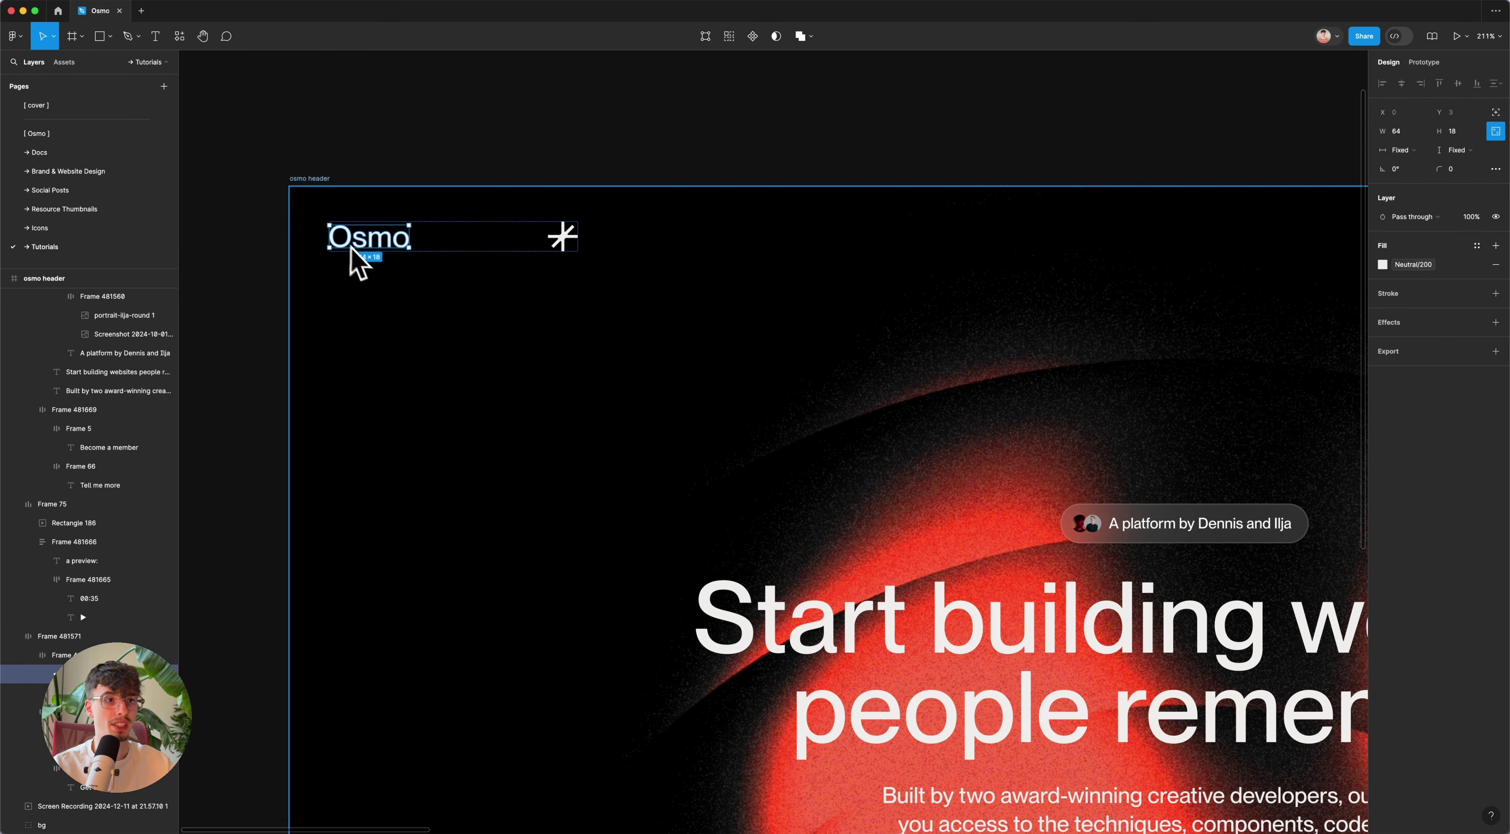
scroll(361, 257, up, 3)
click(716, 235)
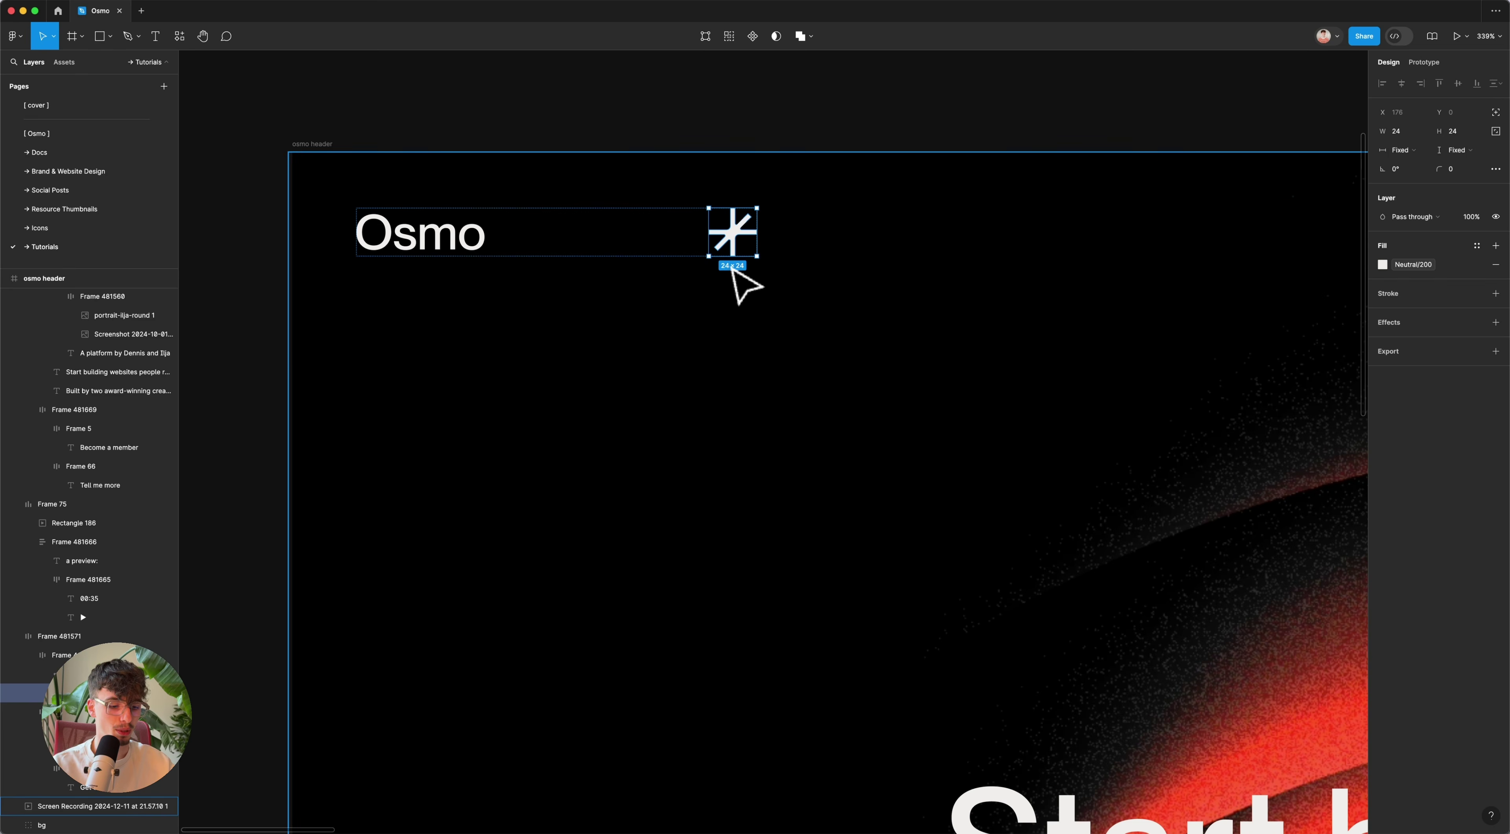
Step: Calculate 24/16 in Spotlight and return to Webflow to compare the result with the size of nav-loog__icon
key(super+space)
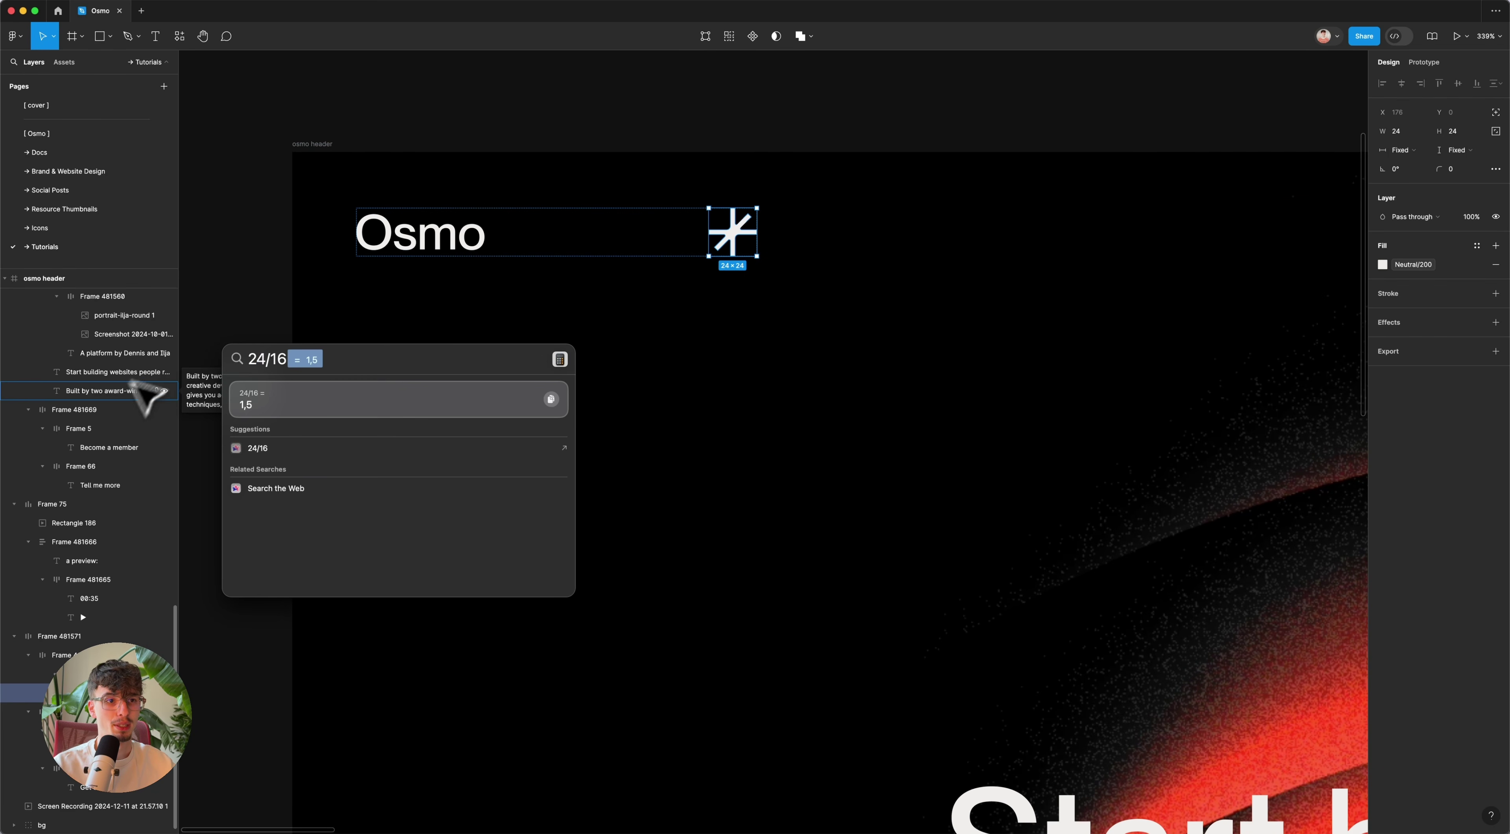
mouse_move(611, 826)
key(Escape)
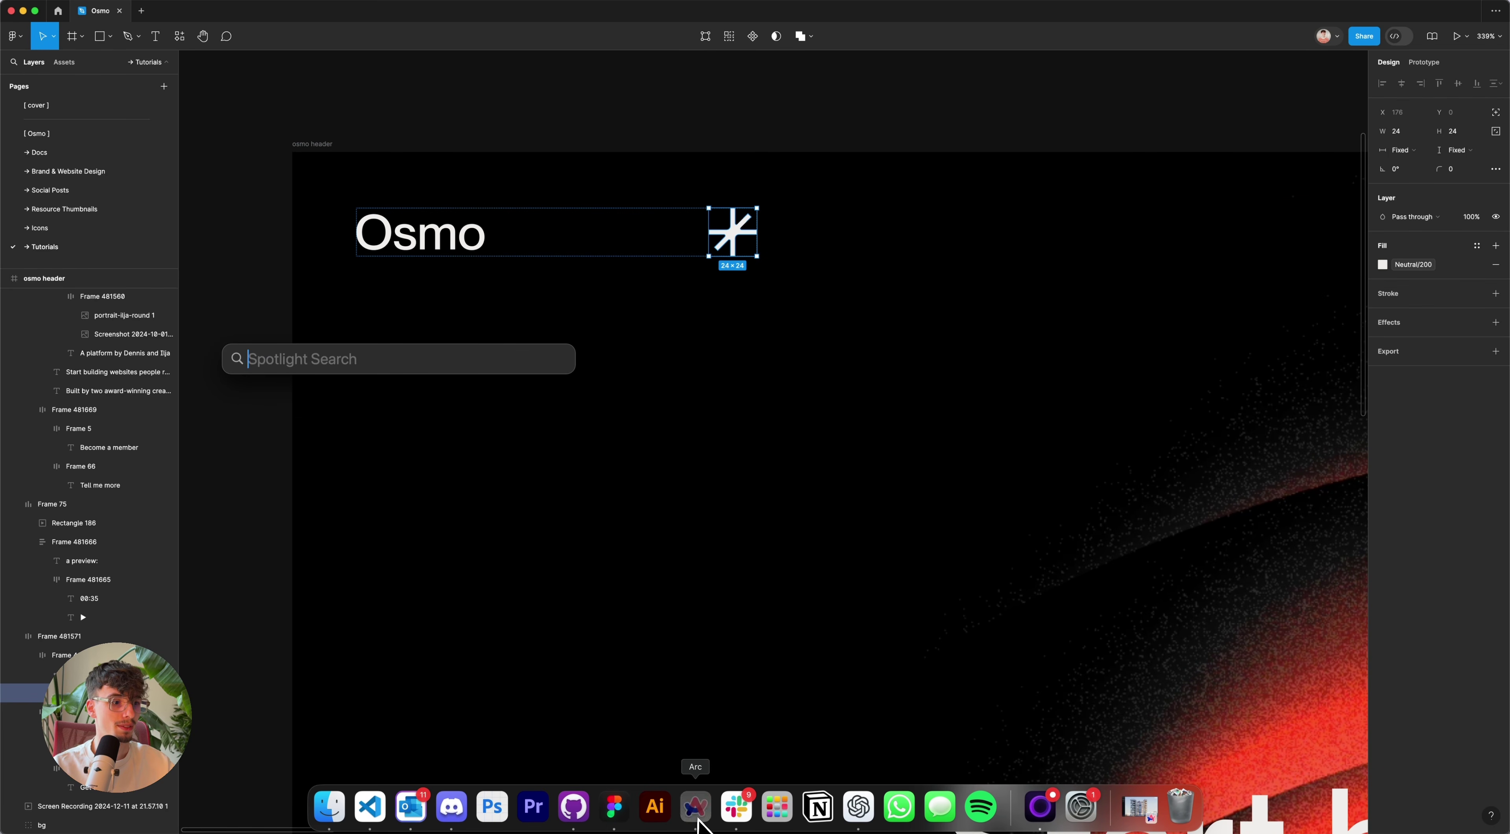
click(695, 806)
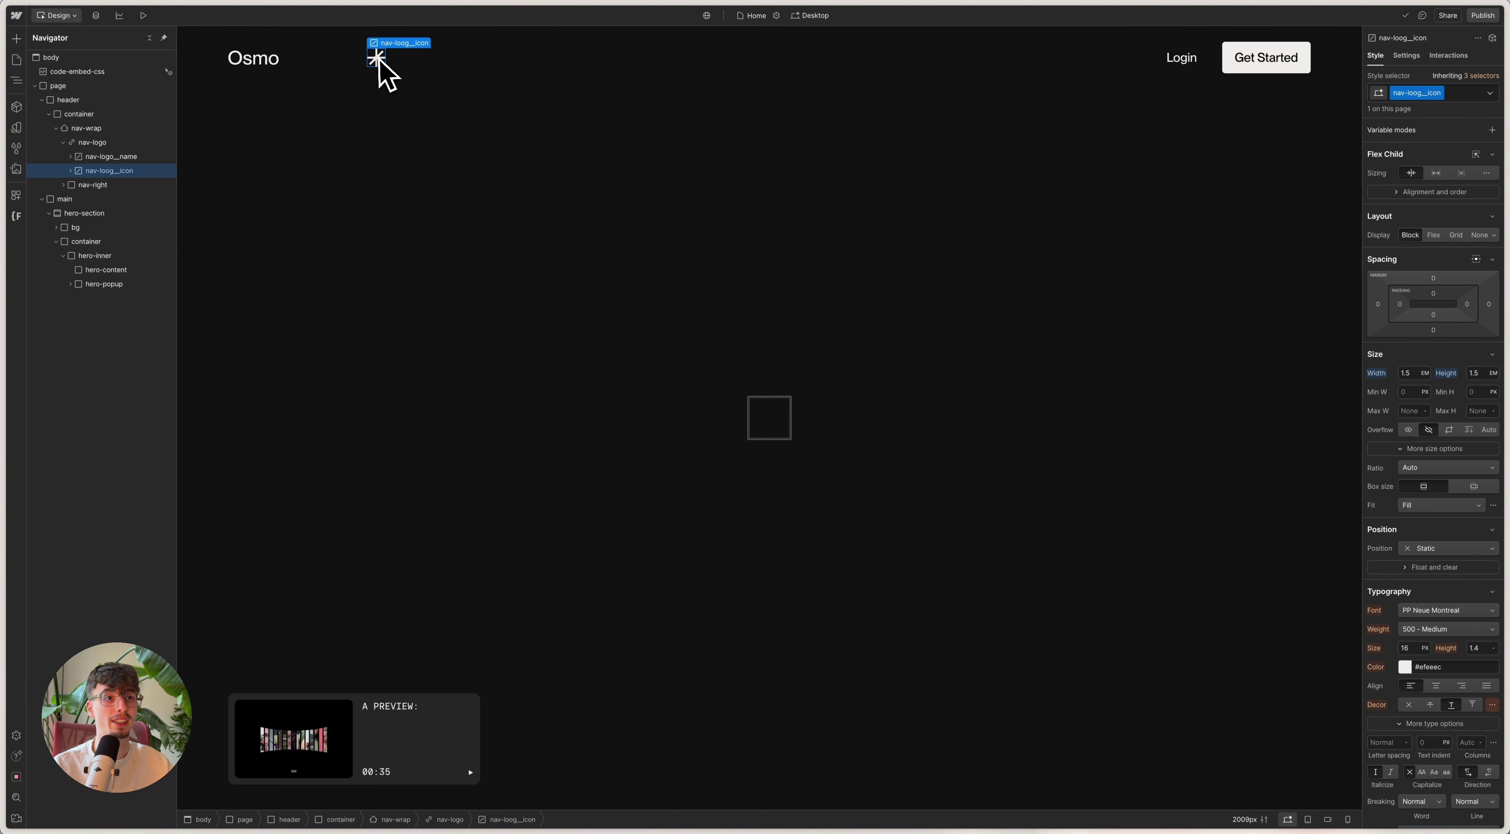
Step: Check the logo frame's width in Figma and compare it with the nav-logo width in Webflow
mouse_move(726, 827)
click(614, 814)
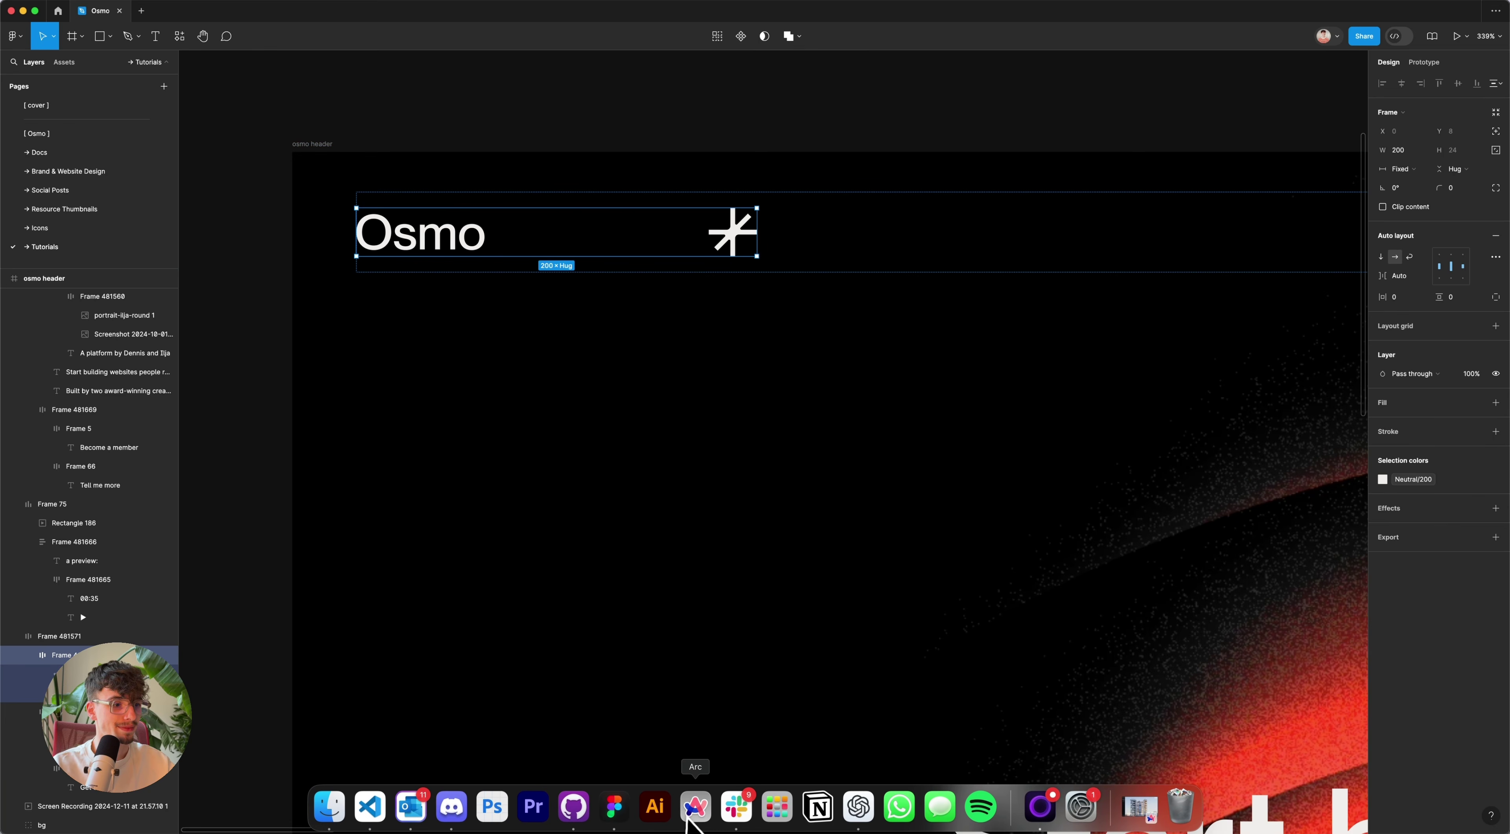
click(691, 816)
click(330, 63)
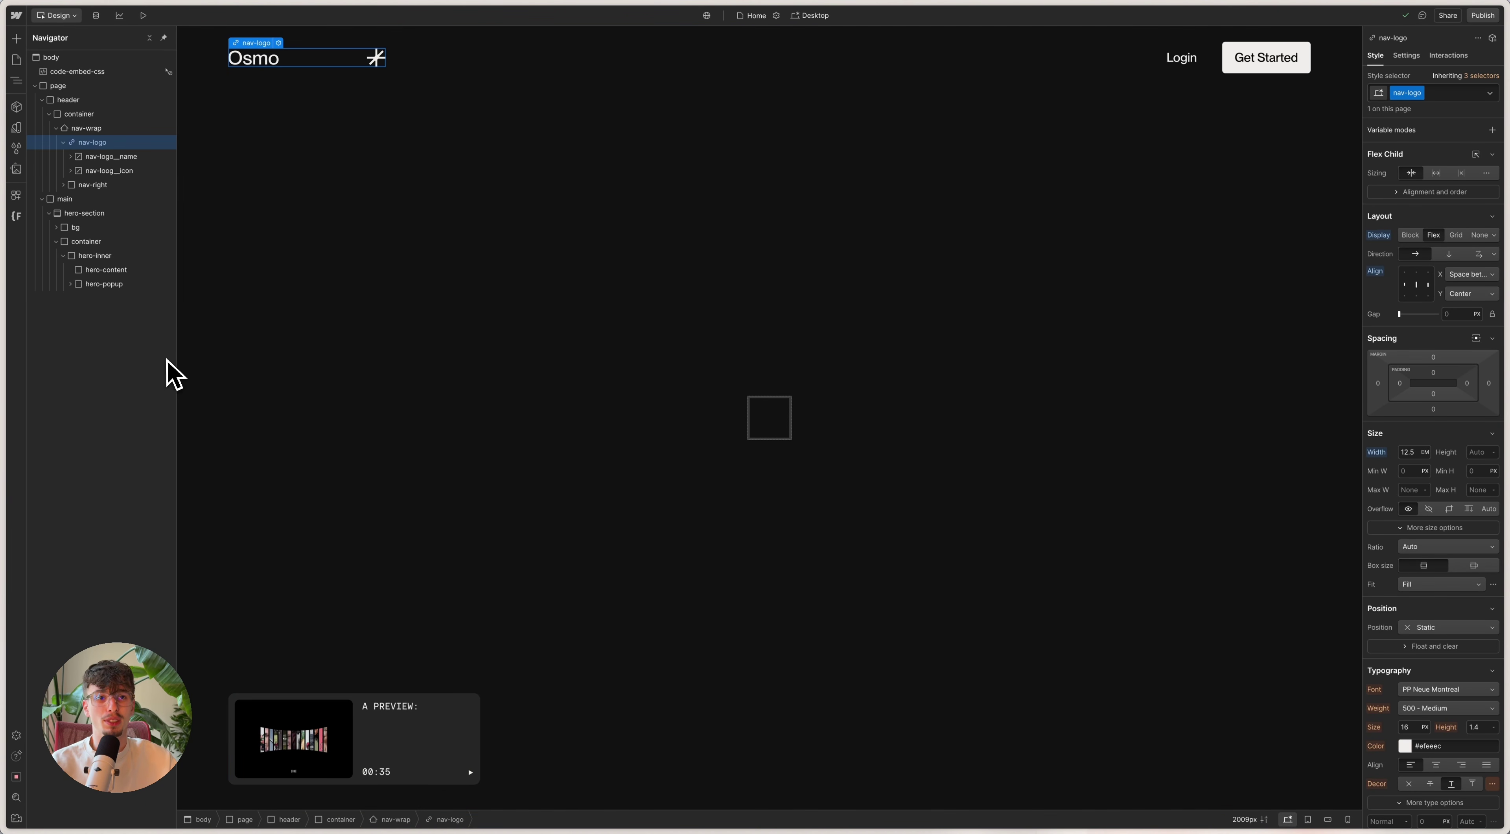
Step: Try REM as the unit of the nav-logo width
click(1425, 452)
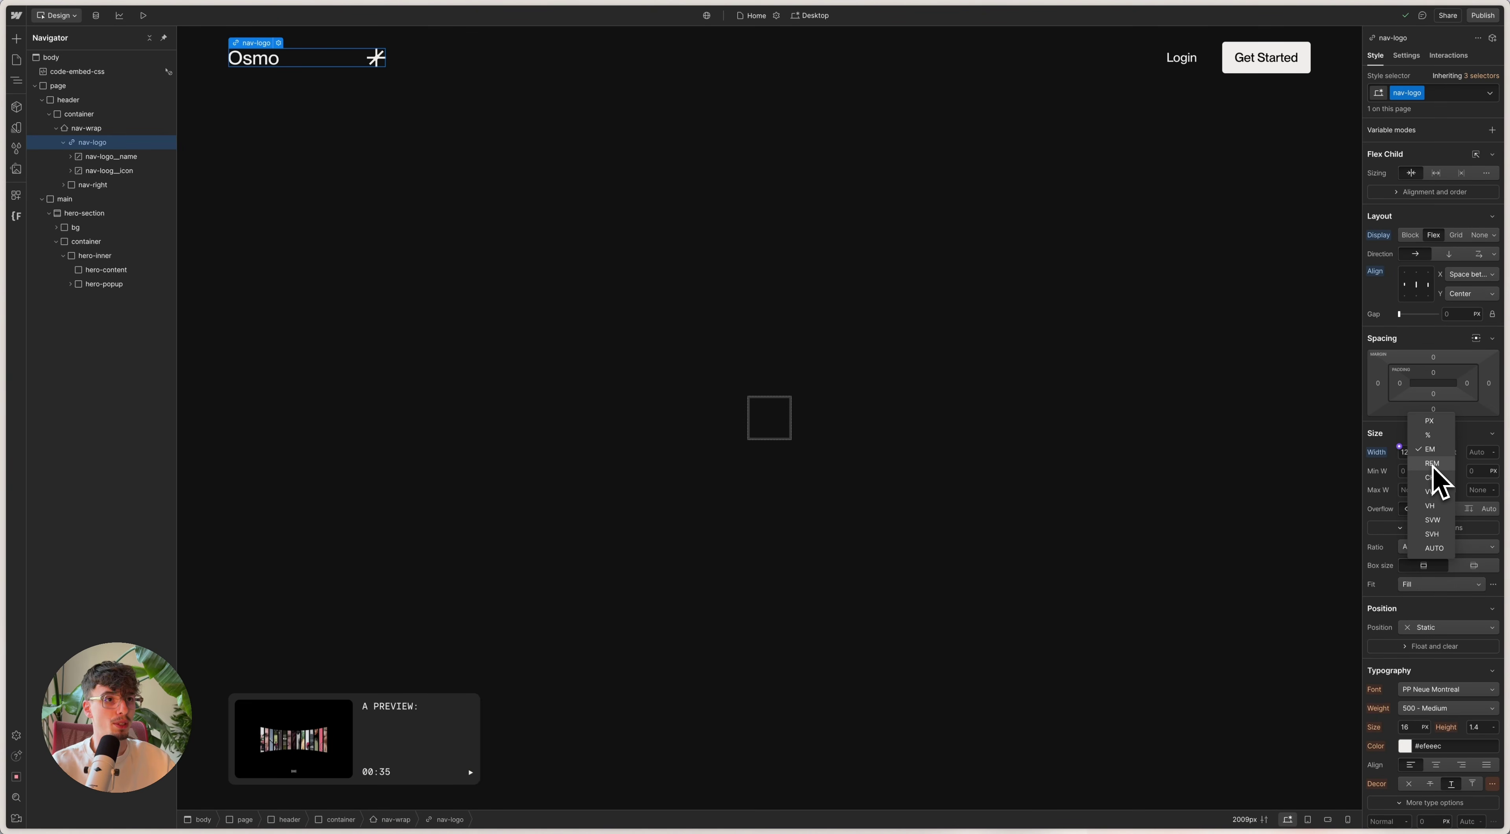
click(1433, 463)
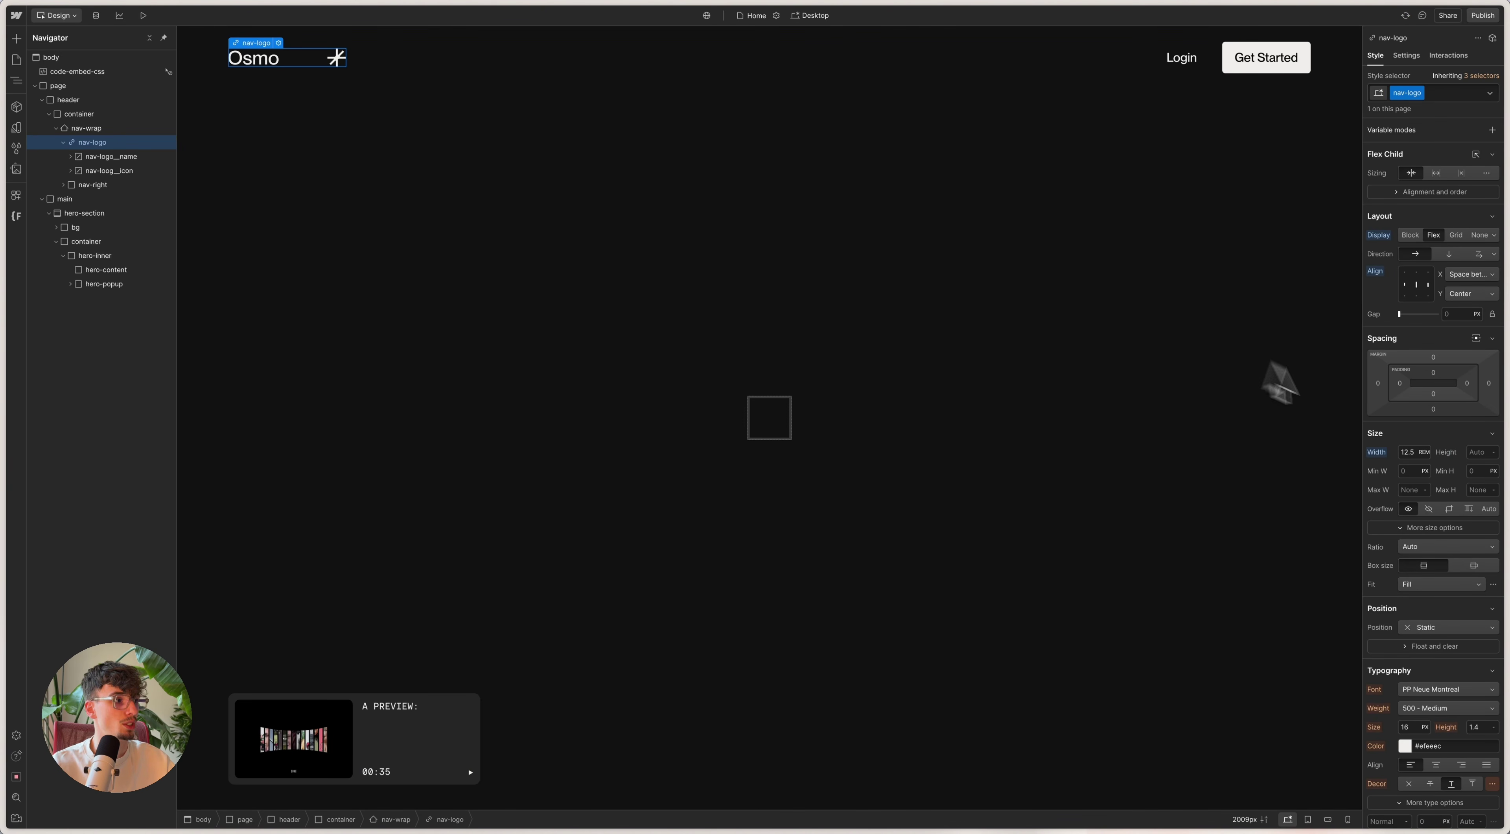
Step: Switch to Figma and examine the EM sizing and REM sizing examples beside the osmo header mobile frame
mouse_move(574, 827)
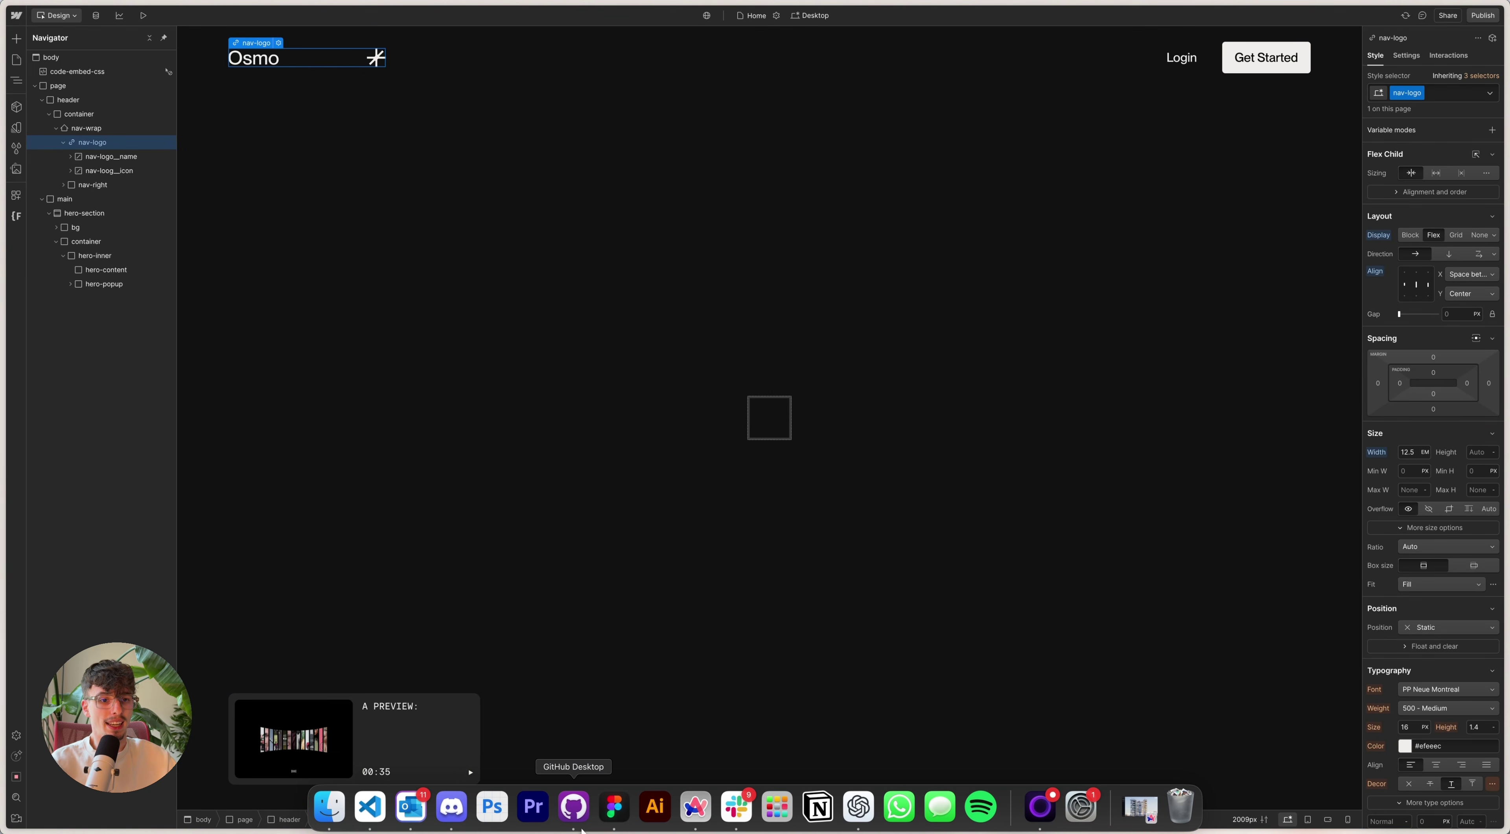
click(613, 807)
scroll(617, 546, down, 5)
scroll(722, 405, right, 10)
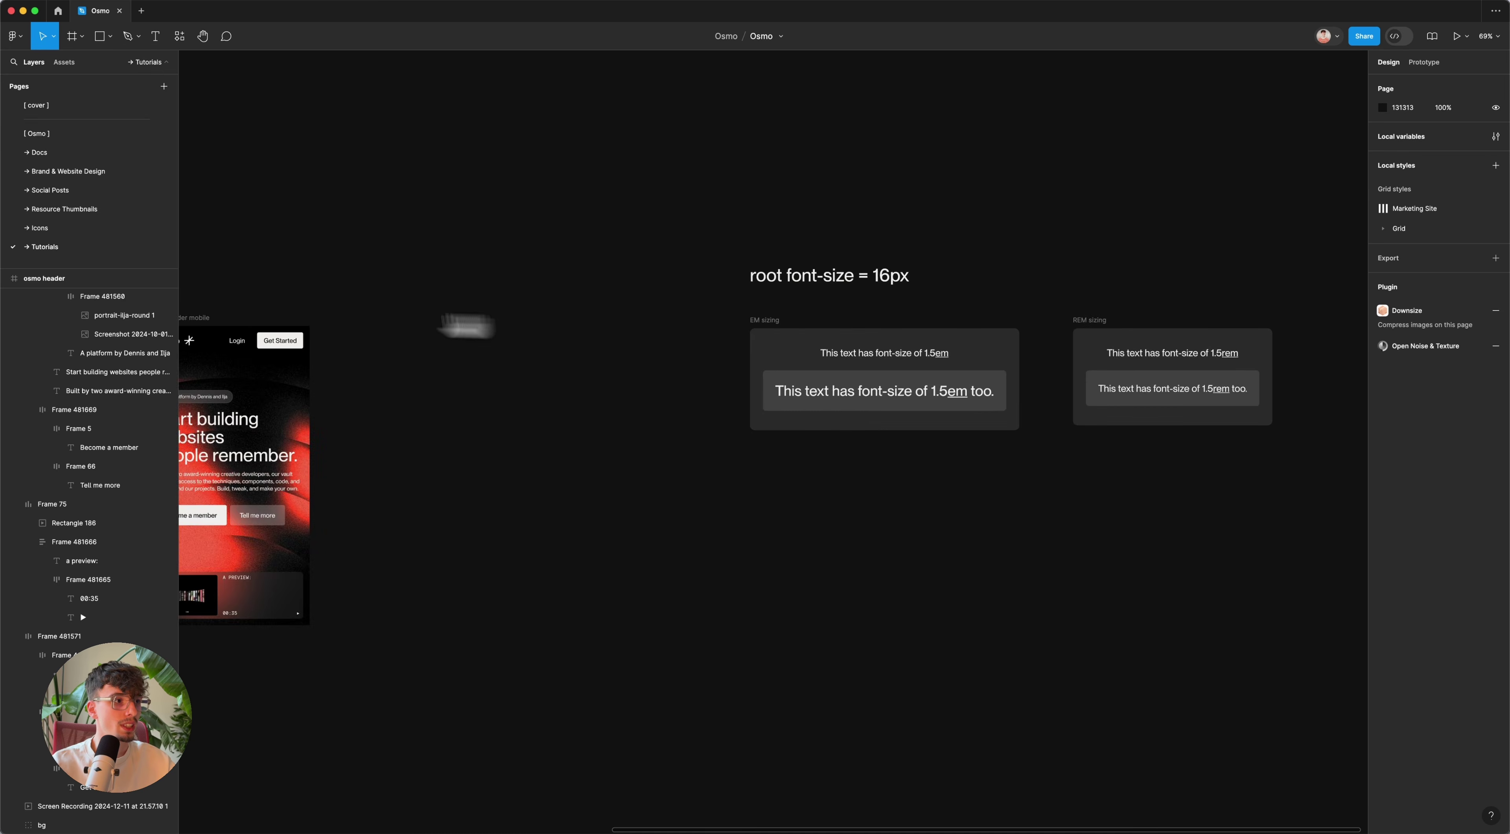
Step: Check the font sizes of the outer and nested text in the EM sizing example
scroll(640, 372, right, 5)
scroll(640, 352, up, 5)
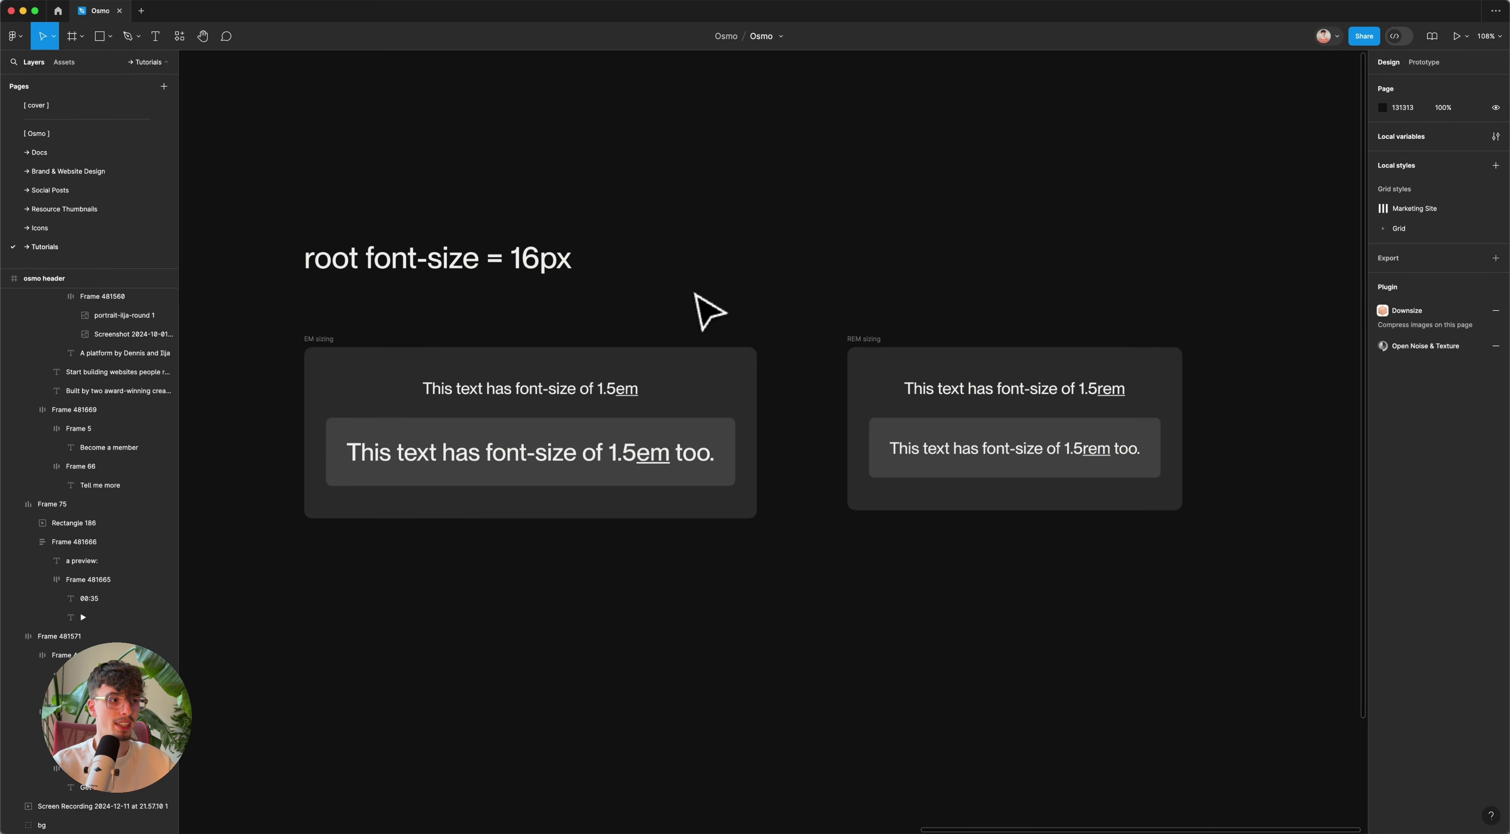
scroll(694, 293, up, 2)
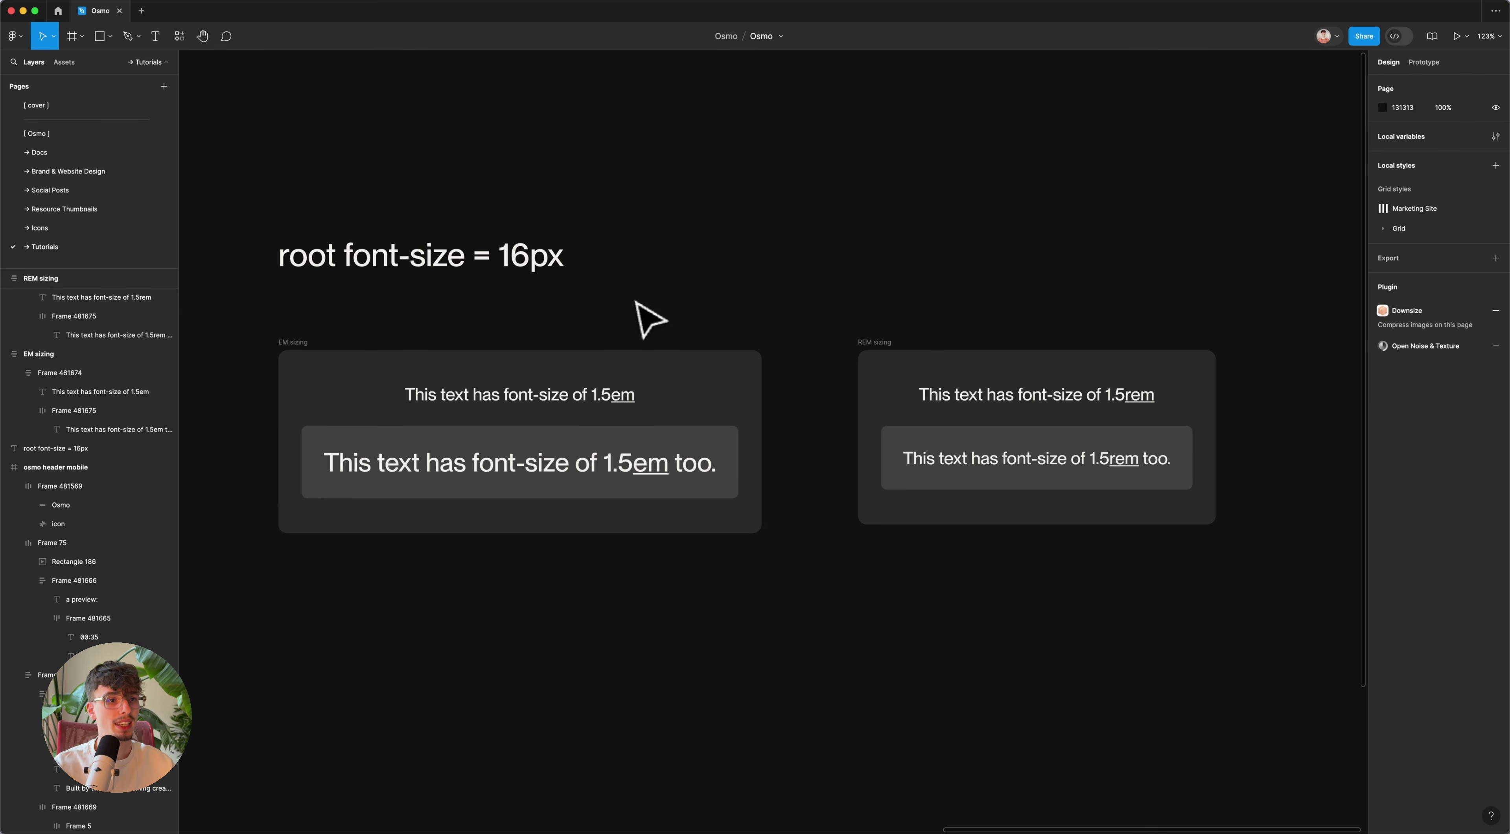
click(288, 346)
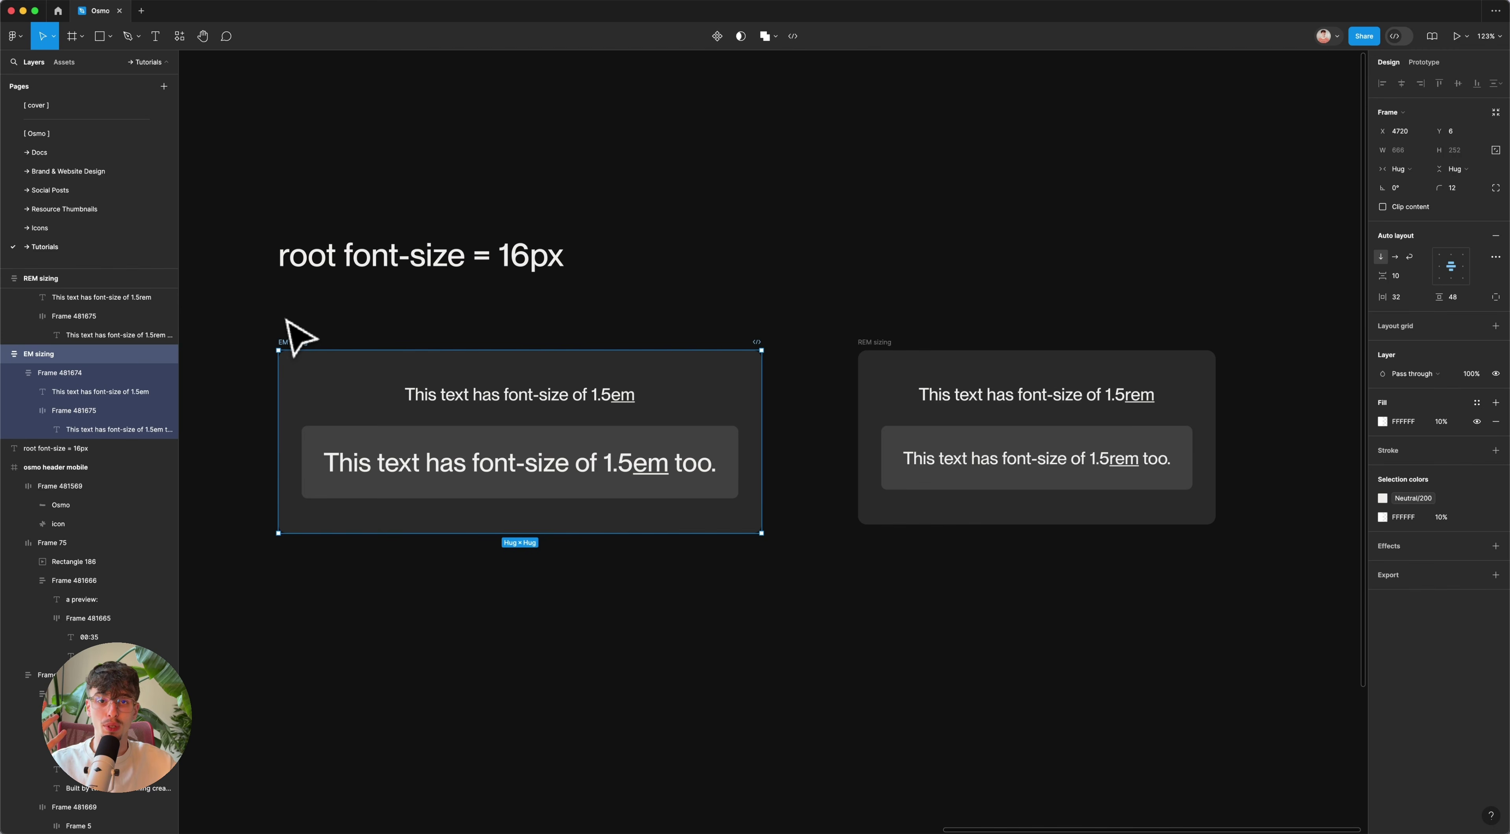
click(468, 394)
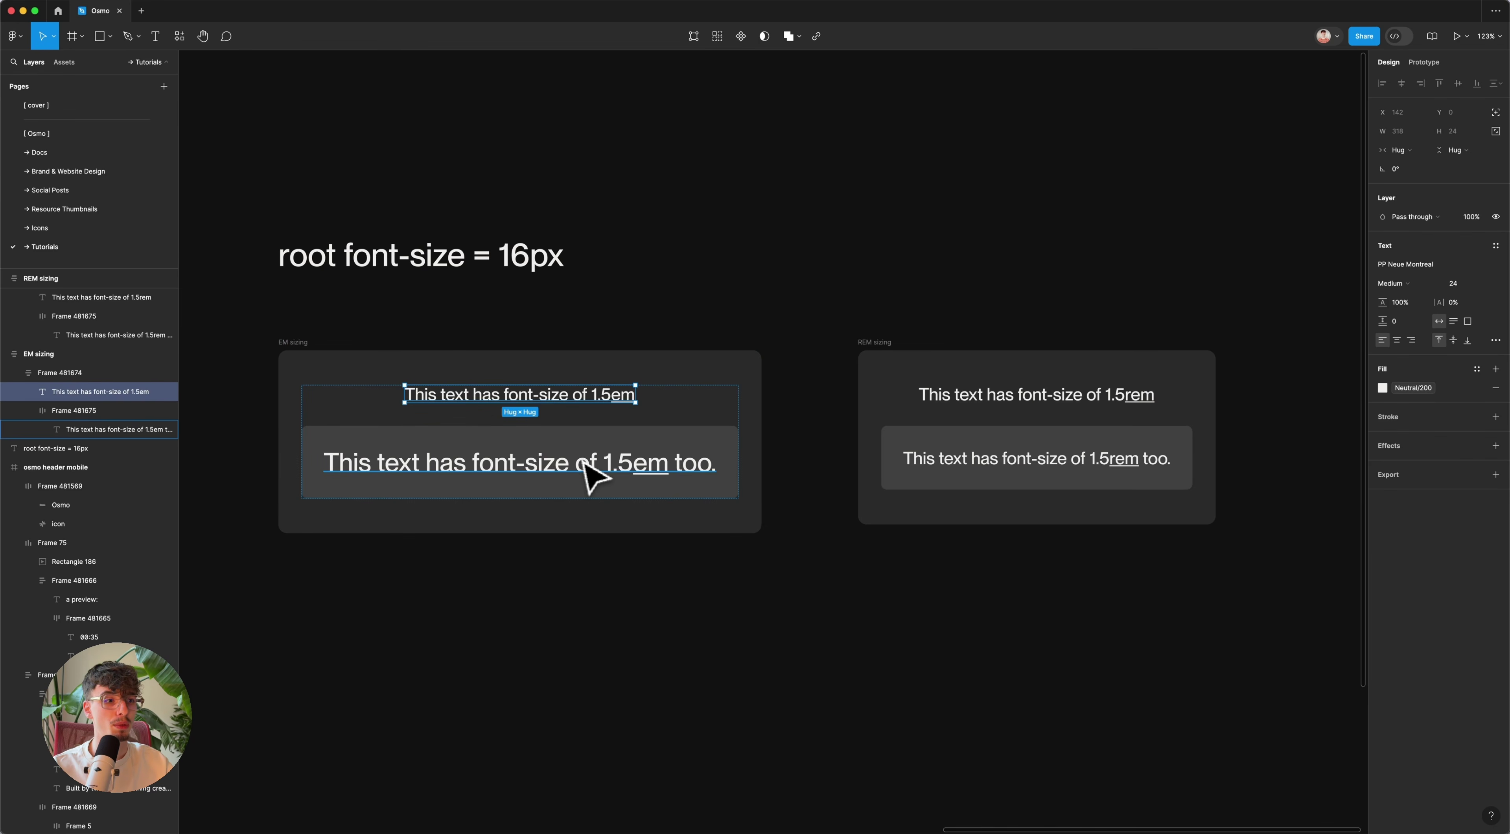
click(593, 476)
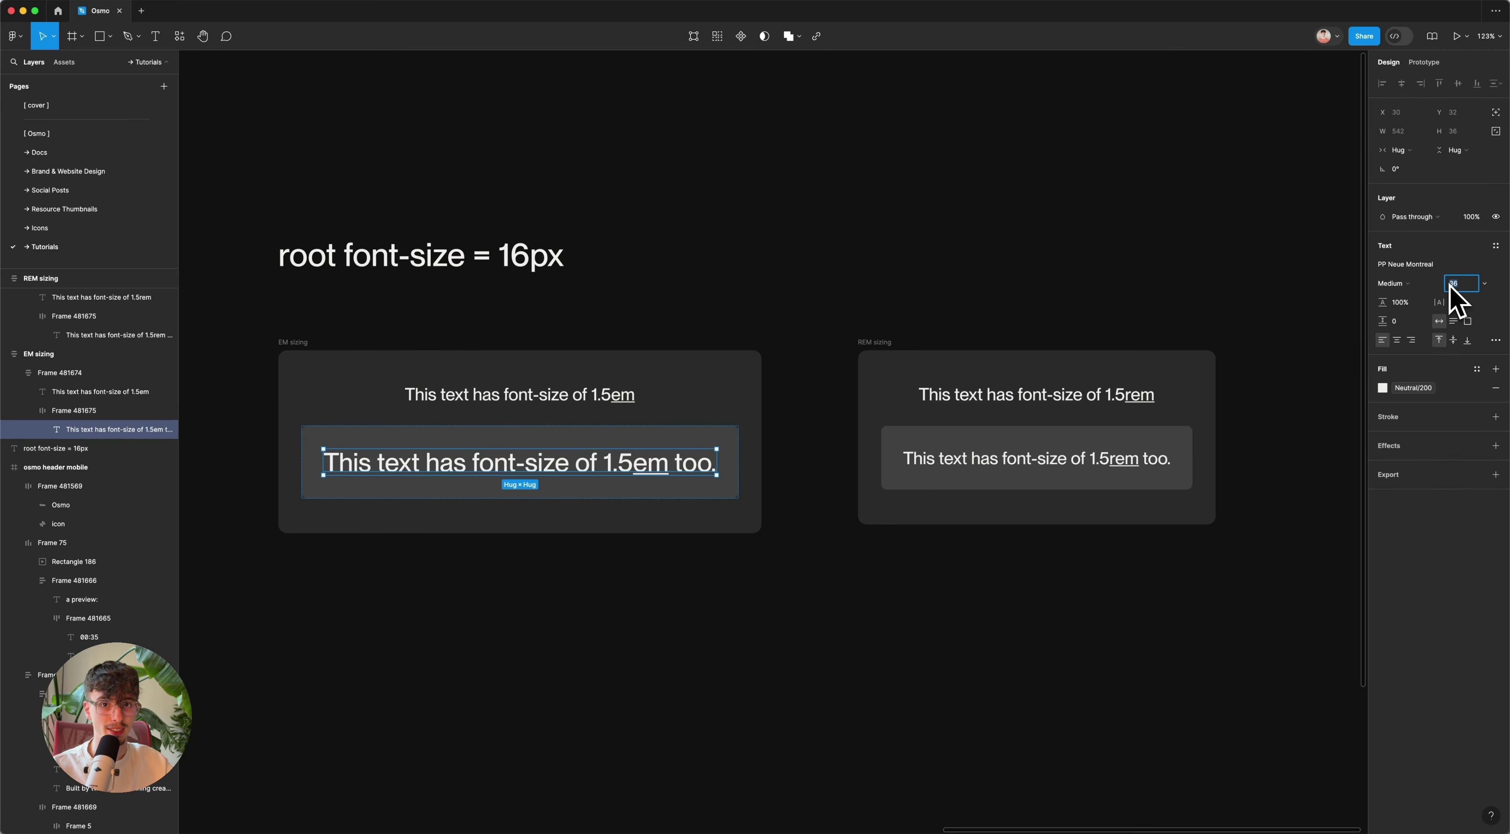
Step: Compare the font sizes of the nested and outer text in the REM sizing example, then clear the selection
click(1004, 462)
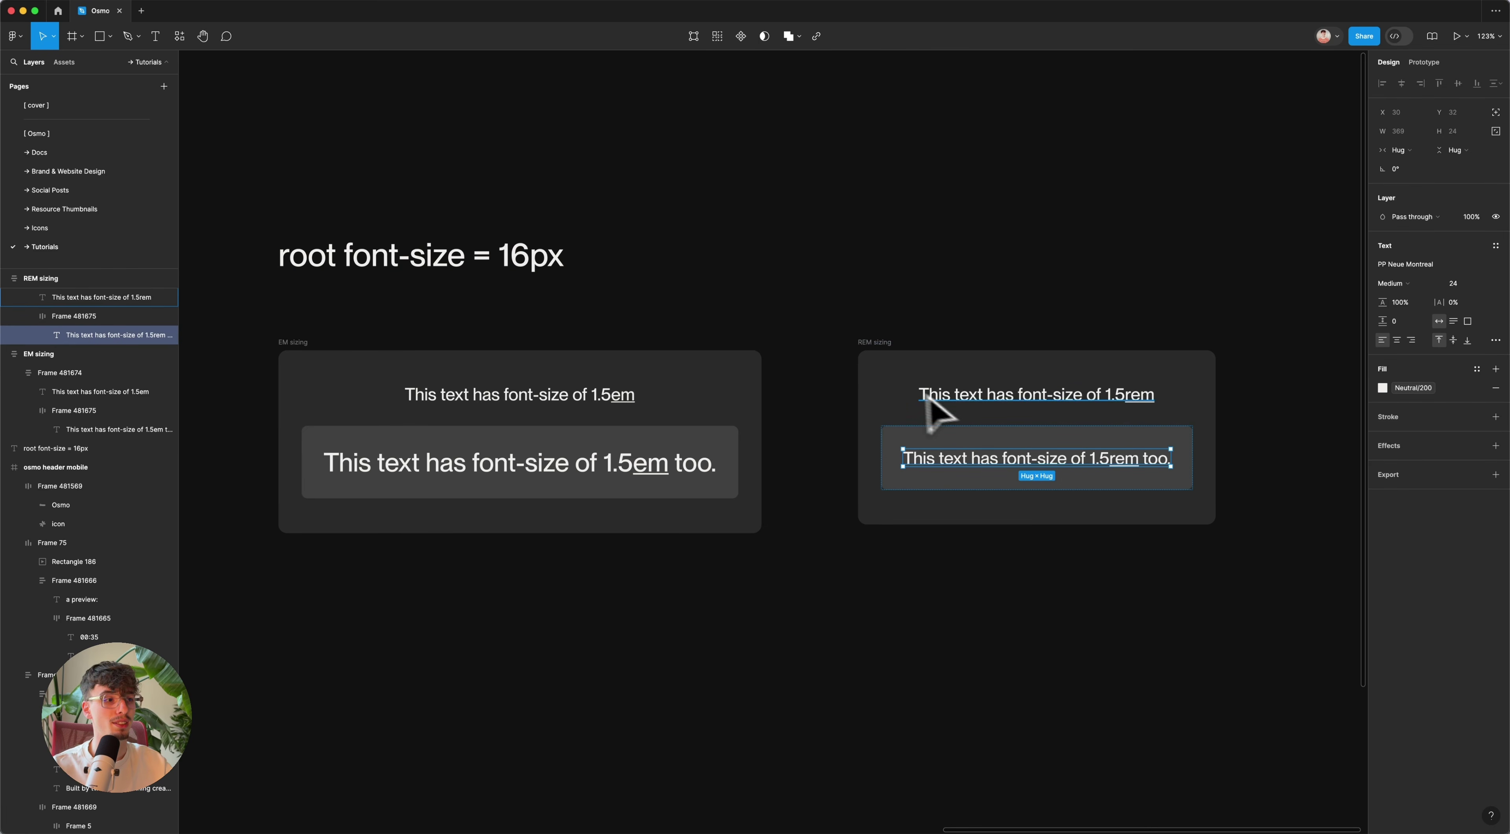
click(1070, 396)
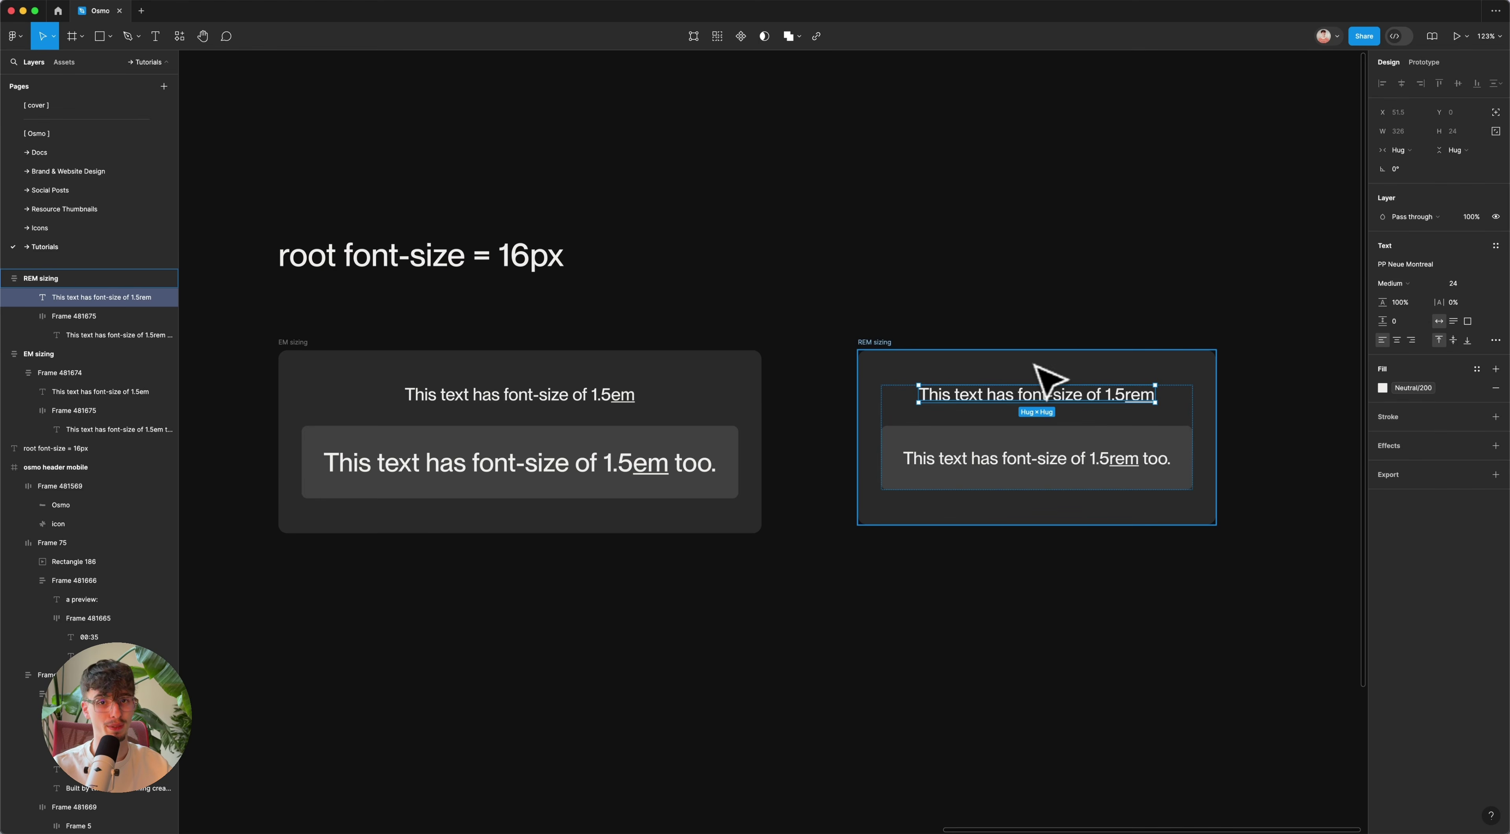
click(961, 265)
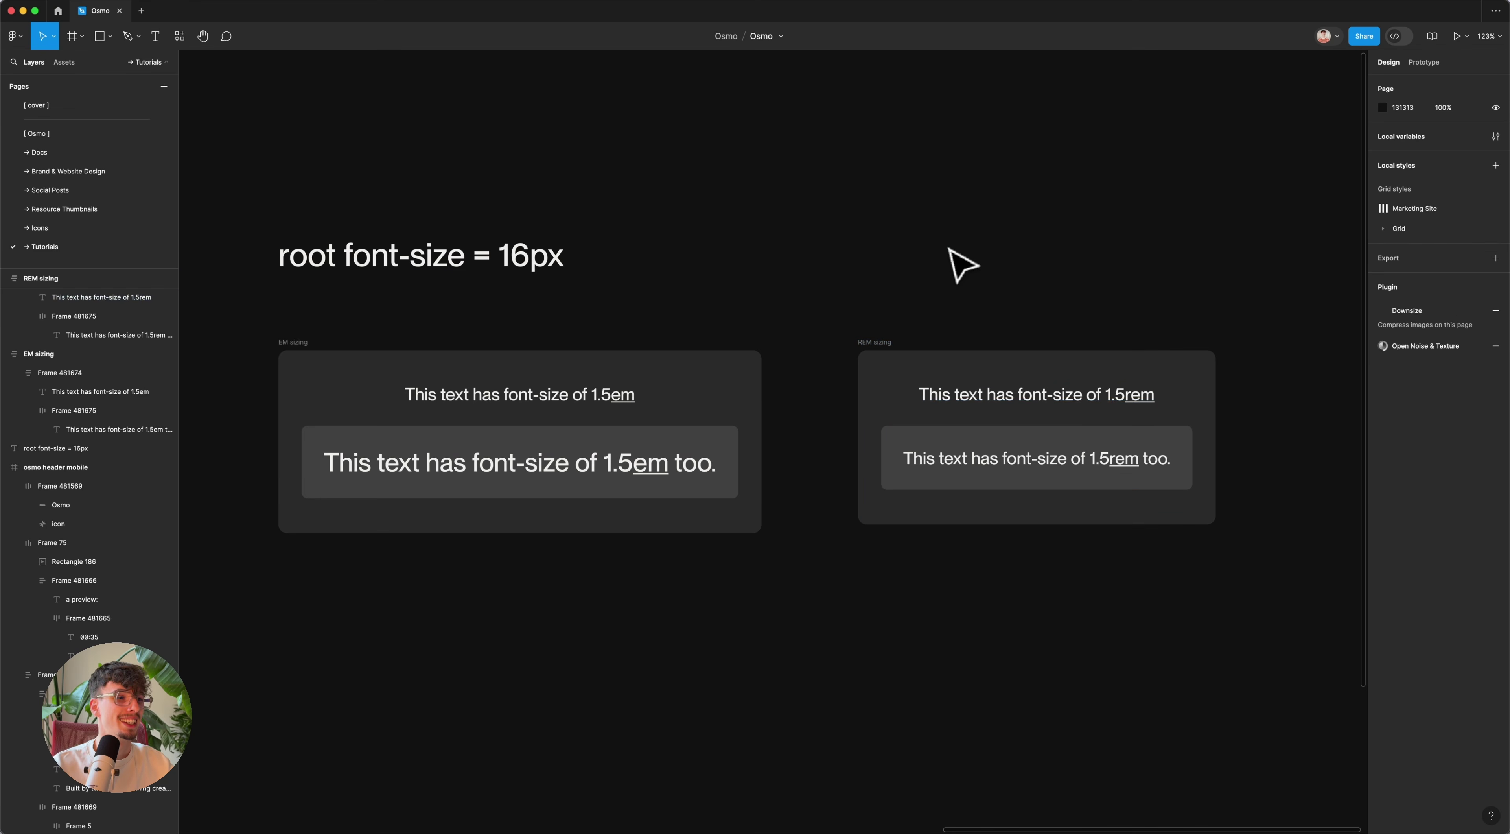
Step: Inspect the hero heading in the osmo header frame and check the width of its parent Frame 481670
scroll(889, 330, down, 3)
scroll(860, 500, down, 10)
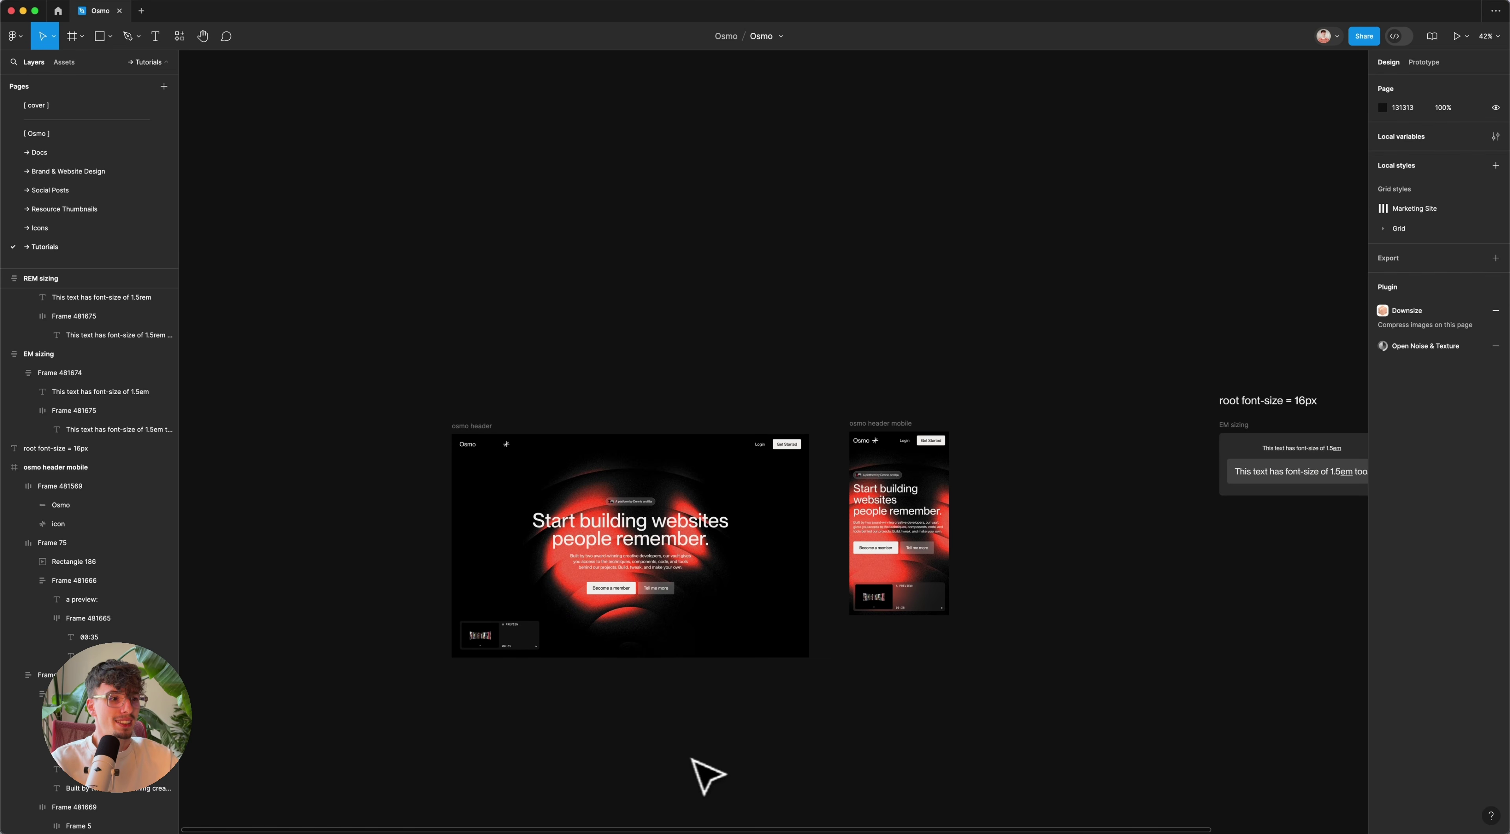
scroll(657, 738, up, 5)
scroll(625, 684, up, 3)
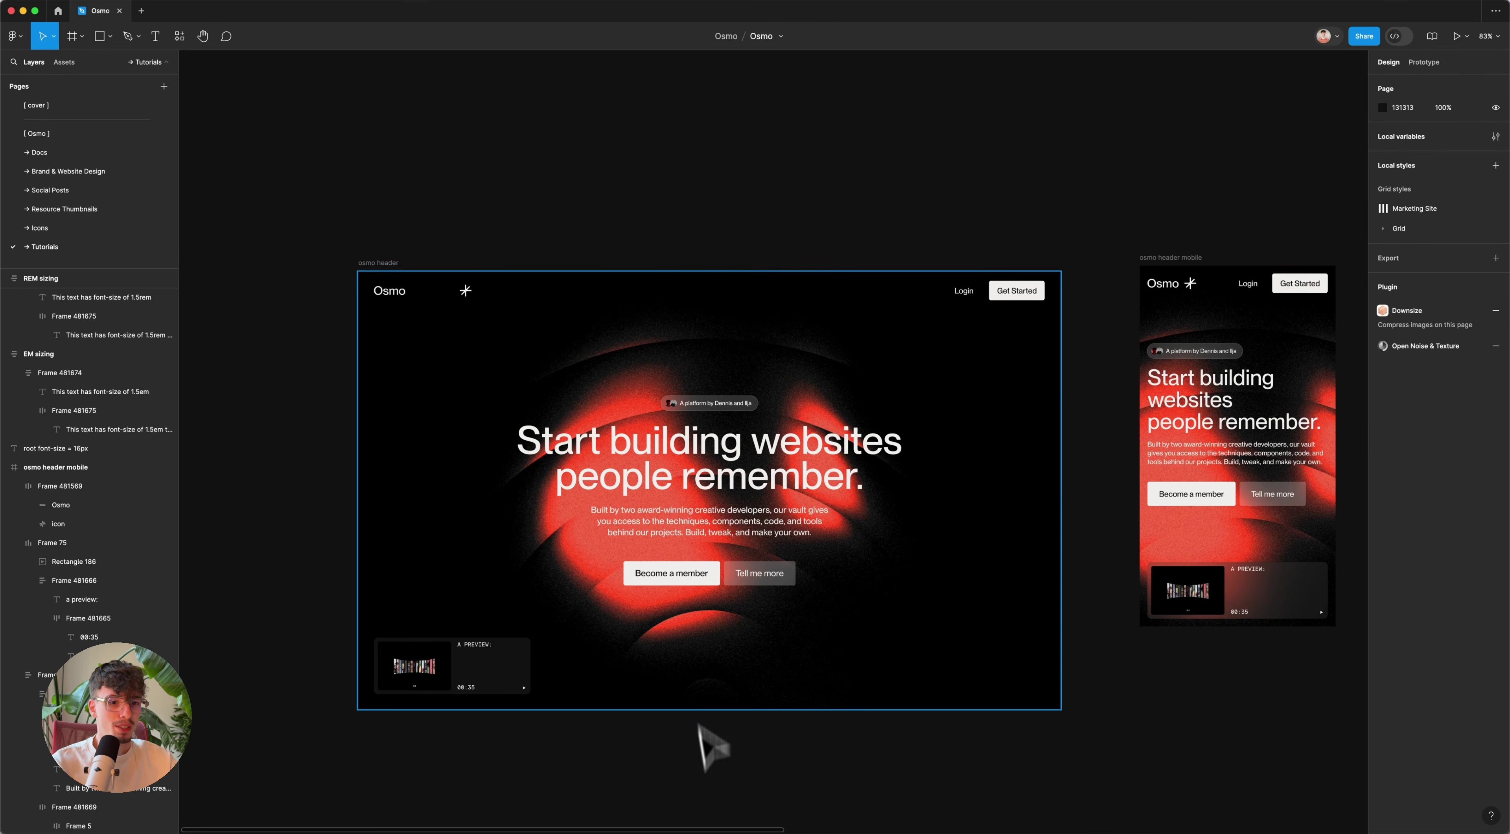
super+click(727, 446)
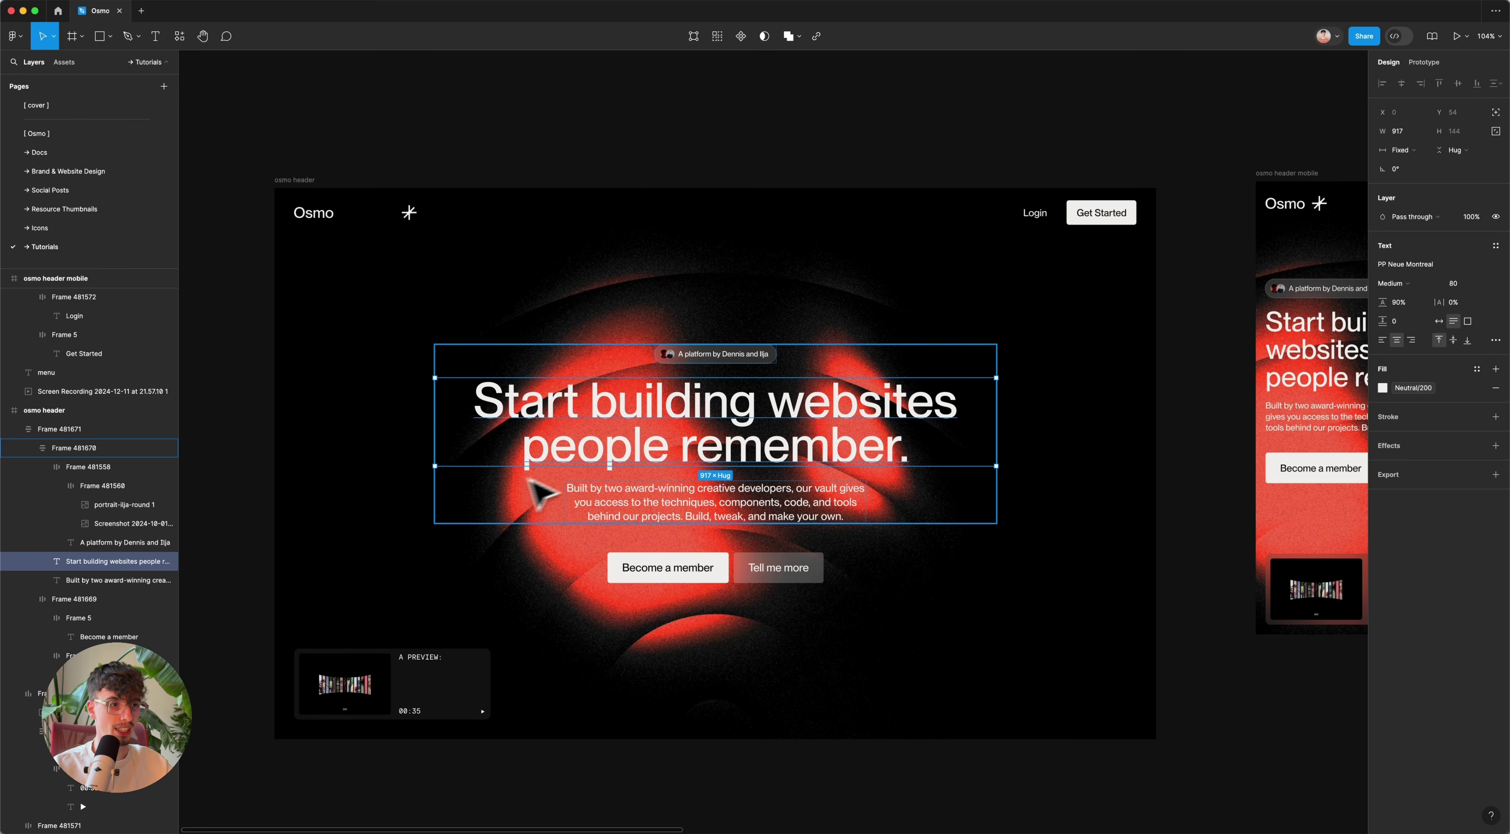
key(Escape)
click(29, 448)
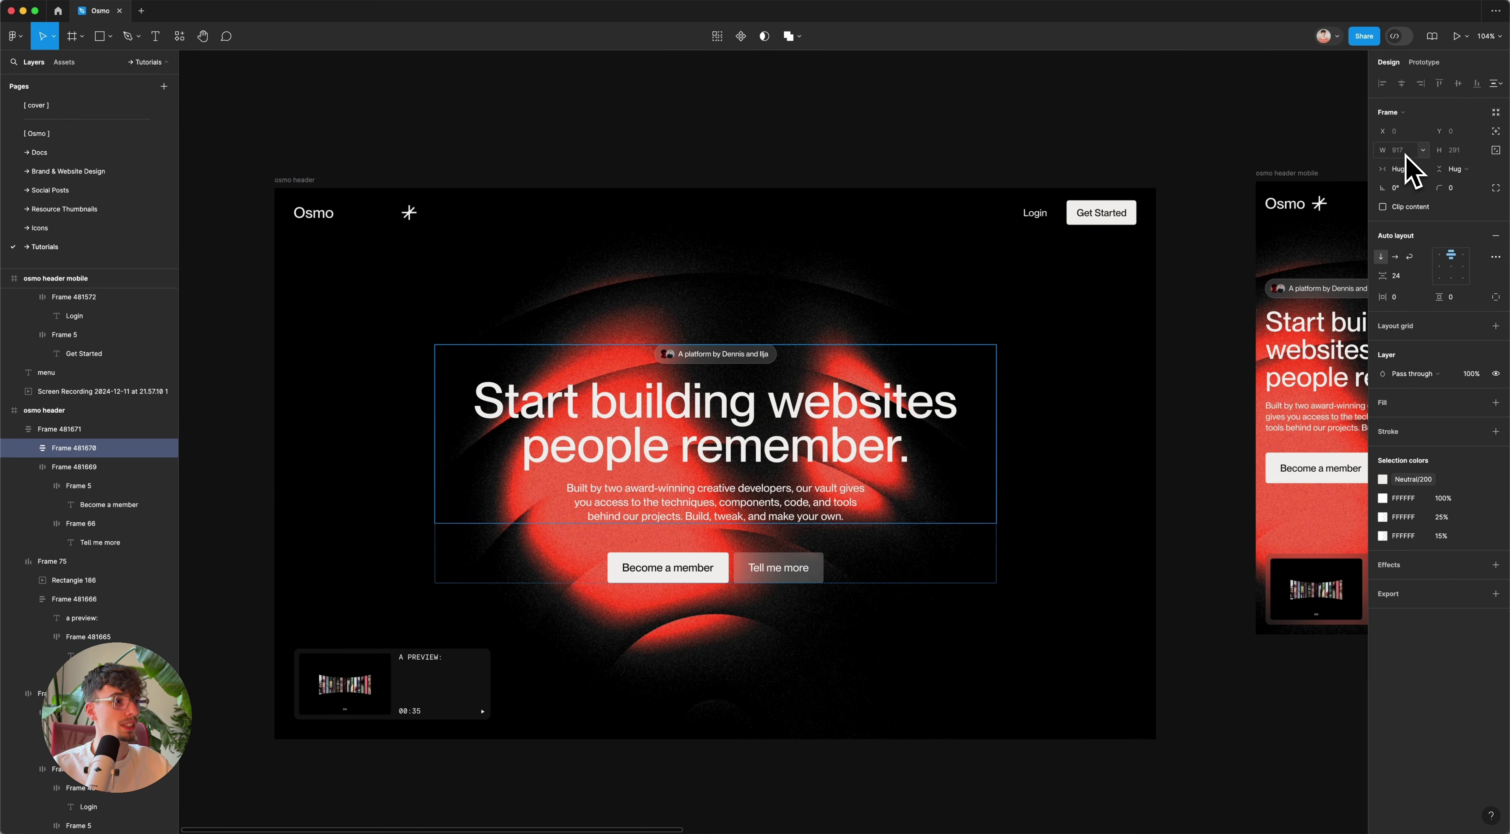
Step: Switch to Webflow and give hero-content a width of 100%, auto side margins and a maximum width of 57.3125em
mouse_move(707, 827)
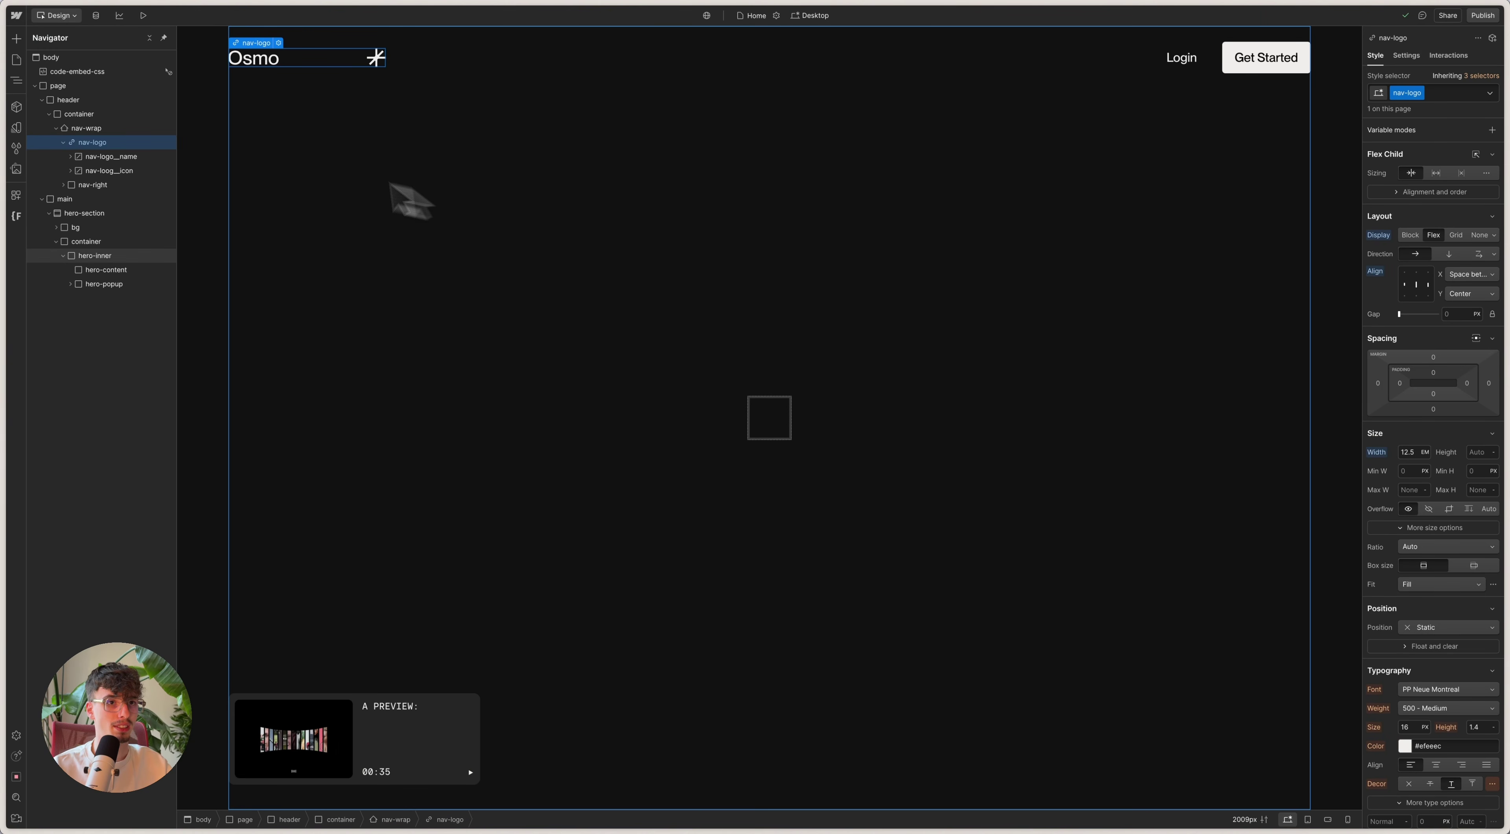
click(106, 269)
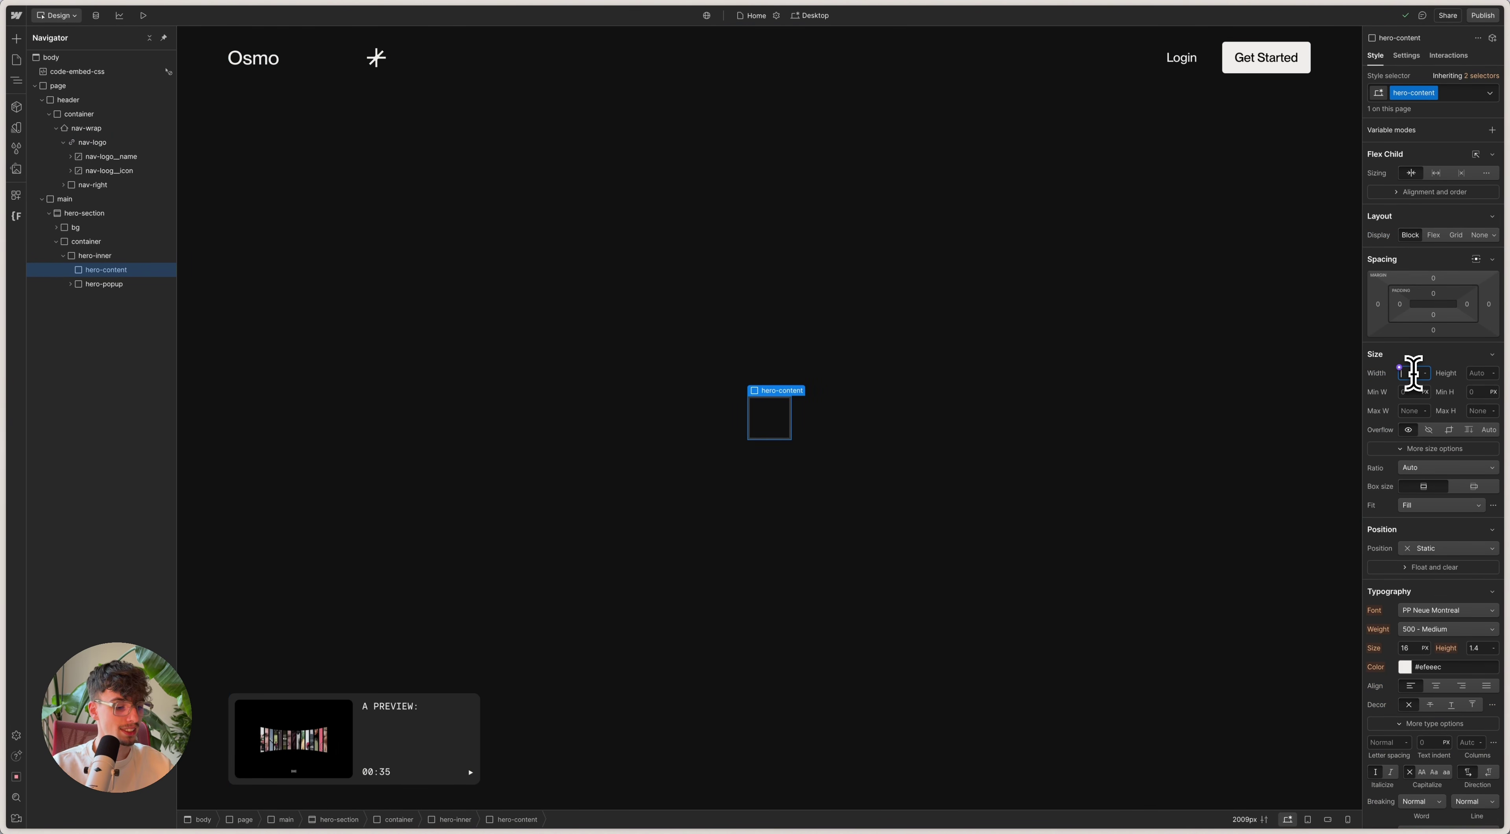
click(1413, 373)
text(100%)
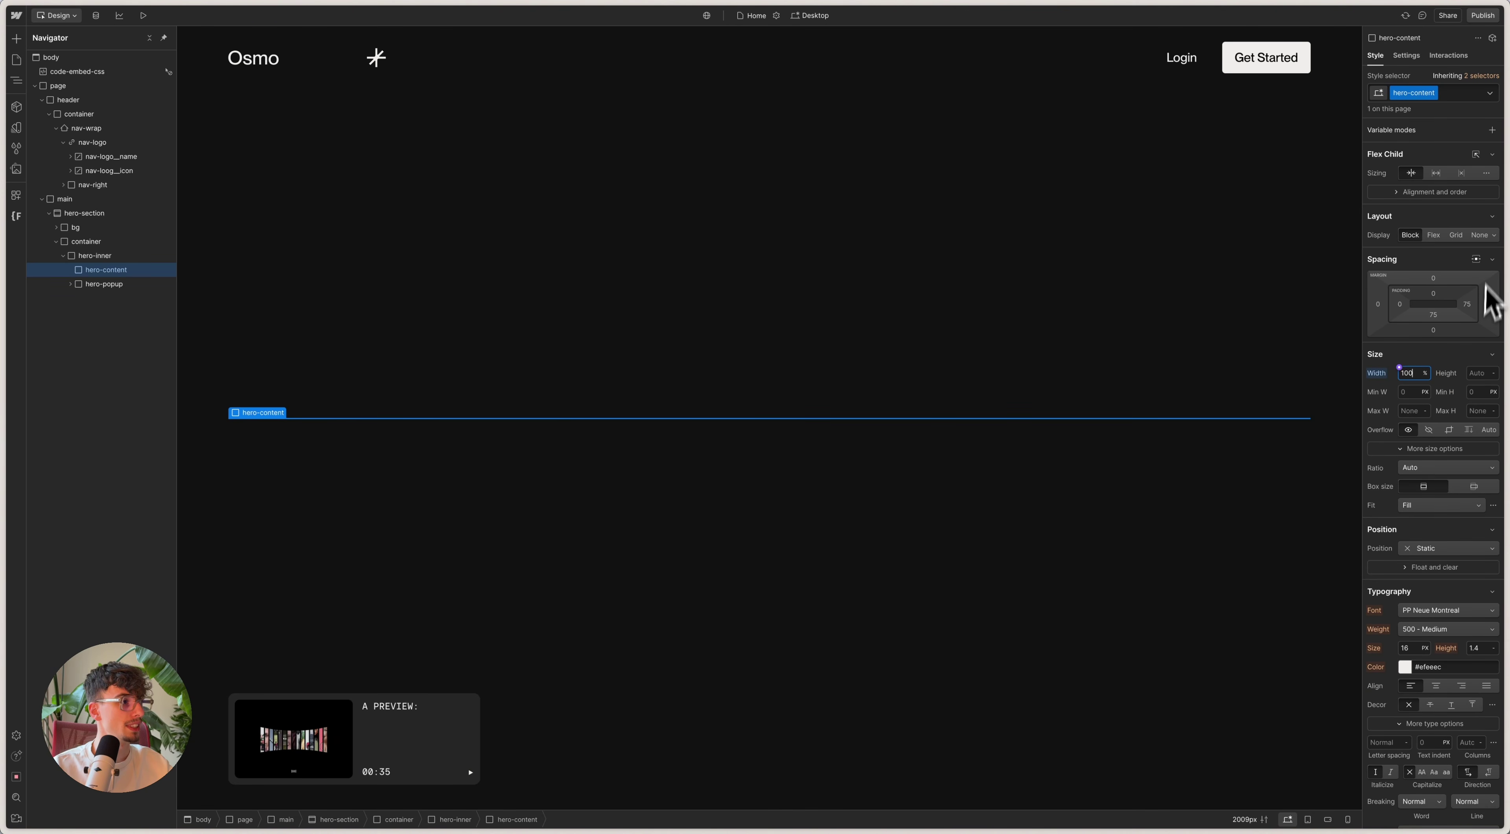
click(1410, 411)
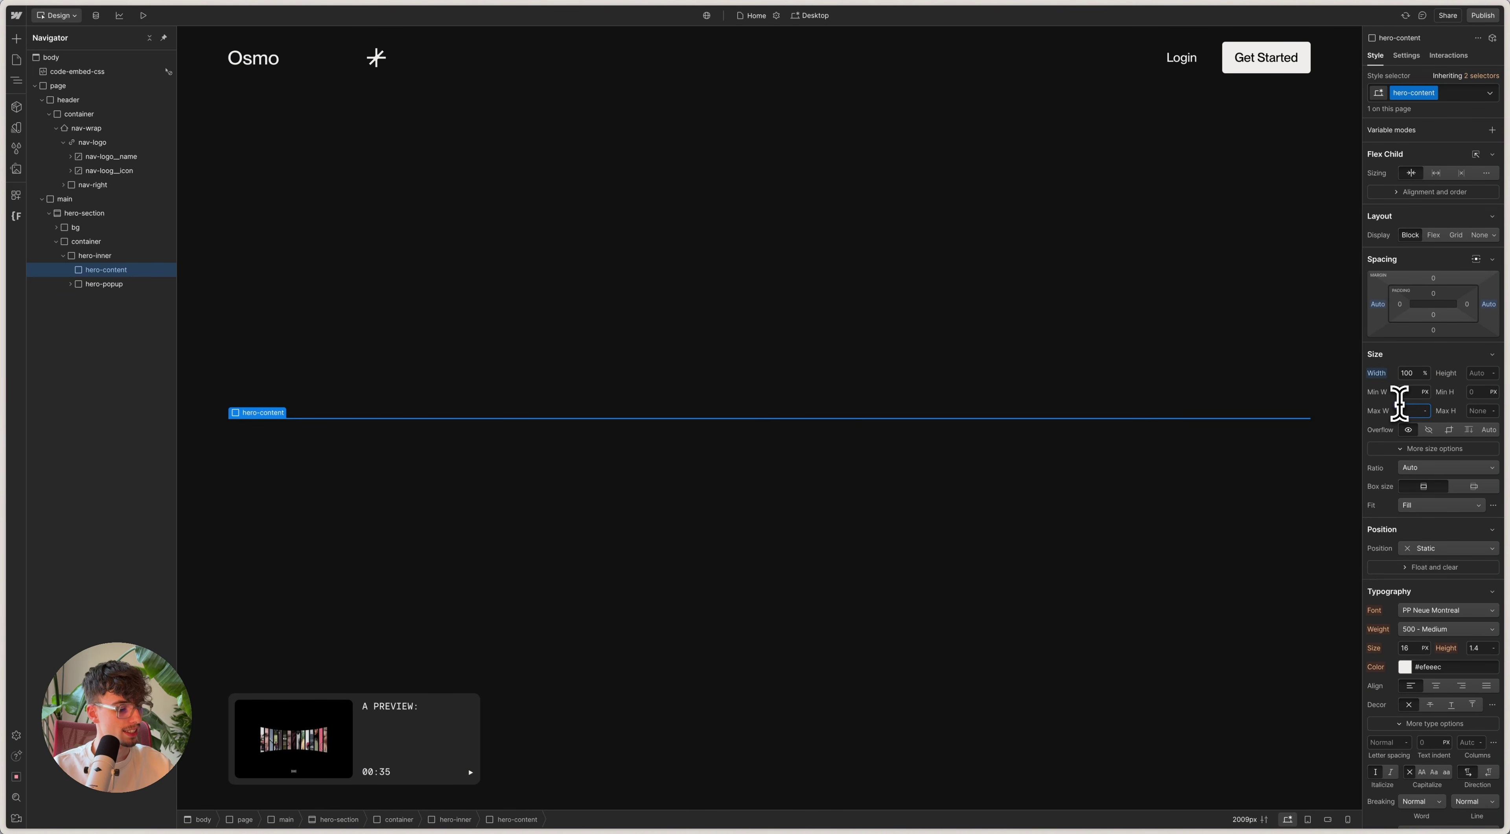
text(76.3125)
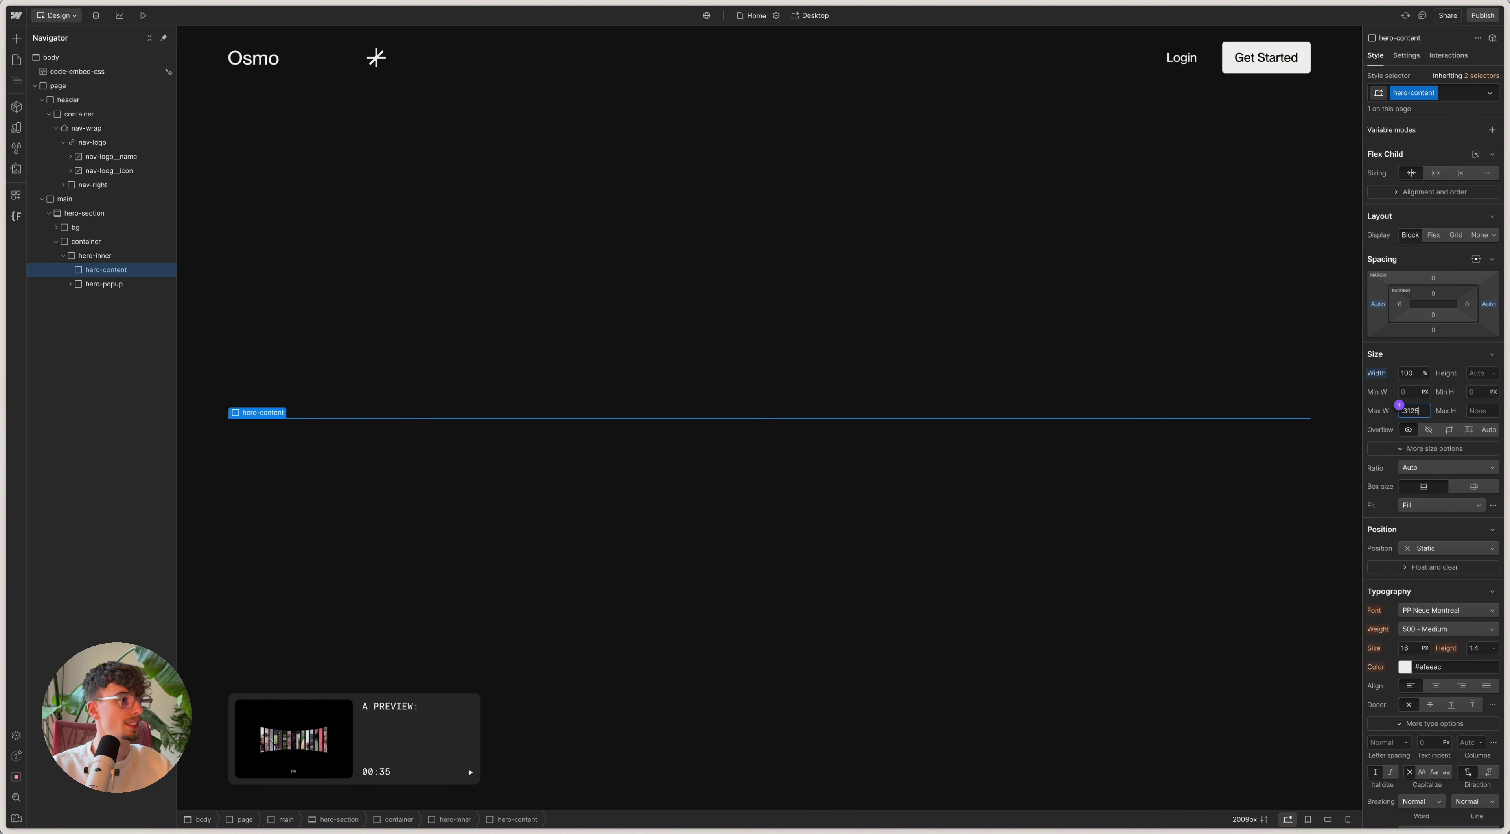
text(em)
key(Return)
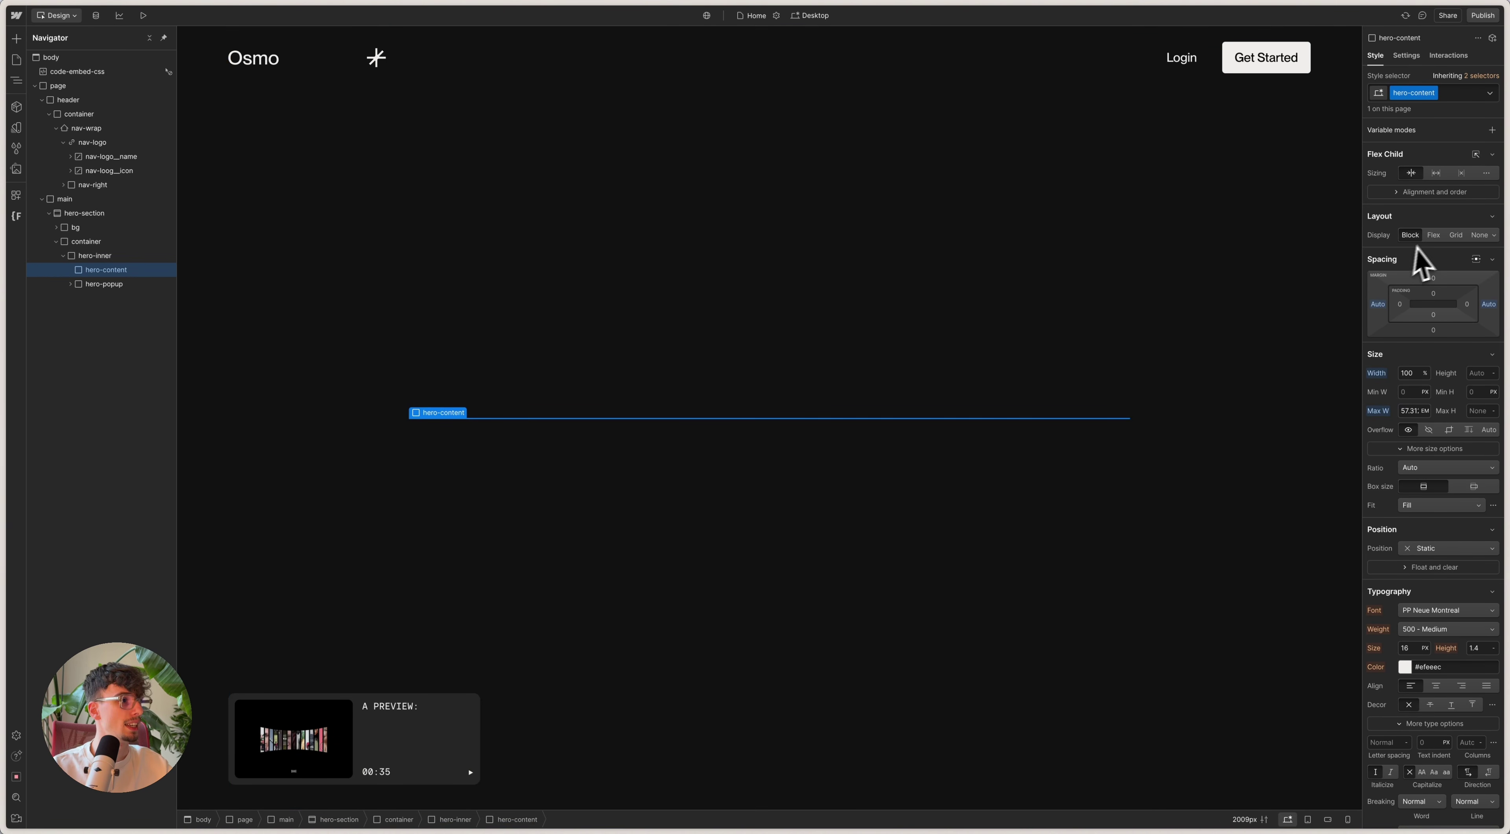
Step: Make hero-content a vertical flex layout, horizontally centered and top-aligned, with a 3em gap, checking the spacing in Figma
click(1434, 235)
click(1447, 256)
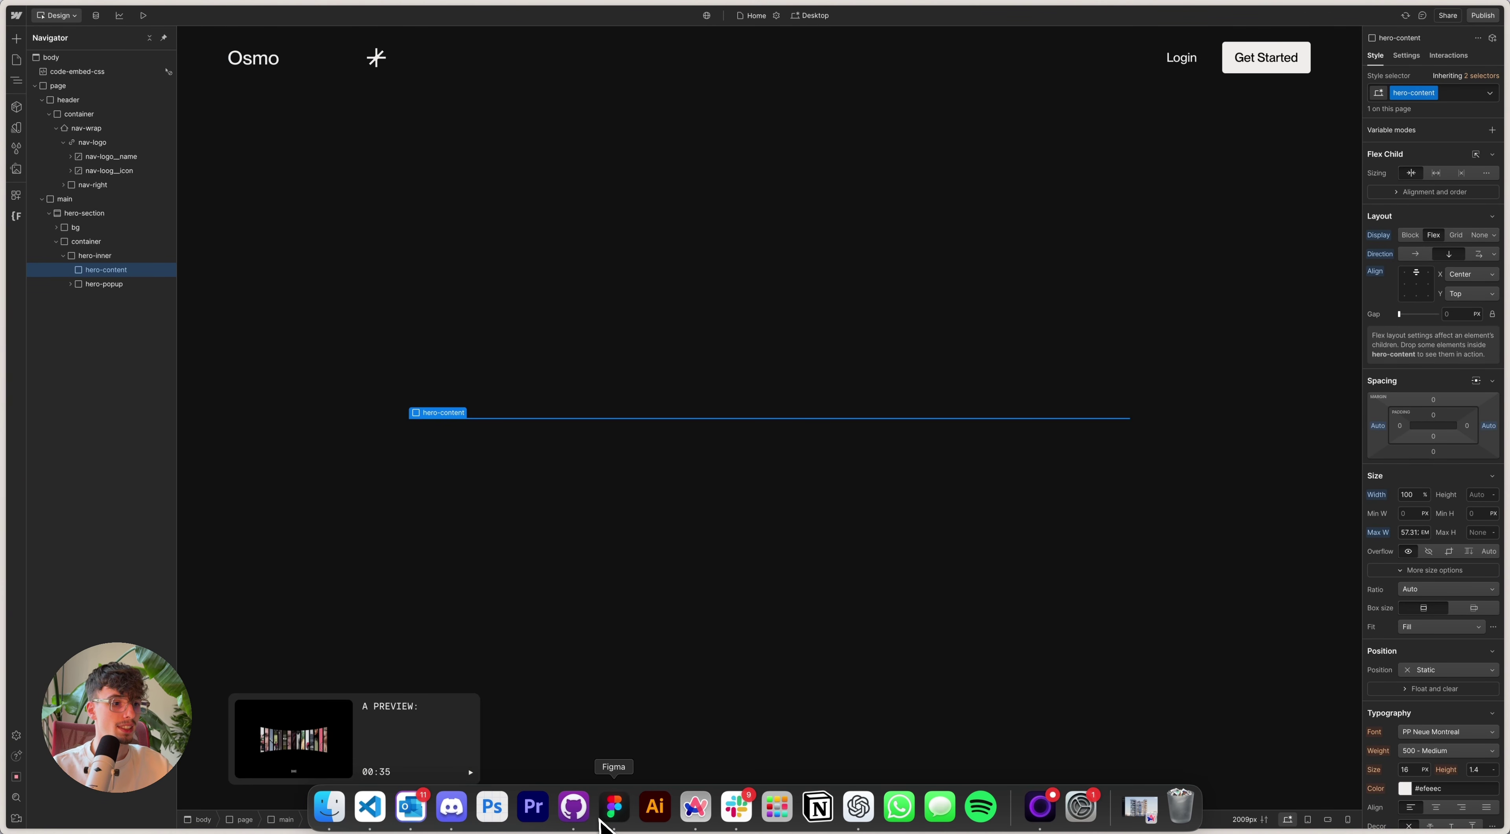
click(611, 810)
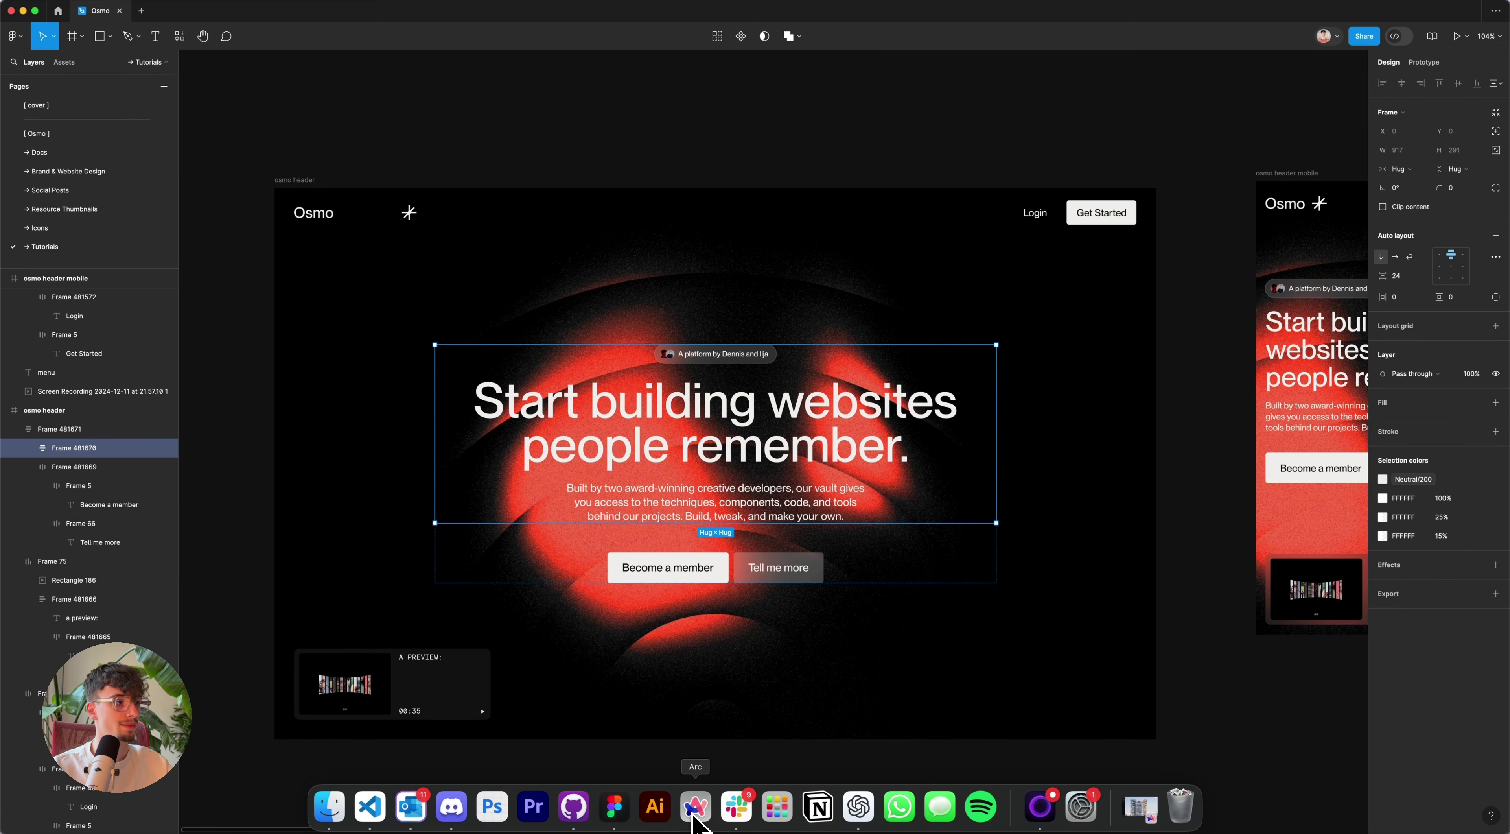
click(692, 805)
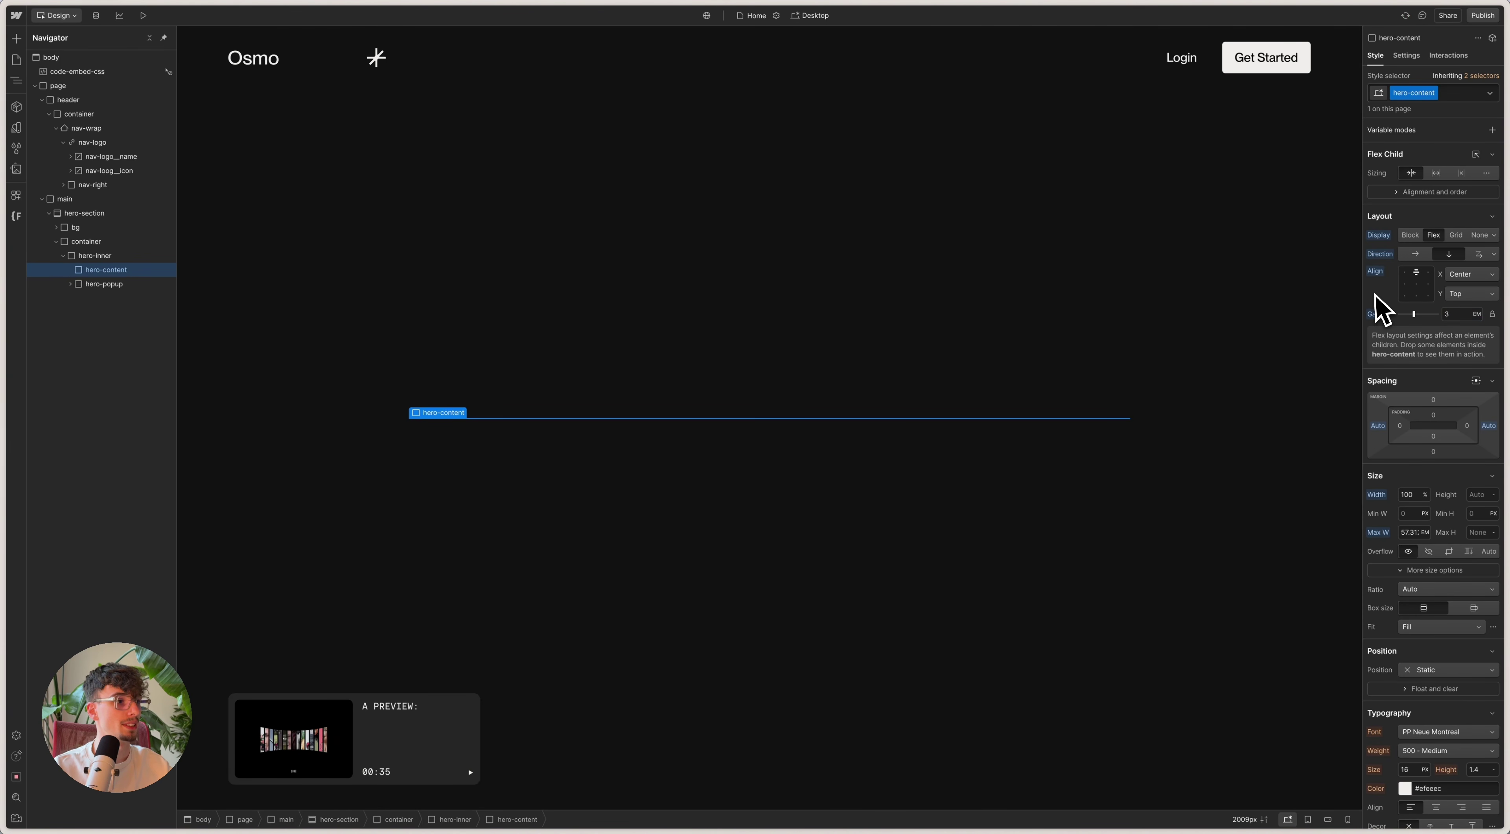
Step: Add a div block inside hero-content and give it the class hero-content__top
key(super+e)
text(div)
key(Return)
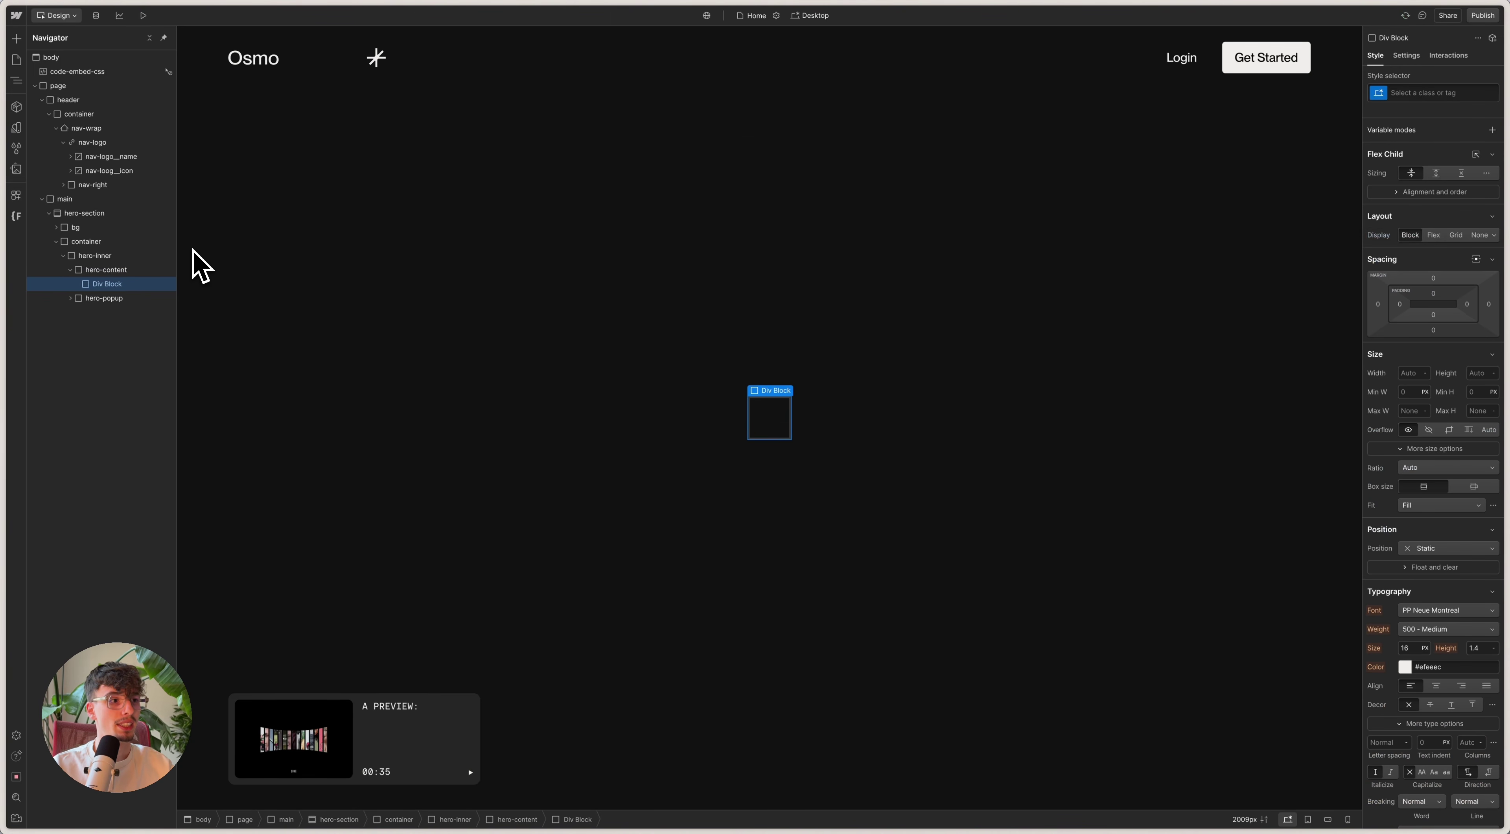
key(super+Return)
text(hero-)
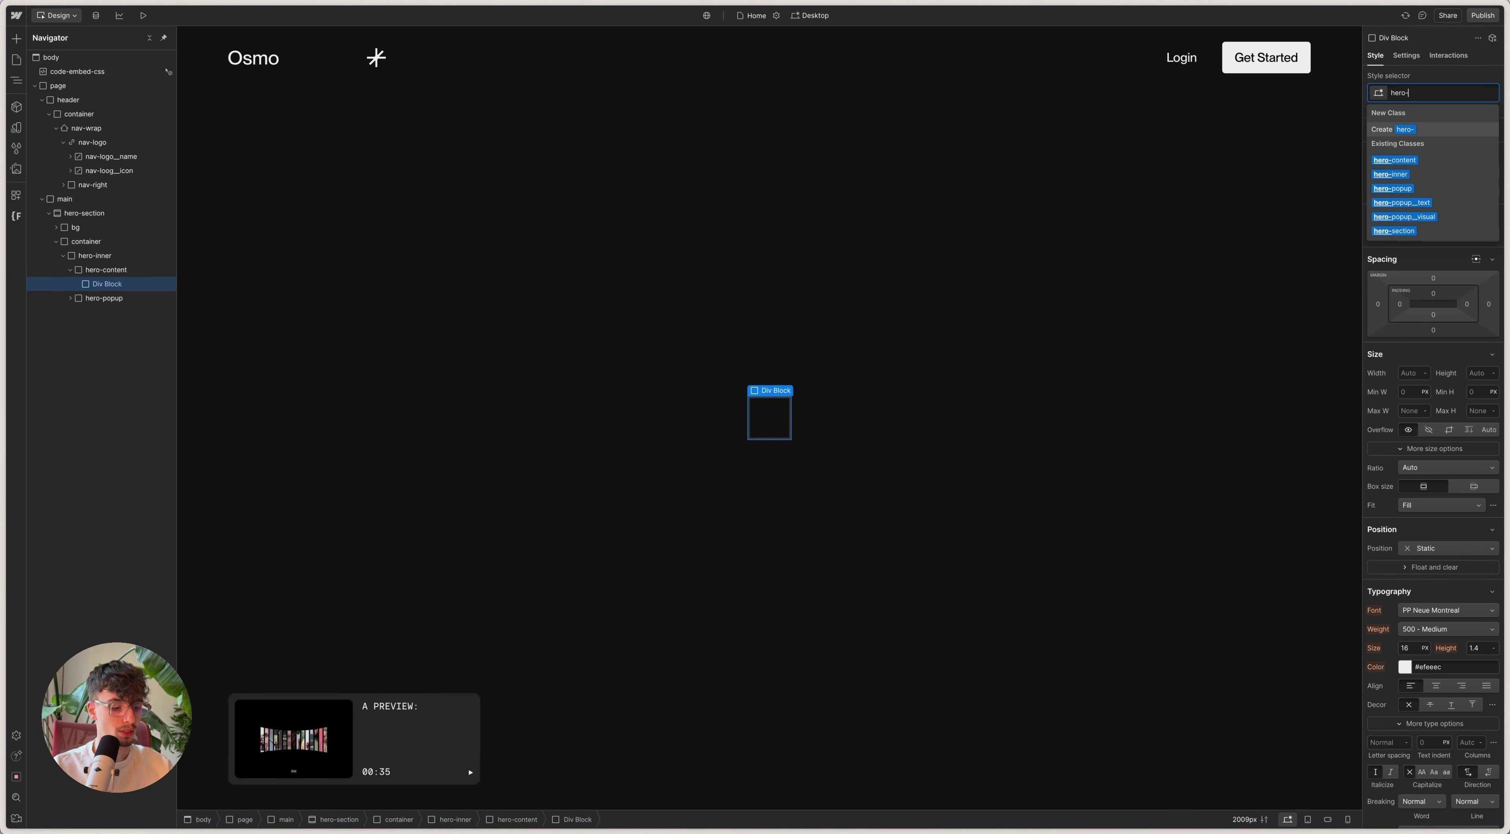
text(contn)
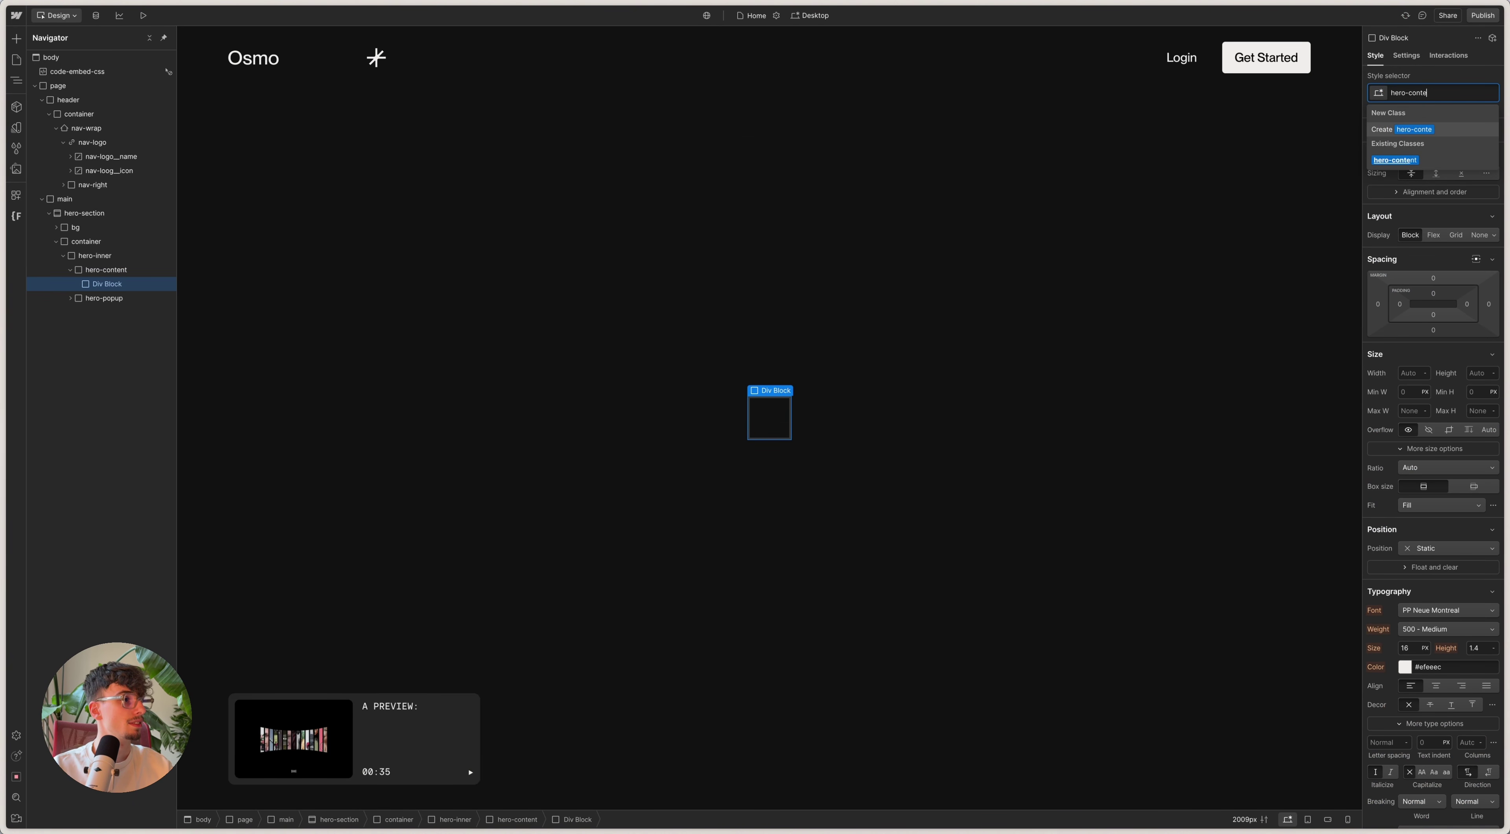
text(nt__top)
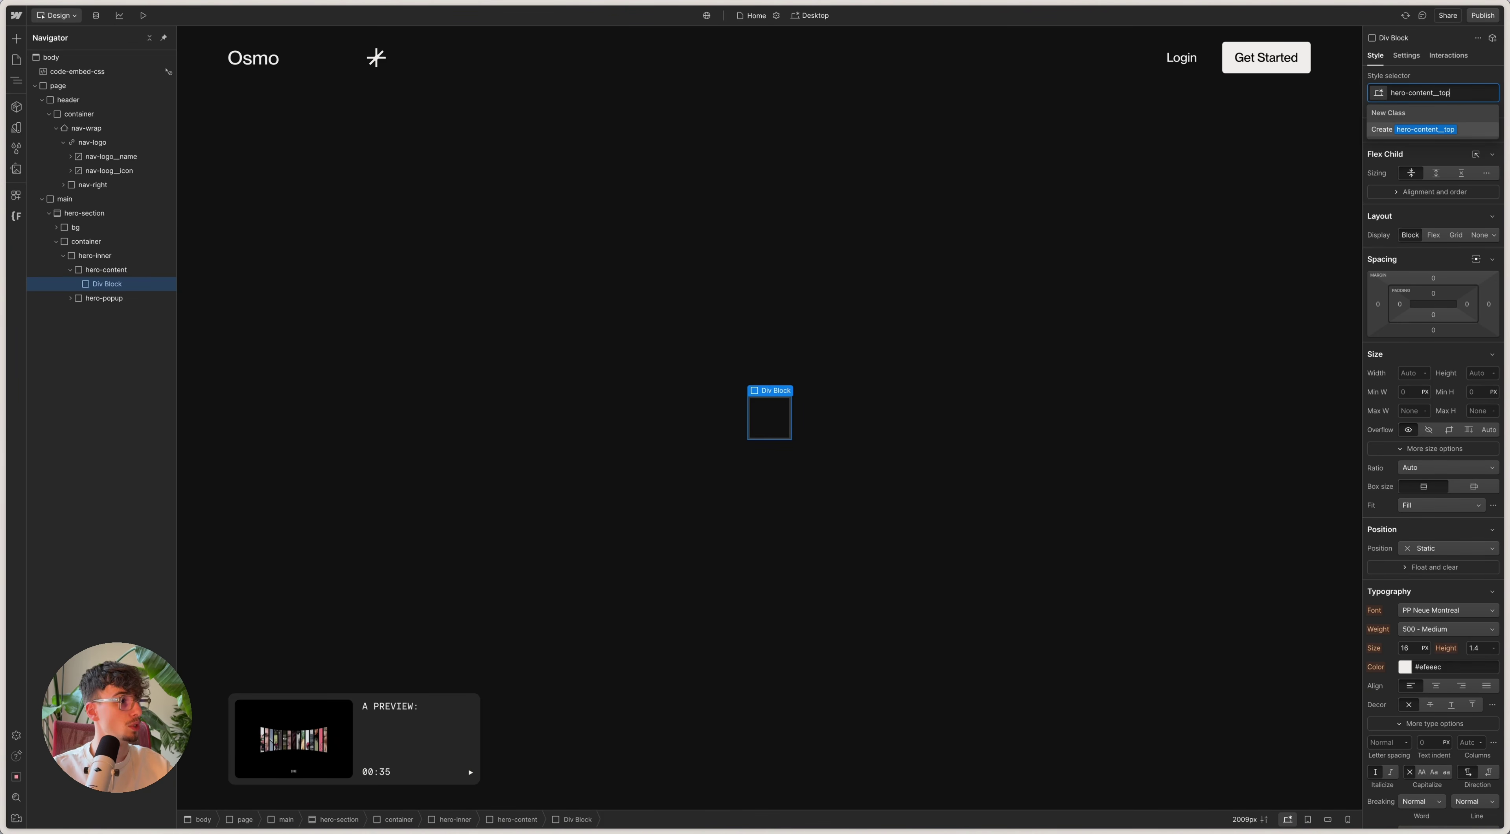
key(Return)
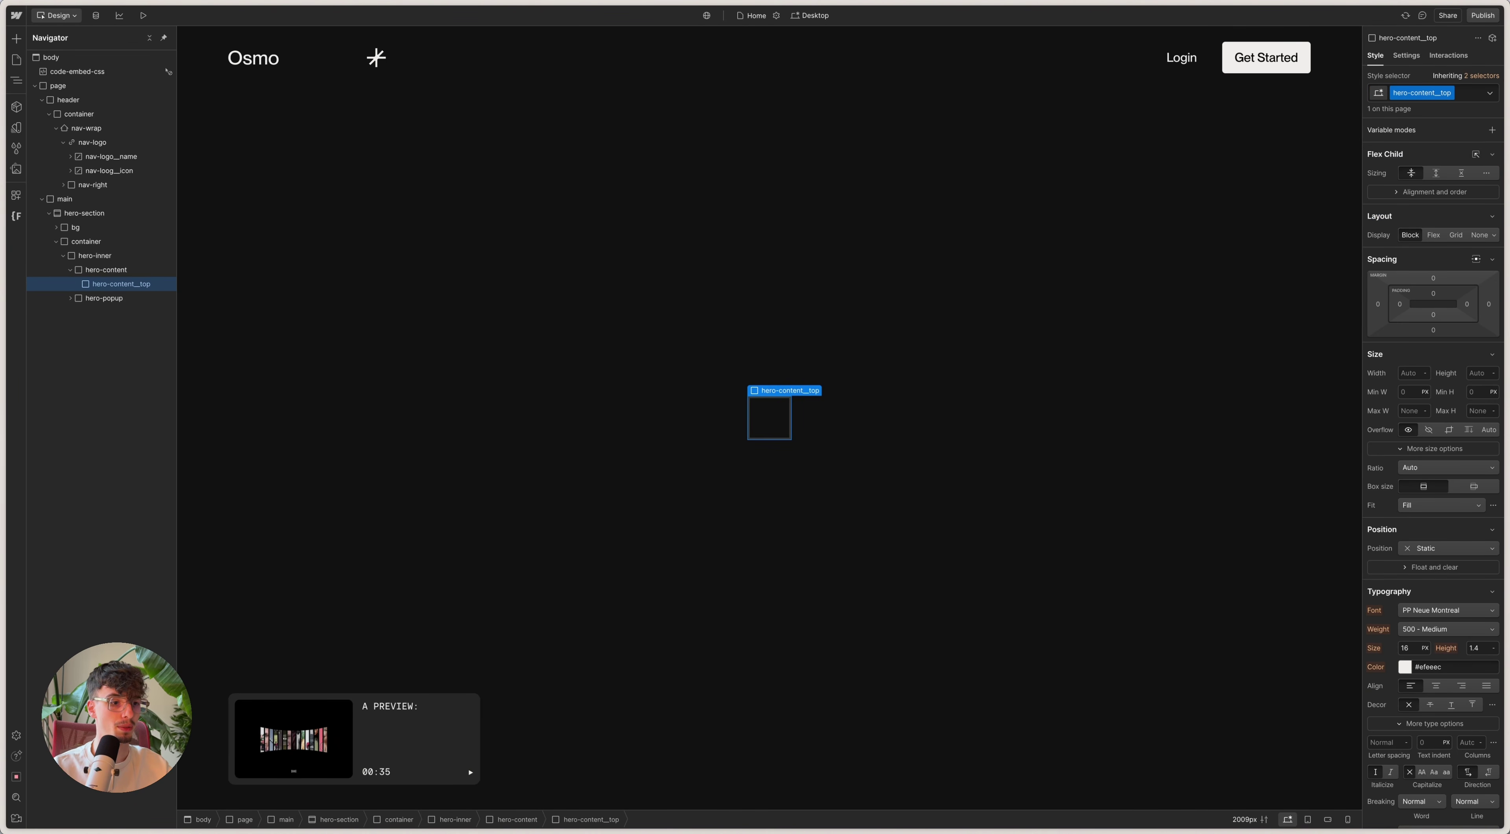
Step: Switch to Figma and check the top content frame's spacing and the hero heading's font size and line height
click(581, 812)
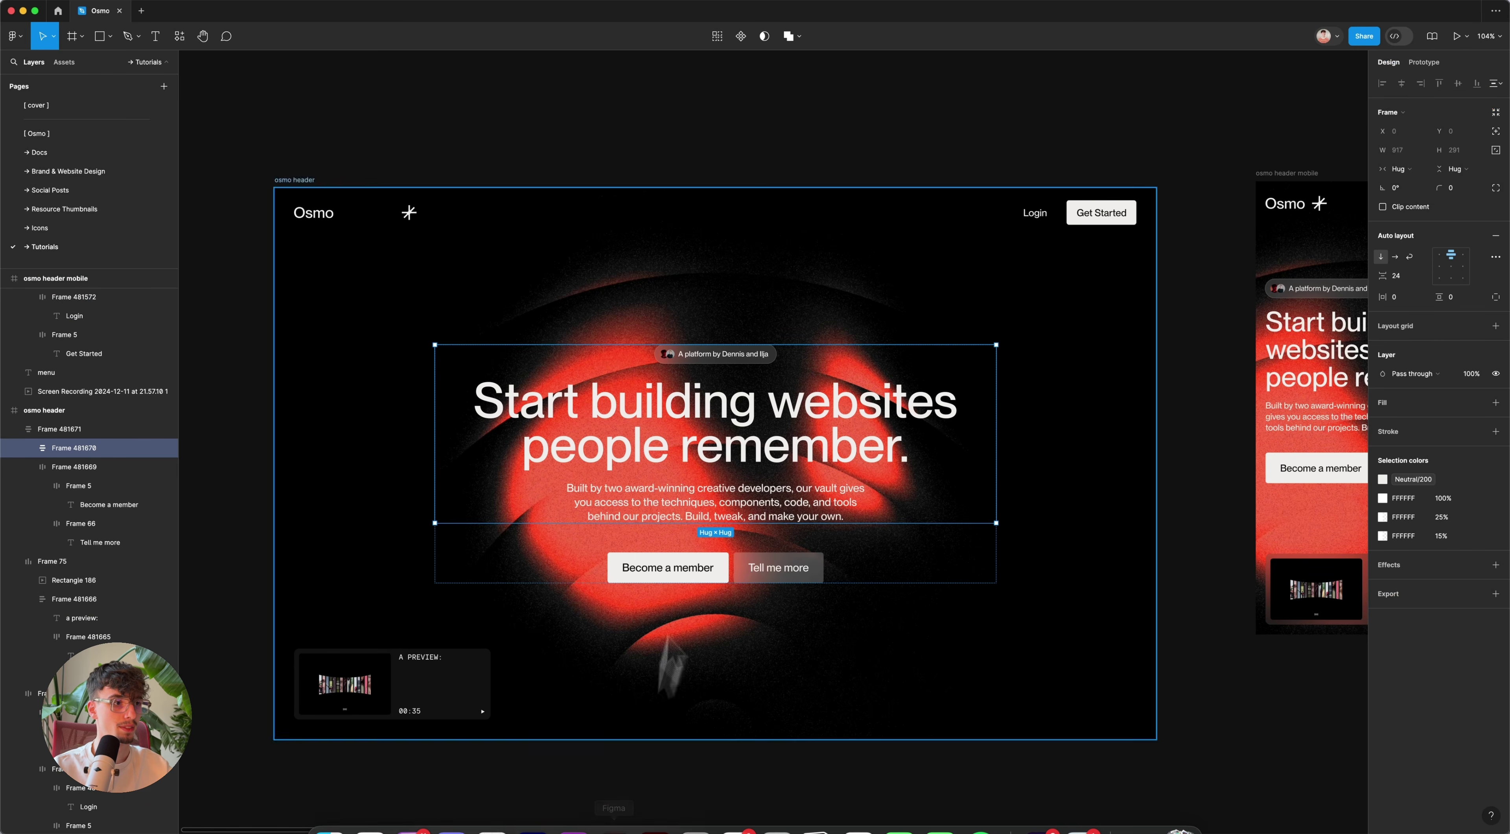
scroll(733, 423, up, 5)
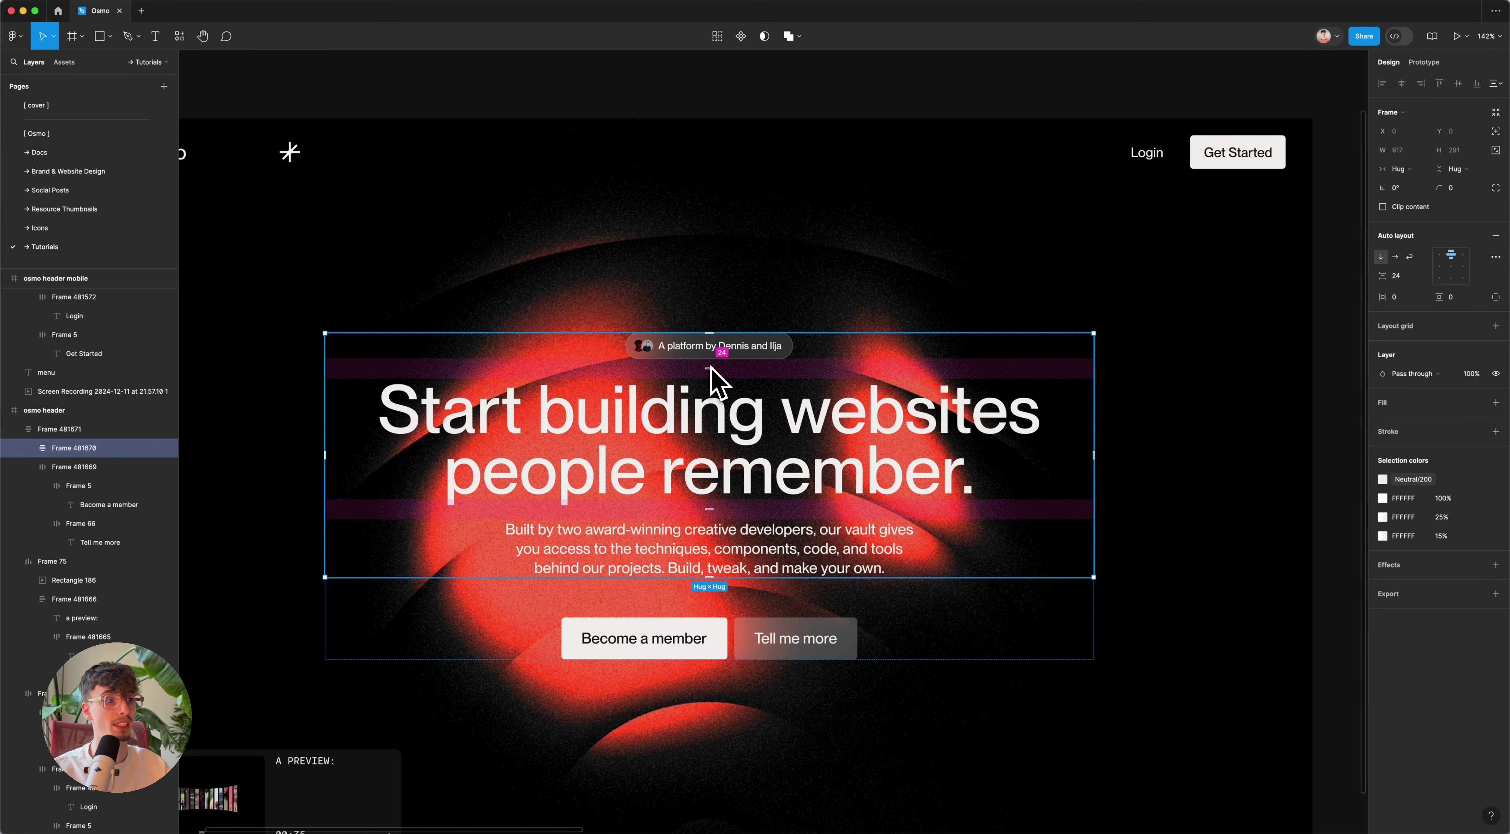
click(725, 473)
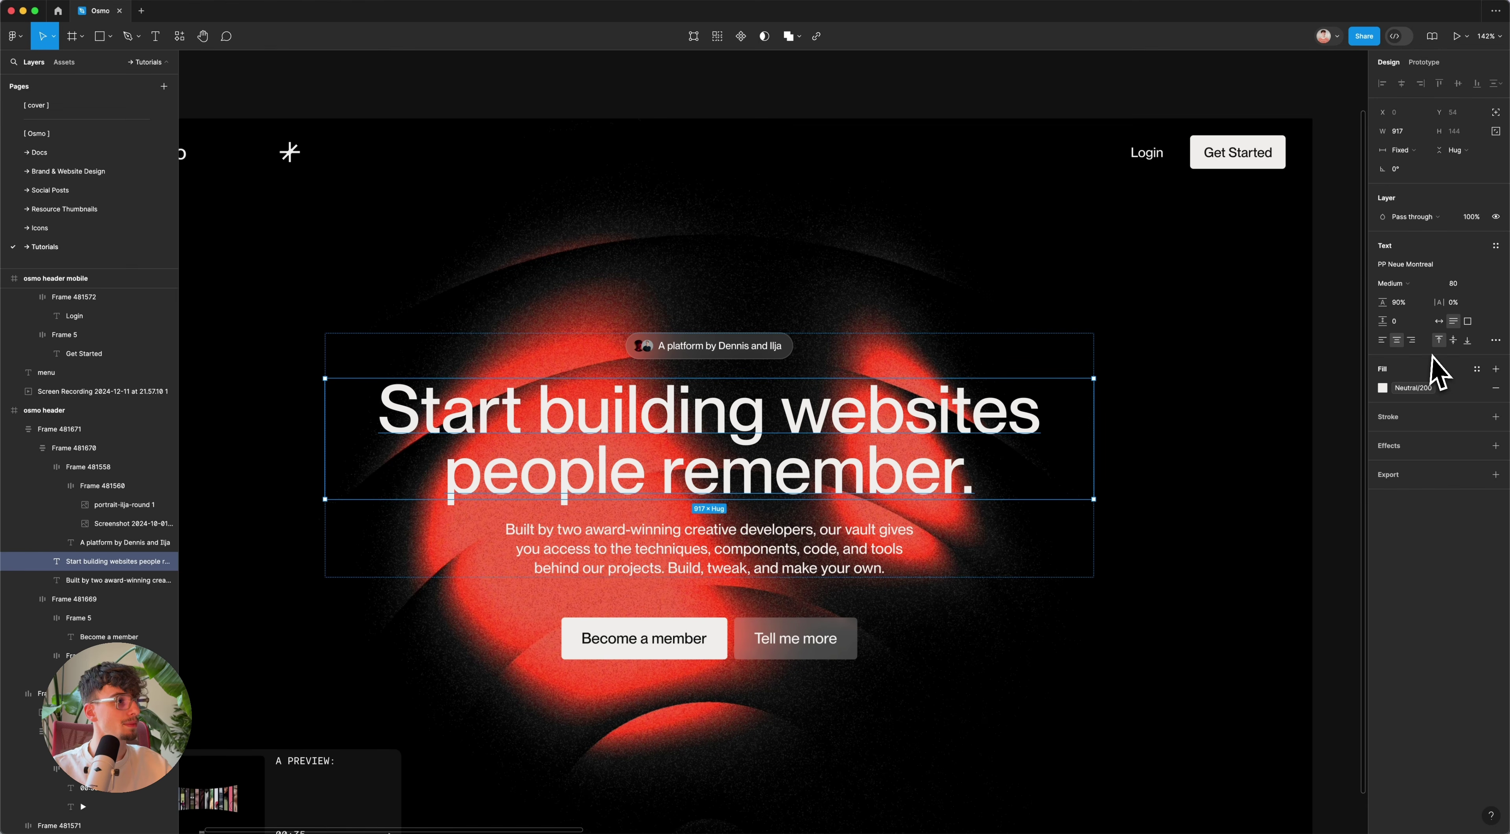
Step: Return to Webflow and add an H1 heading inside hero-content__top
mouse_move(740, 829)
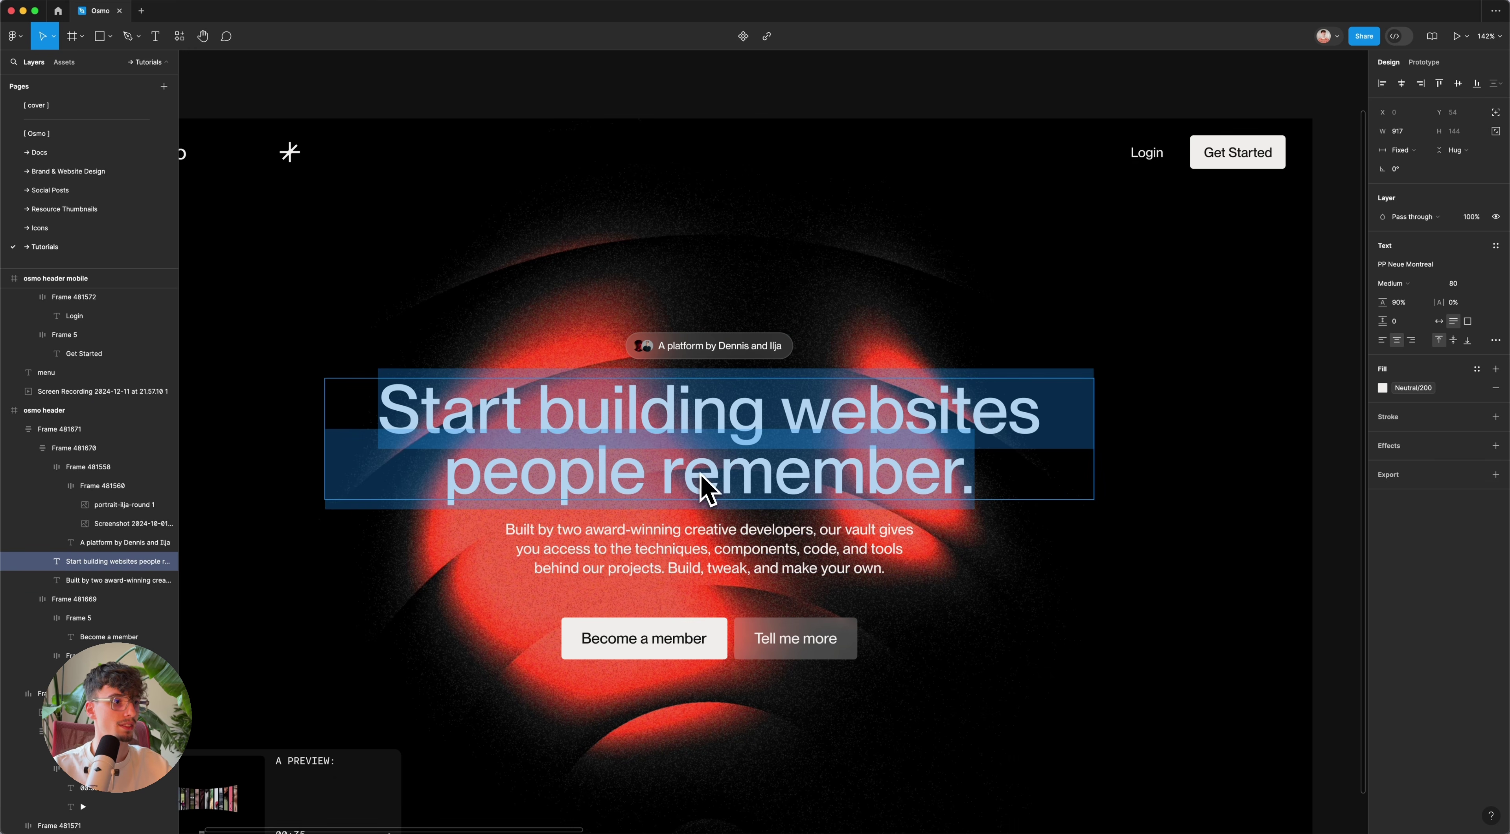
click(687, 820)
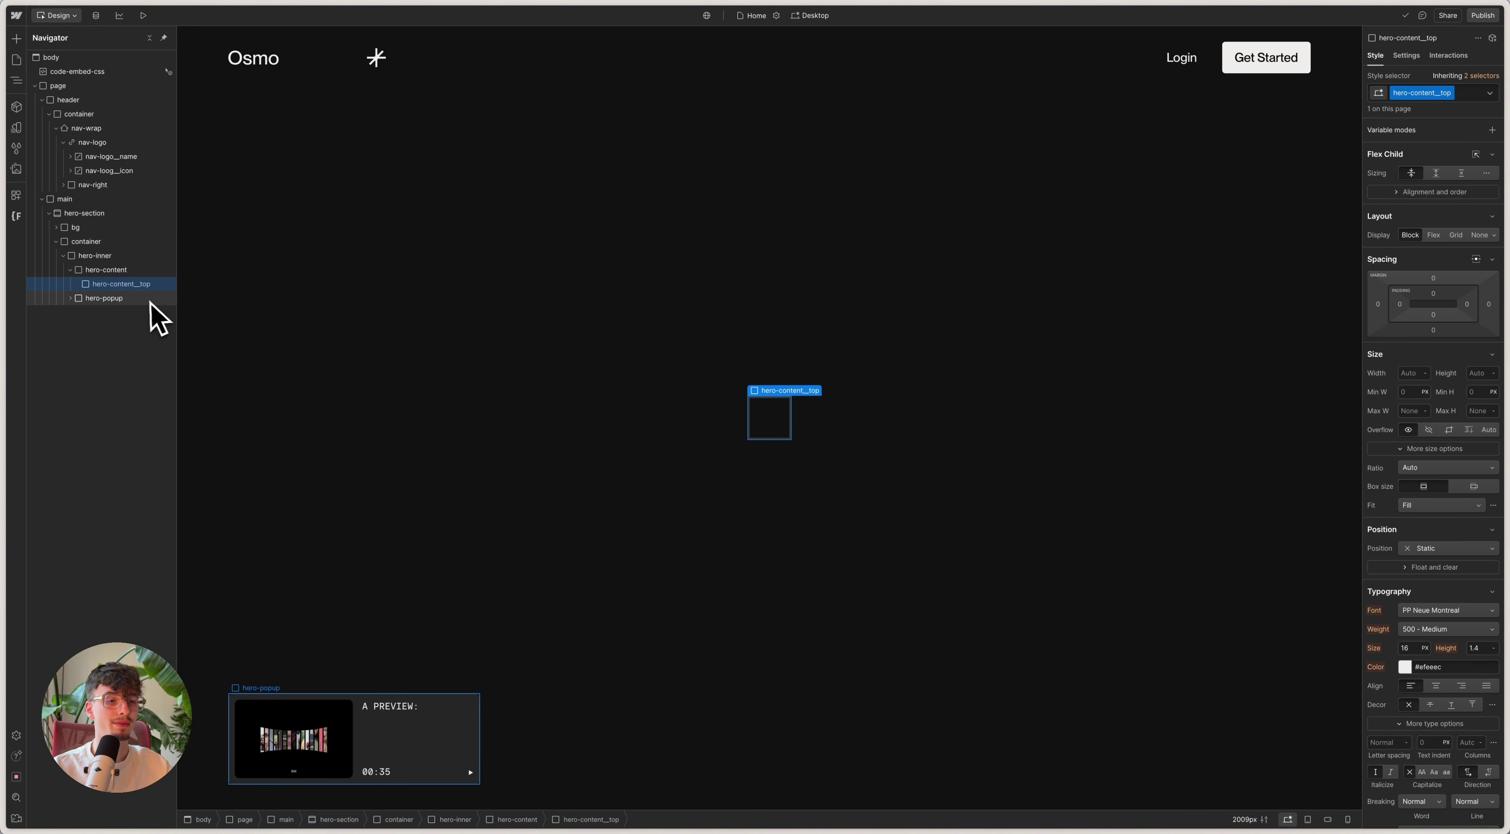
key(super+e)
text(H1)
key(Return)
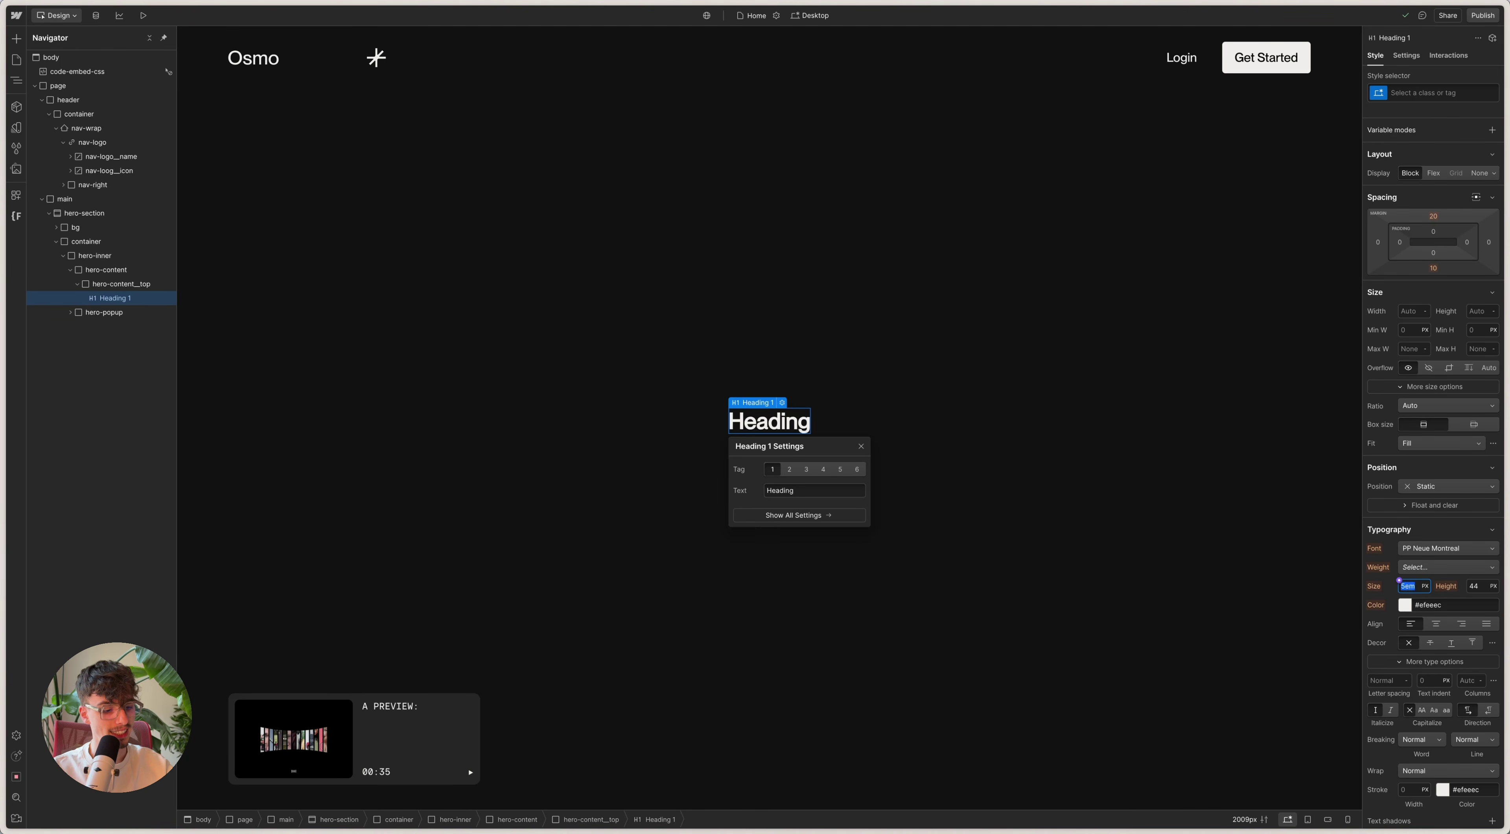
Step: Set the H1 heading's font size to 5em and its line height to 0.9
key(Return)
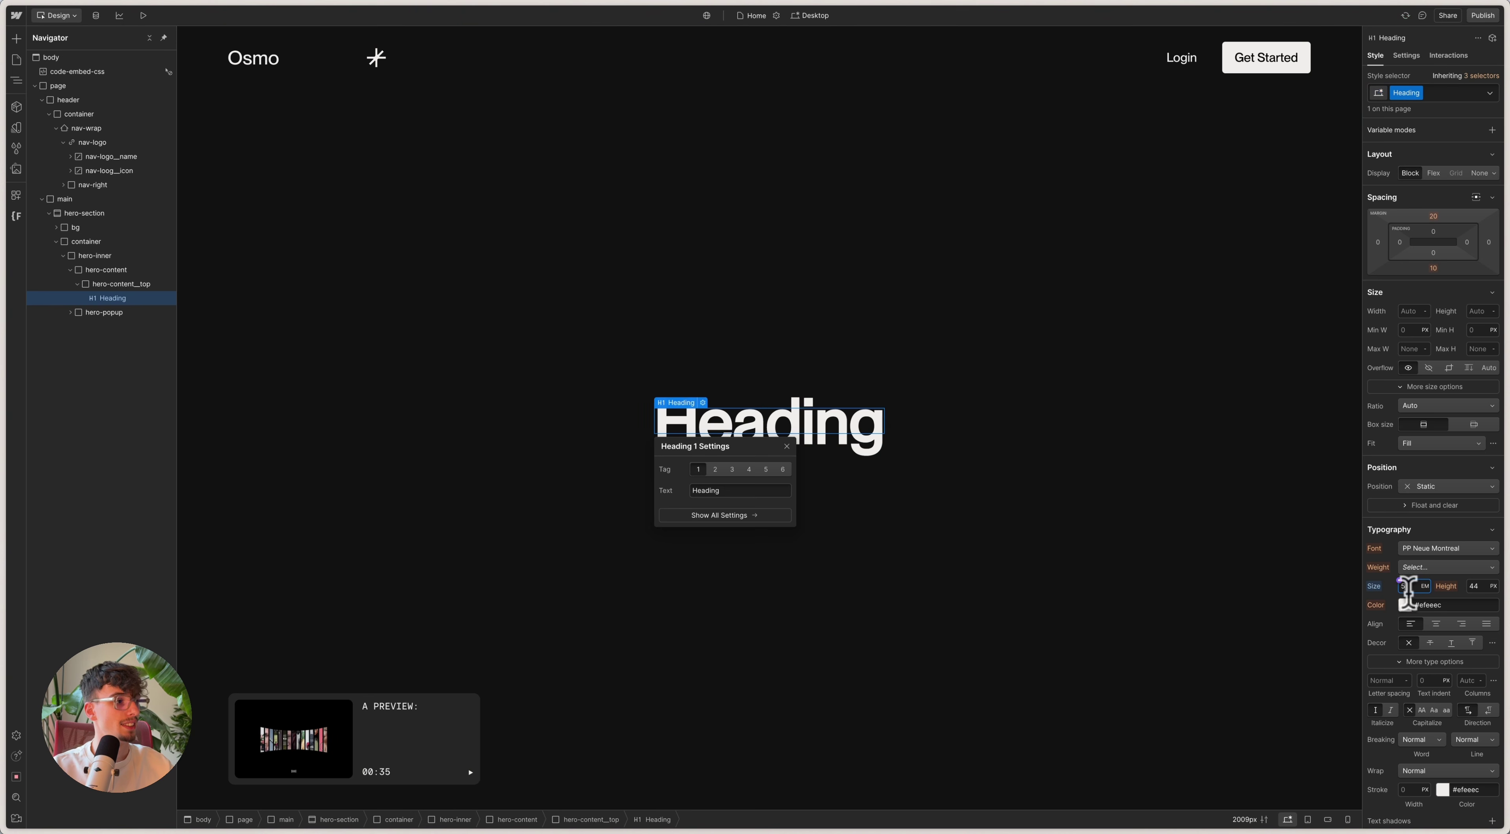
click(1475, 586)
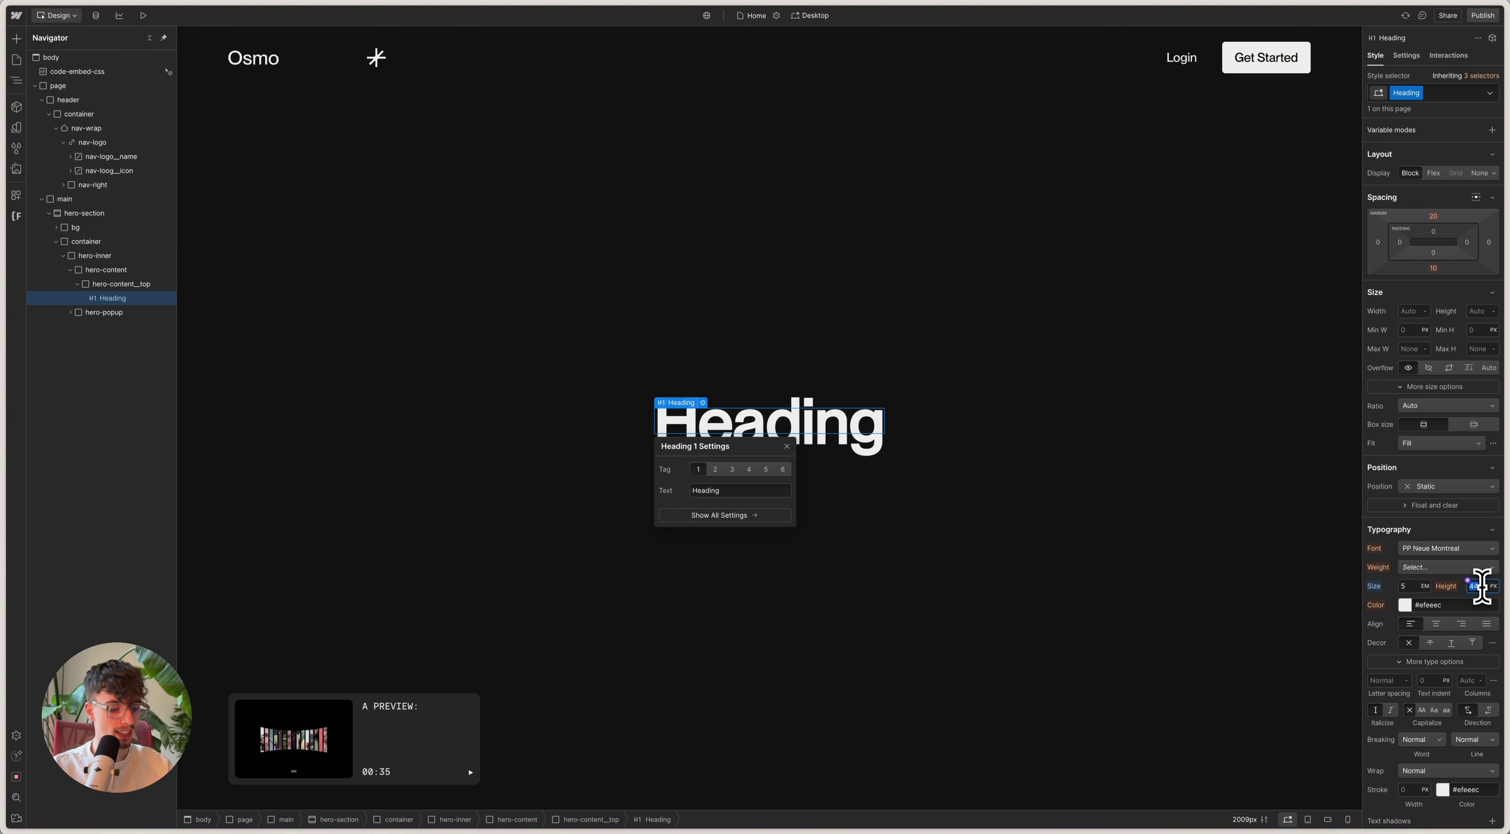
key(Return)
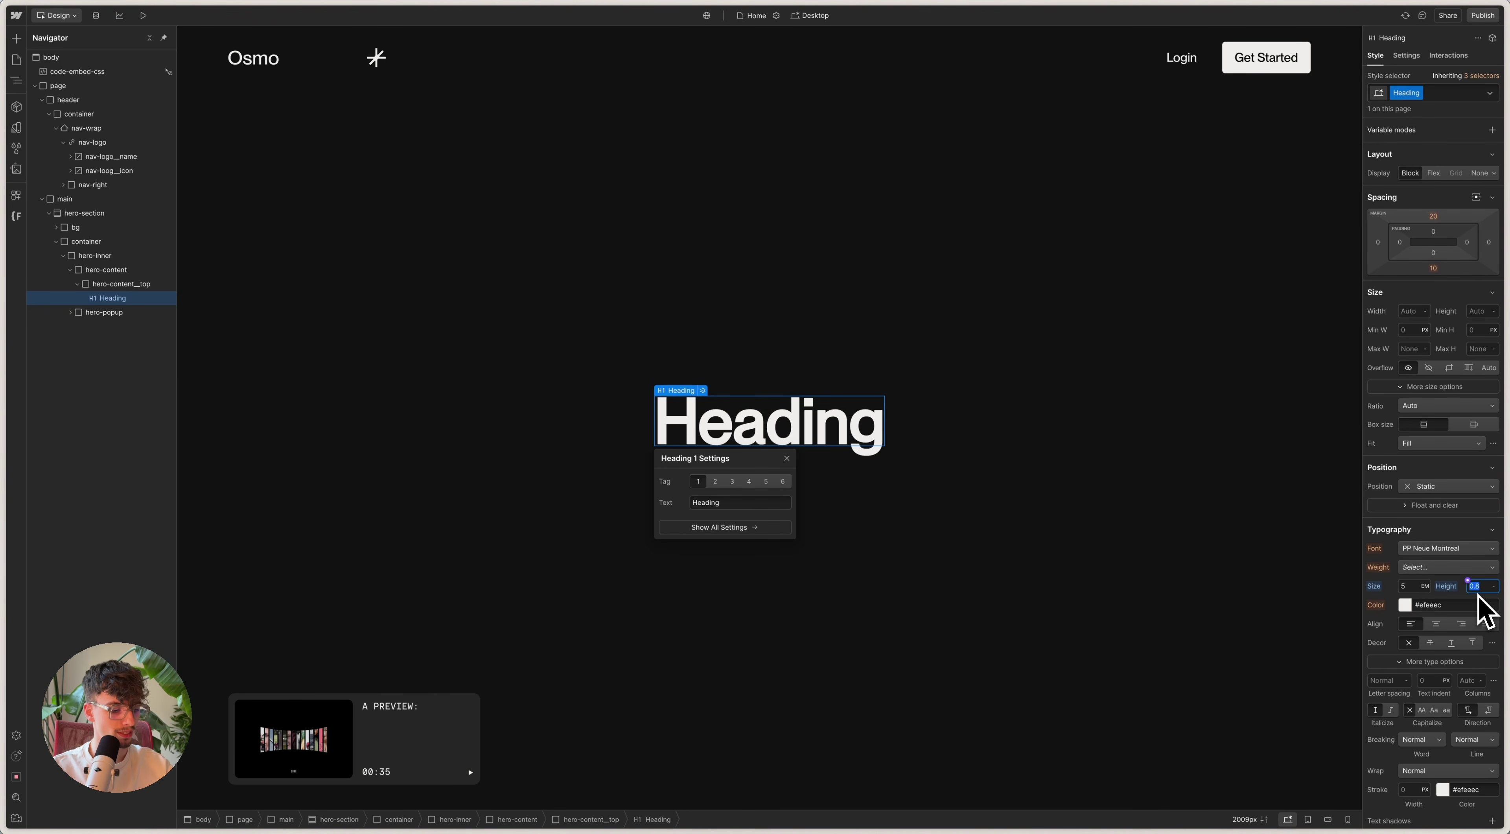
Step: Set the H1 heading's font weight to 500 - Medium
click(1467, 580)
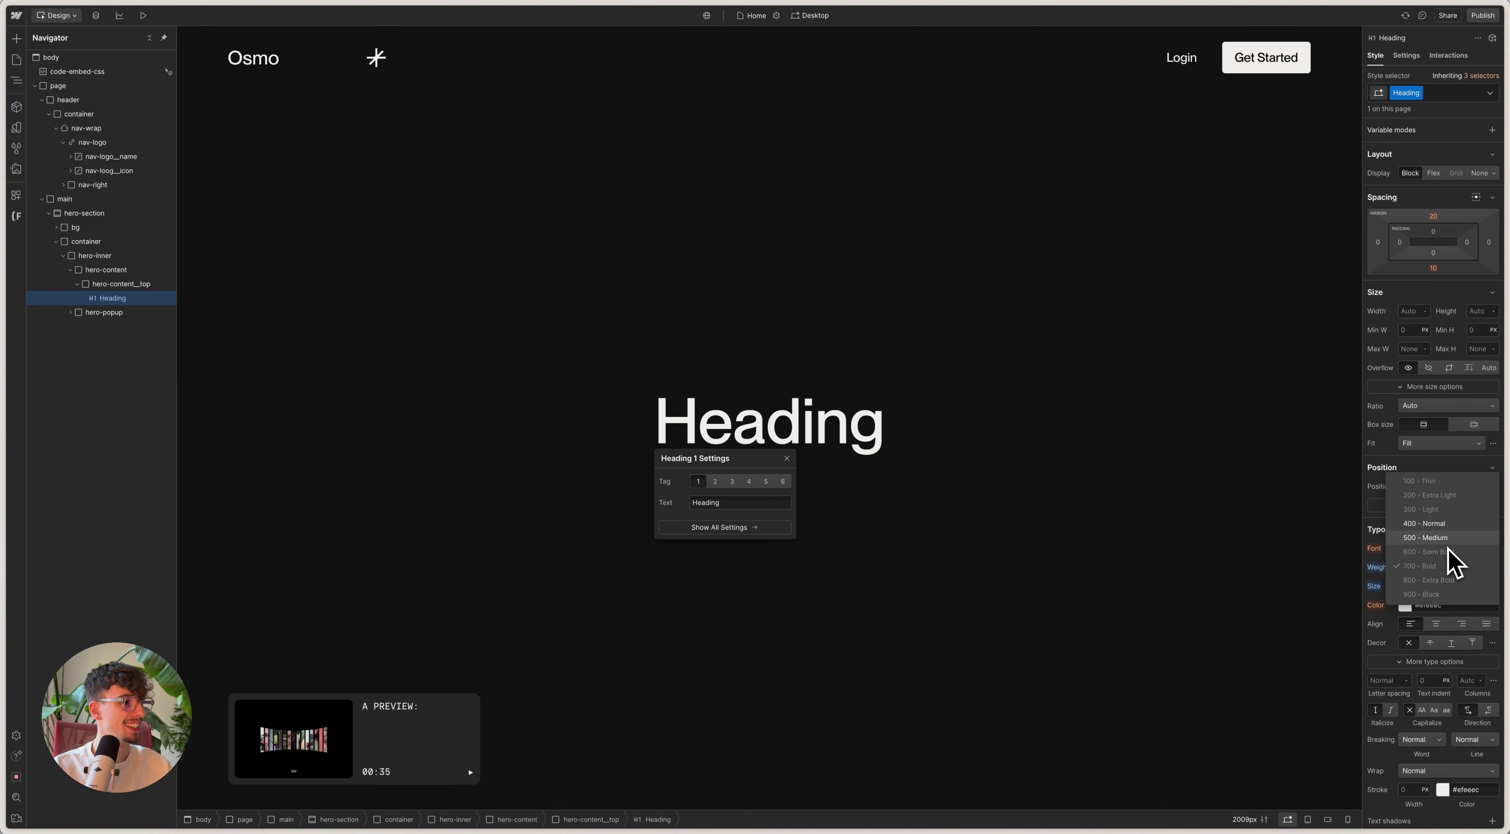
key(Escape)
click(1467, 564)
click(1450, 551)
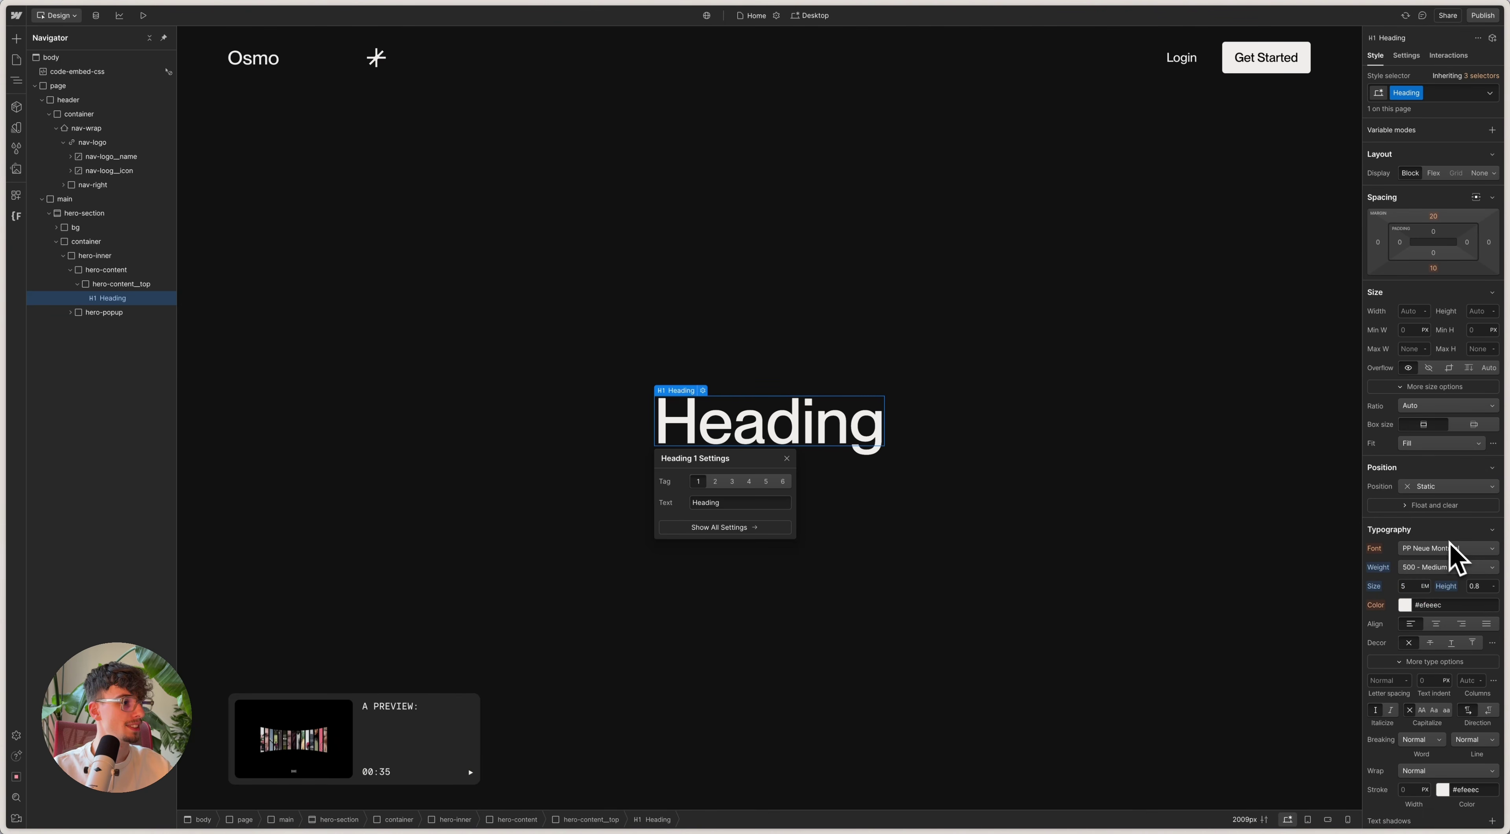
Step: Replace the H1 heading's text with "Start building websites people remember."
click(769, 418)
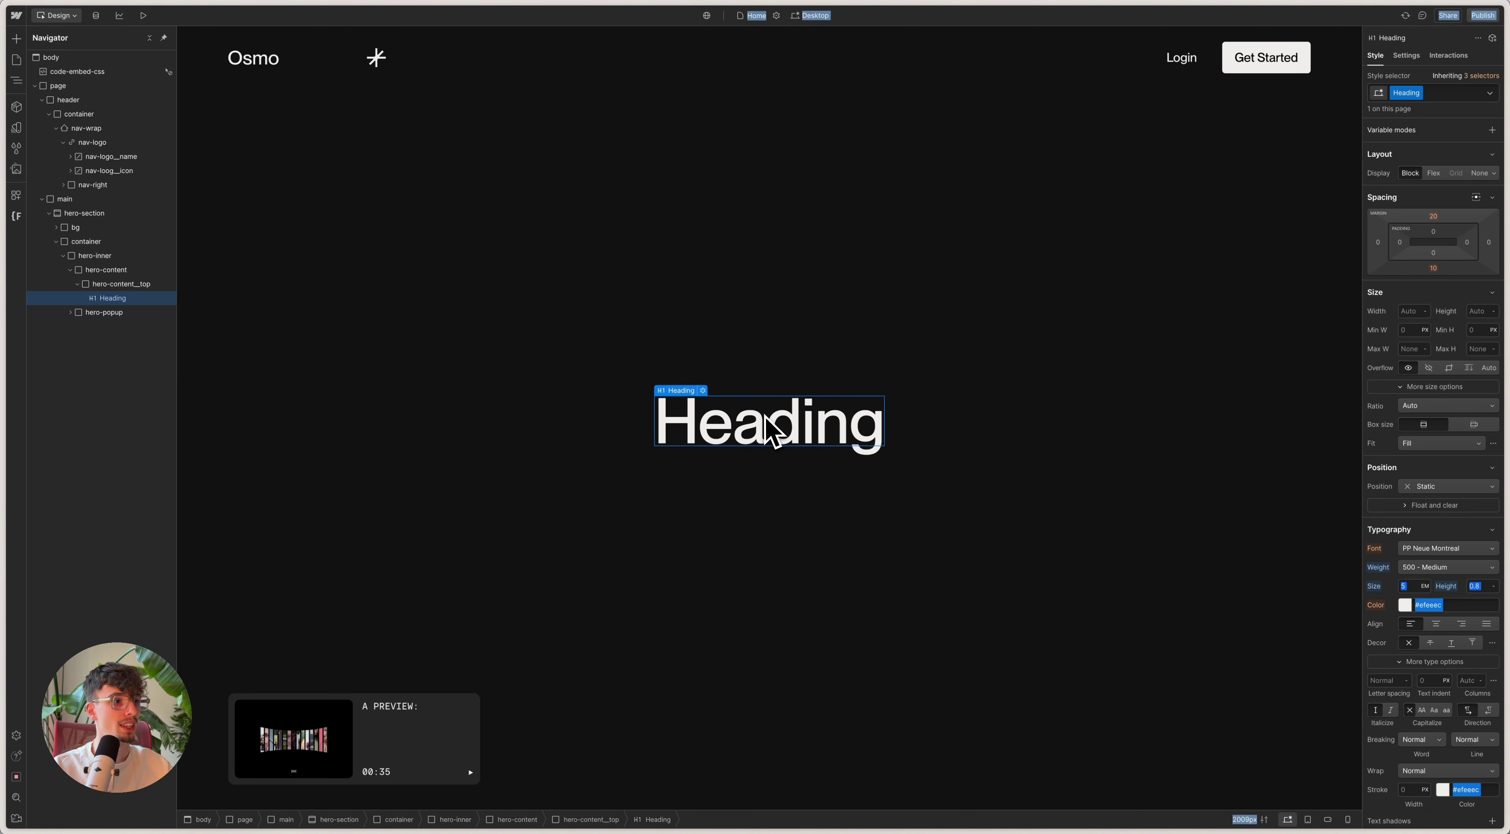
double_click(853, 448)
text(Start building websitespeople remember.)
click(1376, 604)
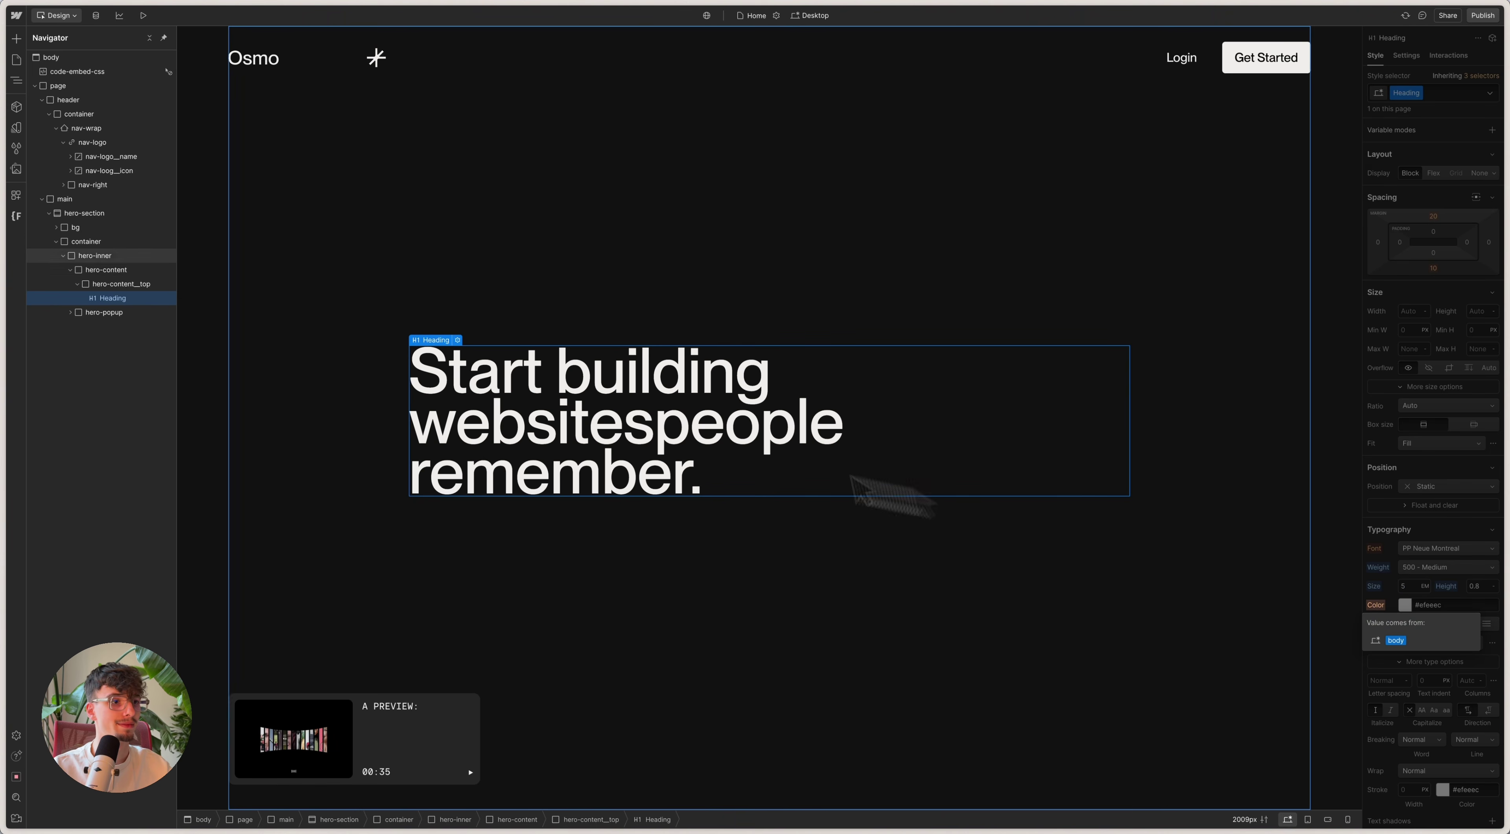
double_click(665, 431)
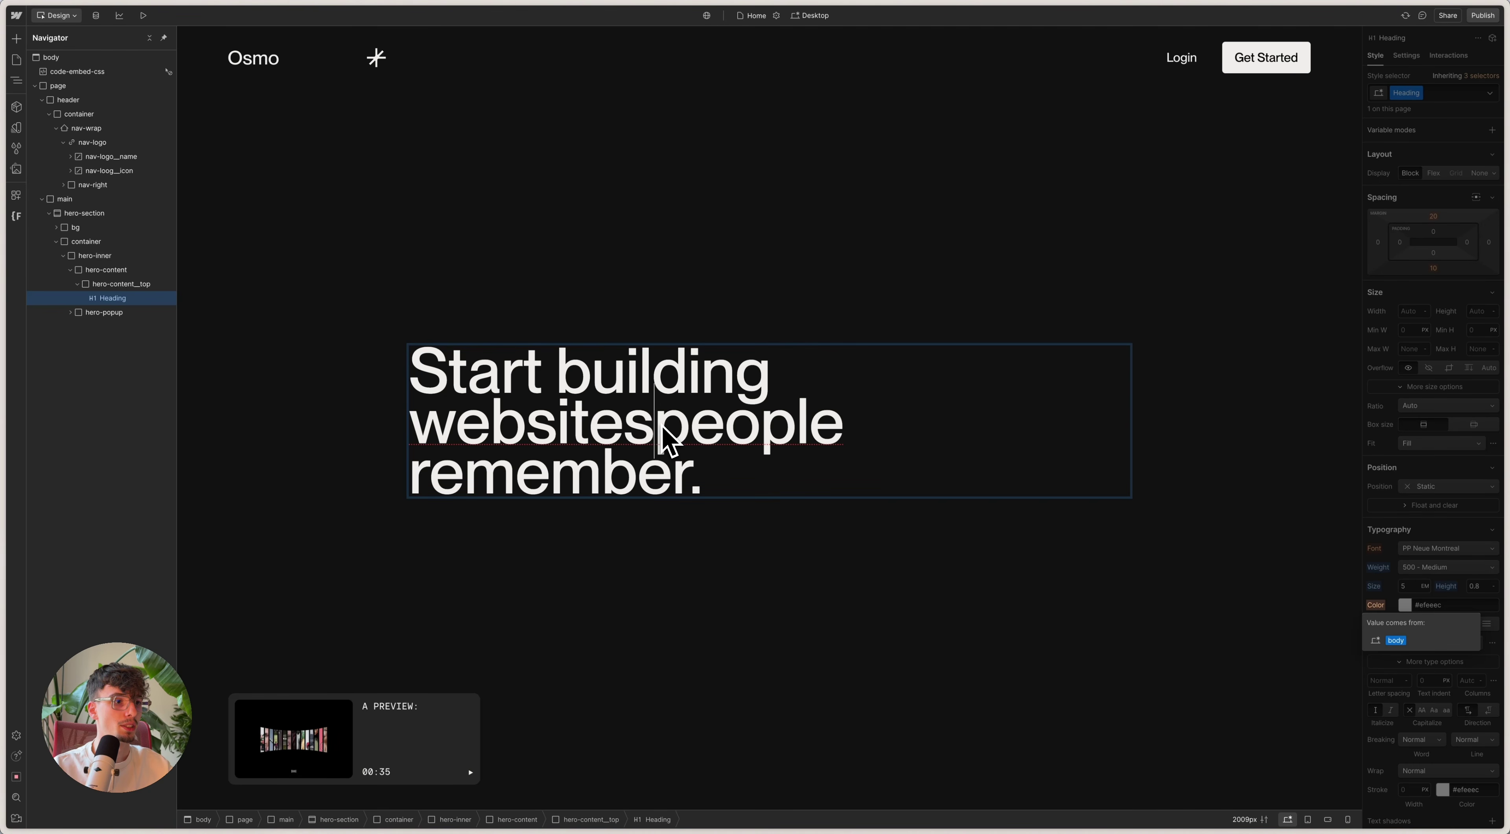
click(1001, 580)
click(592, 395)
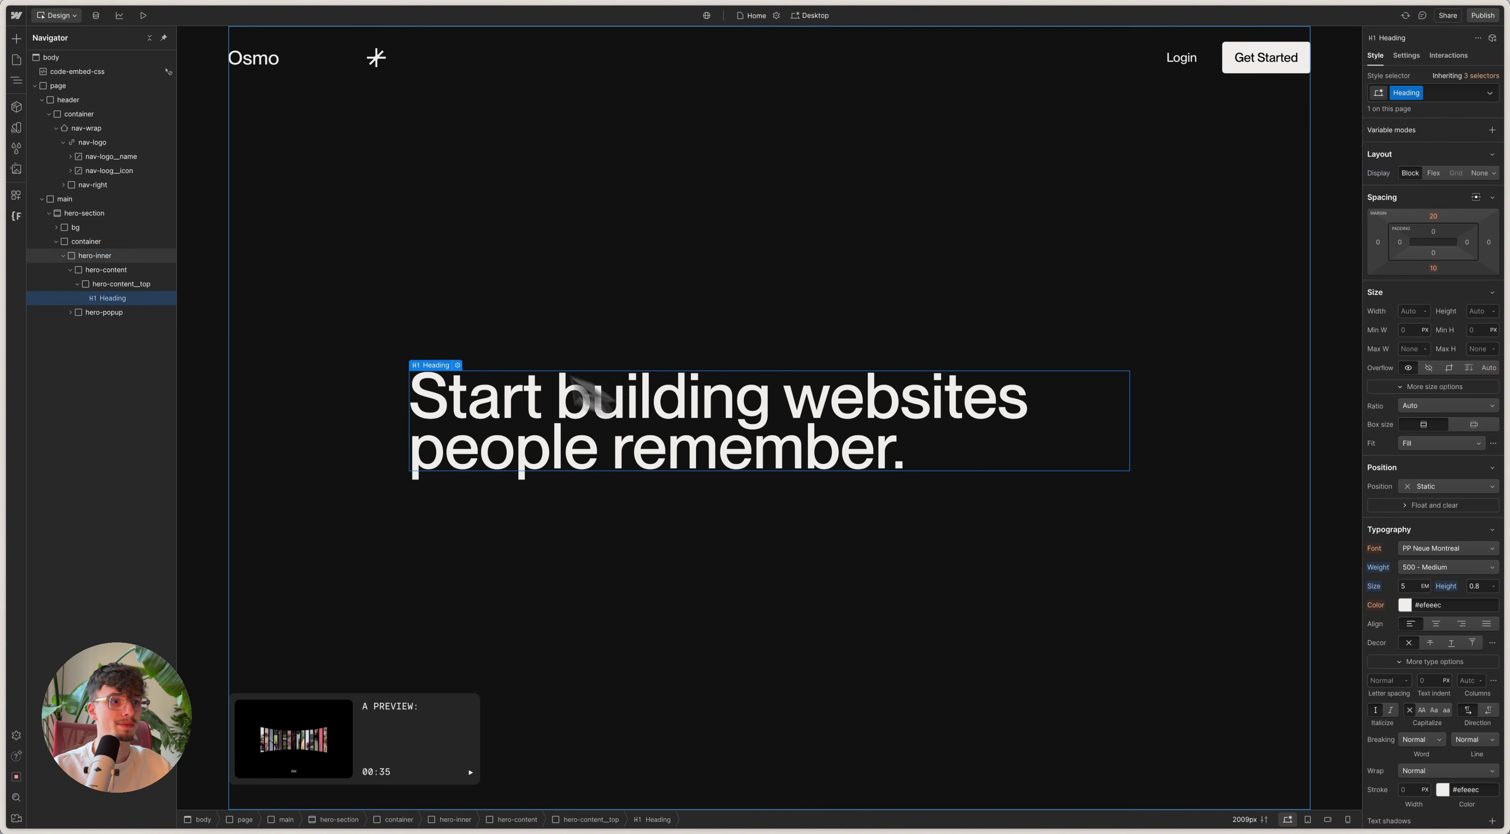
Step: Center the text in hero-content__top and make it a vertical flex layout with horizontally centered children and a 1.5em gap
click(125, 284)
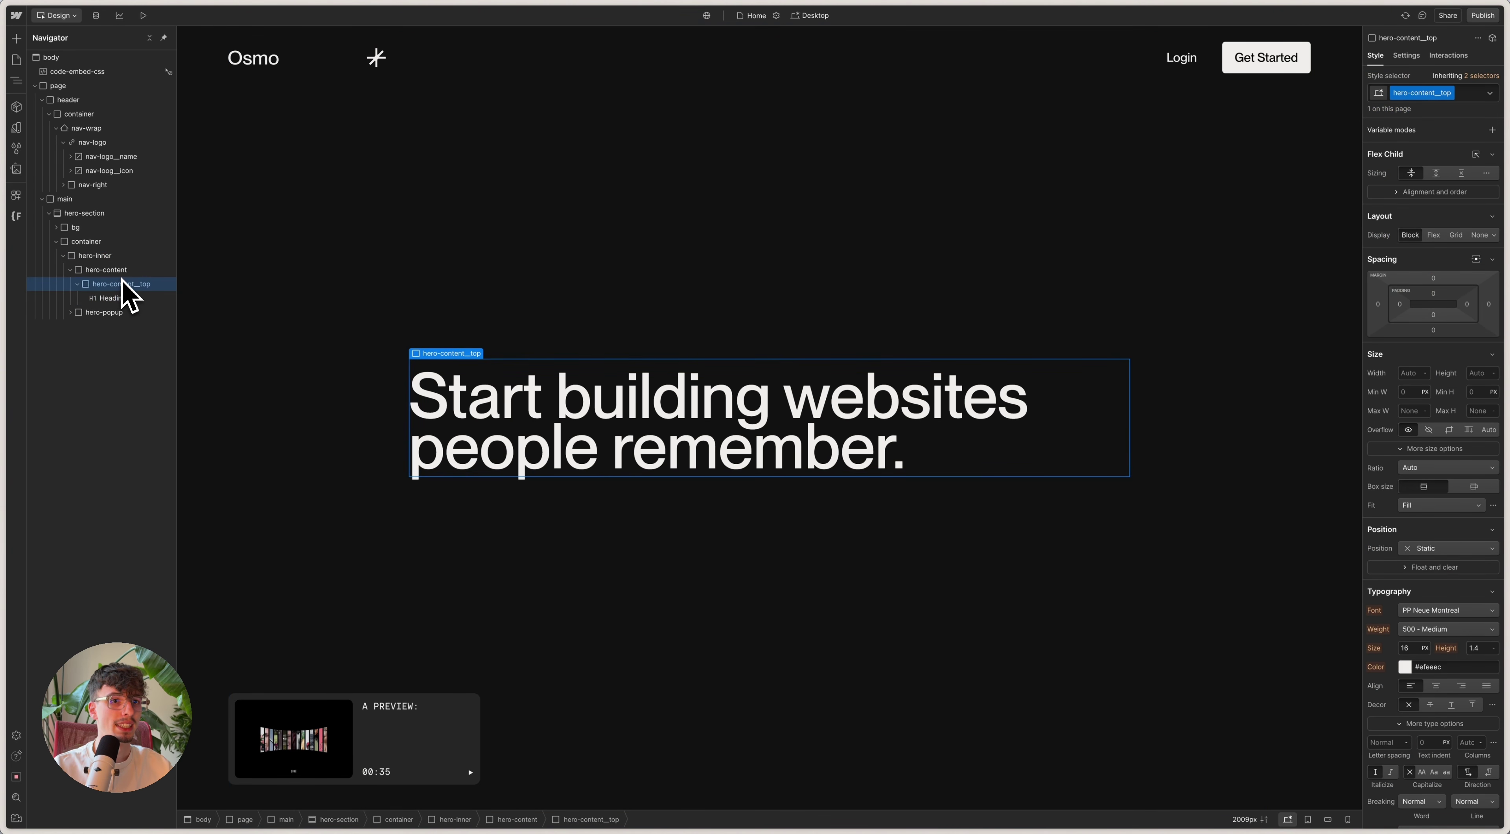
click(1435, 685)
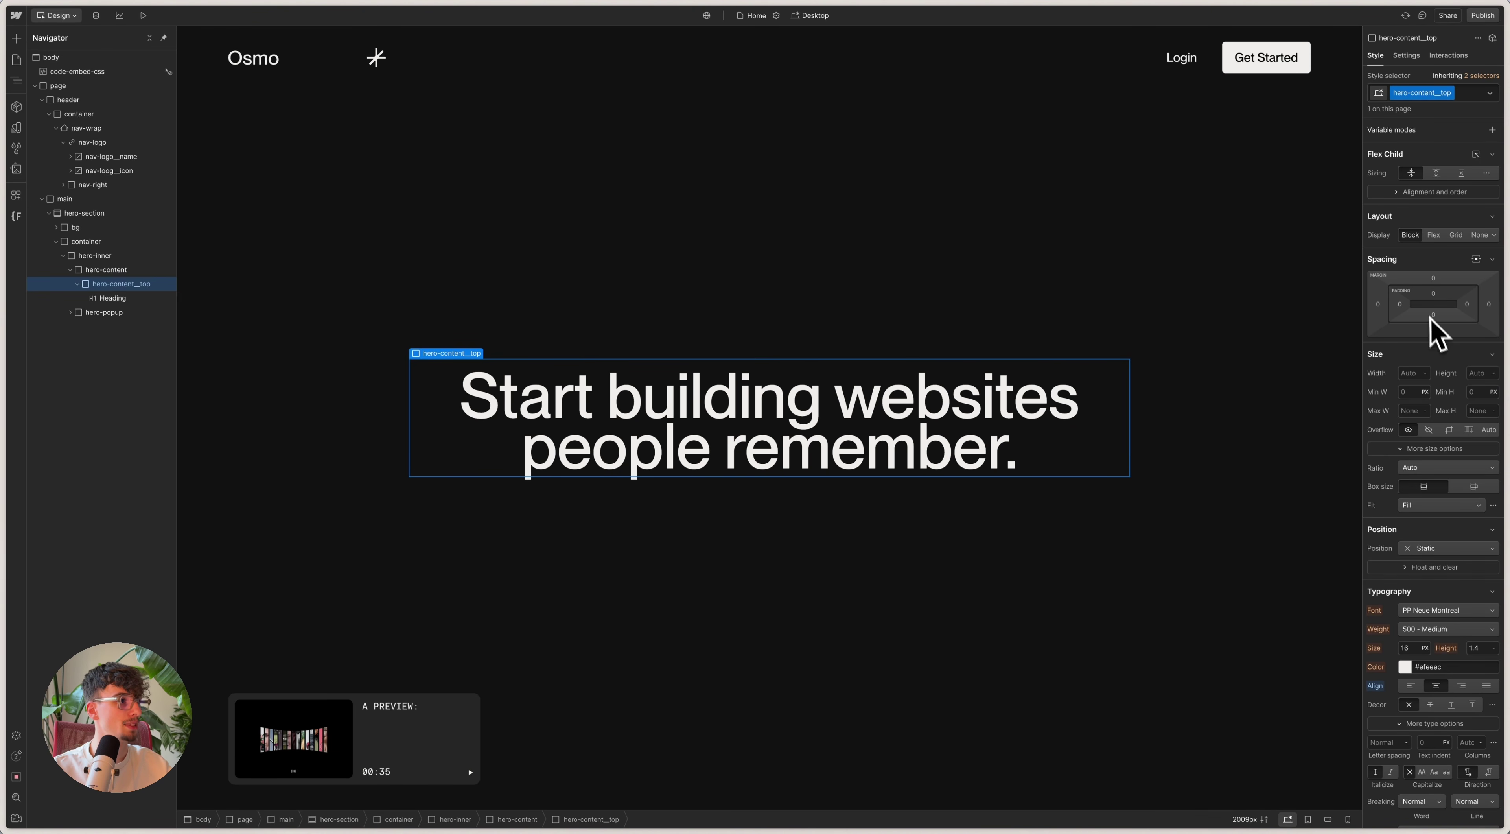
click(1434, 234)
click(1449, 254)
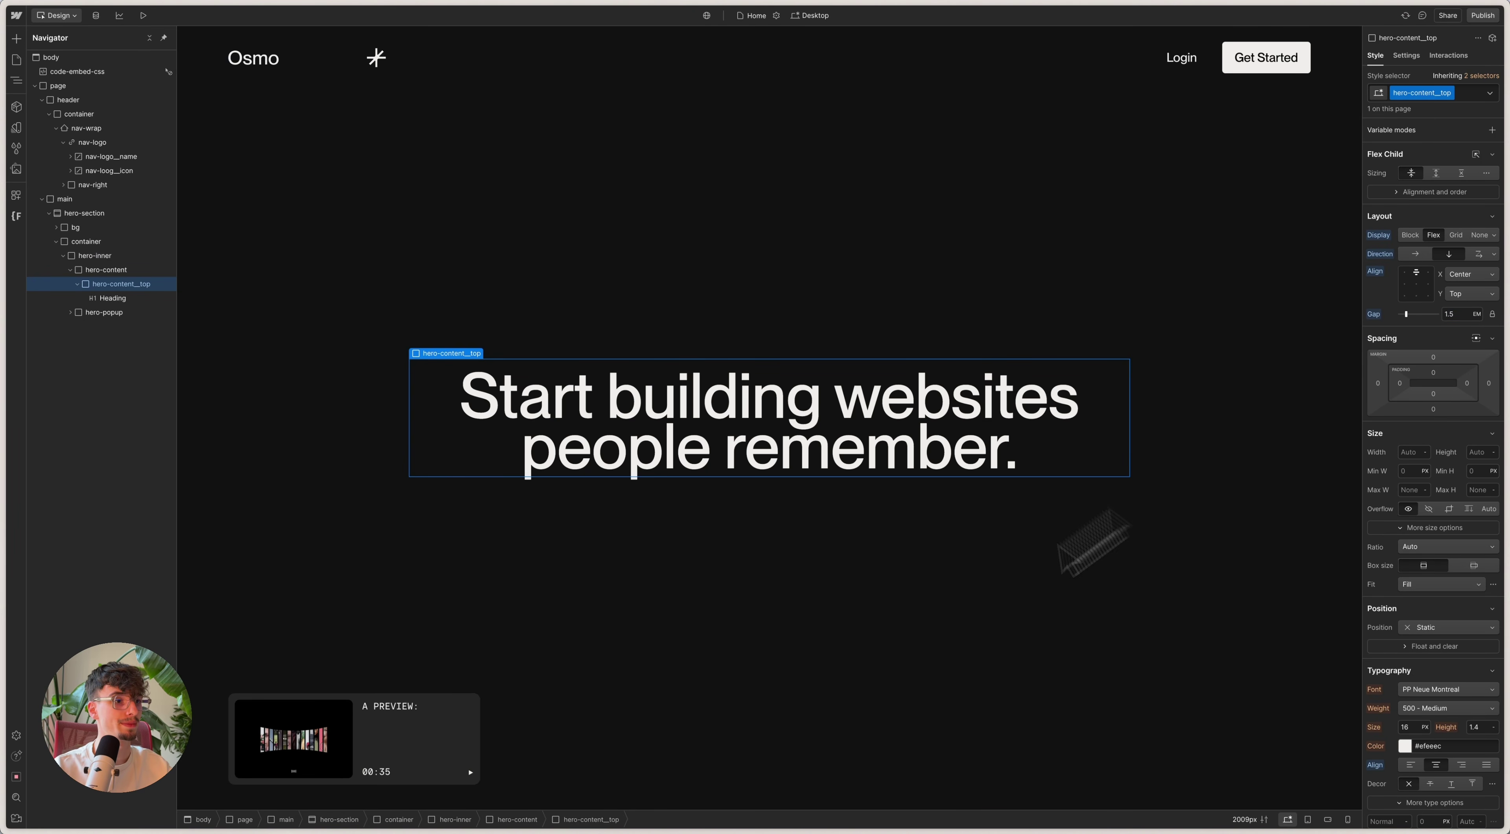
Step: Set the top and bottom margins to 0 for the All H1 Headings tag
click(535, 403)
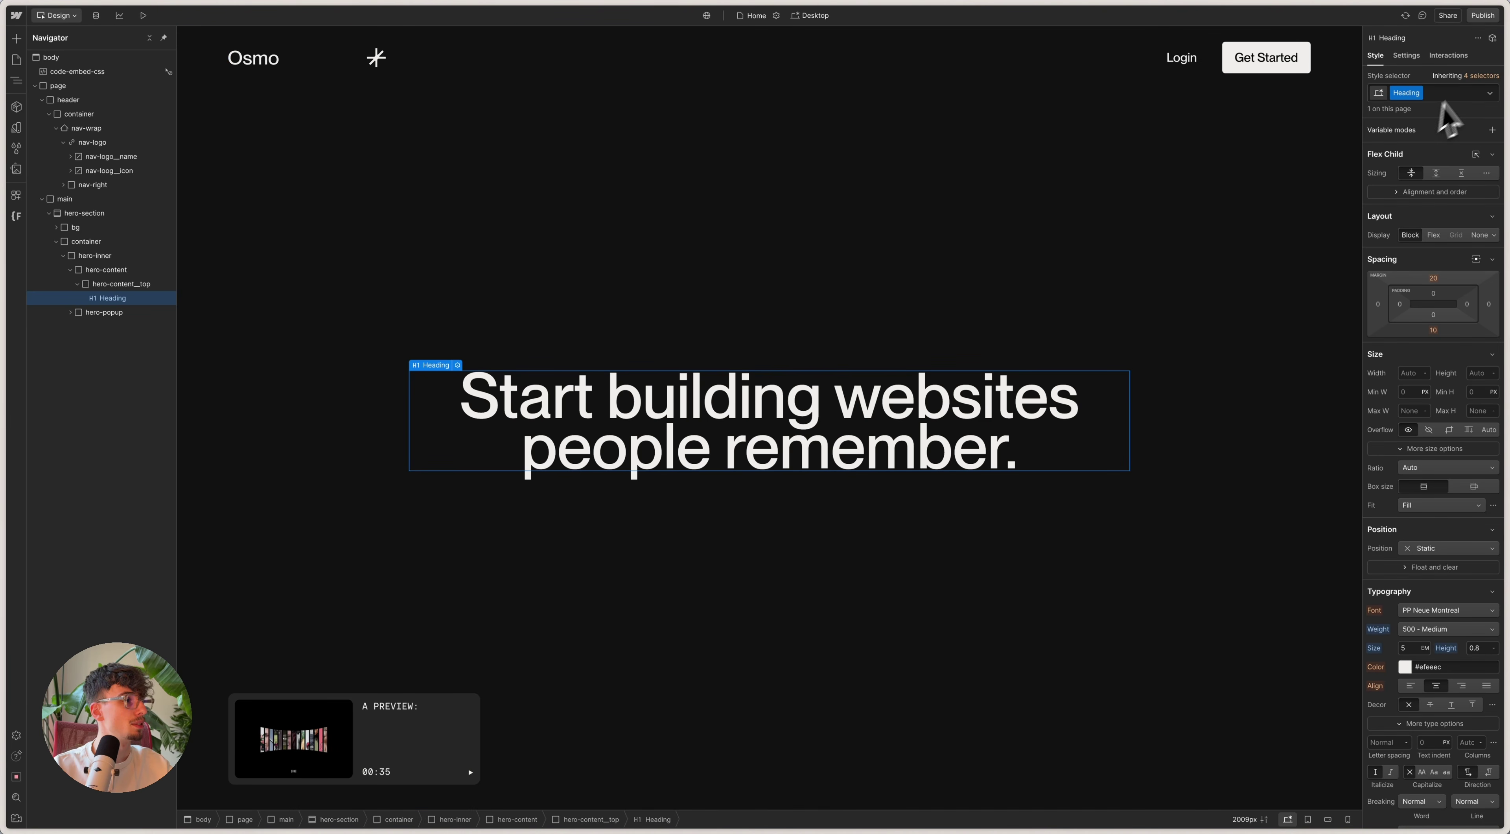
click(1434, 278)
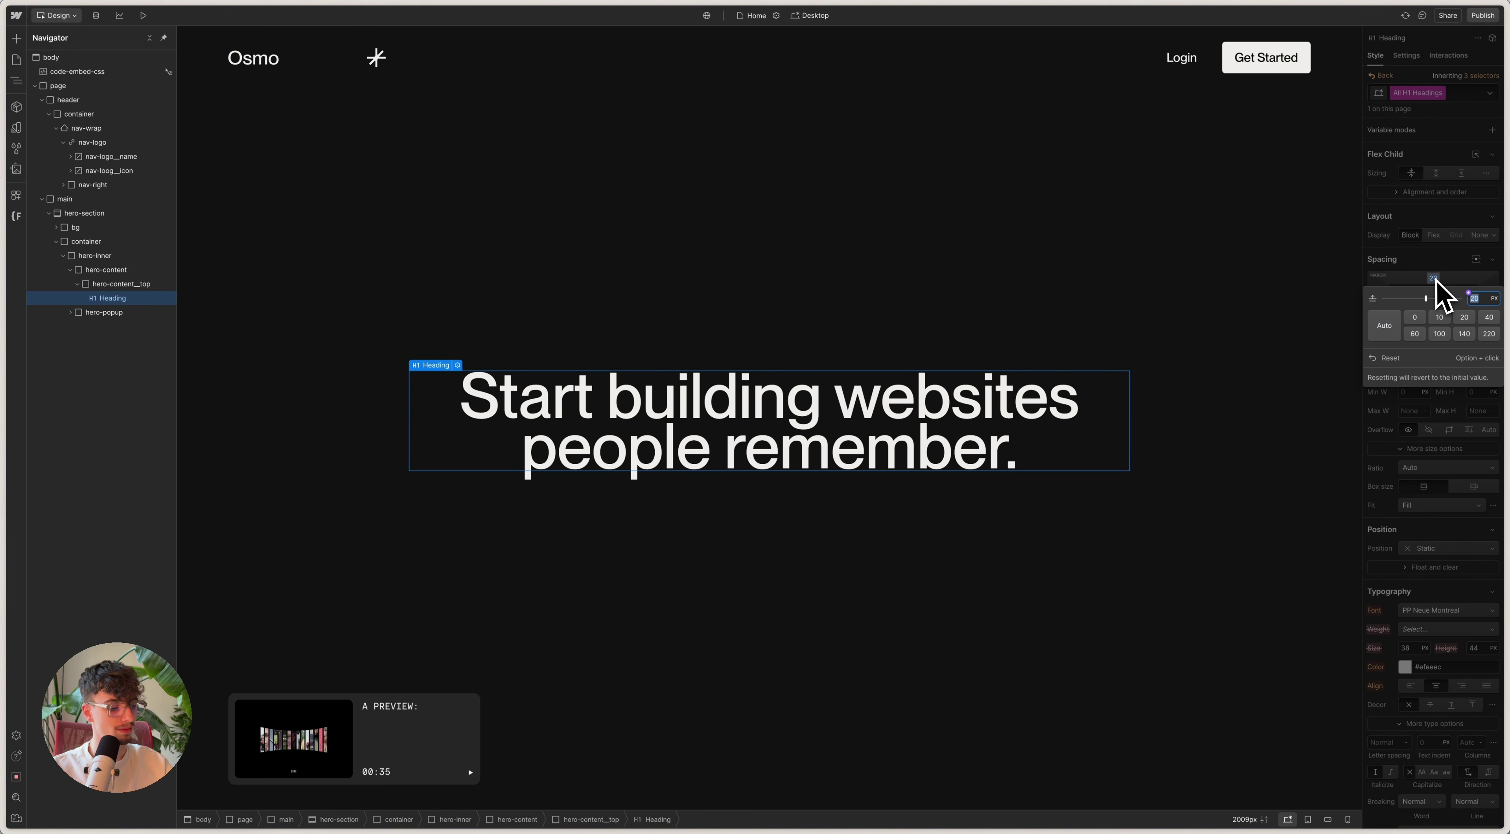
key(Return)
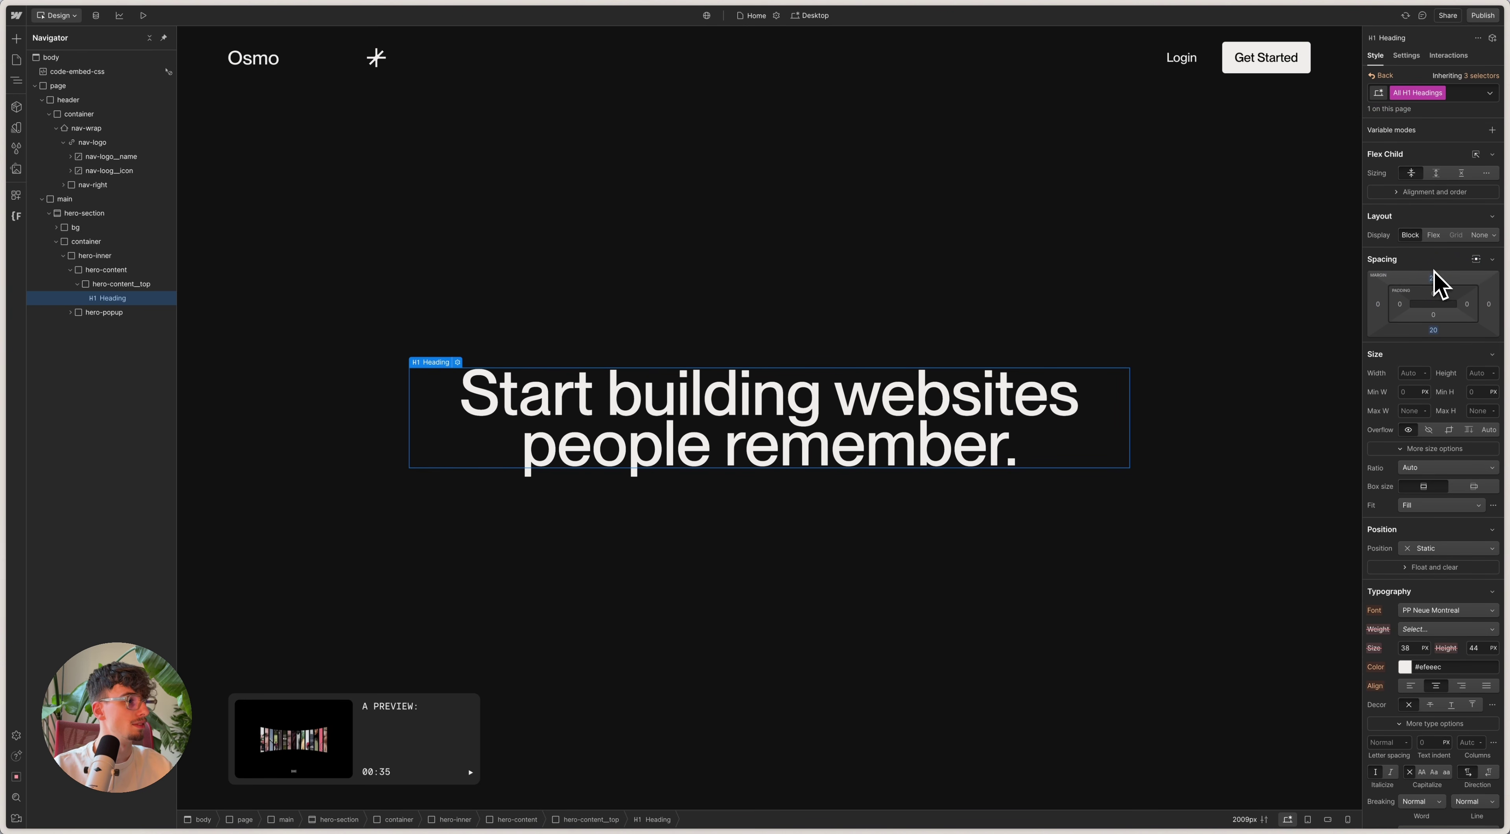
click(1441, 259)
click(1441, 285)
click(1436, 277)
click(1434, 279)
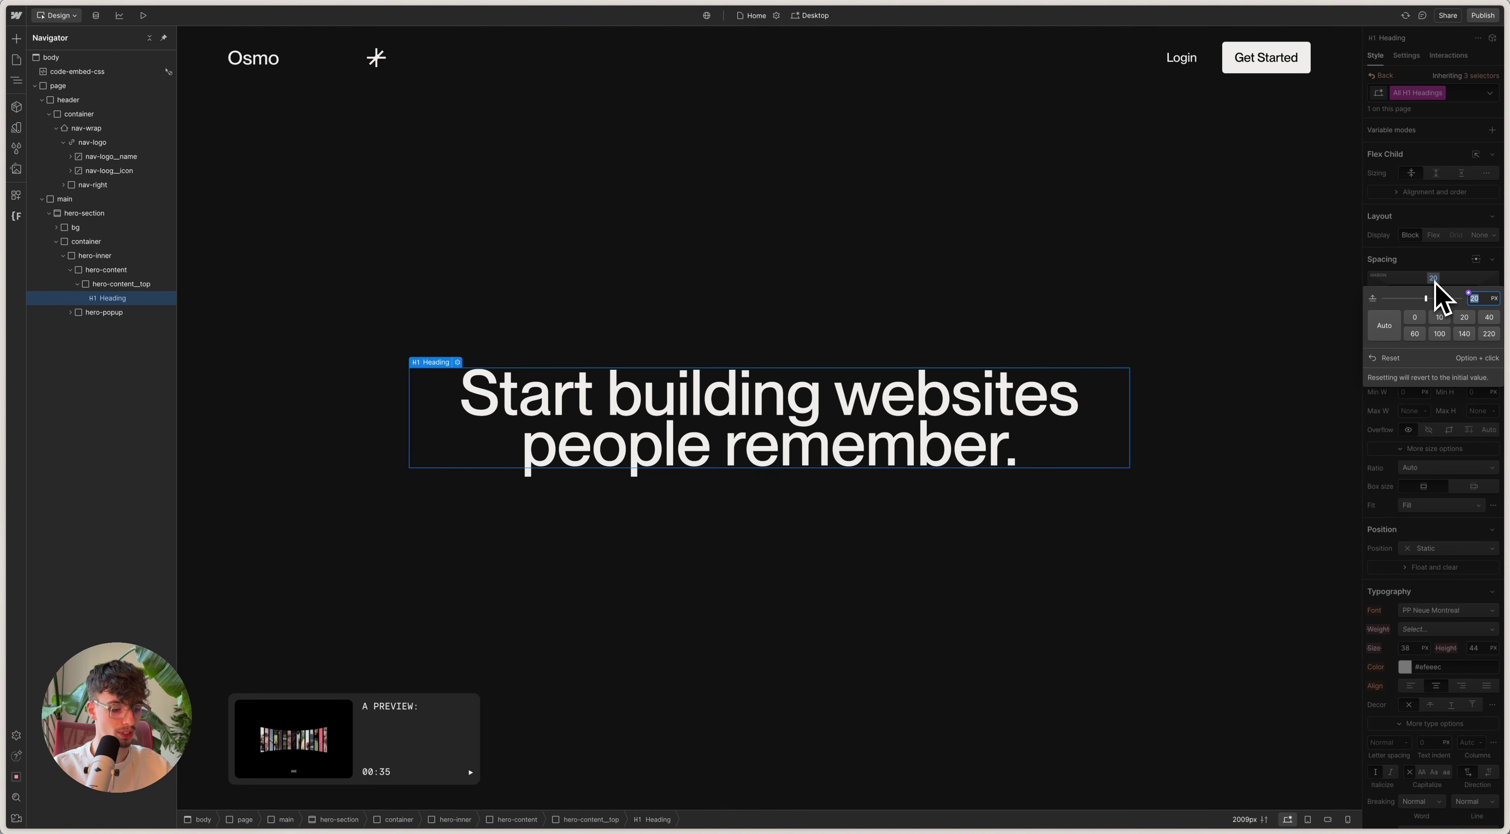
key(Escape)
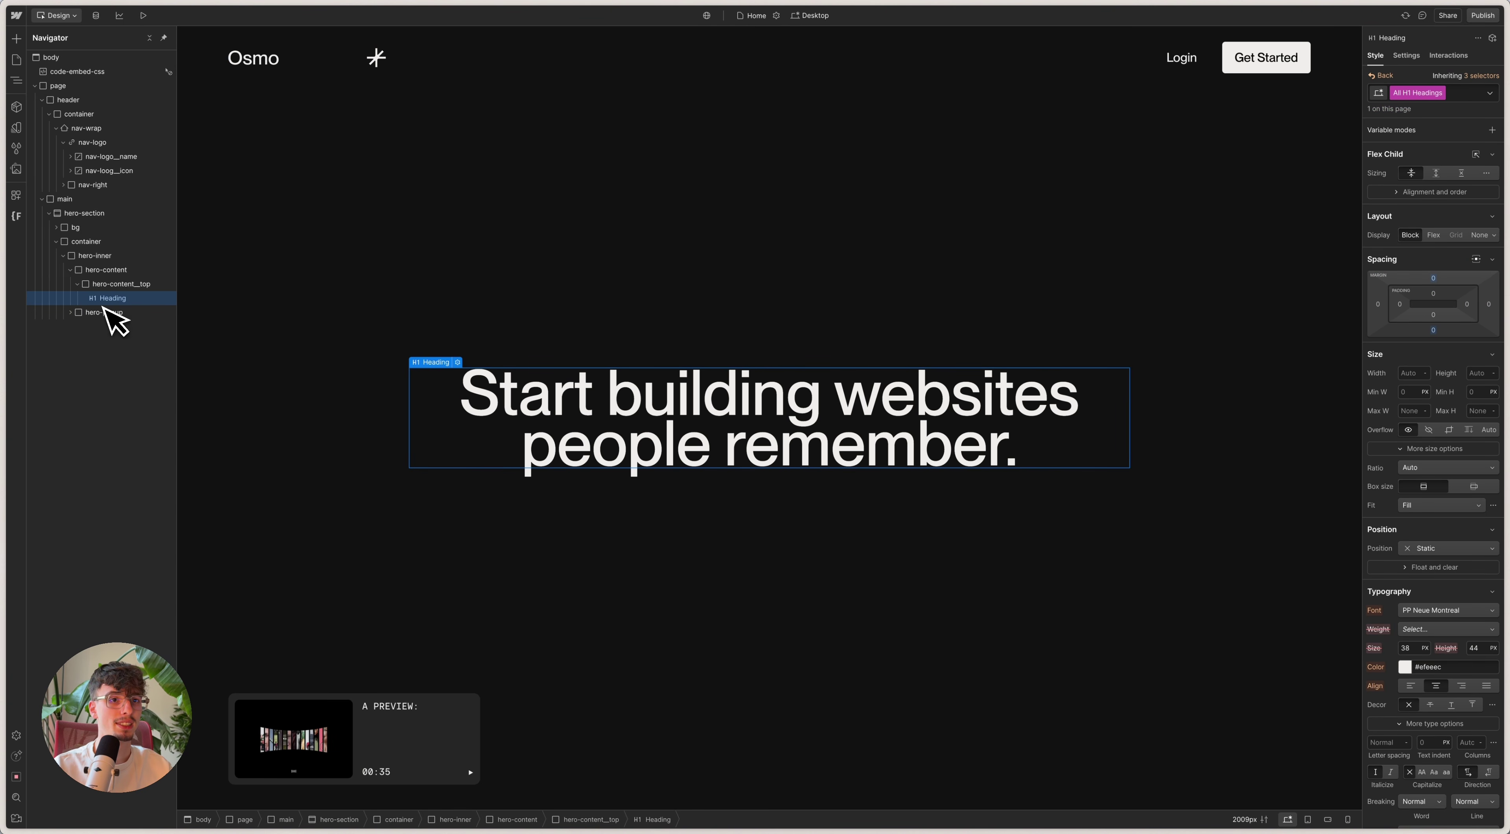
Step: Select hero-content__top, then switch to Figma and check the tag's text size, avatar group and inner spacing above the hero heading
click(122, 287)
click(614, 816)
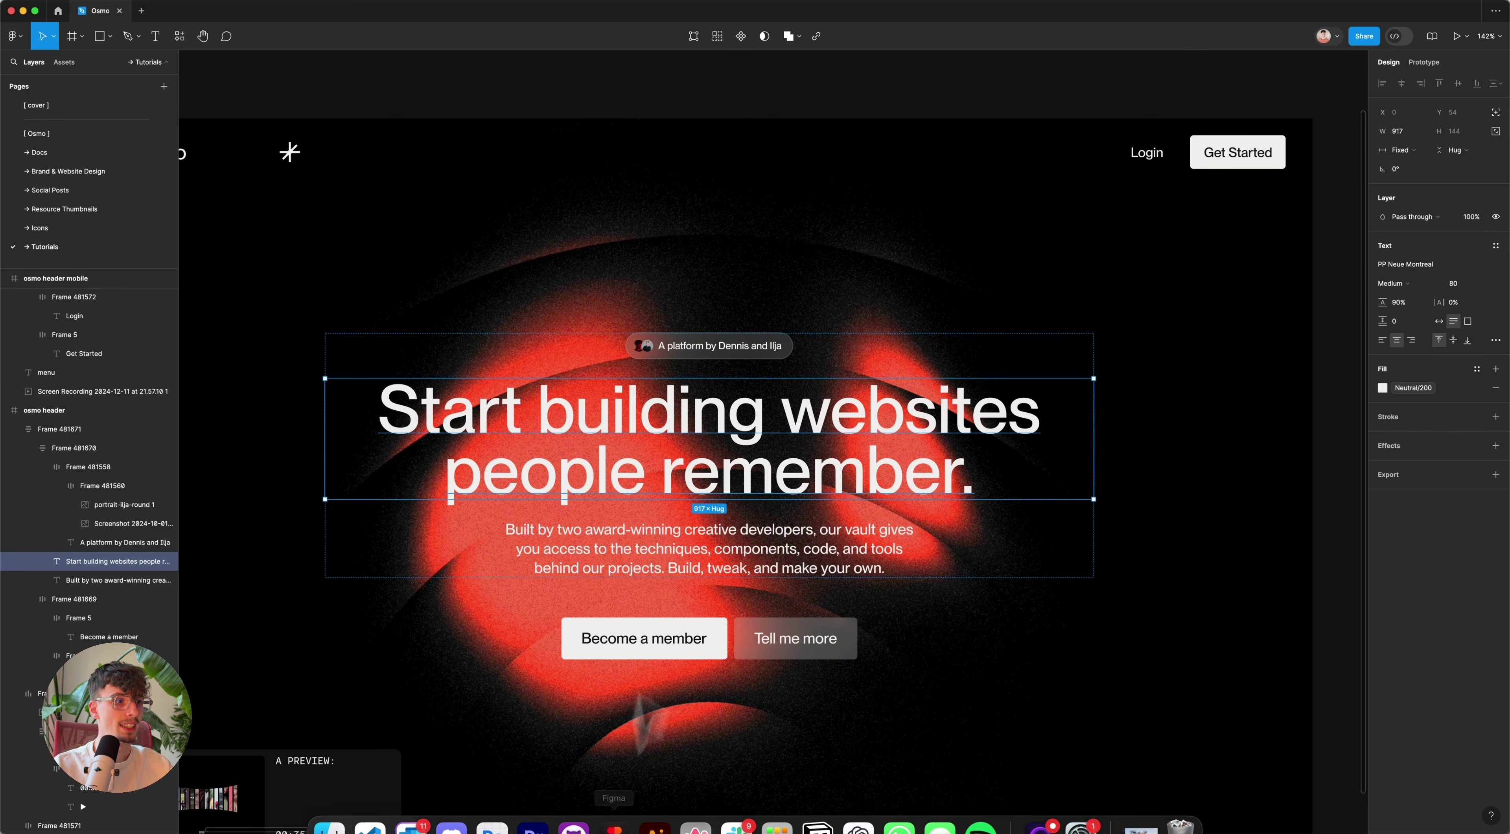
scroll(712, 376, up, 3)
click(710, 345)
scroll(721, 363, up, 5)
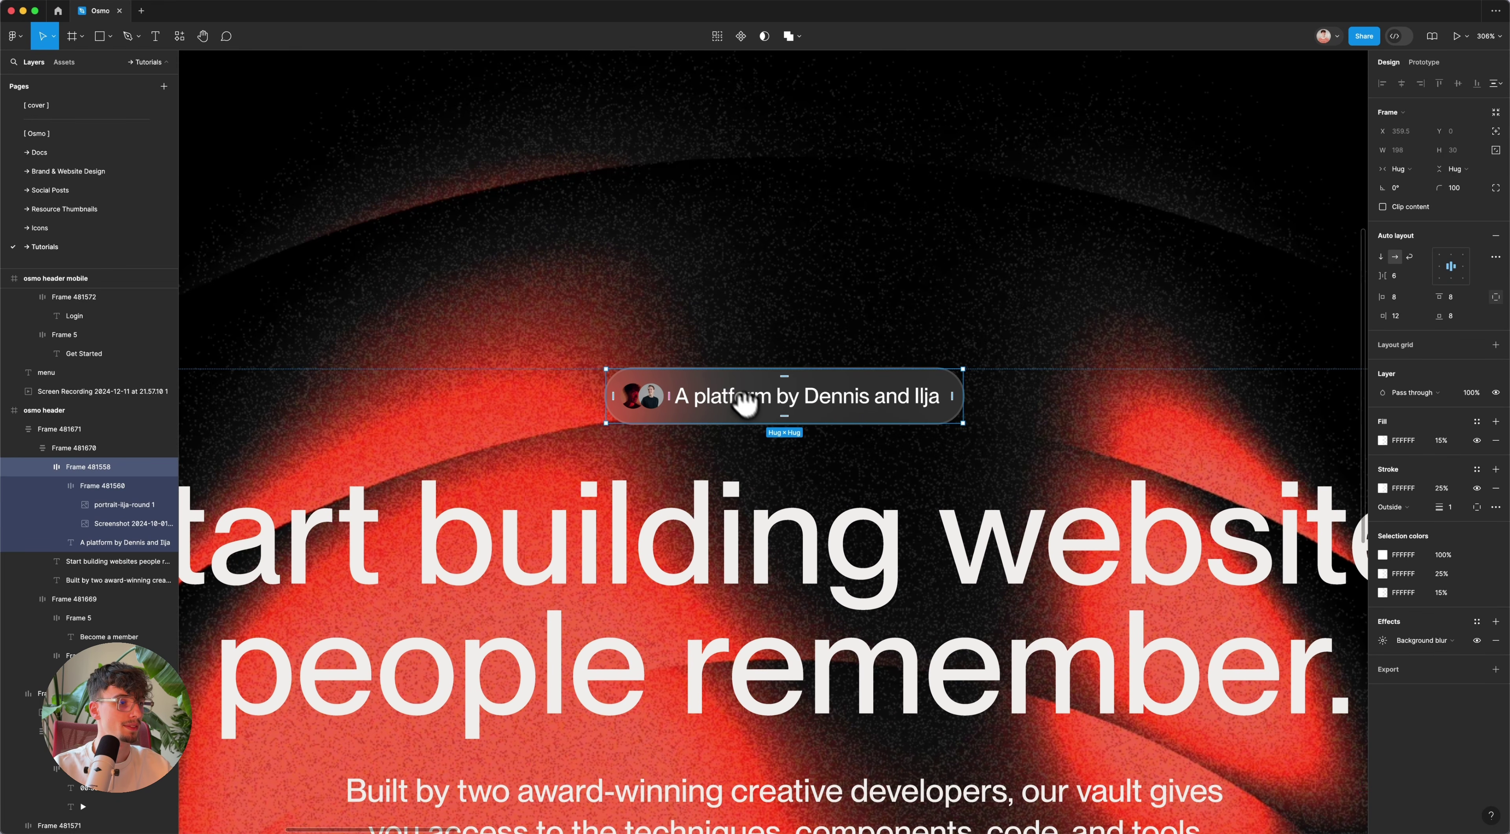
double_click(782, 427)
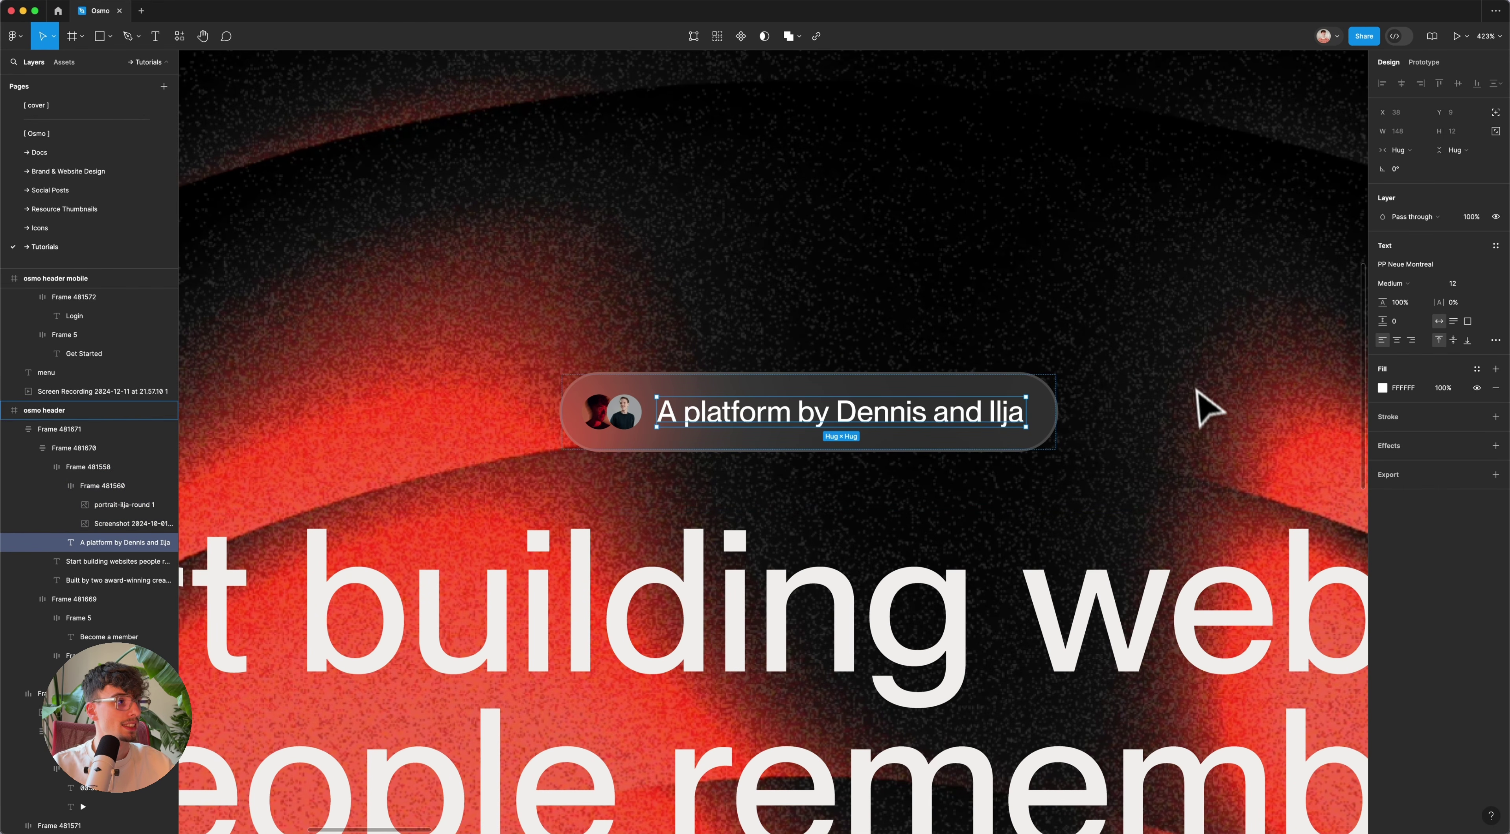
click(1447, 286)
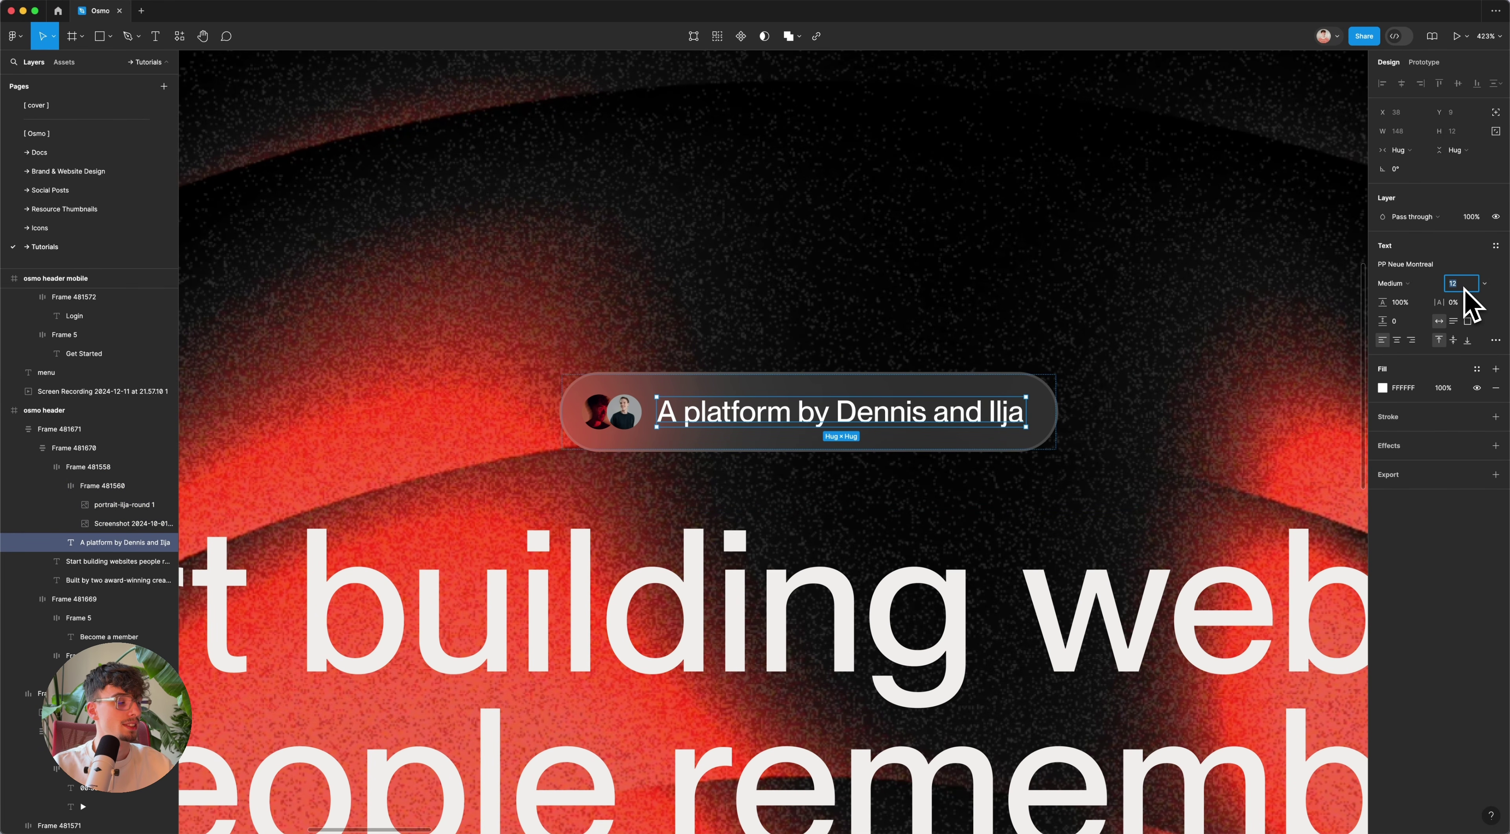
key(alt)
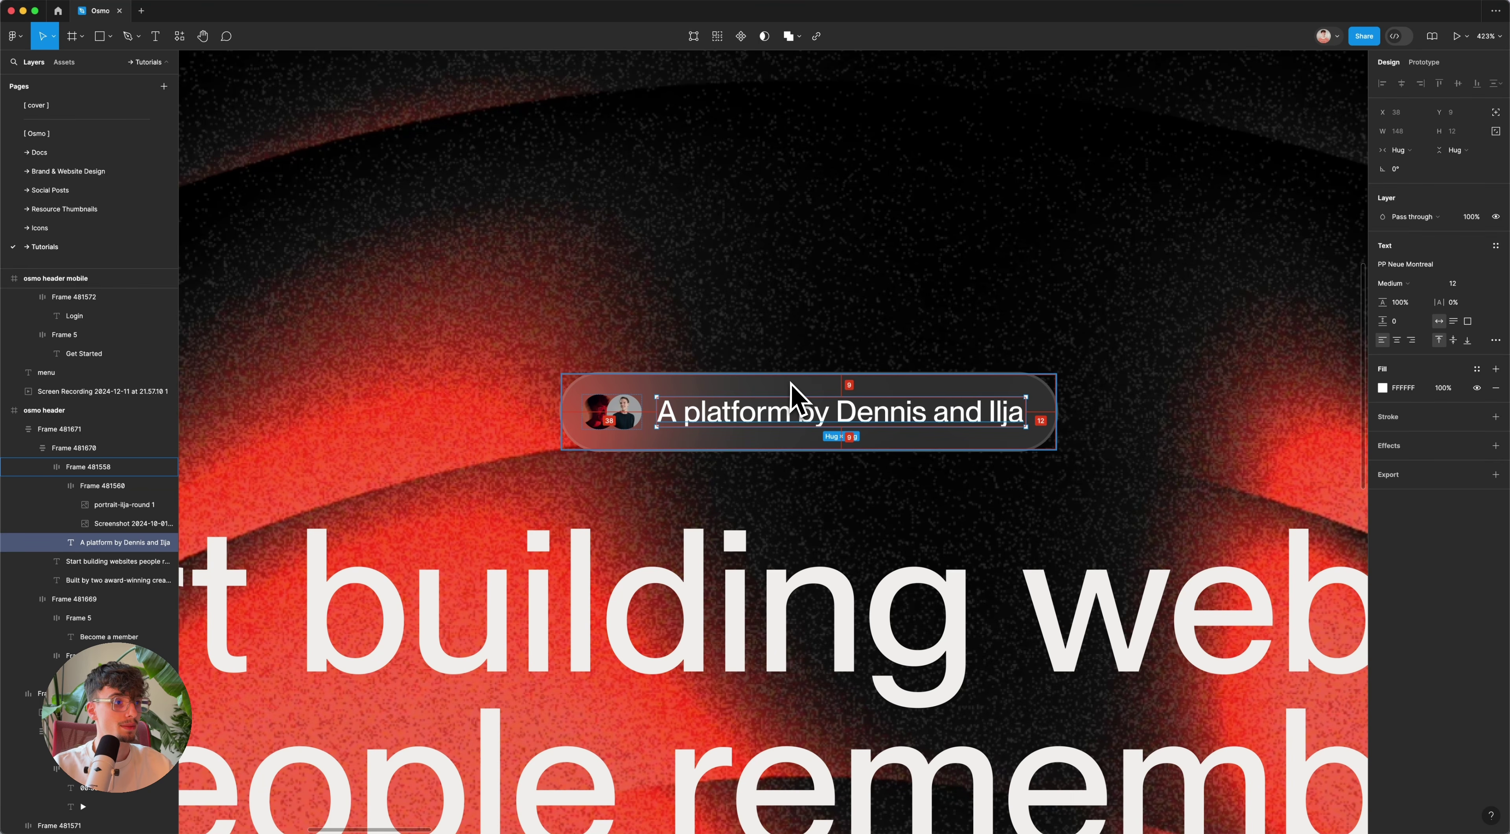
click(637, 417)
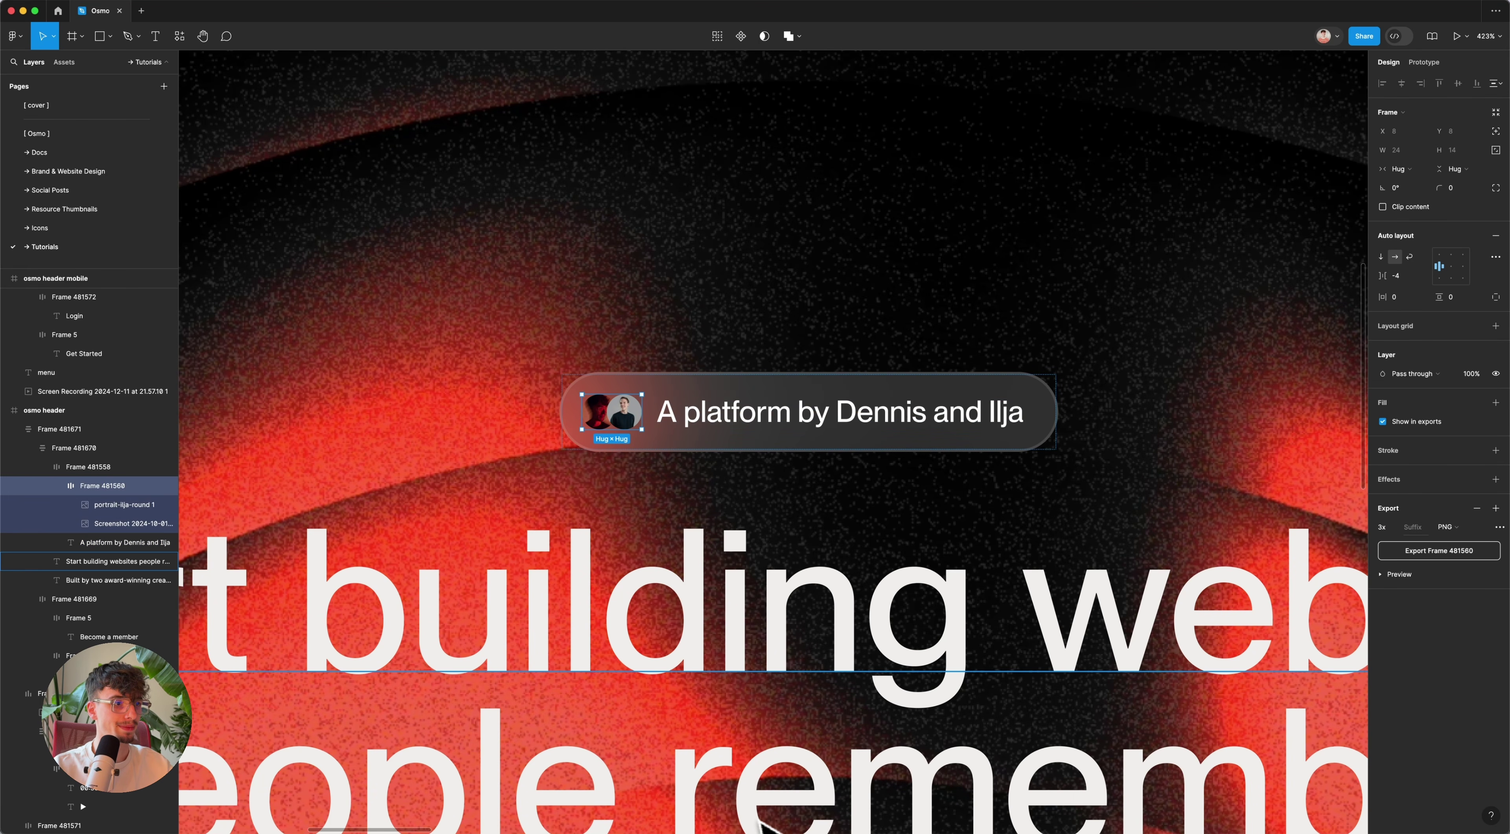
click(723, 426)
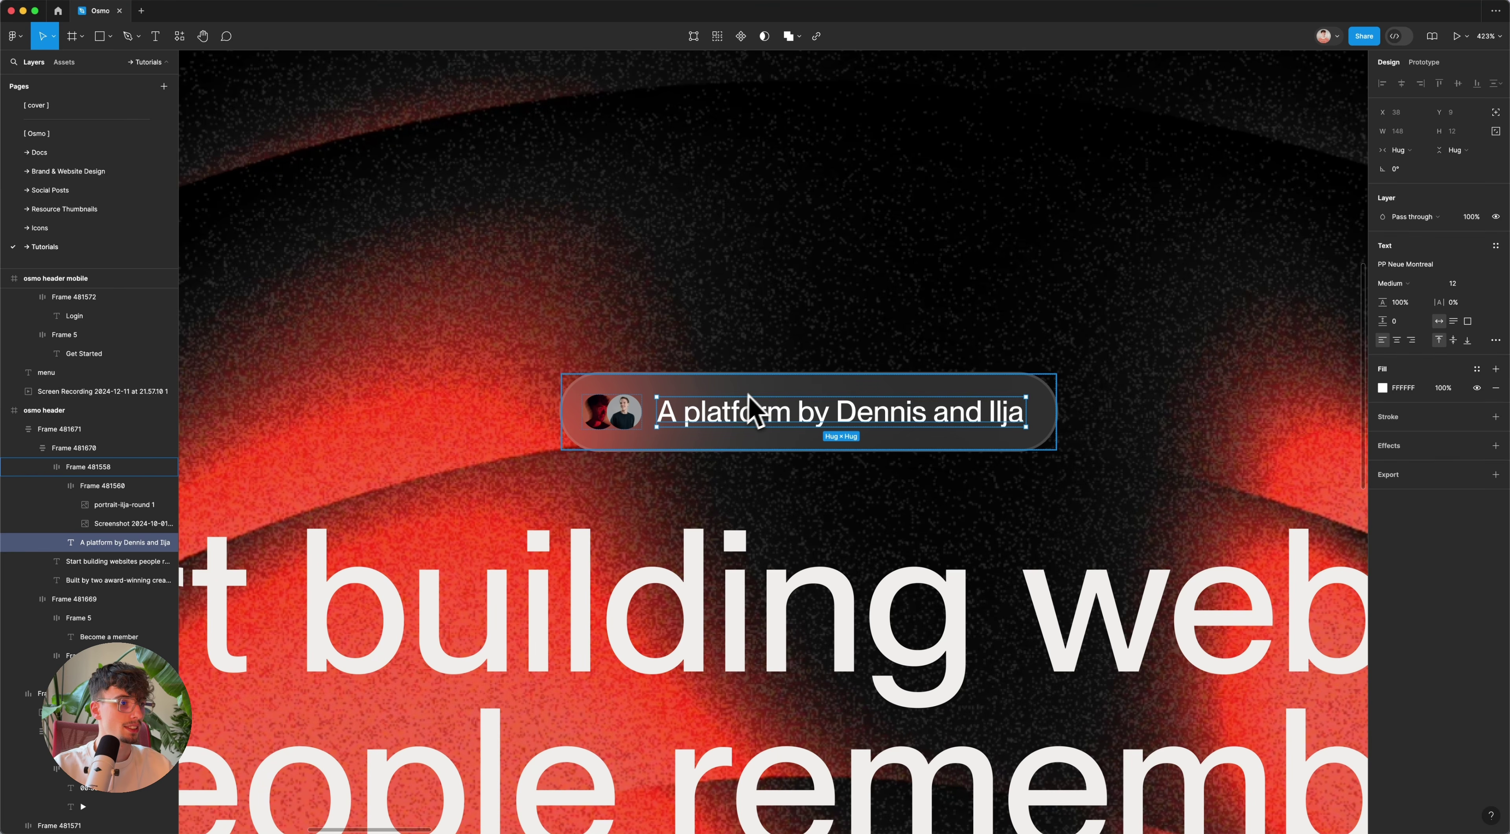
key(alt)
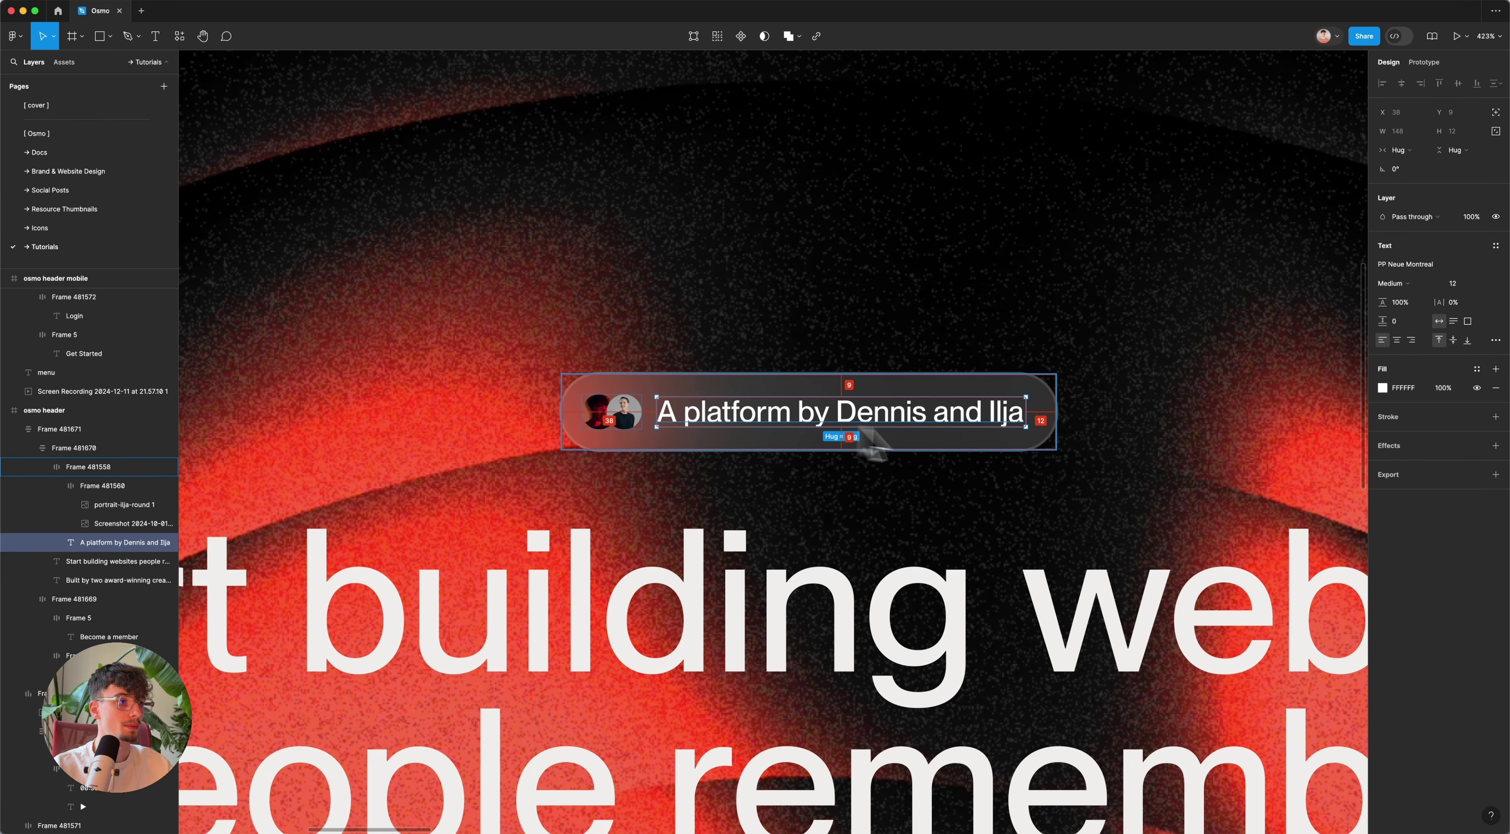
Step: Return to Webflow and add a div block inside hero-content__top, placed above the H1 heading
click(696, 812)
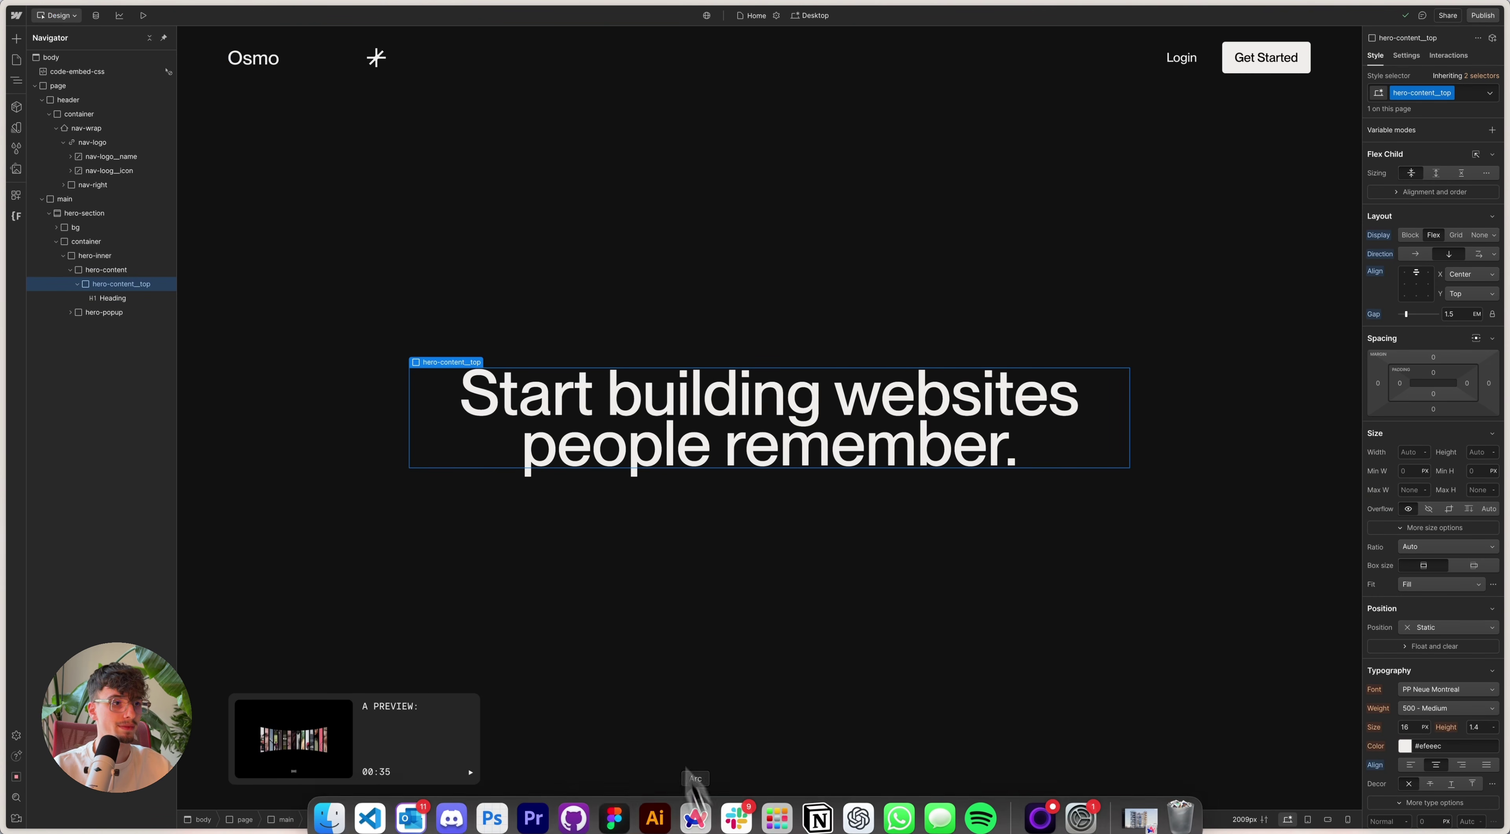
key(super+e)
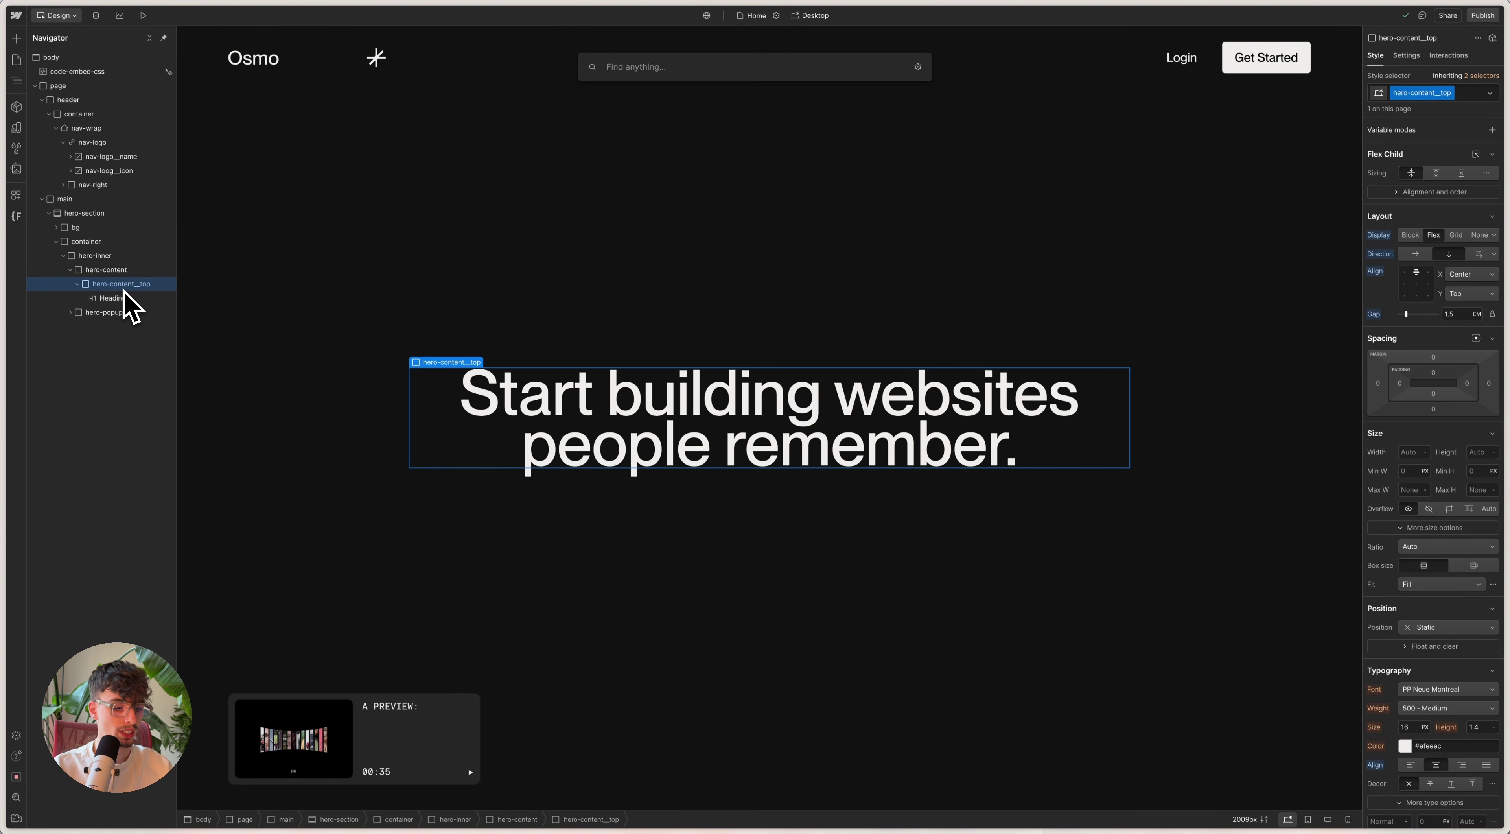
text(div)
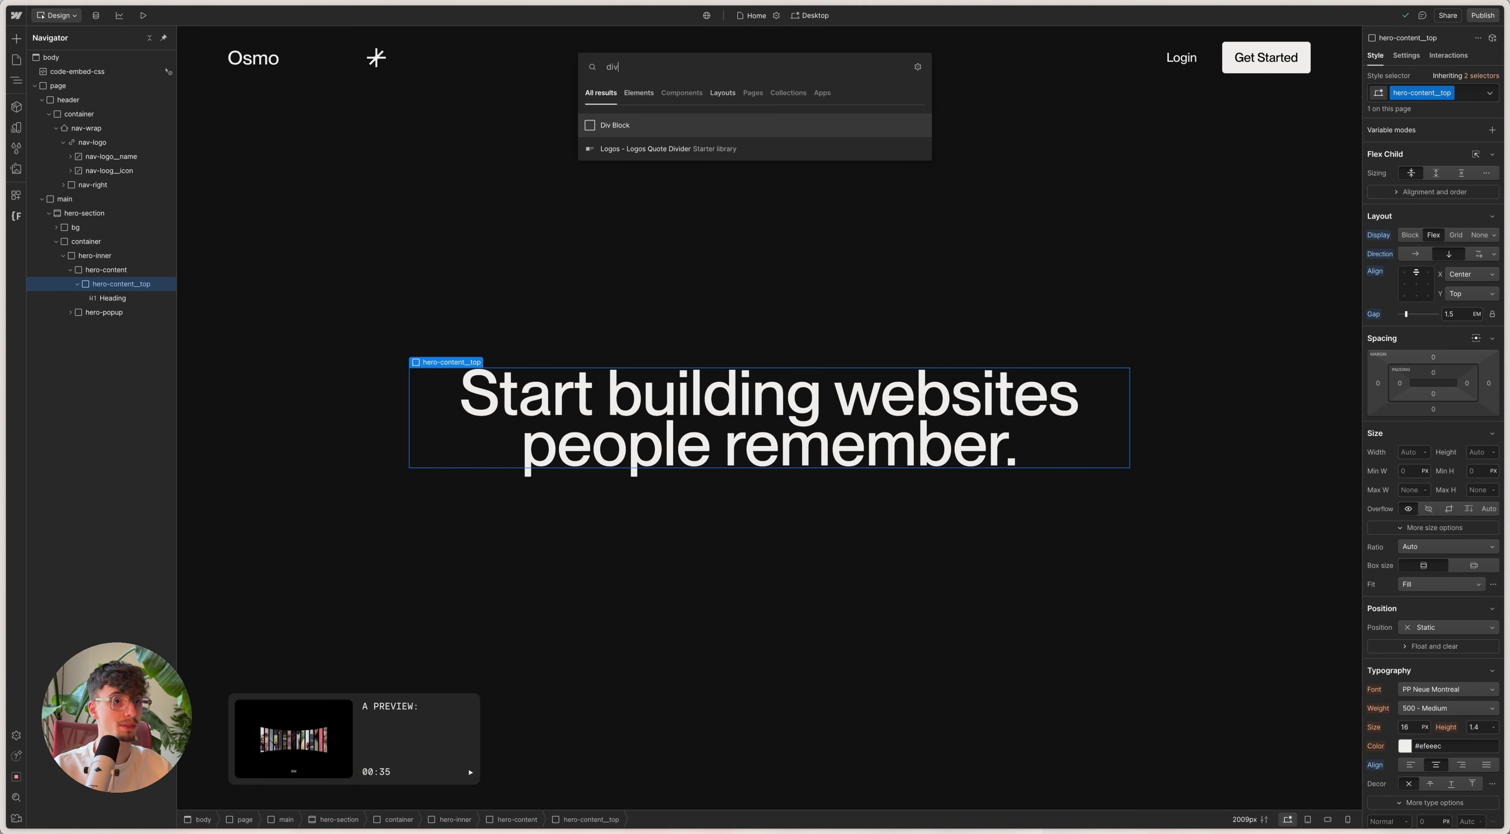
key(Return)
drag(130, 318, 114, 294)
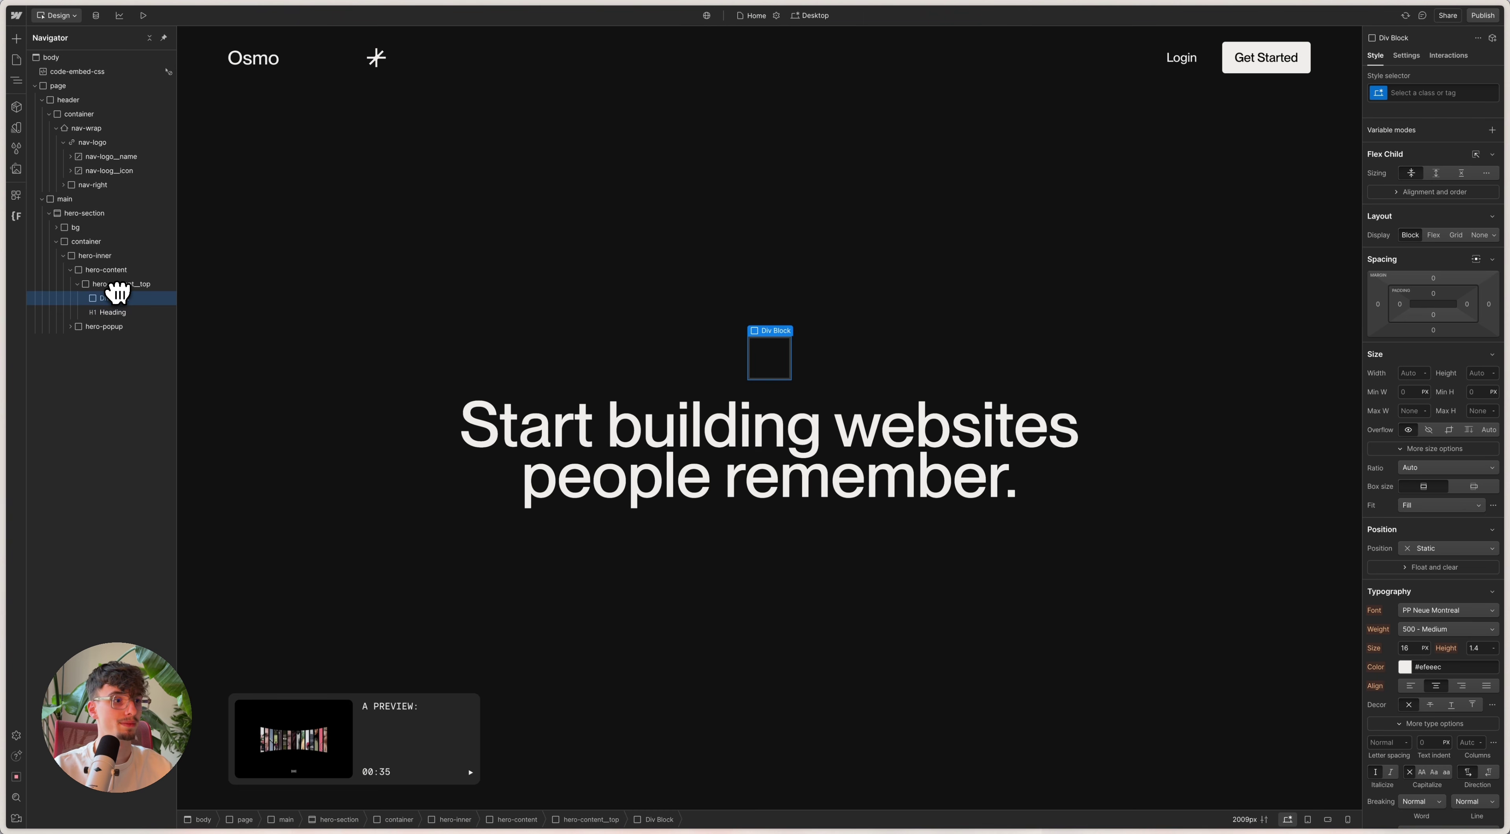
Step: Give the new div block the class tag and set its font size to 0.75em
click(1456, 88)
text(tag)
key(Return)
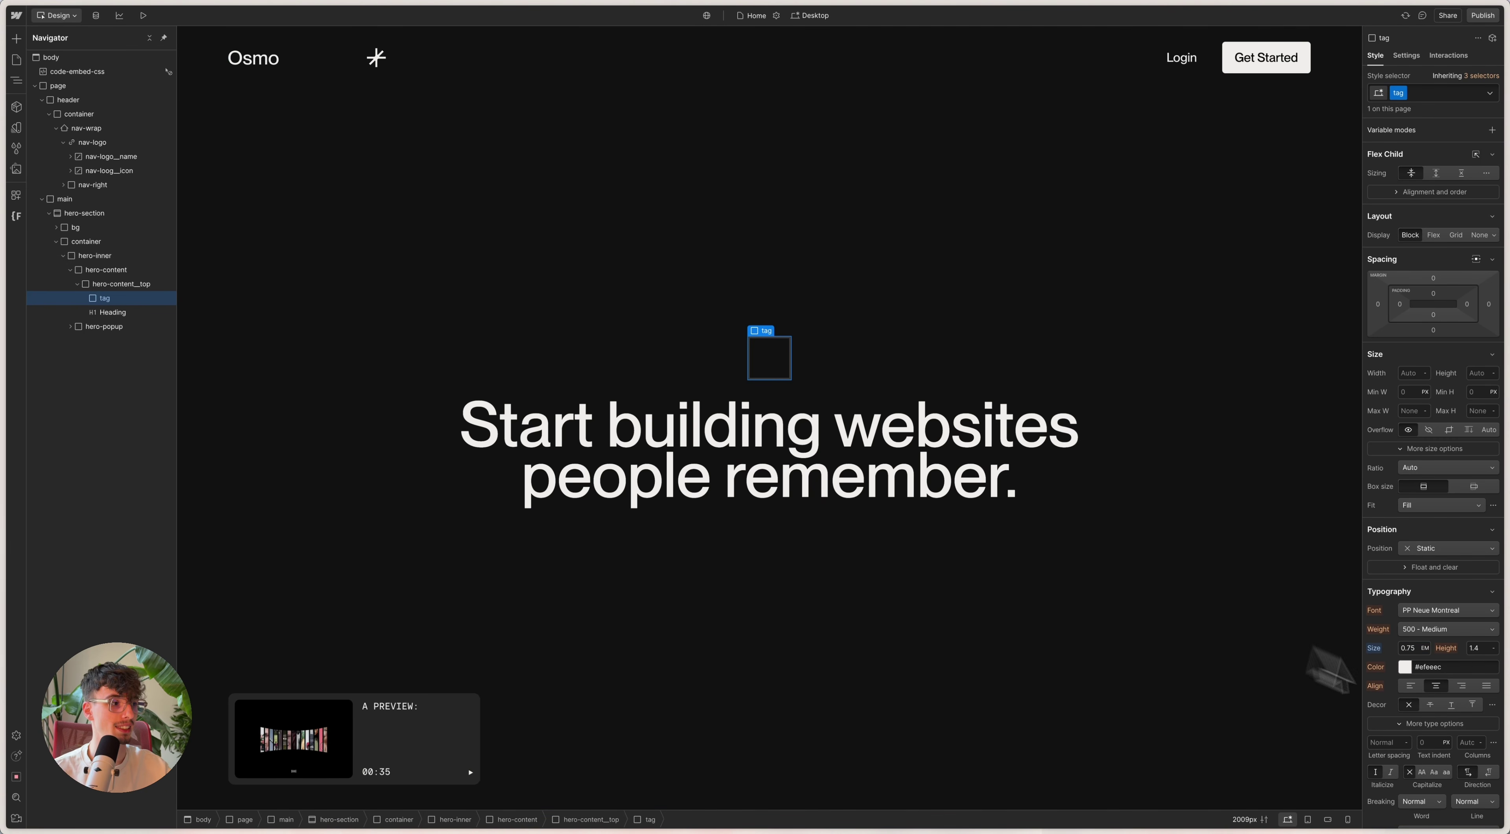
Step: Add a paragraph inside the tag div with the text "A platform by" followed by the two creators' first names, as in the Figma design
key(super+e)
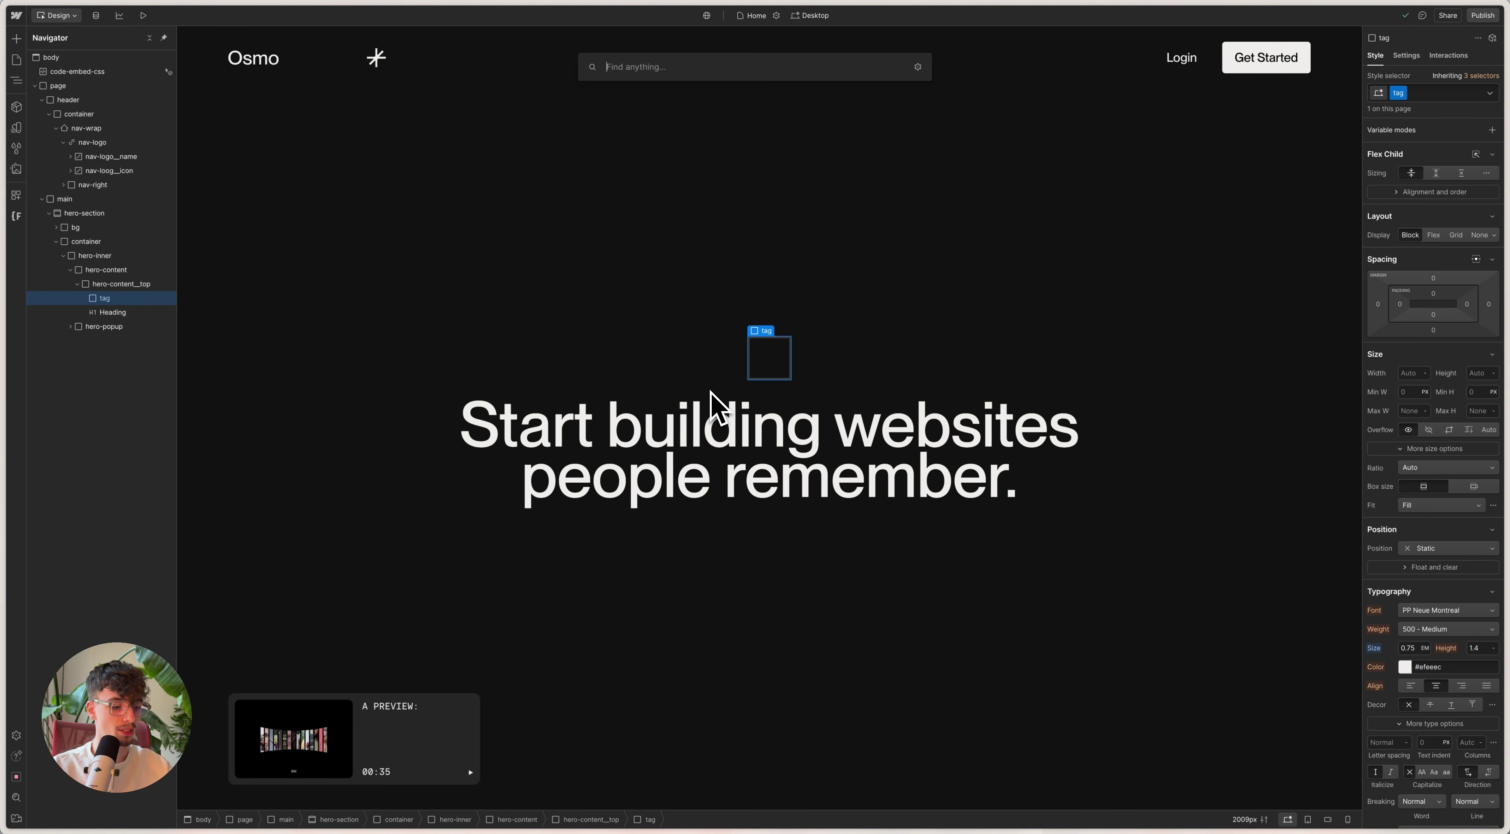
text(para)
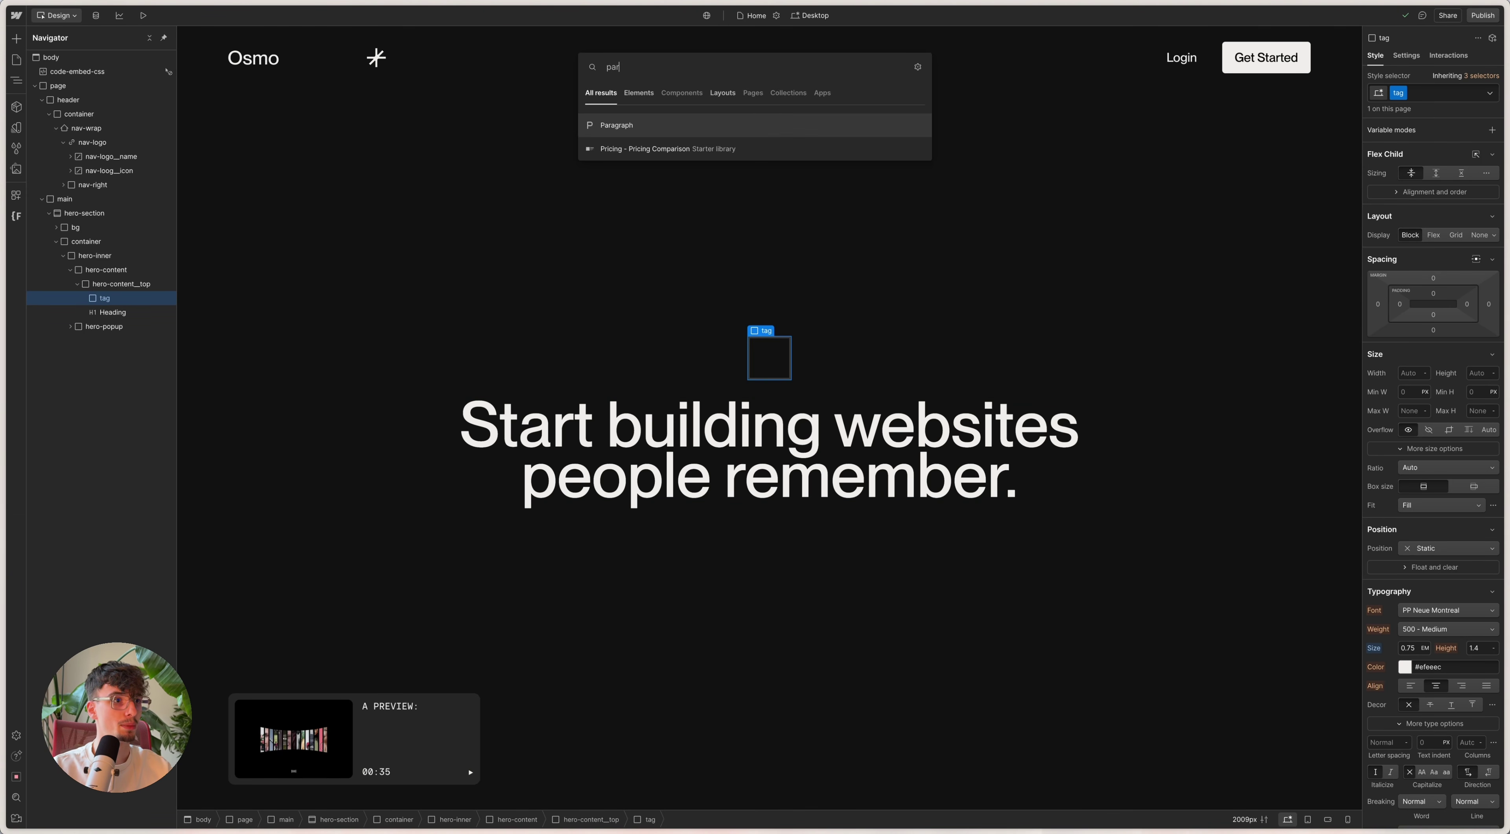
key(Return)
key(Return)
text(A platform by Dennis and Ilja)
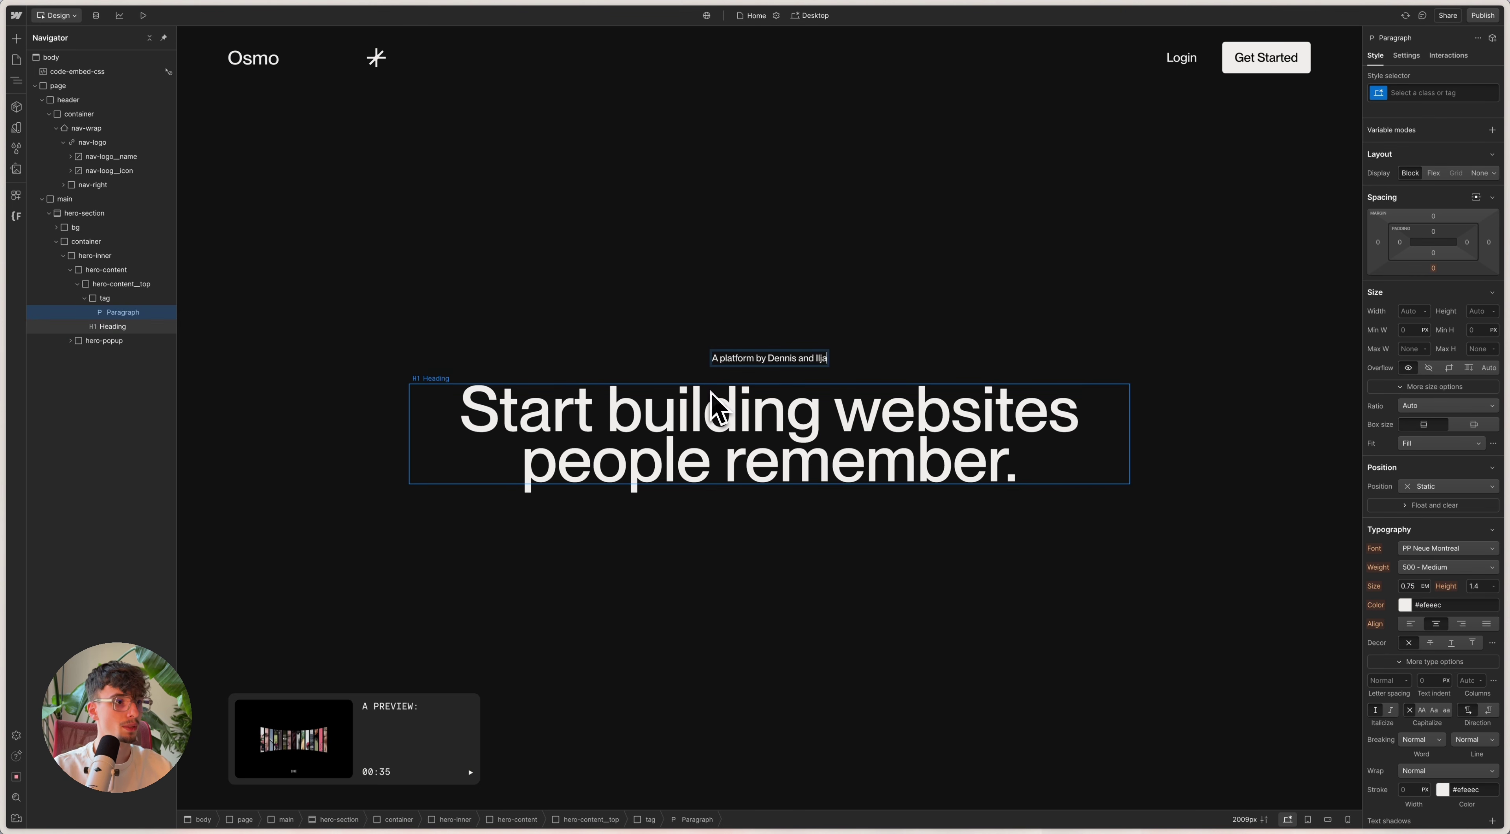
key(Escape)
key(super+Up)
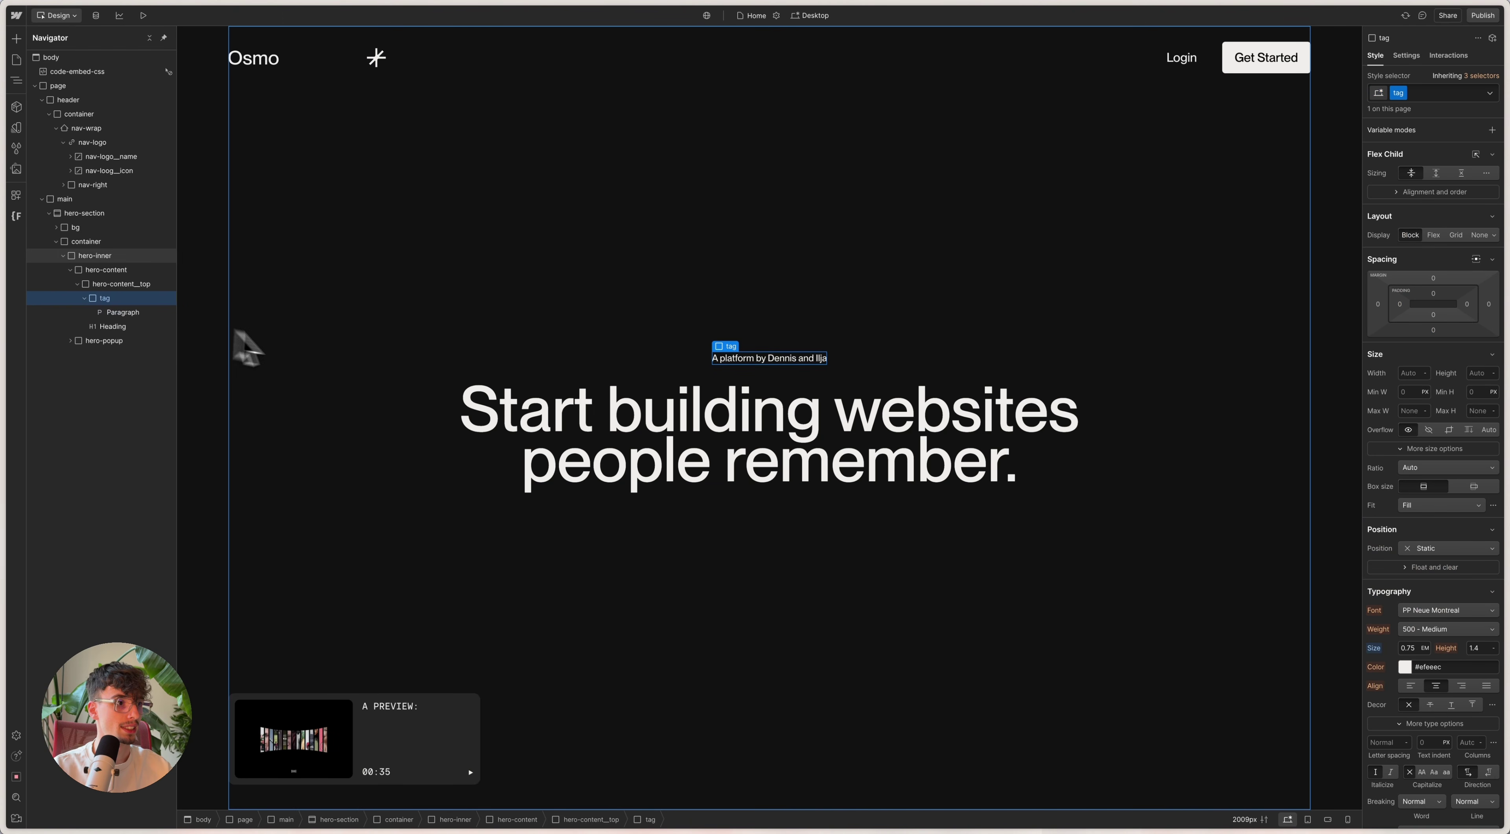
Step: Open the tag div's padding for editing, check the matching tag in Figma, and return to Webflow
click(812, 360)
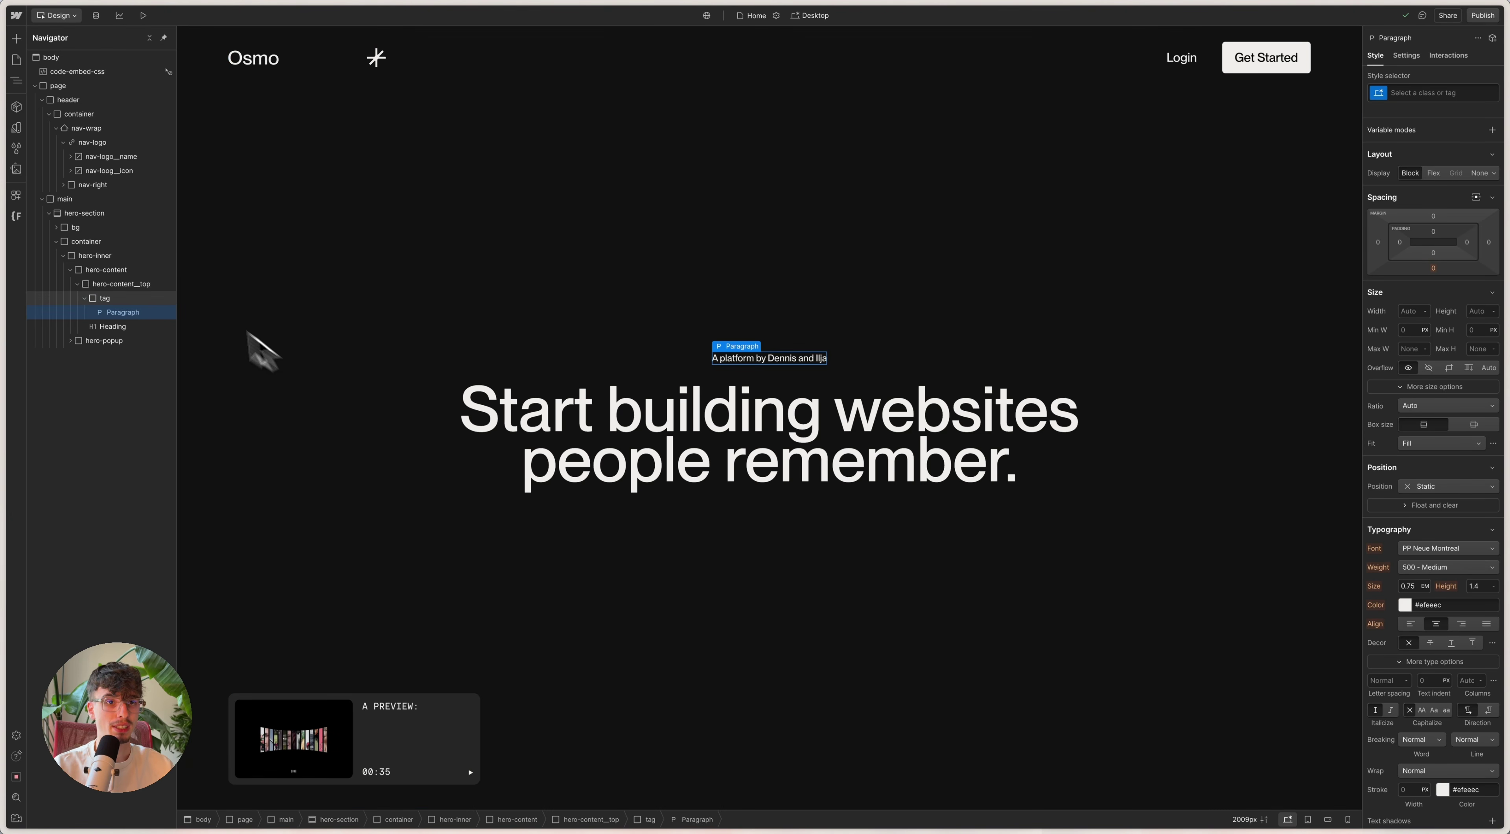
click(117, 299)
click(1433, 293)
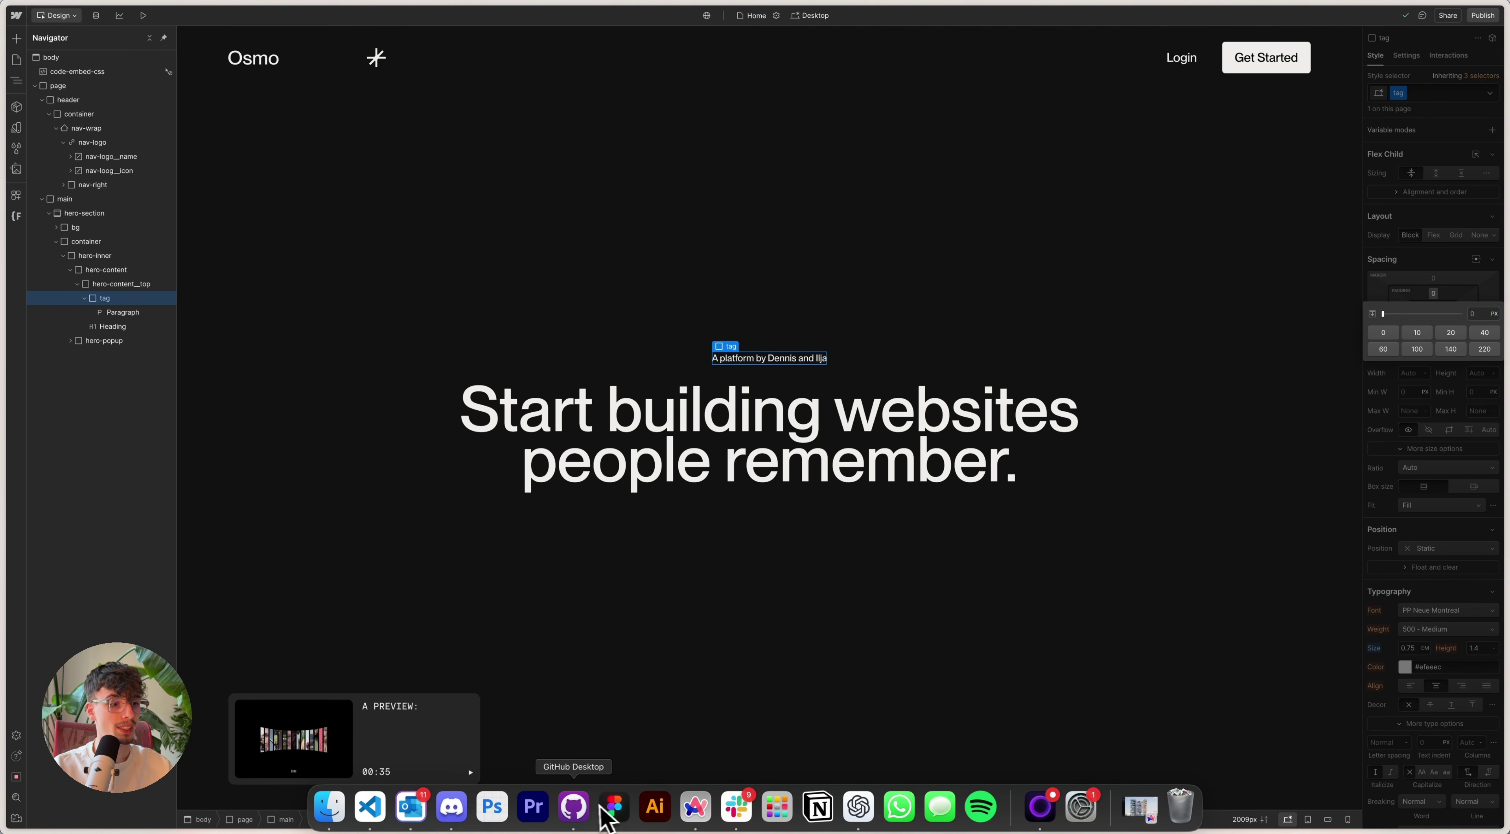
click(604, 810)
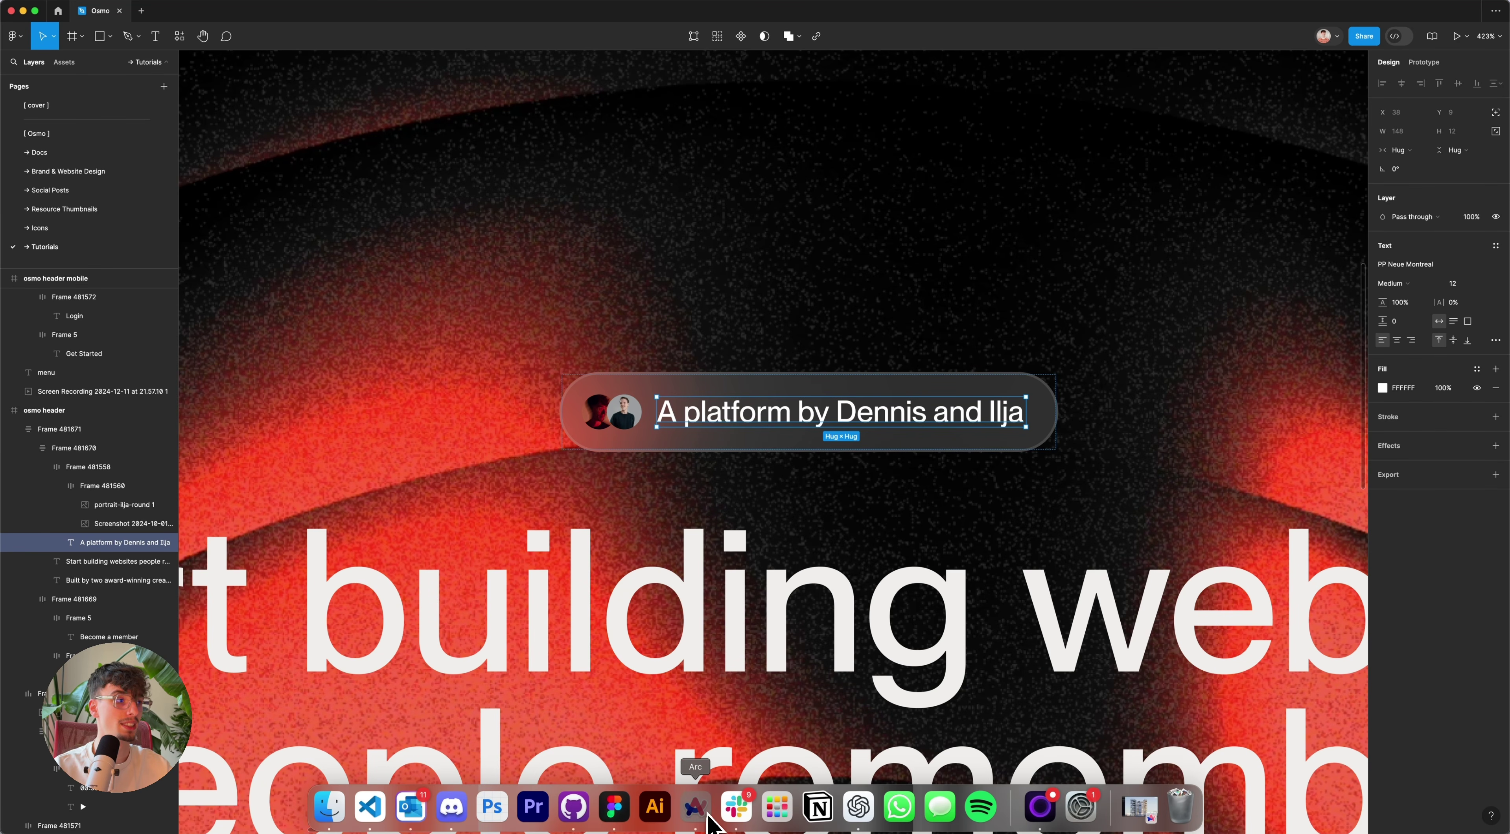
click(700, 813)
click(1457, 403)
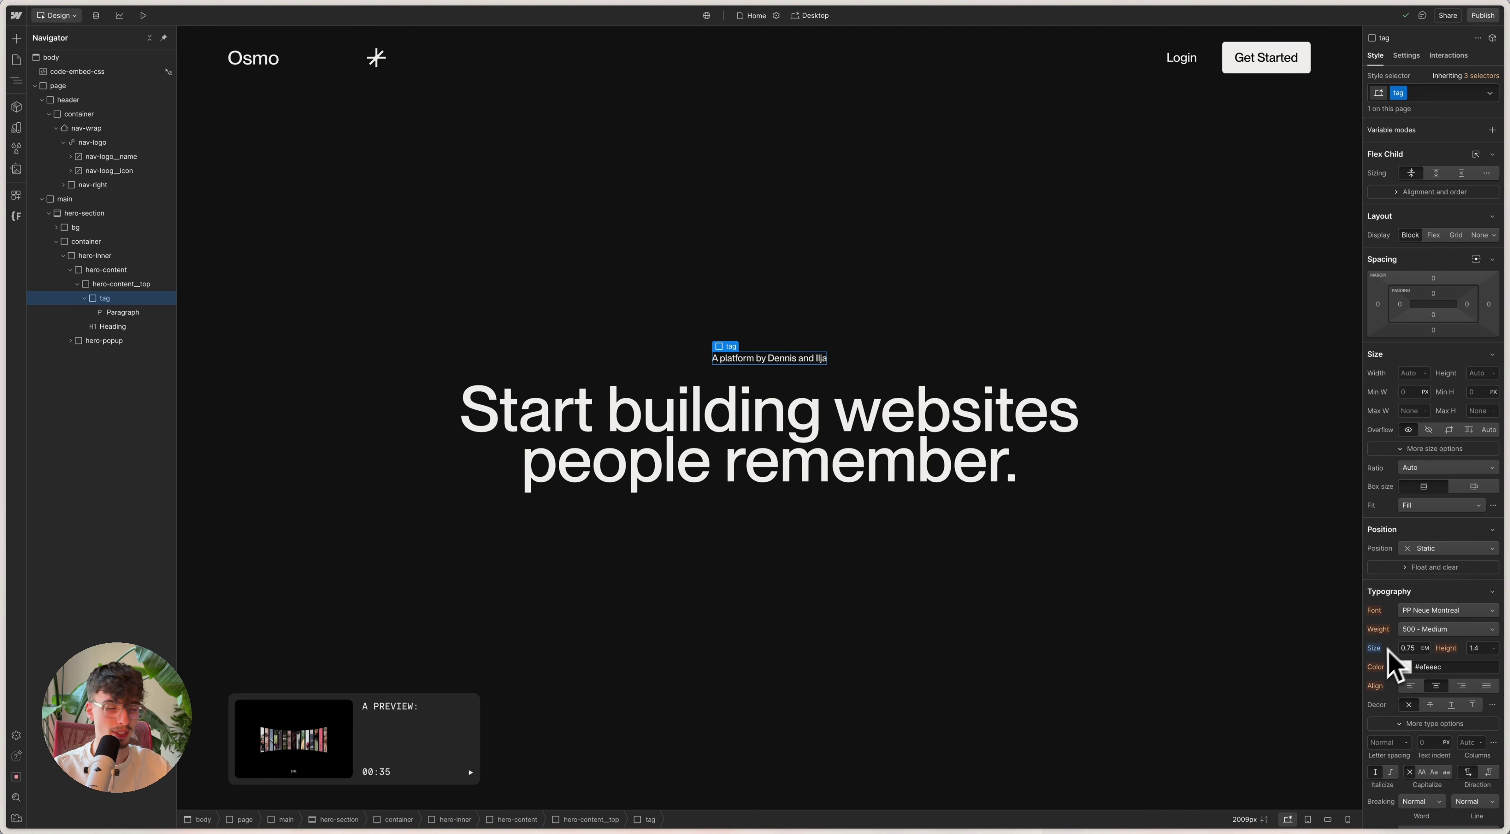
Step: Set the tag div's padding to 0.75em above and below and 1em on both sides
click(1434, 293)
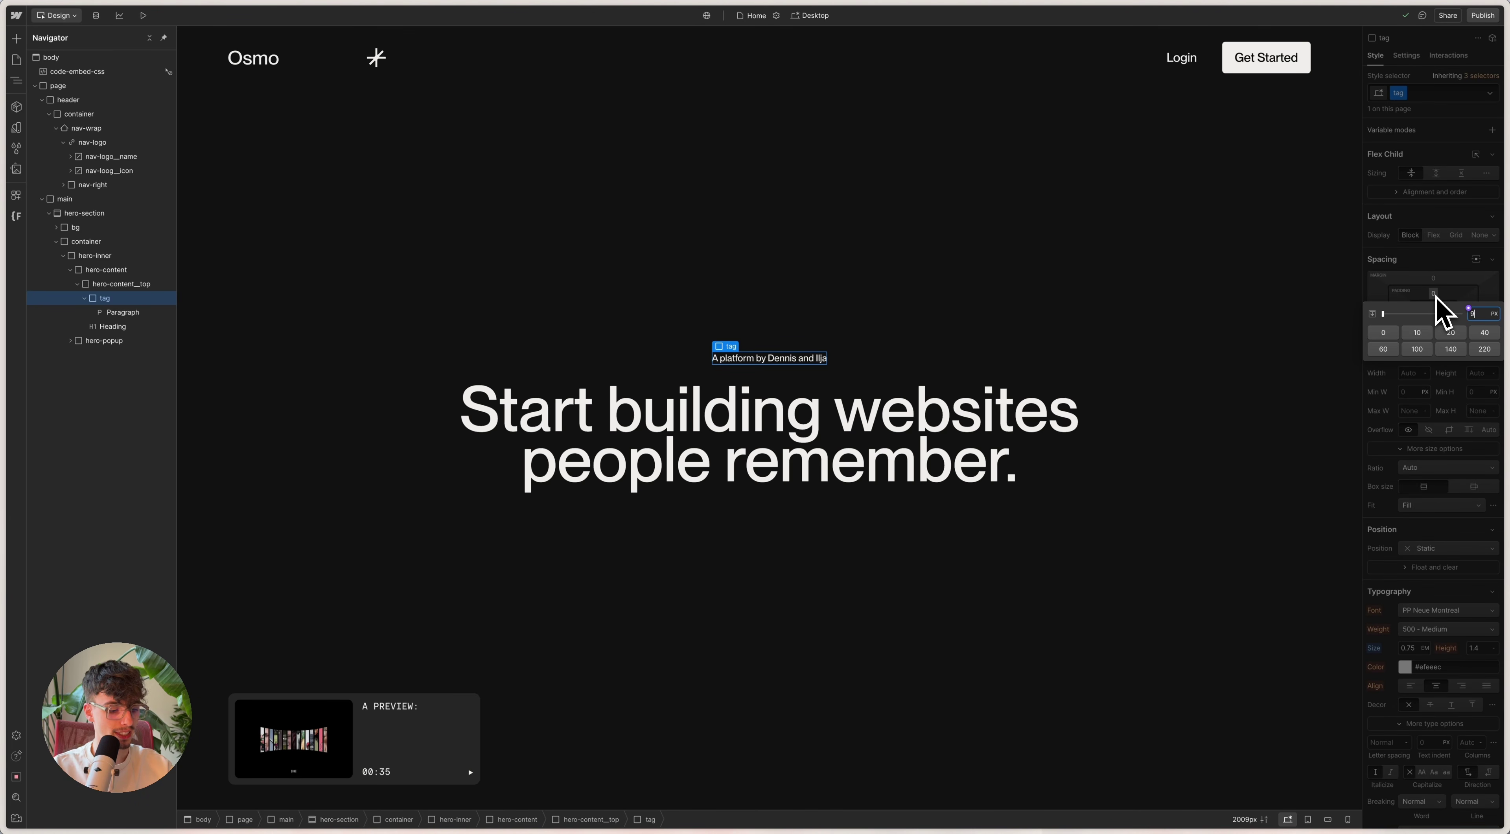
key(Return)
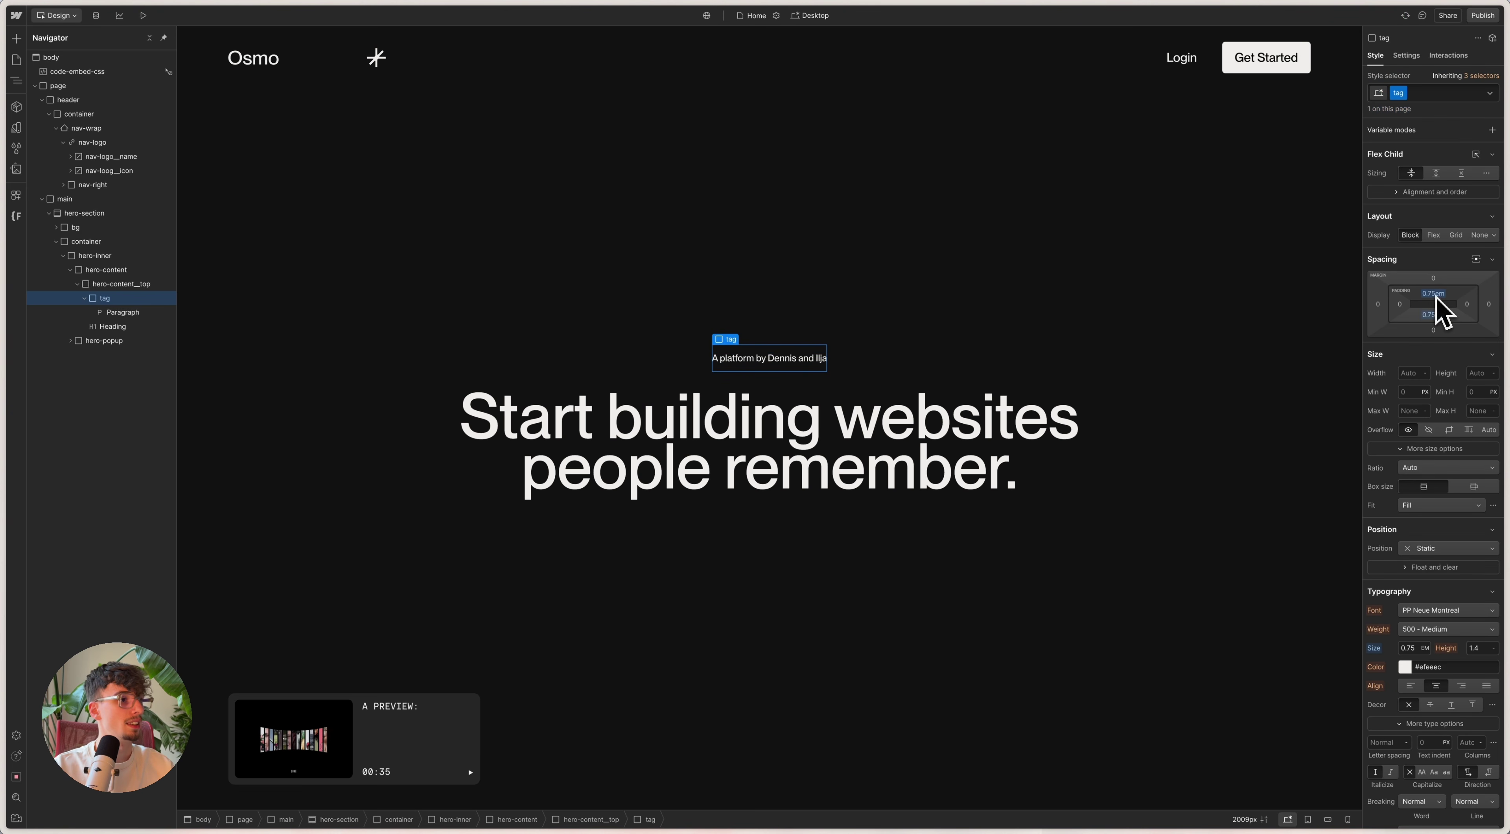
click(1399, 304)
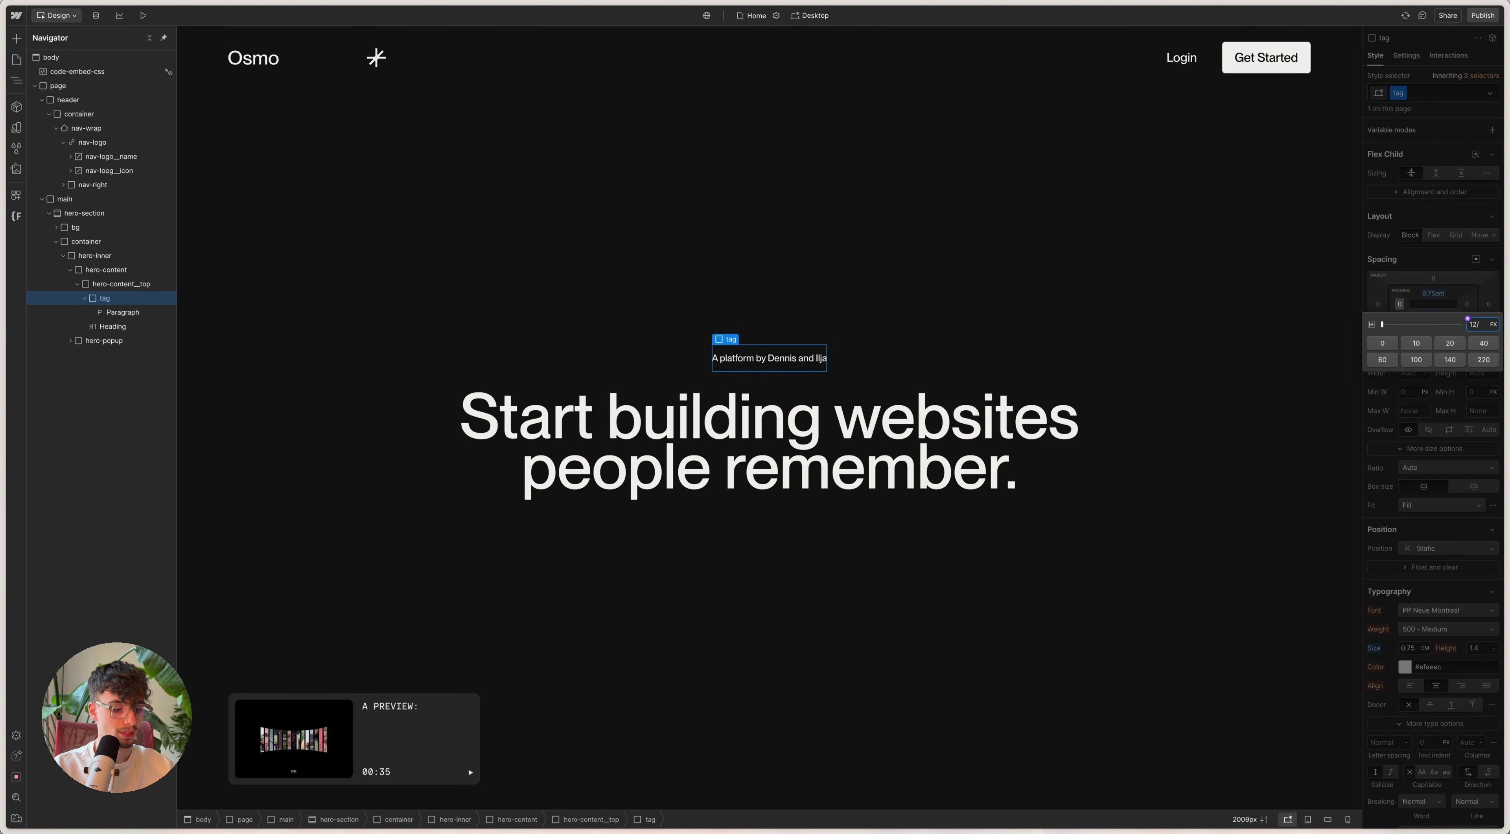
text(1em)
key(Return)
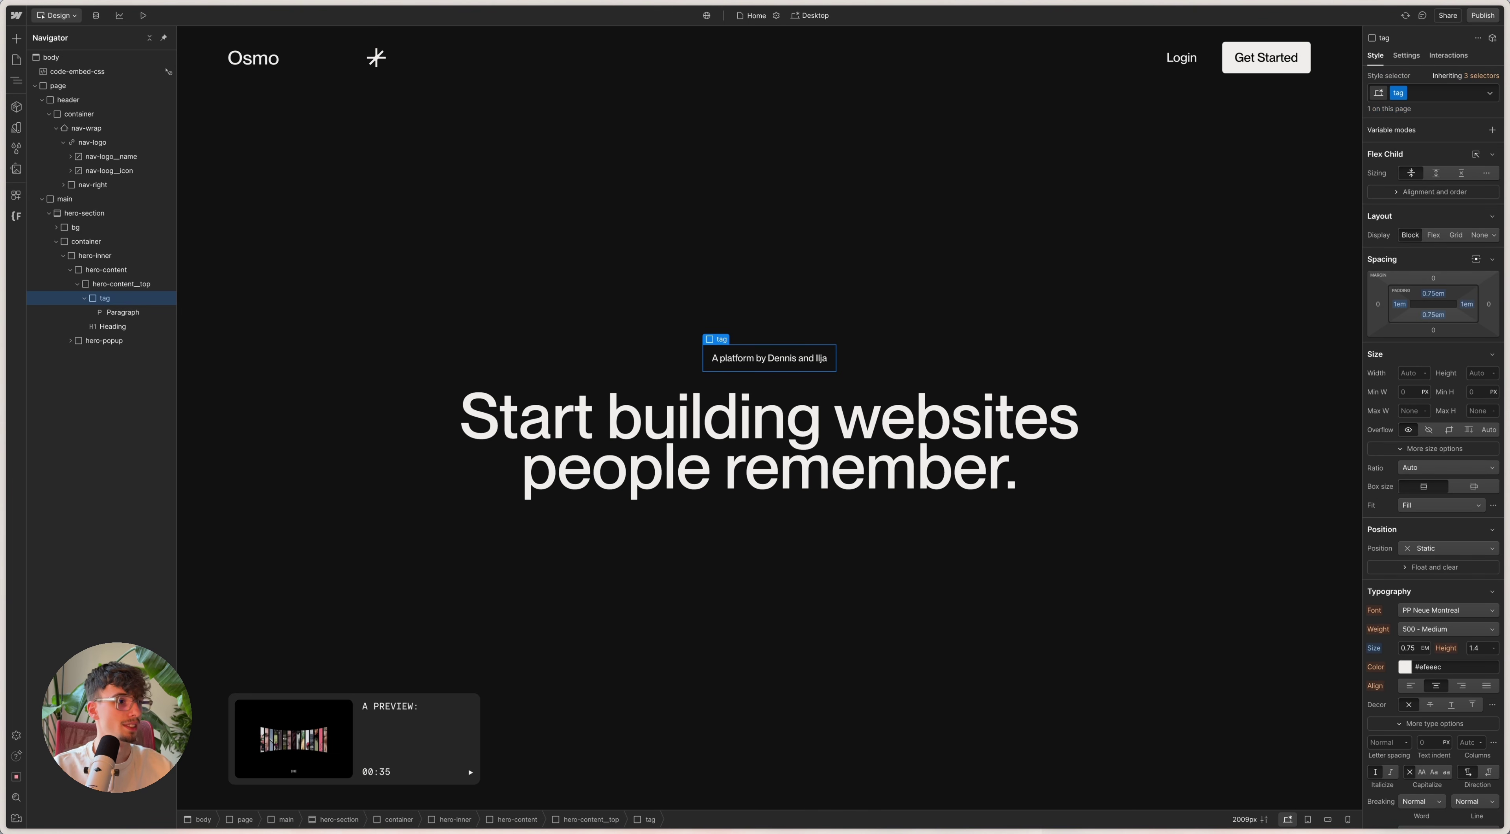
Step: Give the tag div a white background at 8% opacity, rgba(255, 255, 255, 0.08)
scroll(1423, 296, down, 7)
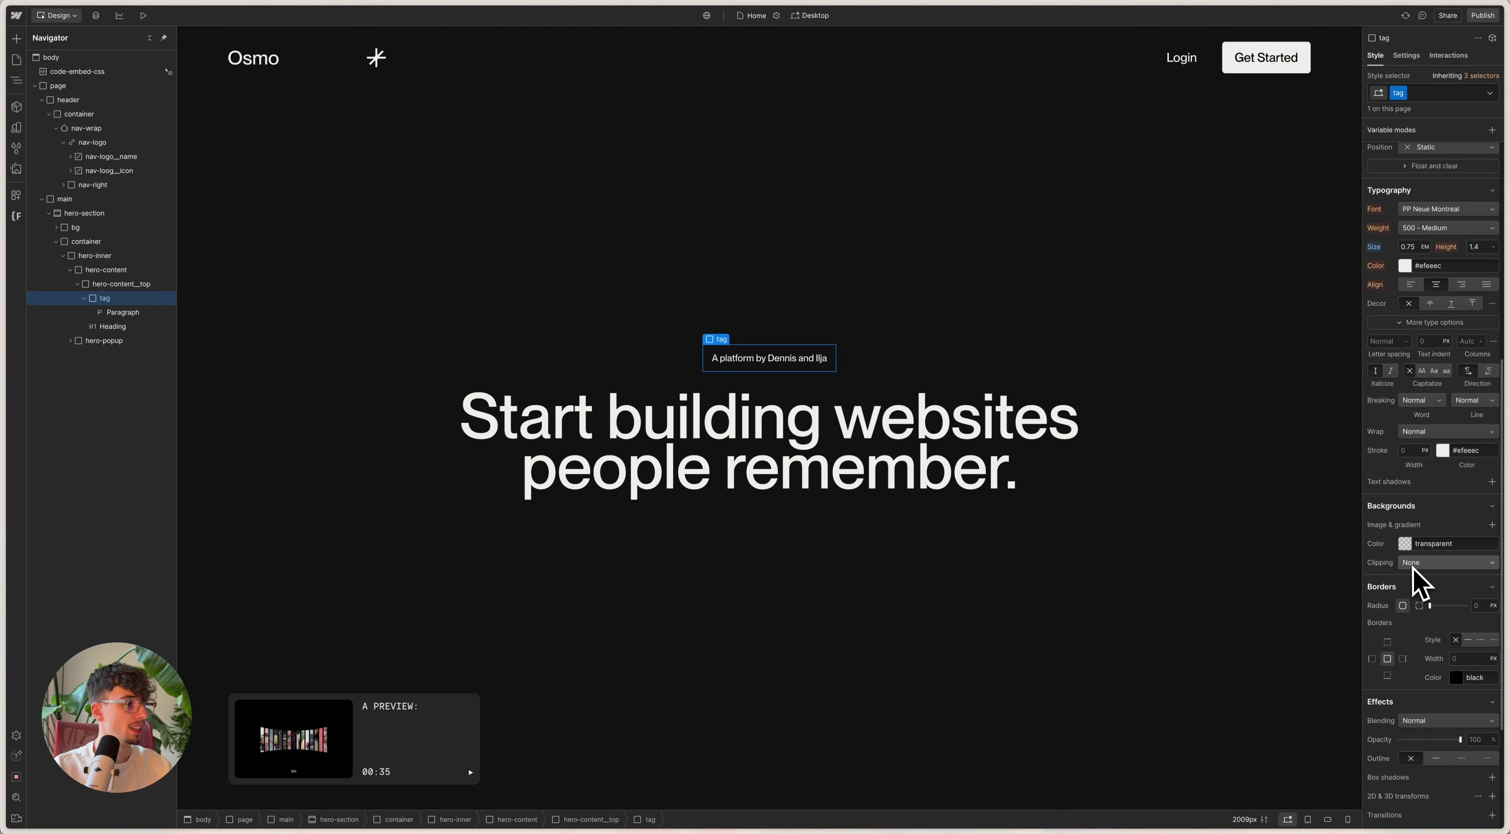
click(1406, 544)
drag(1414, 569, 1353, 547)
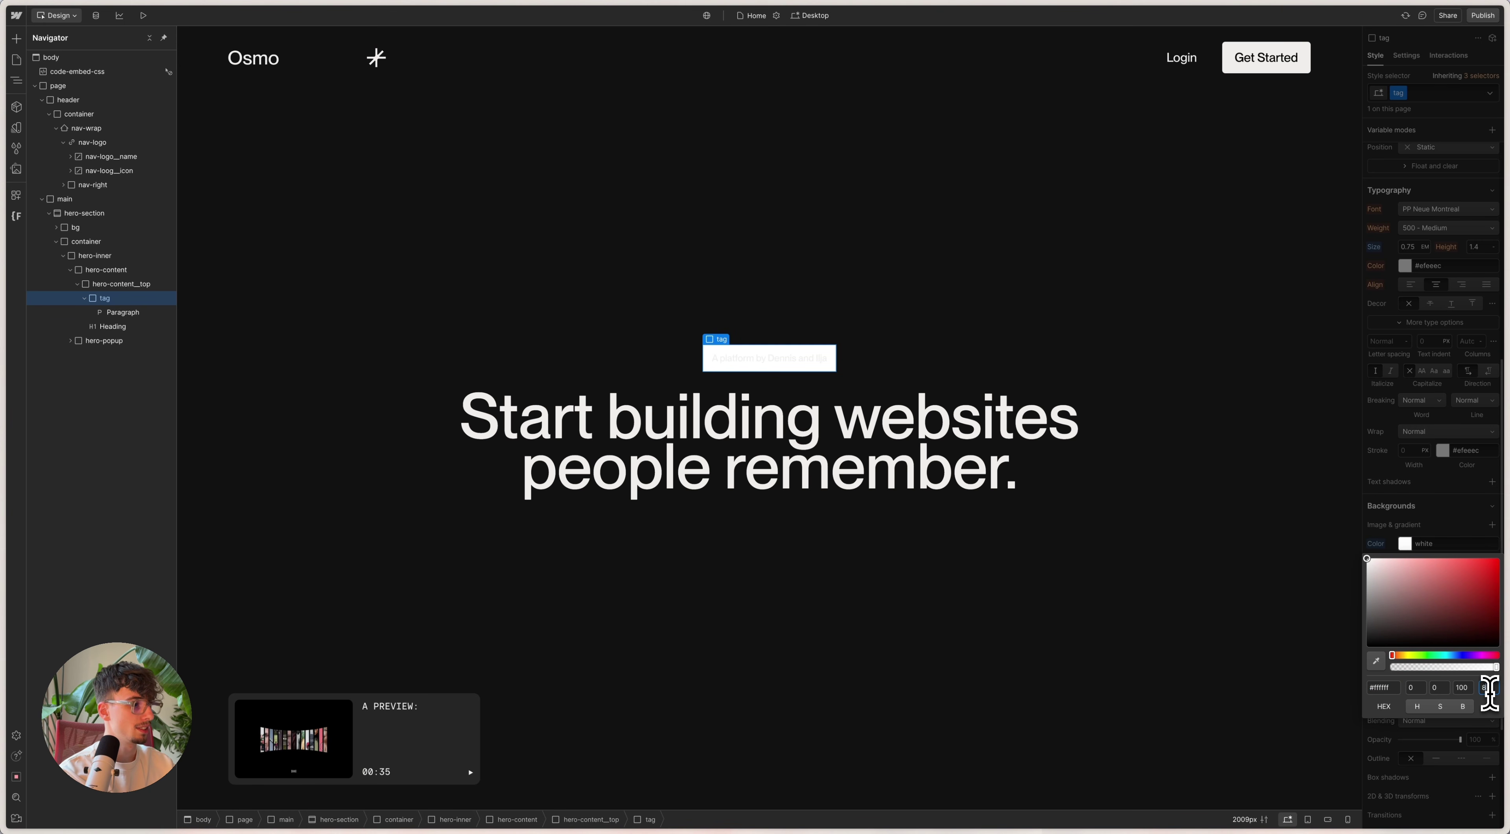
click(1429, 534)
Step: Round the tag's corners with a 100em radius and add a blur backdrop filter
scroll(1448, 593, down, 2)
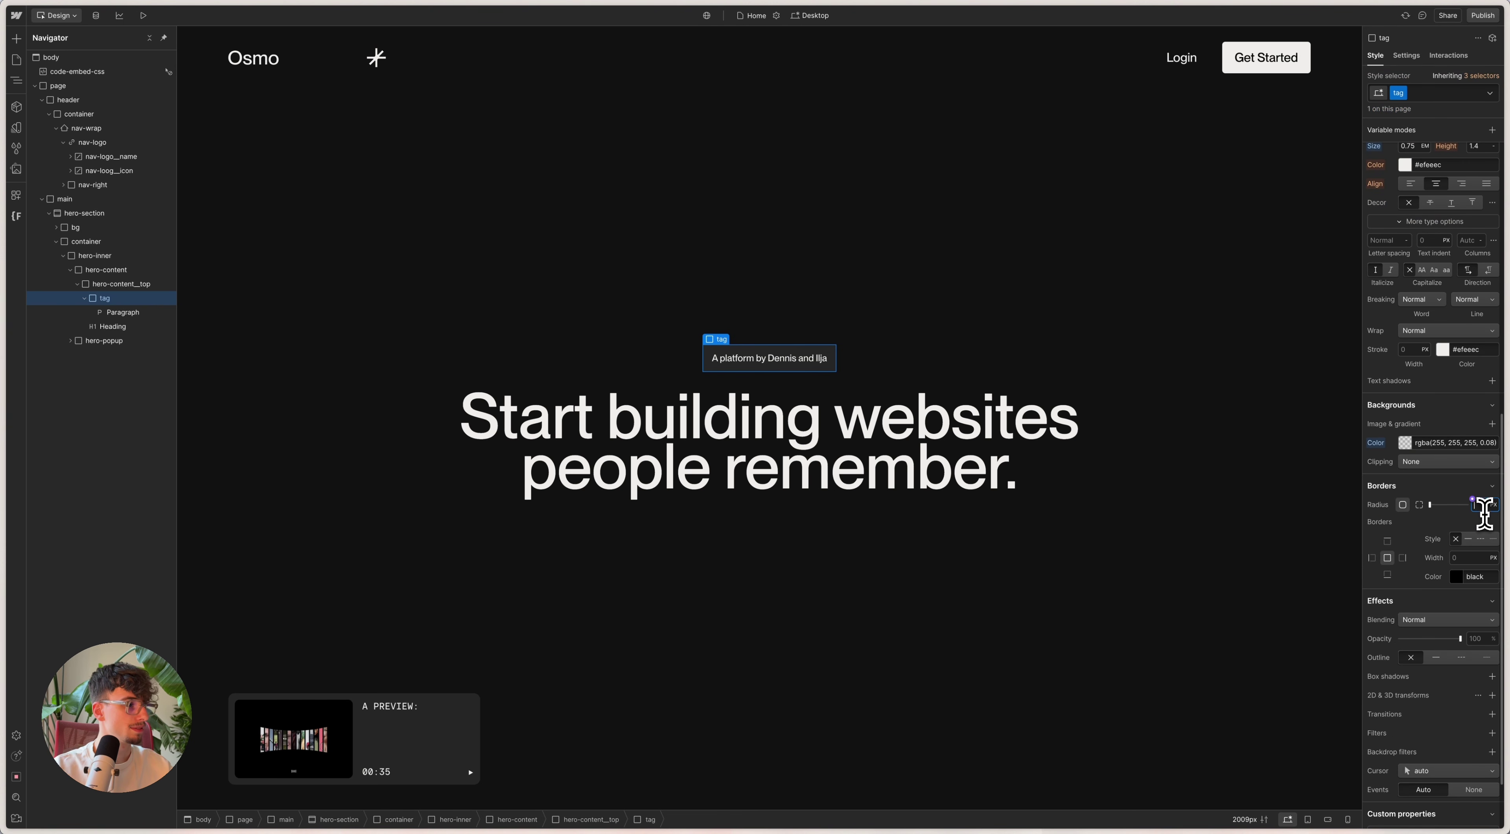
scroll(1483, 587, down, 2)
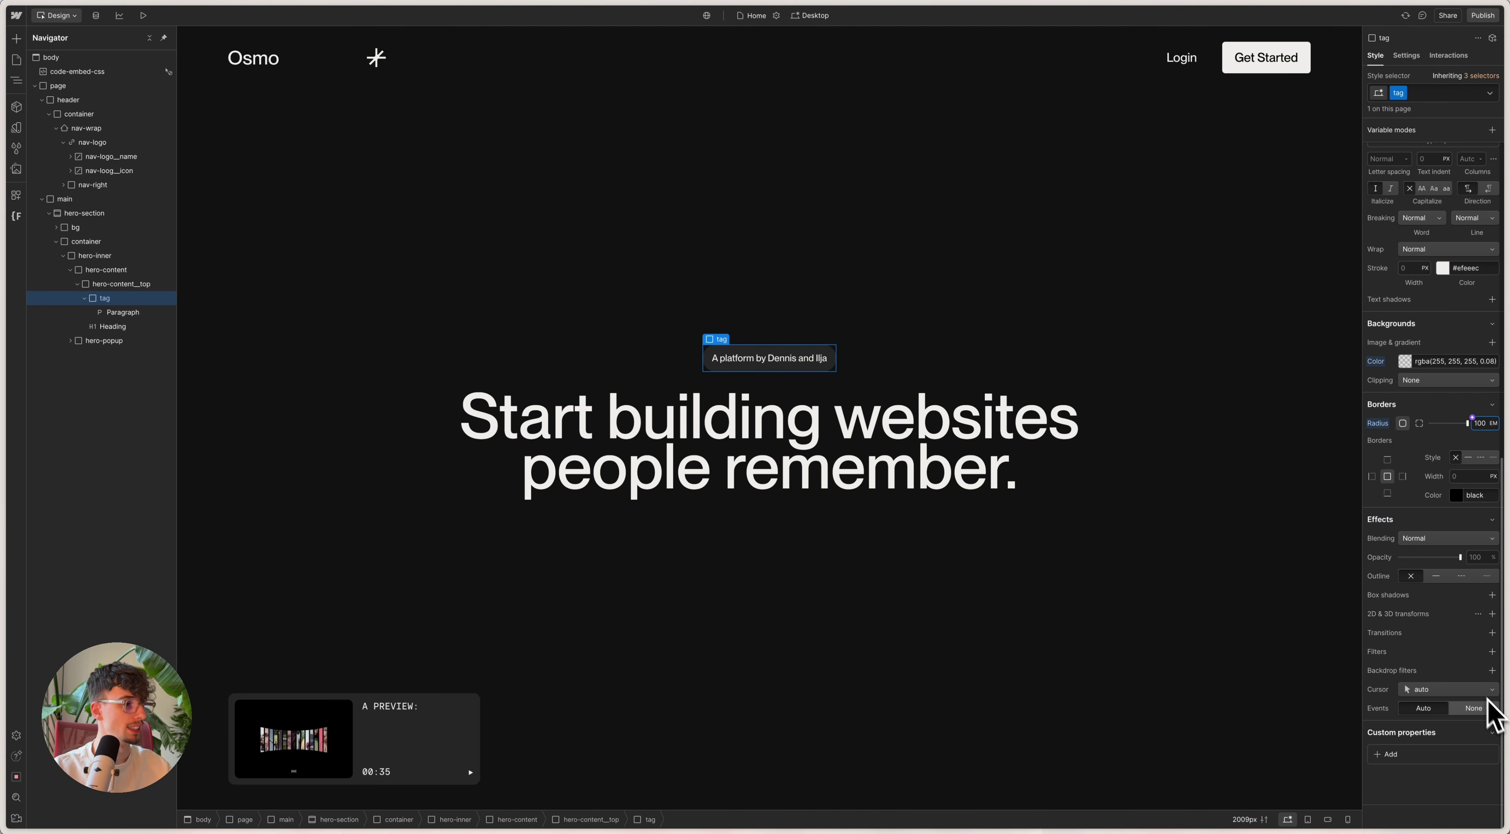
click(1492, 671)
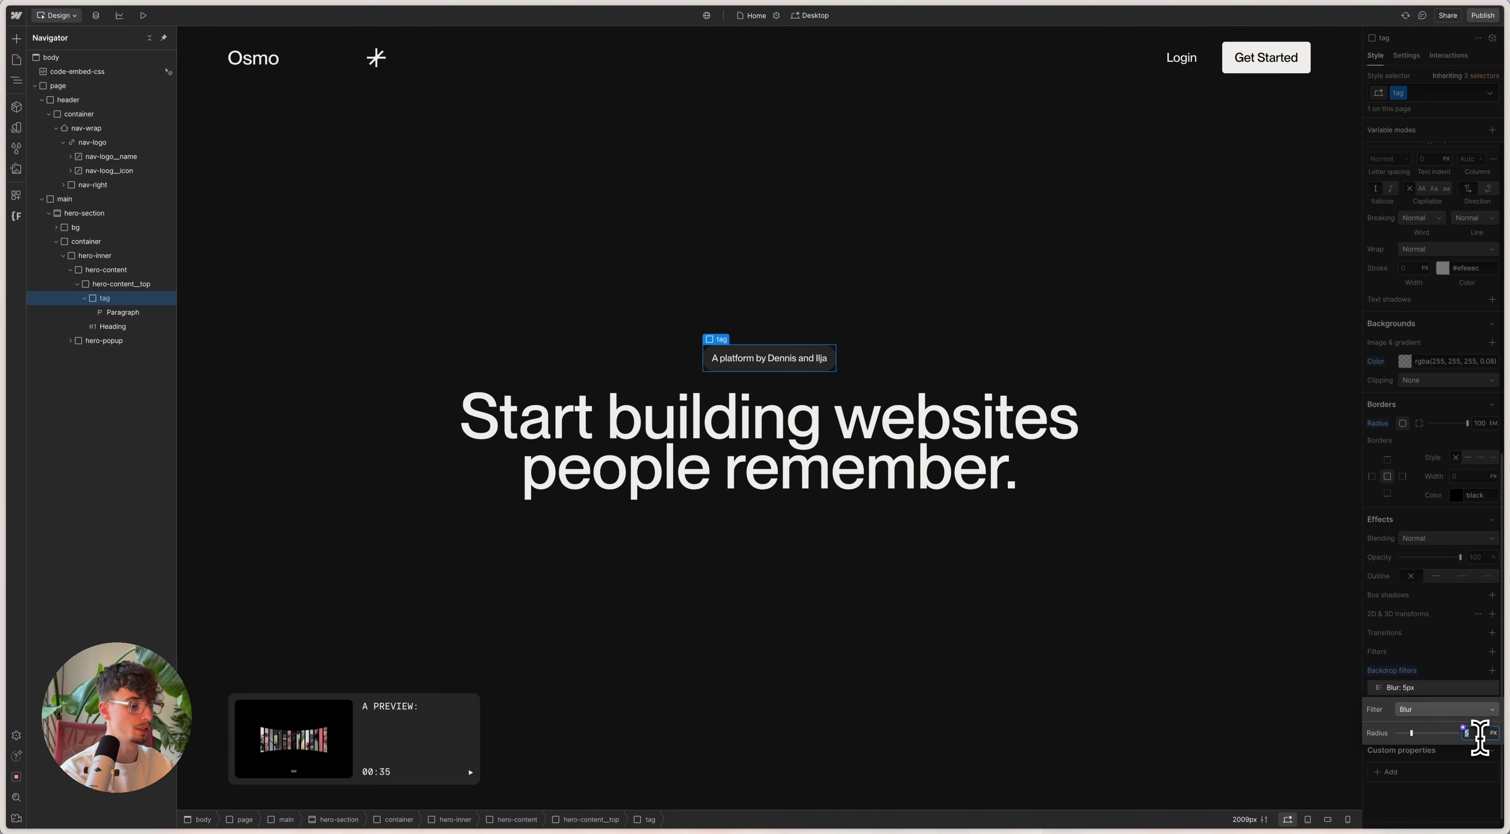
click(1472, 674)
Step: Add a 1px solid border to the tag in semi-transparent white
scroll(1463, 598, up, 4)
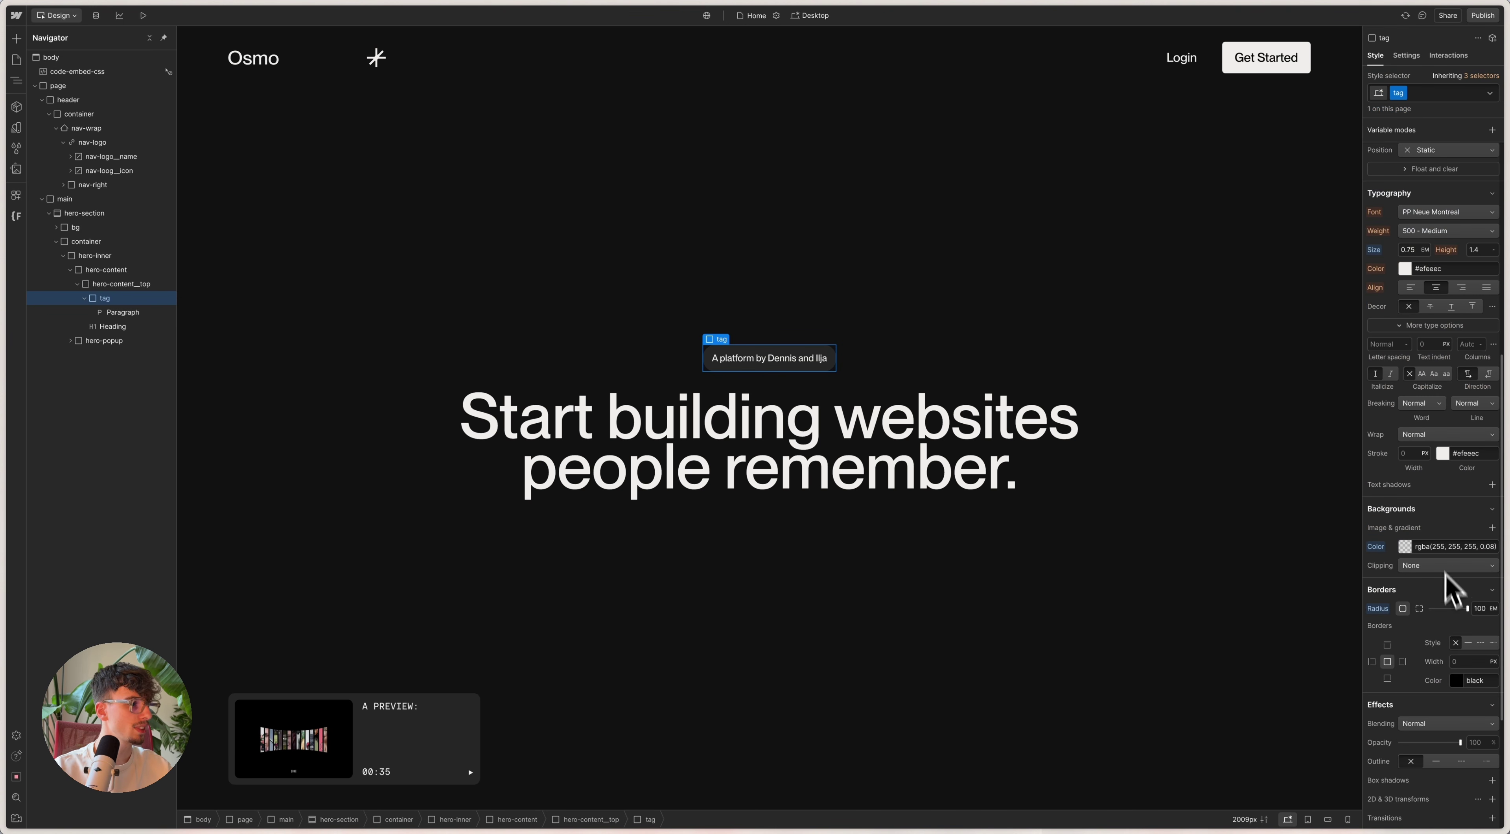
click(1459, 683)
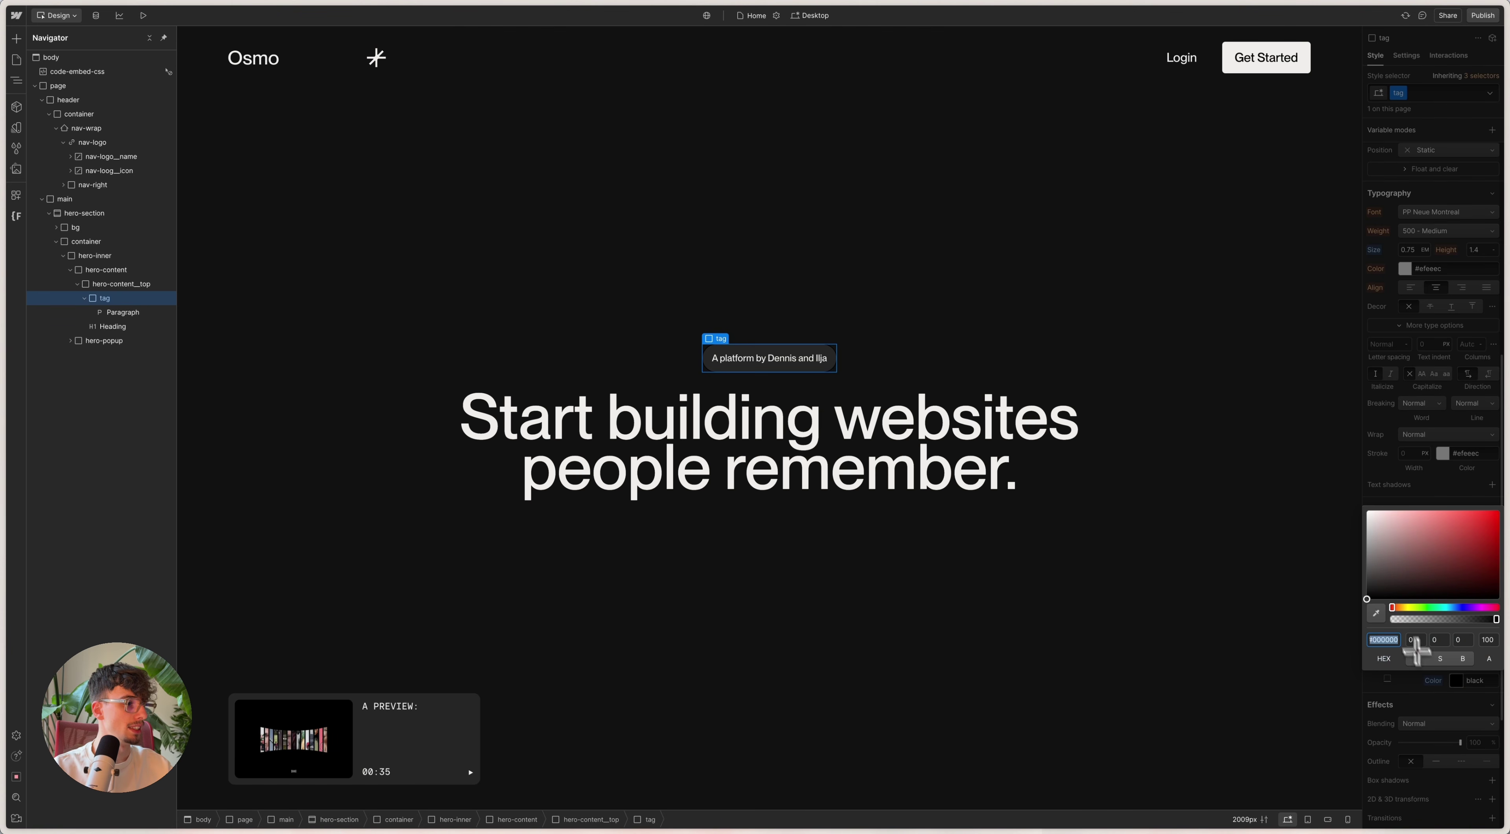
drag(1371, 516, 1338, 489)
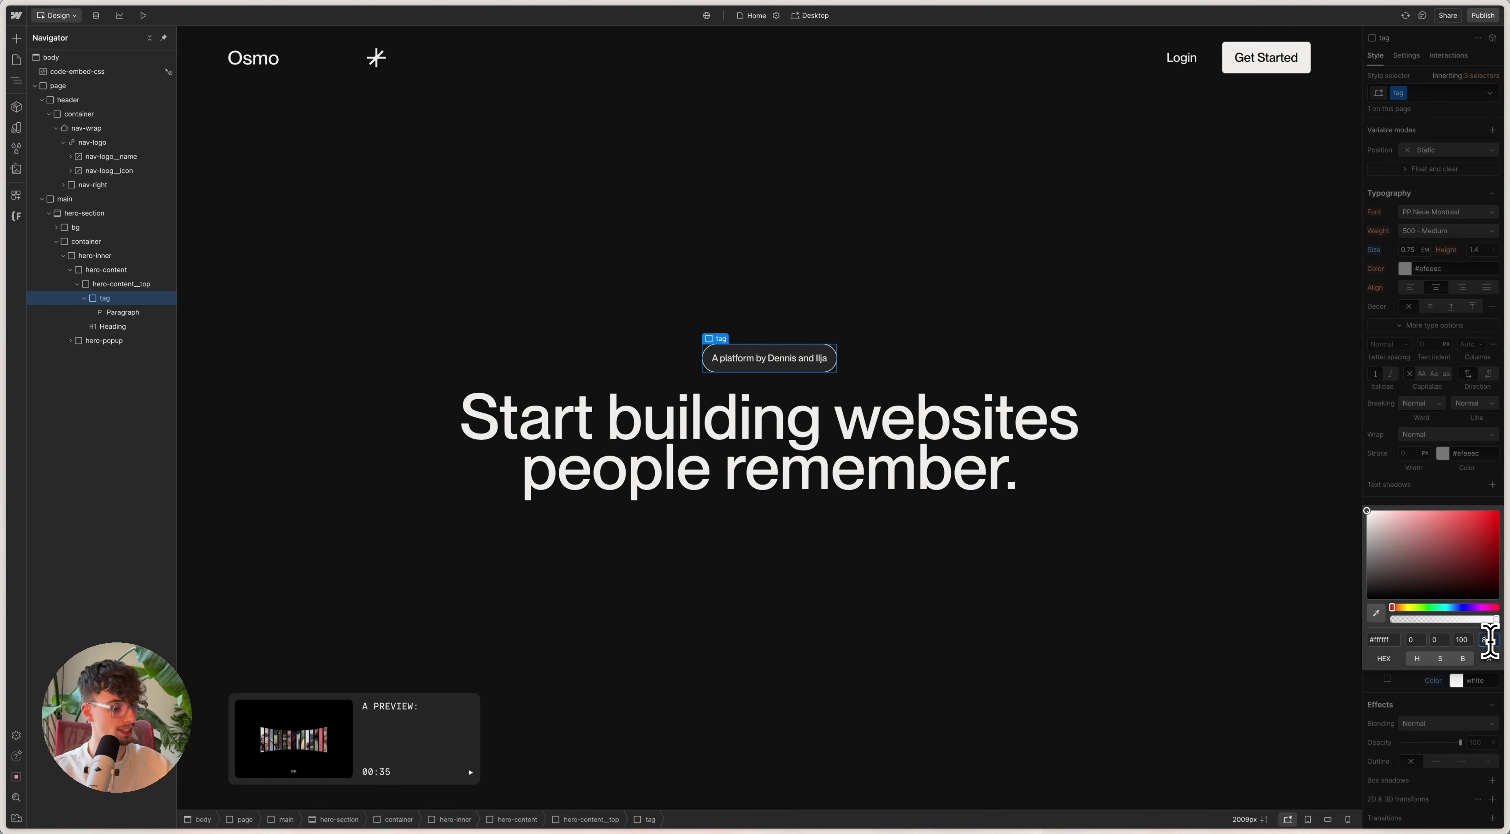
click(1418, 421)
click(990, 393)
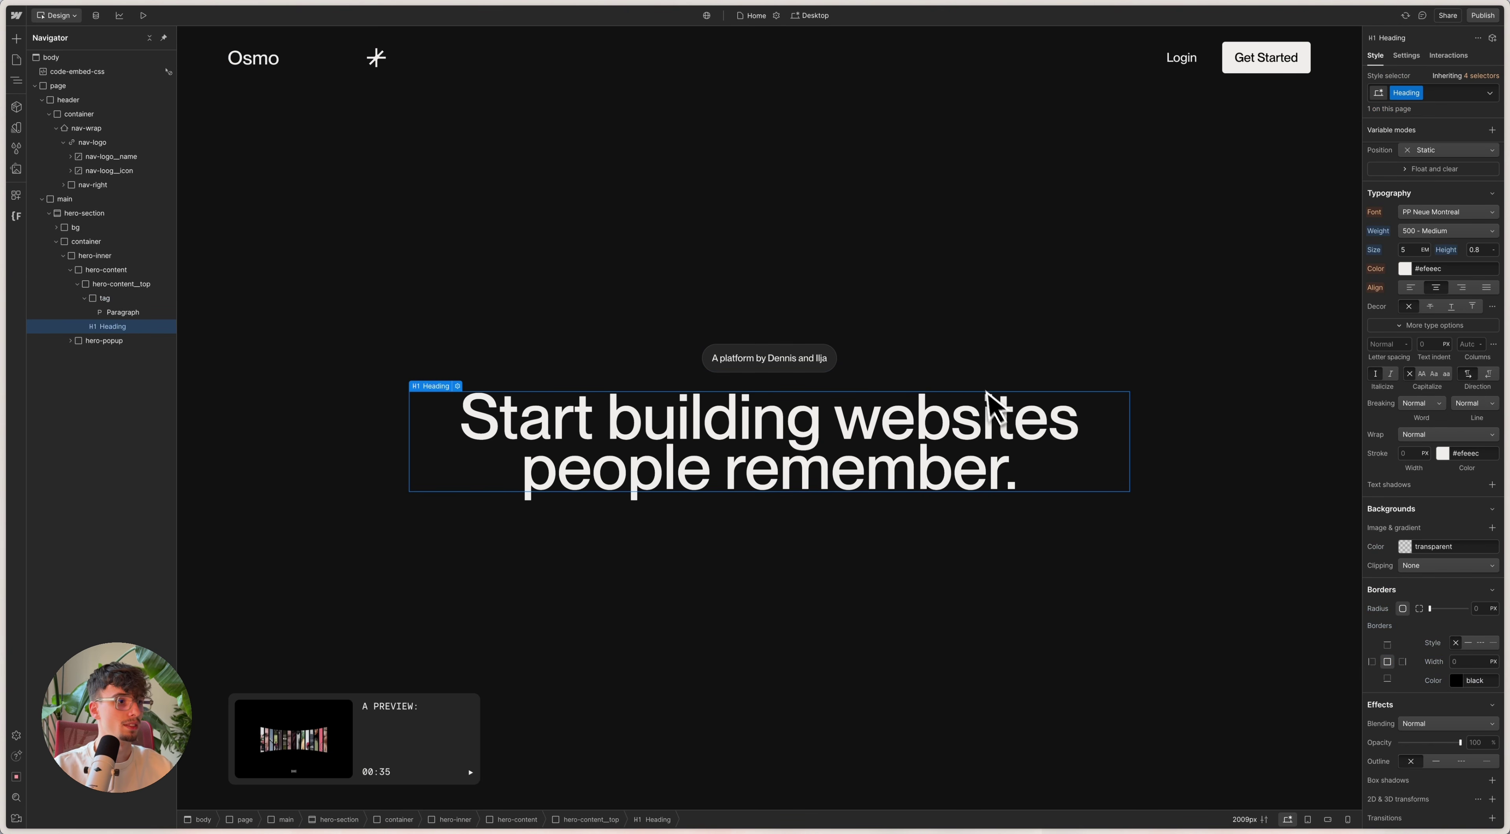
Step: Make the tag a vertically centred flex row, check its spacing in Figma, and set the gap to 0.5em in Webflow
click(803, 320)
click(769, 360)
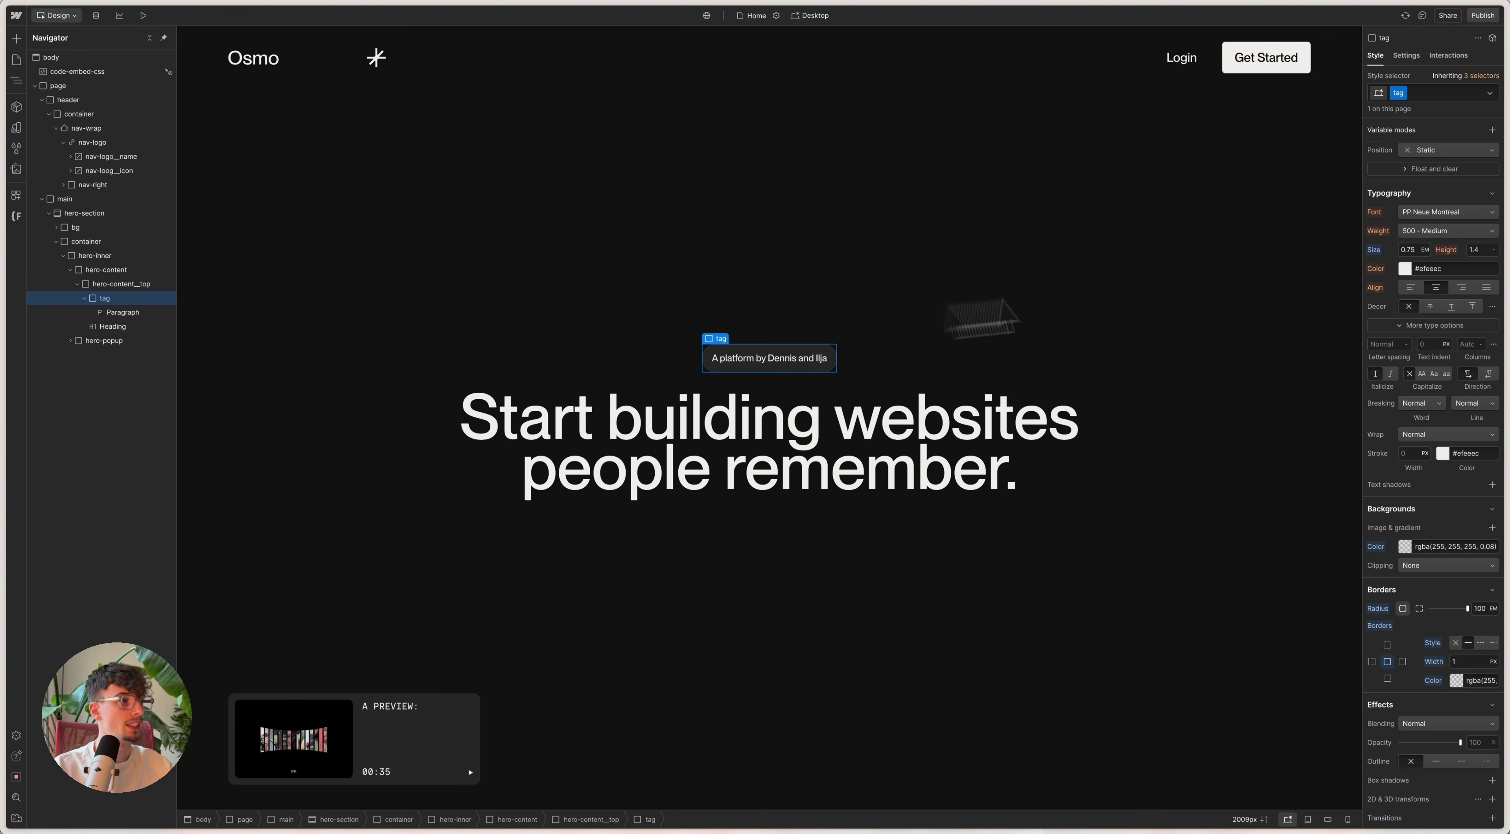
scroll(1451, 267, up, 3)
click(1434, 225)
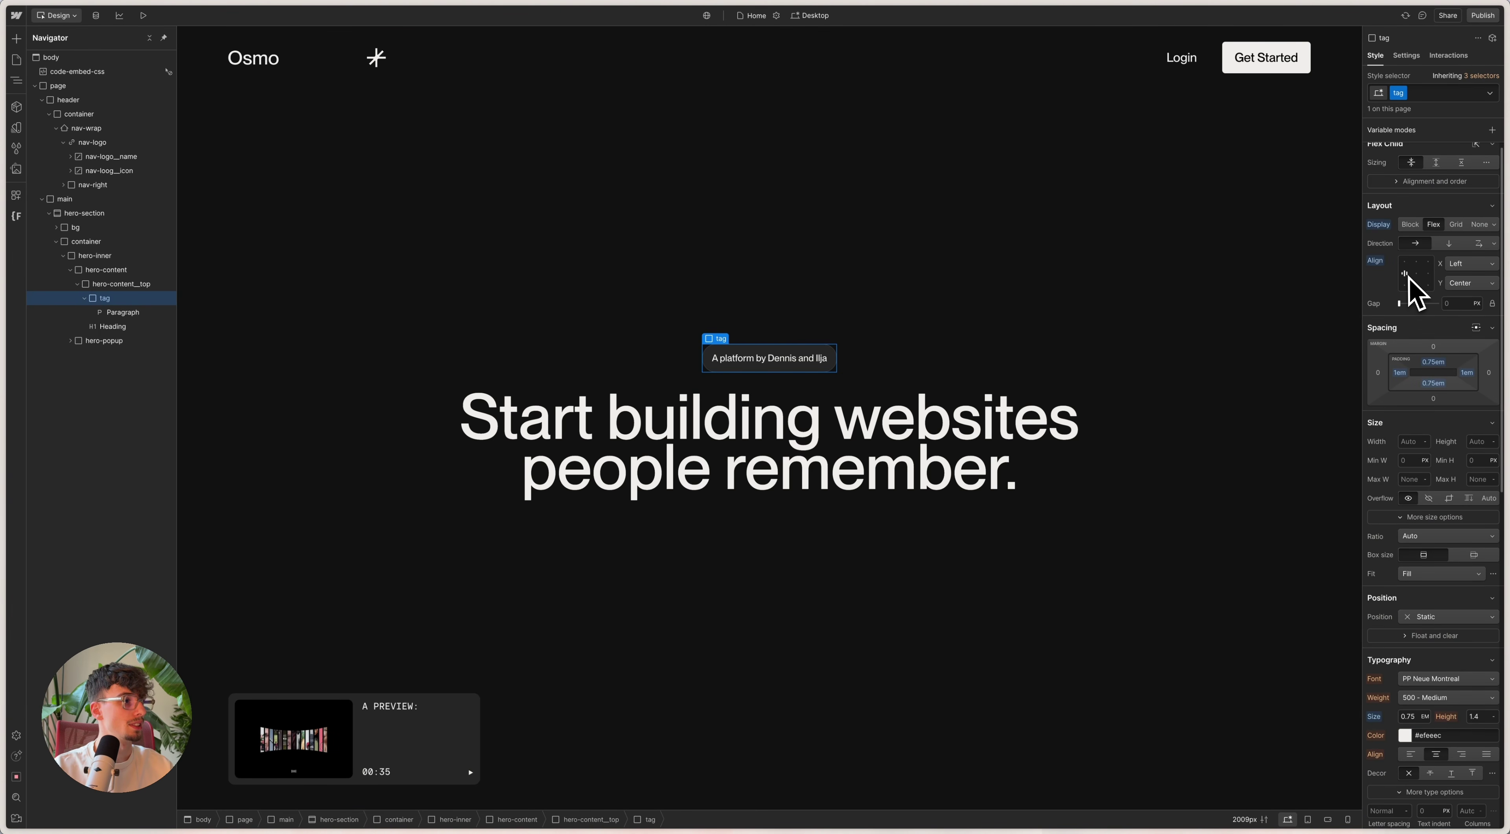
click(542, 806)
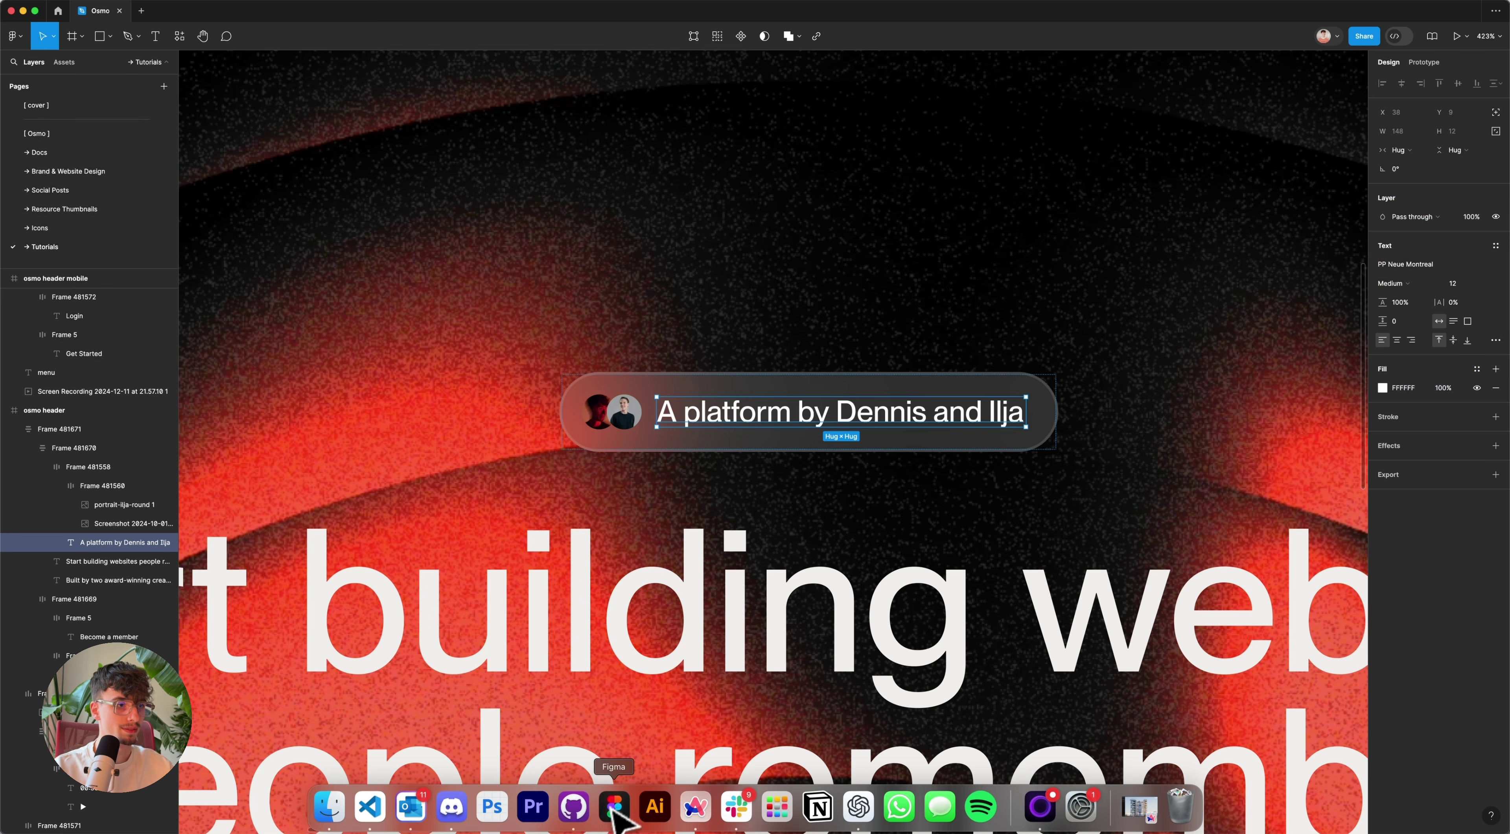
click(626, 463)
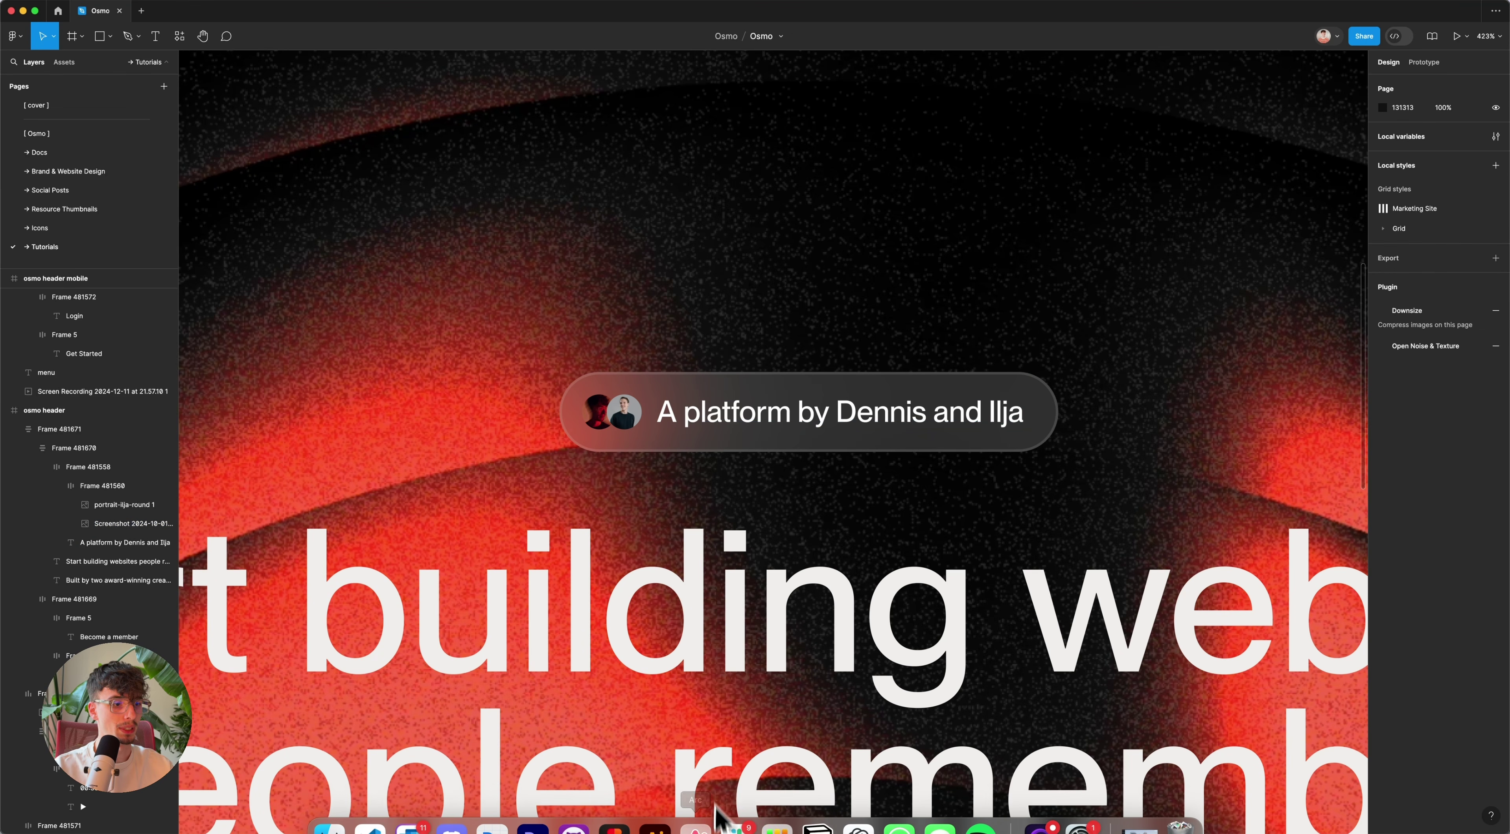
click(711, 807)
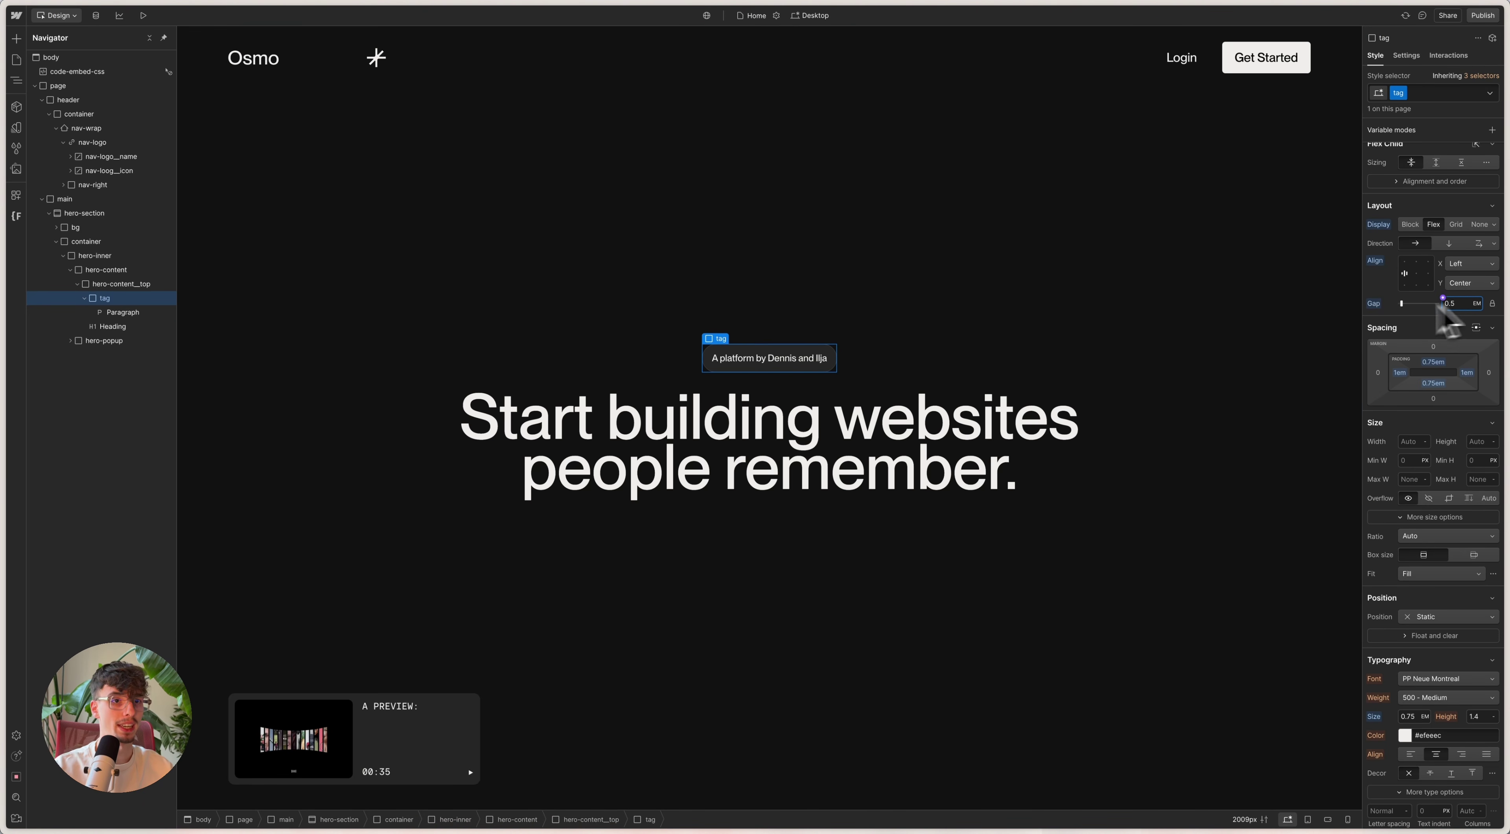
Step: Add an image to the tag div, use the creators' portrait asset, and place it before the paragraph
key(super+e)
text(image)
key(Return)
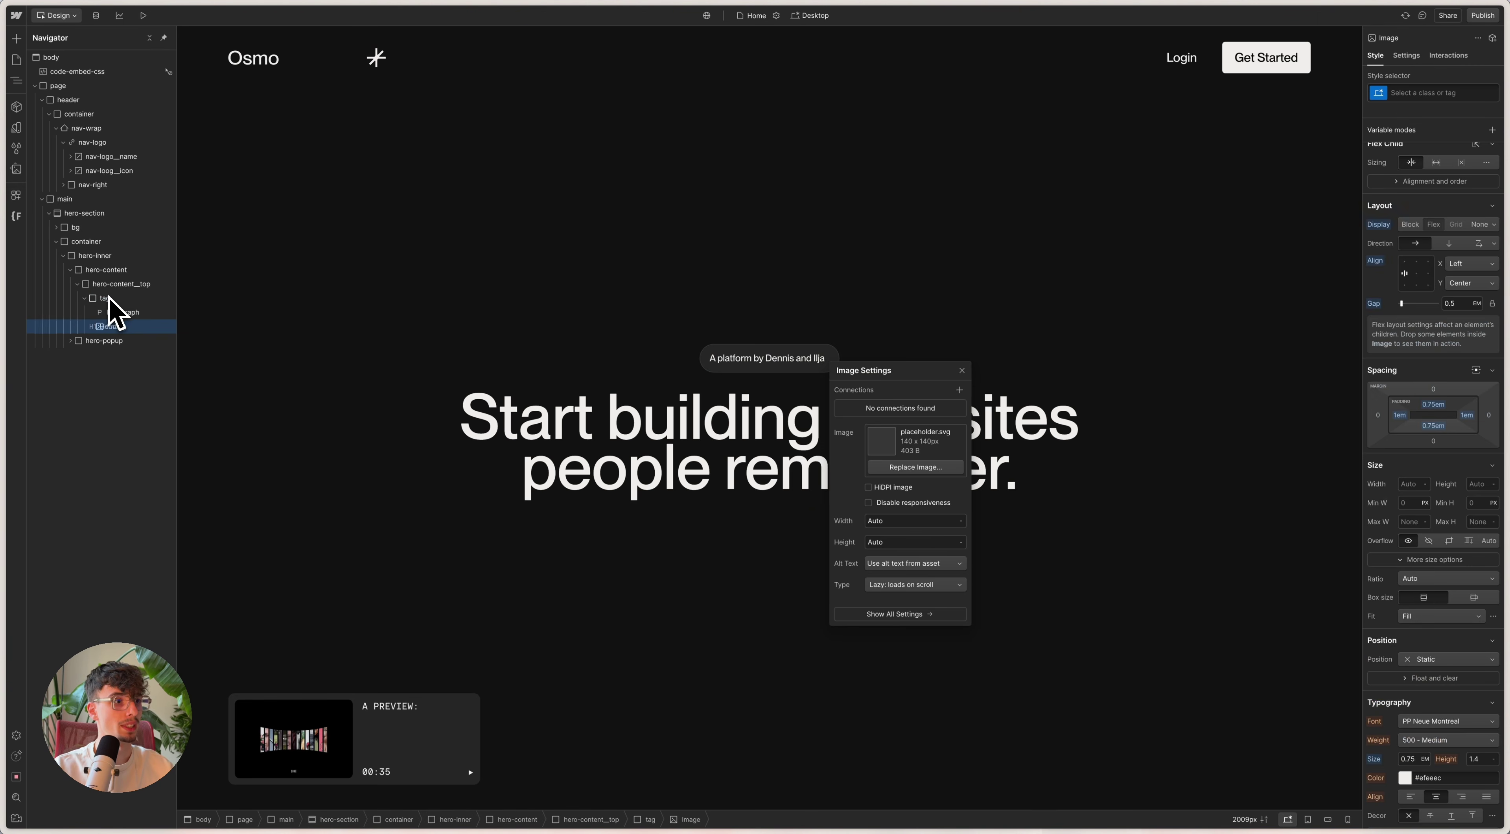
click(872, 502)
drag(475, 299, 829, 357)
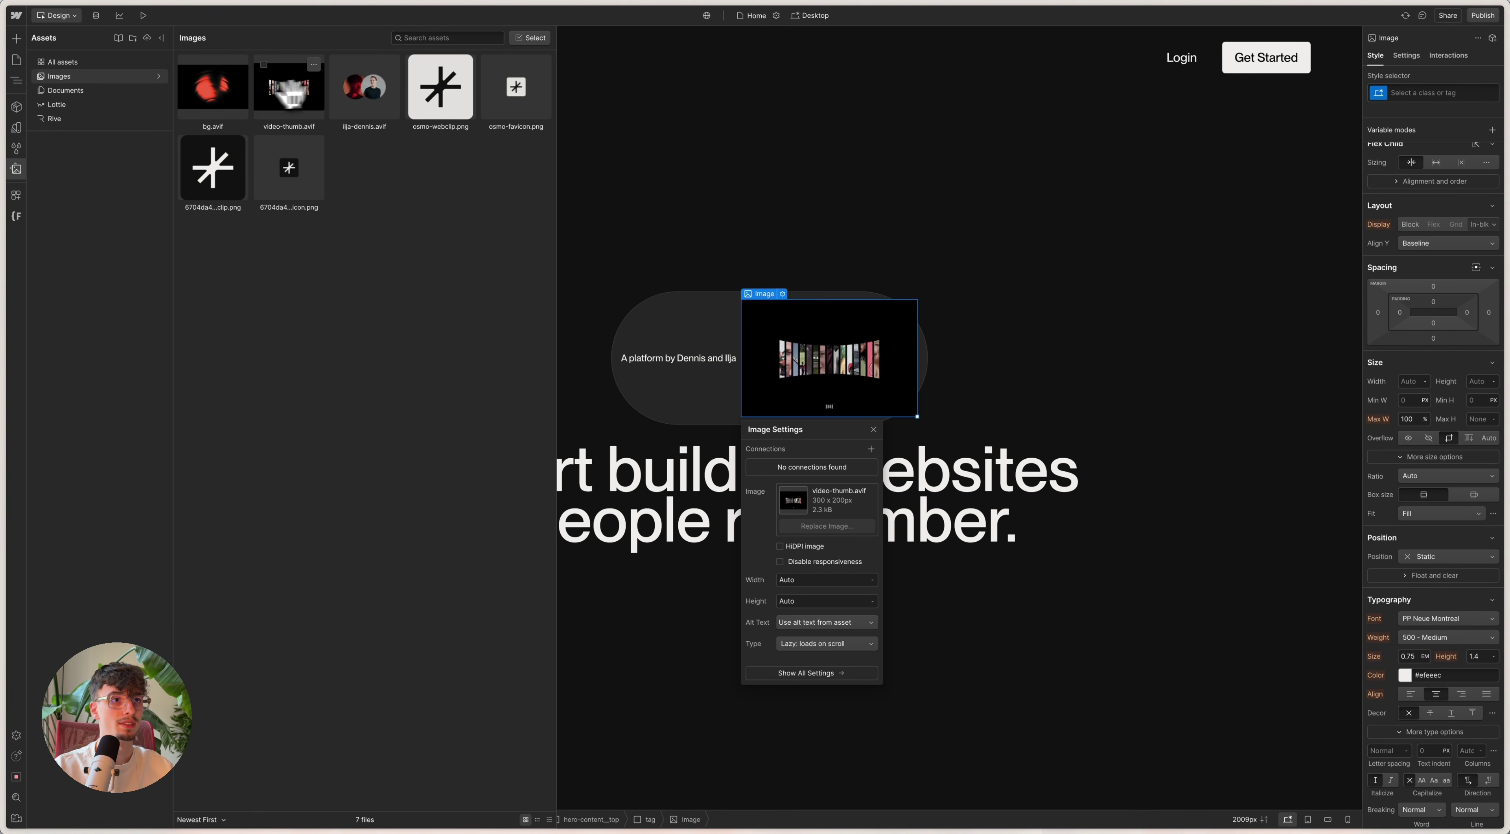
drag(125, 304, 127, 309)
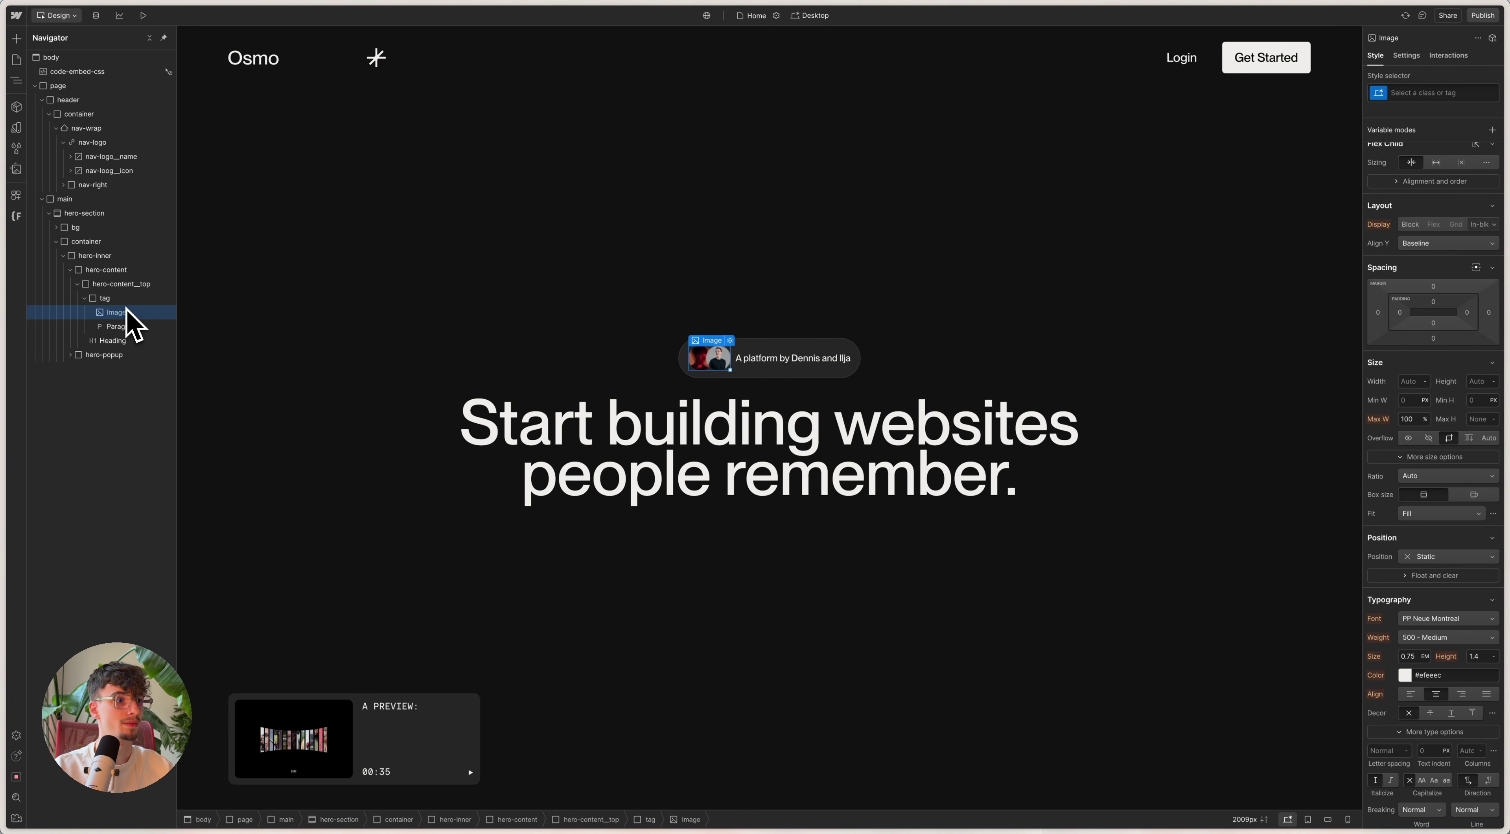
Step: Give the portrait image the class tag-img
key(ctrl+Return)
text(tag-img)
key(Return)
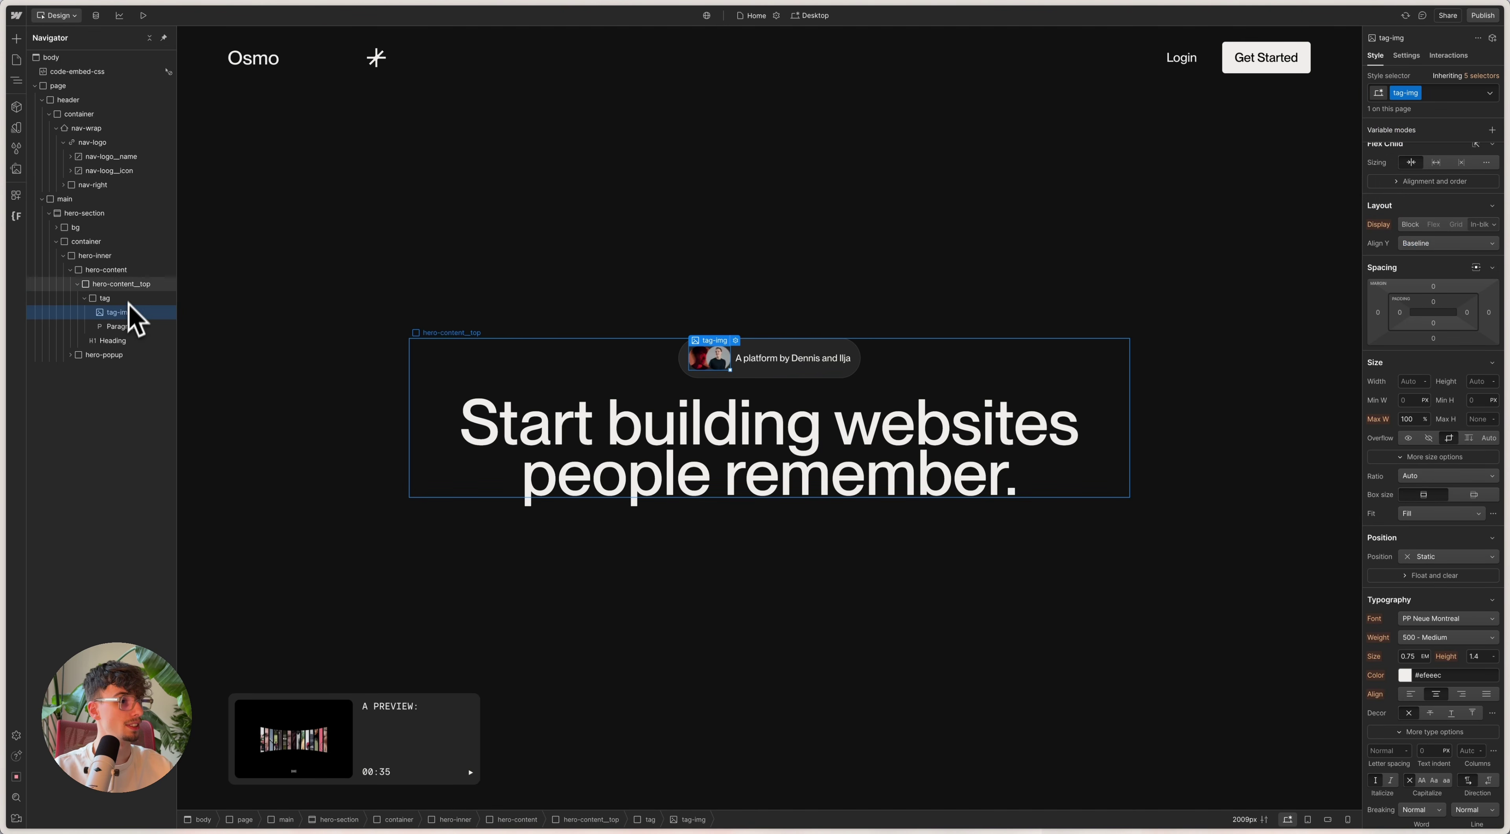
Step: Check the portrait frame's size in Figma, return to Webflow, and set the tag-img width to 2em
click(618, 821)
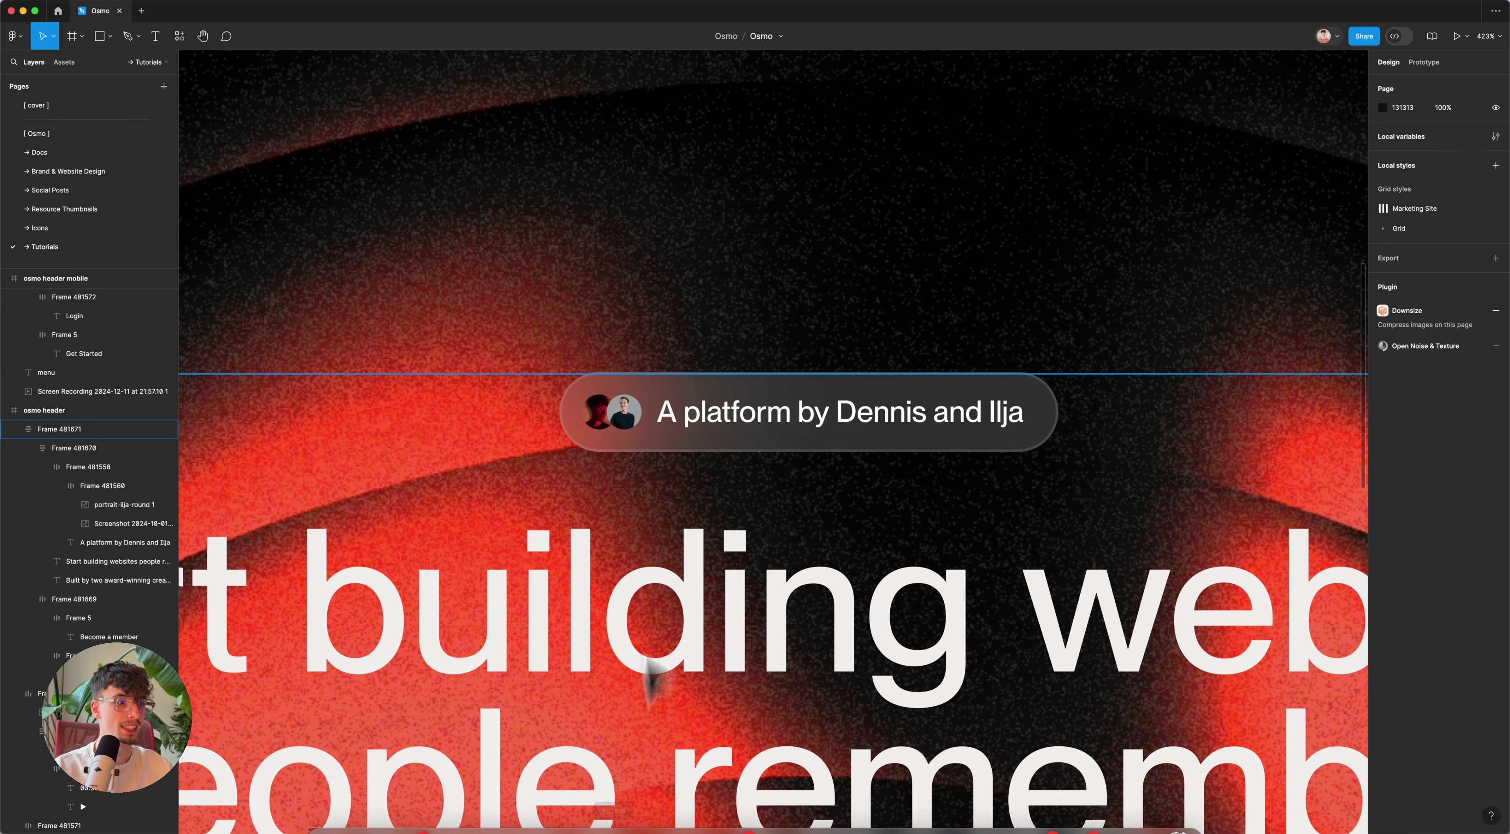
click(609, 405)
double_click(607, 401)
double_click(615, 412)
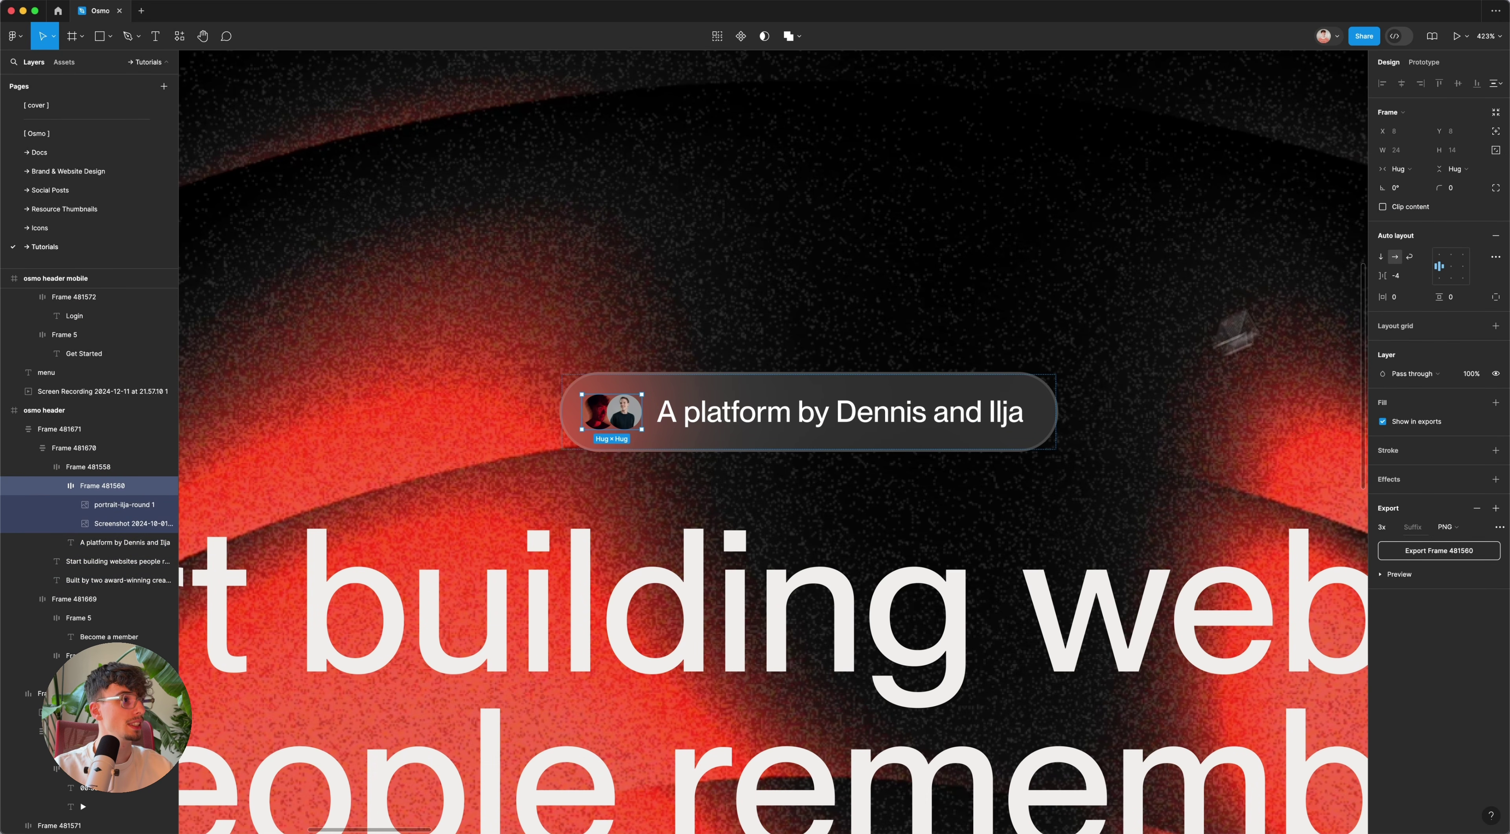
mouse_move(778, 821)
click(694, 806)
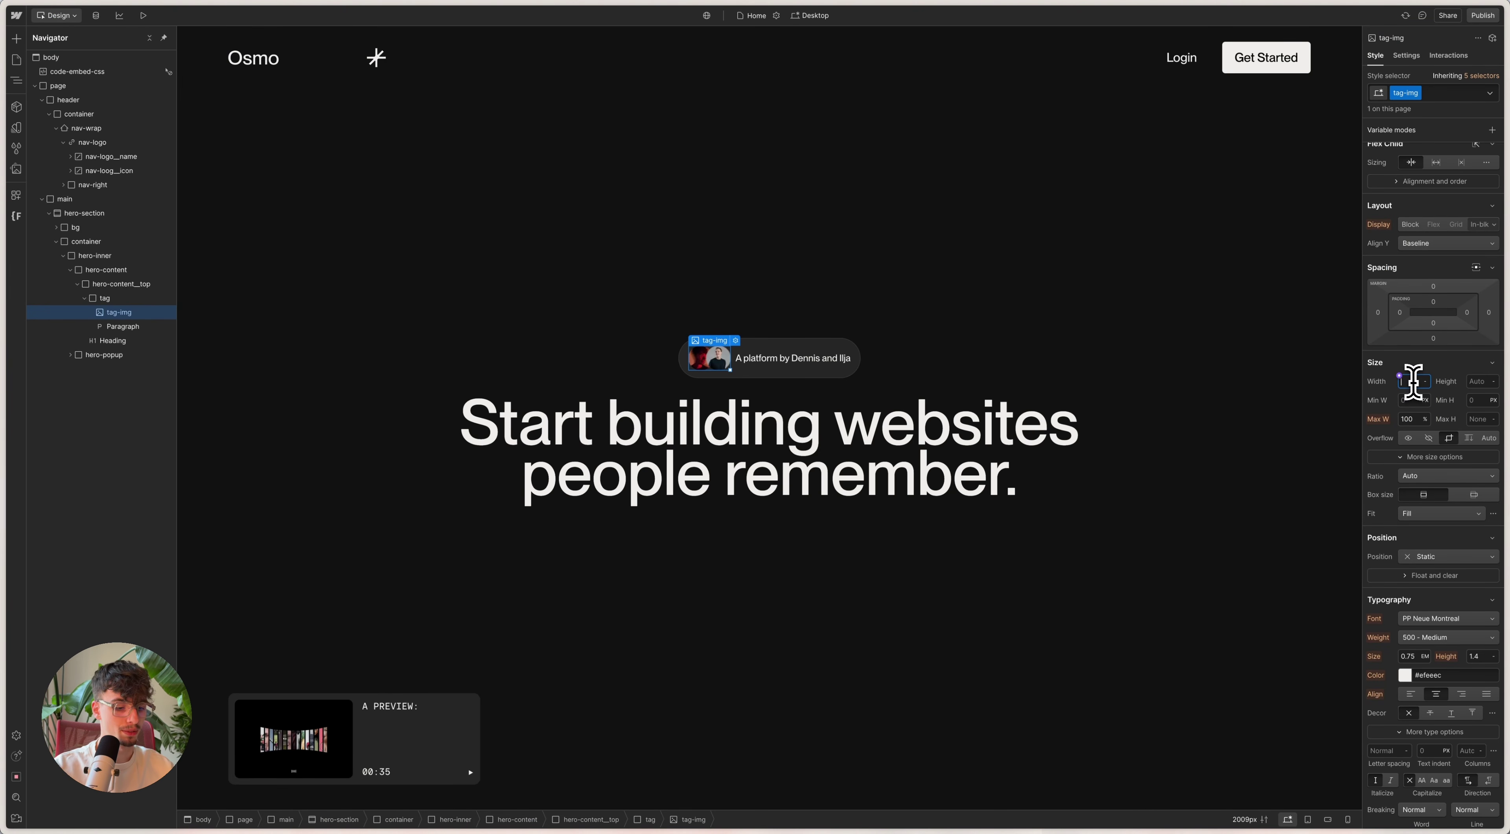
key(Return)
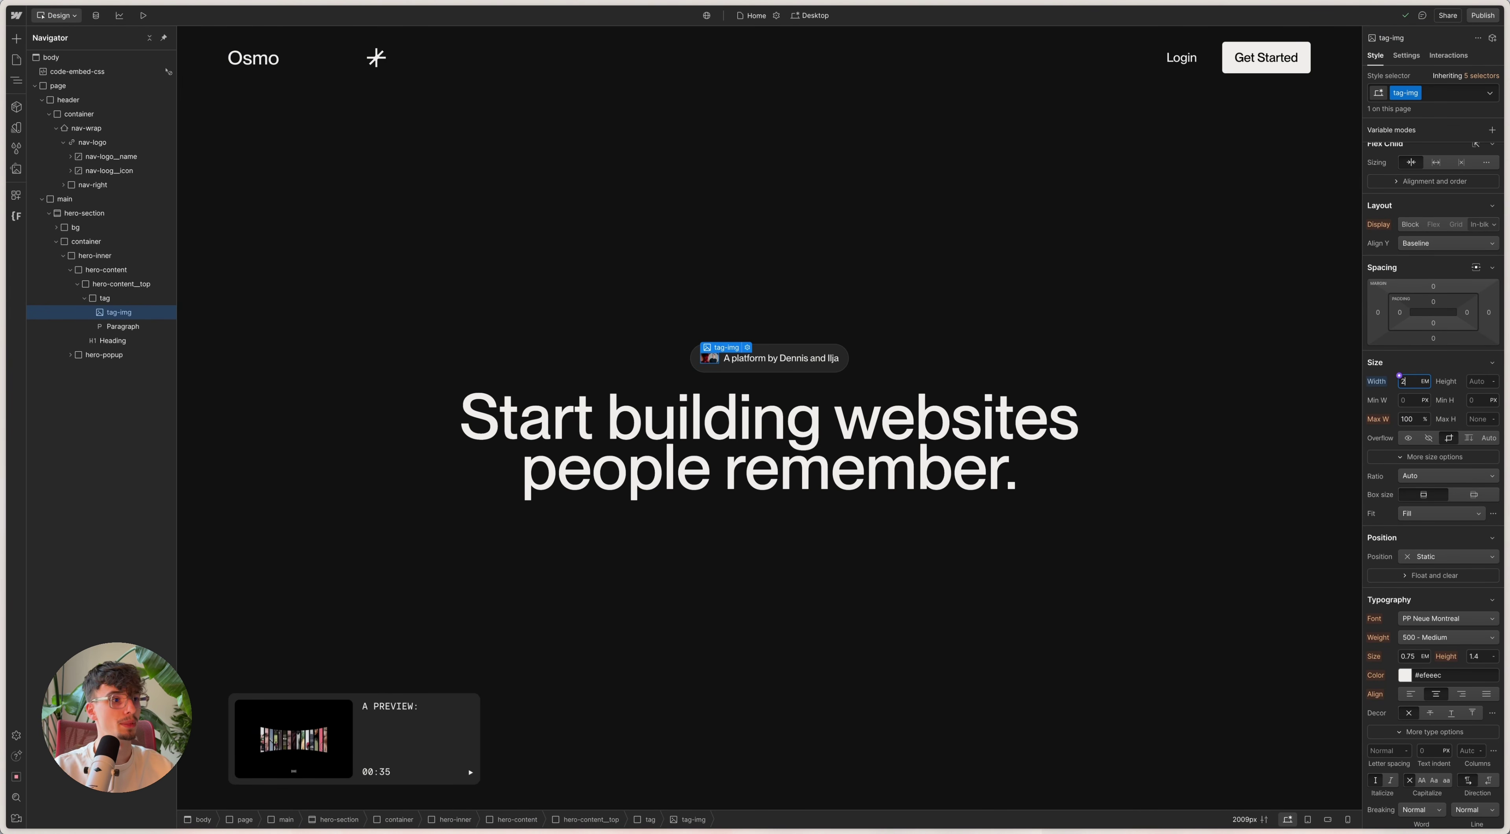
Step: Narrow the canvas to examine how the tag and heading scale, and restore it to full width
click(1048, 333)
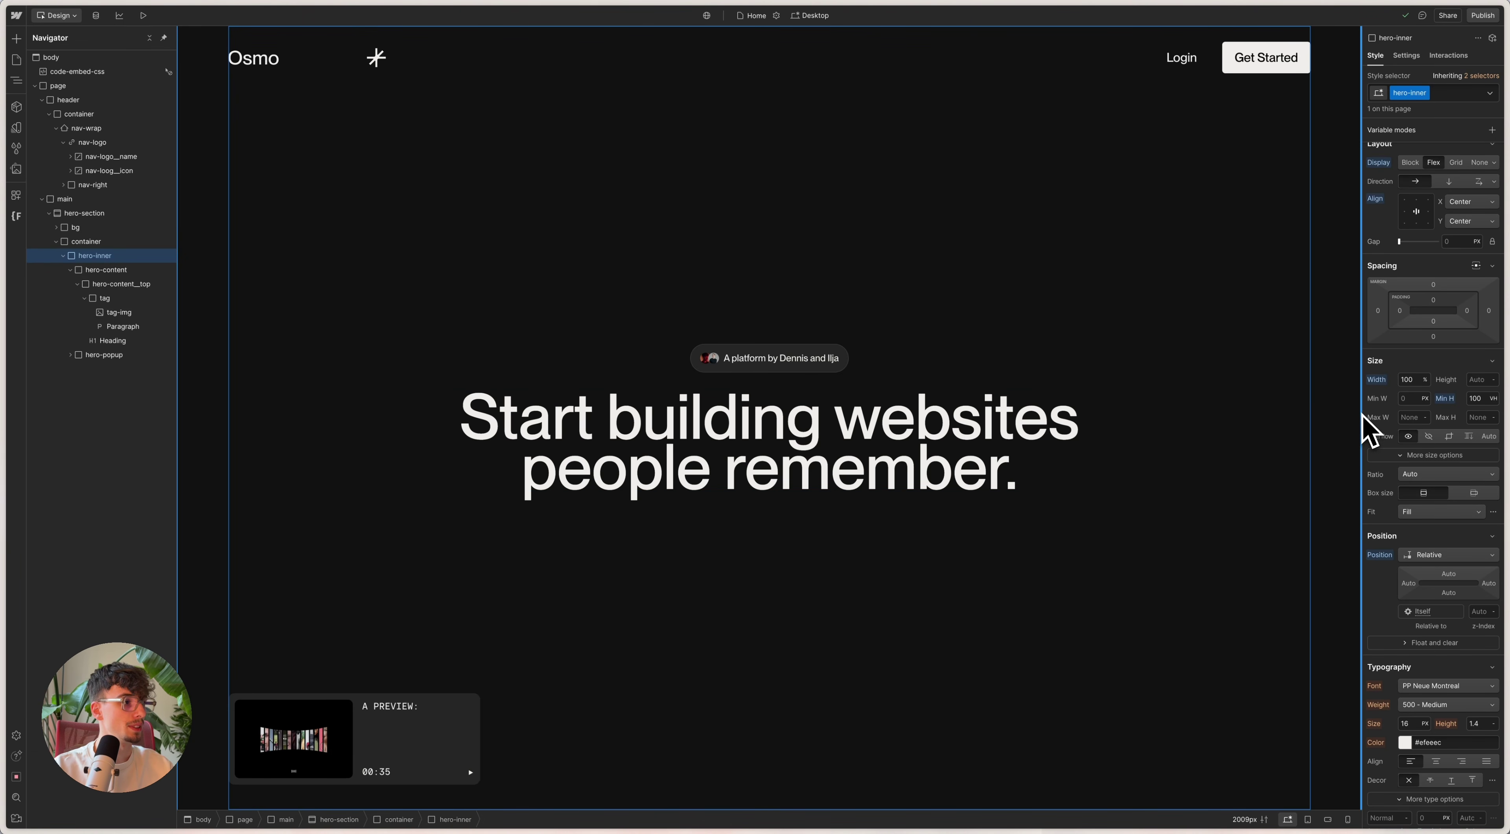
drag(1368, 421, 1048, 426)
right_click(1001, 435)
key(Escape)
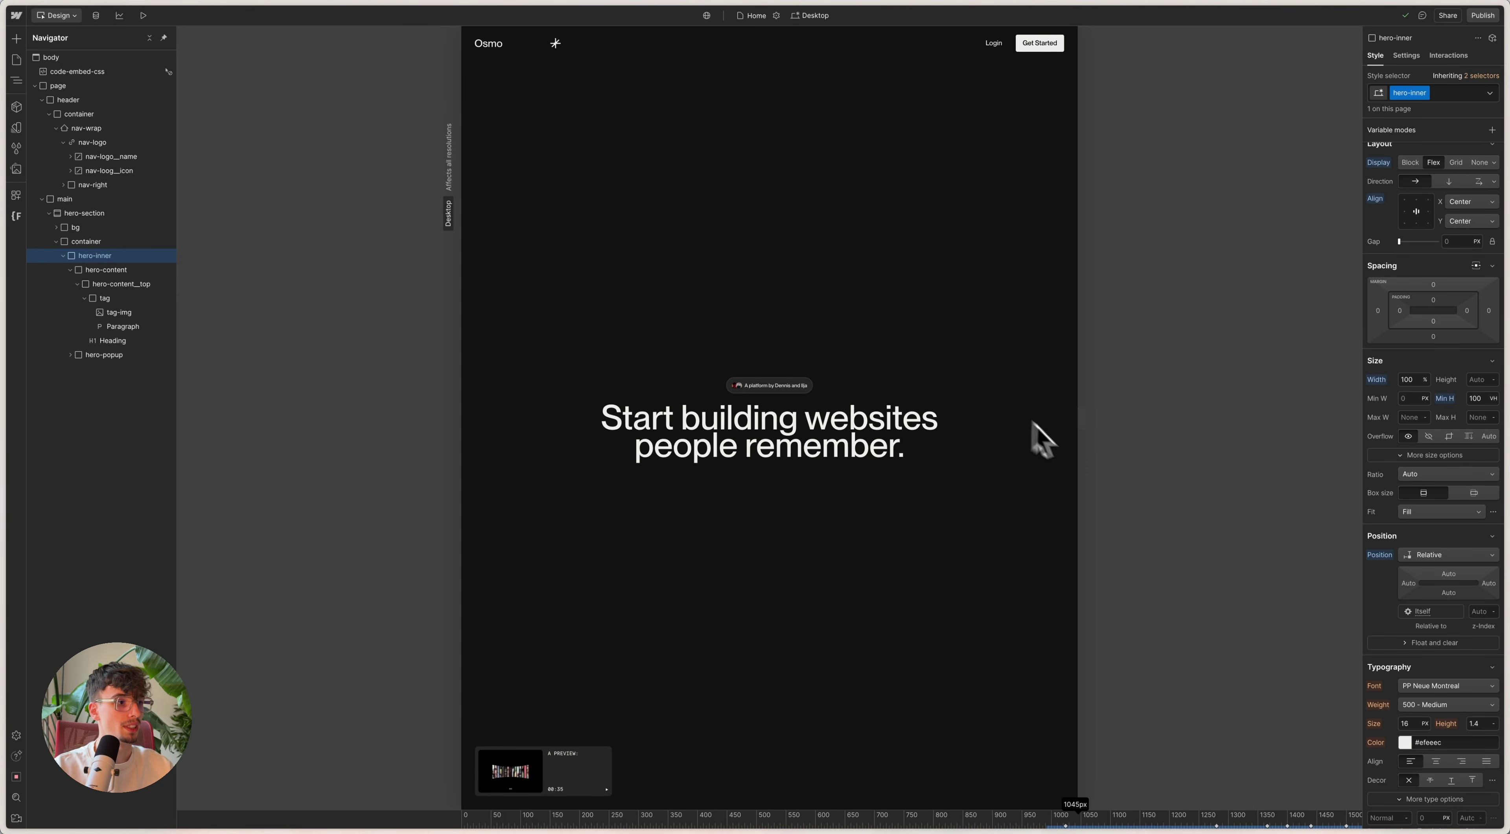
drag(1071, 418, 1497, 398)
Step: Review the tag's font size setting and preview the hero at a 992px canvas width
click(747, 352)
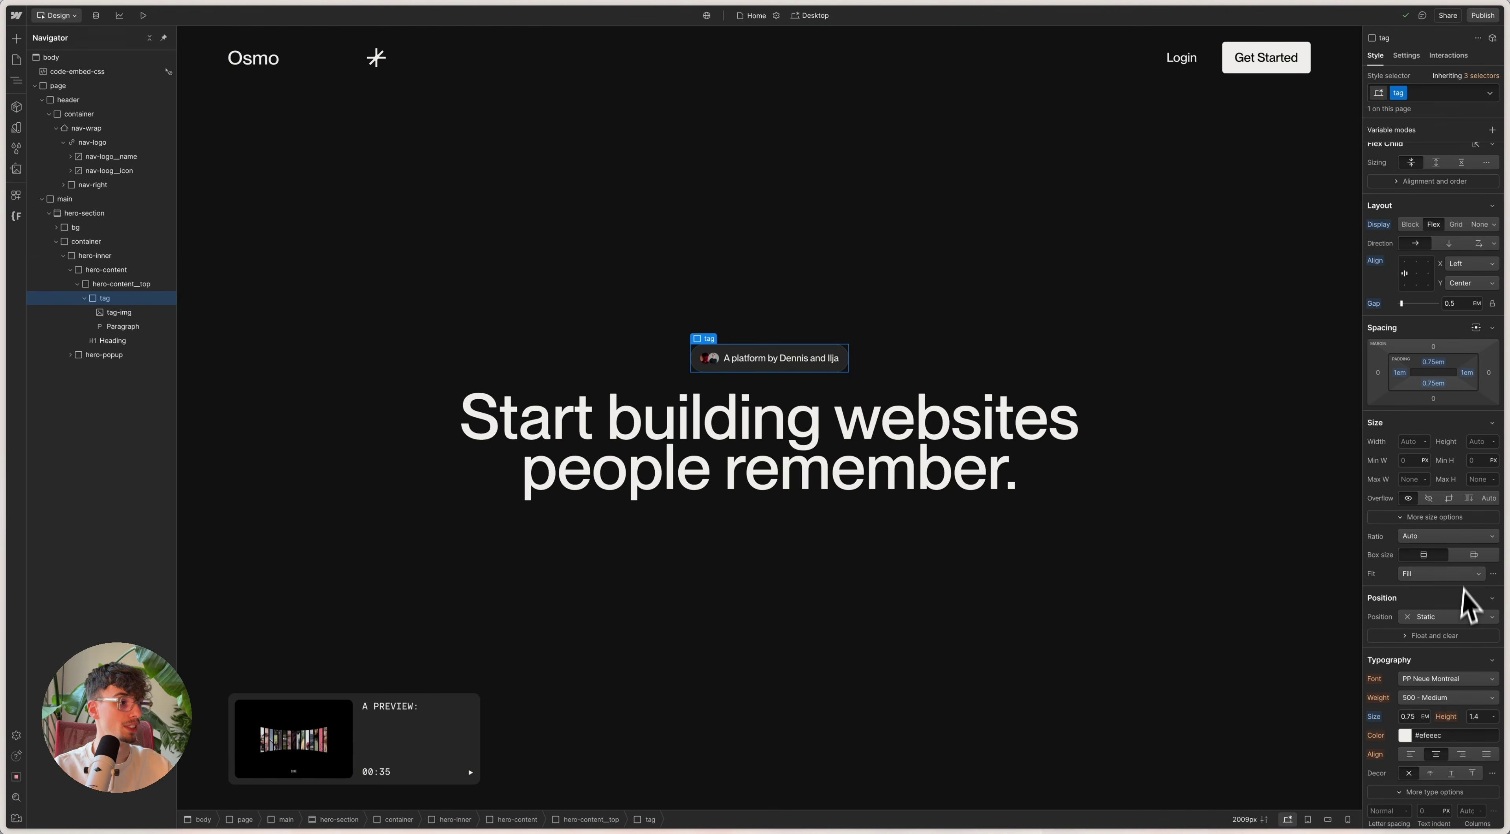
scroll(1454, 639, down, 3)
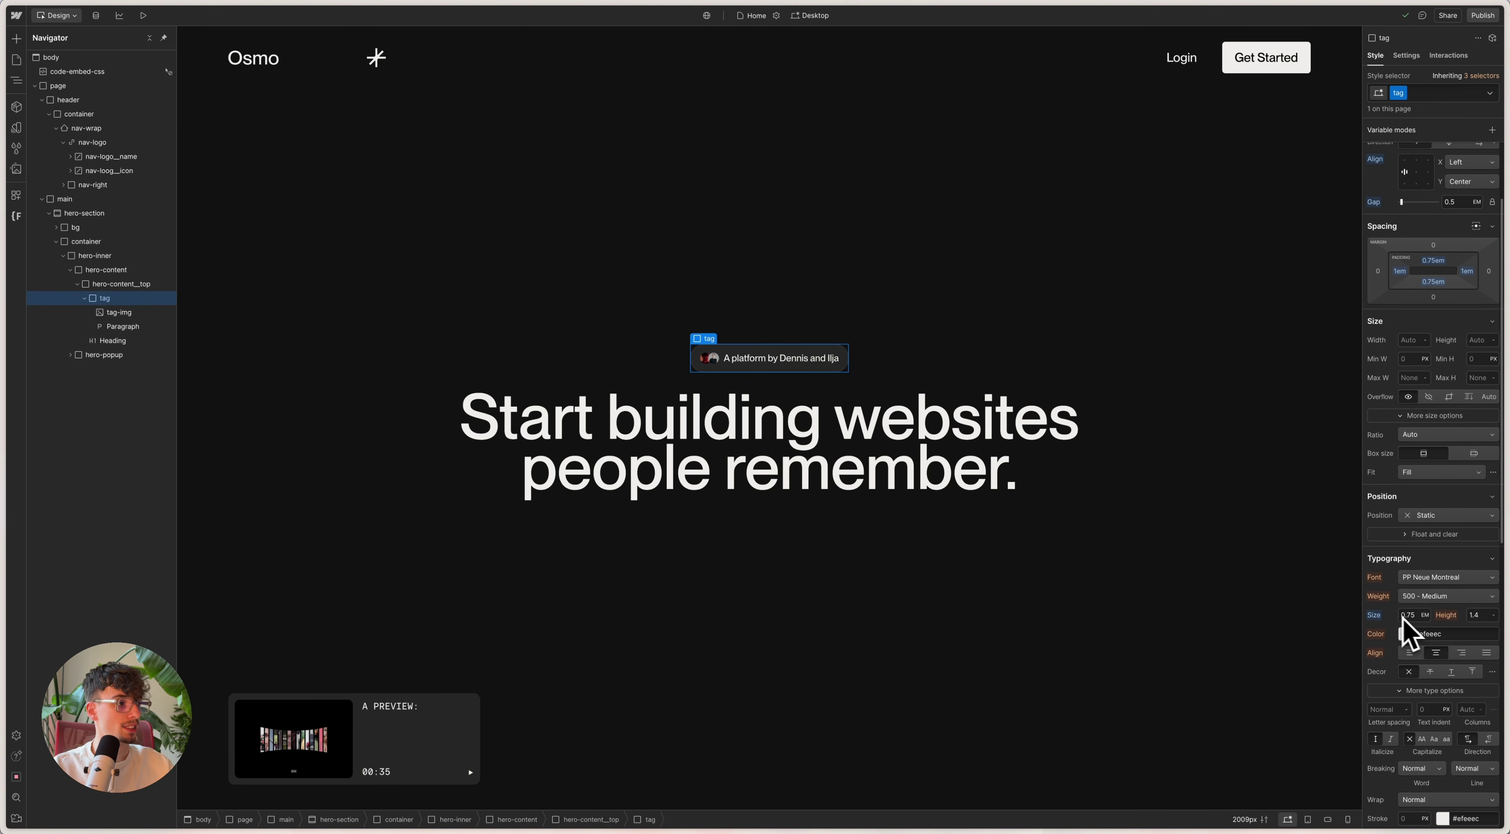
click(1332, 507)
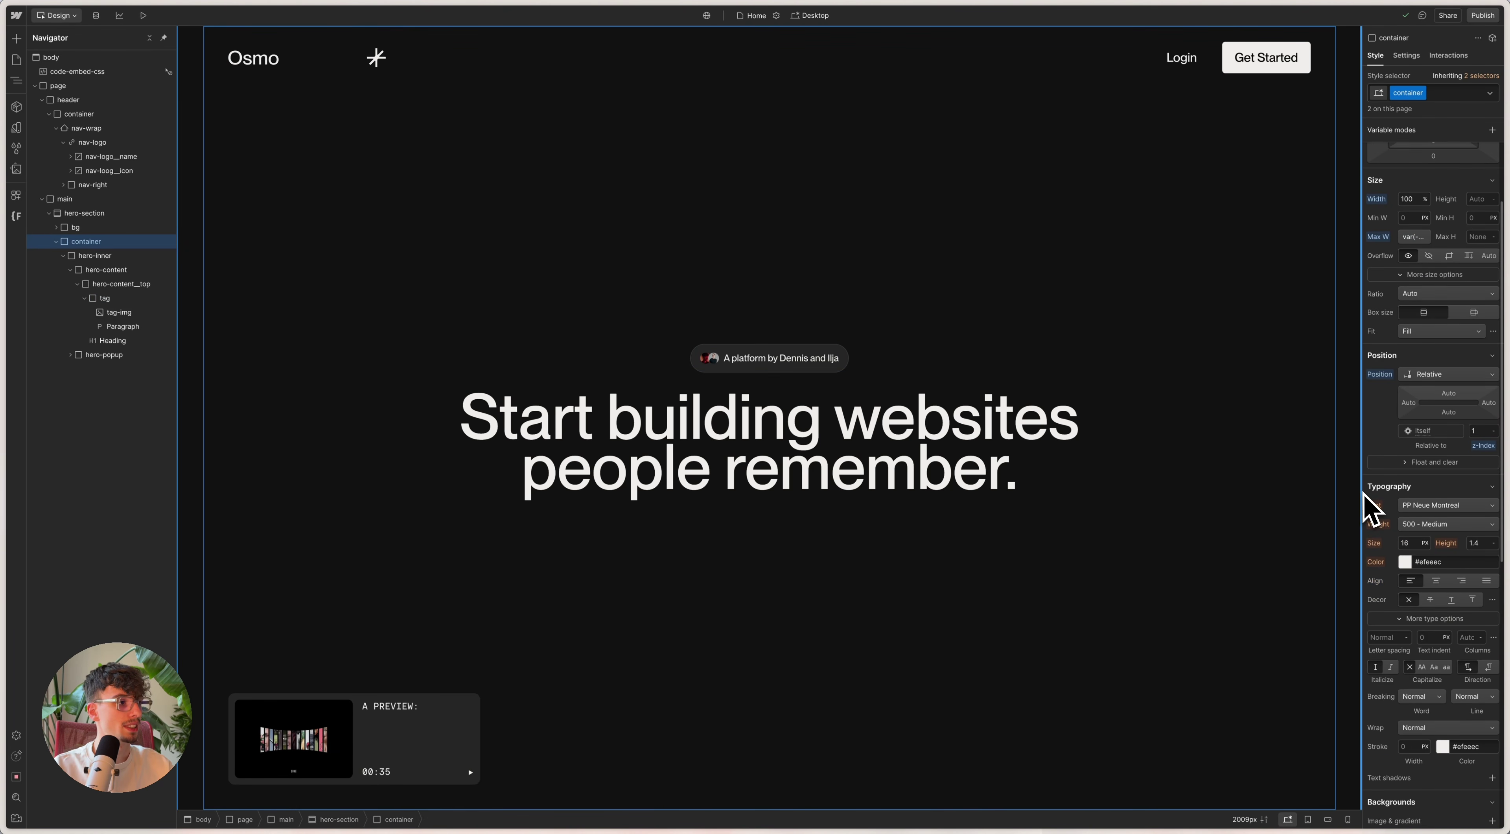
drag(1366, 506, 984, 496)
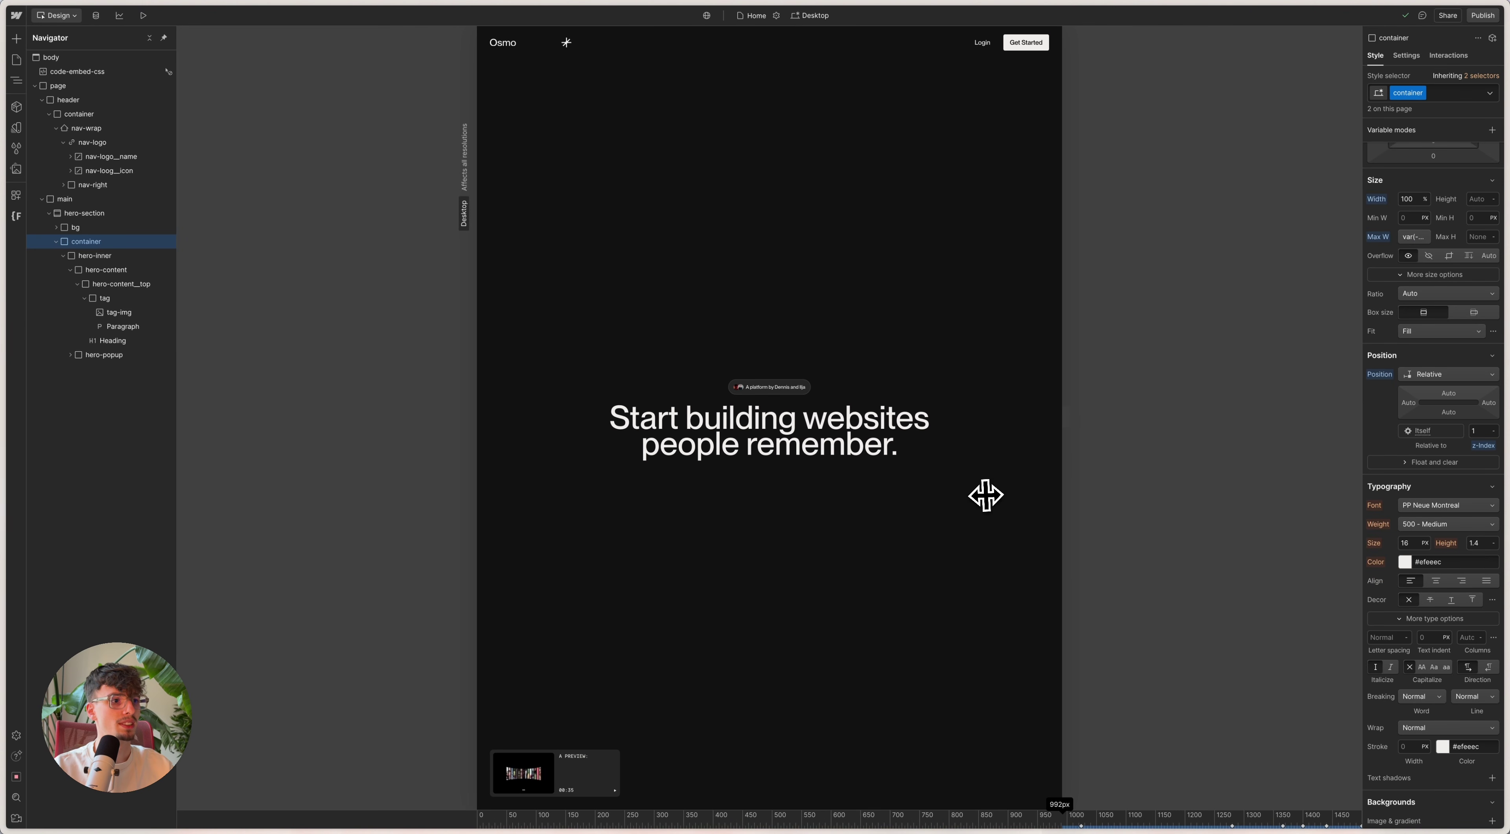
Step: Select the tag div and set its font size to a custom max() expression
click(742, 385)
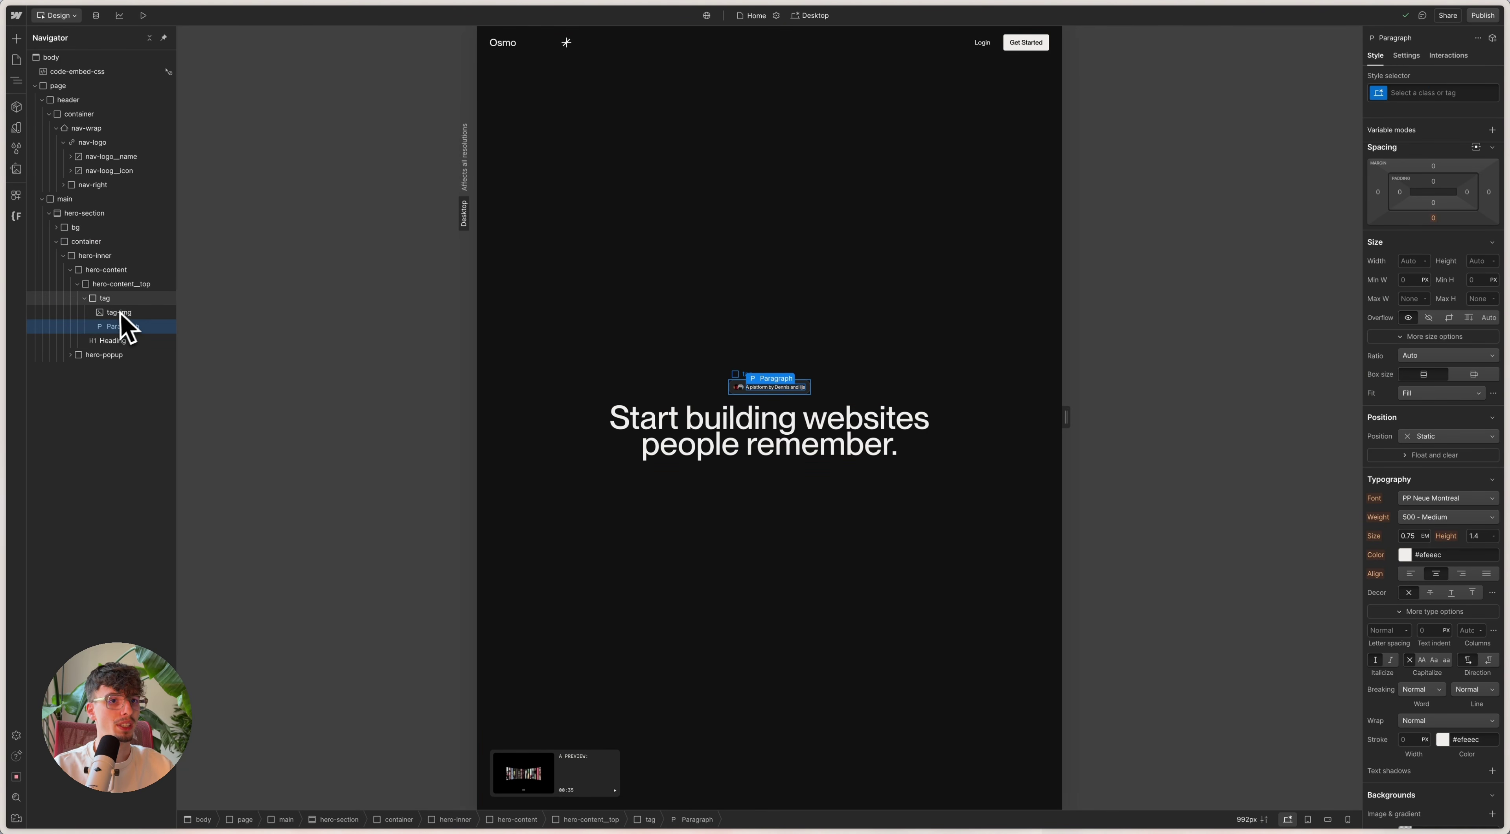
click(1400, 610)
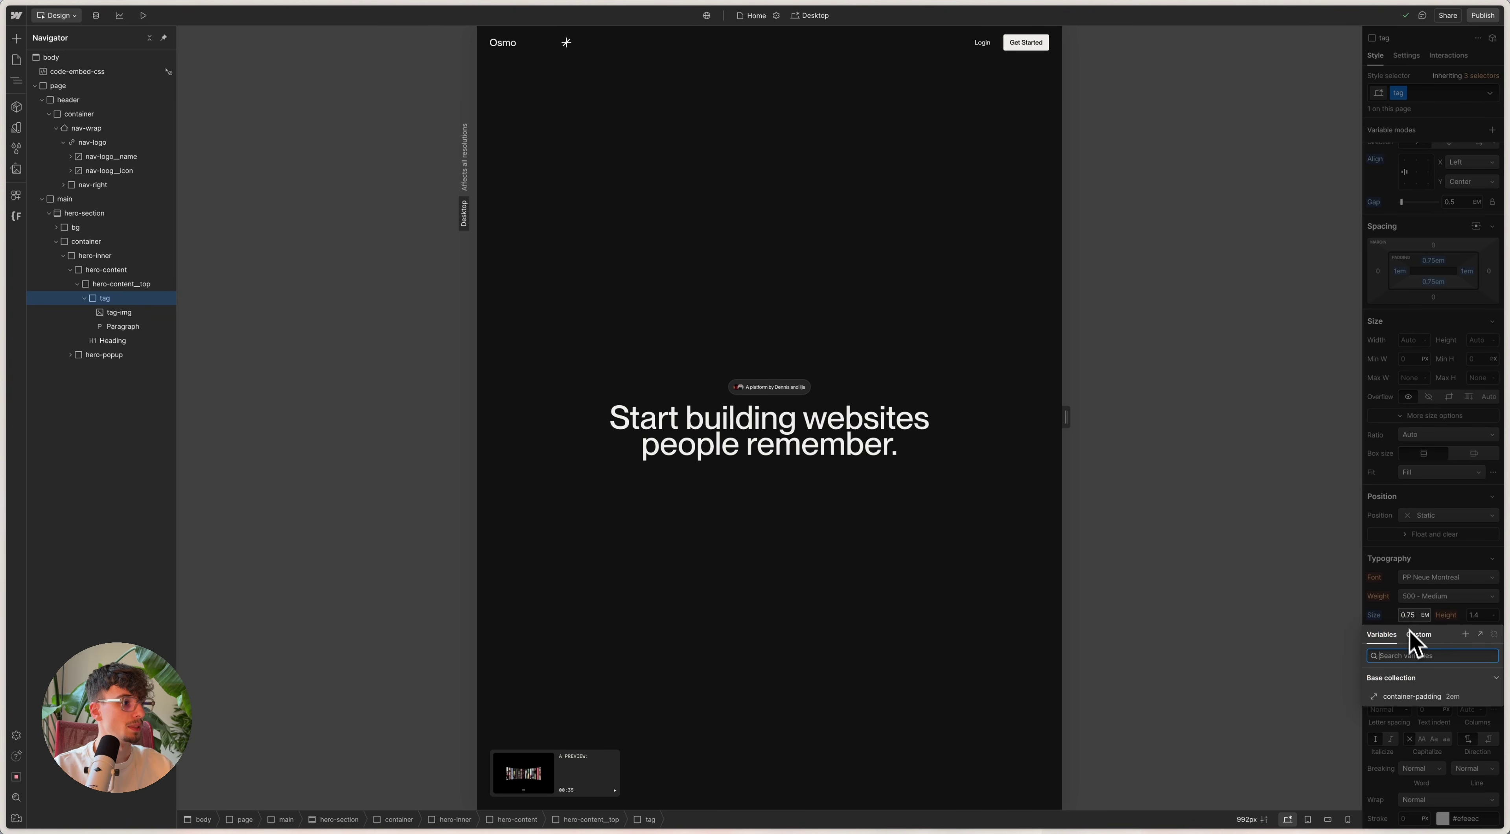
click(1414, 638)
text(max(...)
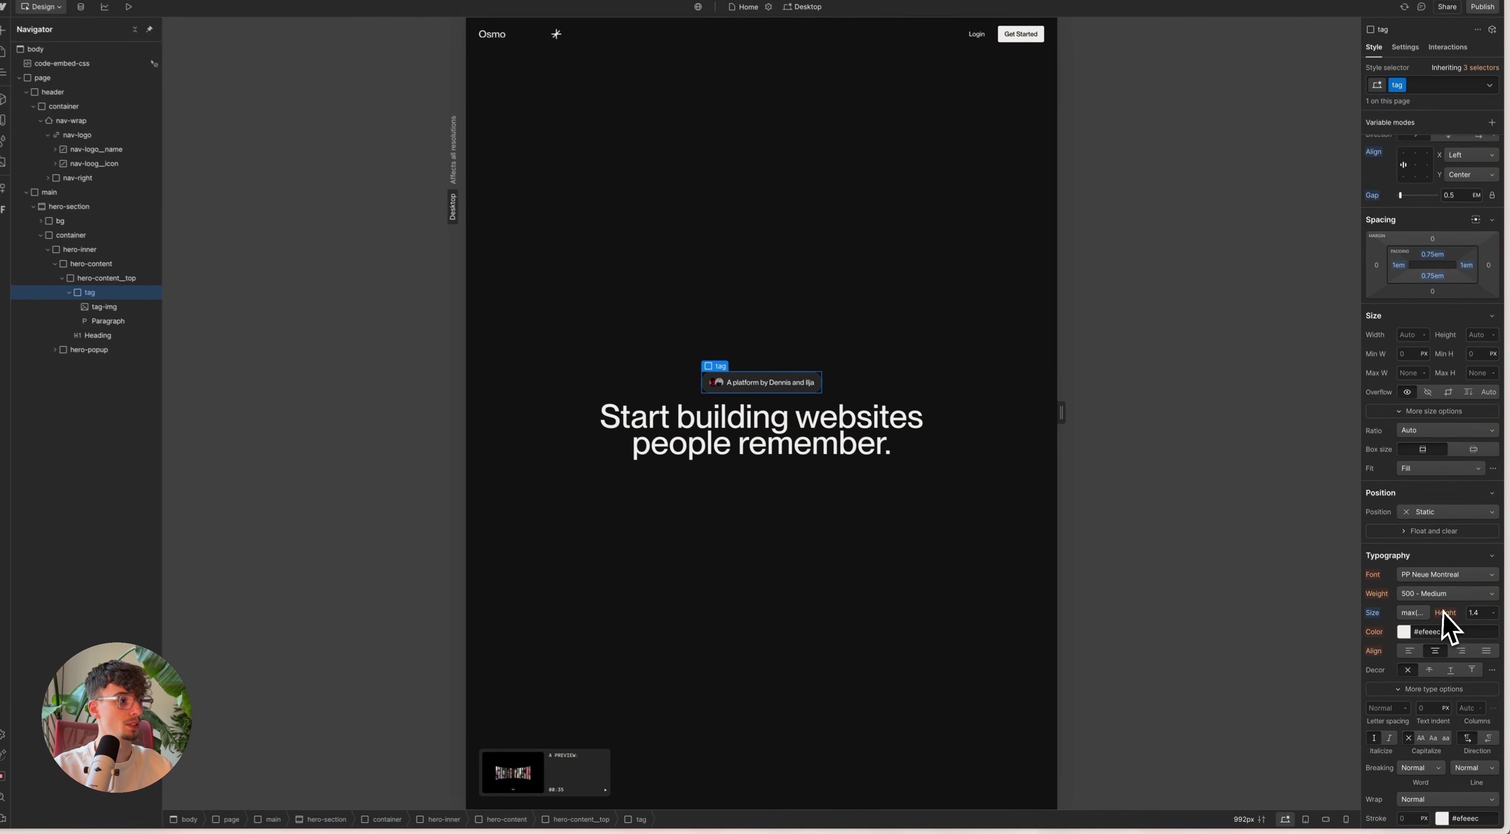
Step: Apply max(0.75em, 12px) as the tag's font size and widen the canvas back to full width
key(Return)
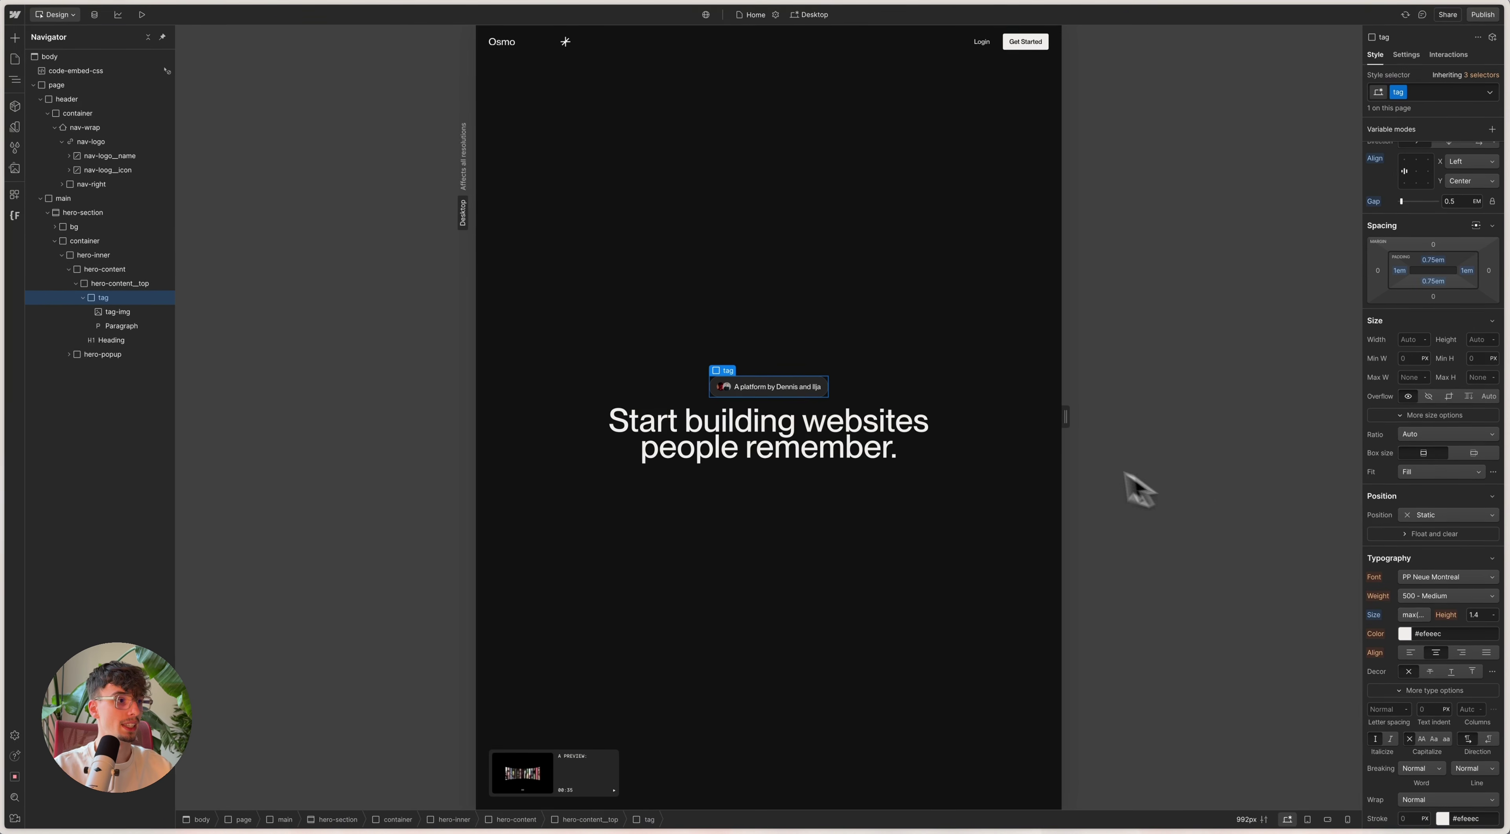
click(1408, 615)
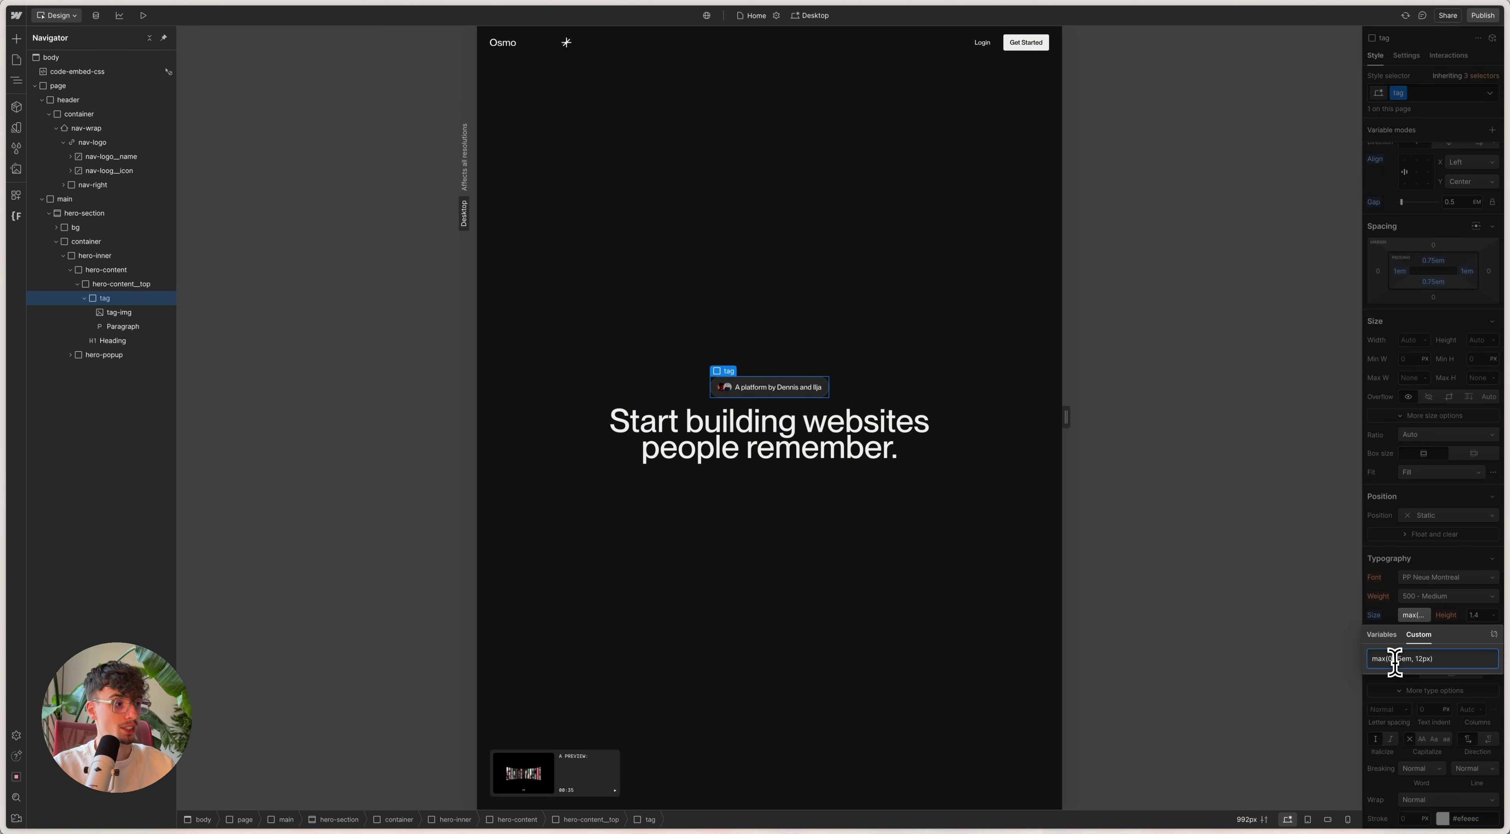
key(Escape)
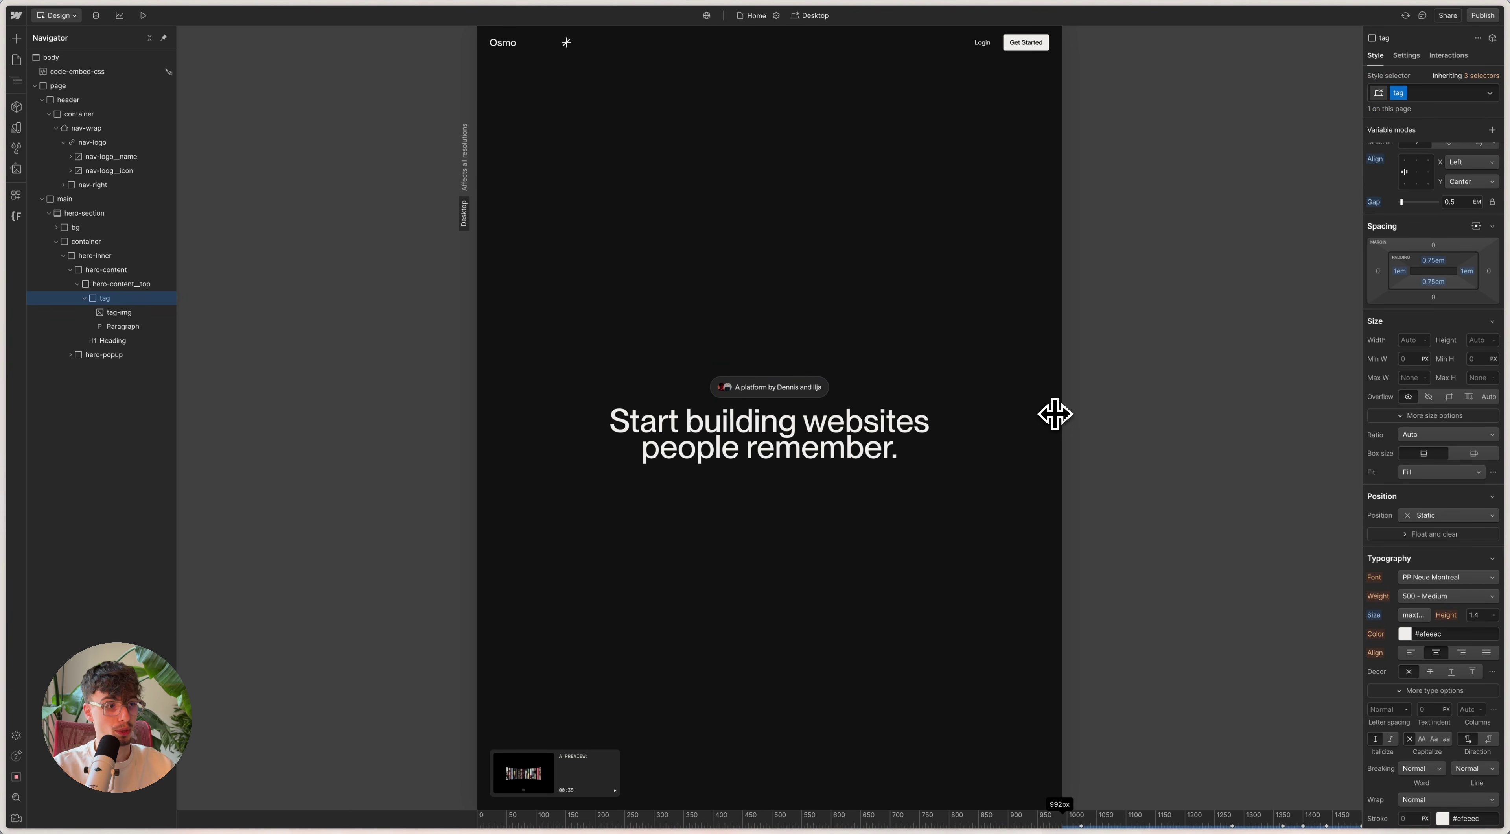
drag(1061, 417, 1429, 435)
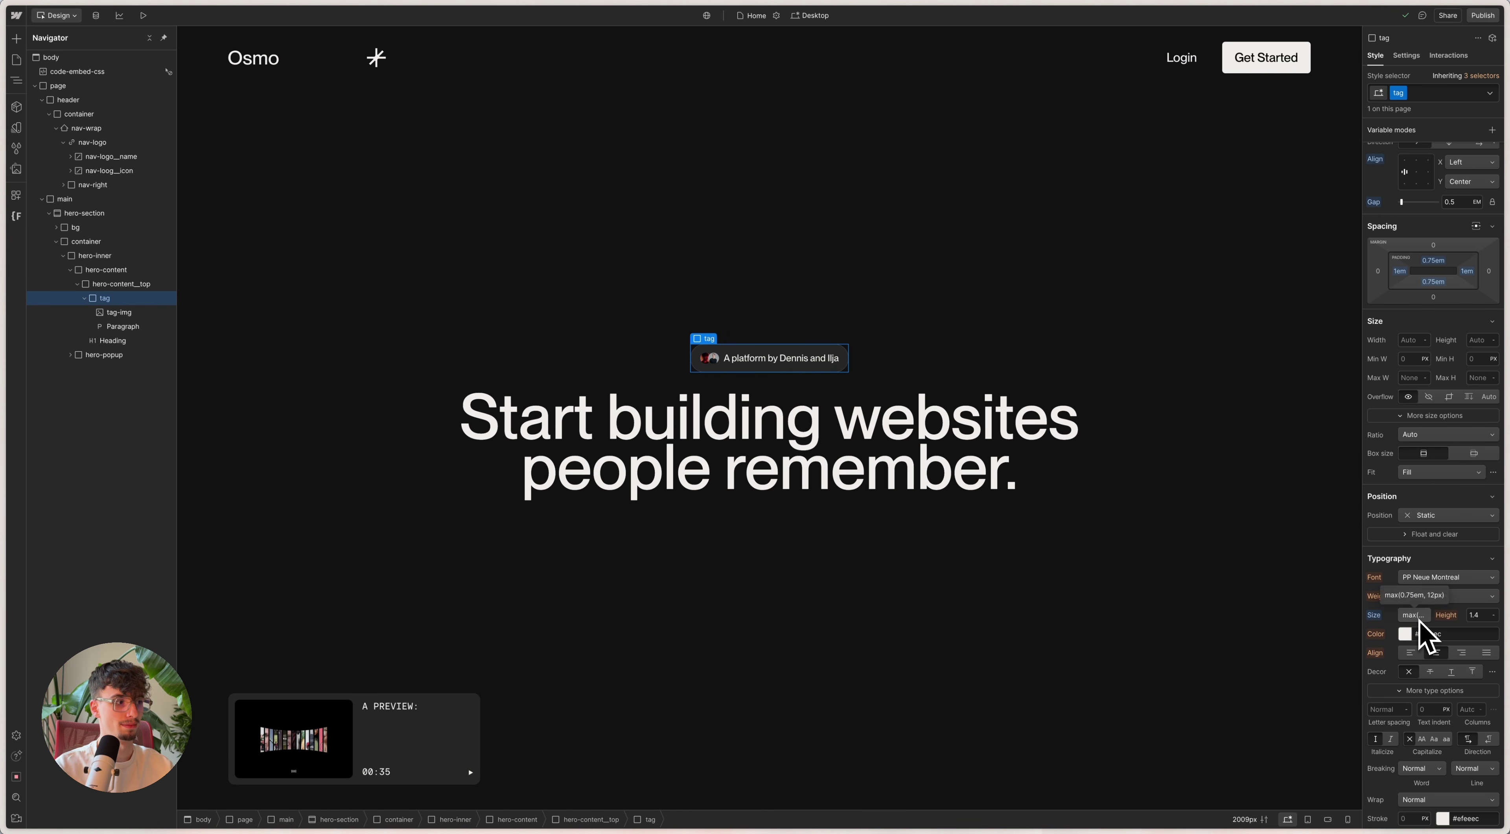
Step: Add a div block inside hero-content__top below the heading and give it the class hero-para
click(84, 298)
click(111, 286)
key(super+e)
text(div)
key(Return)
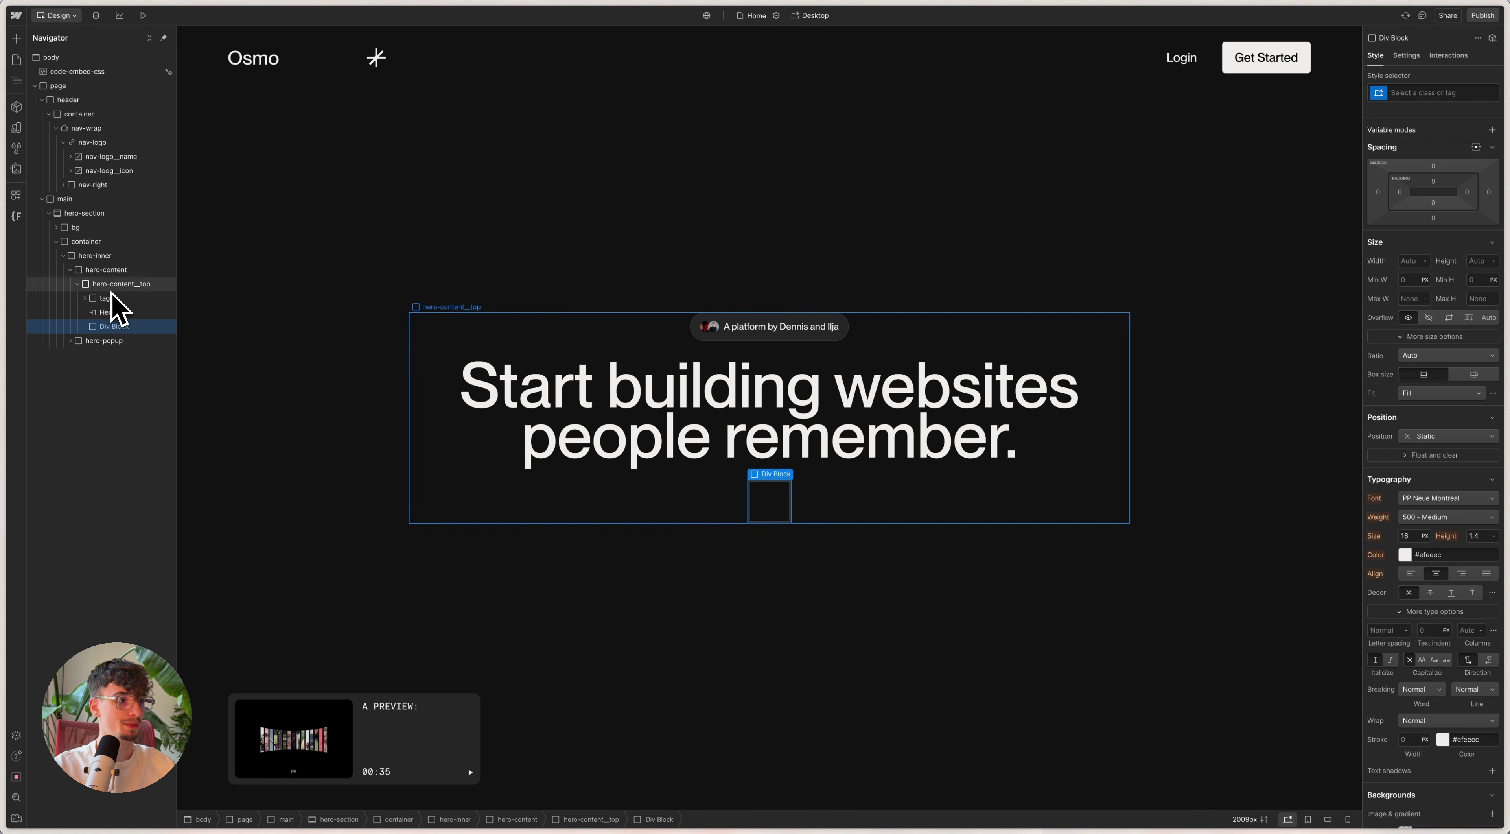
key(super+Return)
text(hereo)
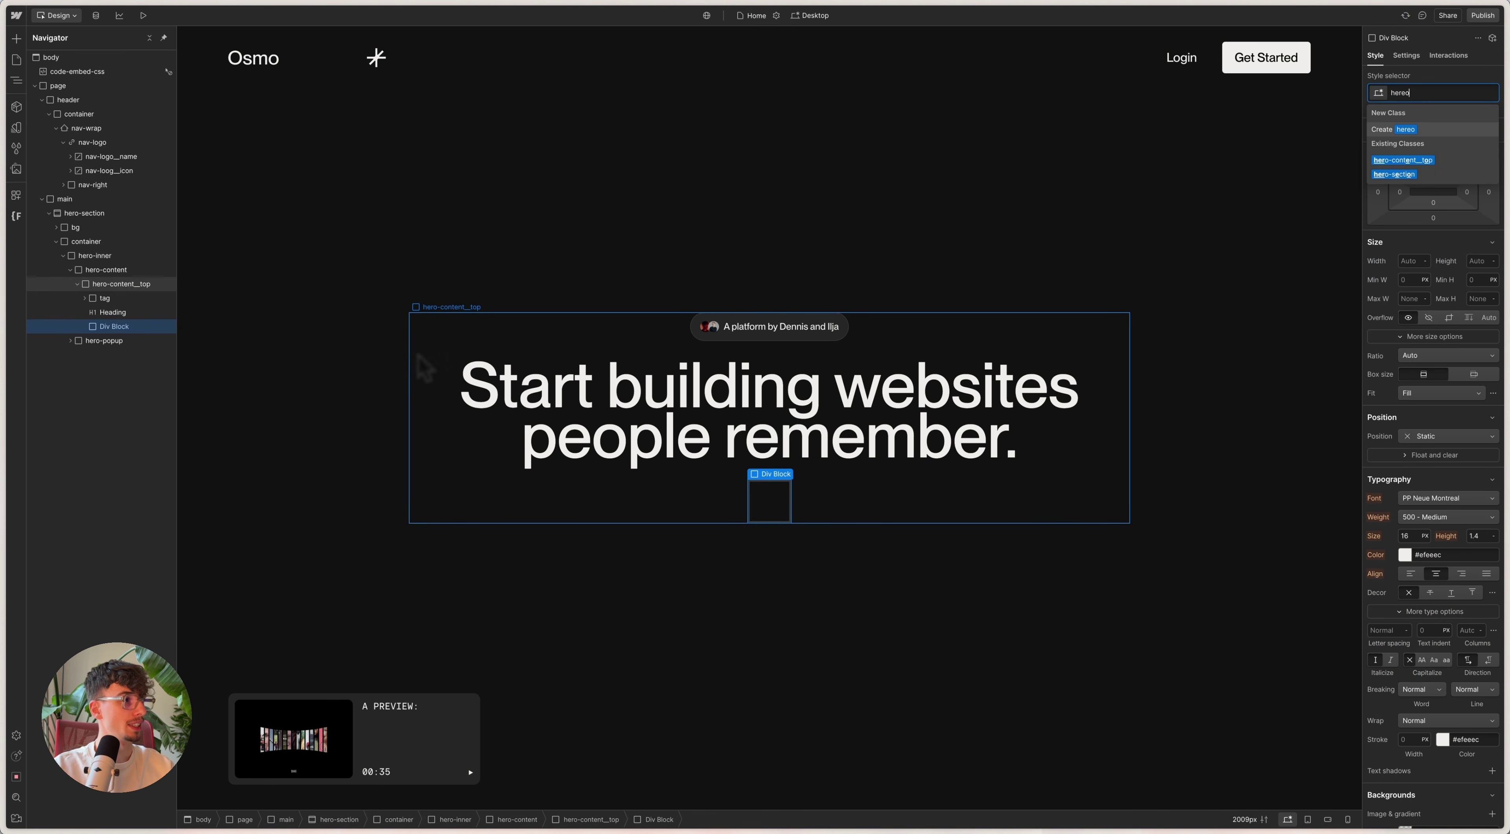
key(BackSpace)
text(-para)
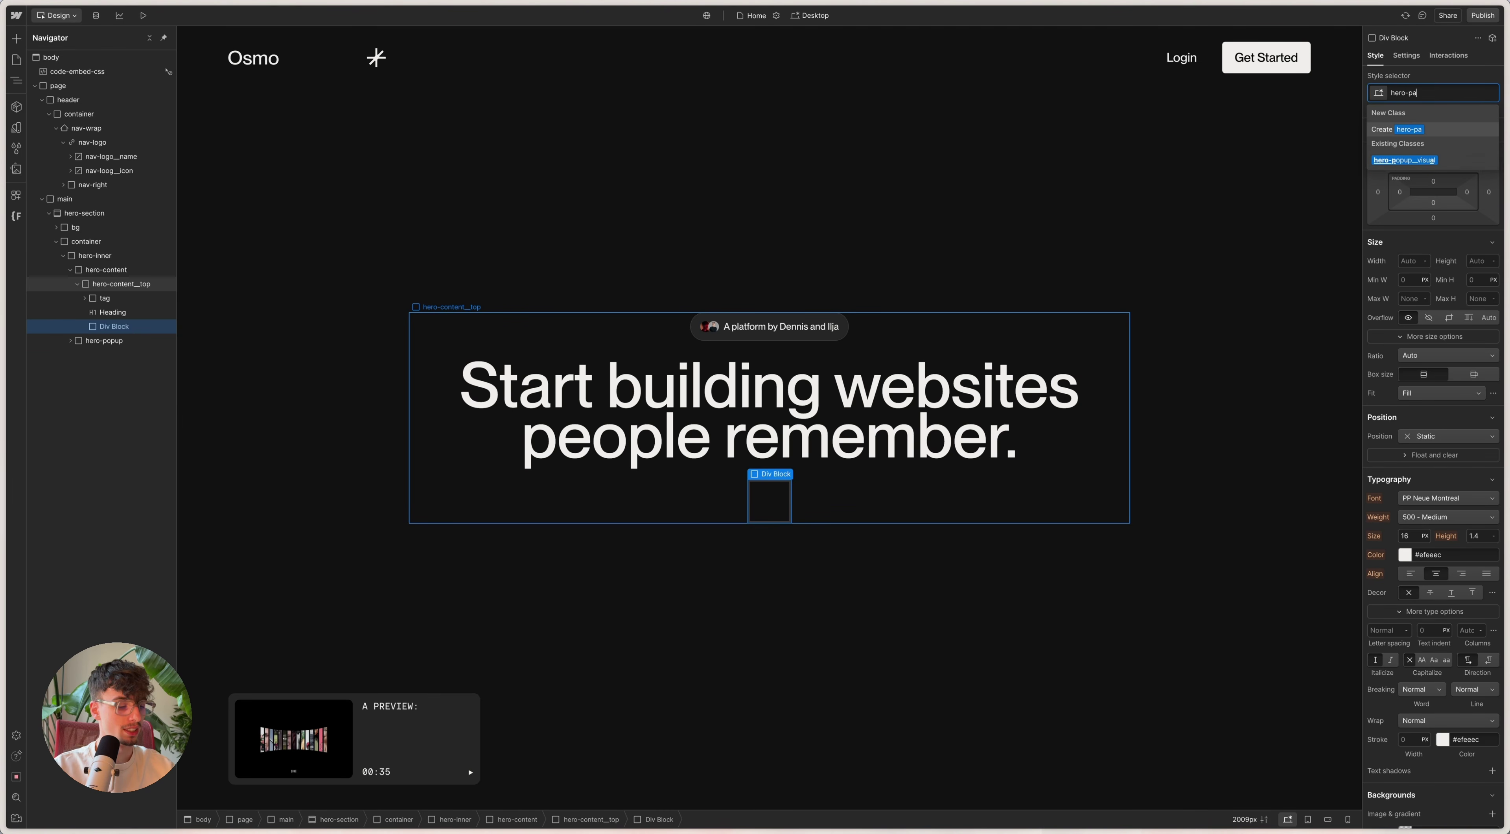
key(Return)
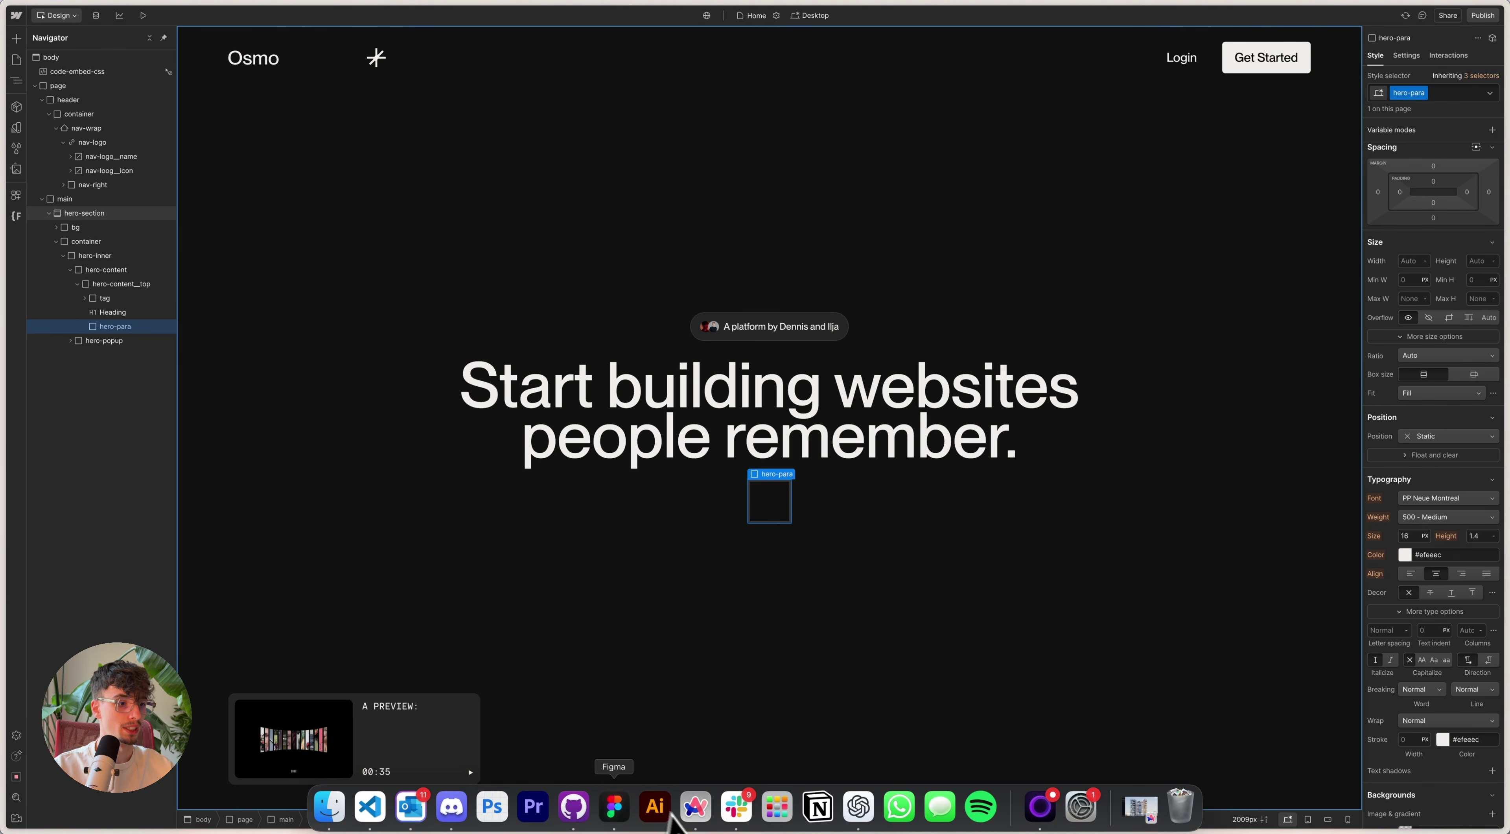
Step: Check the paragraph's width in Figma, return to Webflow, and give hero-para 100% width, a 30em maximum width and auto side margins
click(614, 806)
scroll(788, 651, down, 5)
scroll(806, 647, up, 5)
click(787, 474)
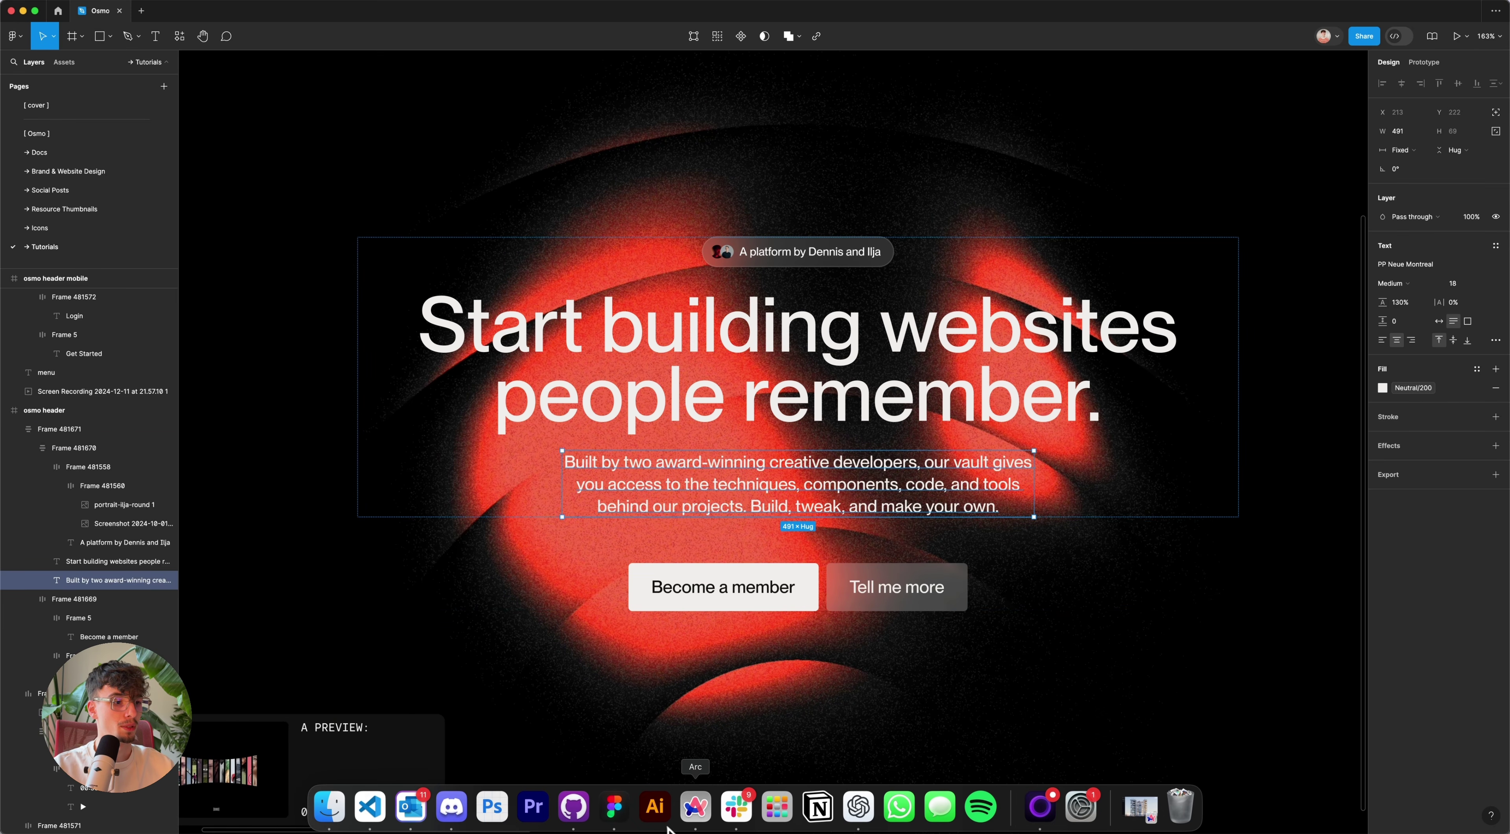
click(694, 808)
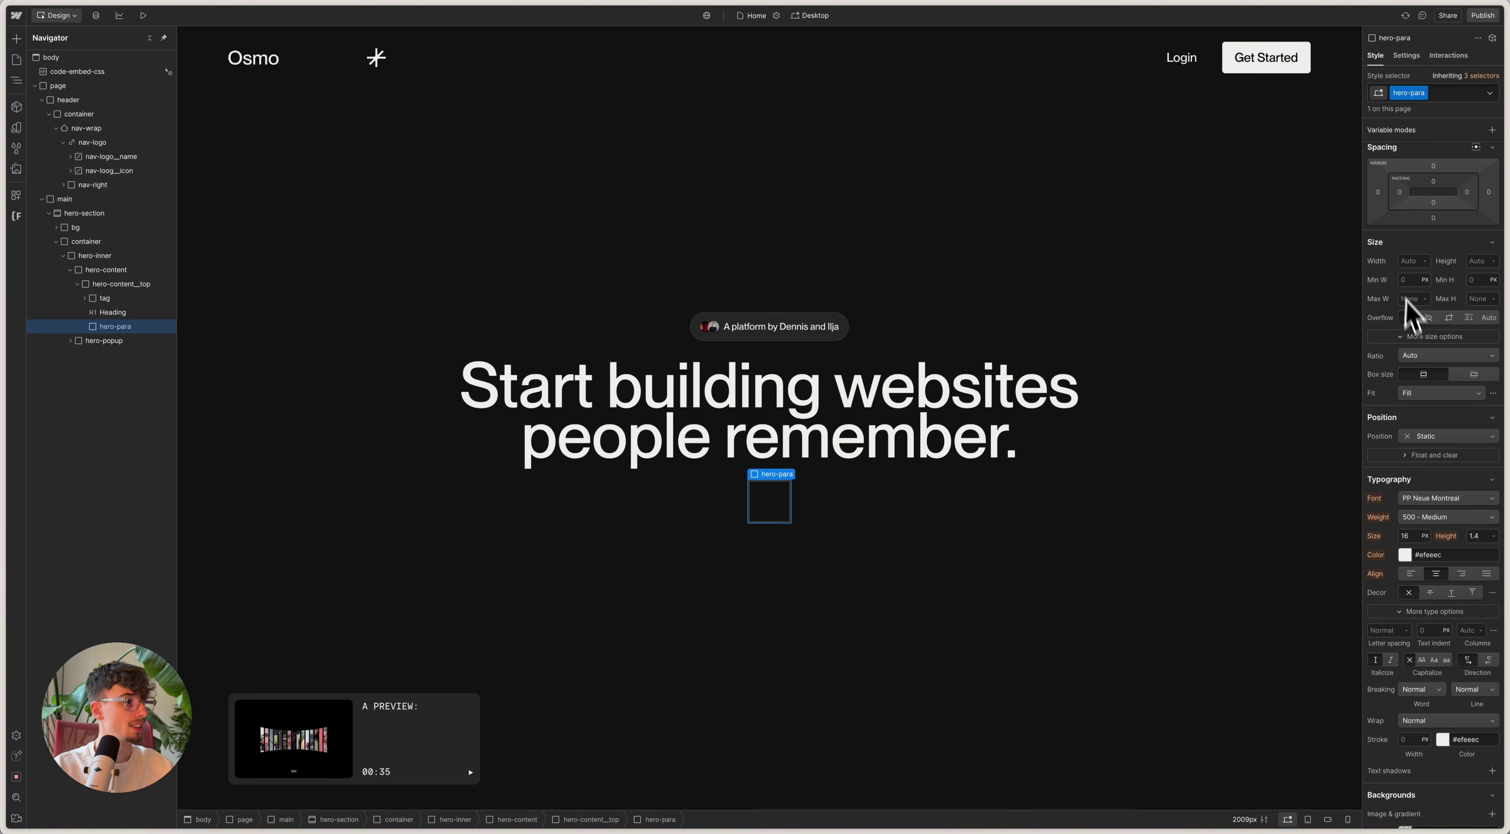
text(0%)
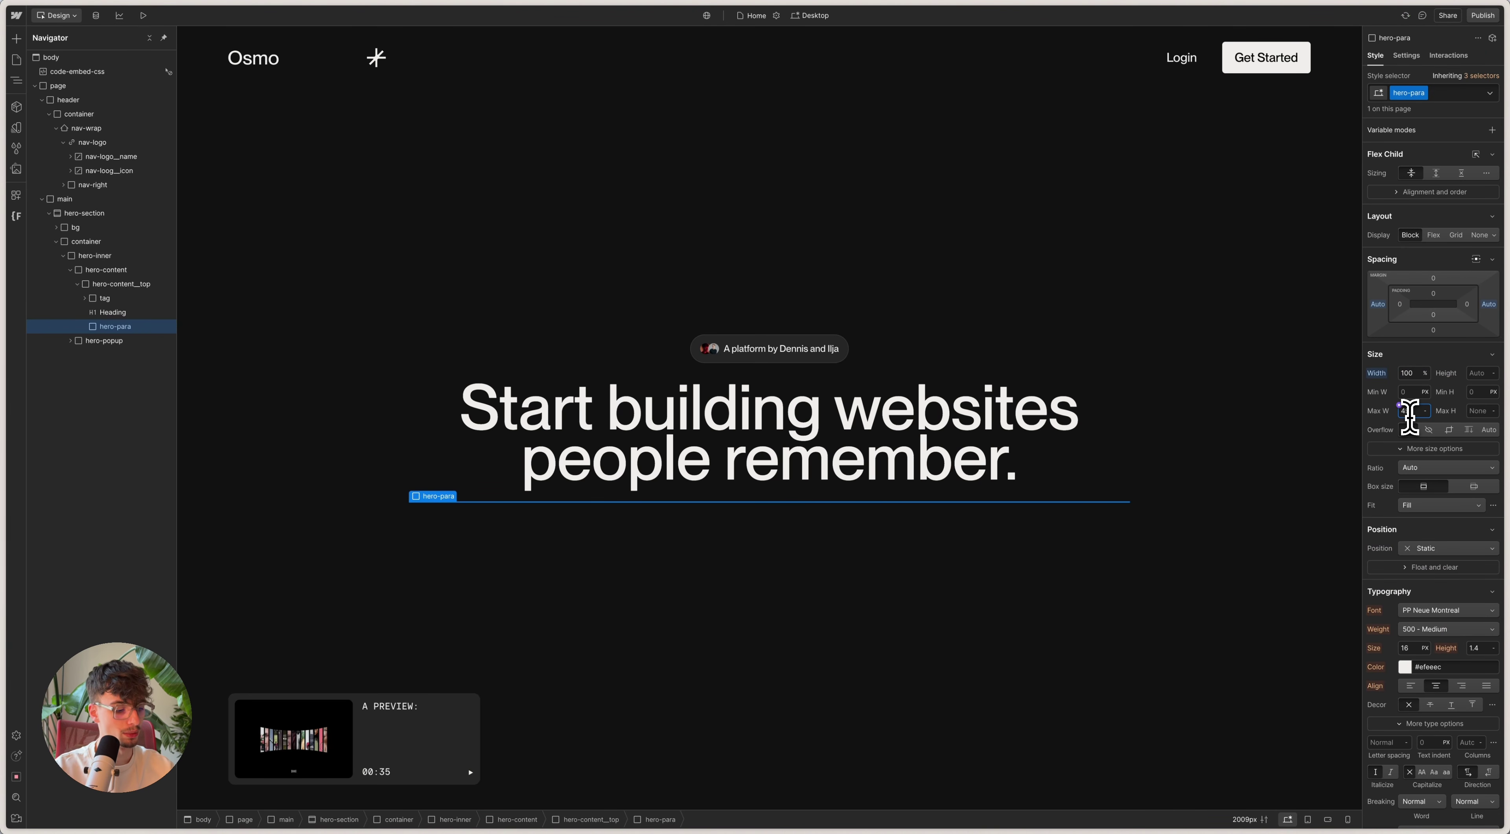
text(em)
key(Return)
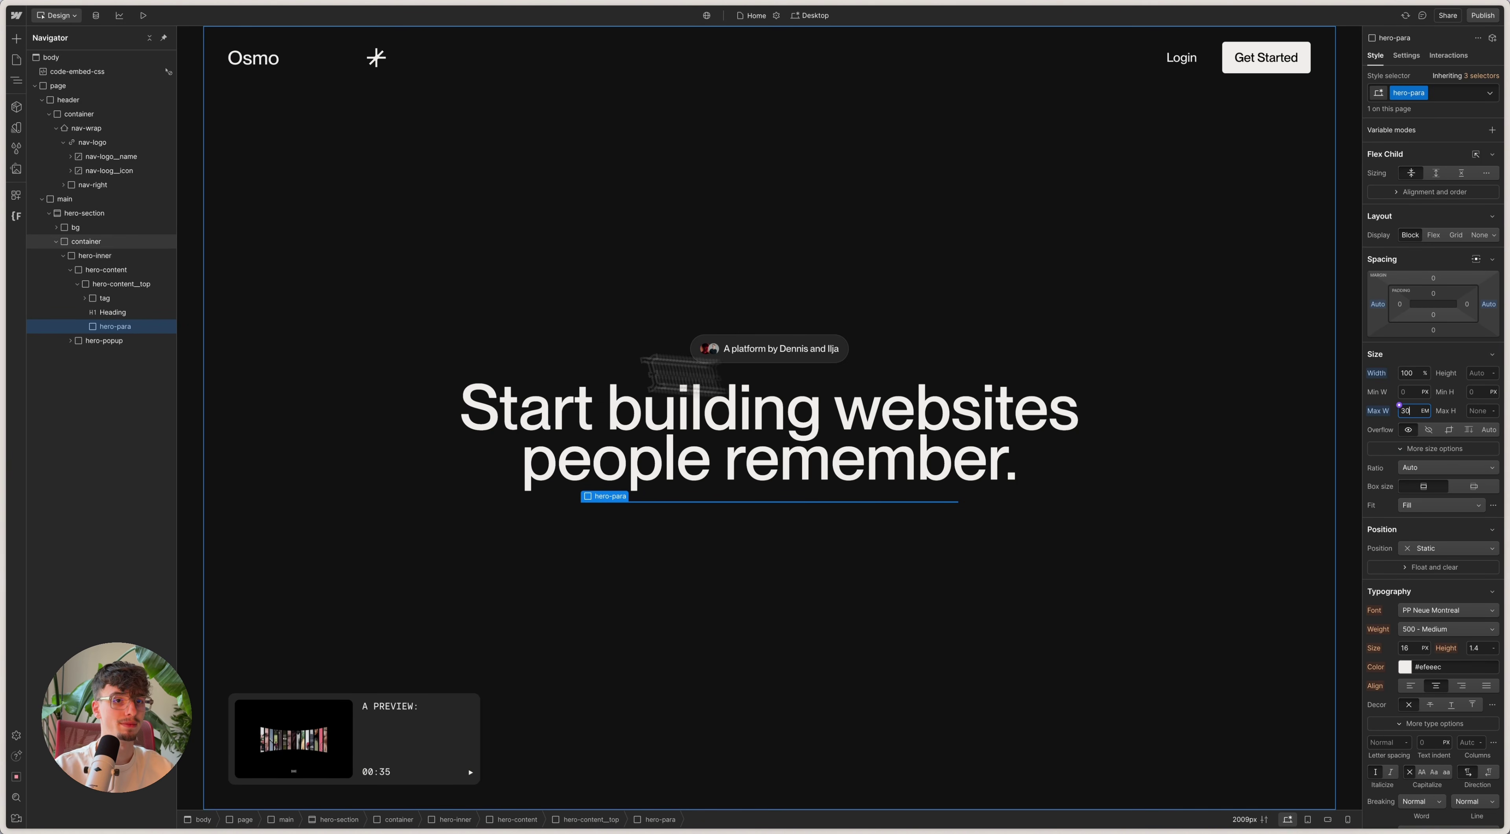
Step: Add a paragraph inside hero-para with the "Built by two award-winning creative developers" copy and the class paragraph
key(super+k)
text(par)
key(Return)
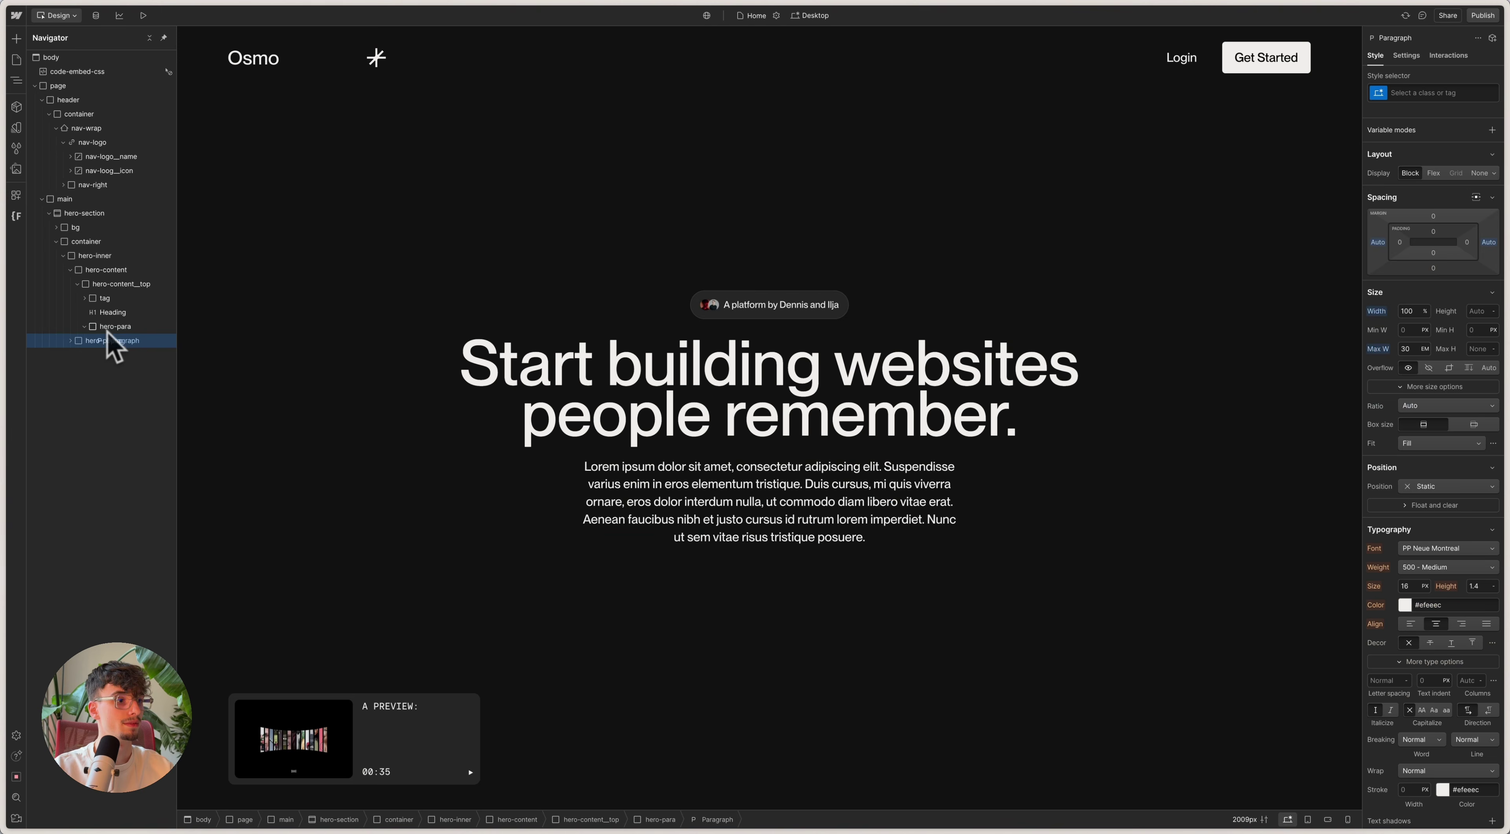
key(Return)
text(Built by two award-winning creative developers, our vault gives you access to the techniques, components, code, and tools behind our projects. Build, tweak, and make your own.)
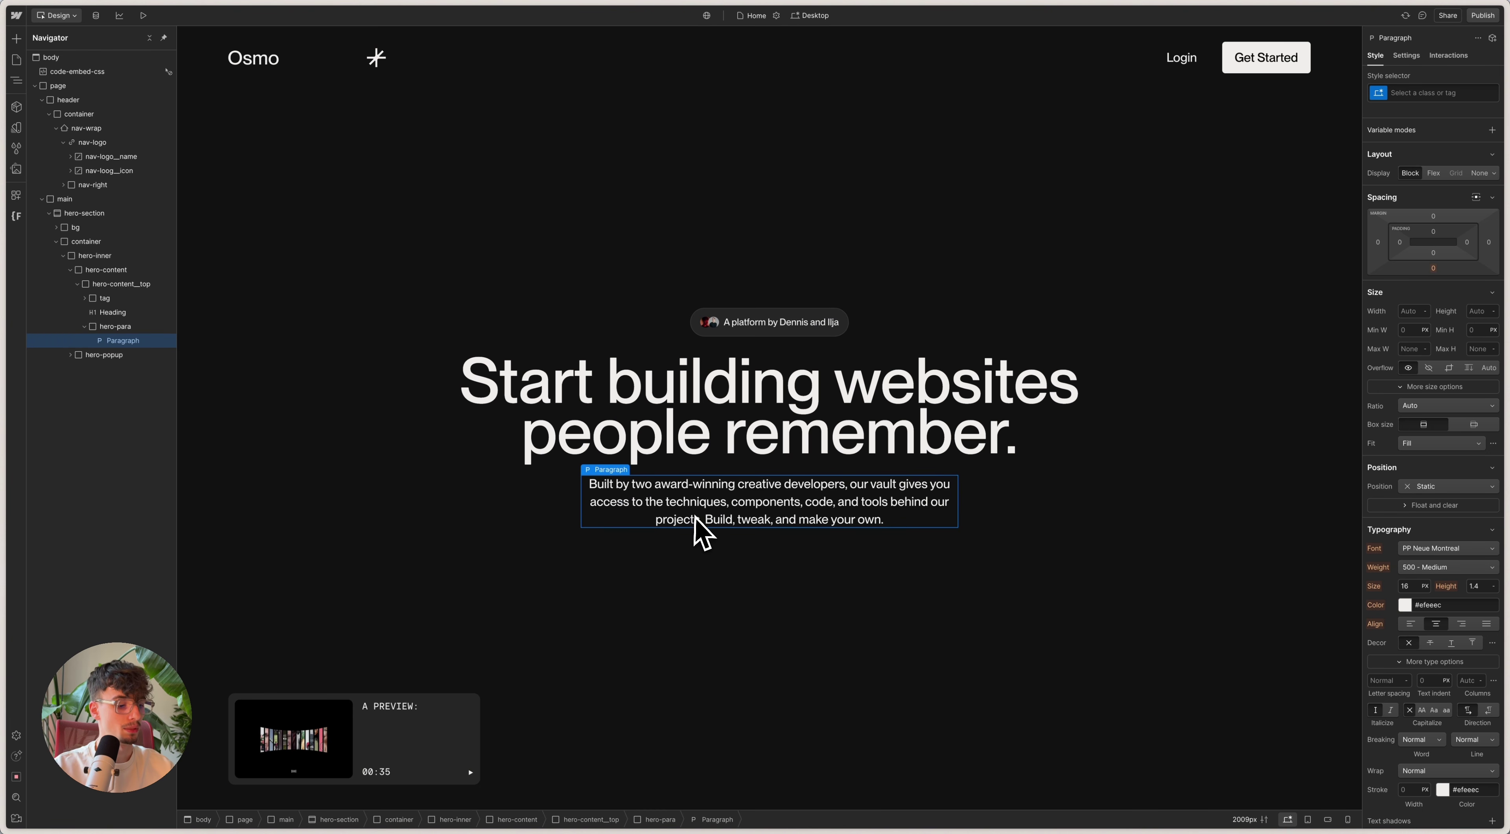
key(super+Return)
text(paragraph)
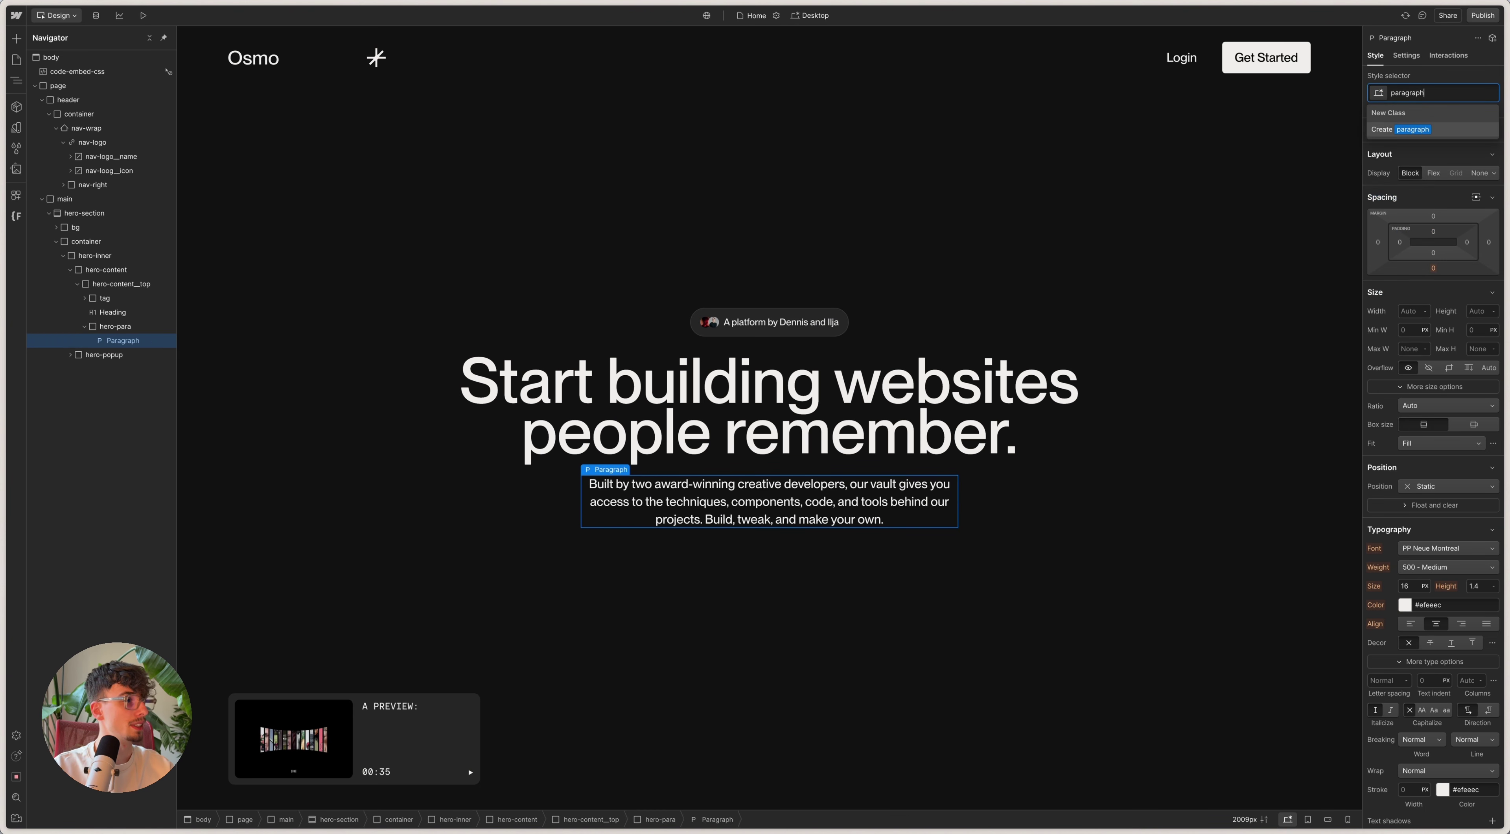
key(Return)
Step: Check the paragraph's text size in Figma, return to Webflow, and set its font size to 1.125em and line height to 1.3
mouse_move(645, 826)
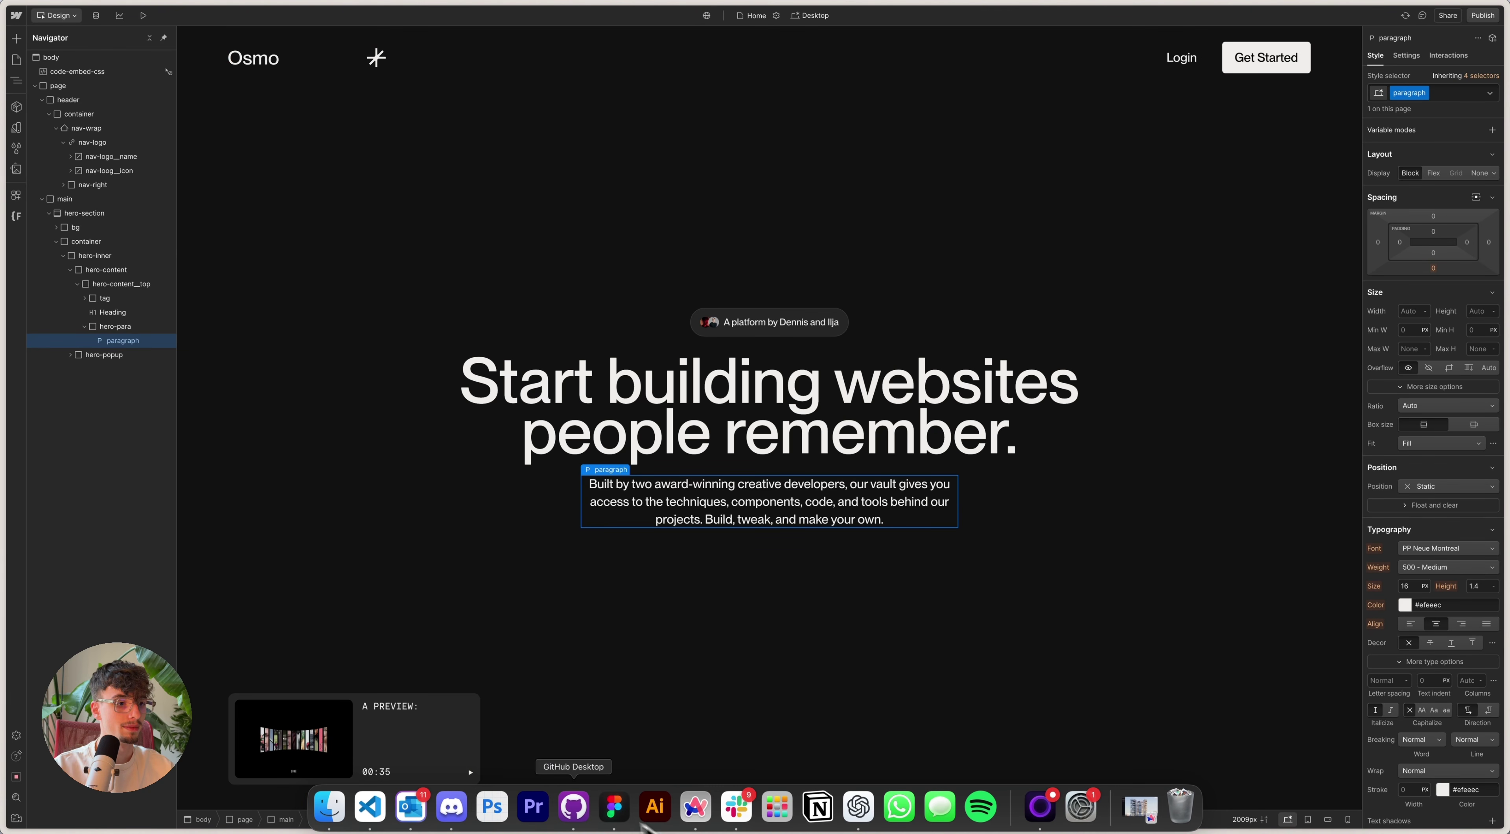
click(614, 807)
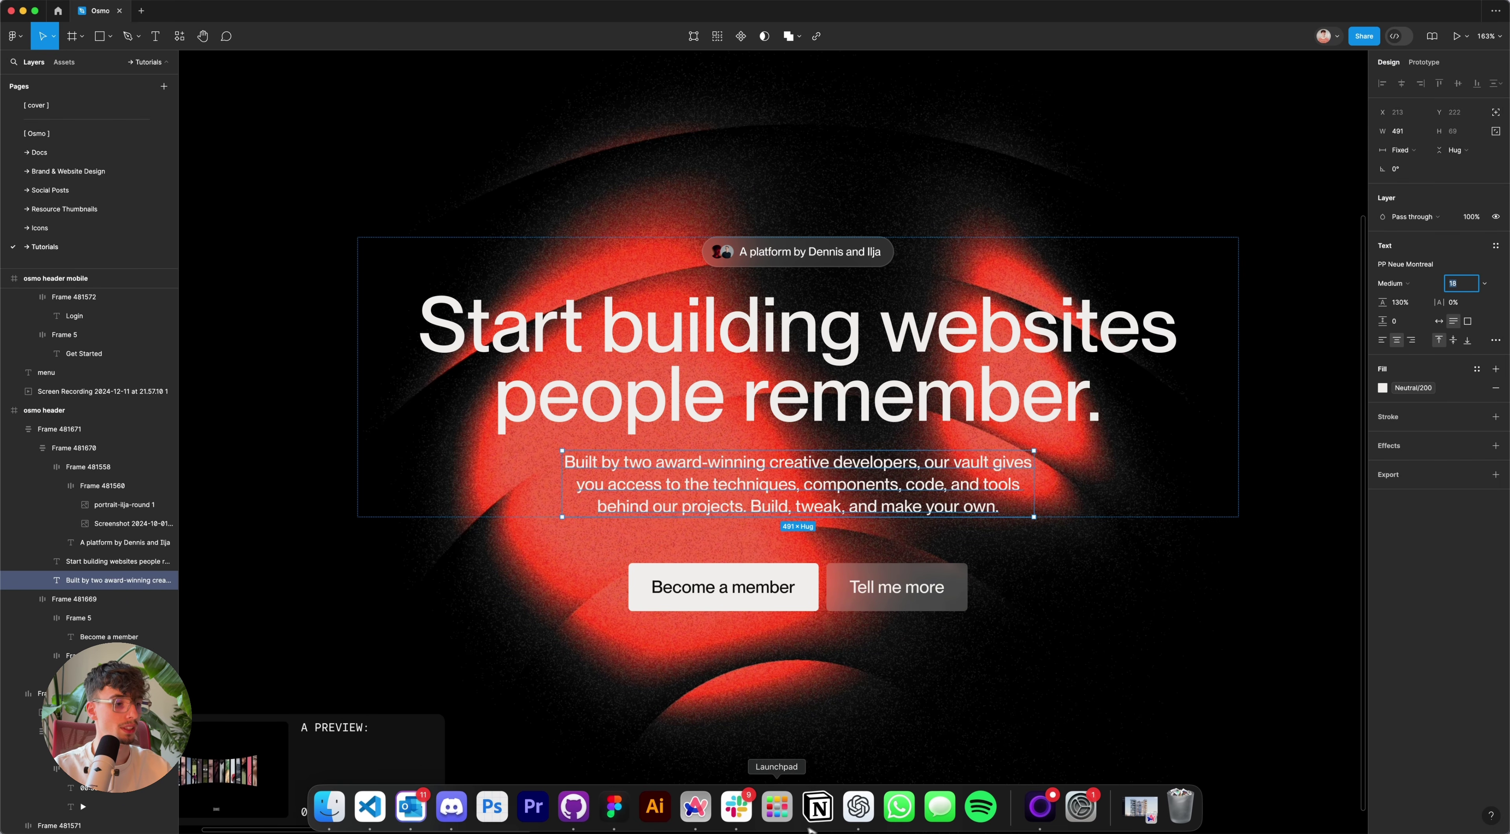
click(706, 809)
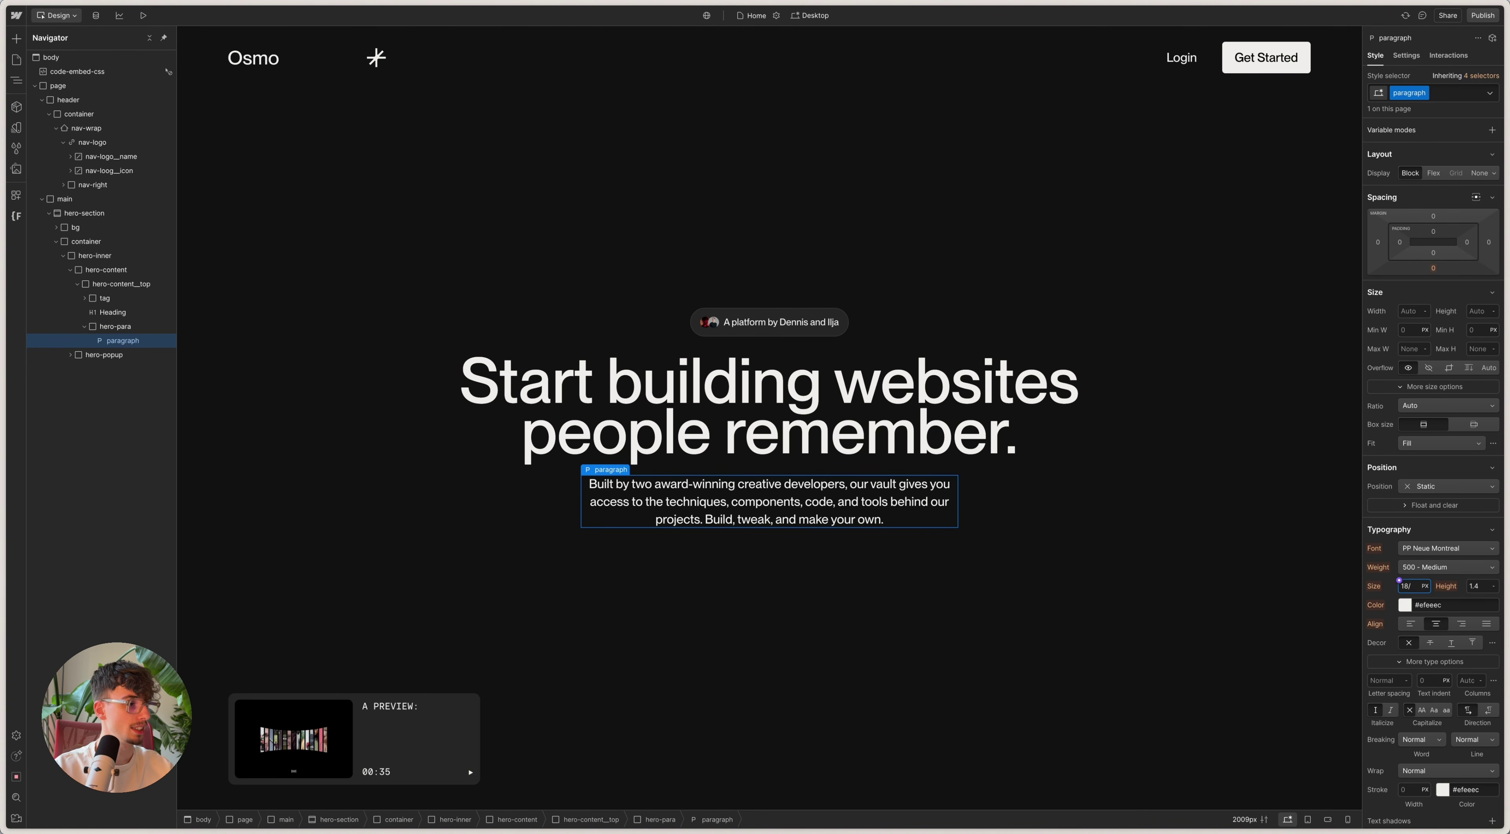
key(Return)
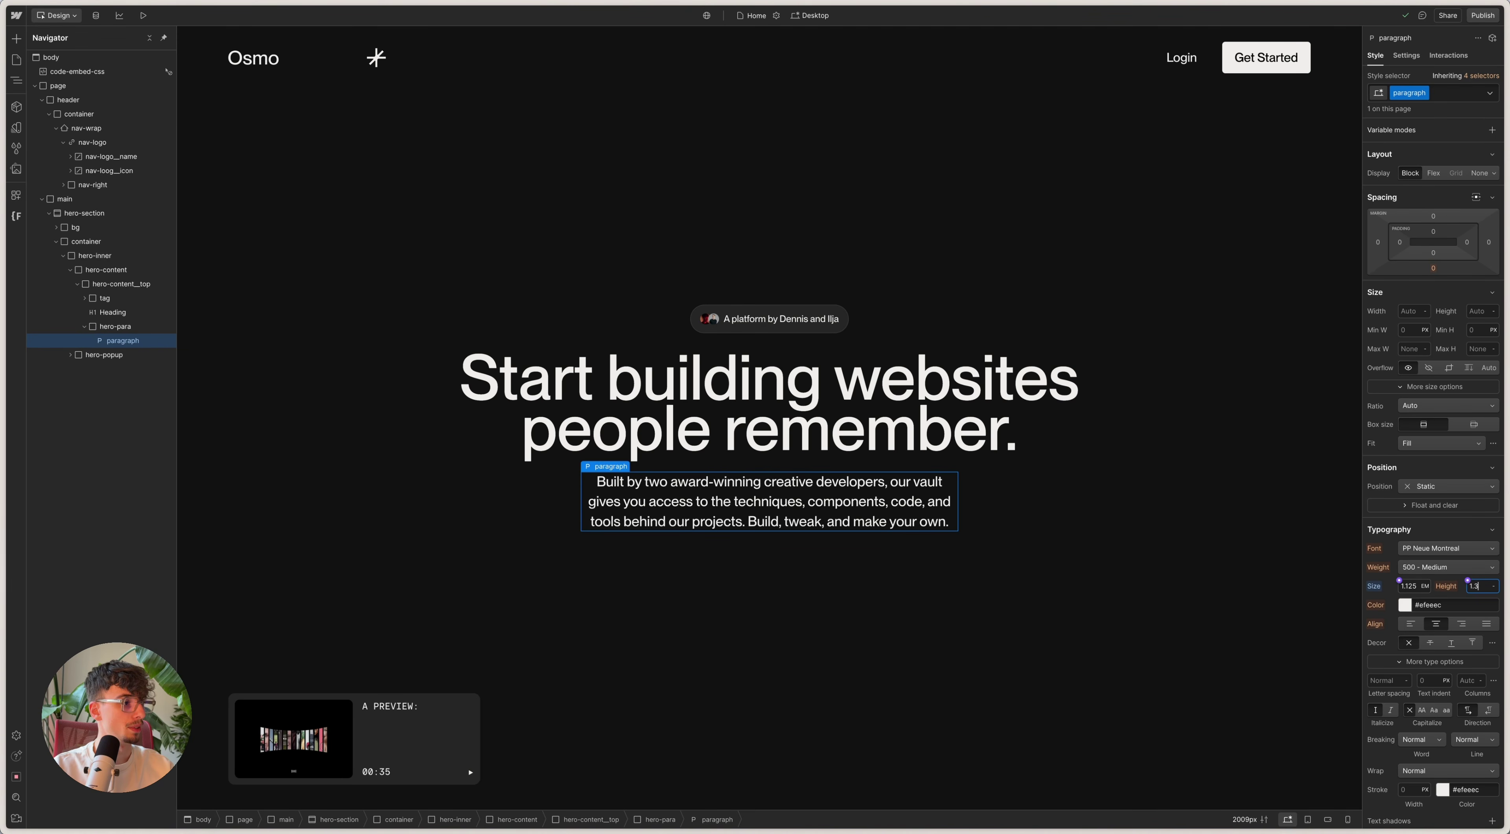
text(1.3)
click(1062, 514)
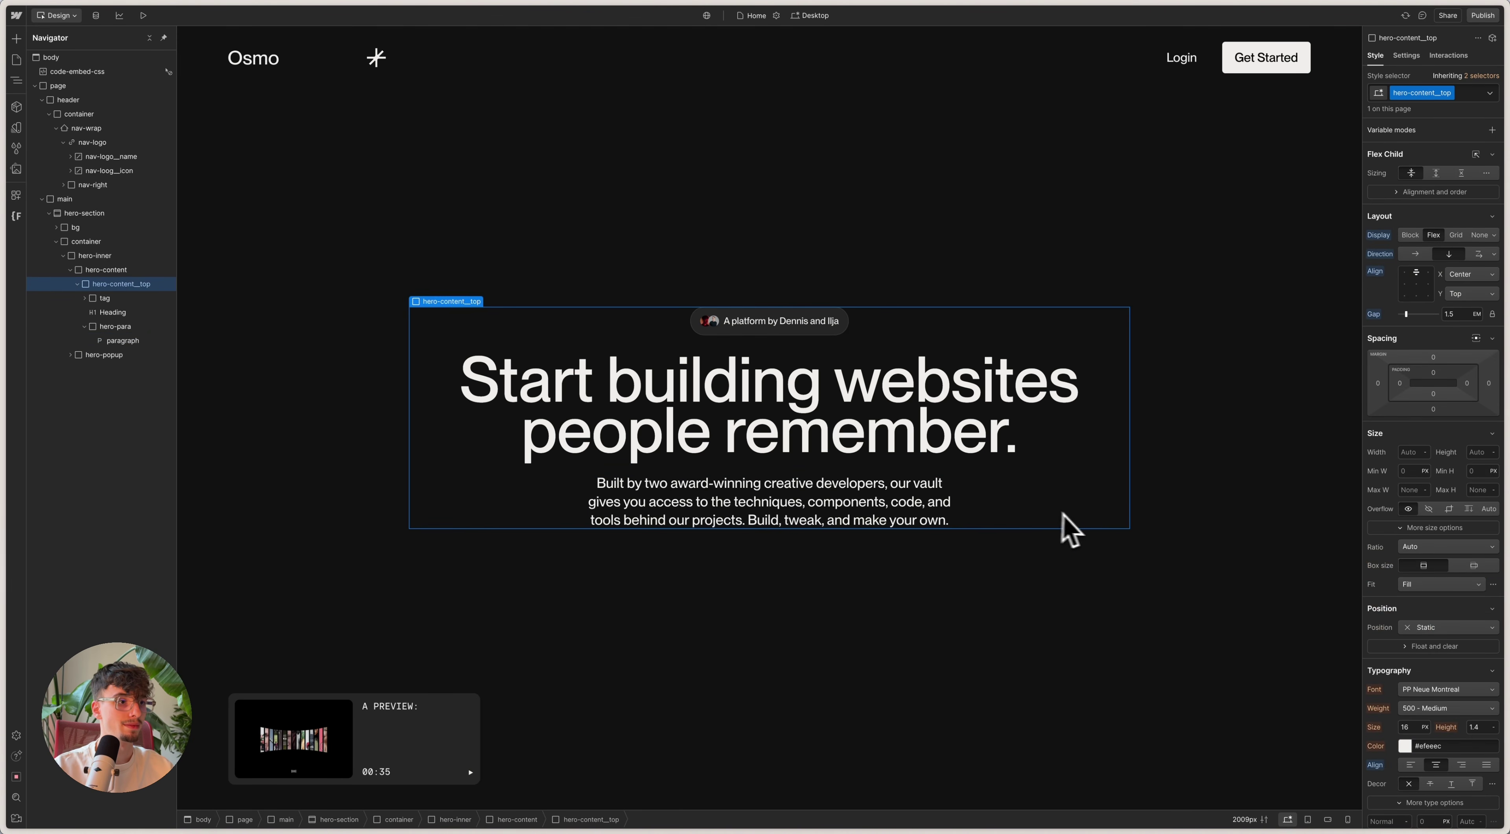
Step: Collapse hero-content__top and copy the Get Started button from the header
click(77, 284)
click(116, 270)
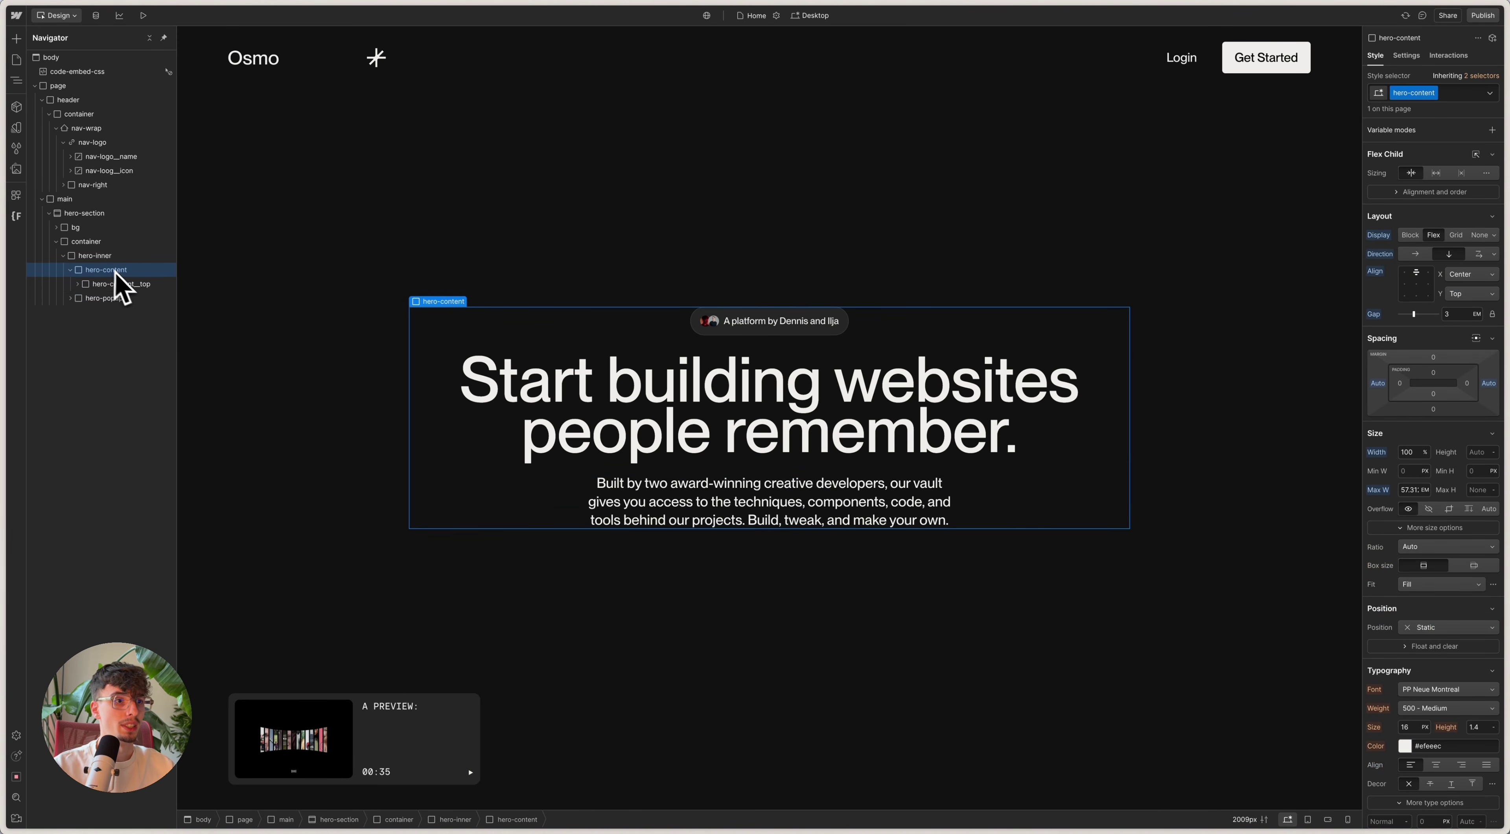
click(1238, 59)
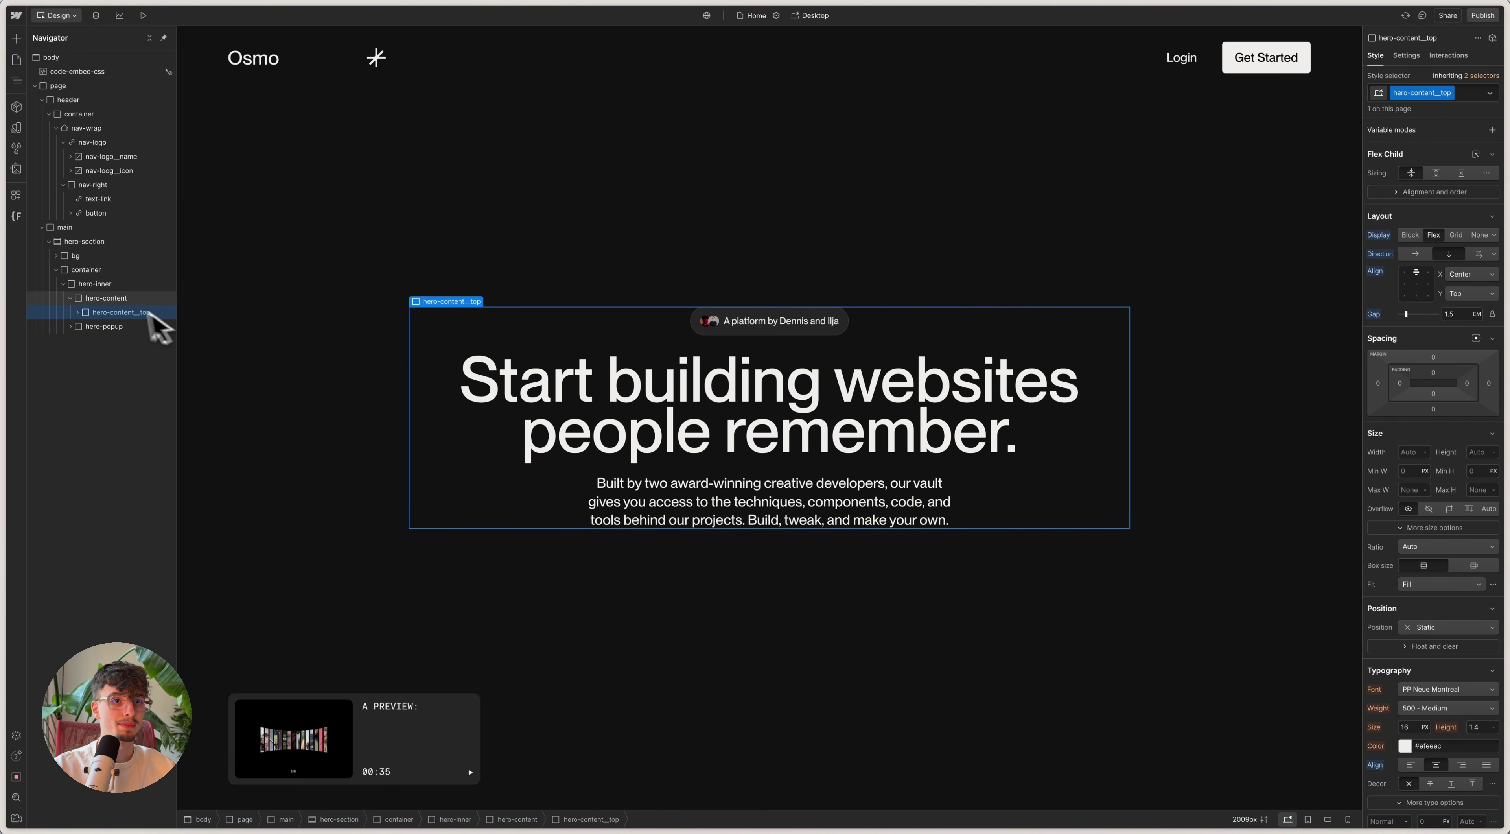
Step: Add a div block inside hero-content below hero-content__top and give it the class button-row
click(80, 313)
key(super+e)
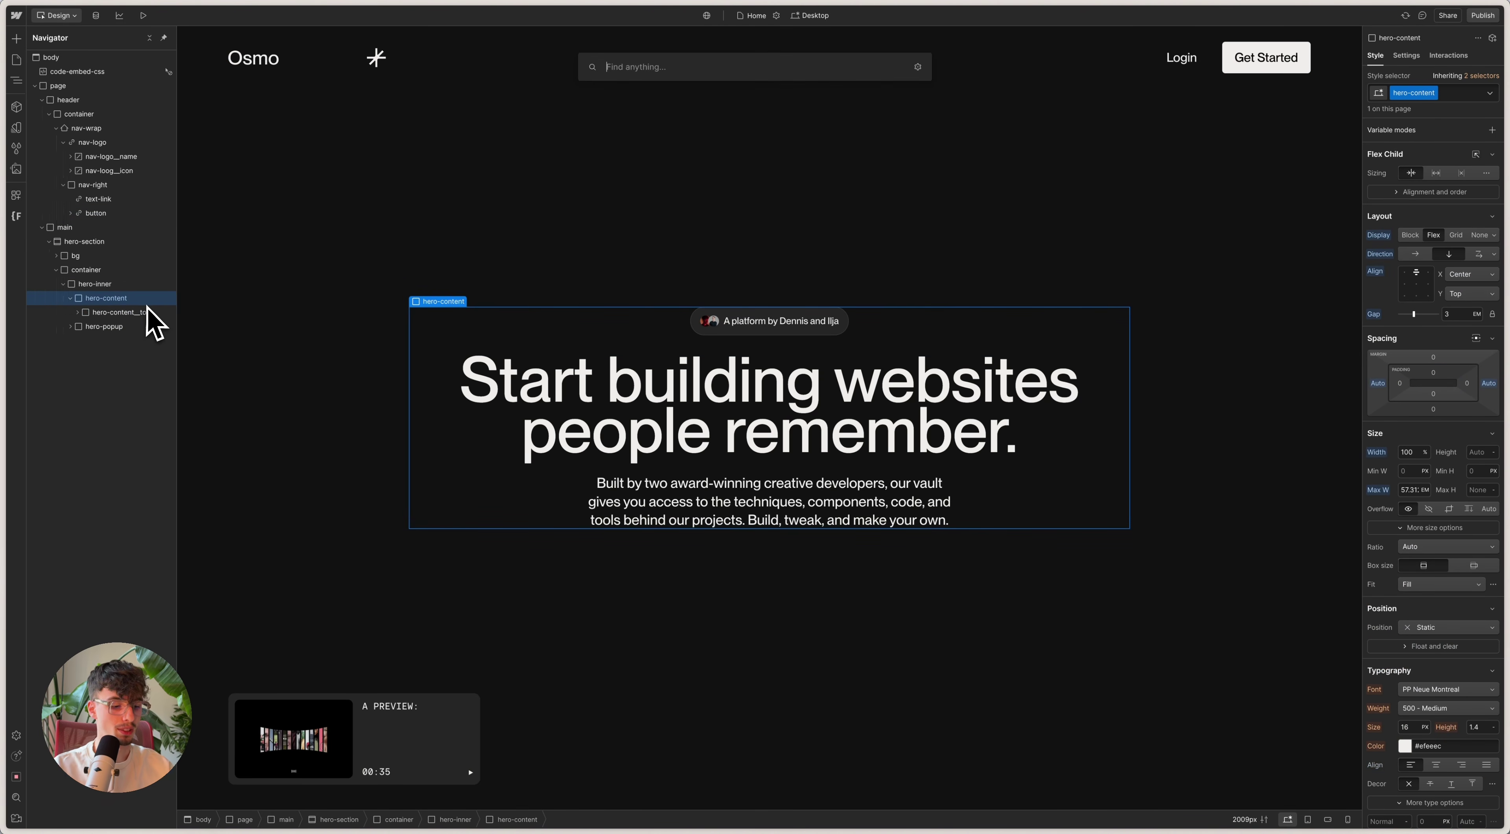
text(div)
key(Return)
text(buttpn)
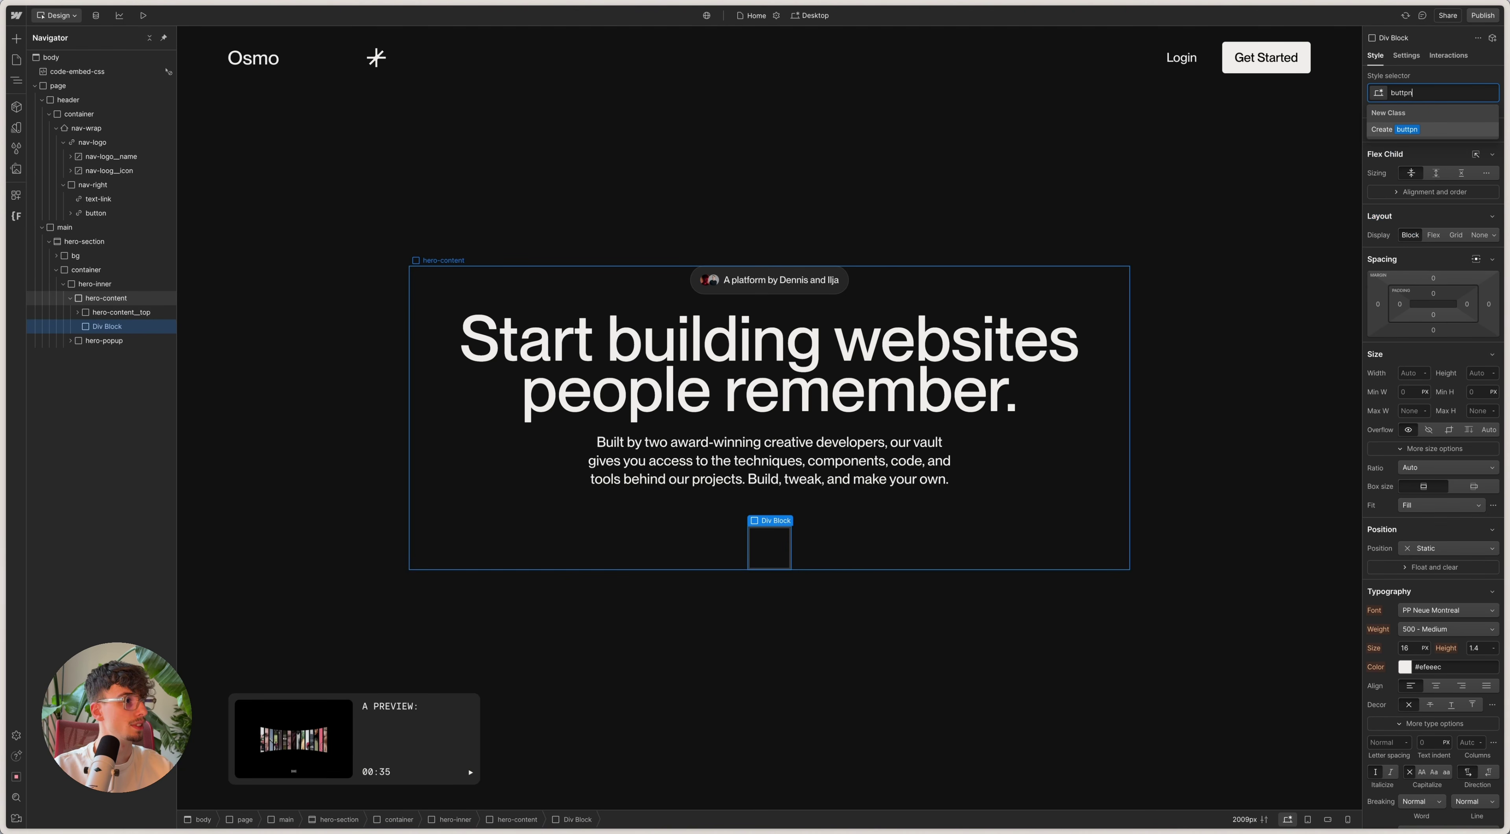
key(BackSpace)
text(onr-)
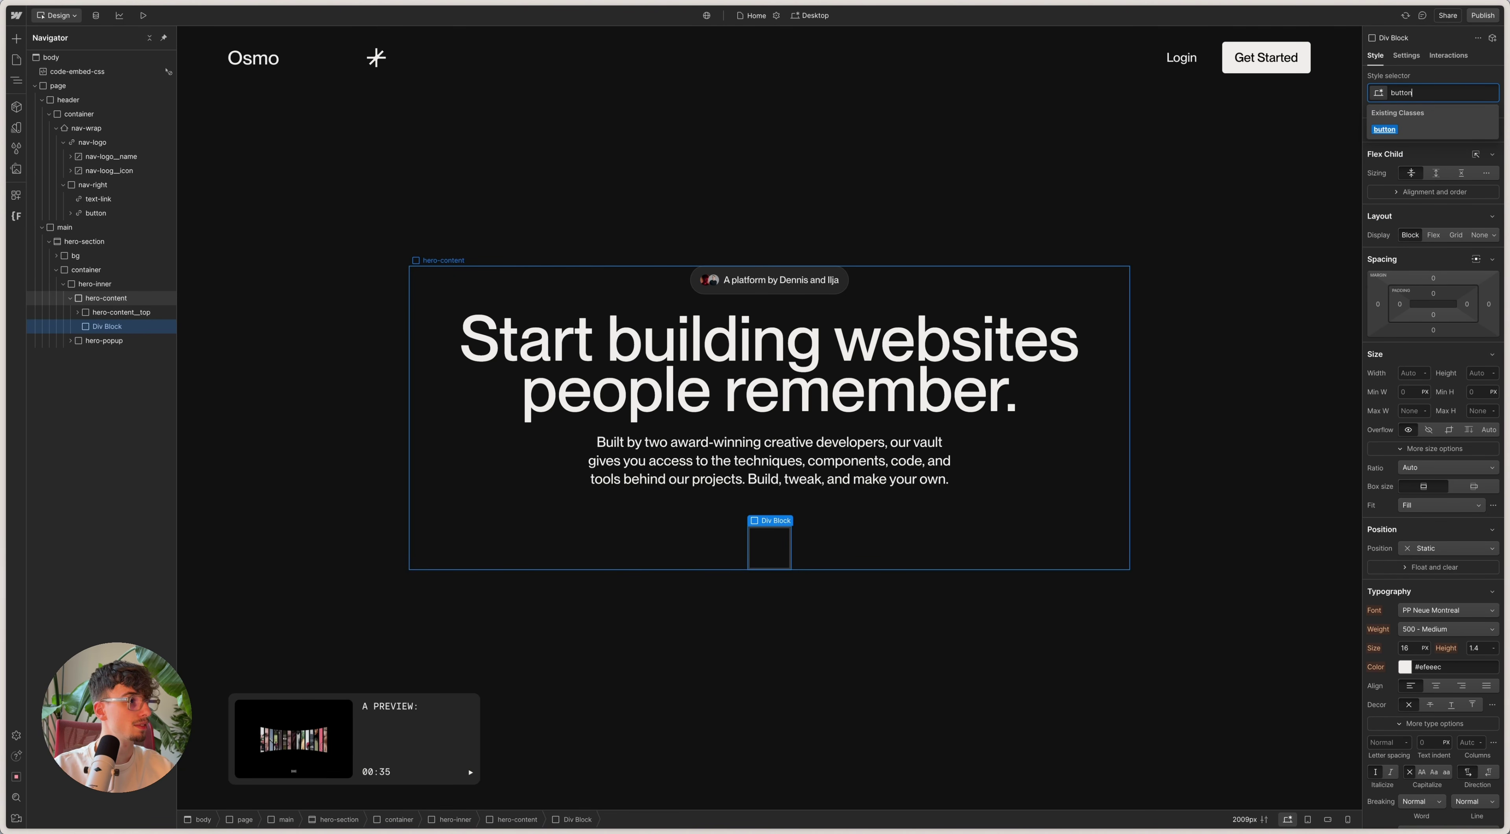
key(BackSpace)
key(BackSpace)
text(-row)
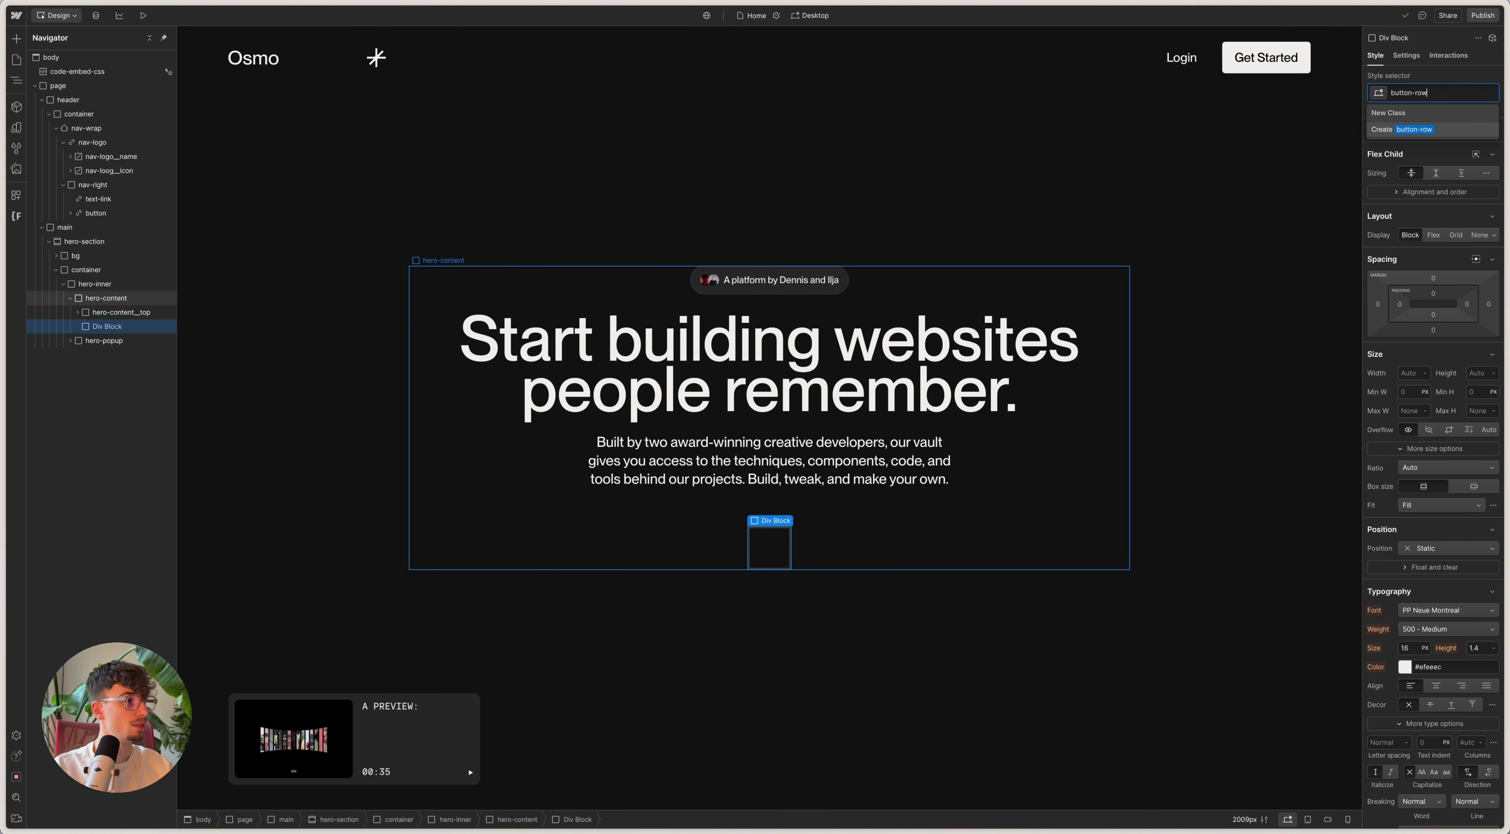
key(Return)
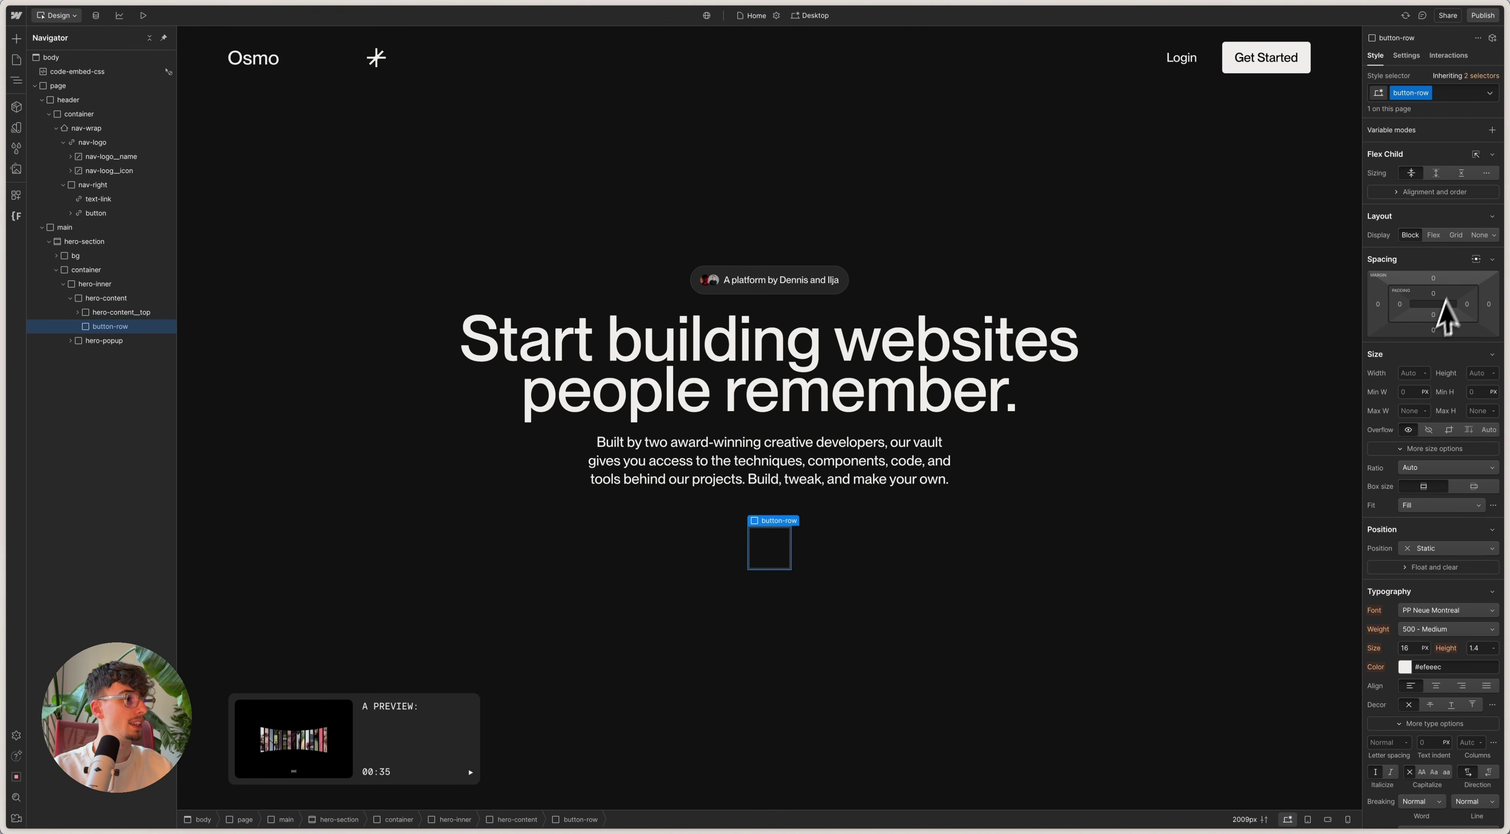
Step: Make button-row a horizontal flex container with vertically centered items and paste the copied button into it twice
click(1407, 216)
click(1439, 243)
click(1439, 244)
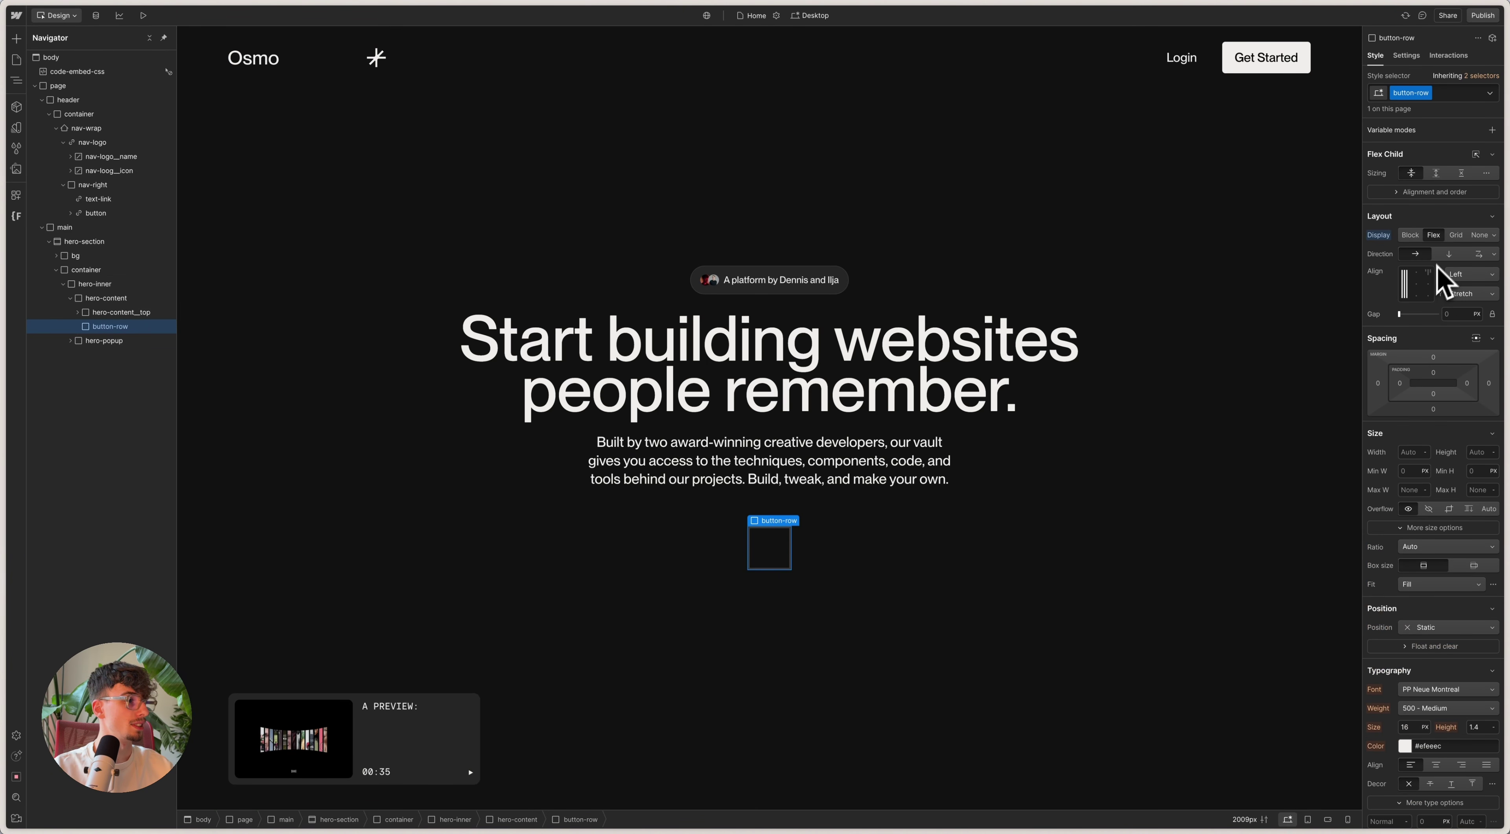
click(1412, 286)
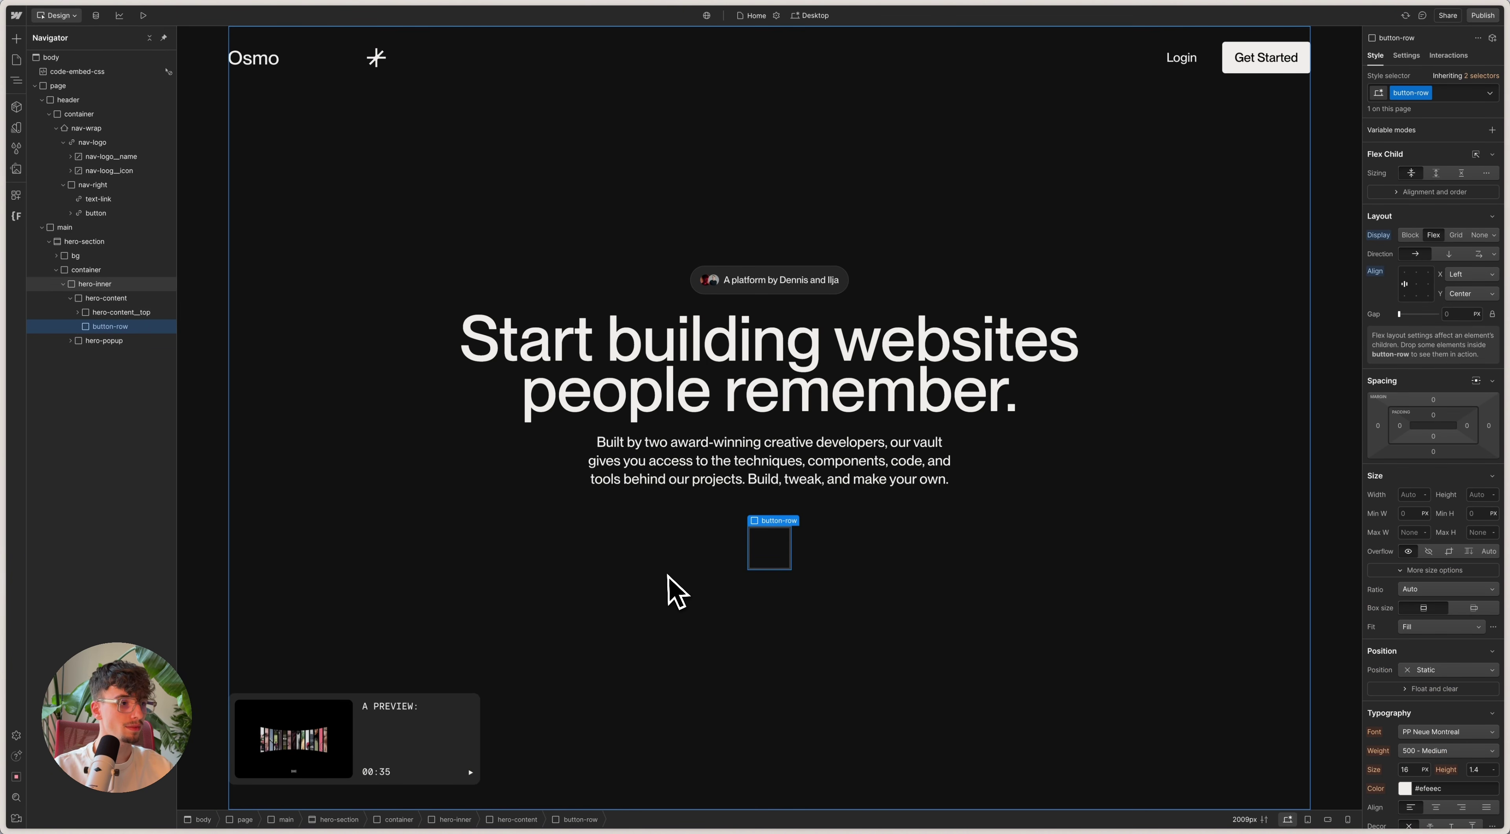
key(super+v)
key(super+v)
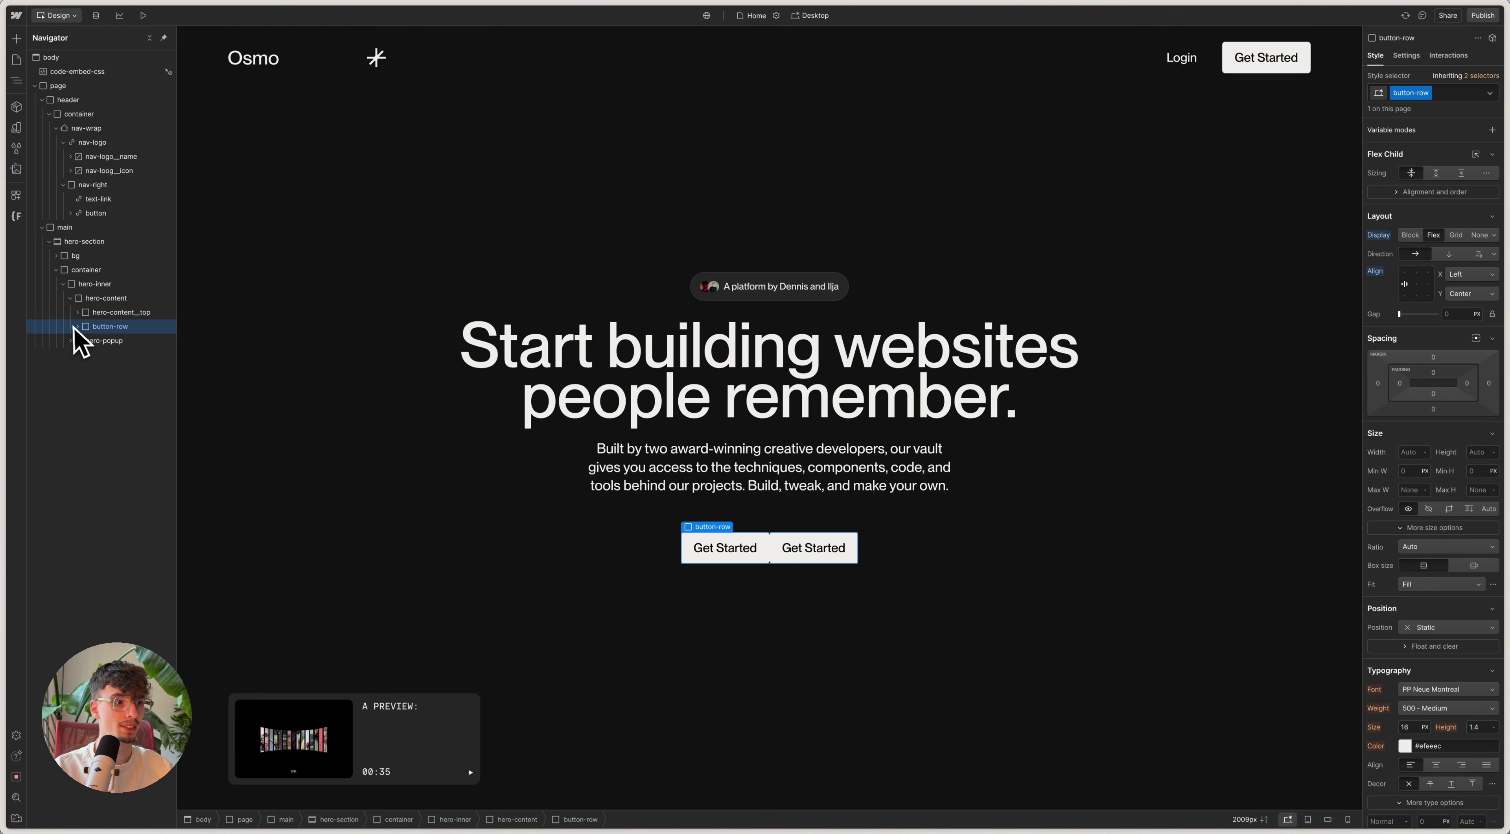
Step: Check the hero buttons' layout in Figma, return to Webflow, and set button-row's gap to 0.5rem
click(604, 804)
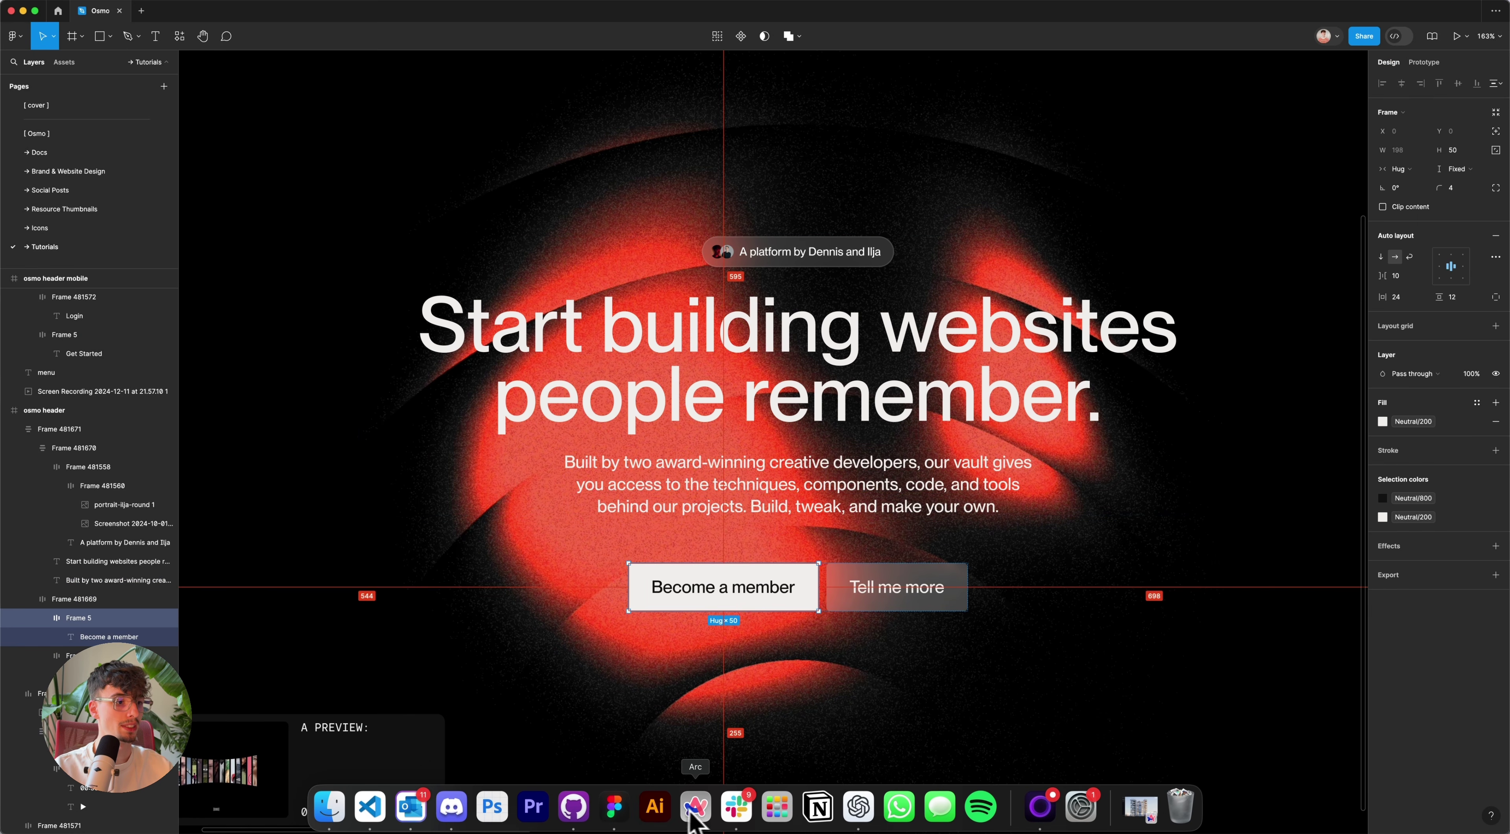
click(693, 804)
click(1459, 312)
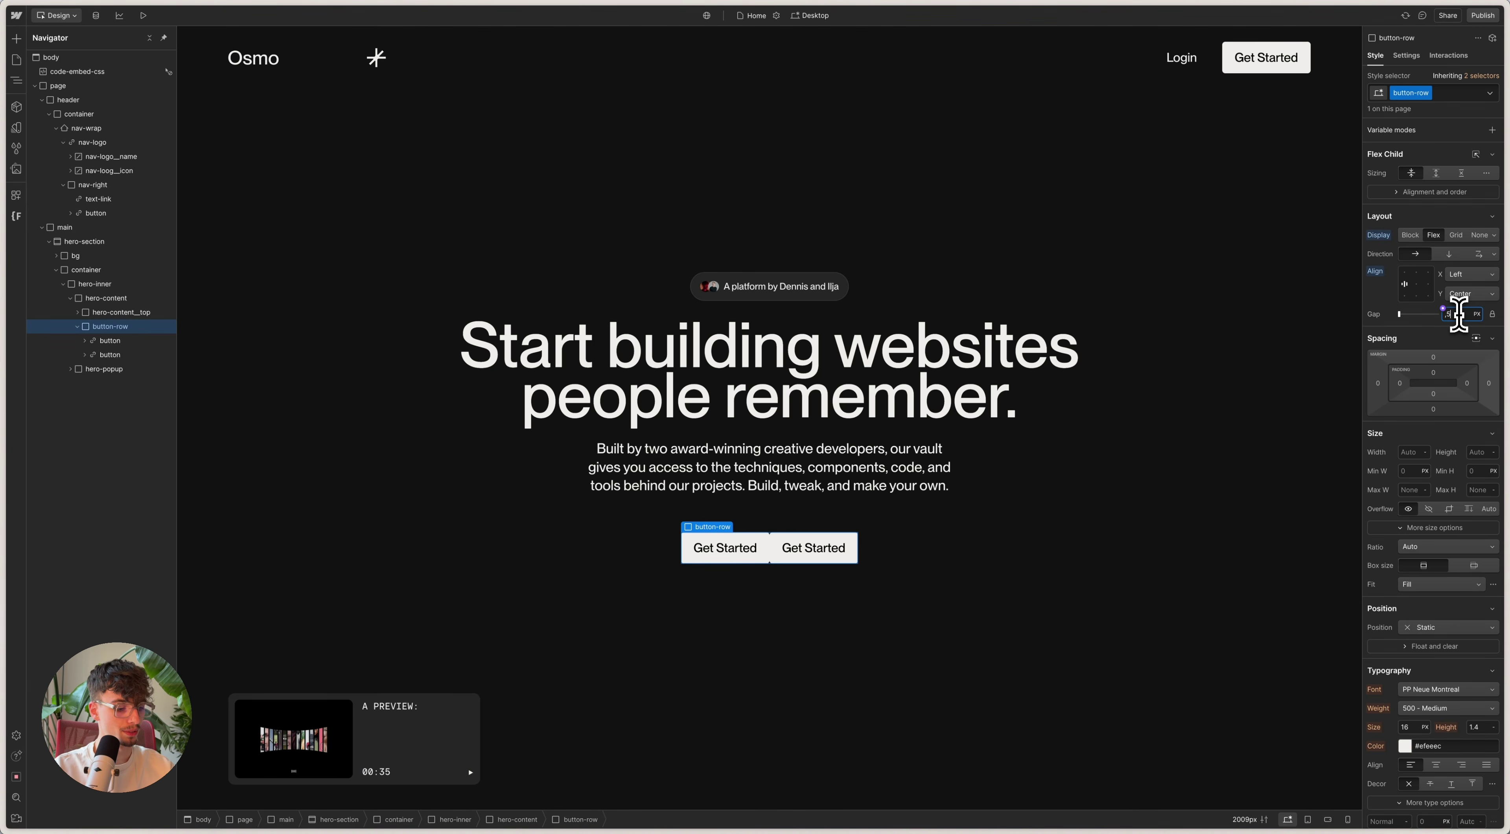
text(0.5rem)
click(787, 610)
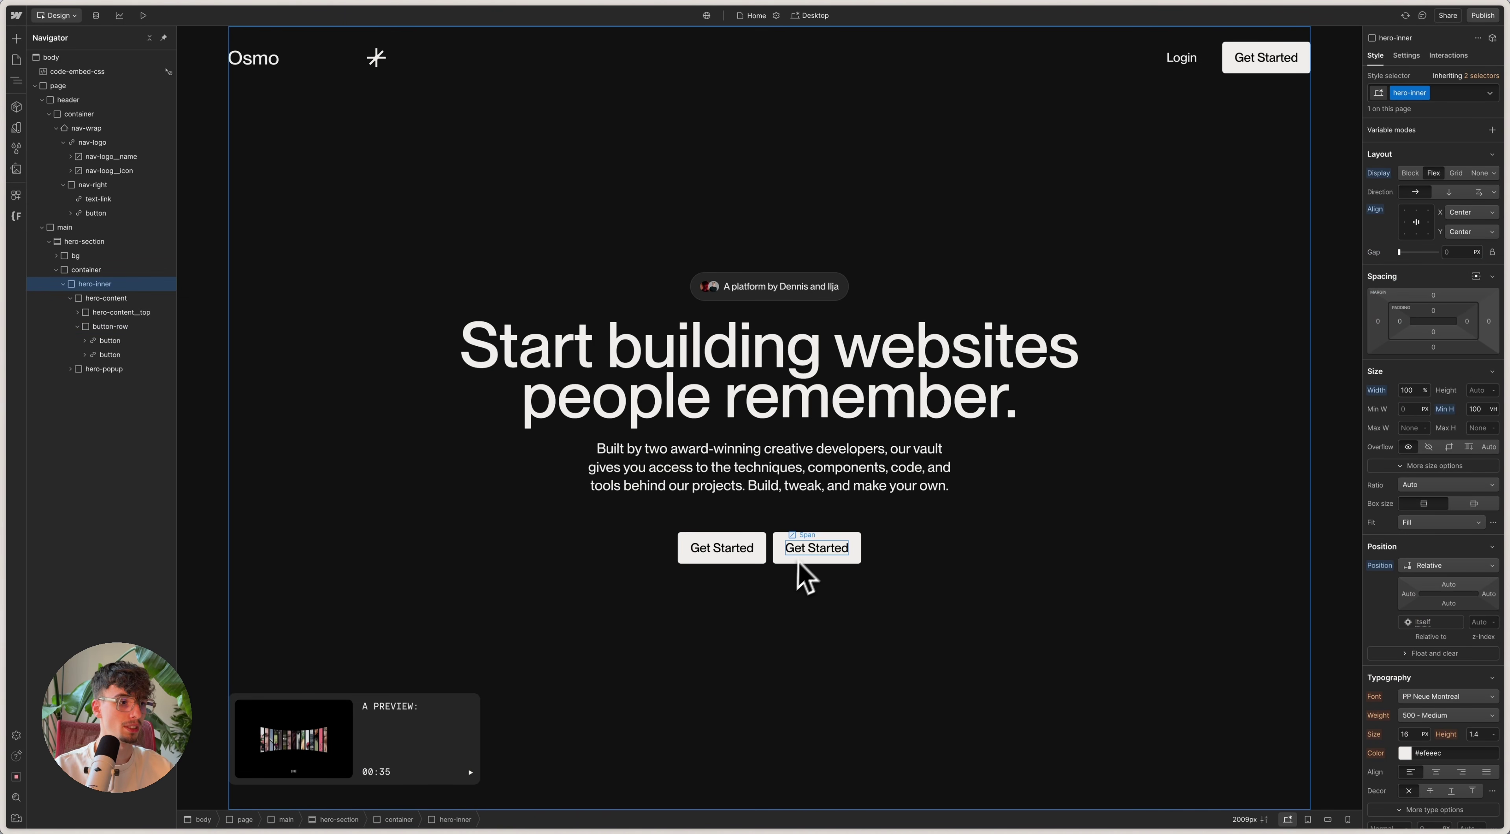
Step: Change the second hero button's label text to "Secondary"
click(821, 554)
click(835, 568)
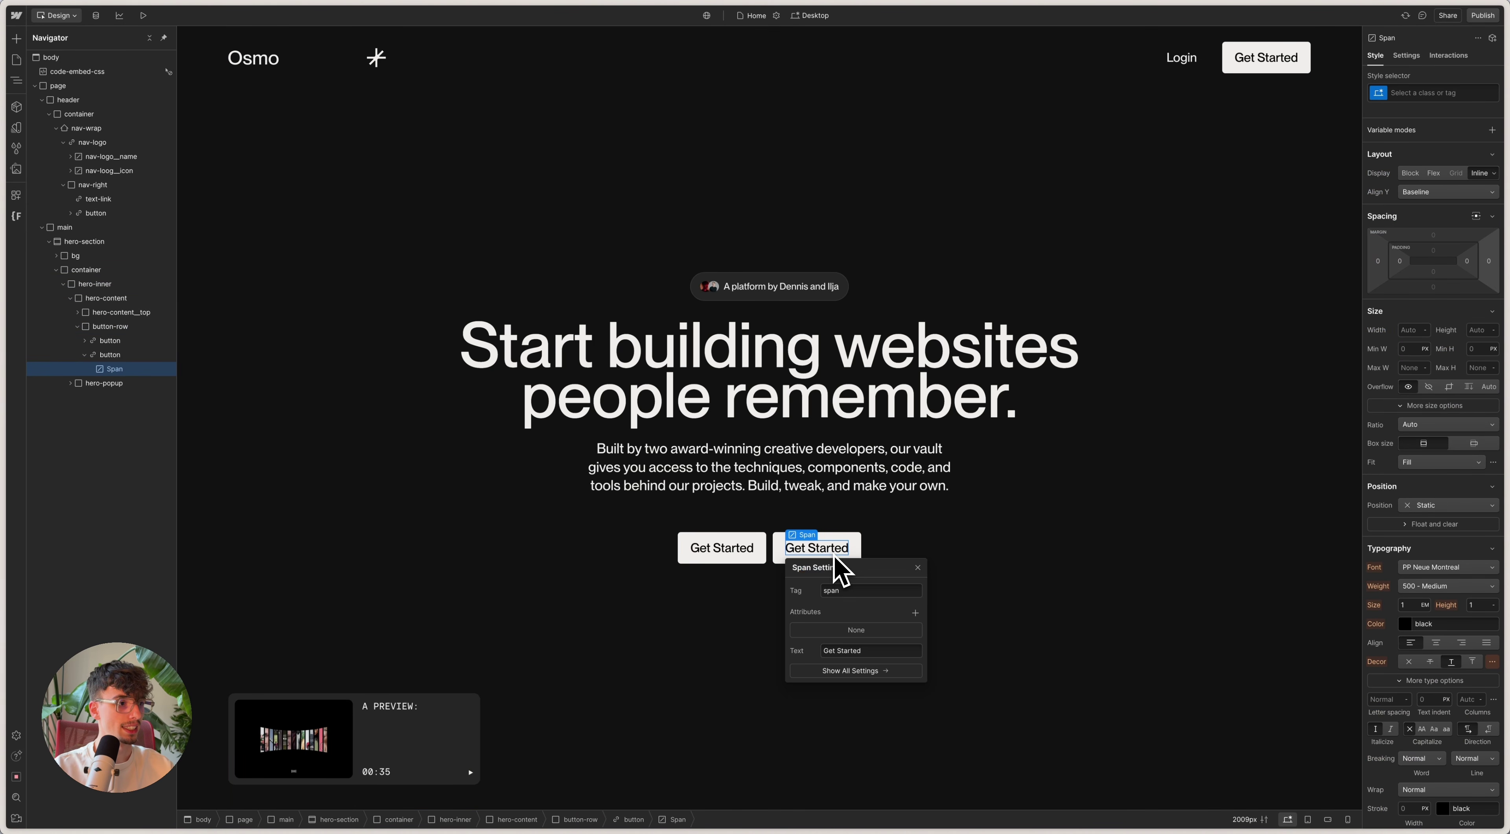
text(Secondary)
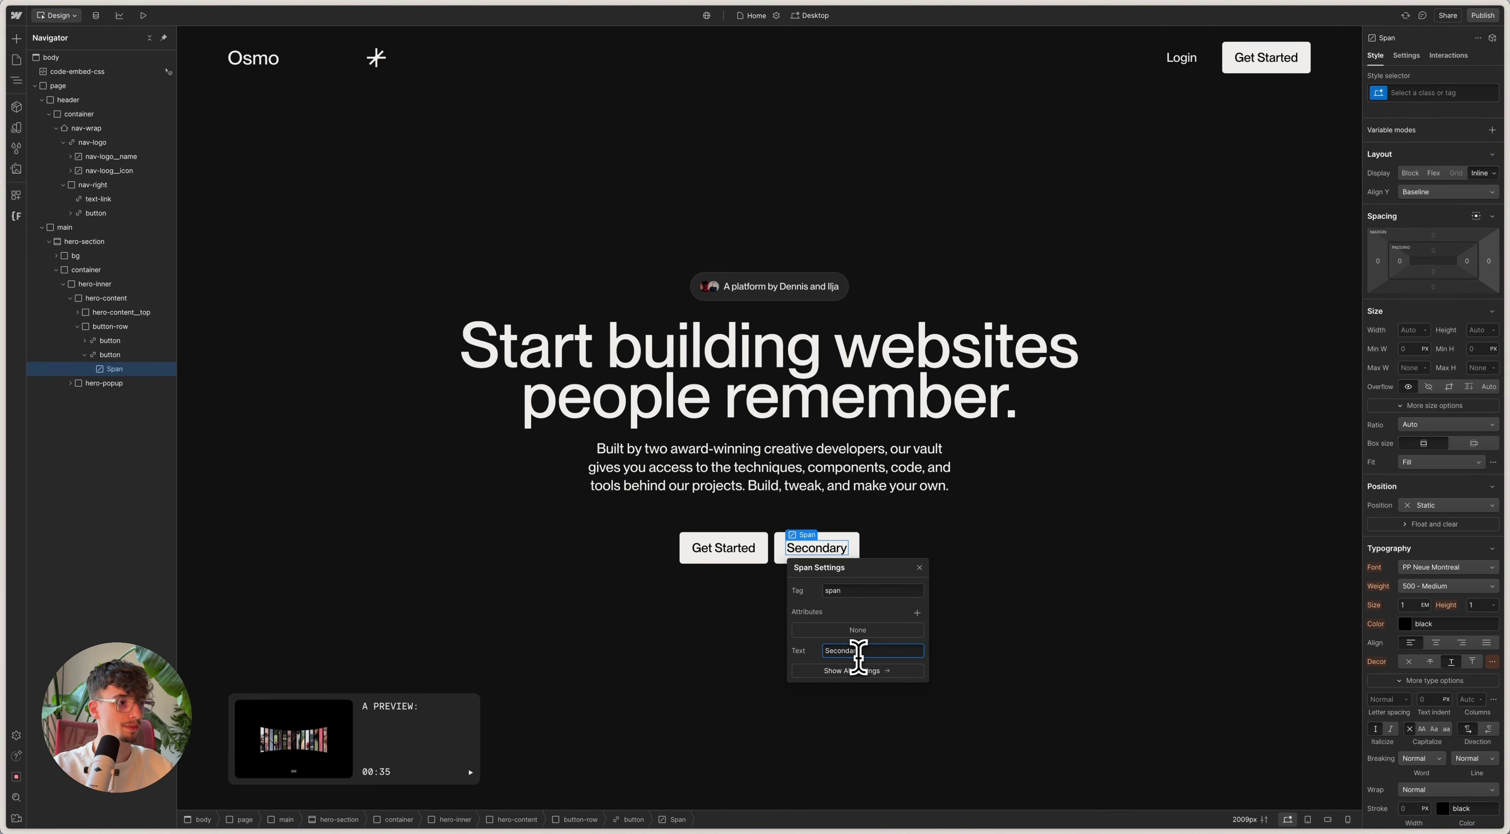
Step: Preview the page, narrow the canvas to 720 px at the Mobile landscape breakpoint, and return to design mode
click(914, 523)
click(962, 545)
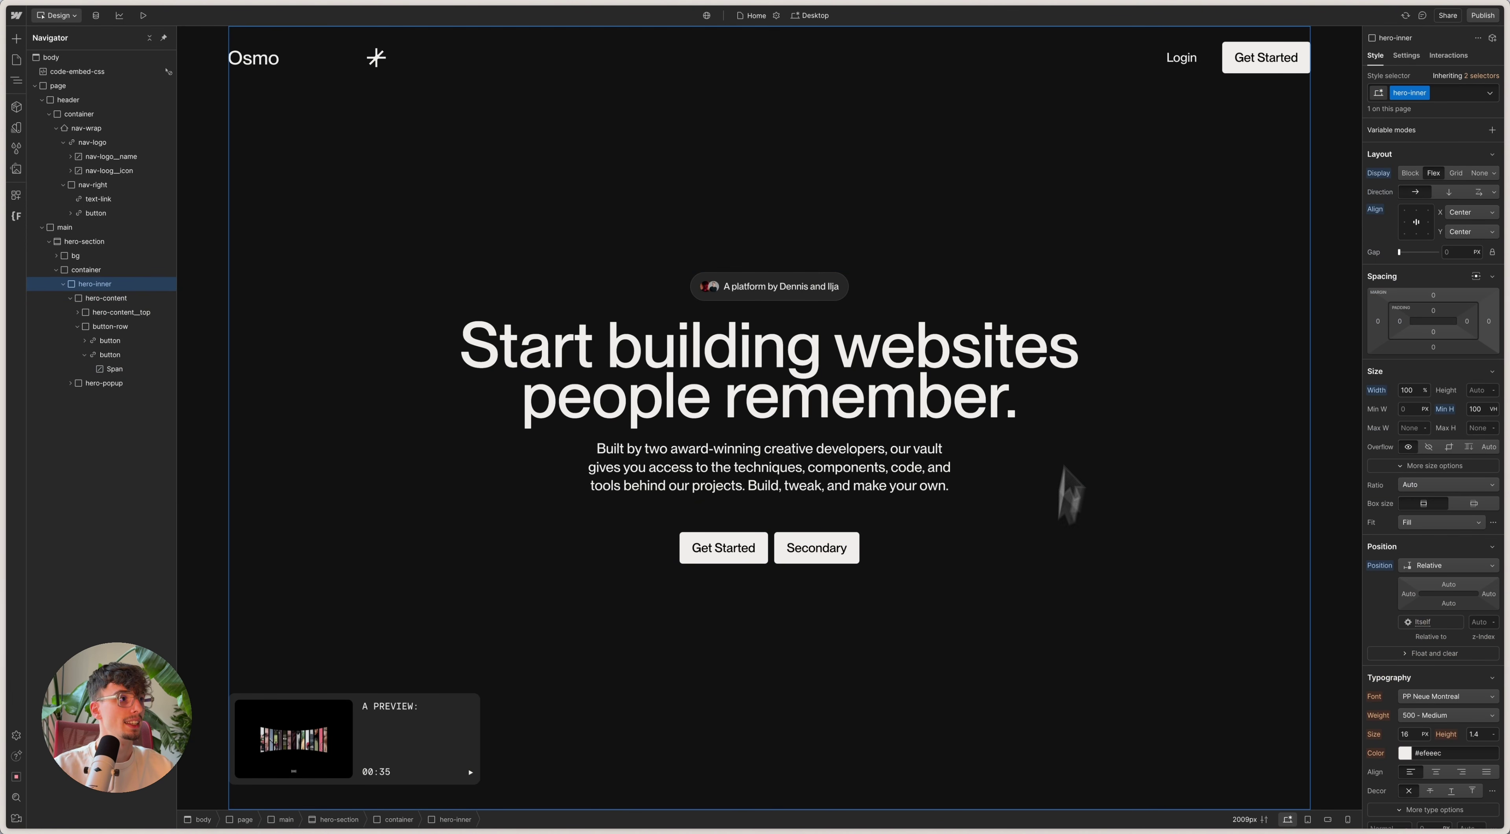
key(shift+p)
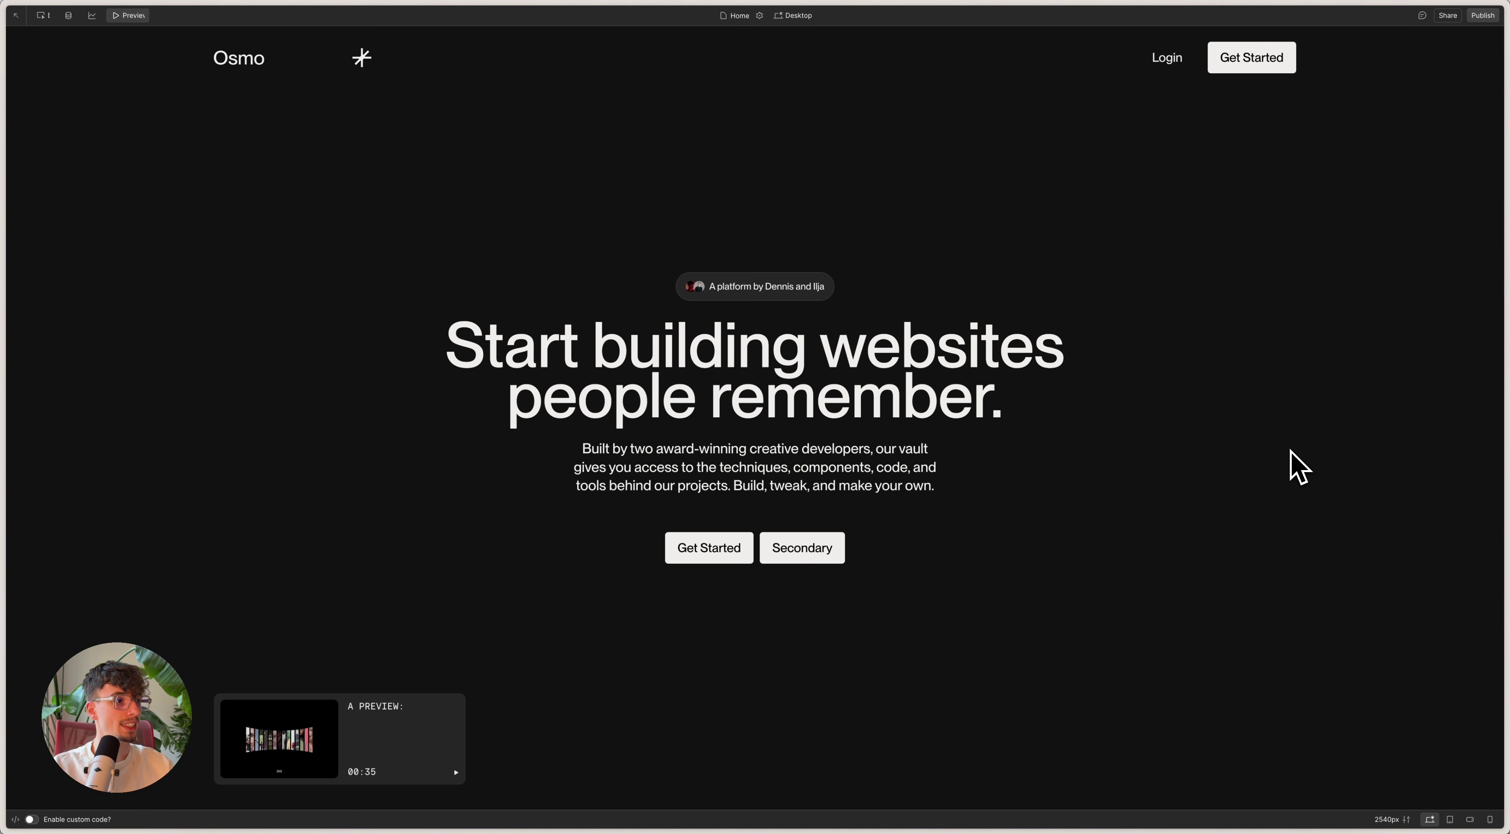
drag(1492, 393, 968, 452)
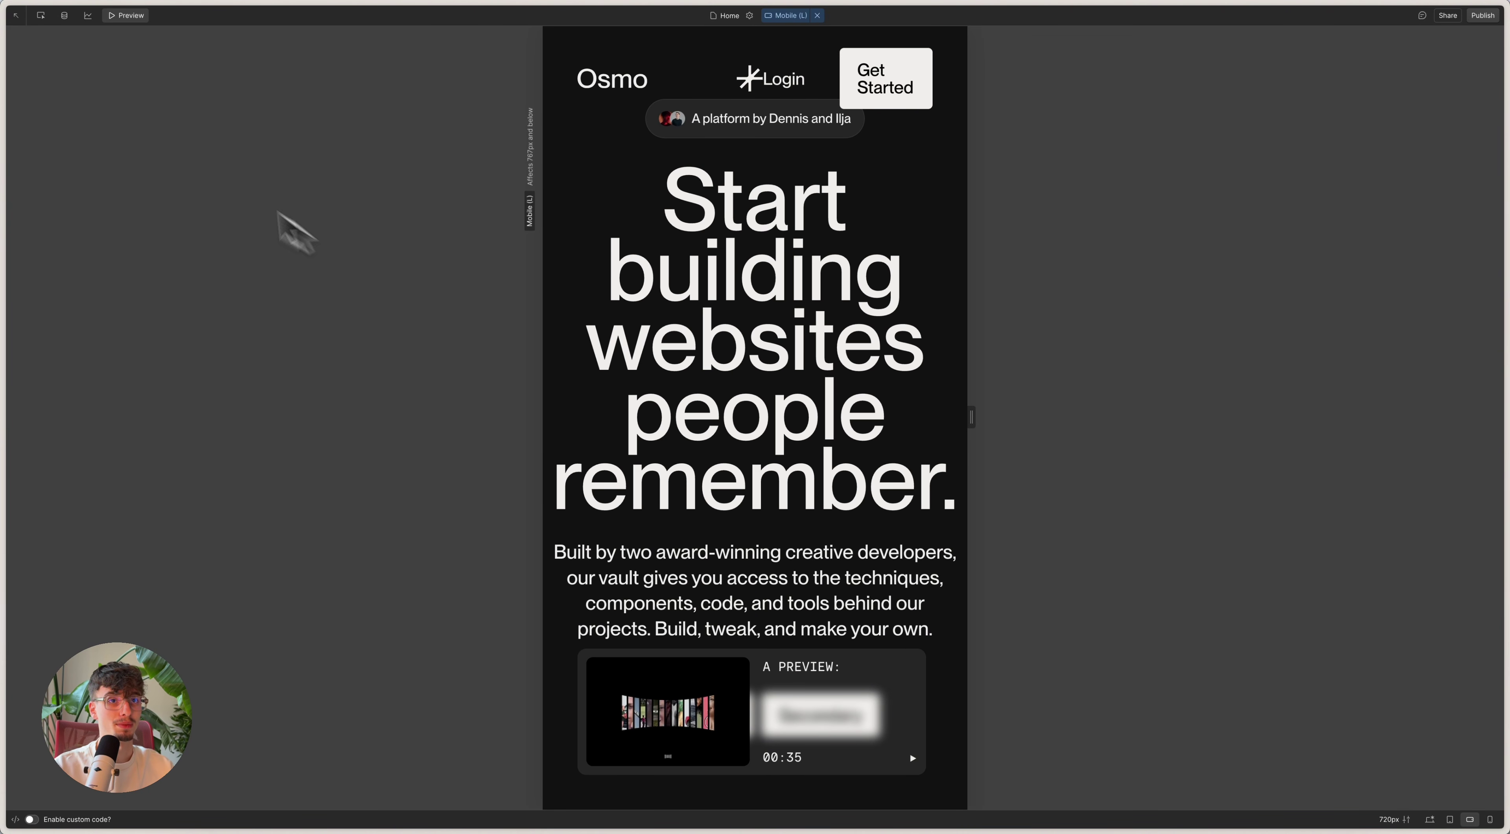
click(40, 15)
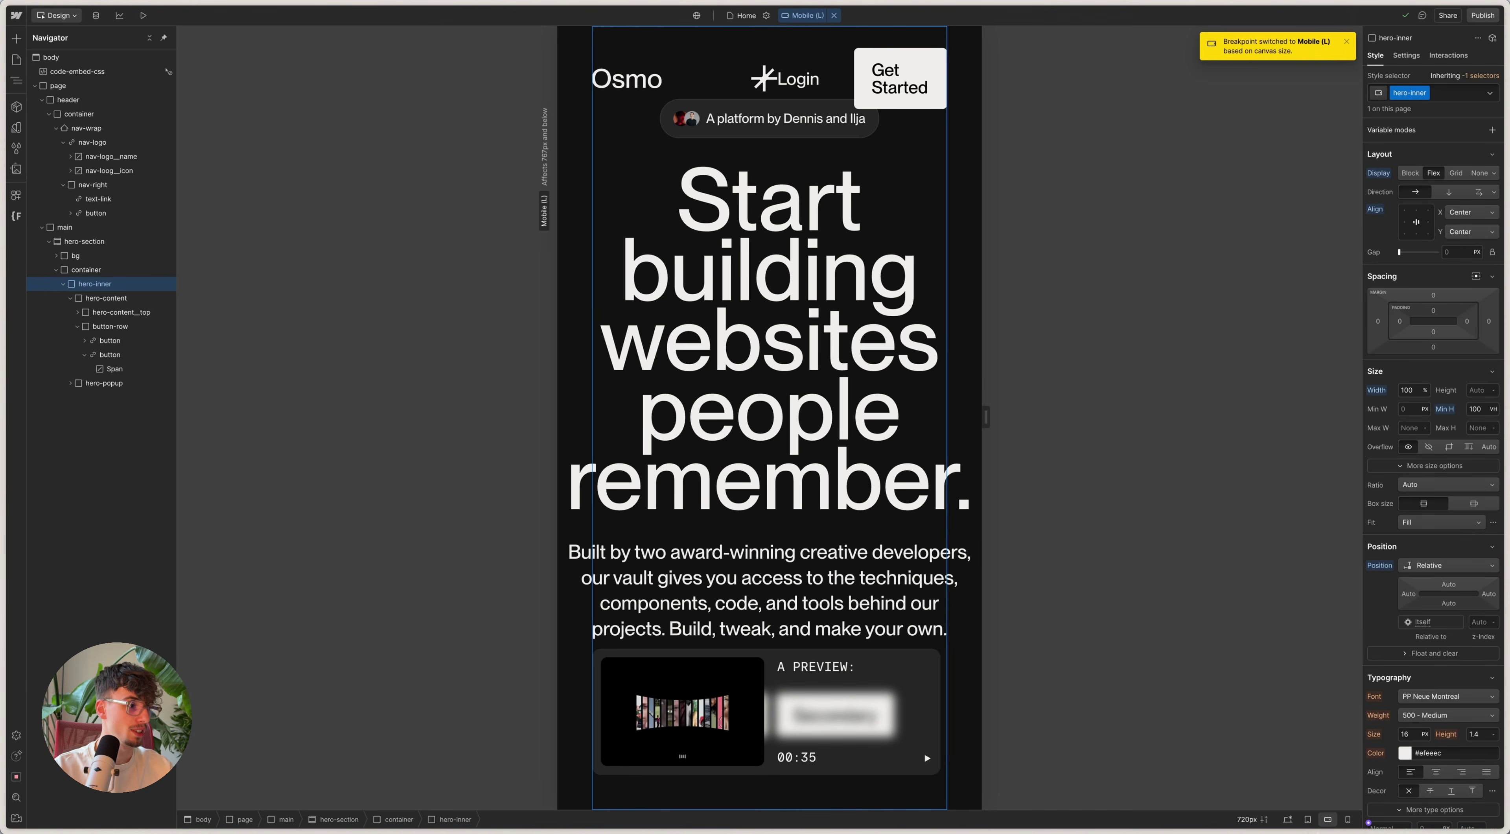
Step: In the code-embed-css code, set the Mobile Landscape --size-container-ideal to 550 and save
click(108, 71)
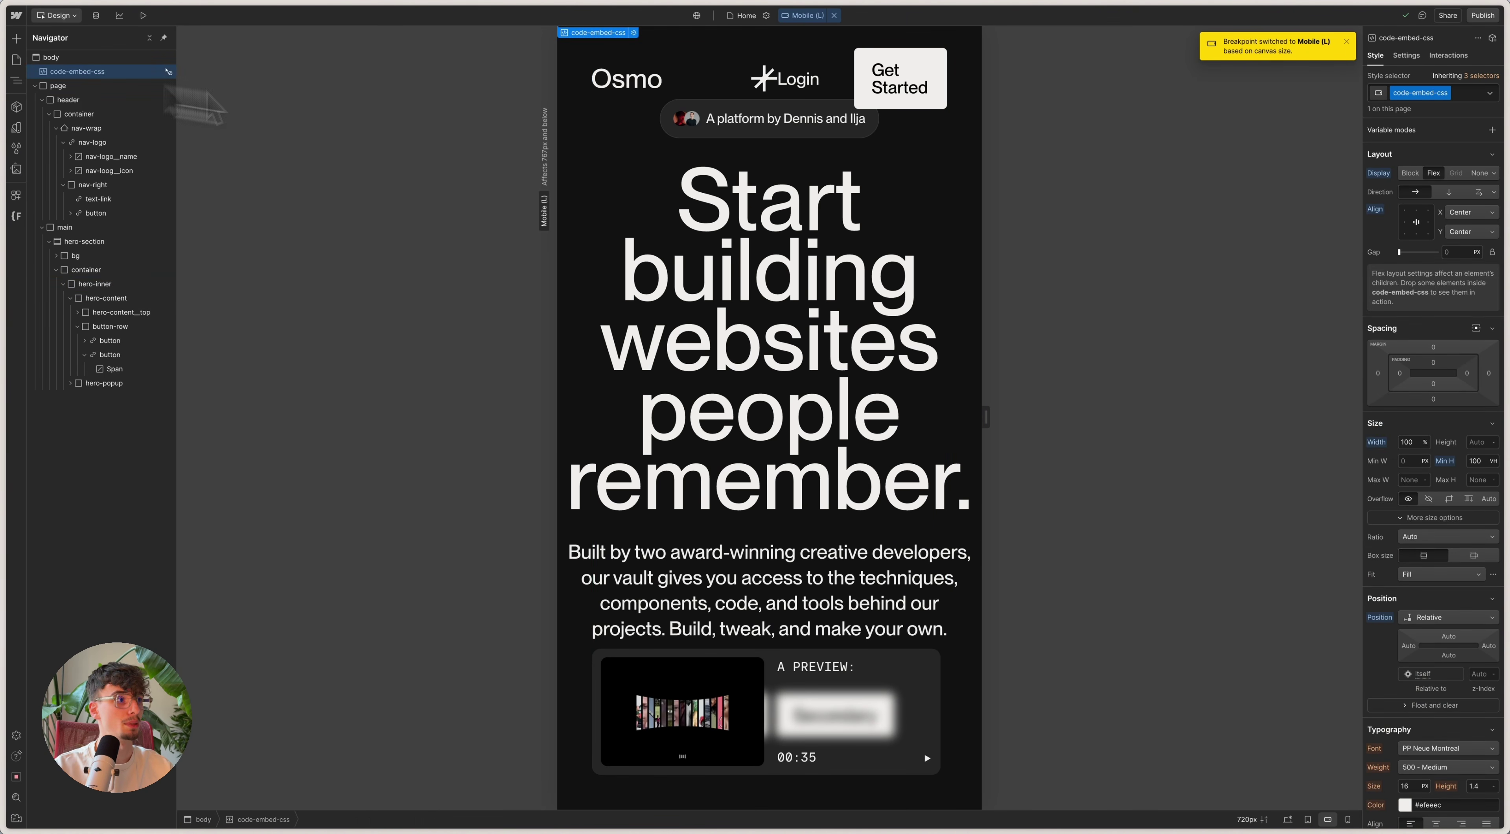
click(1416, 170)
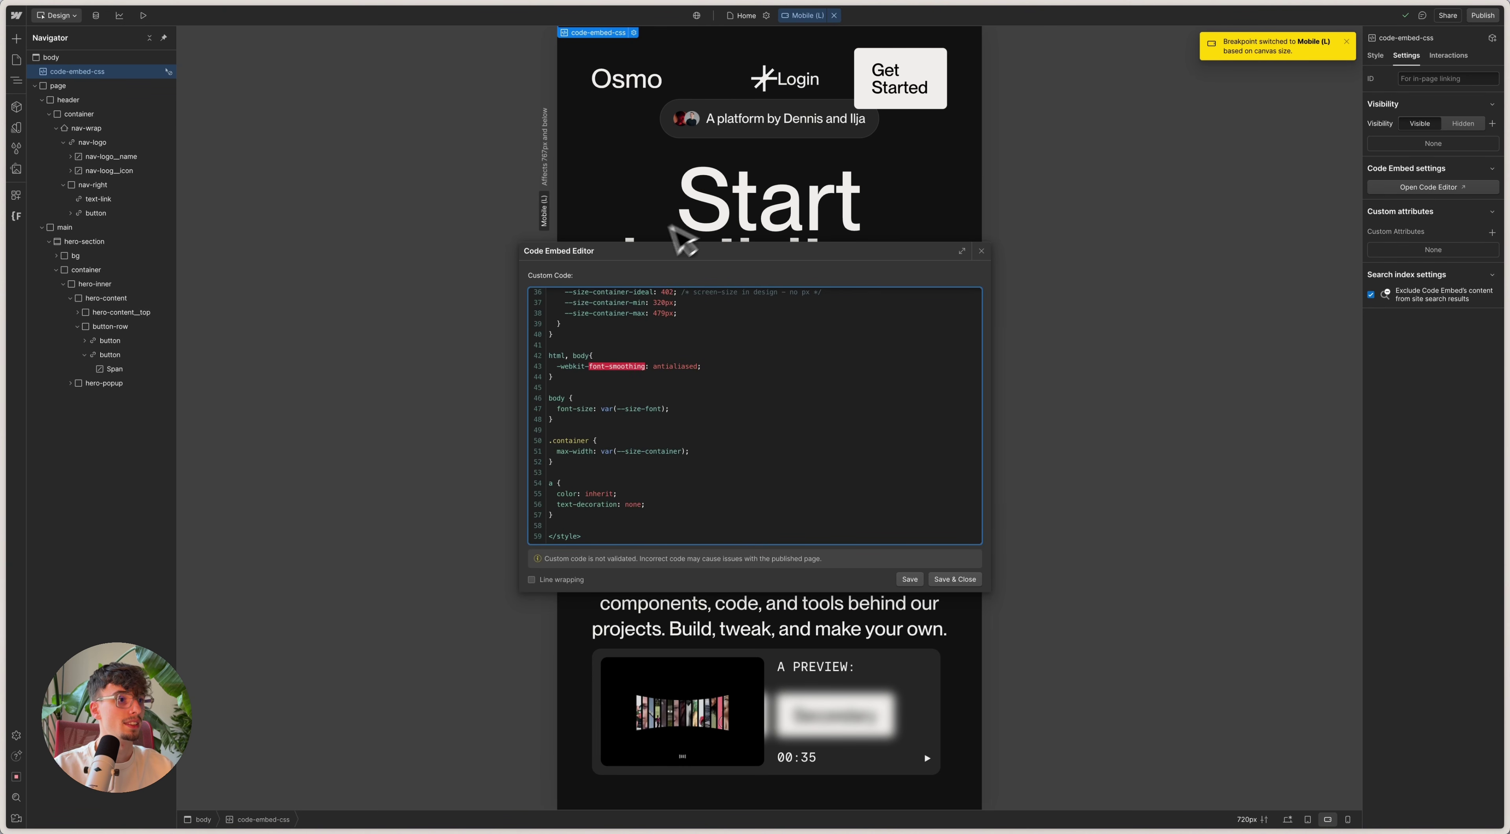
drag(677, 249, 1190, 227)
scroll(1153, 347, up, 5)
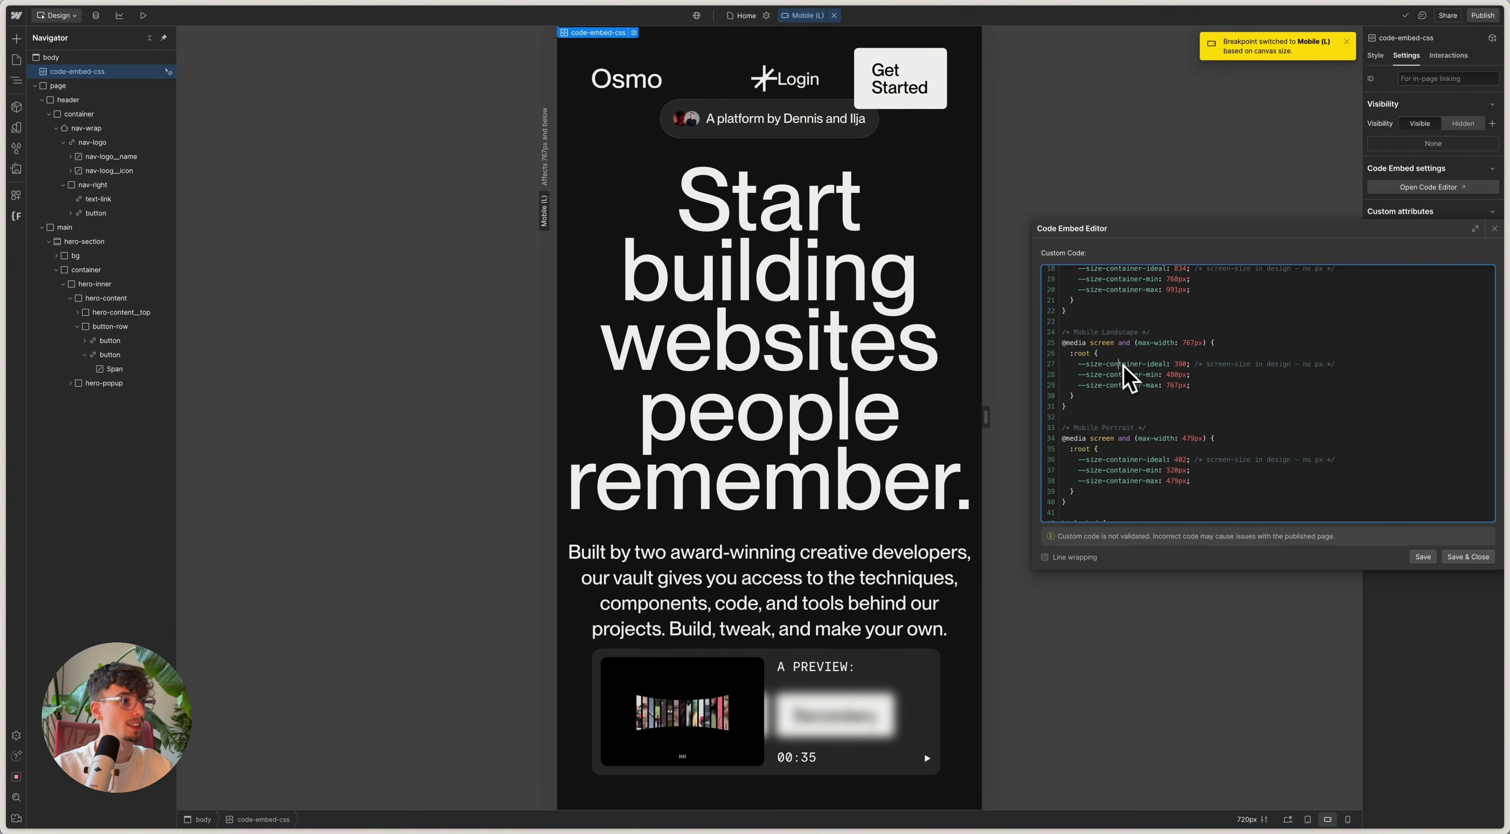
drag(1114, 407, 1055, 332)
click(1115, 407)
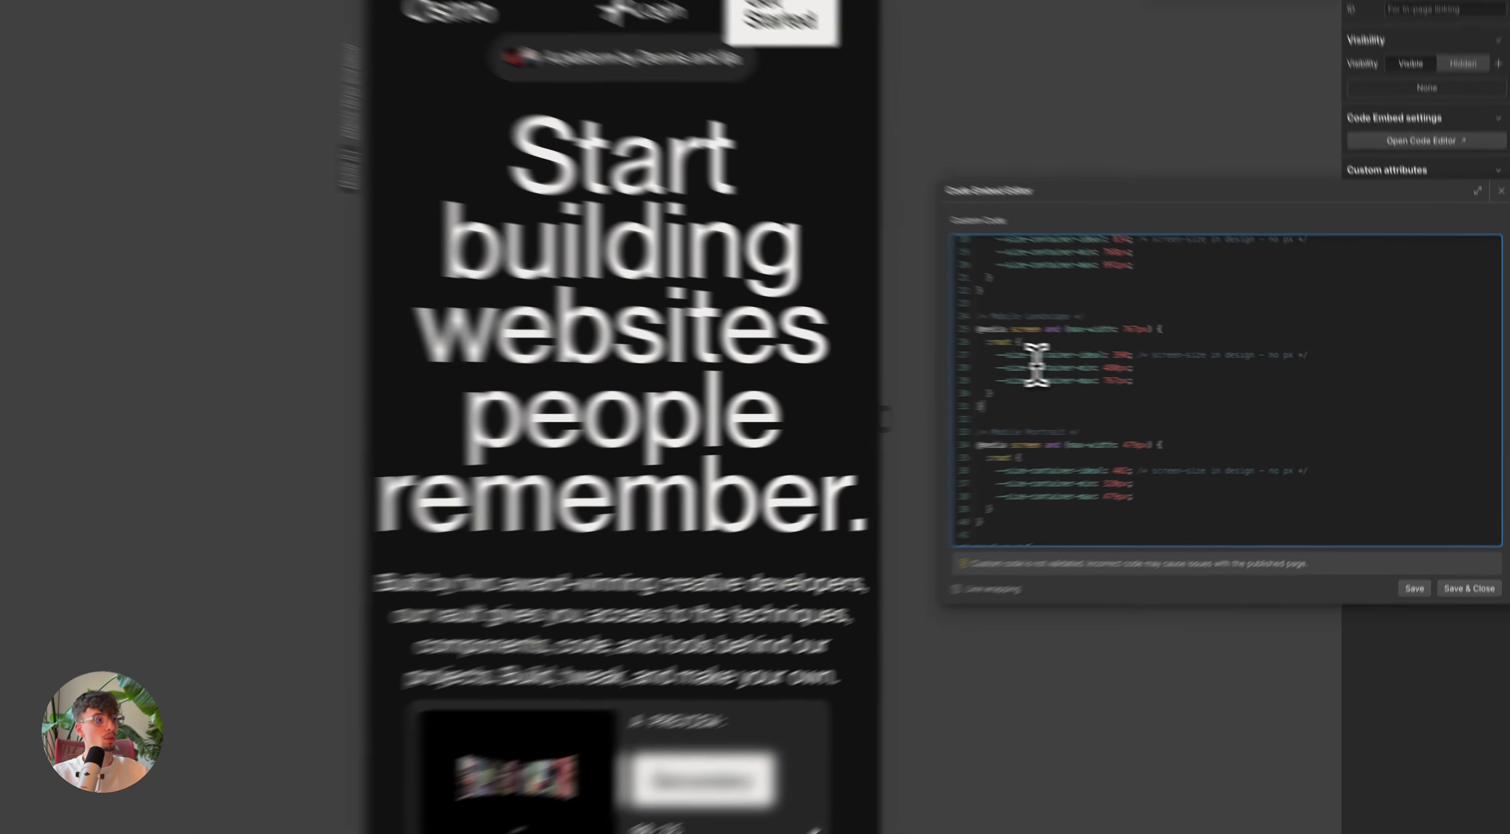
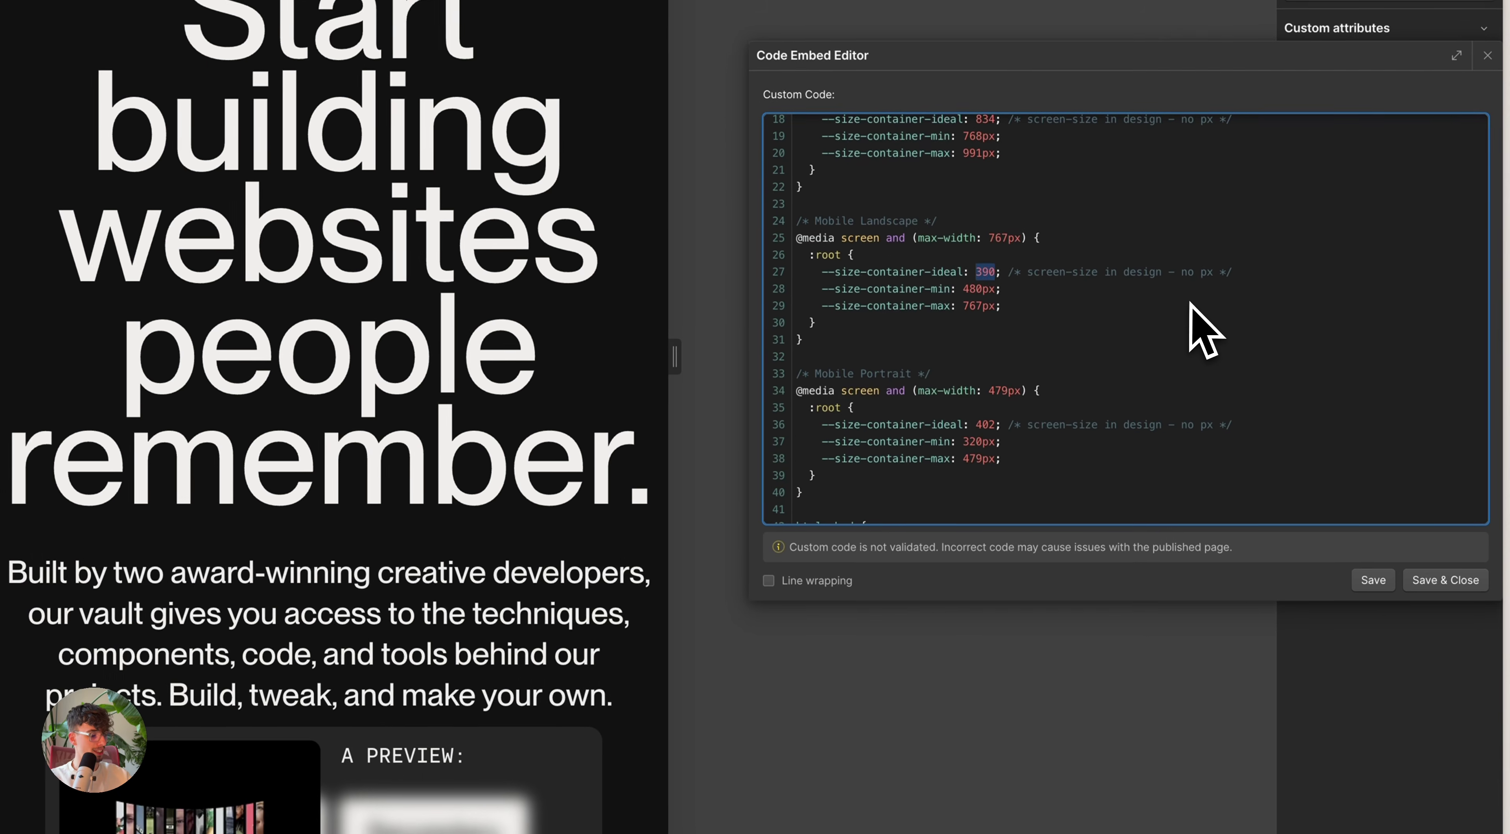
text(550)
click(1369, 577)
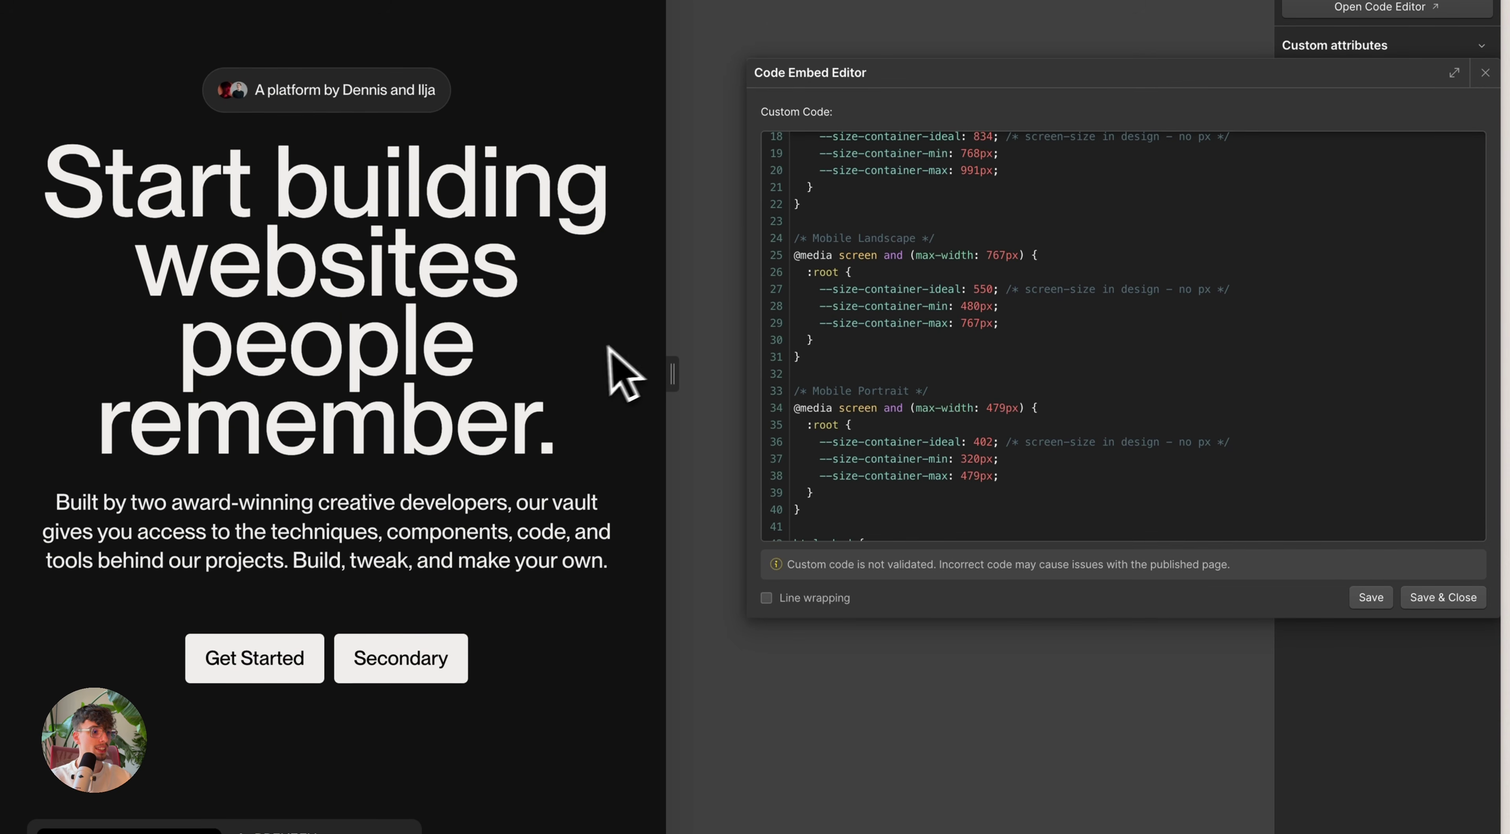
Step: Raise the Mobile Landscape --size-container-ideal to 600, save the embed code, and close its editor
double_click(982, 289)
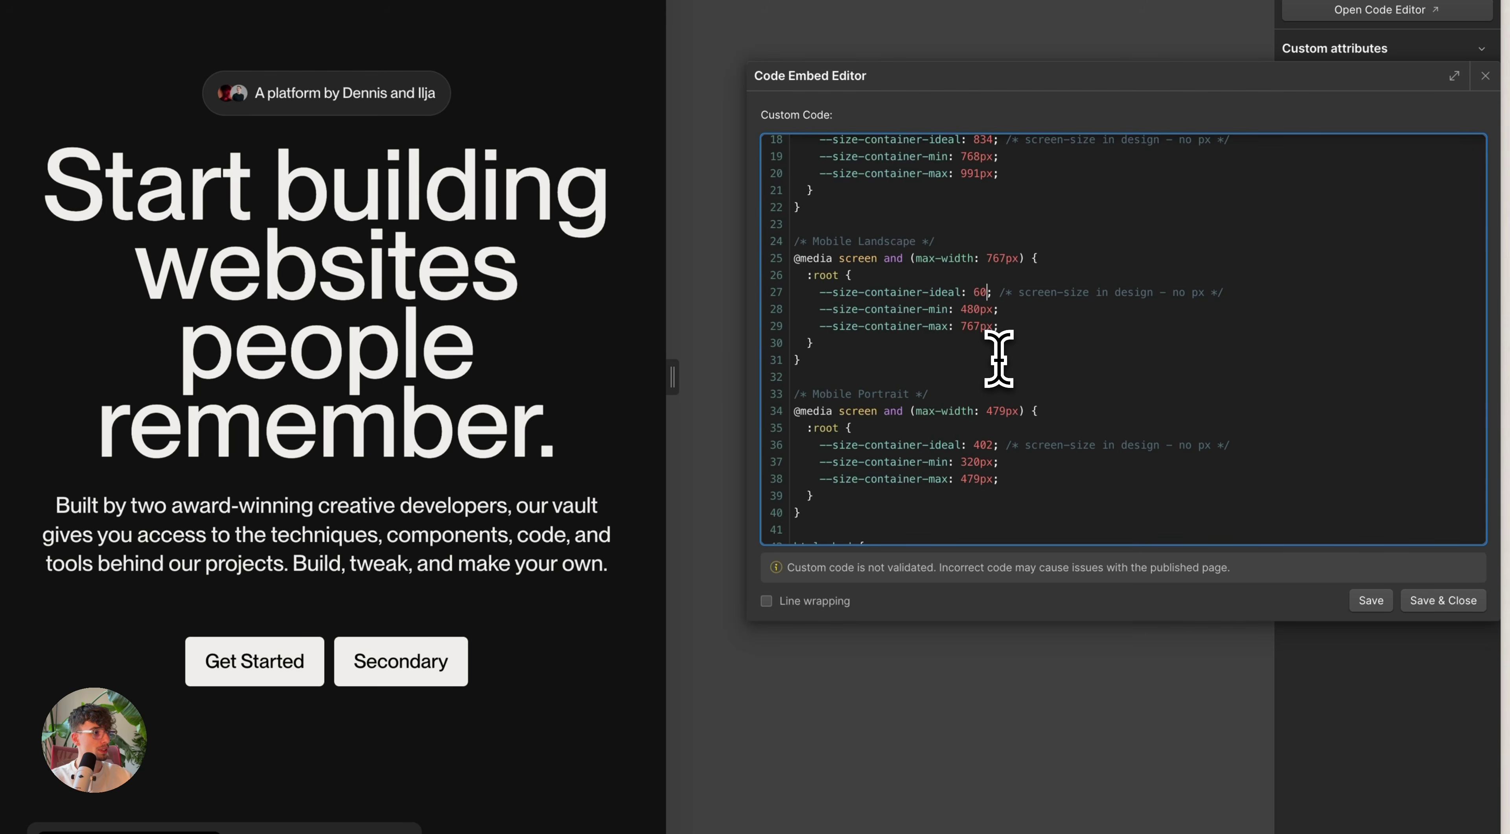
text(600)
click(1371, 599)
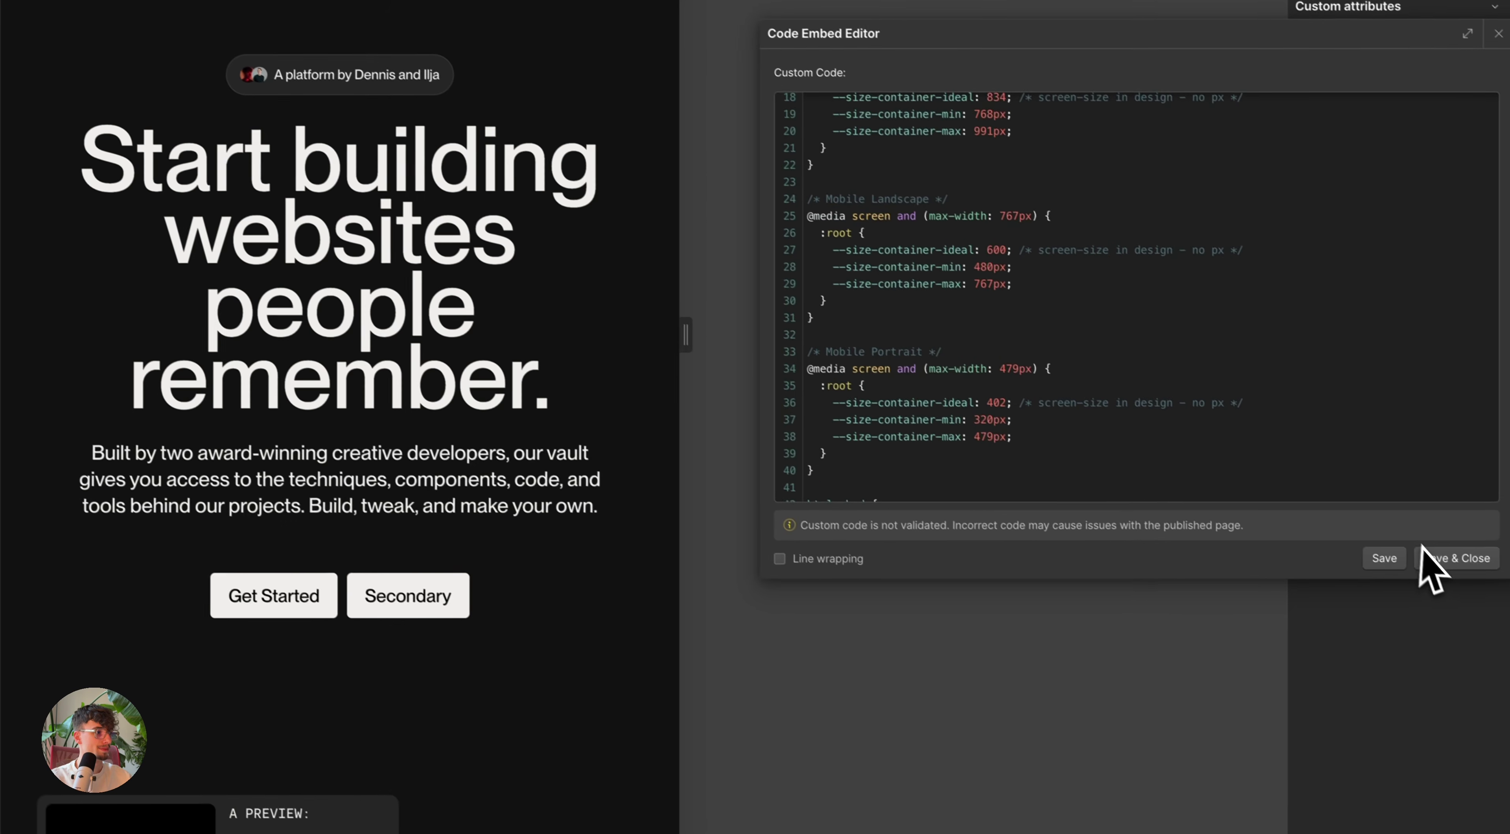
click(1449, 627)
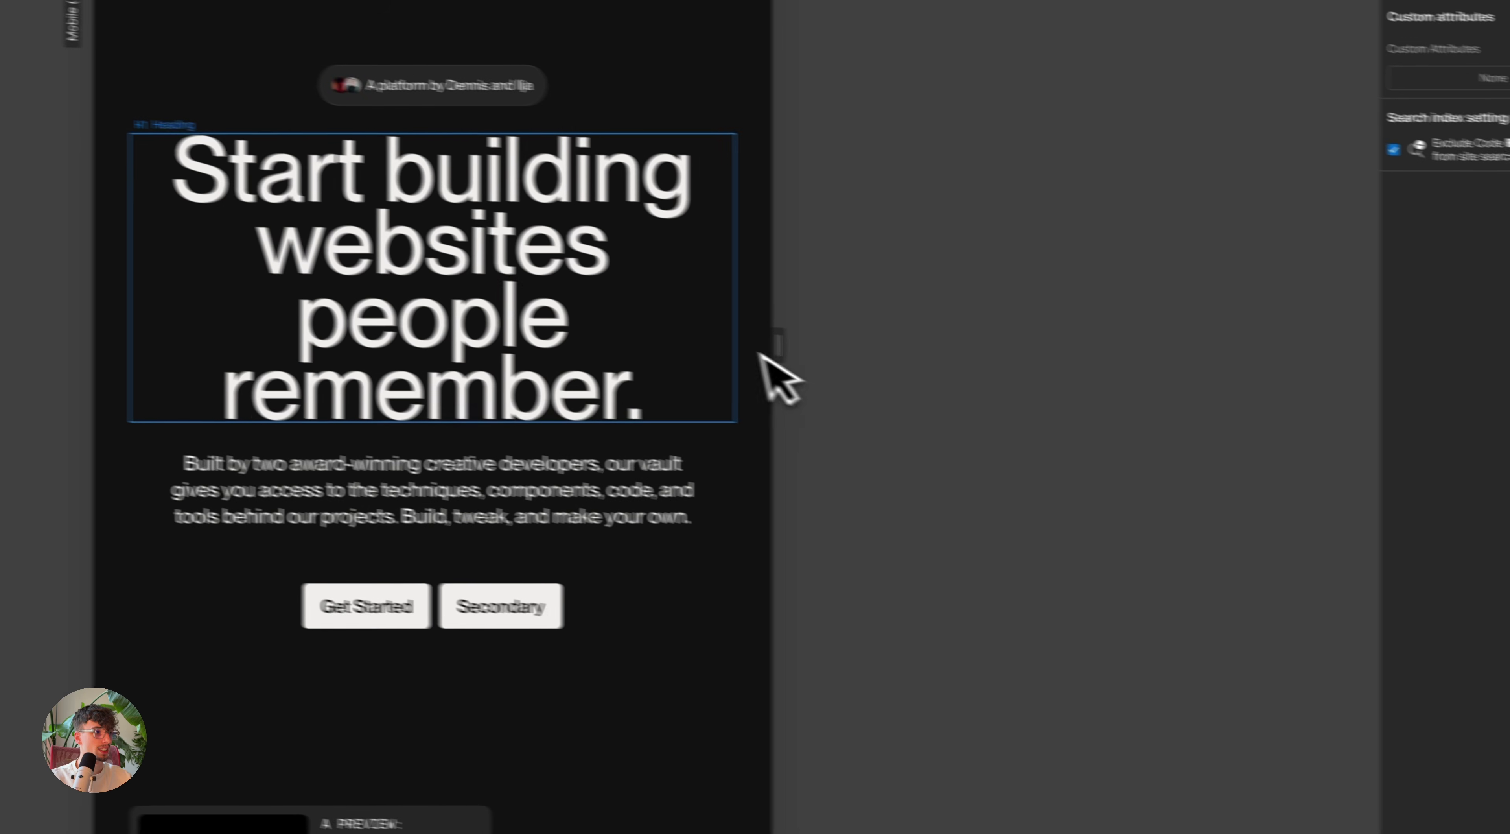
Step: Narrow the canvas to the Mobile portrait breakpoint at a width of about 384 px
scroll(879, 357, down, 3)
right_click(760, 362)
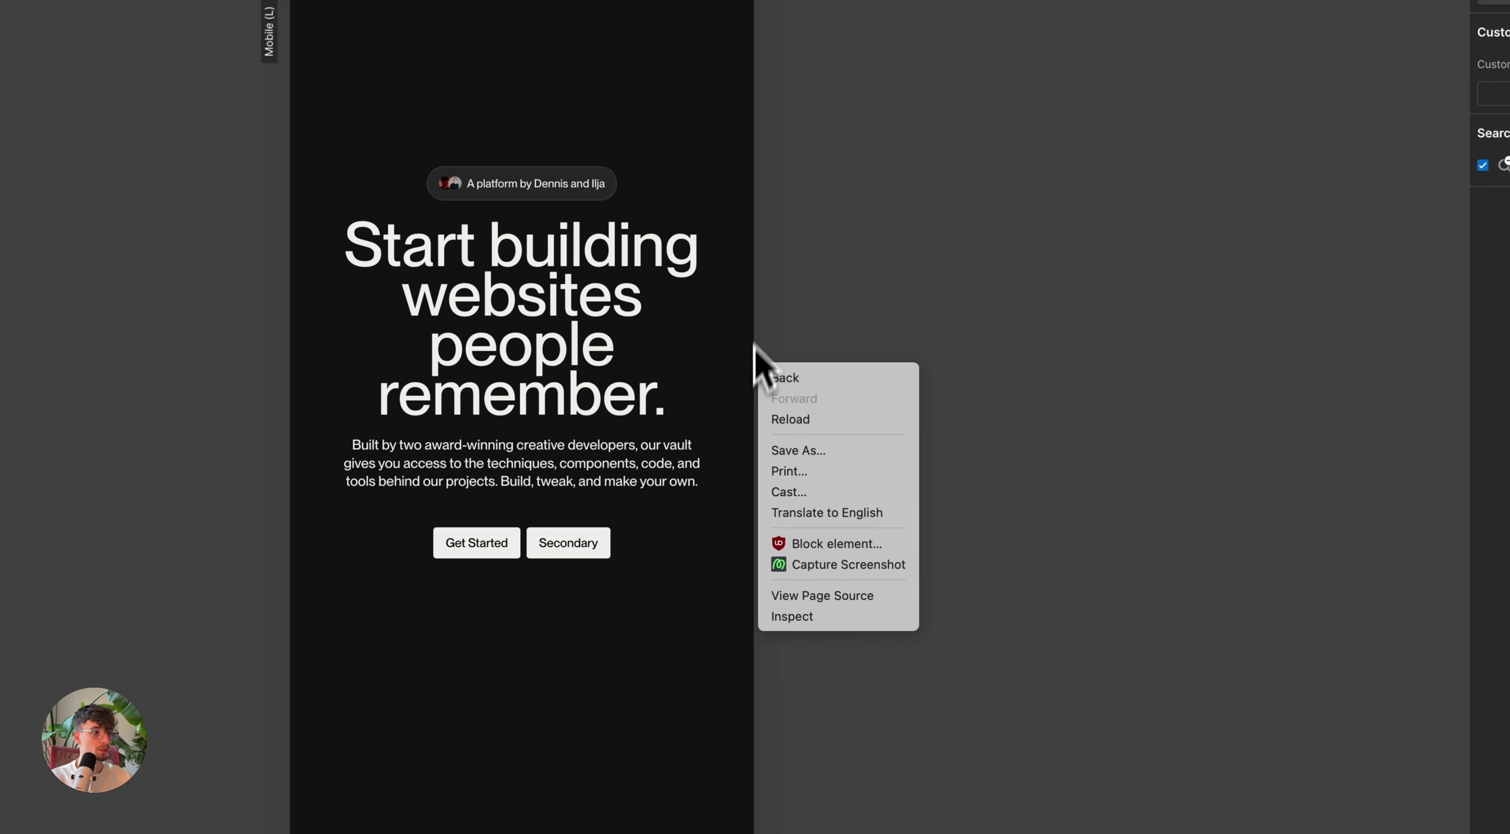
click(673, 337)
click(683, 464)
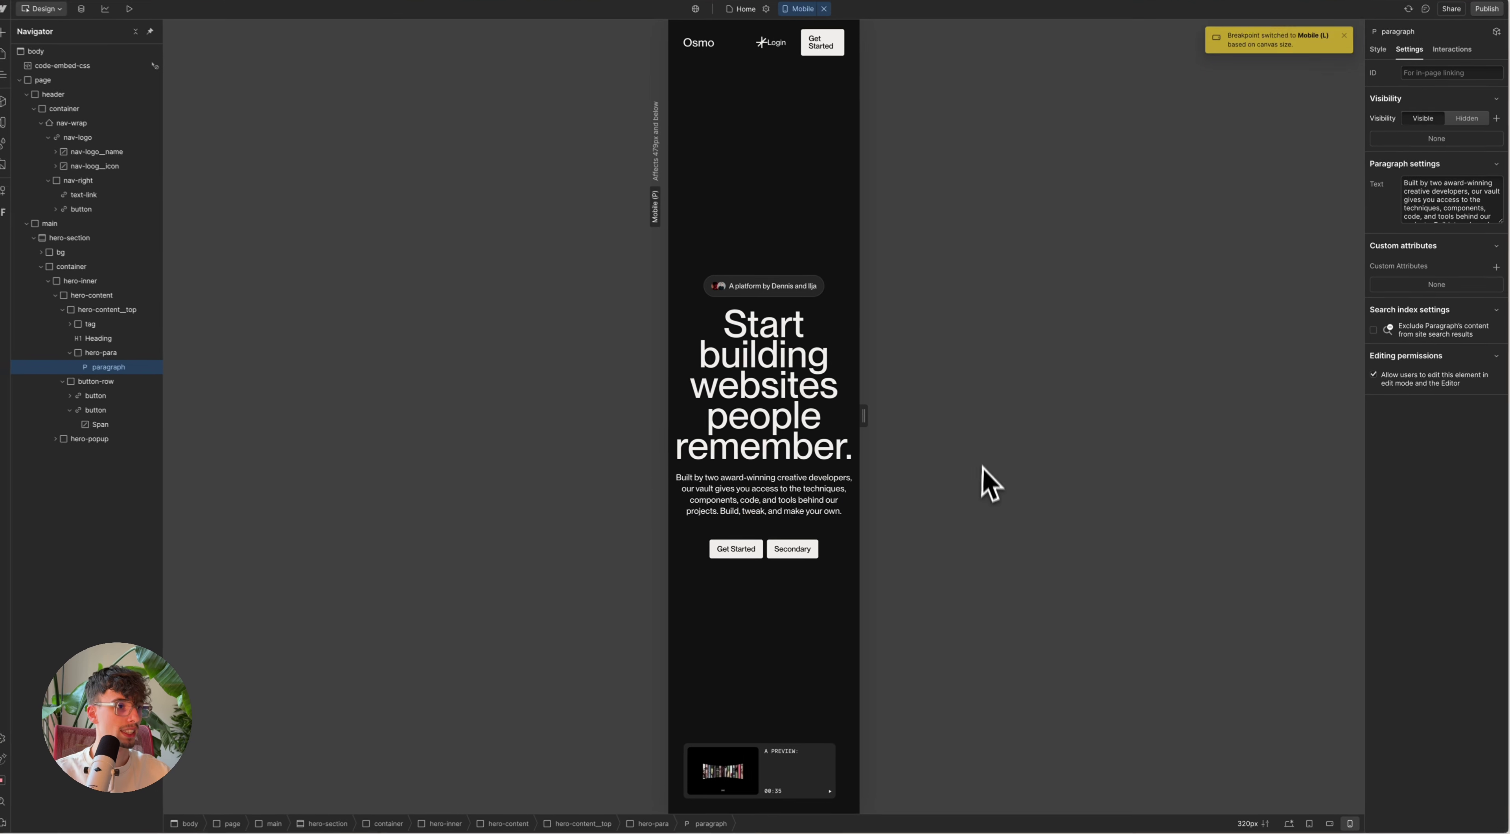
mouse_move(863, 416)
mouse_down()
mouse_move(913, 417)
mouse_move(865, 420)
mouse_move(884, 422)
mouse_up()
Step: Clear the selection, switch to Figma, and check the heading's text settings in the desktop and mobile header designs
mouse_move(633, 821)
key(Escape)
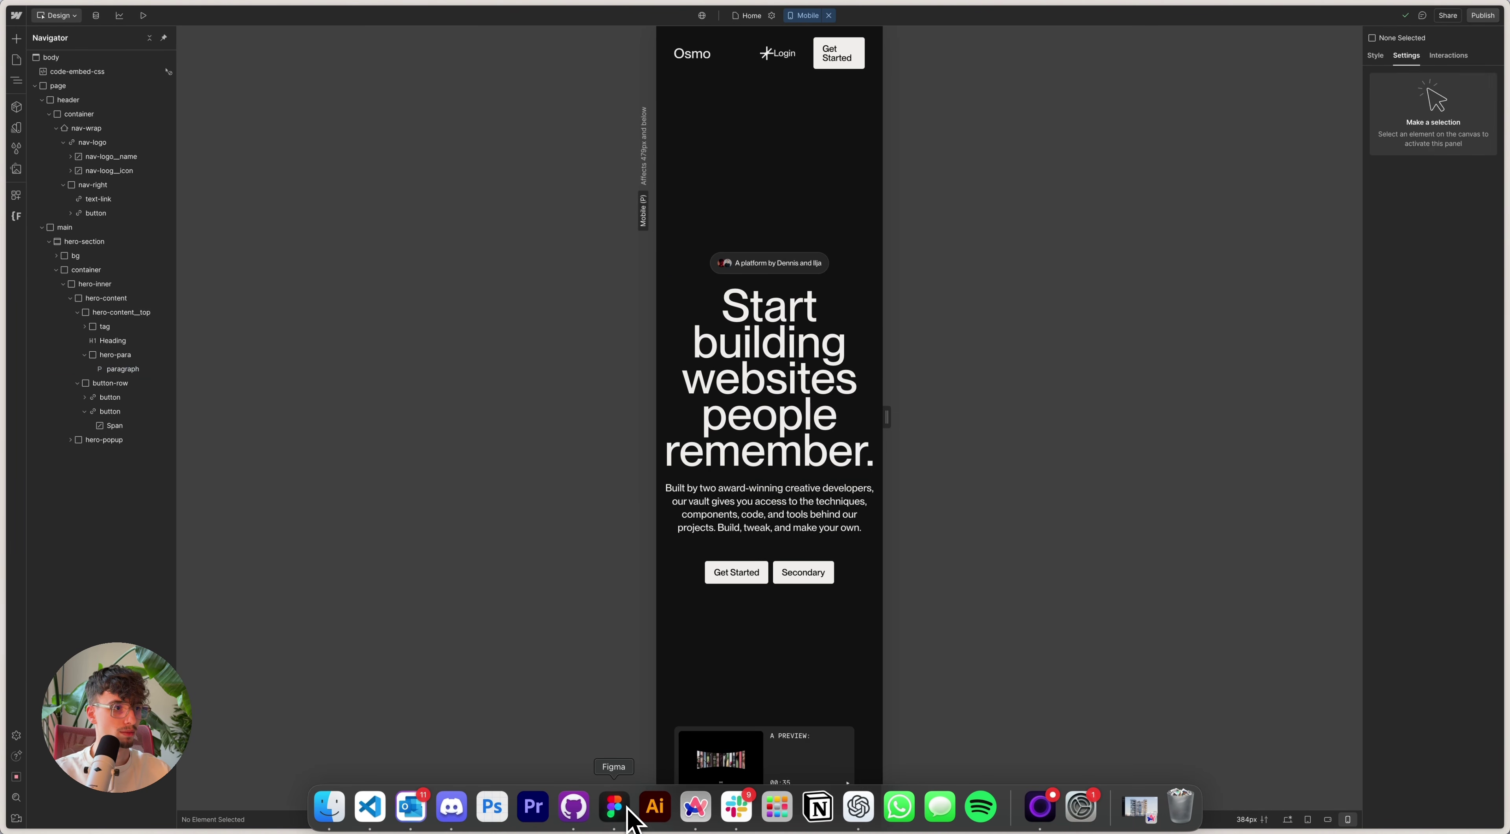
click(627, 808)
scroll(786, 580, down, 5)
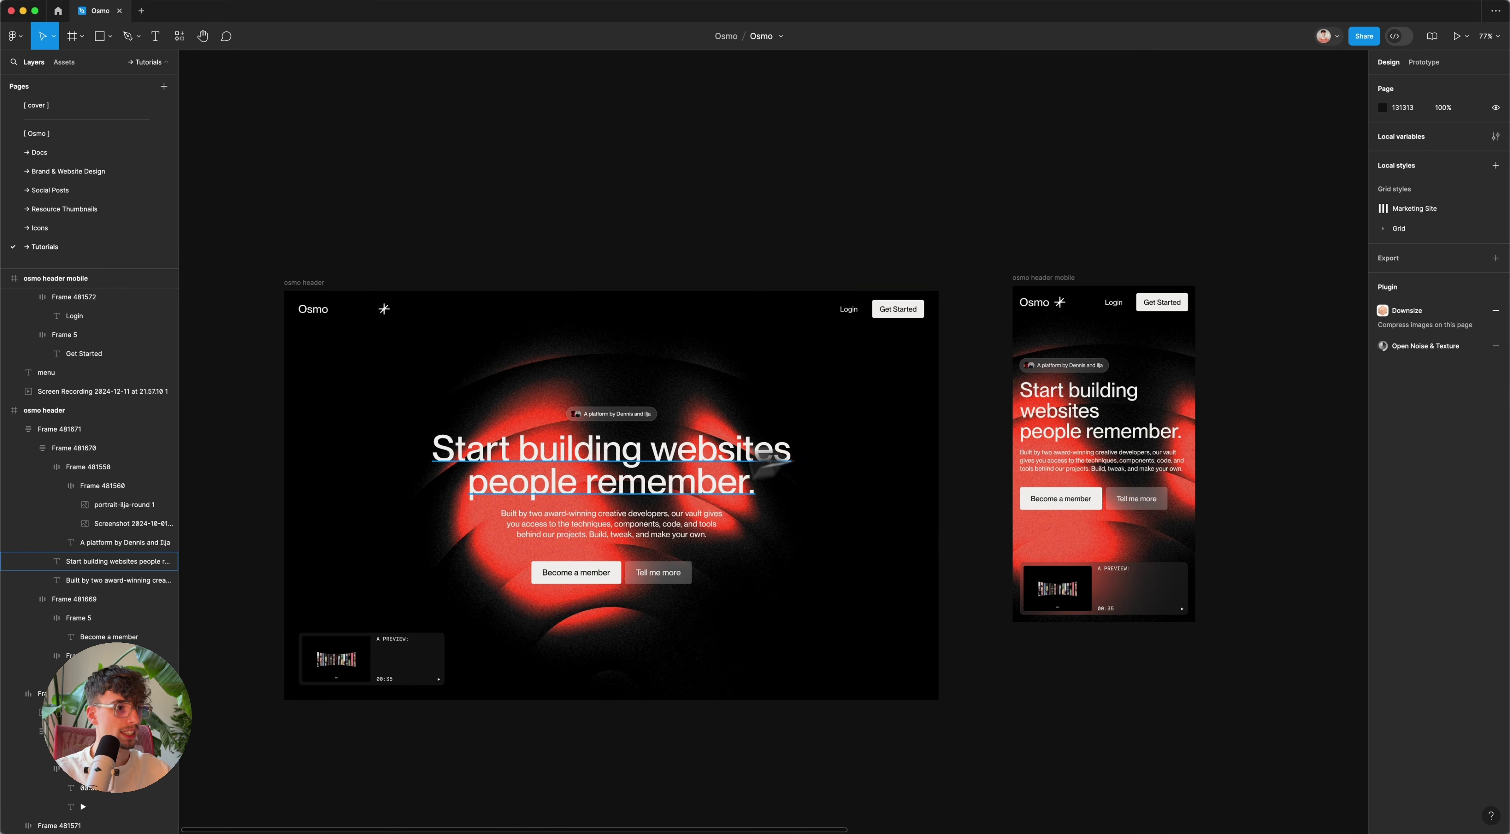
click(639, 470)
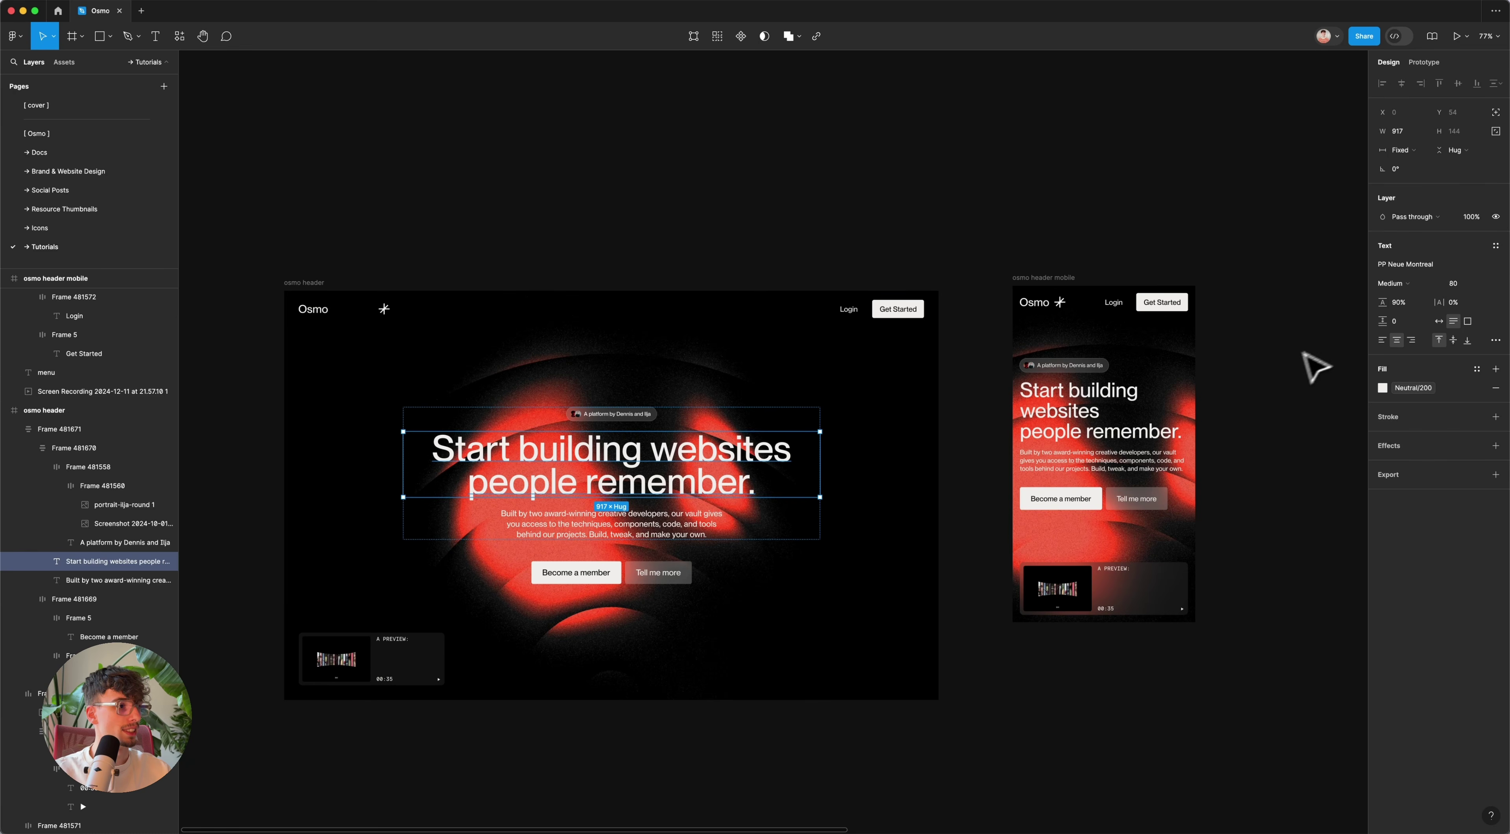
scroll(1316, 366, up, 5)
click(991, 409)
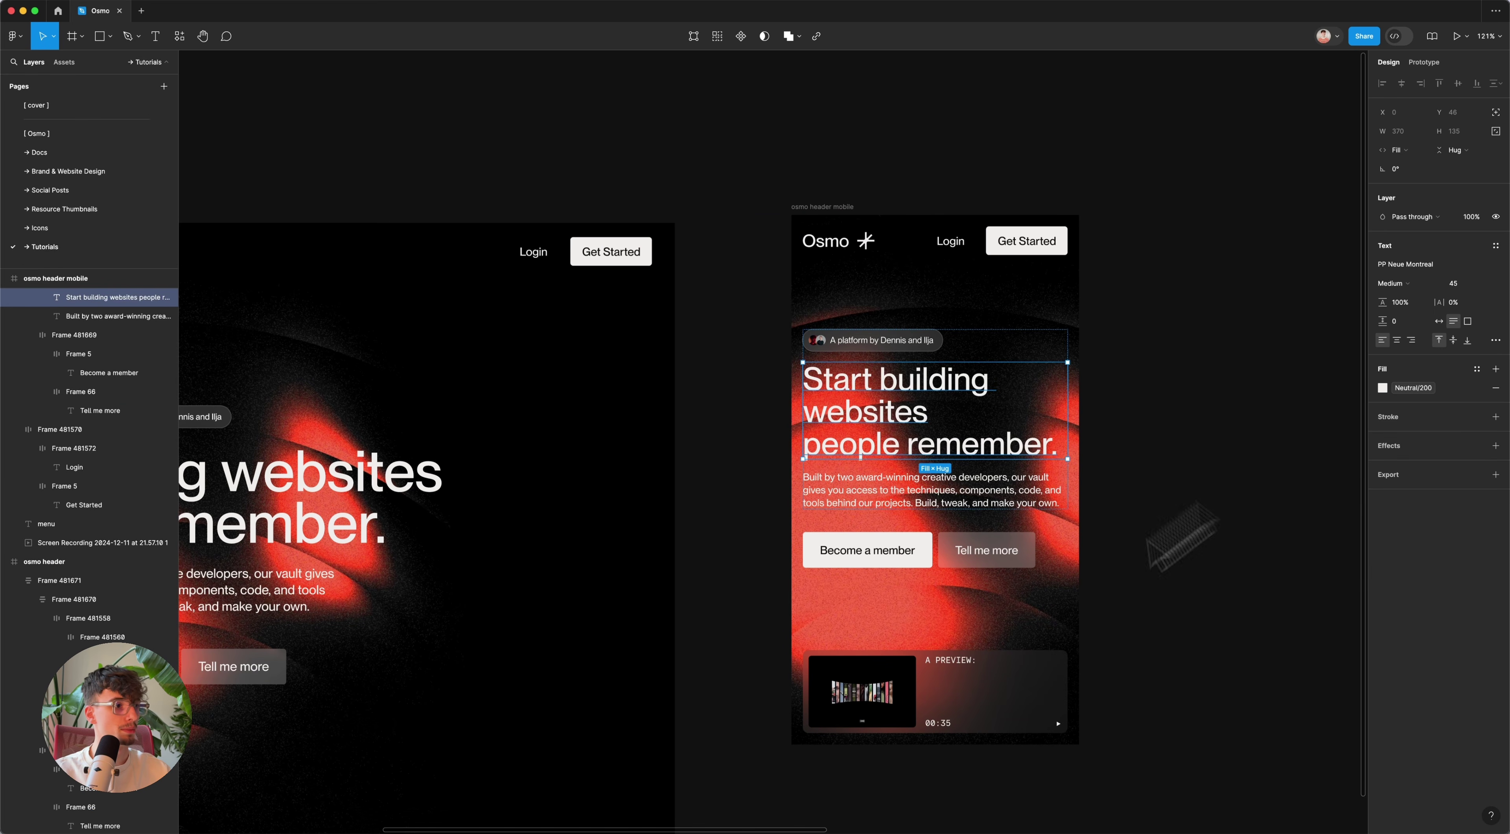
Step: Return to Webflow and align hero-content's flex items to the left on the Mobile portrait breakpoint
click(695, 804)
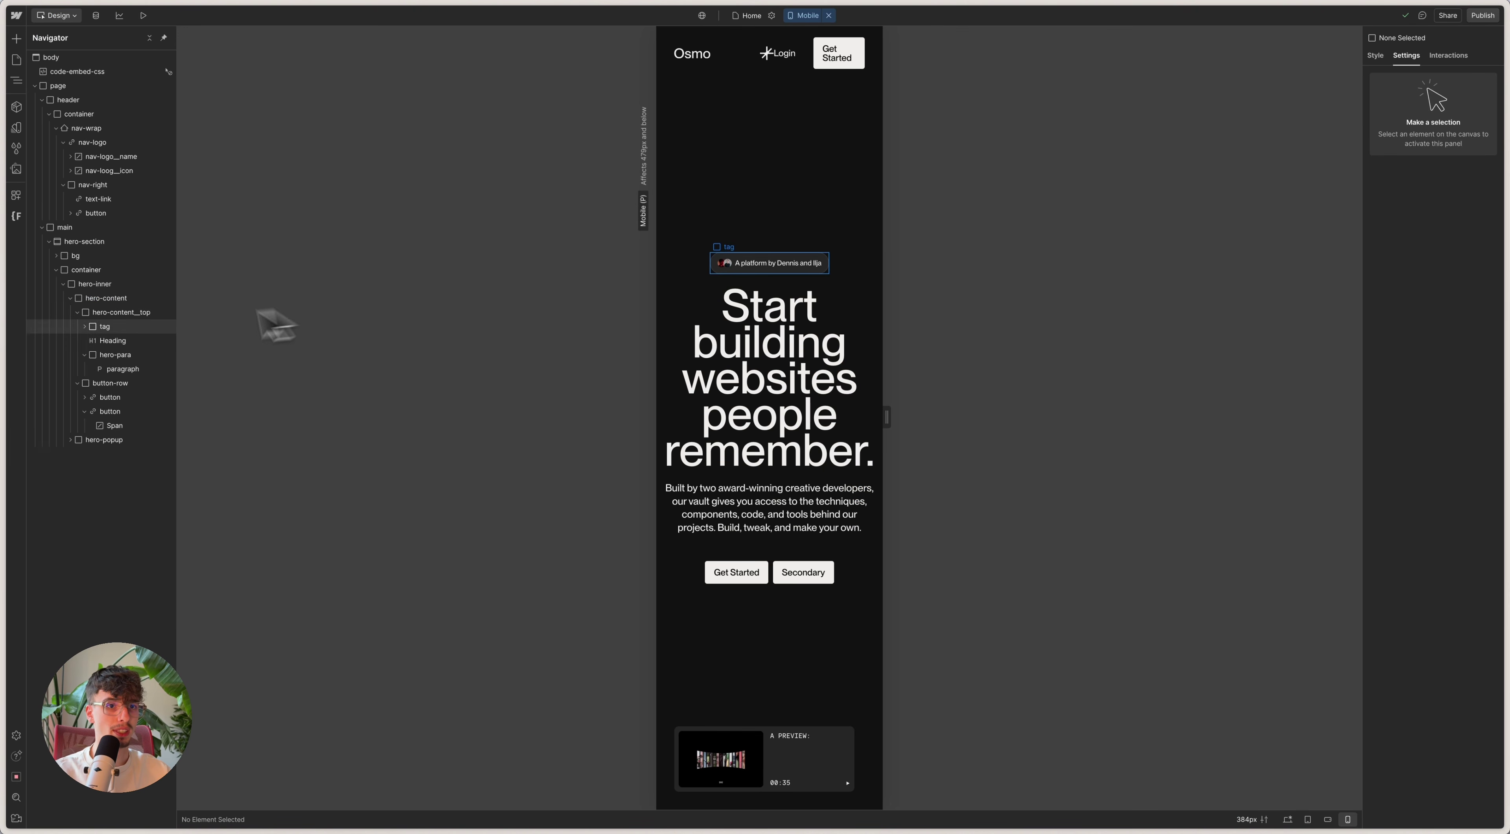
click(89, 341)
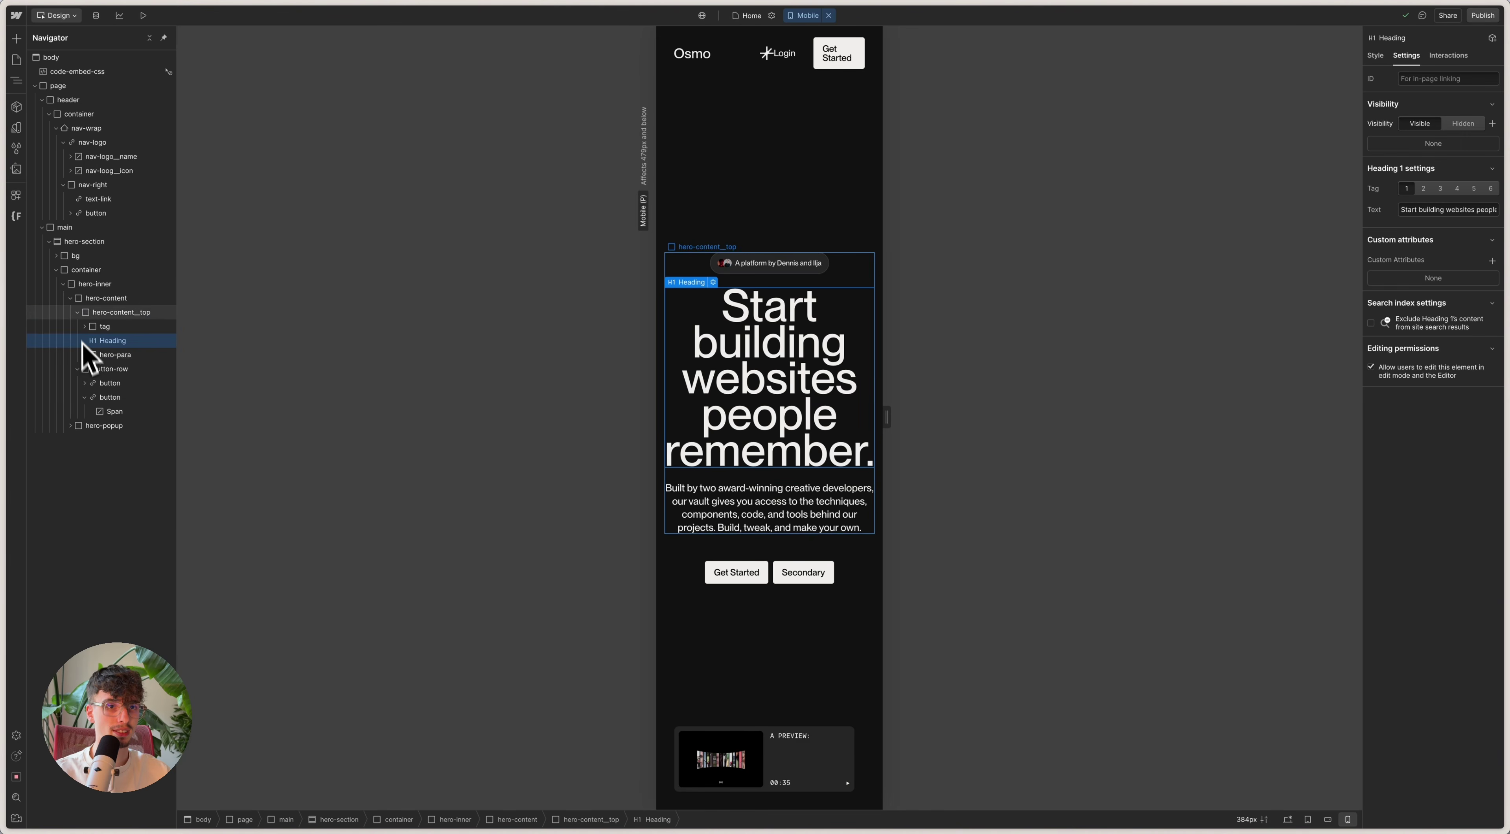
click(103, 313)
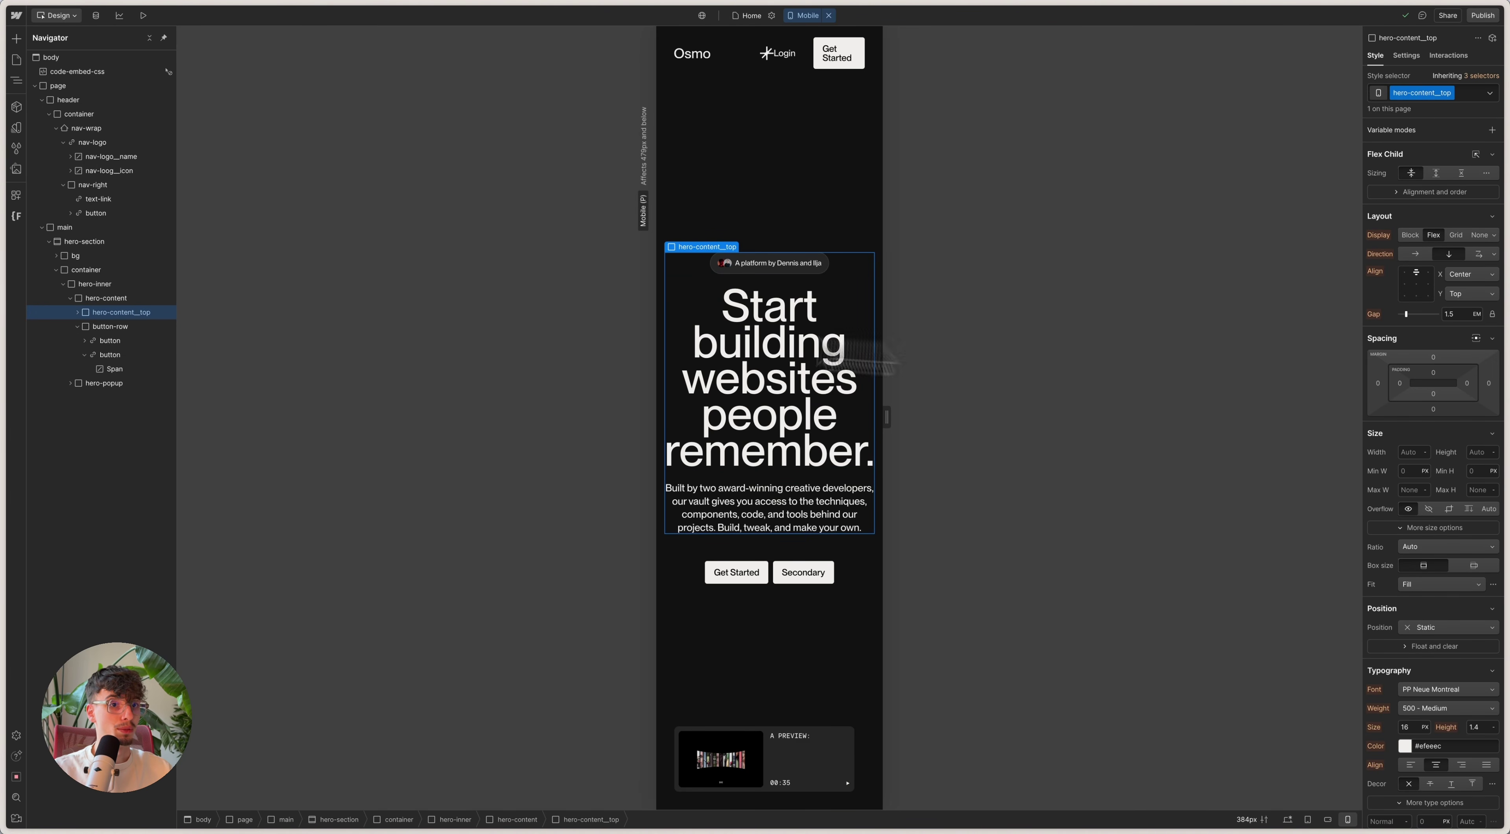
click(128, 299)
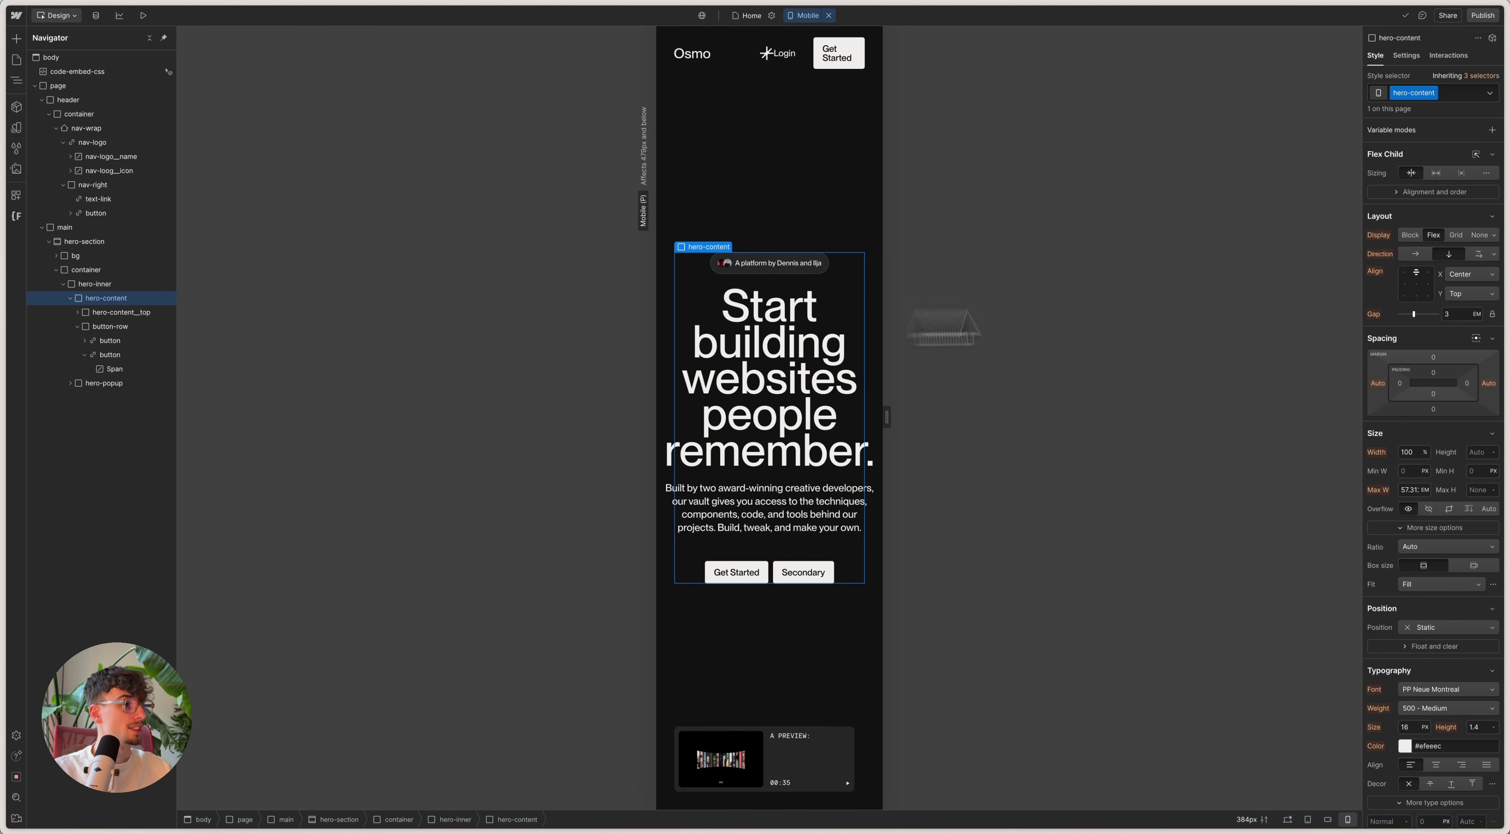
click(1407, 275)
Step: Left-align the text of hero-content__top and set the hero heading's font size to 2.75em
click(144, 313)
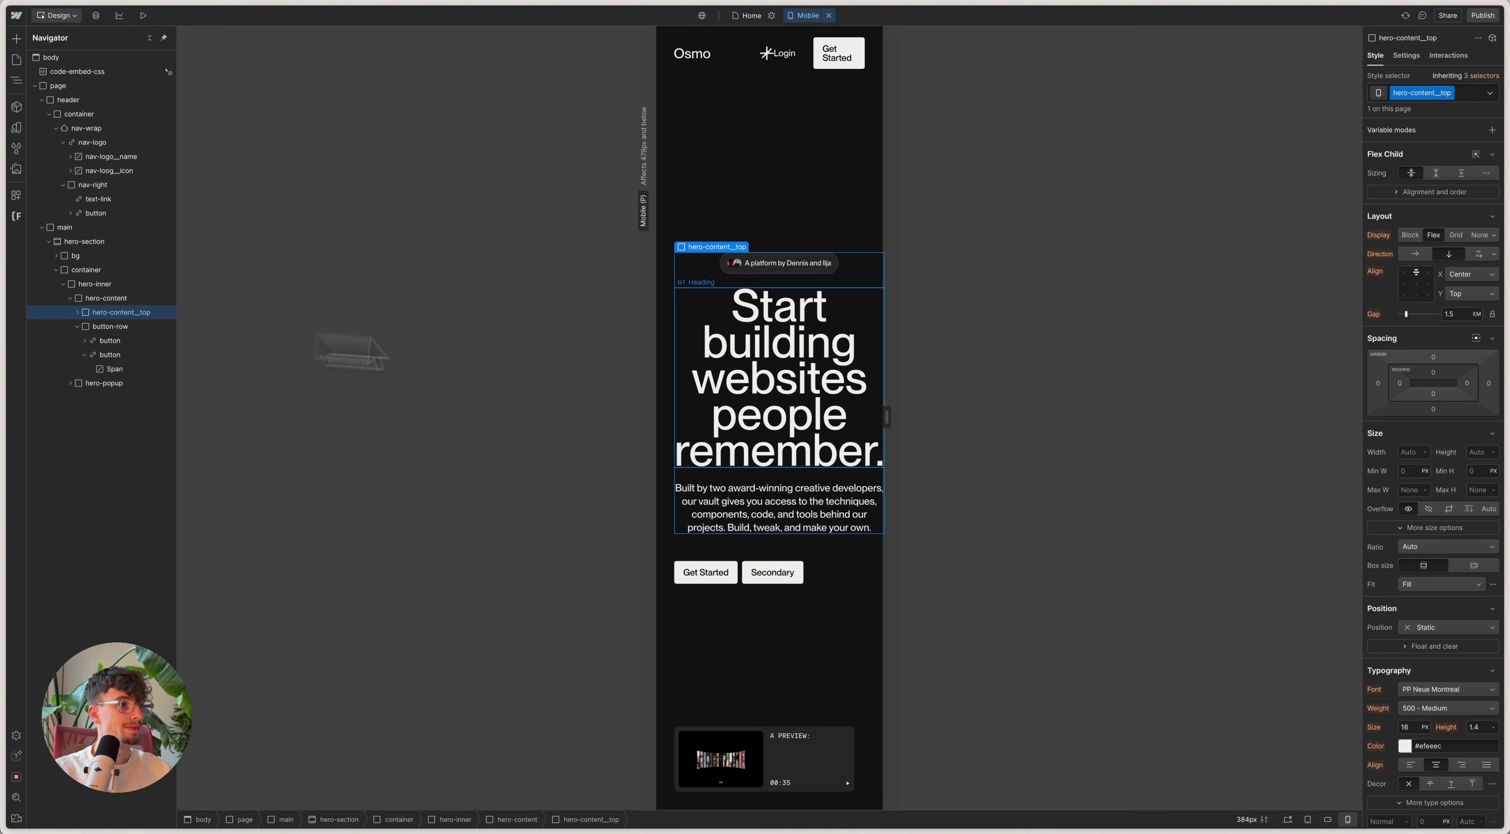
click(1410, 764)
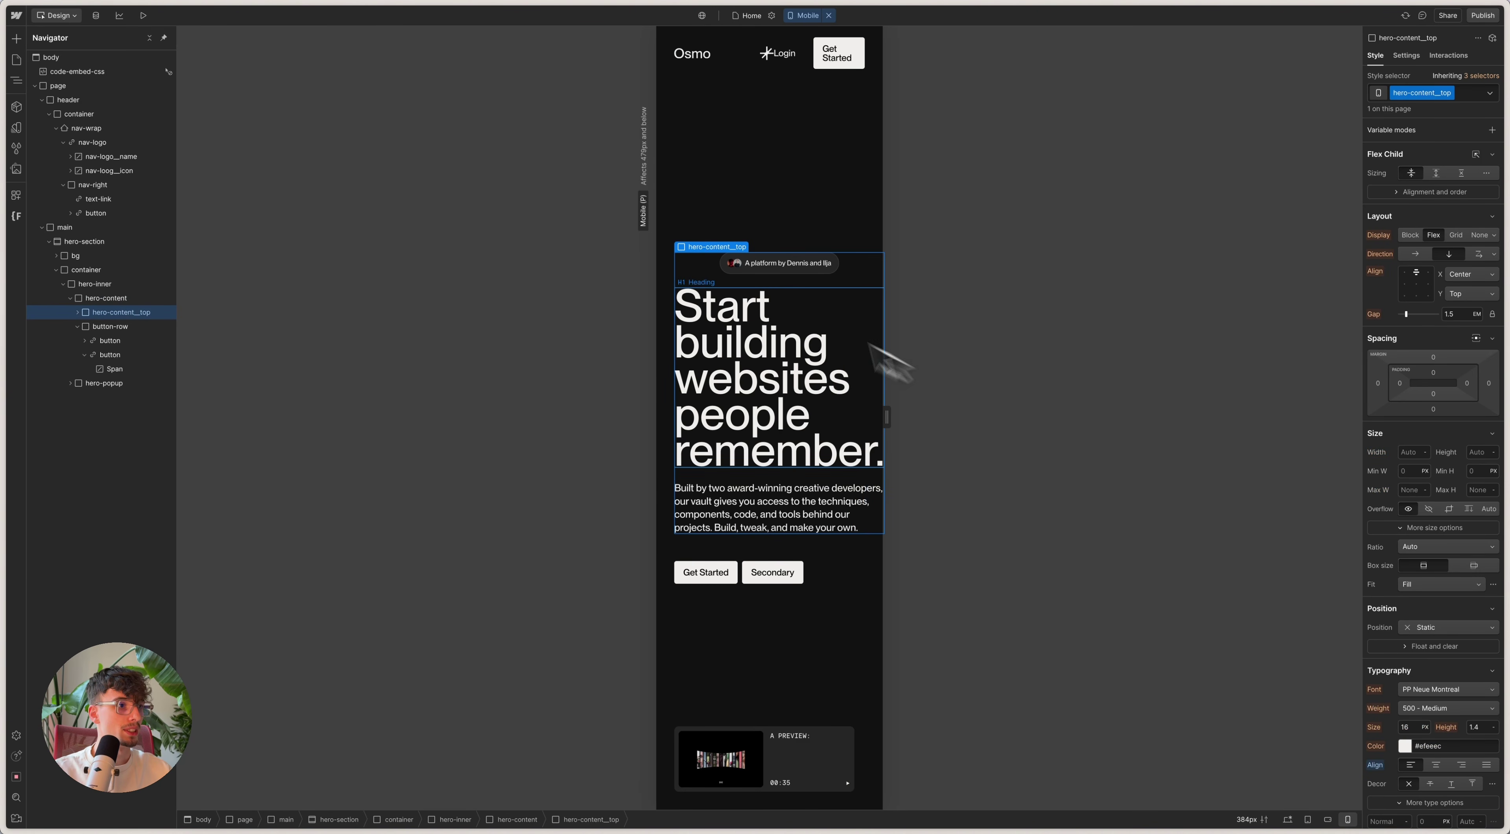
click(877, 369)
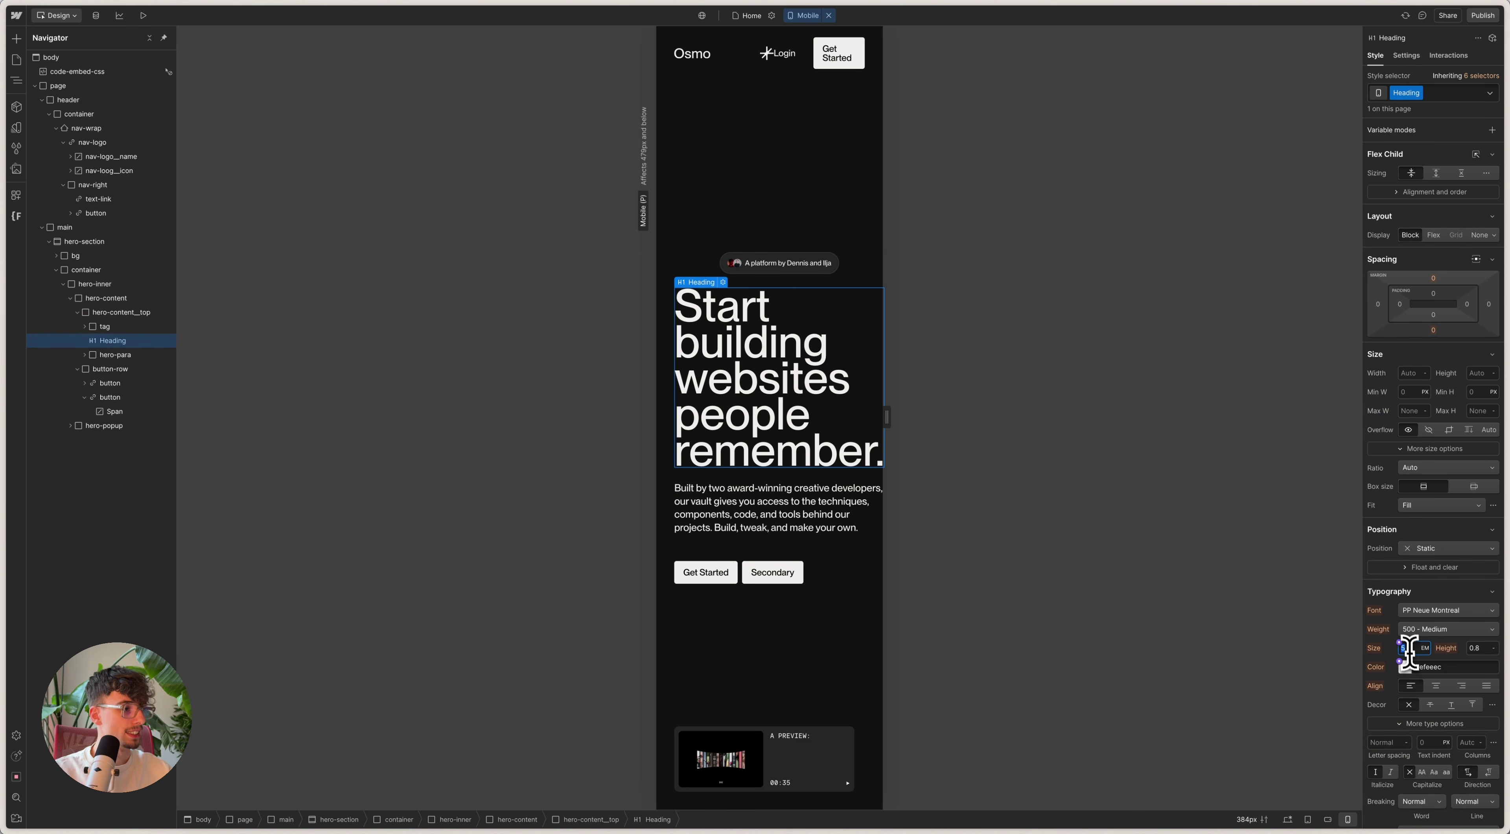
text(2.75)
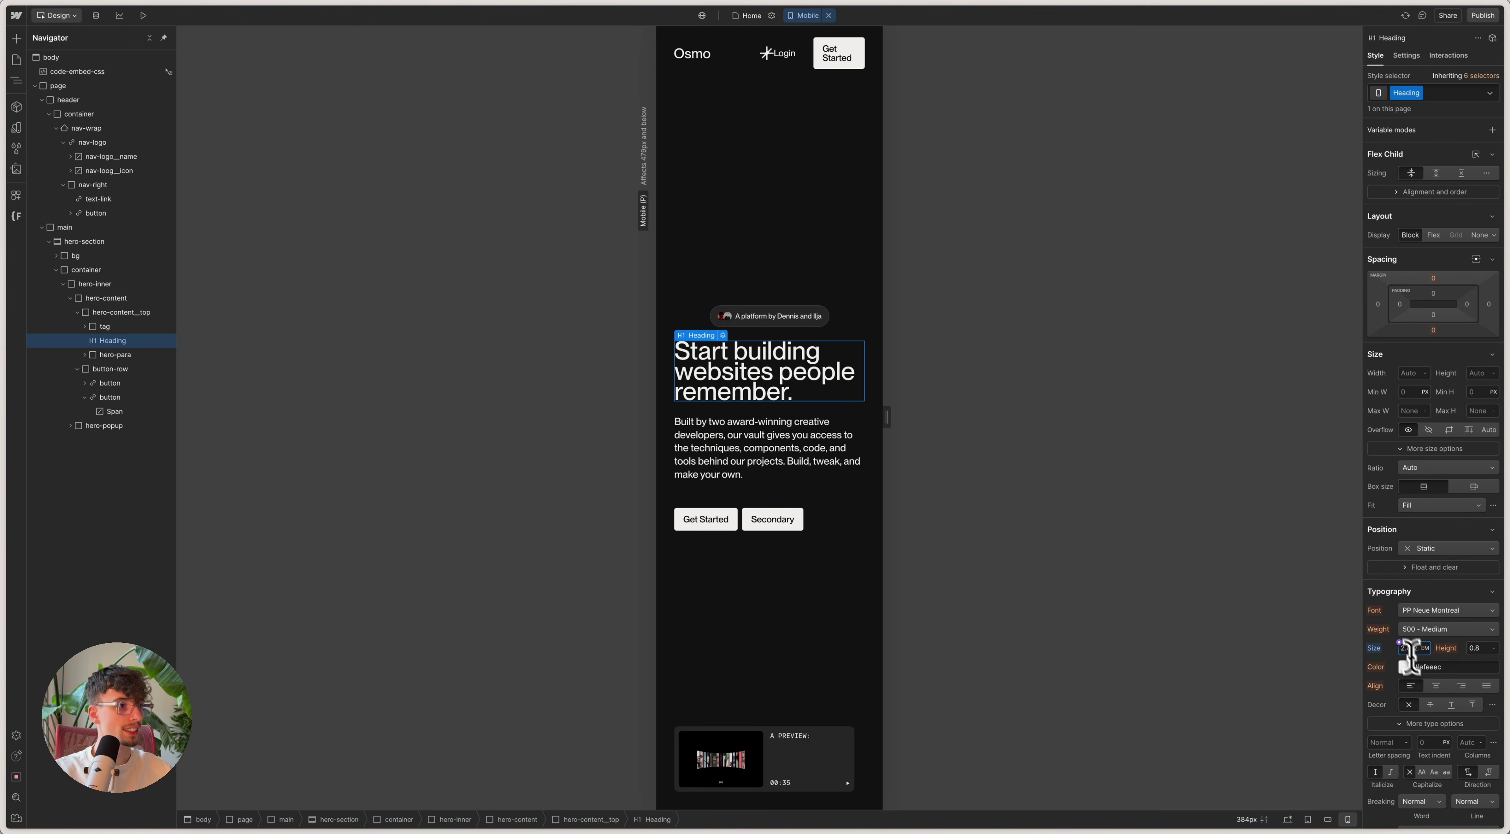
Step: Check the mobile paragraph's size in Figma and reduce the Webflow hero paragraph's font size to match the design's 14 px
click(645, 818)
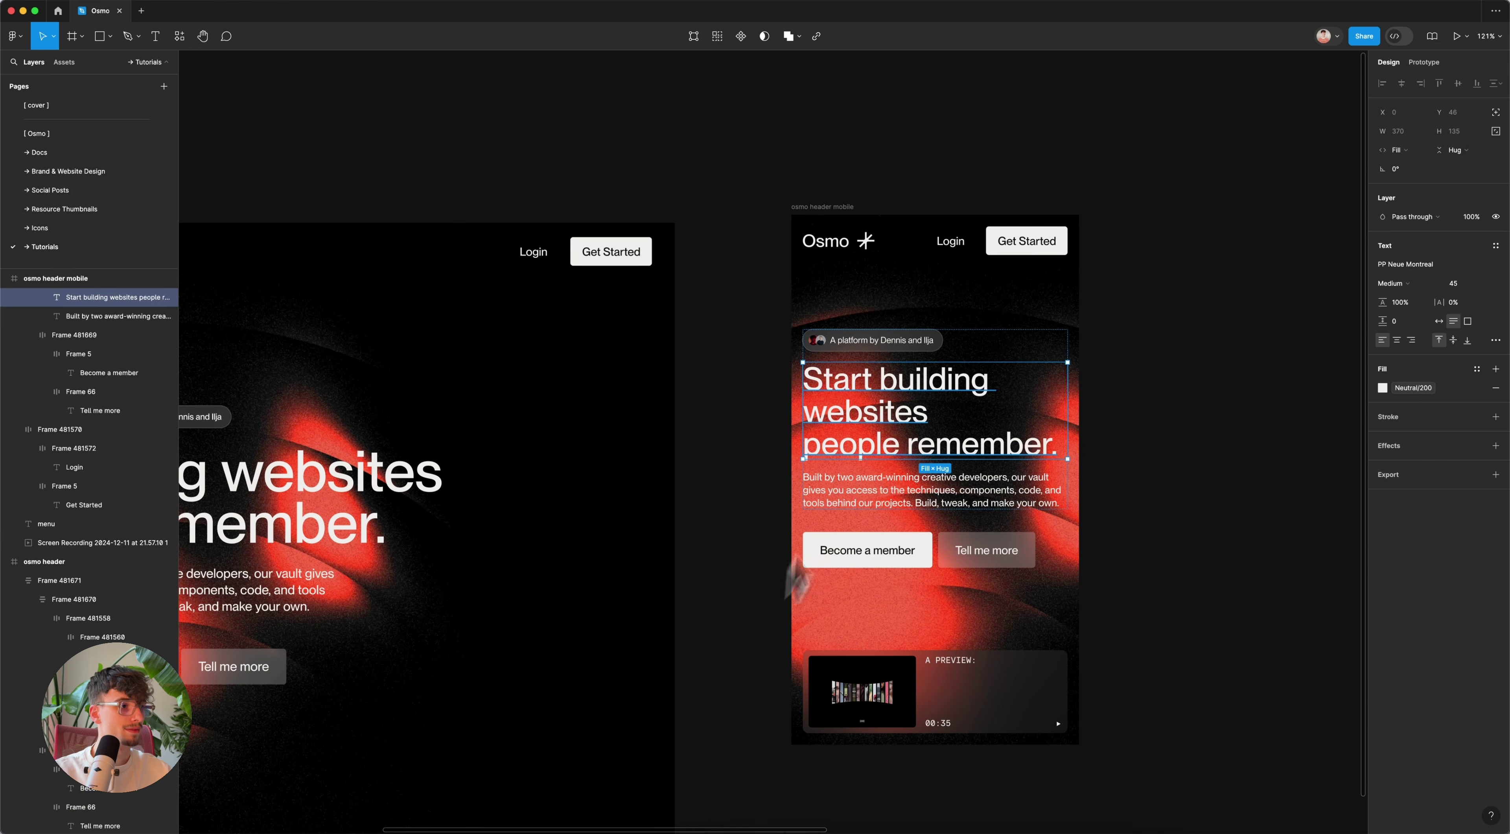
click(966, 475)
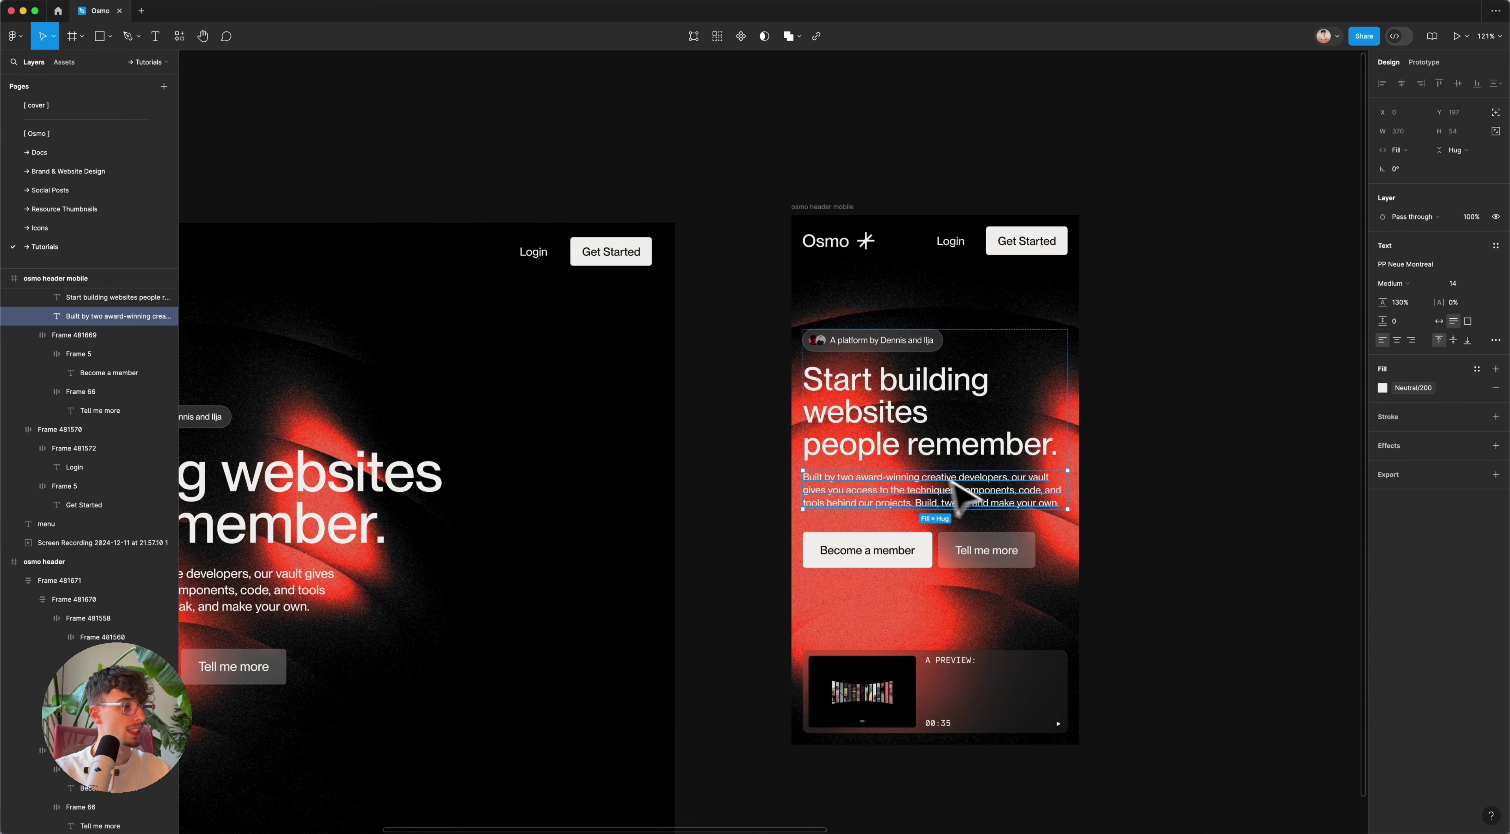
click(686, 817)
click(757, 463)
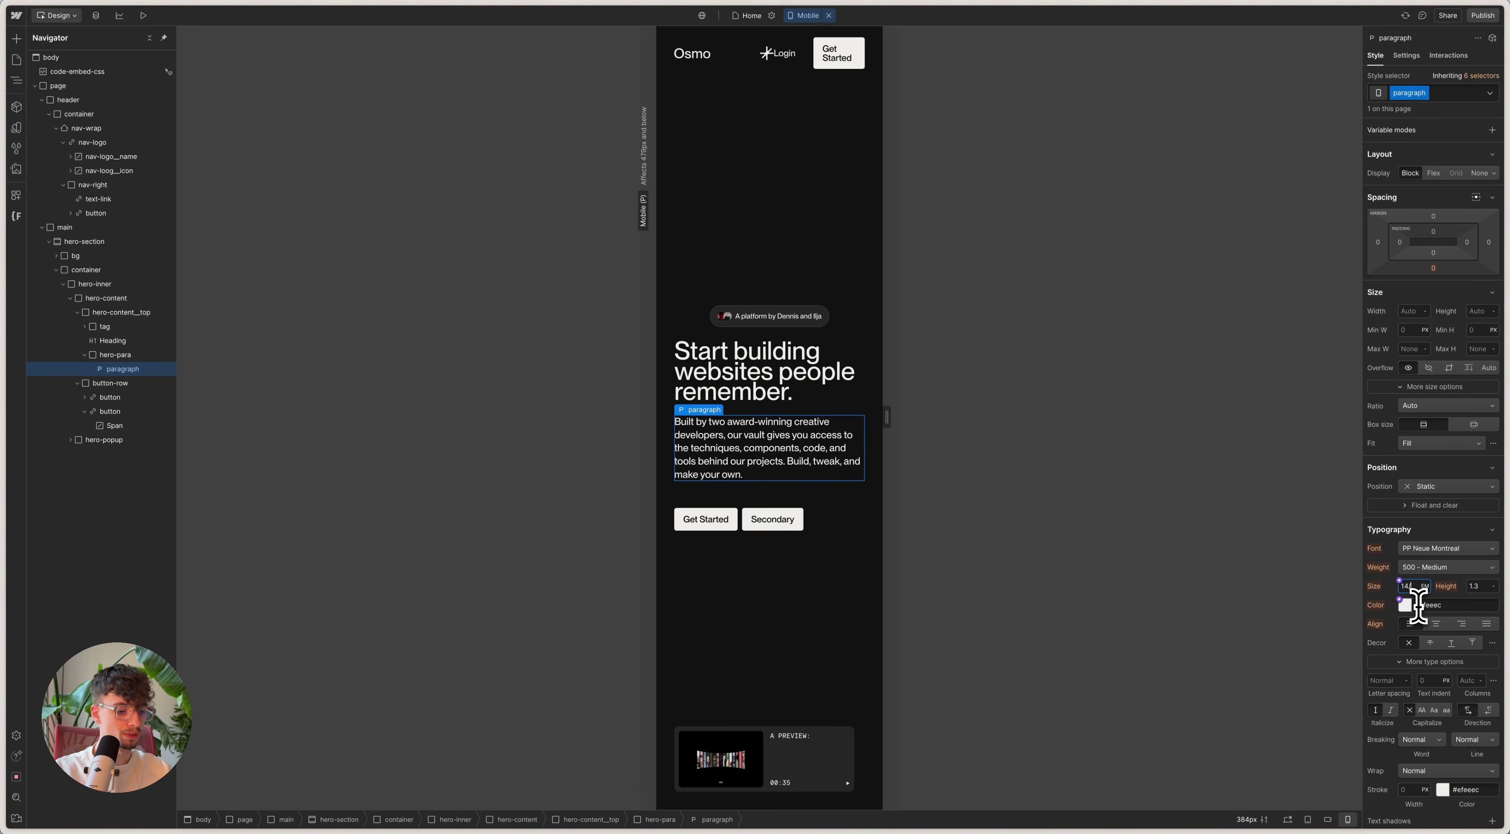
text(16)
key(Return)
Step: Align the flex items of hero-content__top to the left so the tag lines up with the heading
click(821, 497)
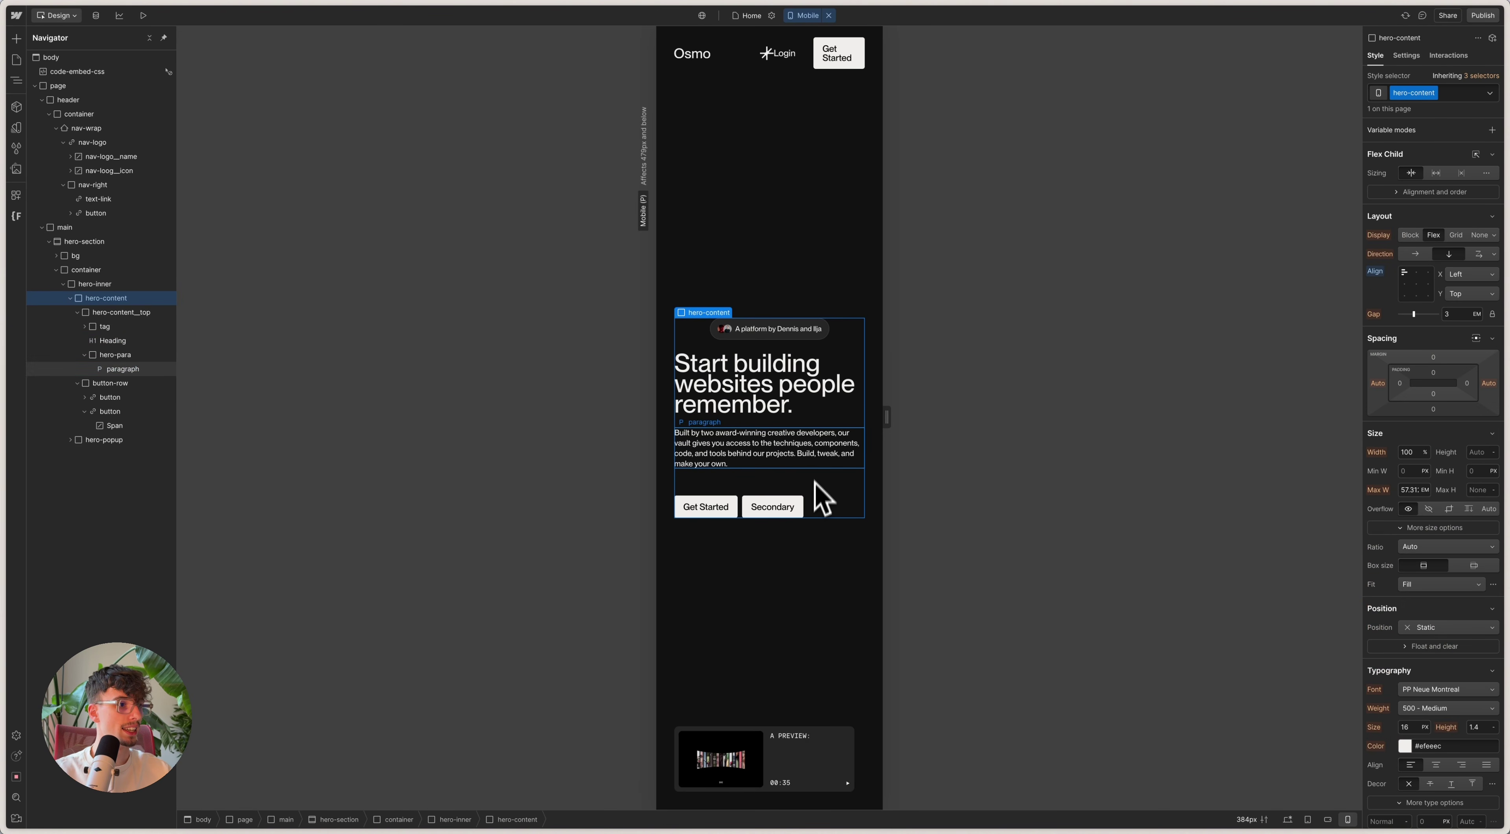
click(117, 313)
click(1405, 272)
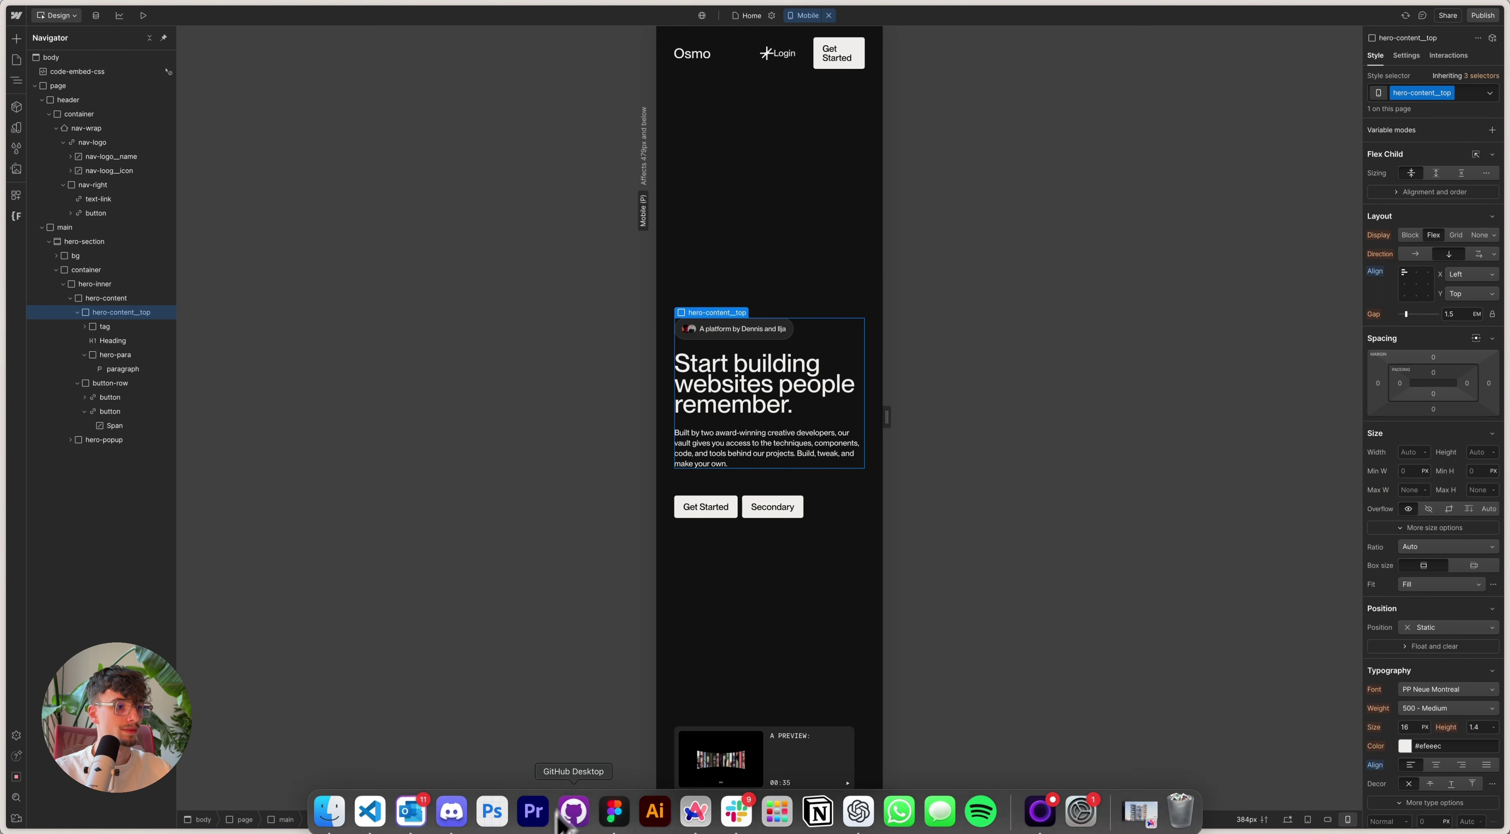
Step: Switch to Figma and check the dimensions of the logo frame in the mobile header design
mouse_move(560, 827)
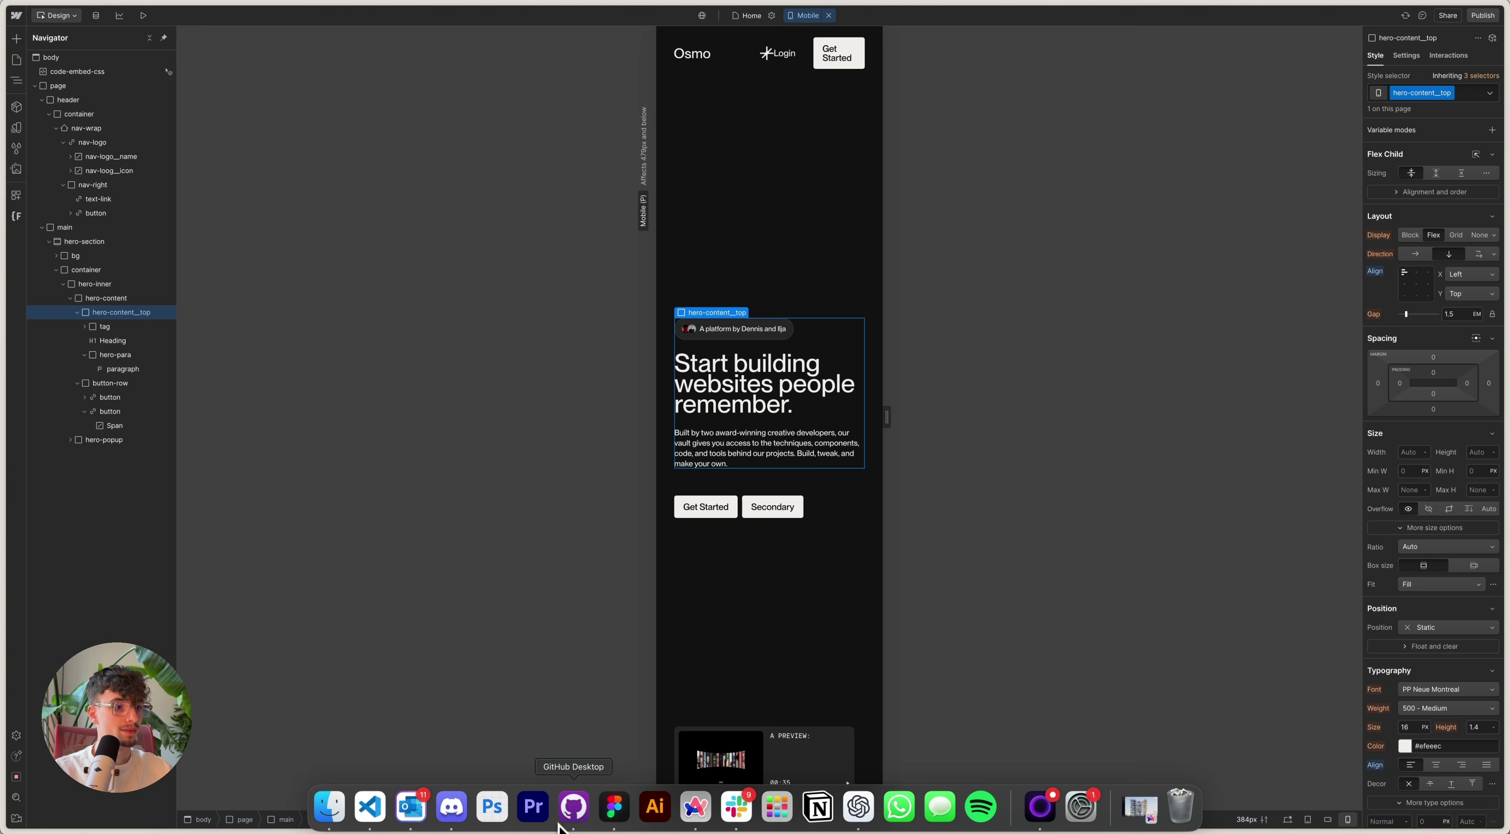
click(604, 815)
click(861, 249)
scroll(865, 256, up, 5)
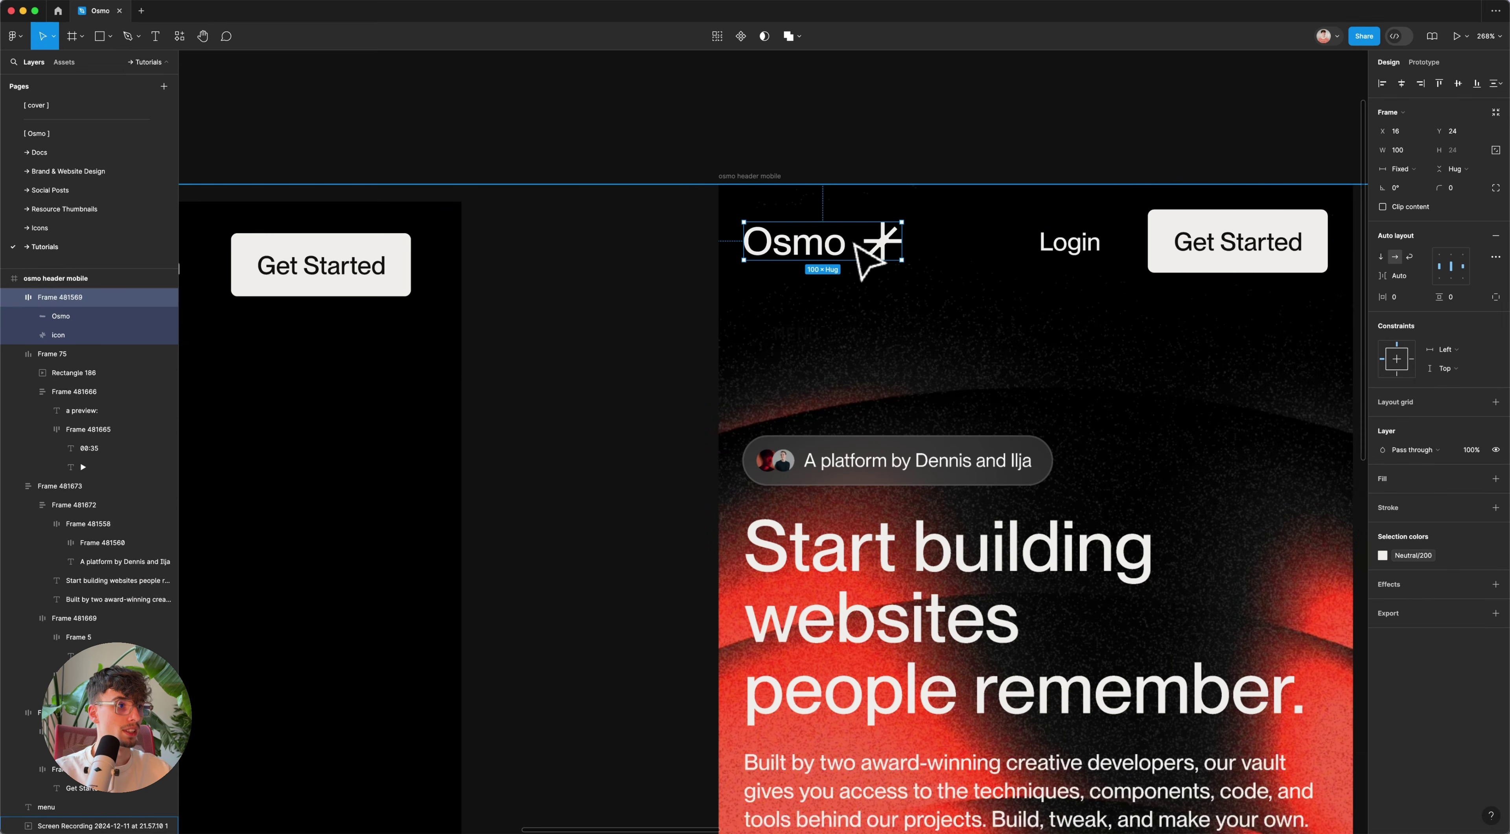
scroll(859, 249, up, 1)
mouse_move(898, 827)
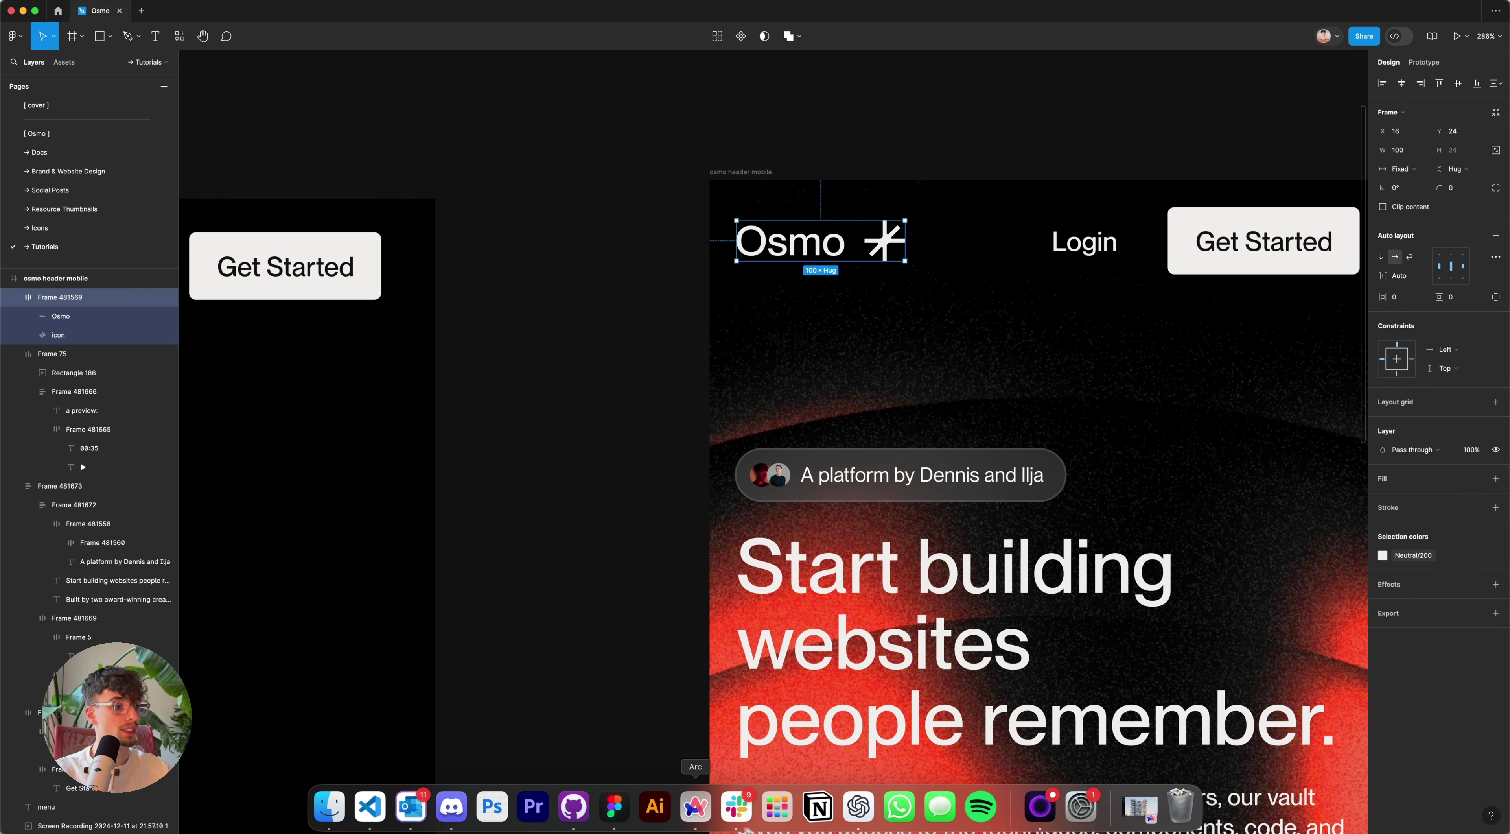
Step: Return to Webflow and set the mobile nav-logo's width to 100/16 em and the gap of nav-right to 1.5 em
click(695, 809)
click(736, 56)
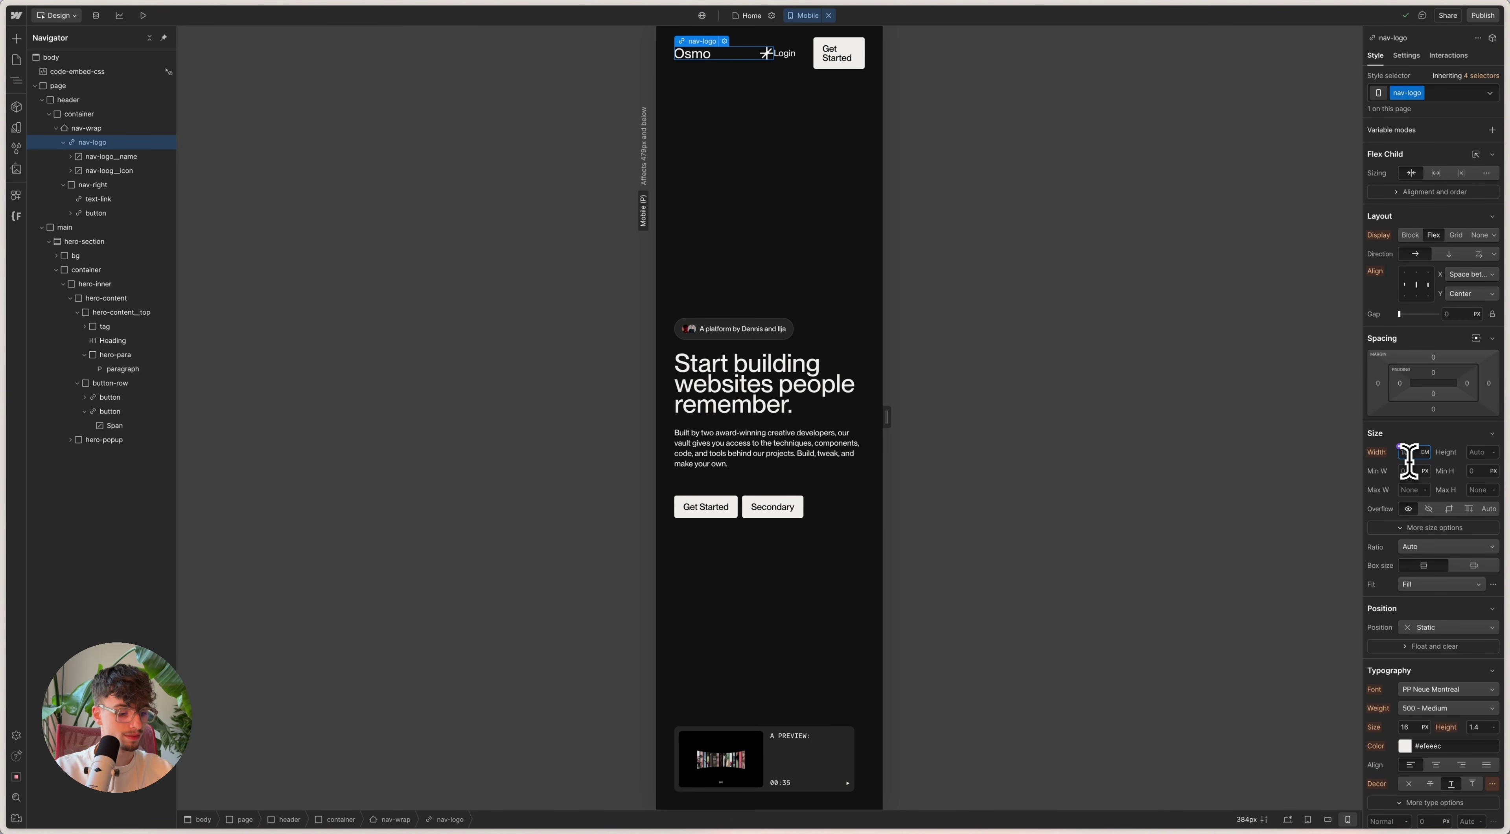
text(100/16)
key(Return)
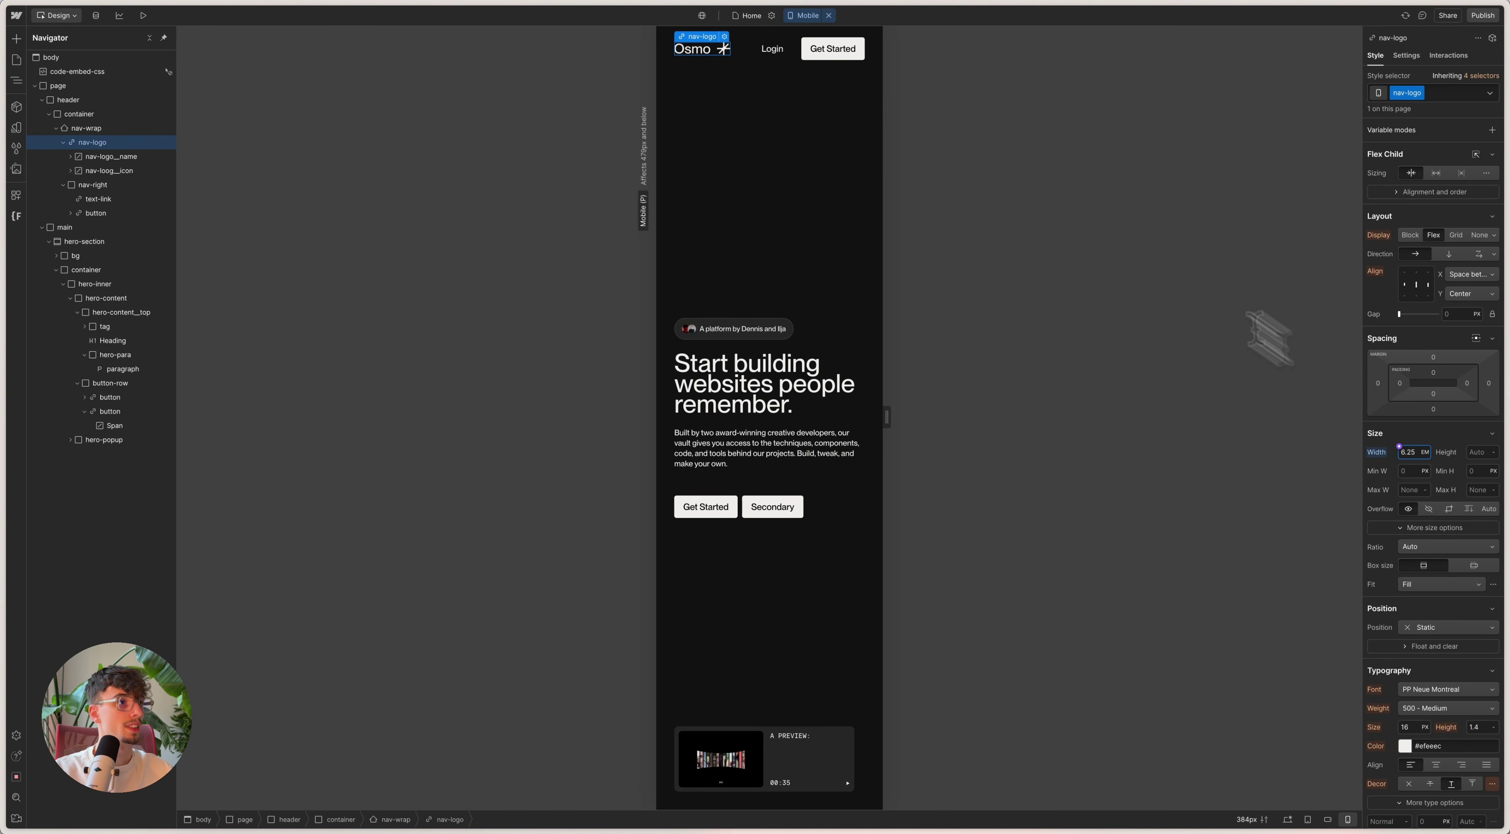
click(793, 54)
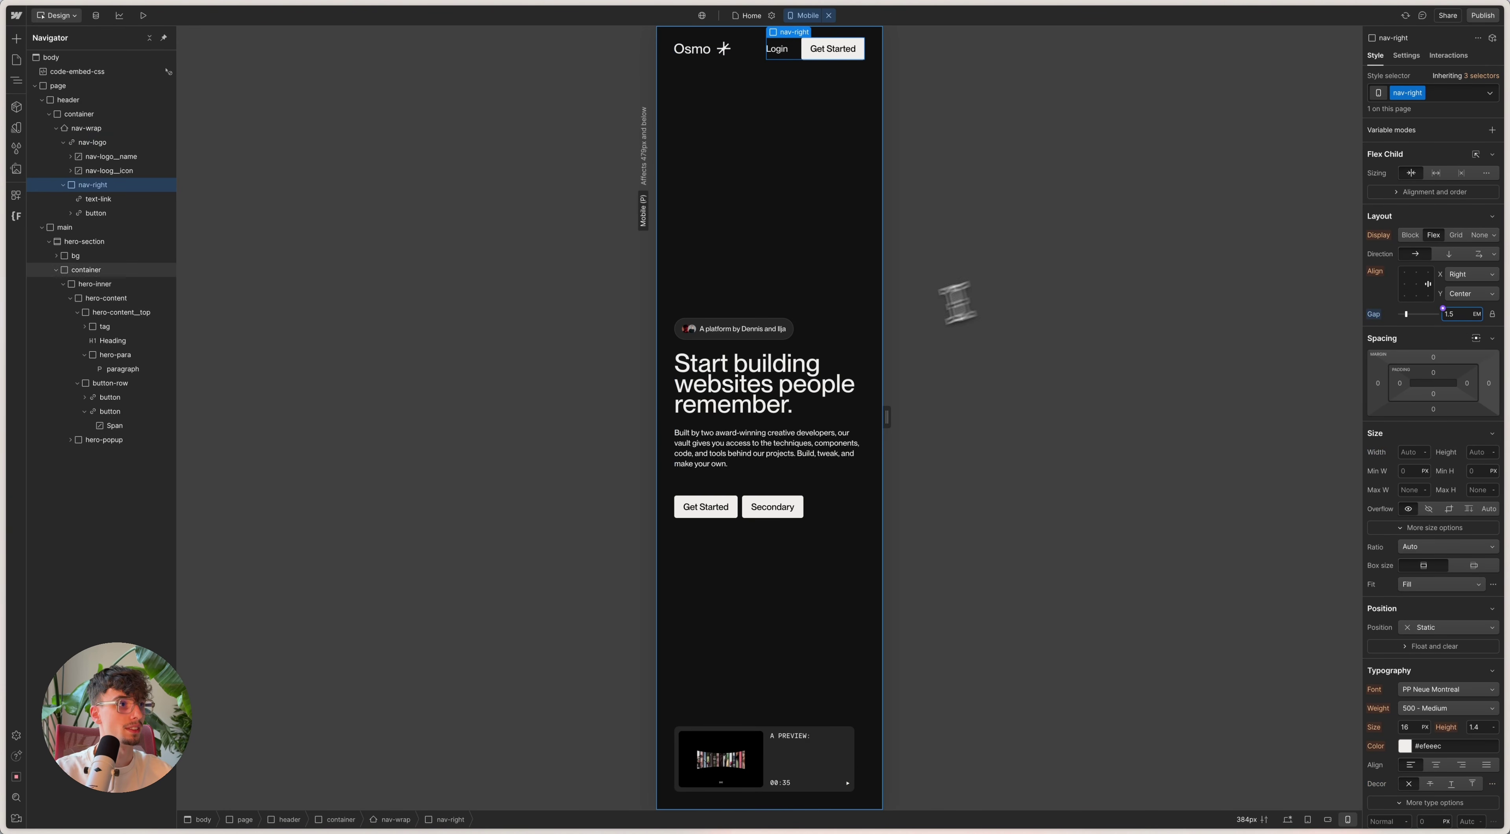
Step: Collapse hero-inner and widen the mobile canvas to about 479 px to check how the hero scales
mouse_move(883, 421)
mouse_down()
mouse_move(913, 418)
mouse_move(896, 418)
mouse_up()
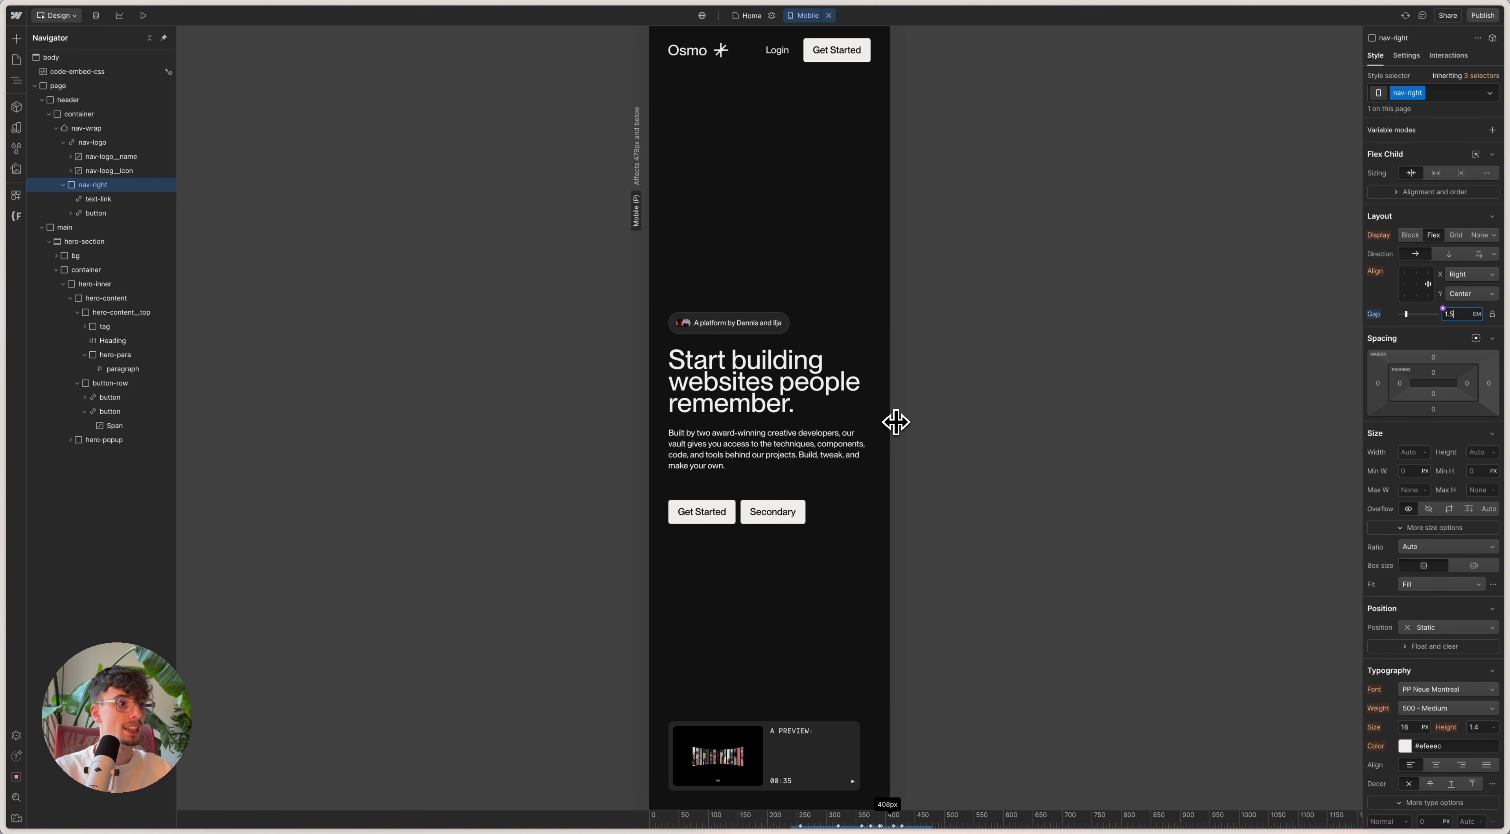
click(819, 307)
click(64, 285)
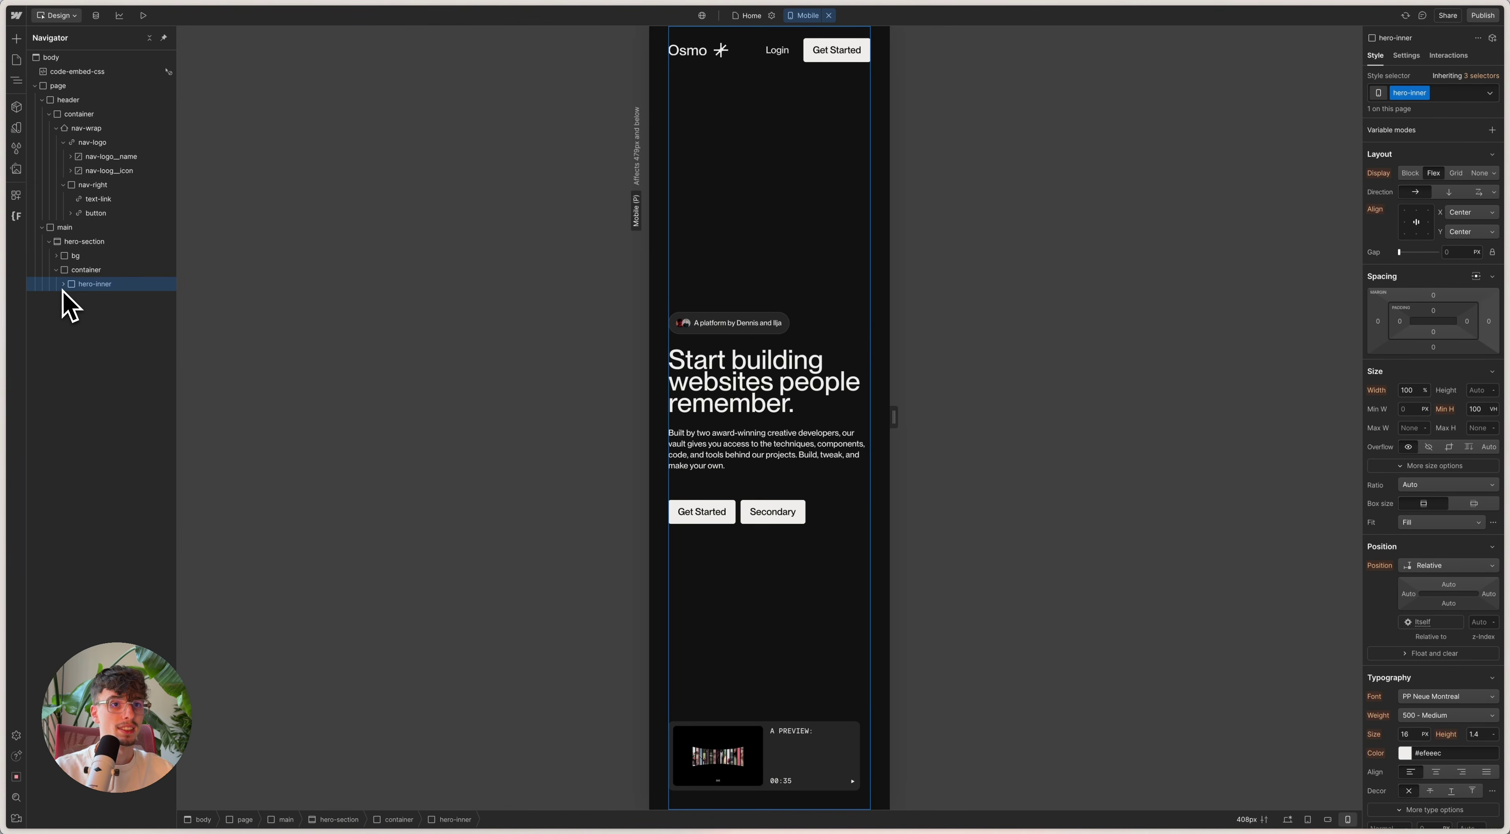
drag(893, 417, 914, 418)
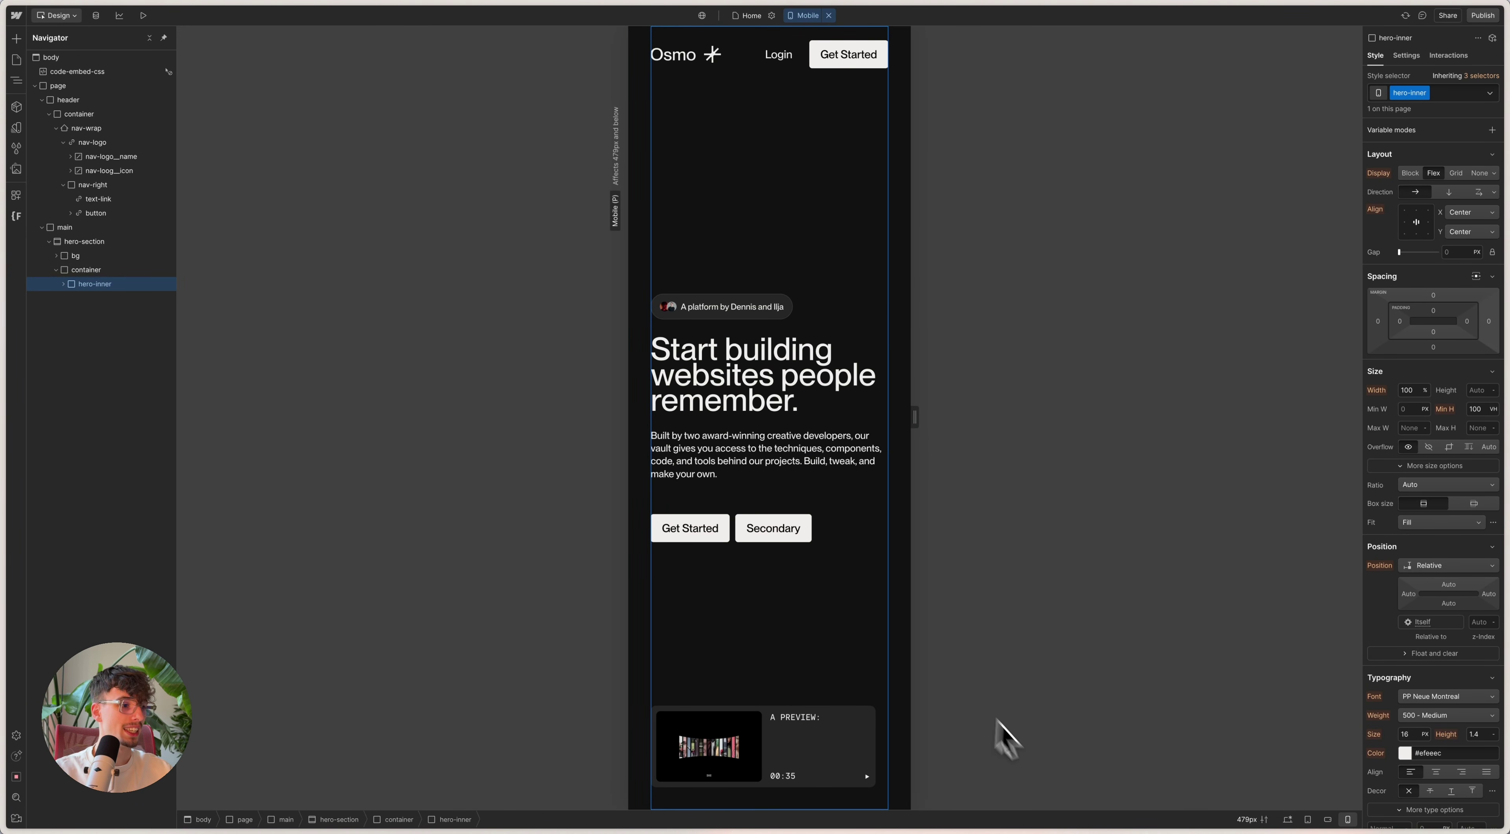
Step: Check the hero at the desktop breakpoint with the canvas narrowed to about 1280 px and compare it with the Figma header designs
key(shift+1)
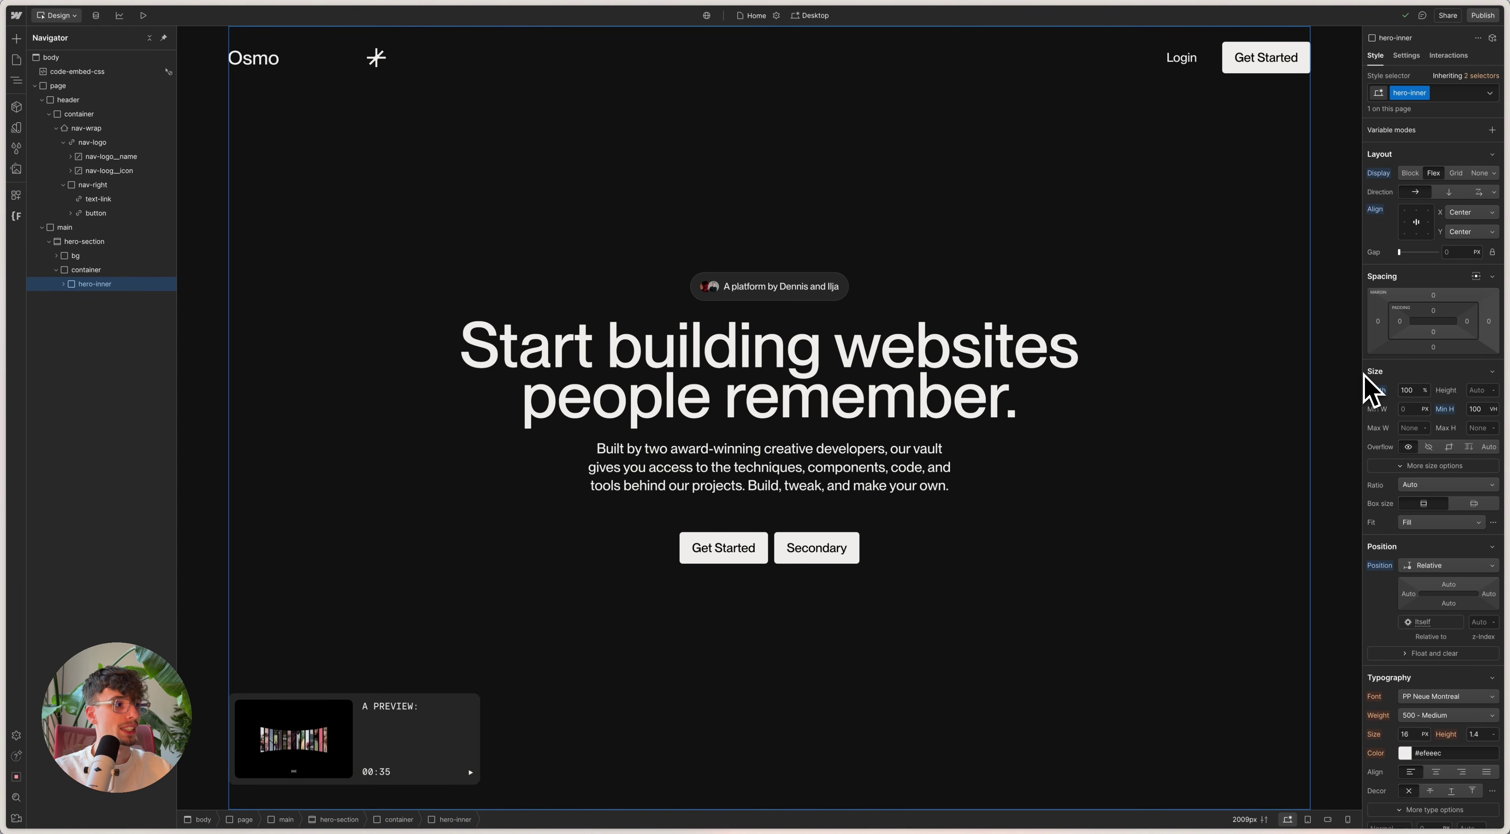
drag(1365, 384, 1143, 387)
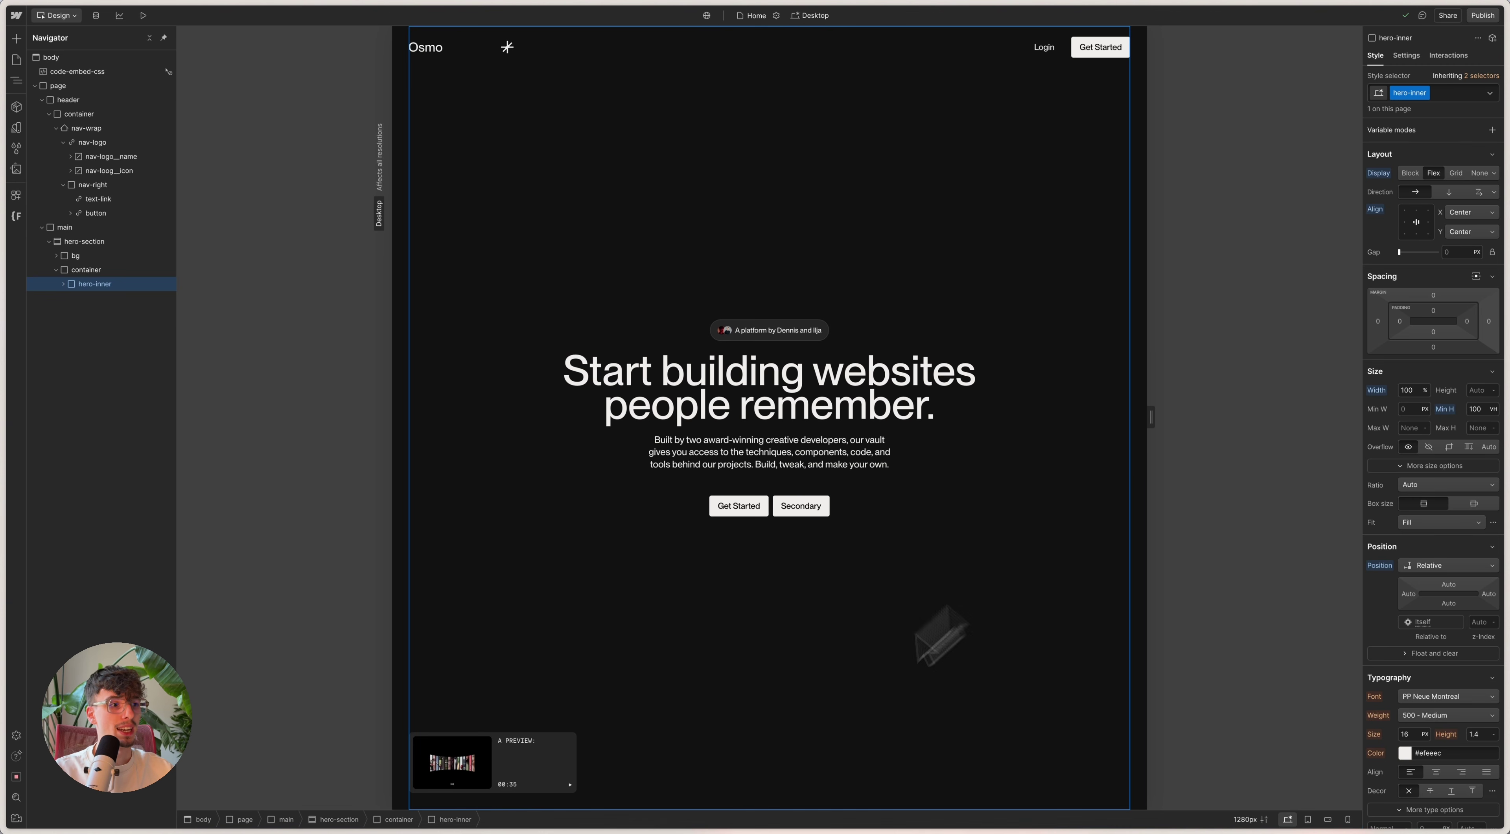
click(623, 814)
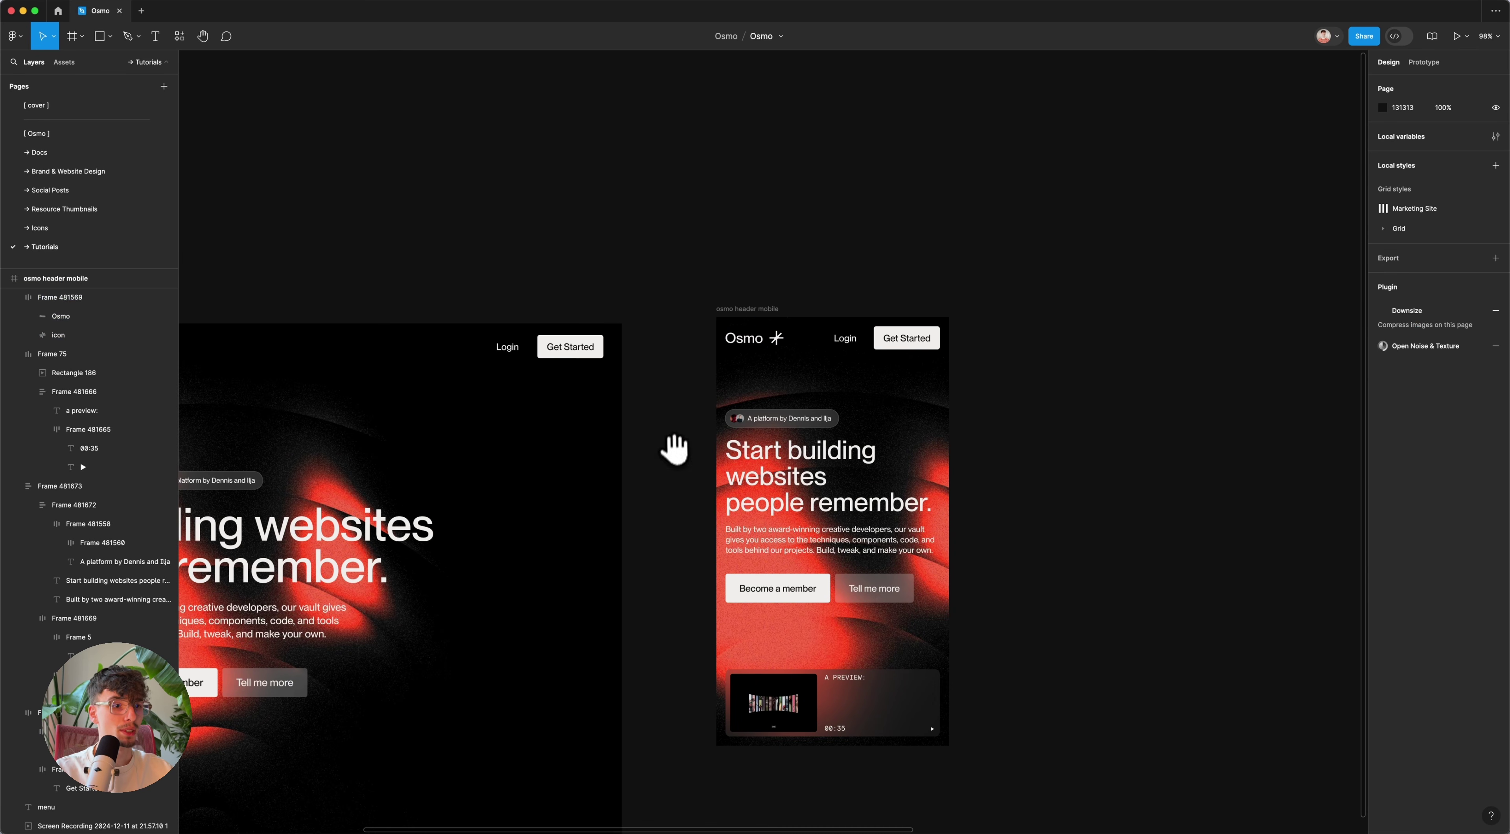
scroll(674, 449, left, 5)
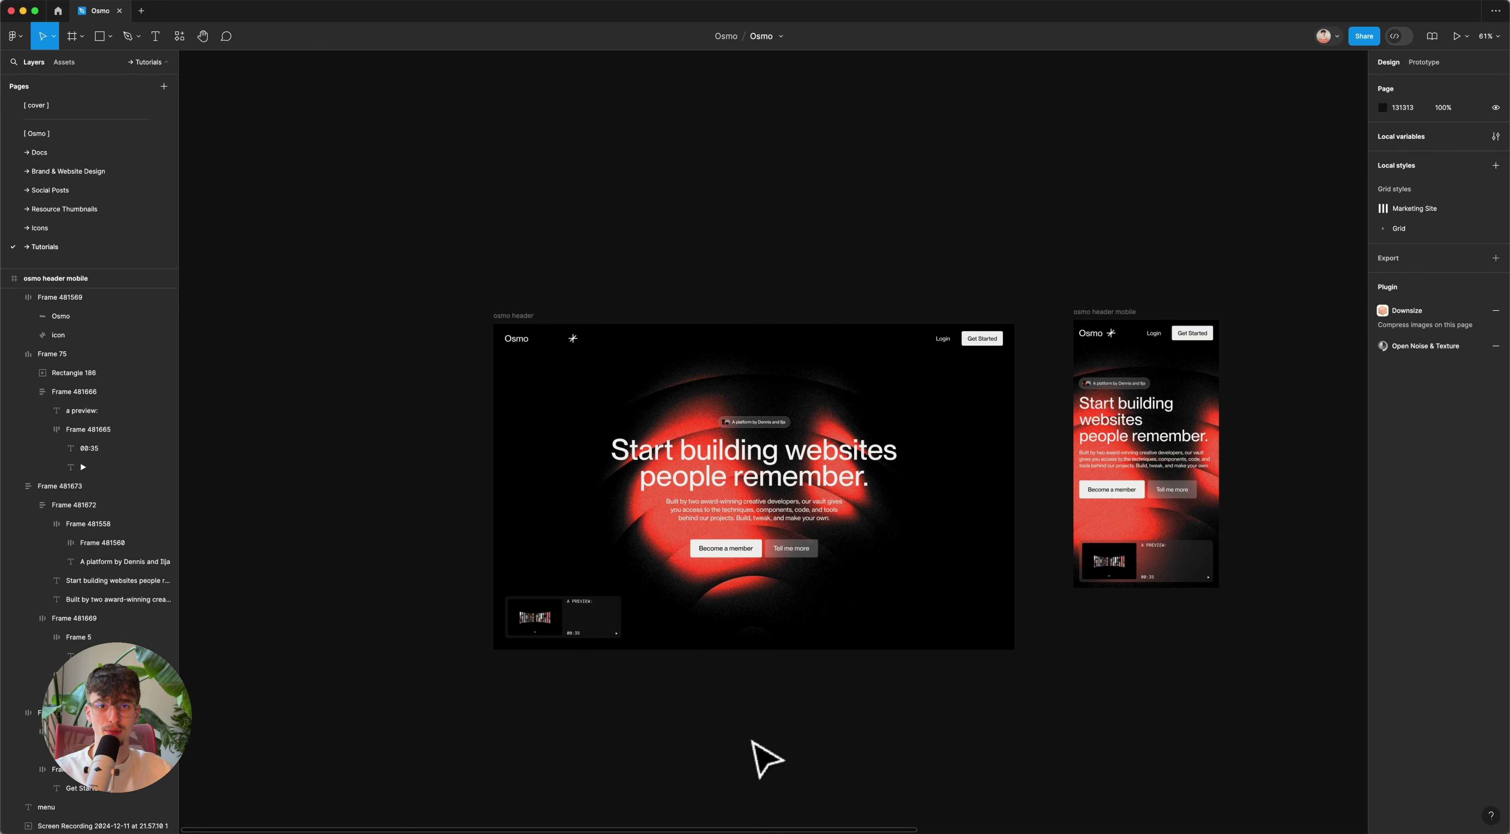
Step: Return to Webflow, open the code of code-embed-css and highlight the desktop --size-unit value
click(697, 814)
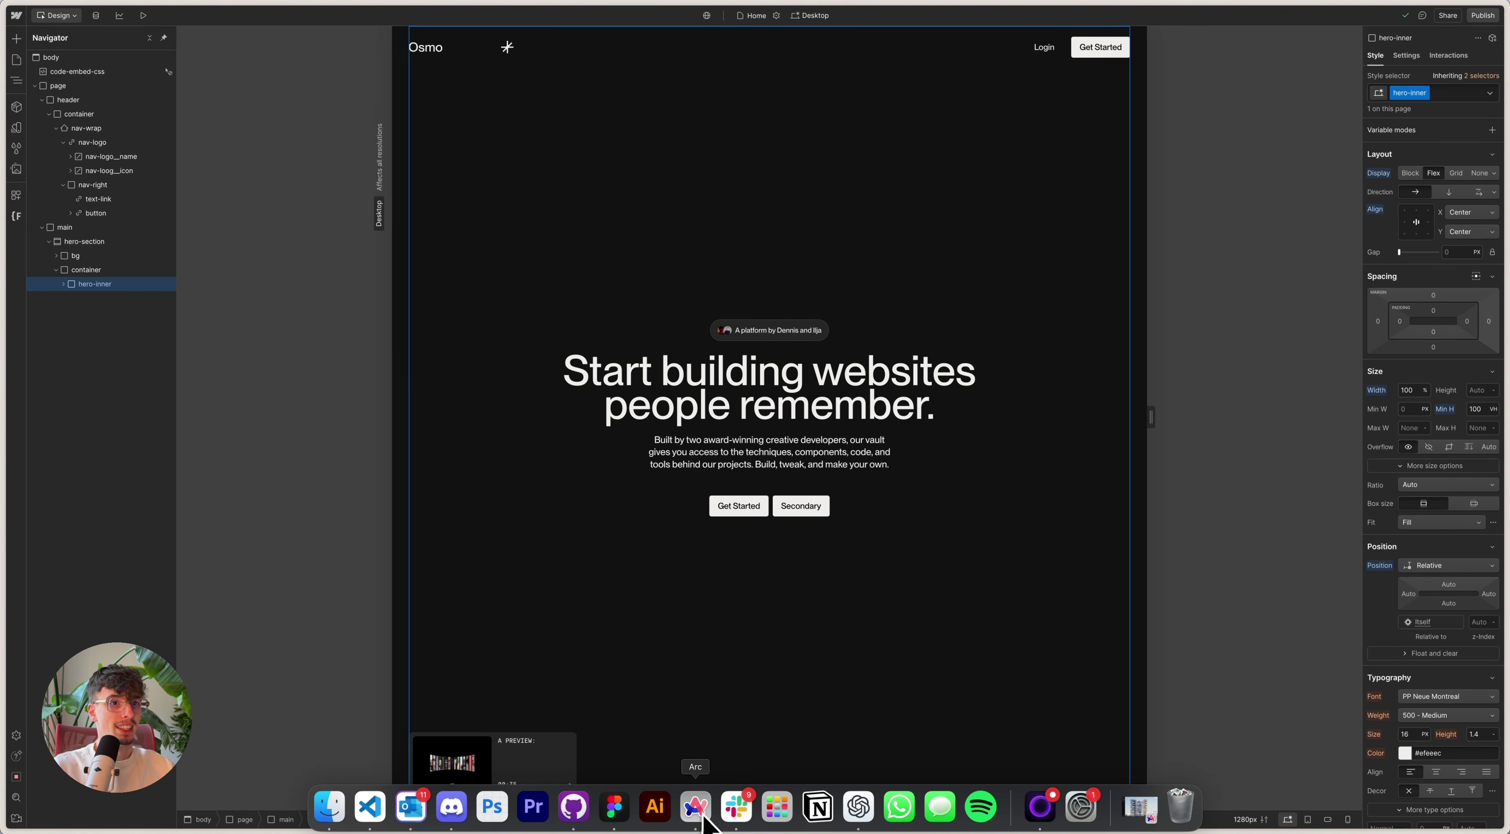
click(42, 101)
click(77, 71)
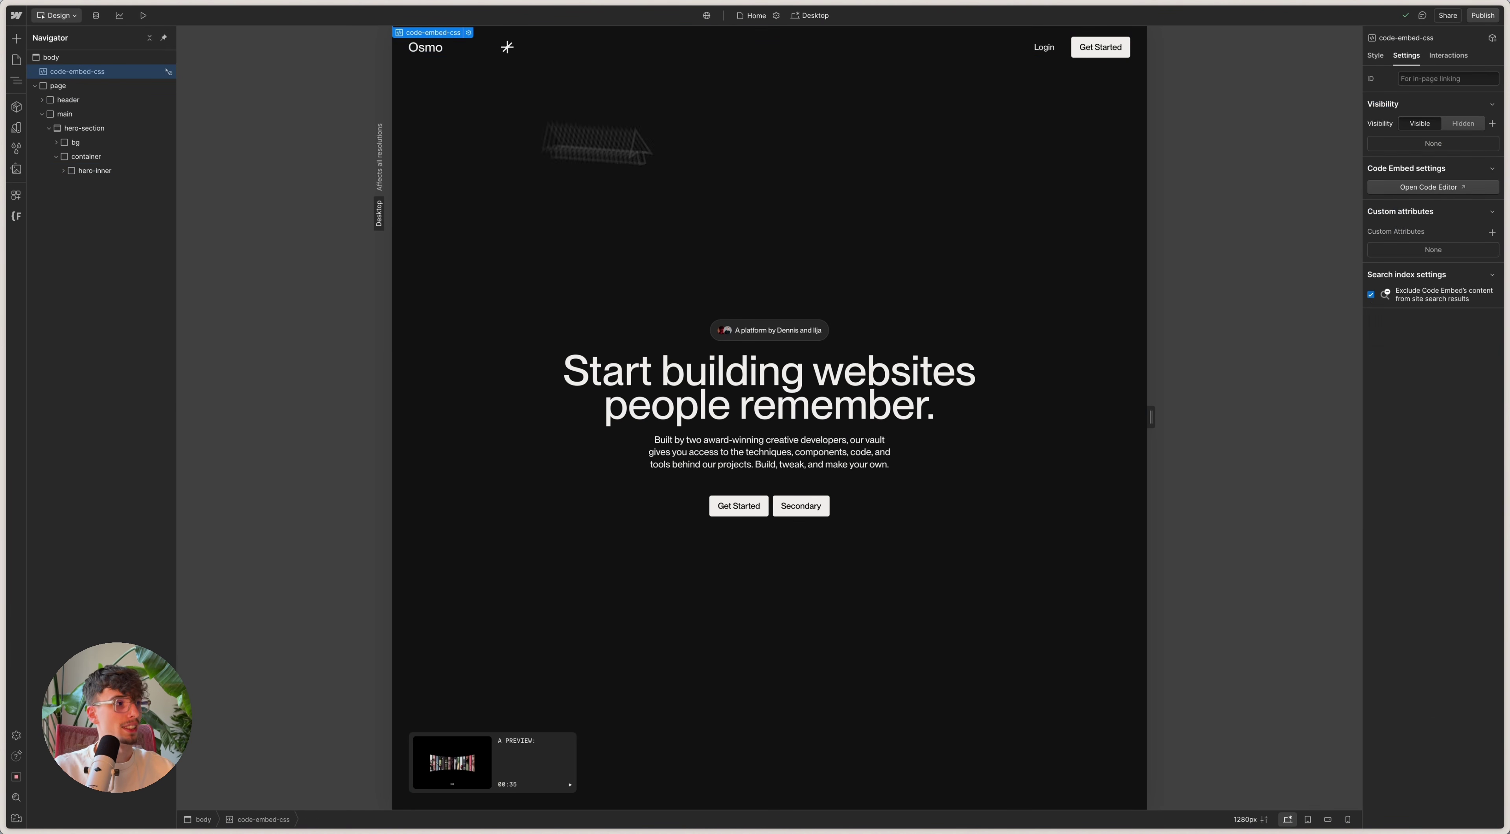
click(1436, 188)
scroll(698, 354, up, 10)
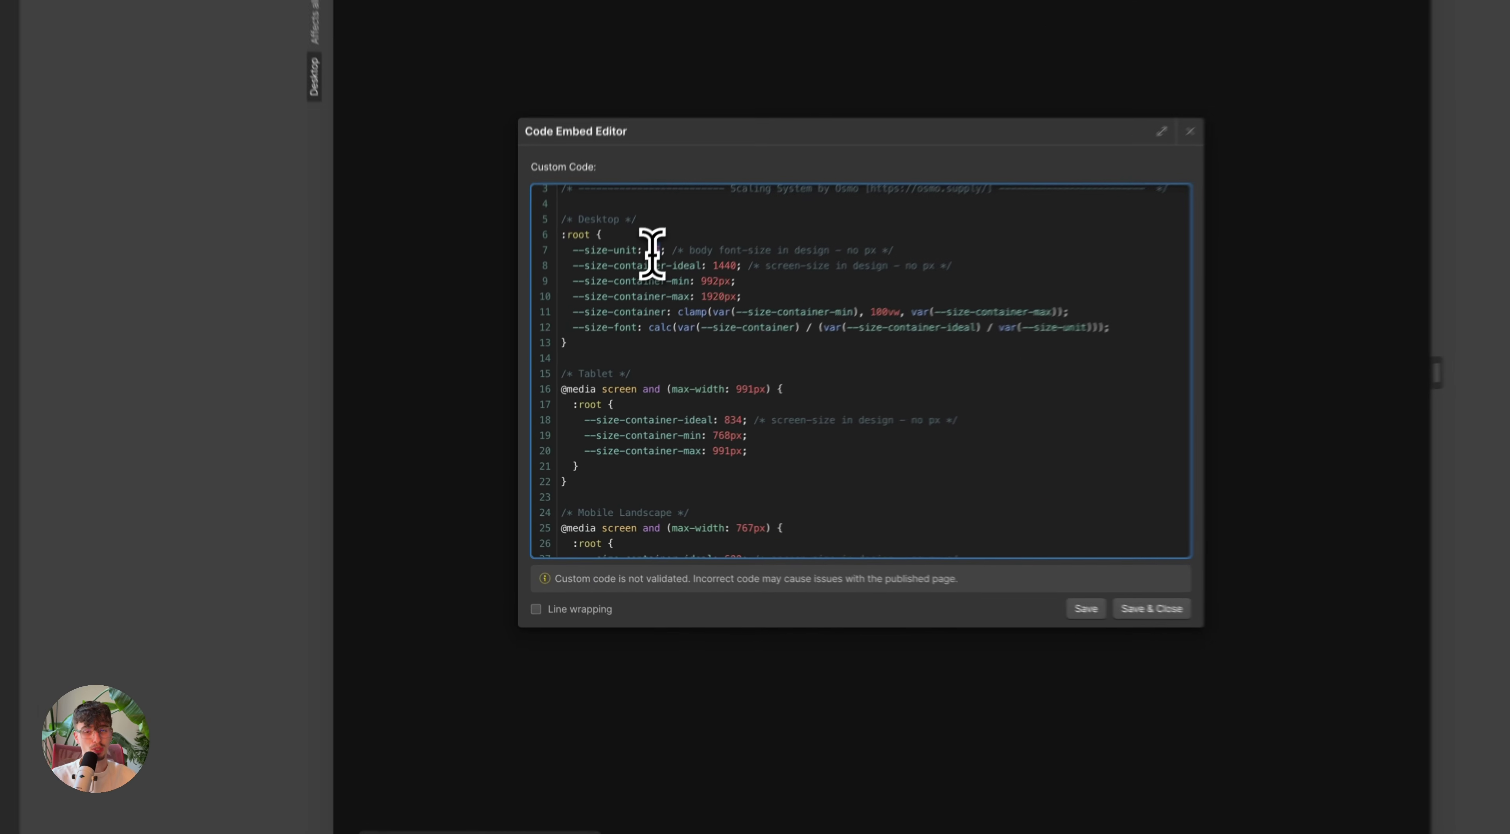
double_click(612, 332)
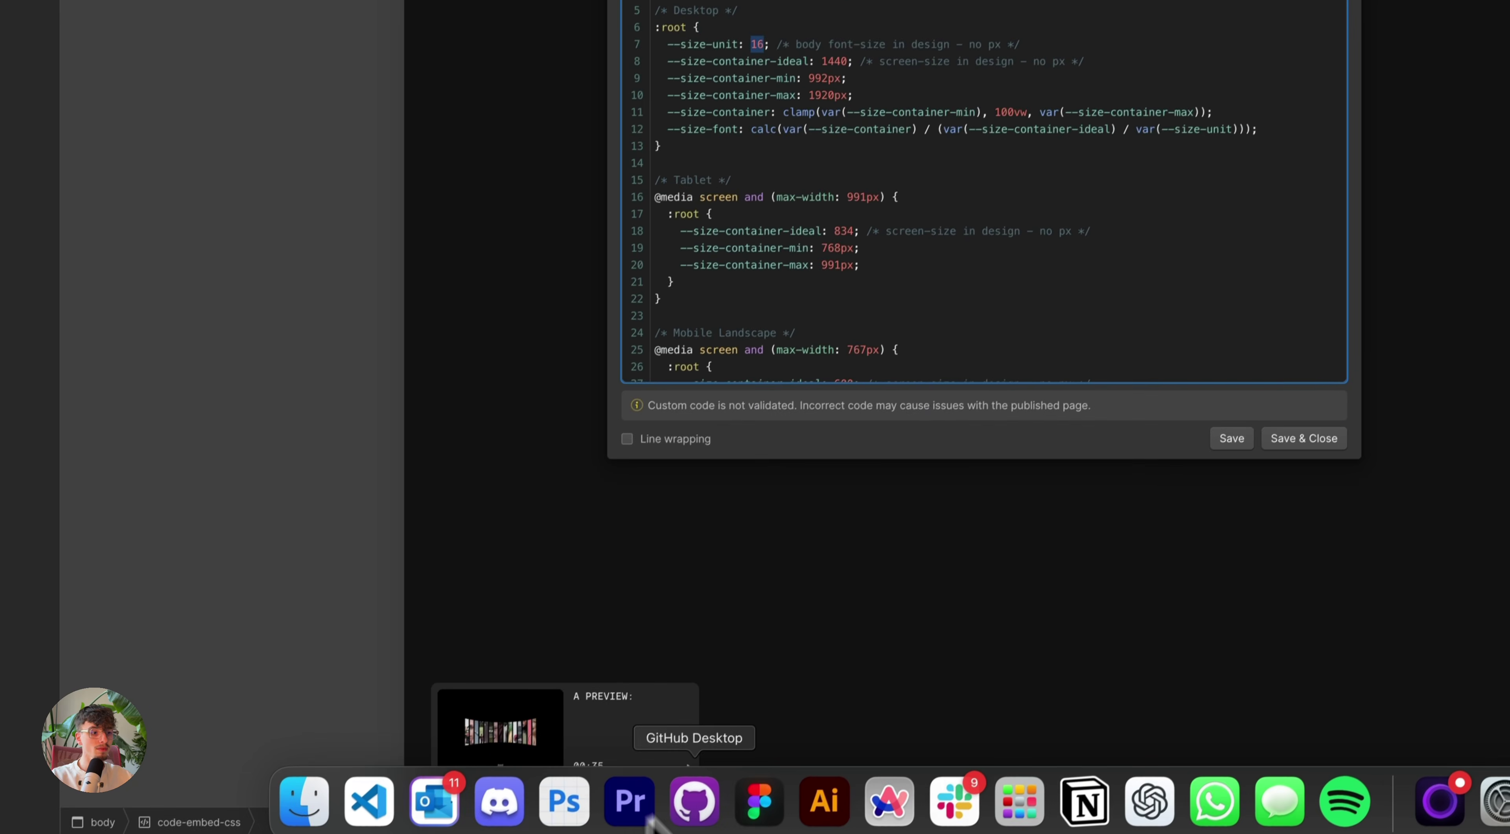
Step: Switch to Figma and examine the desktop heading's text settings and the osmo header frame's dimensions
click(767, 801)
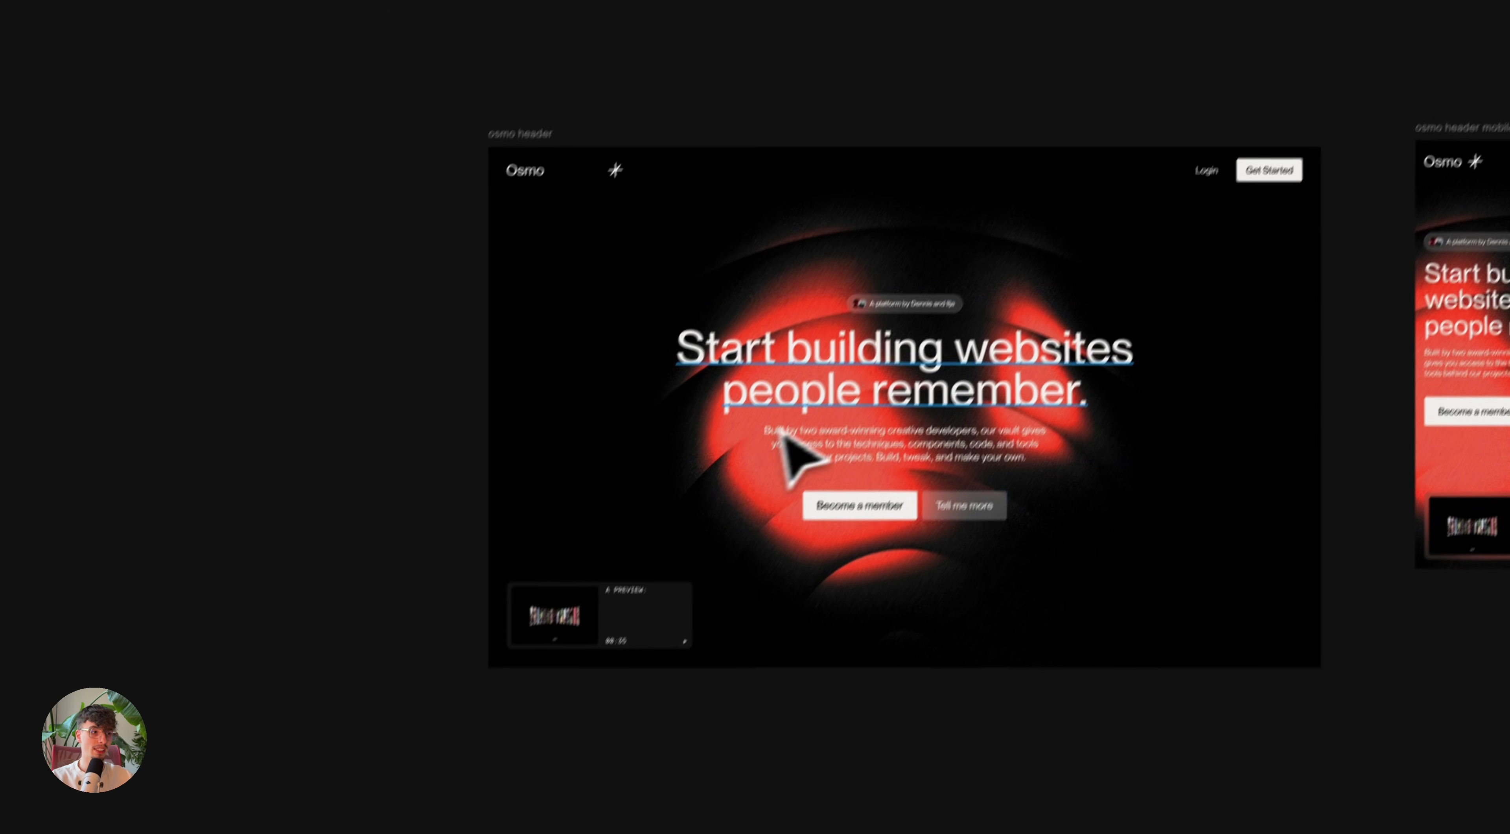
click(897, 397)
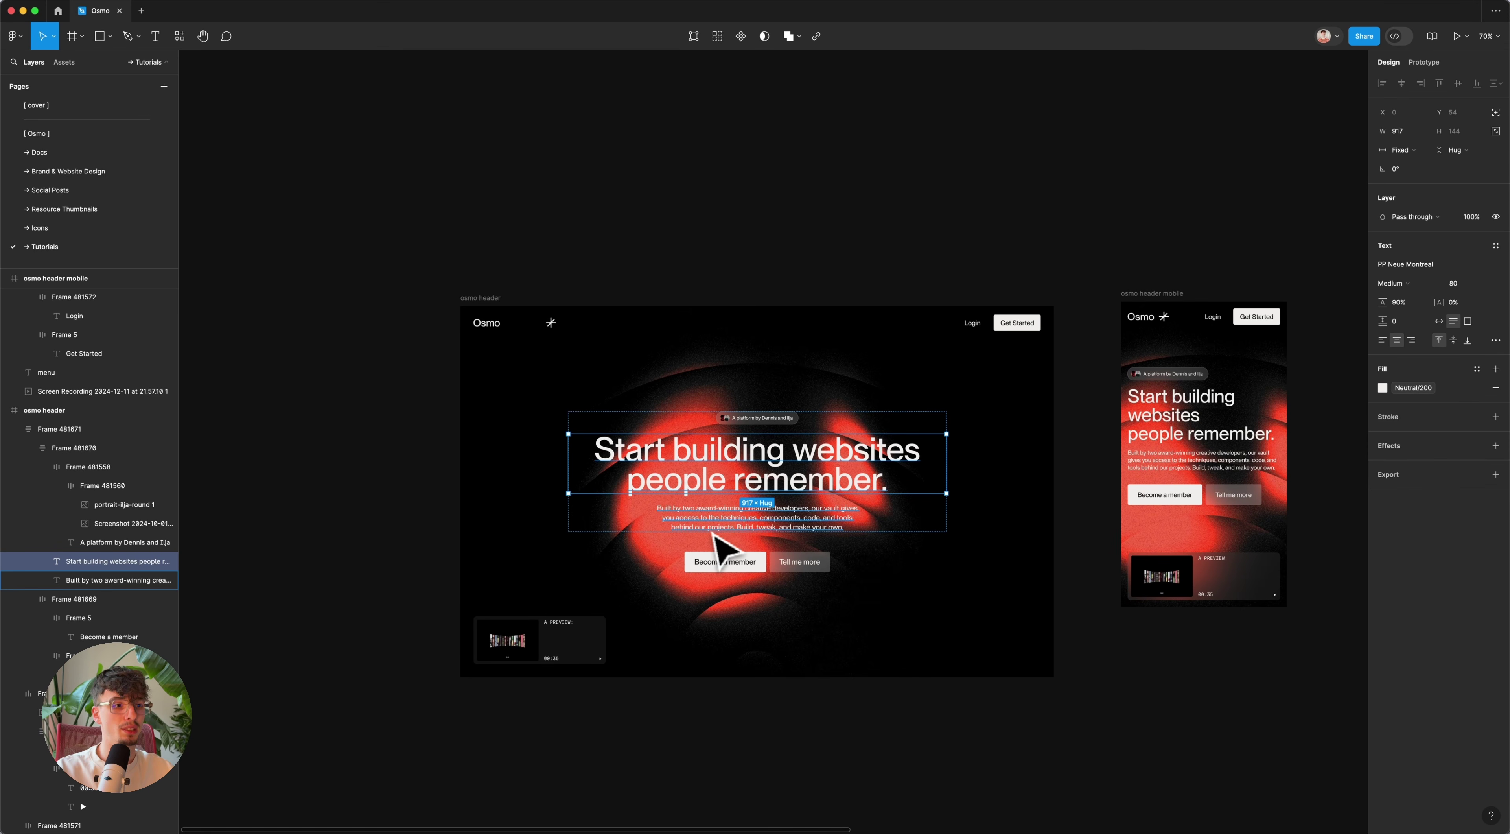
key(Escape)
scroll(754, 463, up, 3)
click(729, 542)
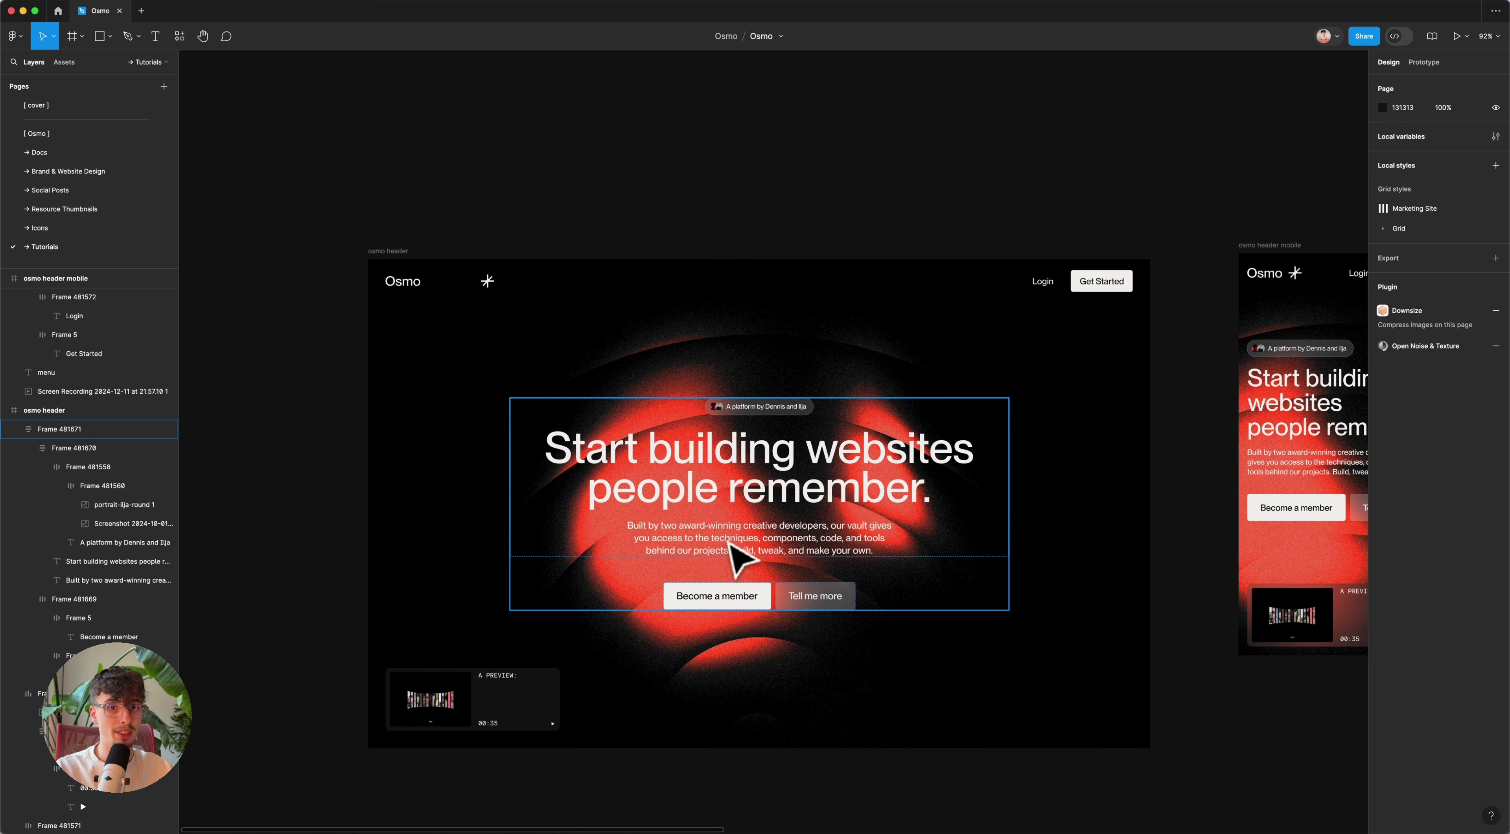
click(760, 464)
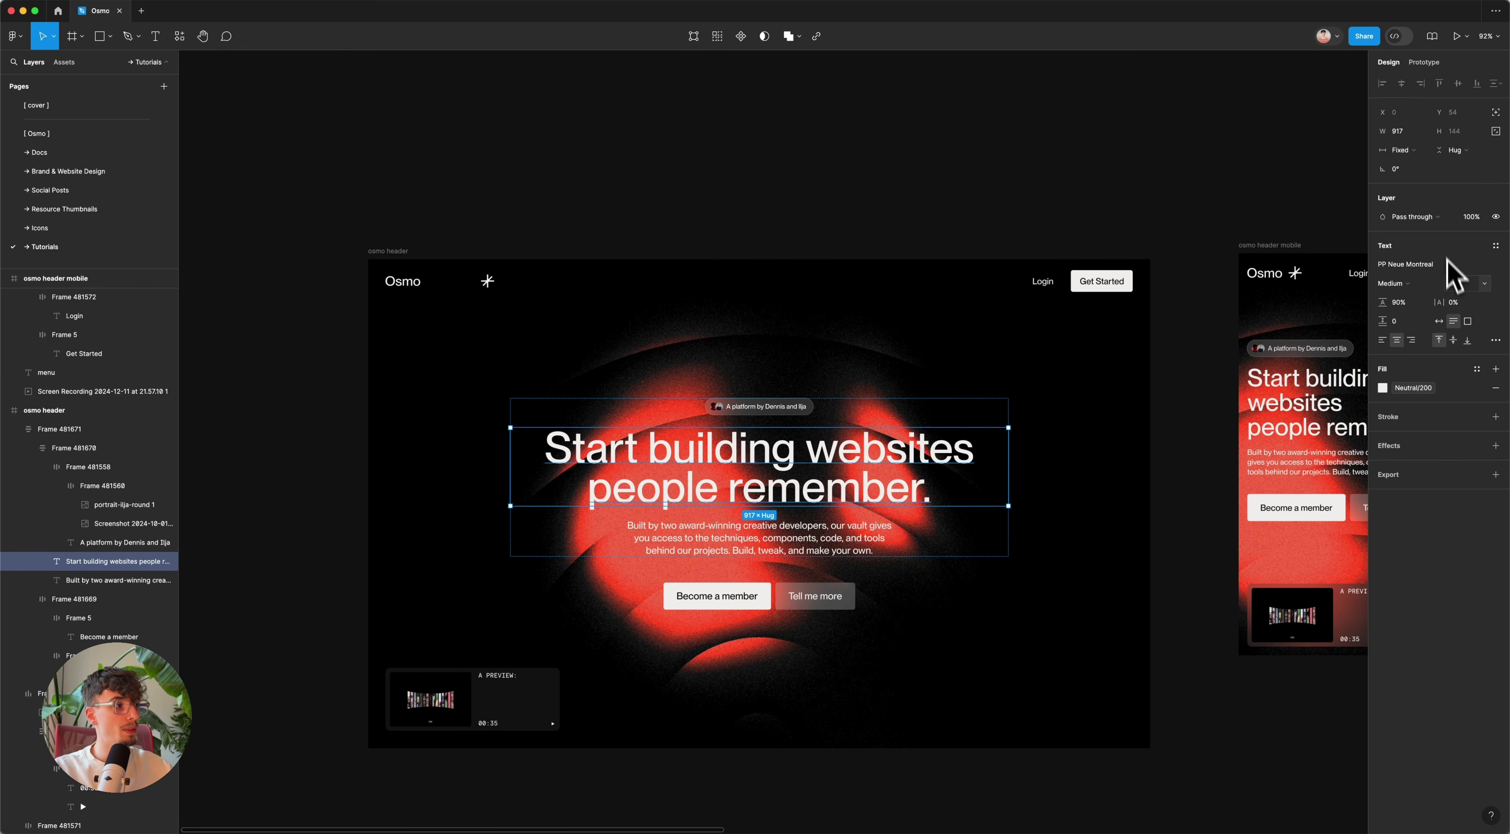
click(973, 272)
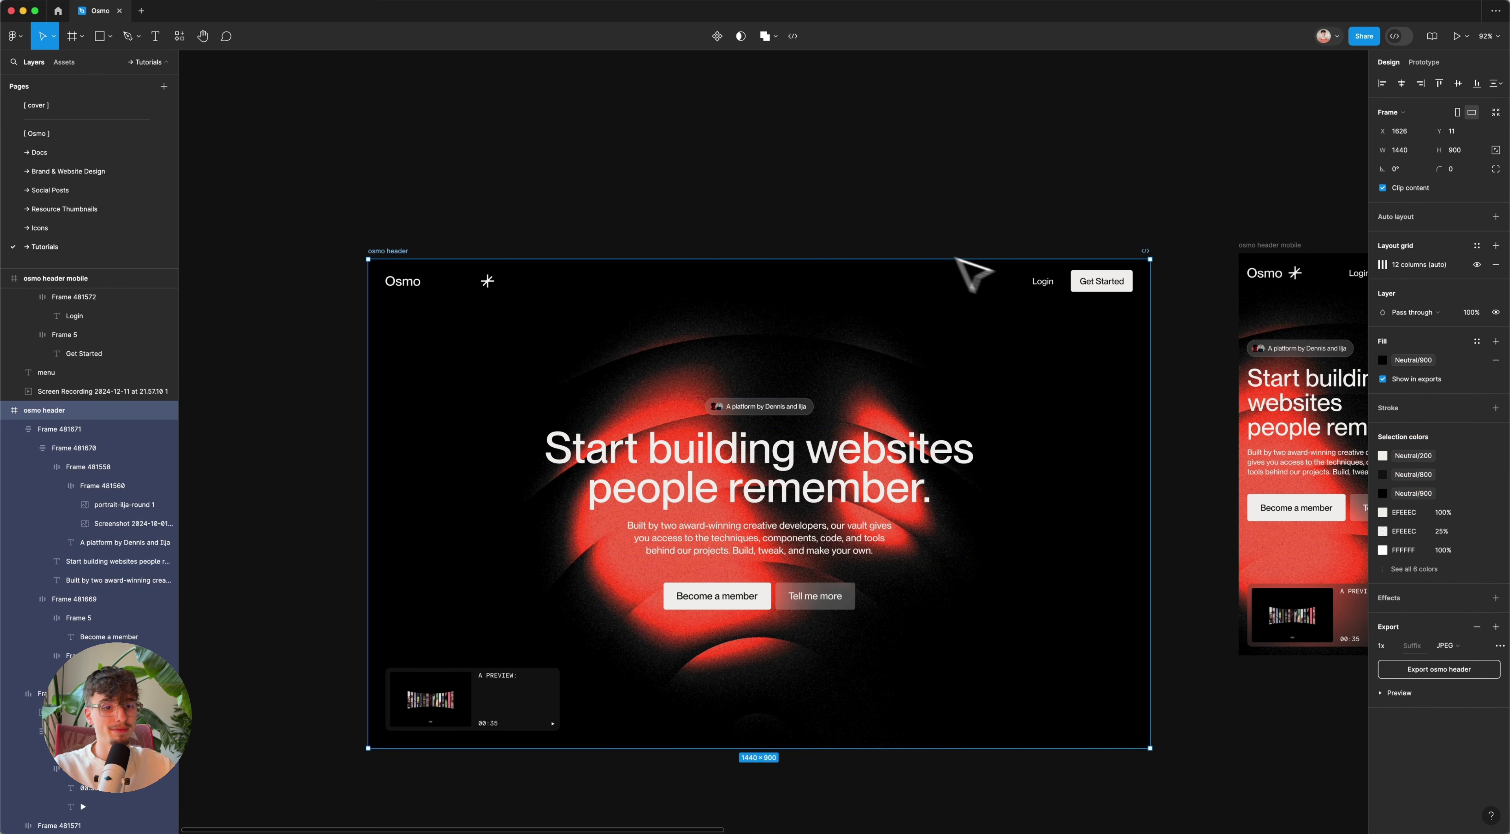
click(913, 215)
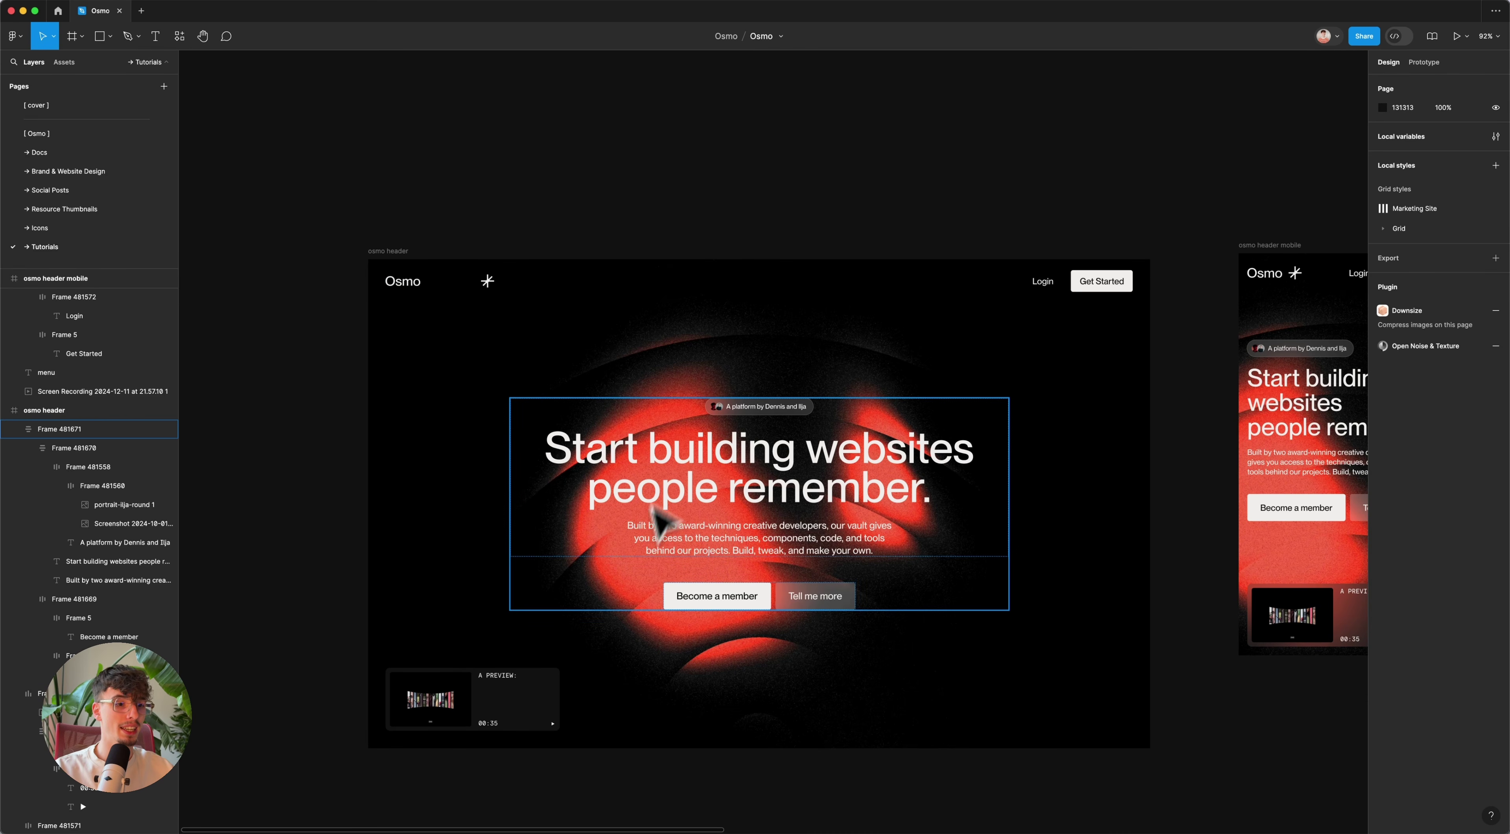
scroll(630, 714, down, 2)
scroll(694, 782, down, 3)
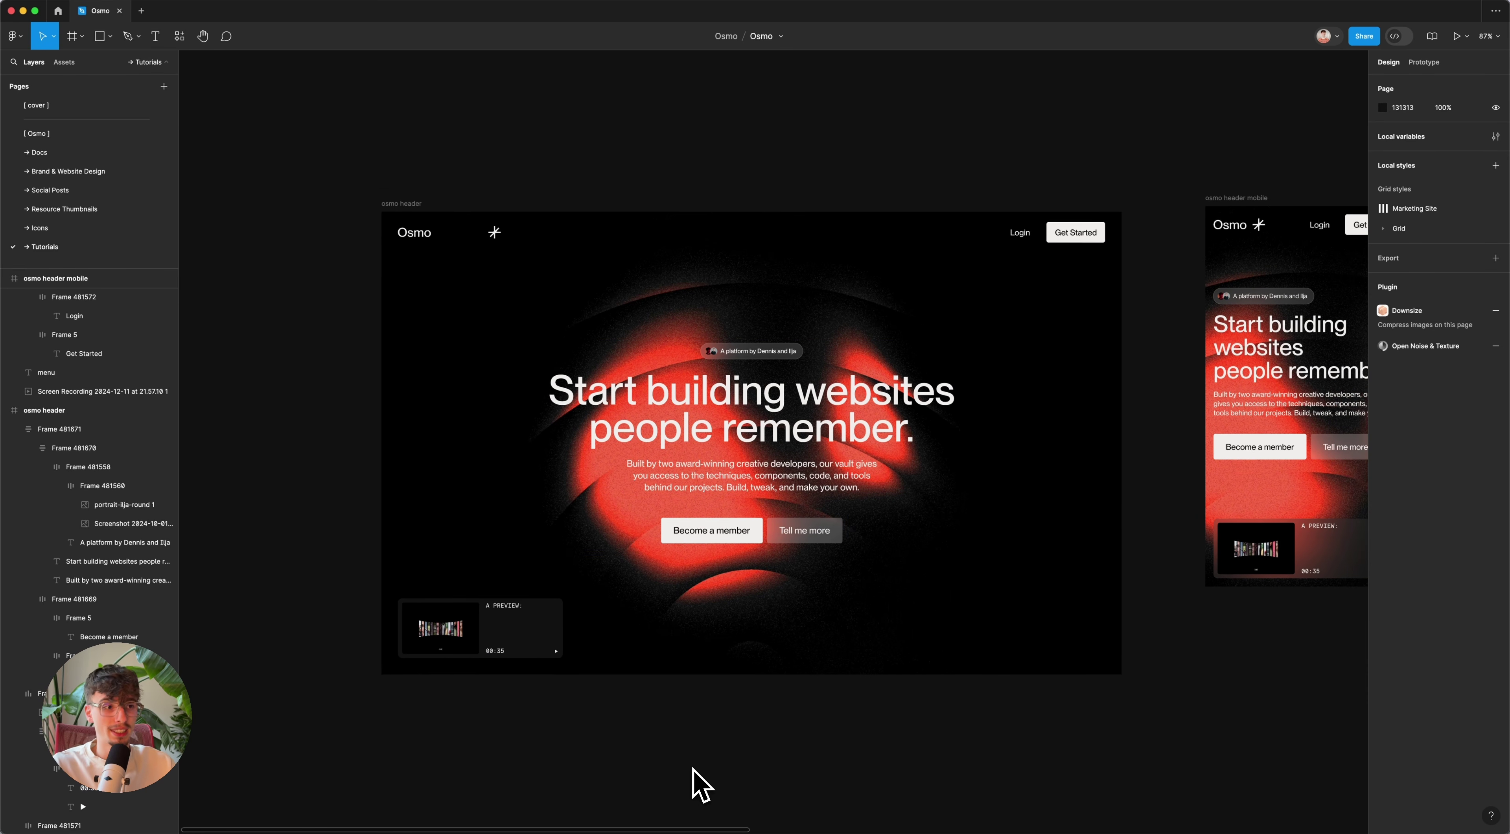
Step: Return to Webflow, close the code editor and widen the desktop canvas to check the hero's scaling
mouse_move(624, 827)
click(695, 808)
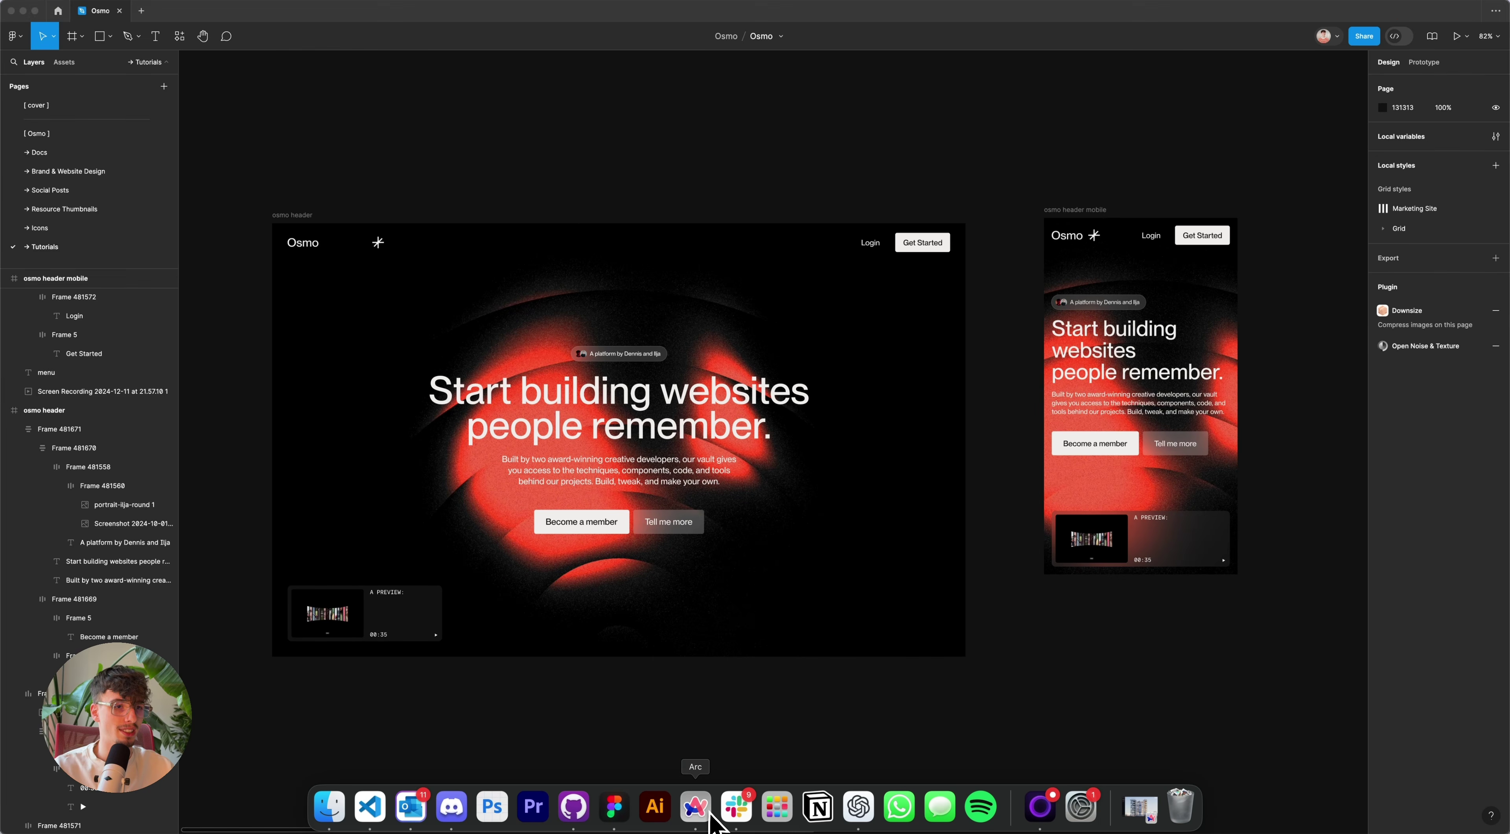
click(955, 579)
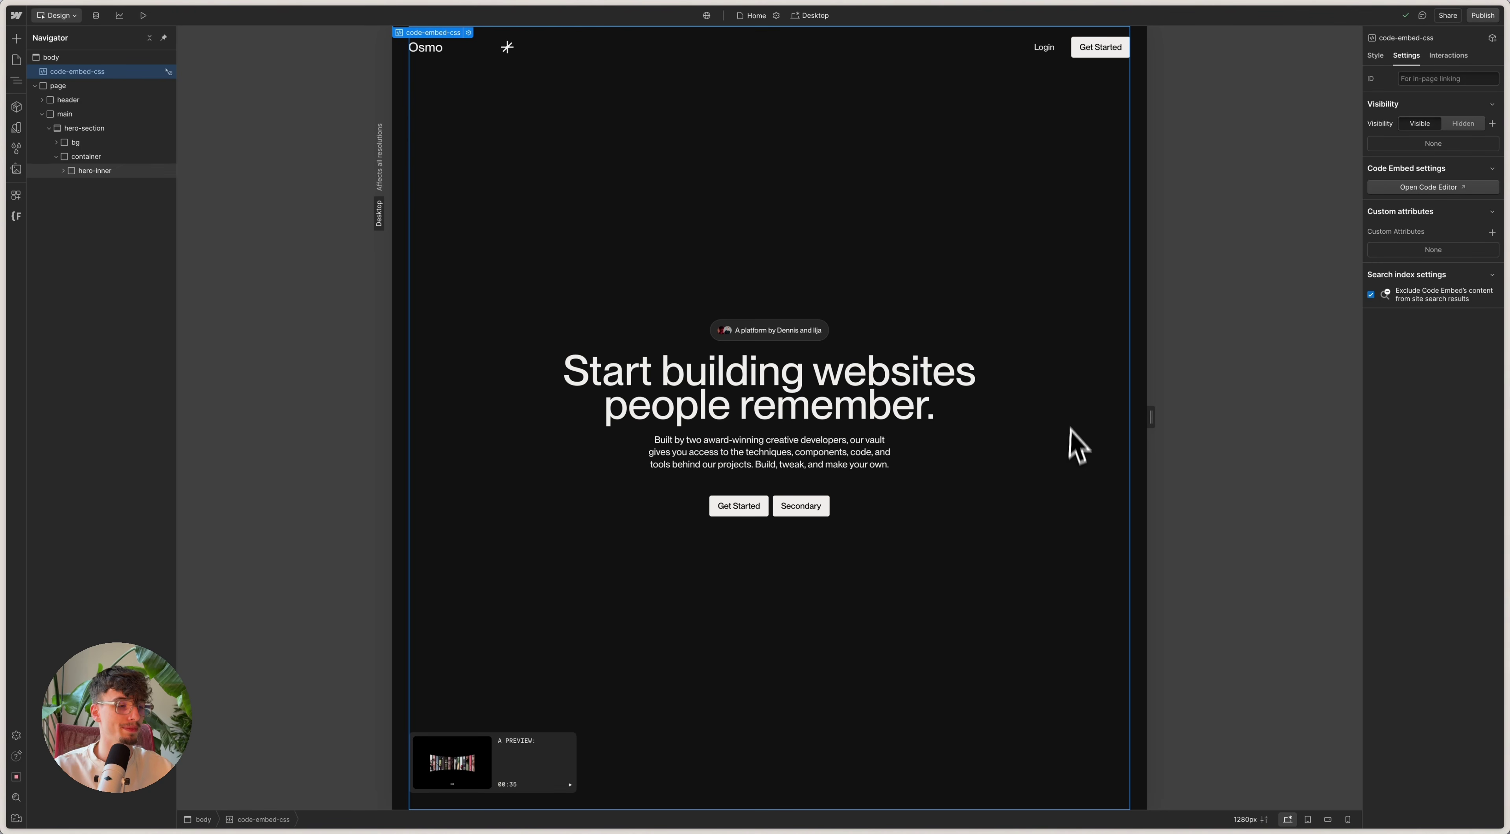
drag(1153, 448, 1254, 415)
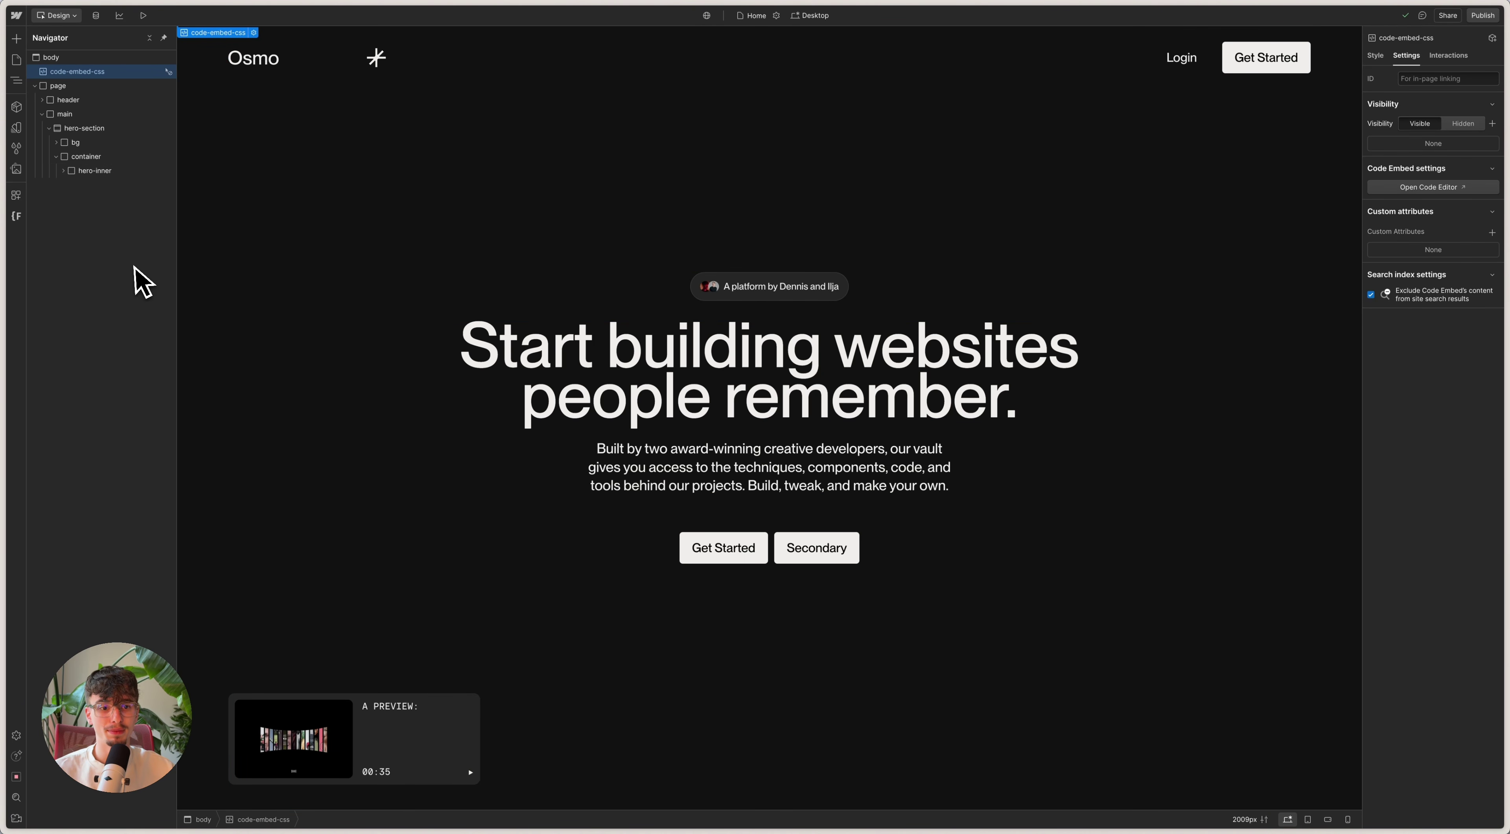
Step: Open the live Sui Overflow site and resize the browser window to check how its hero scales
mouse_move(27, 270)
click(42, 236)
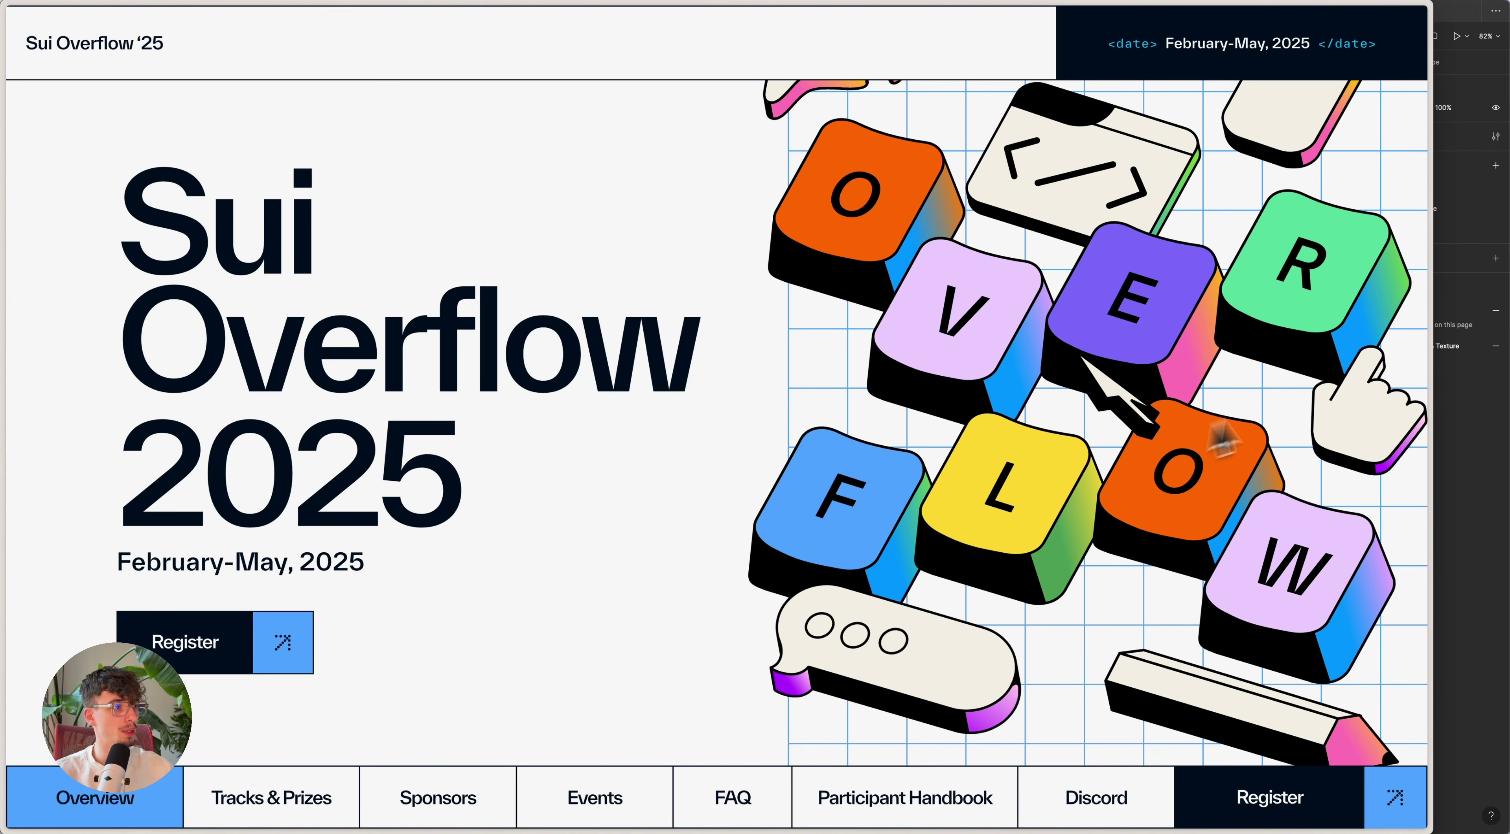
drag(1436, 267, 1505, 393)
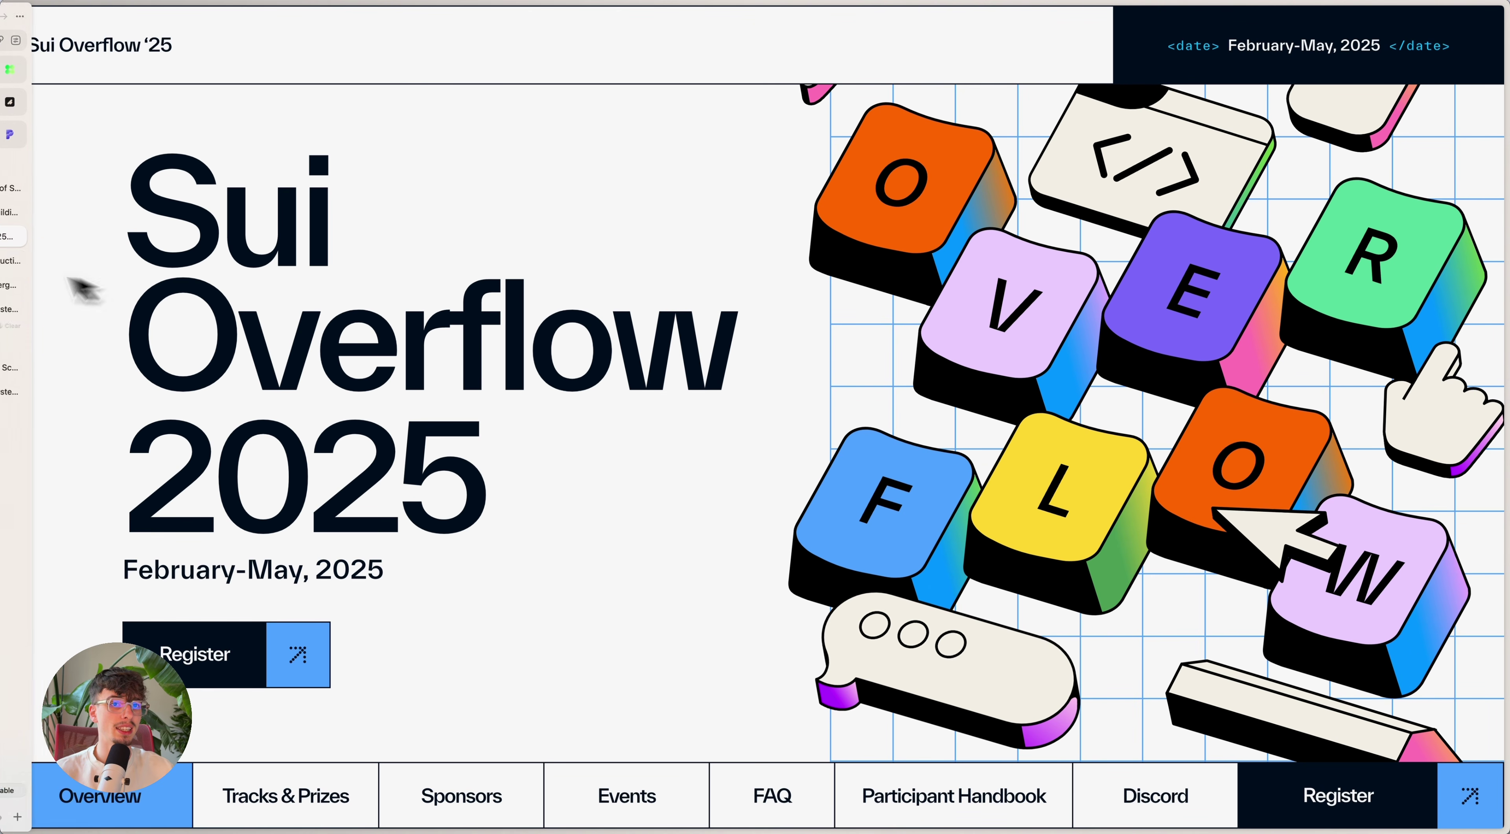
Step: Switch to the Sui Overflow Webflow project and inspect the size settings of the hero's first hero-key element
mouse_move(34, 253)
click(50, 202)
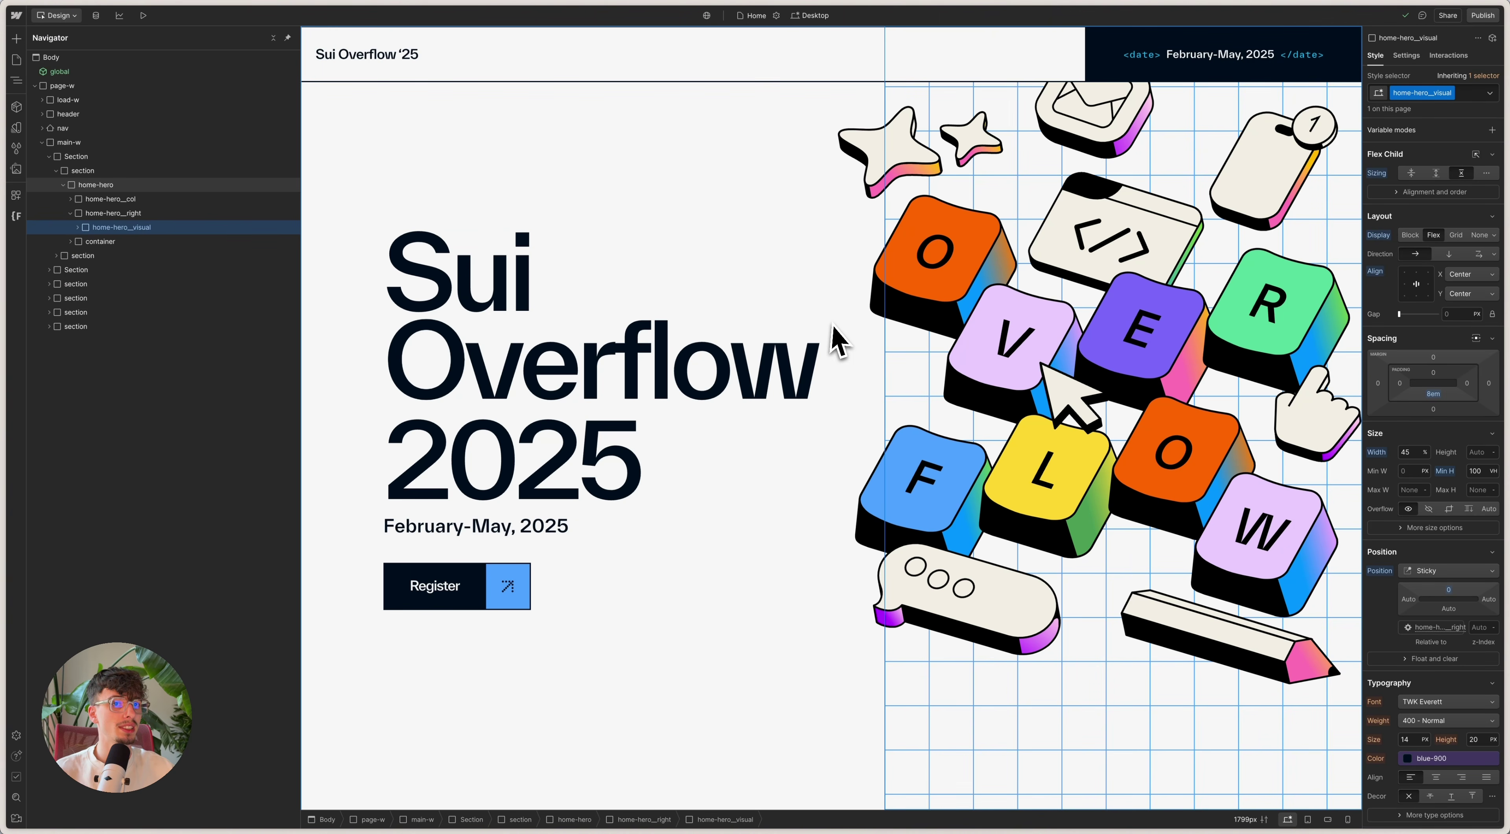
click(952, 240)
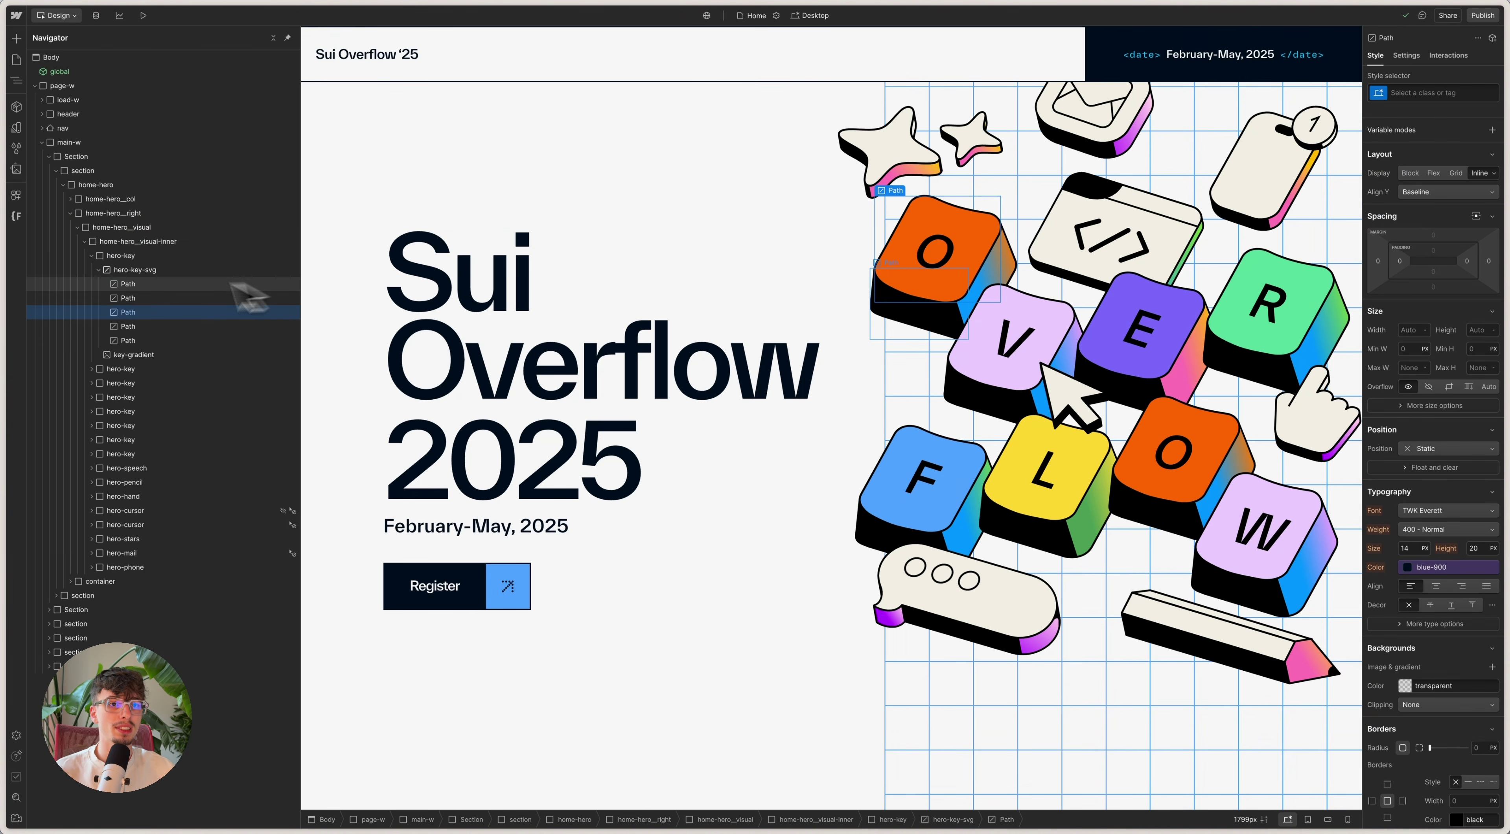
click(92, 256)
click(123, 258)
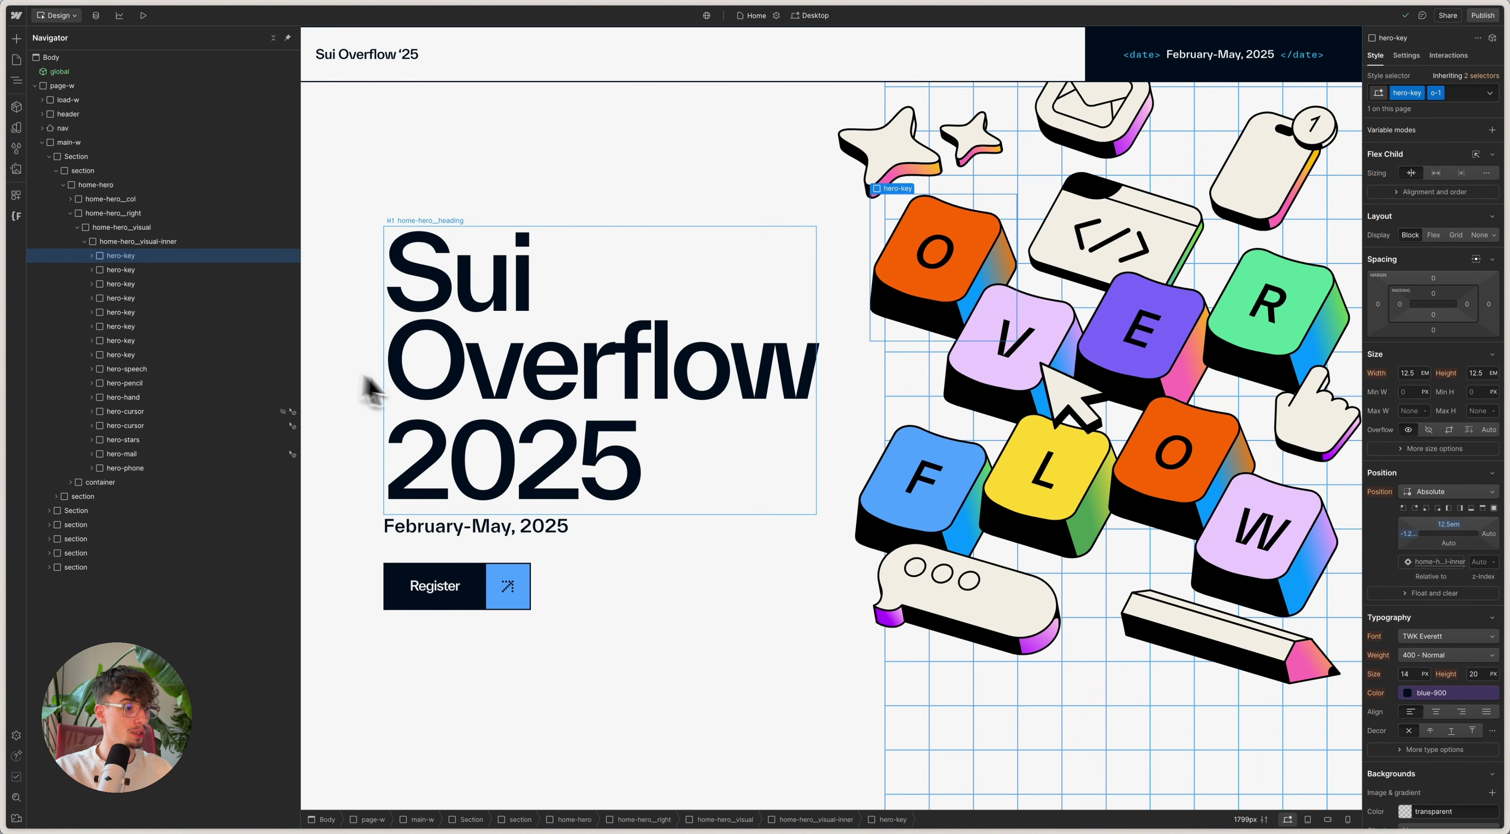
Step: Check the hero's key illustration at the mobile landscape and mobile portrait breakpoints, widening the portrait canvas to about 422 px
click(1328, 819)
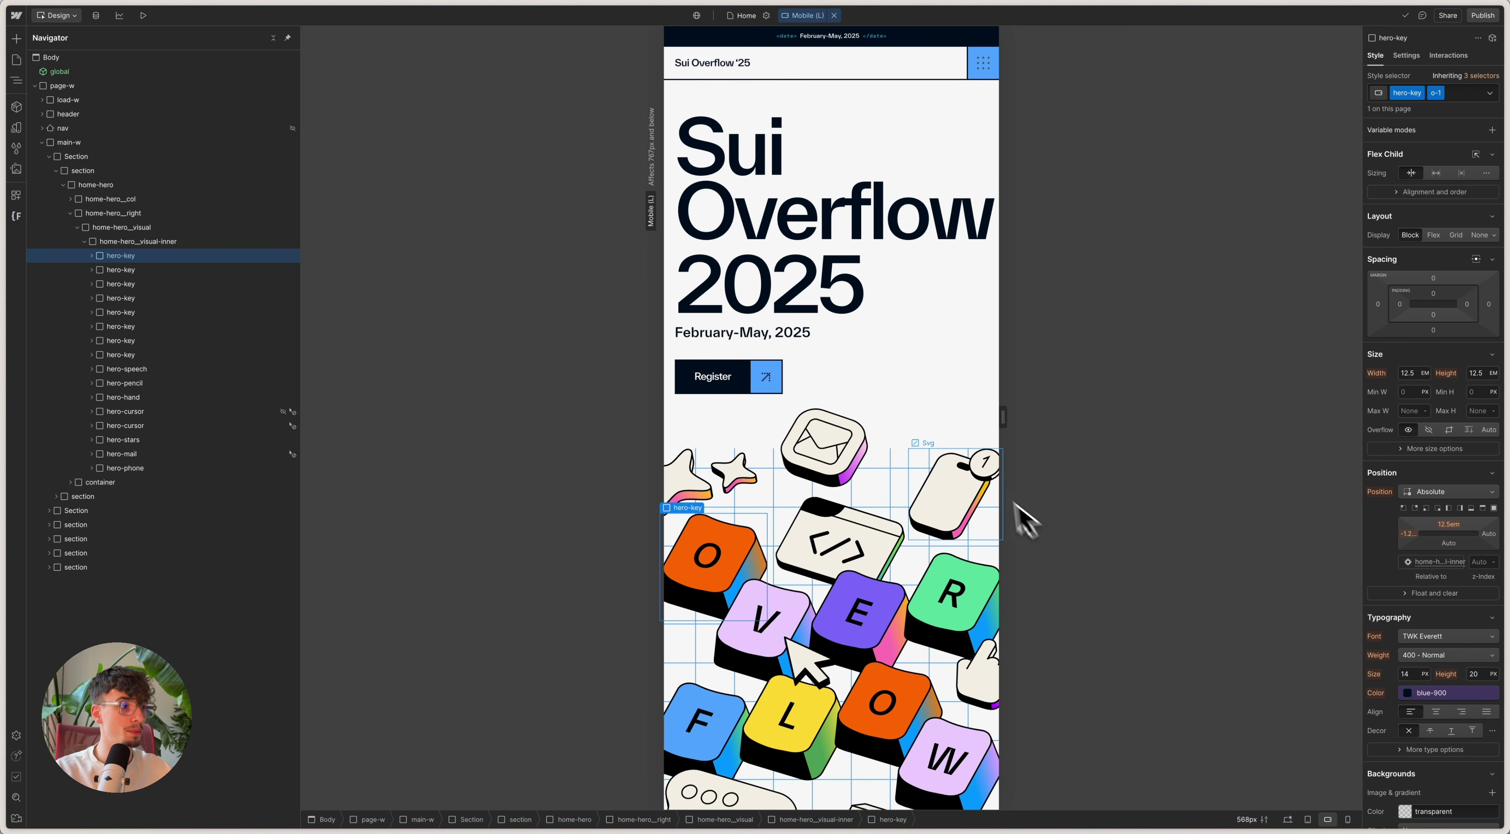
scroll(967, 449, down, 3)
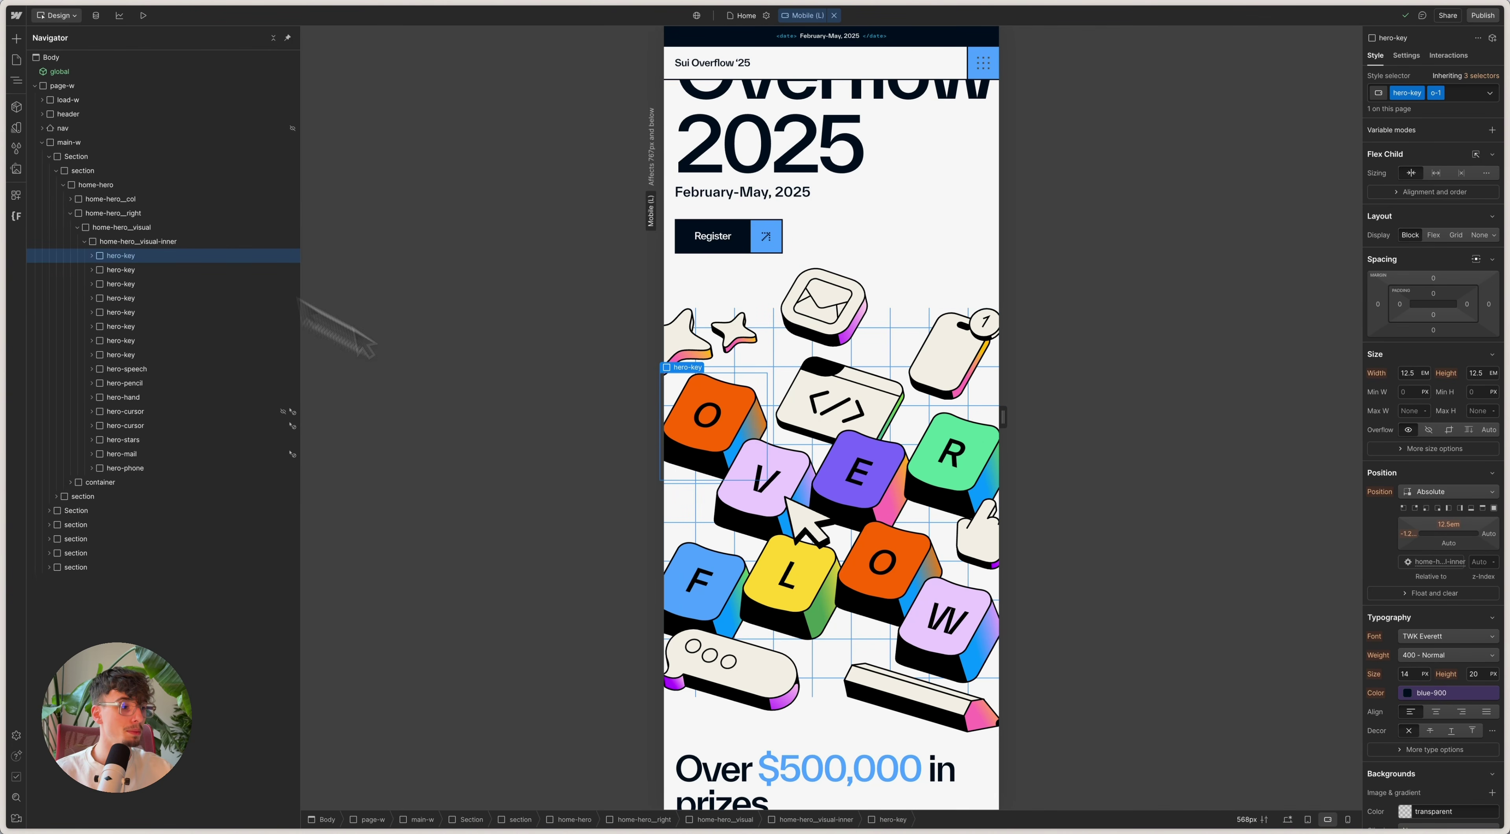
click(1348, 819)
drag(921, 423, 960, 422)
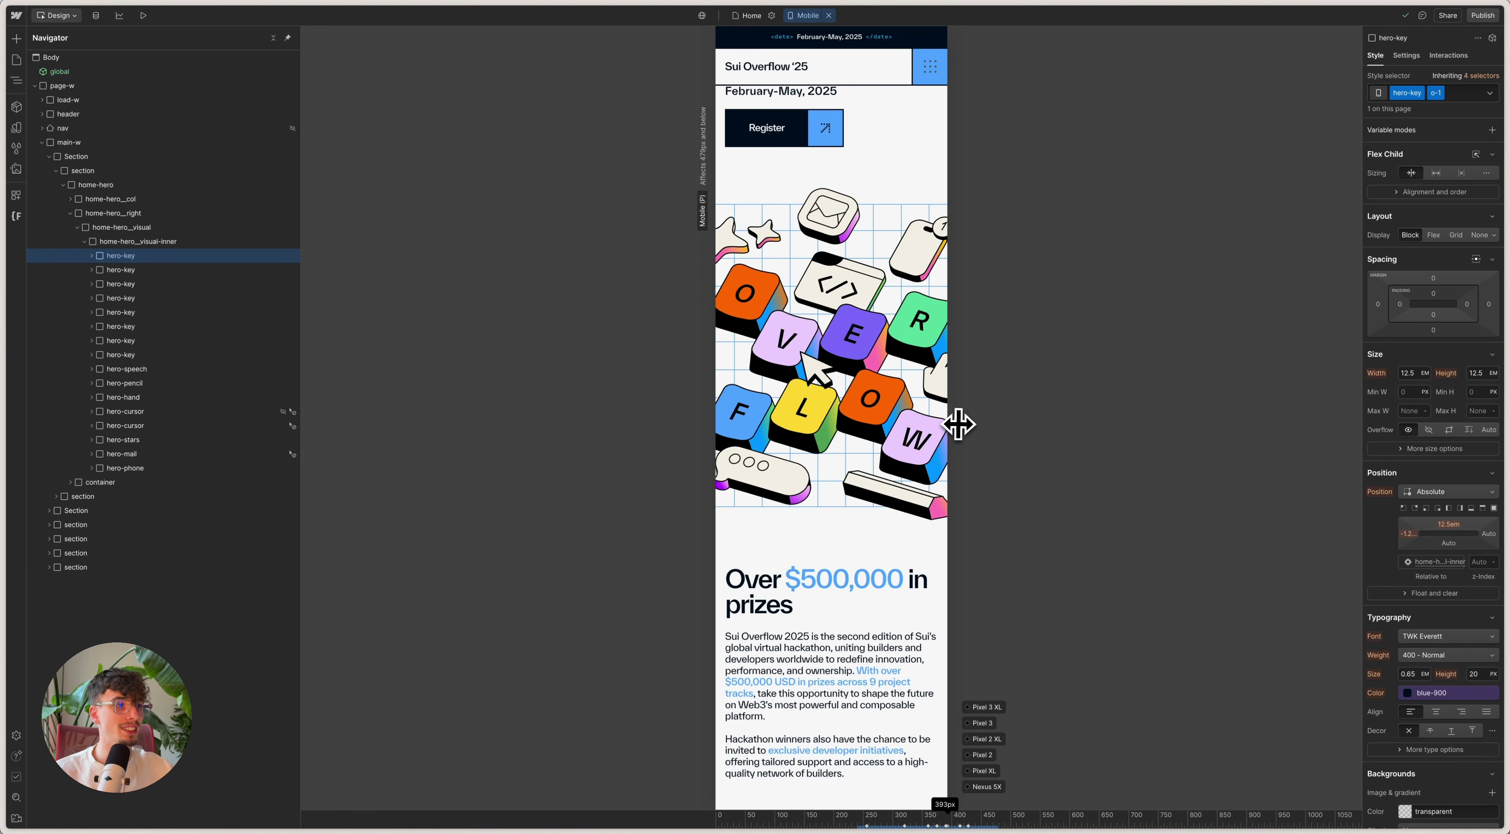
Step: Remove the custom font size from home-hero__visual at the mobile portrait breakpoint
click(149, 245)
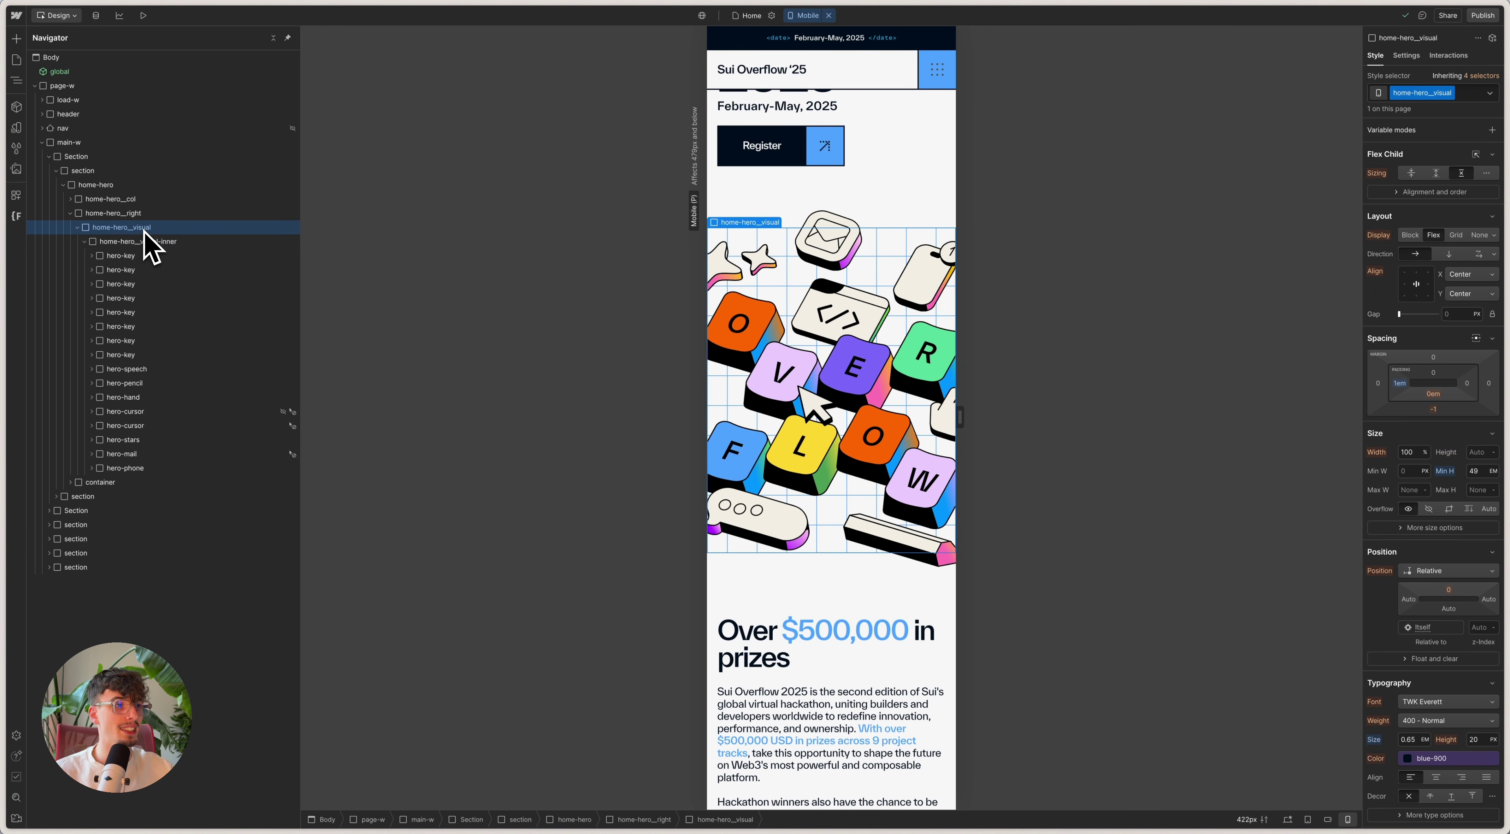
click(147, 228)
scroll(1402, 755, down, 2)
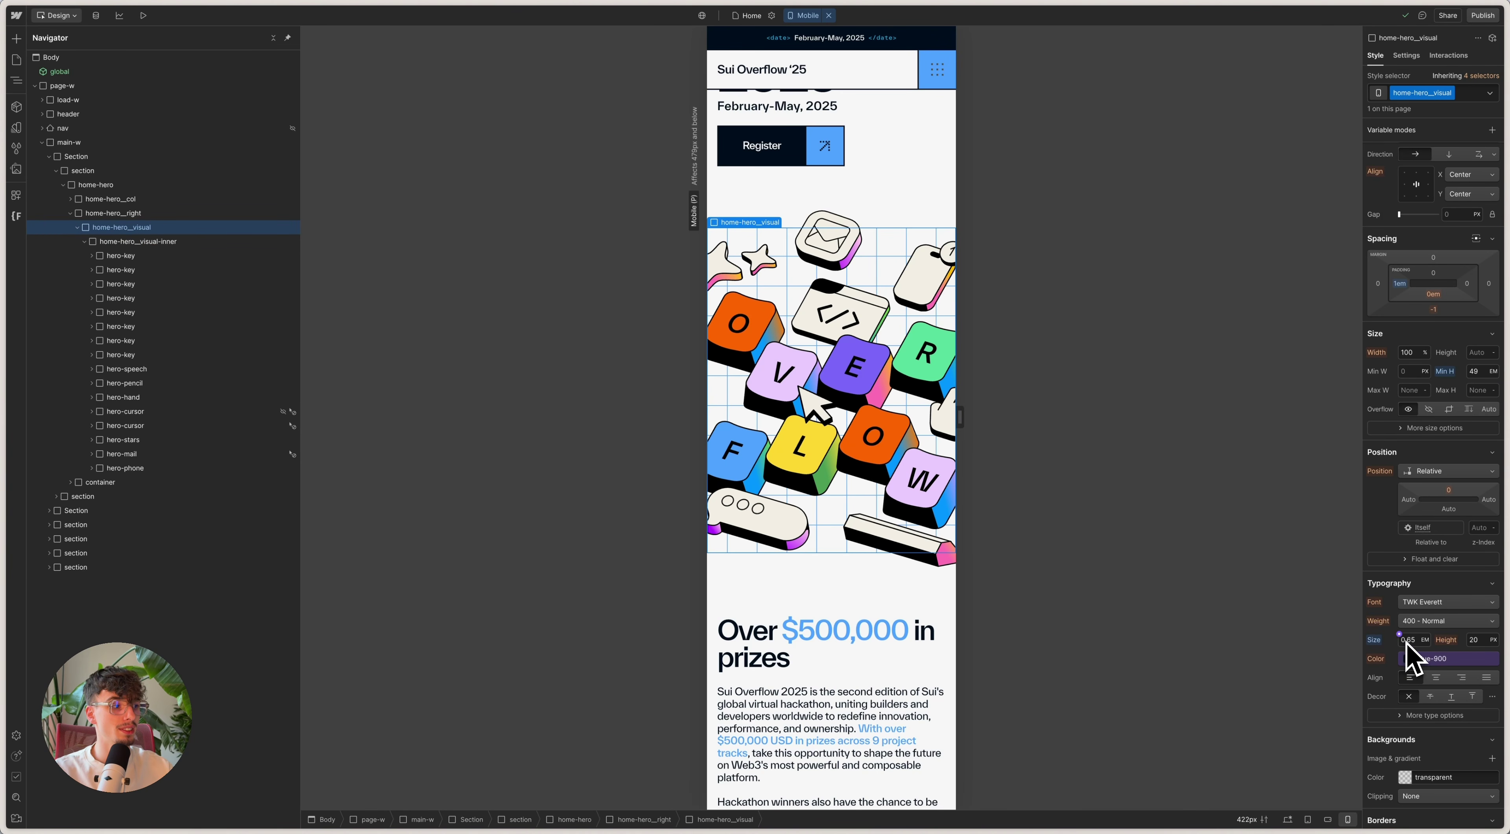
alt+click(1375, 641)
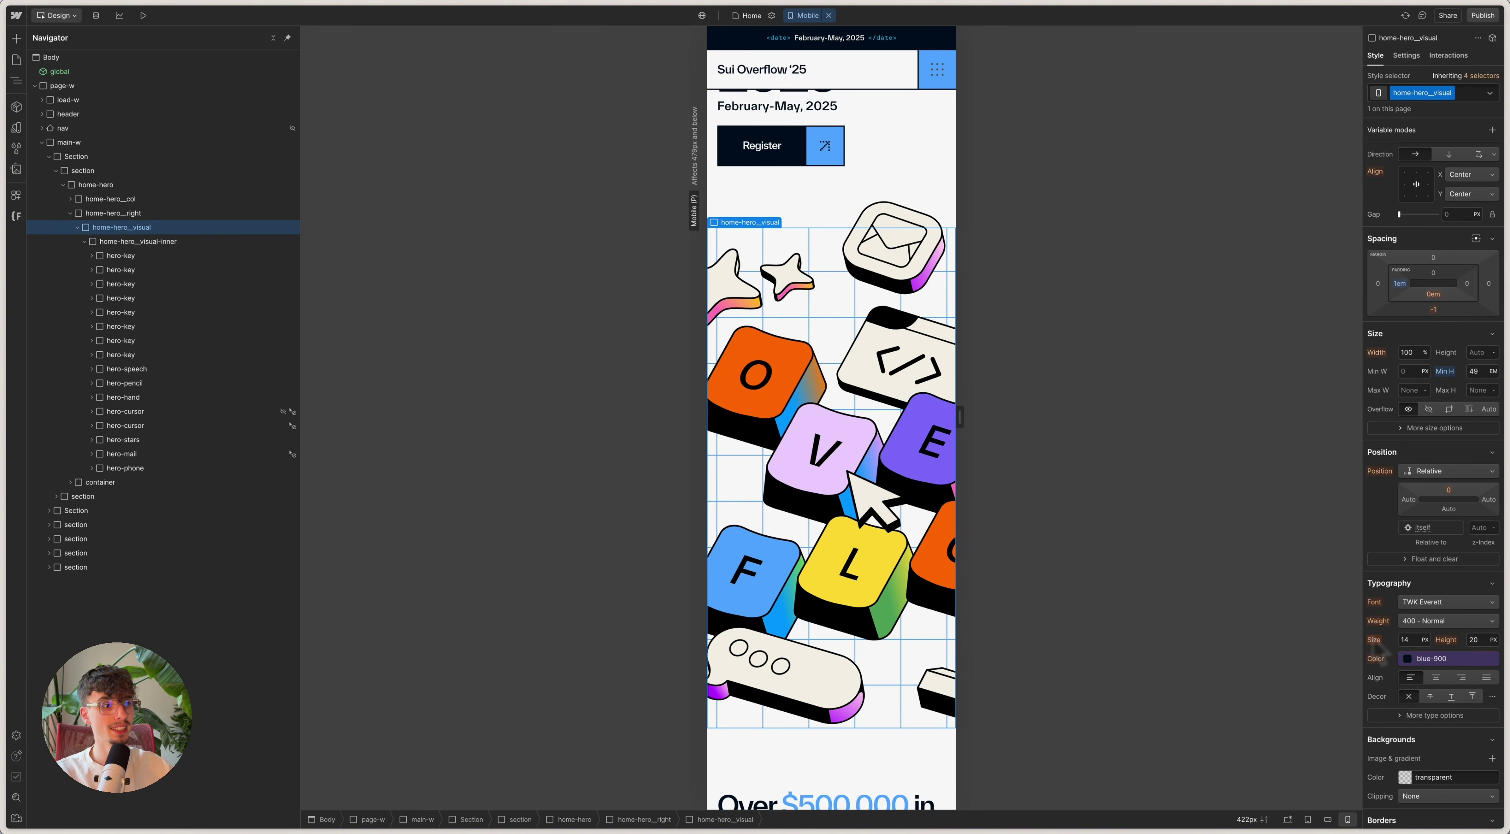
Step: Set the font size of home-hero__visual to 0.65em at the mobile portrait breakpoint and review the scaled hero
click(1407, 640)
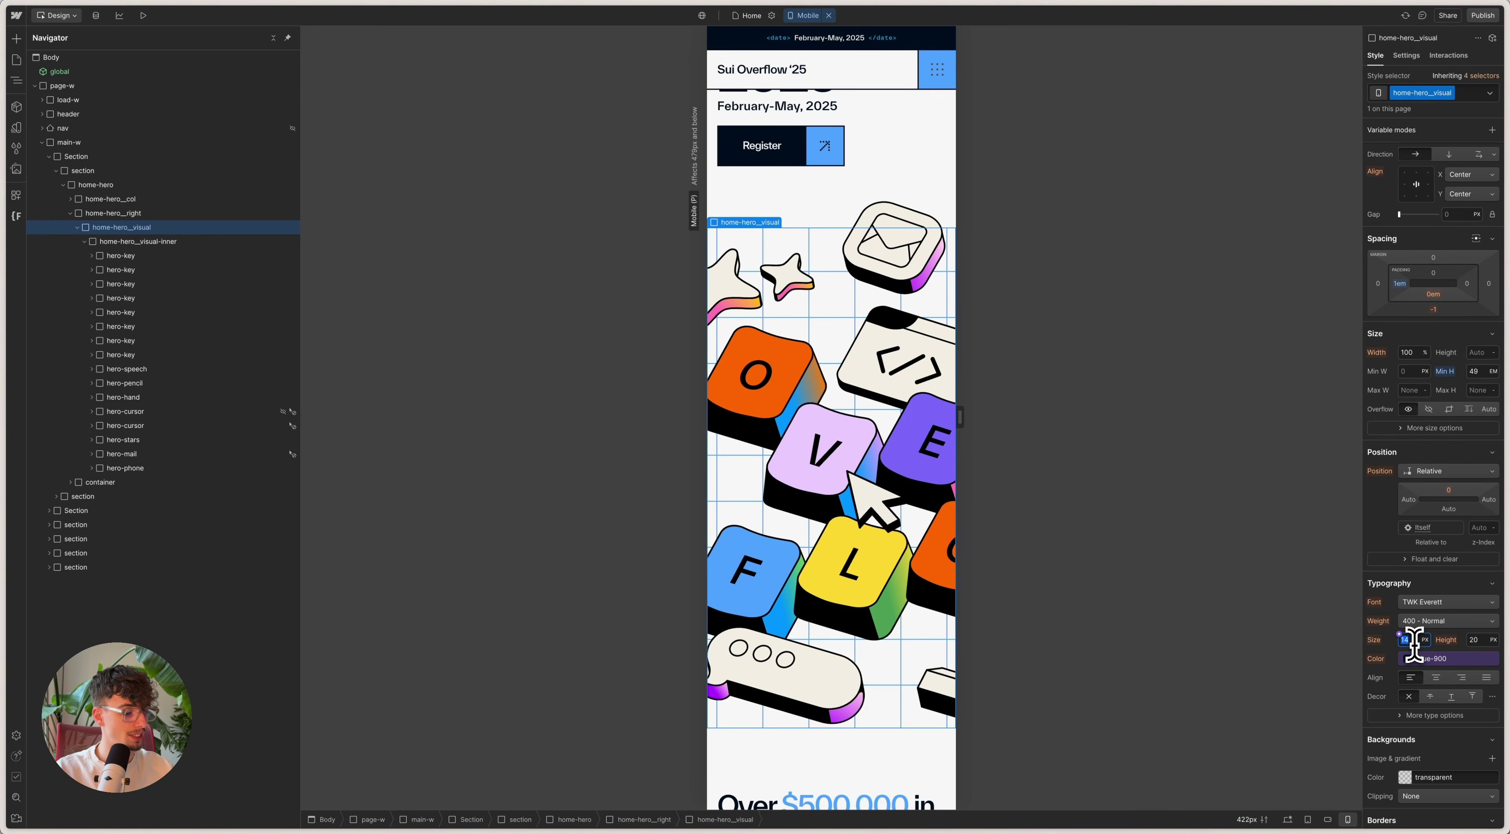
text(0.65em)
key(Return)
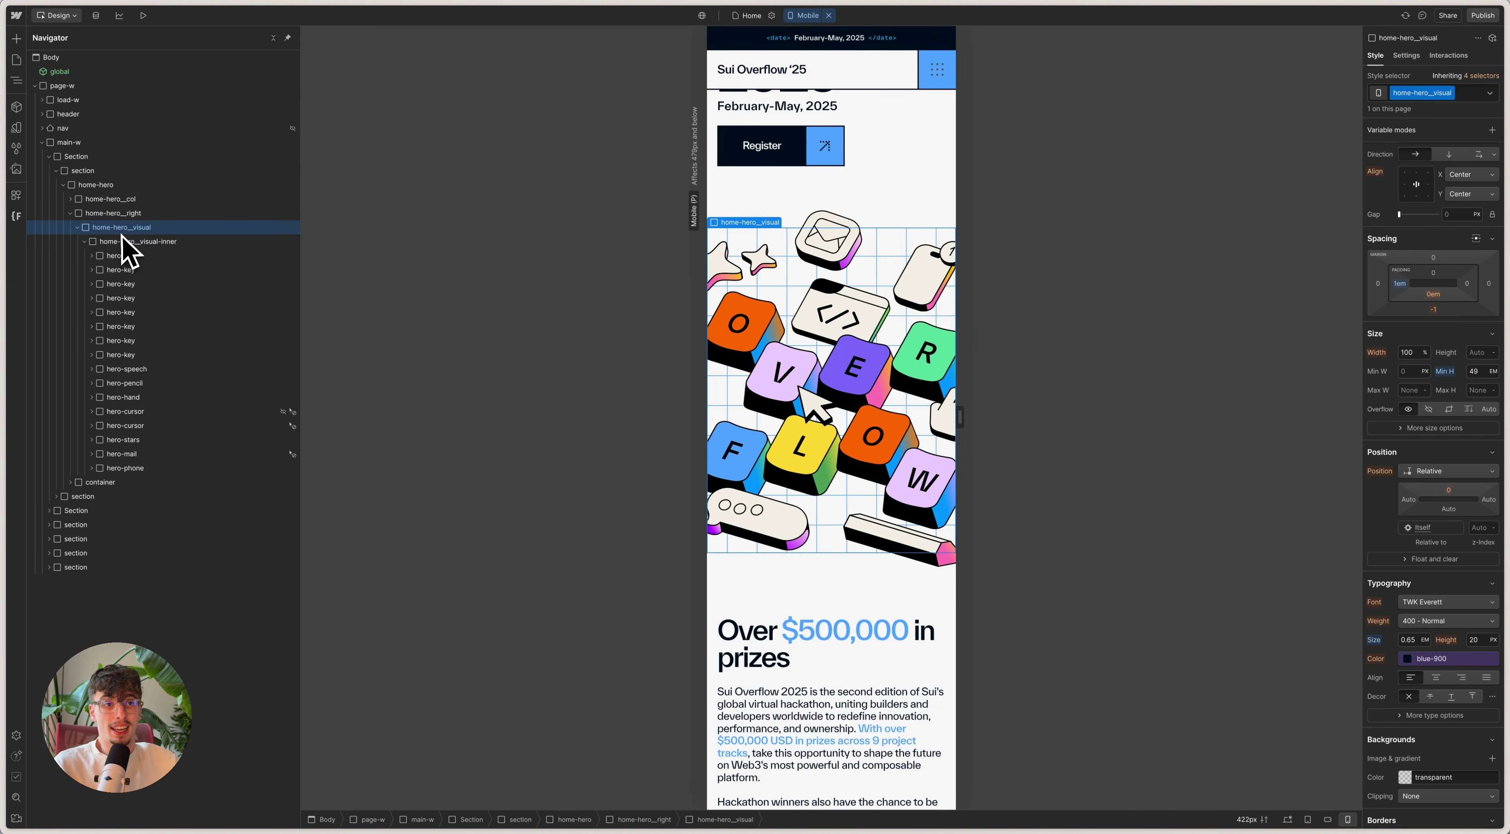
scroll(1457, 438, down, 7)
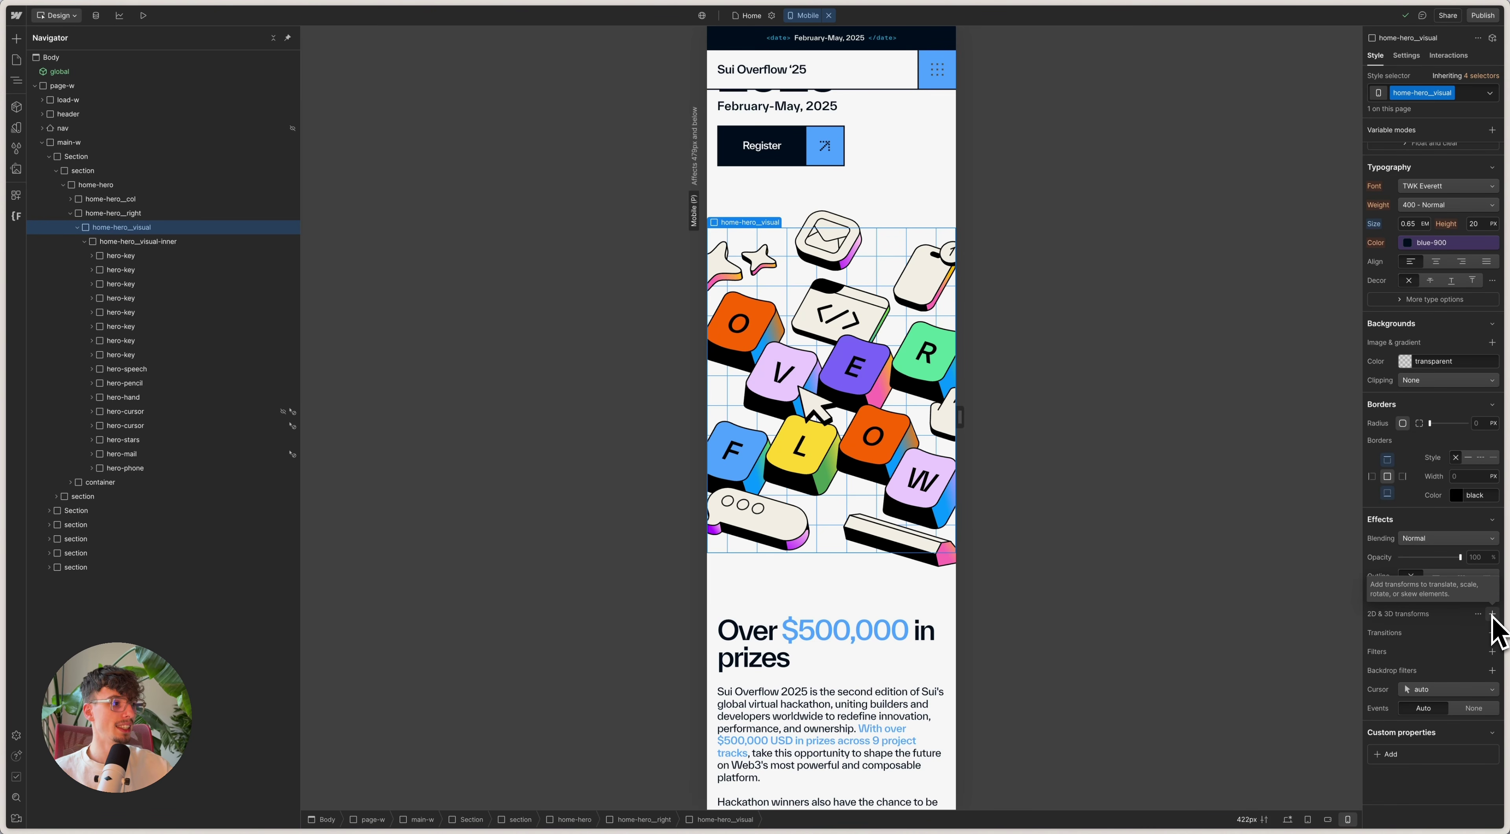
scroll(1478, 580, up, 5)
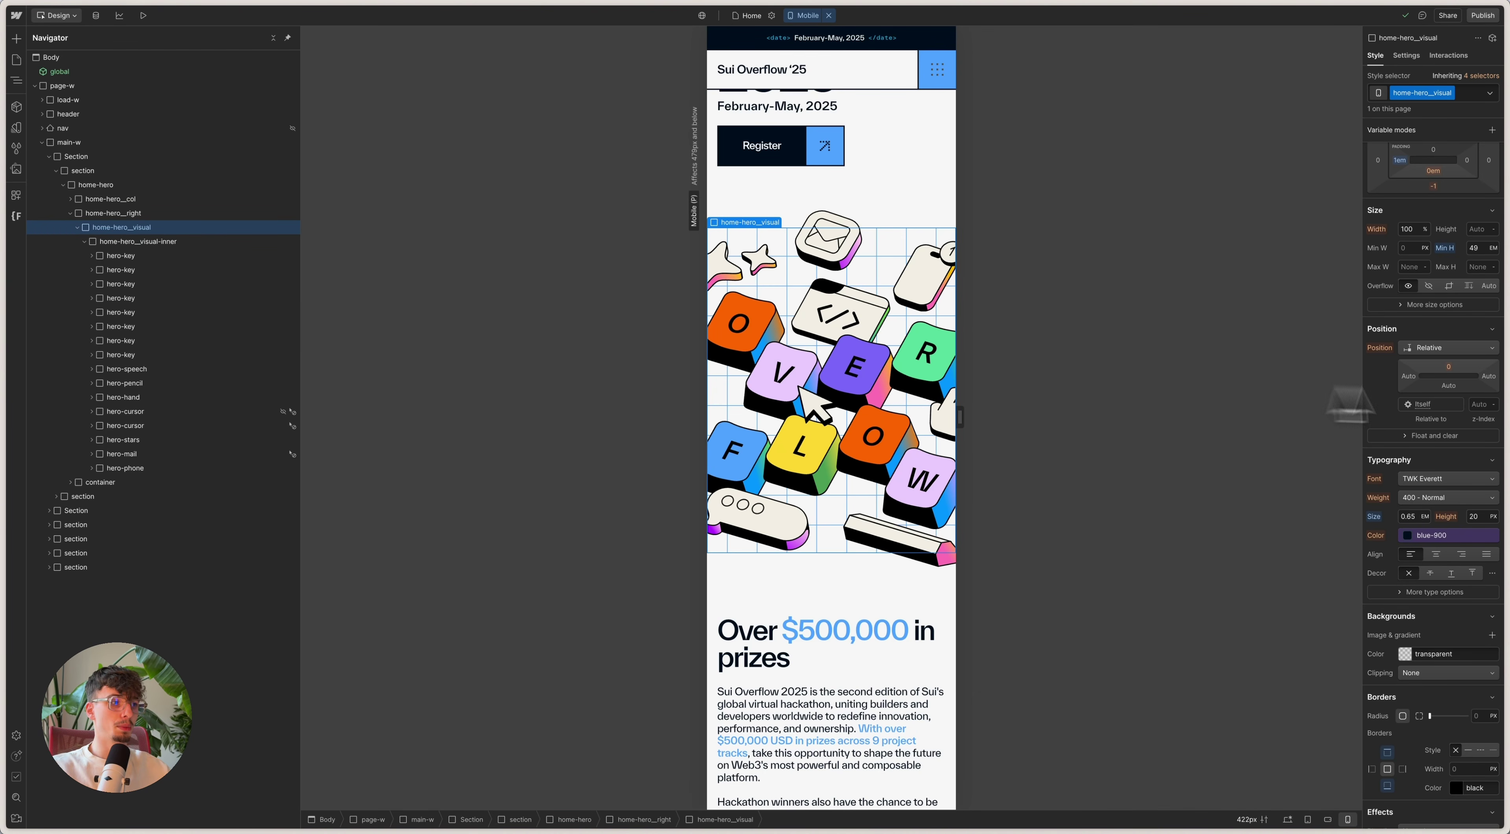
scroll(869, 607, up, 3)
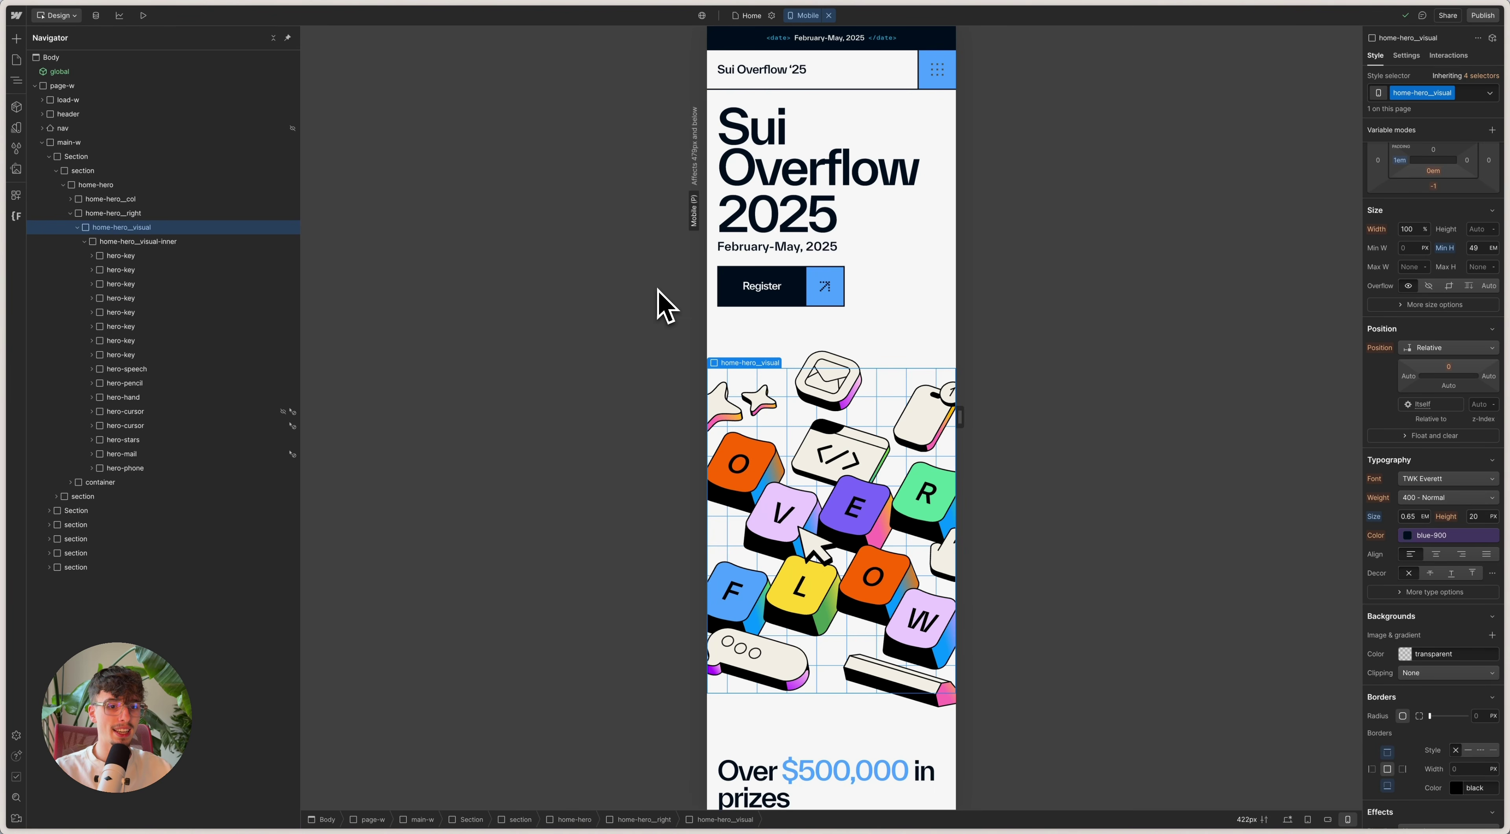
Step: Switch to the Osmo Scaling System Webflow project and select the hero-inner element
mouse_move(11, 209)
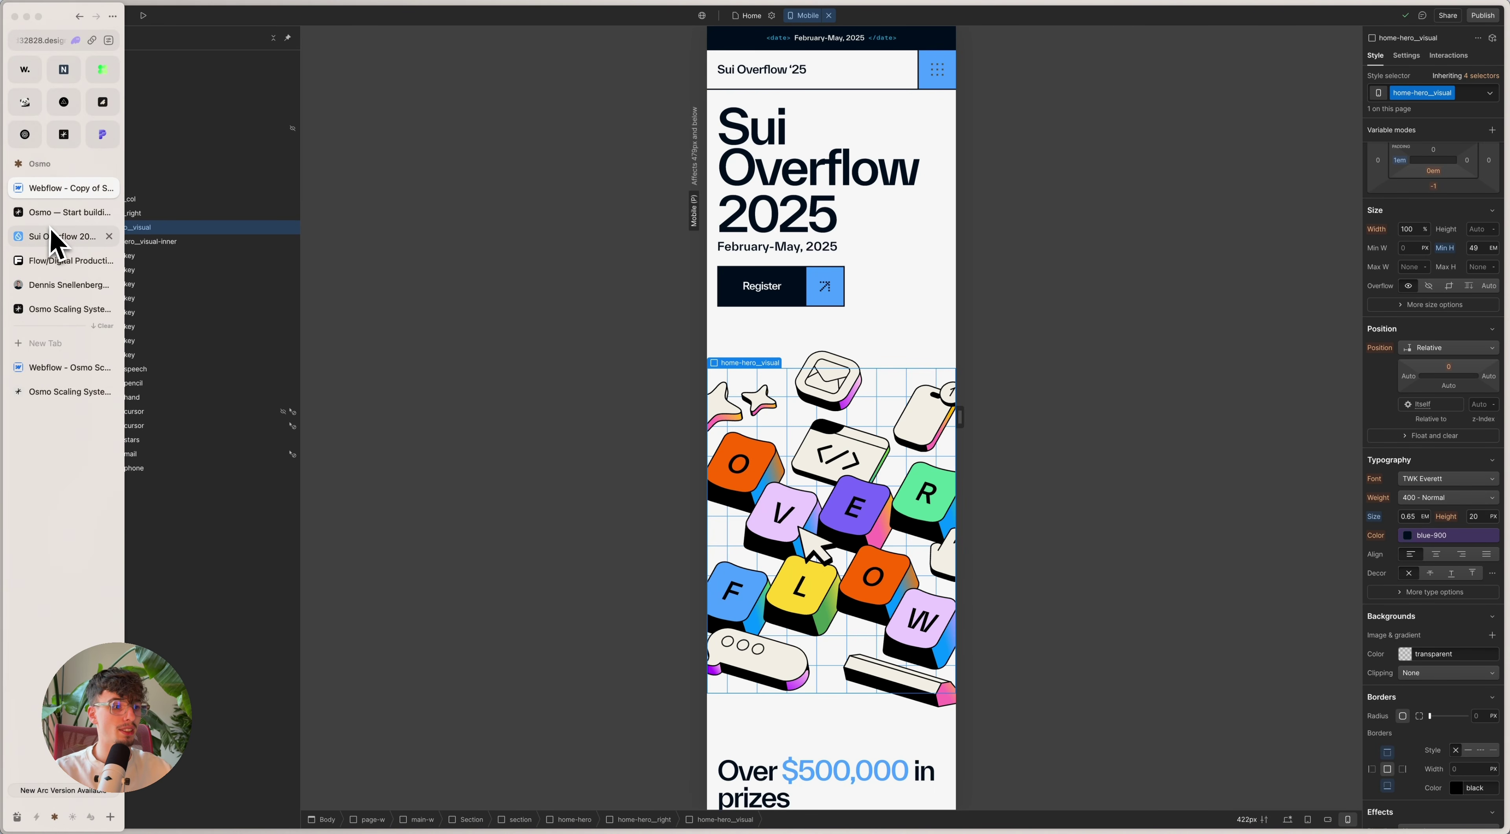
click(73, 371)
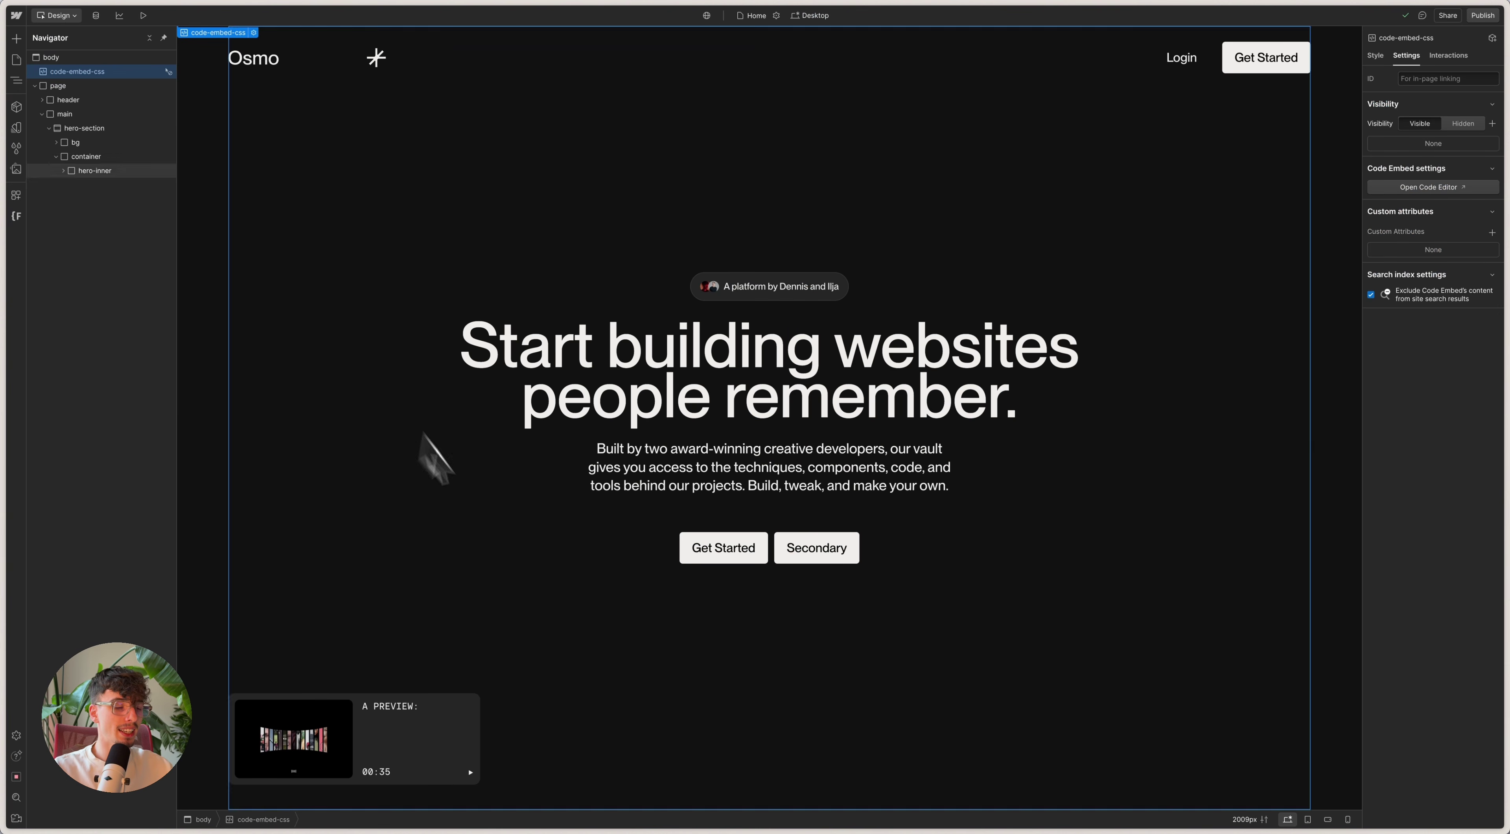
mouse_move(543, 830)
click(597, 641)
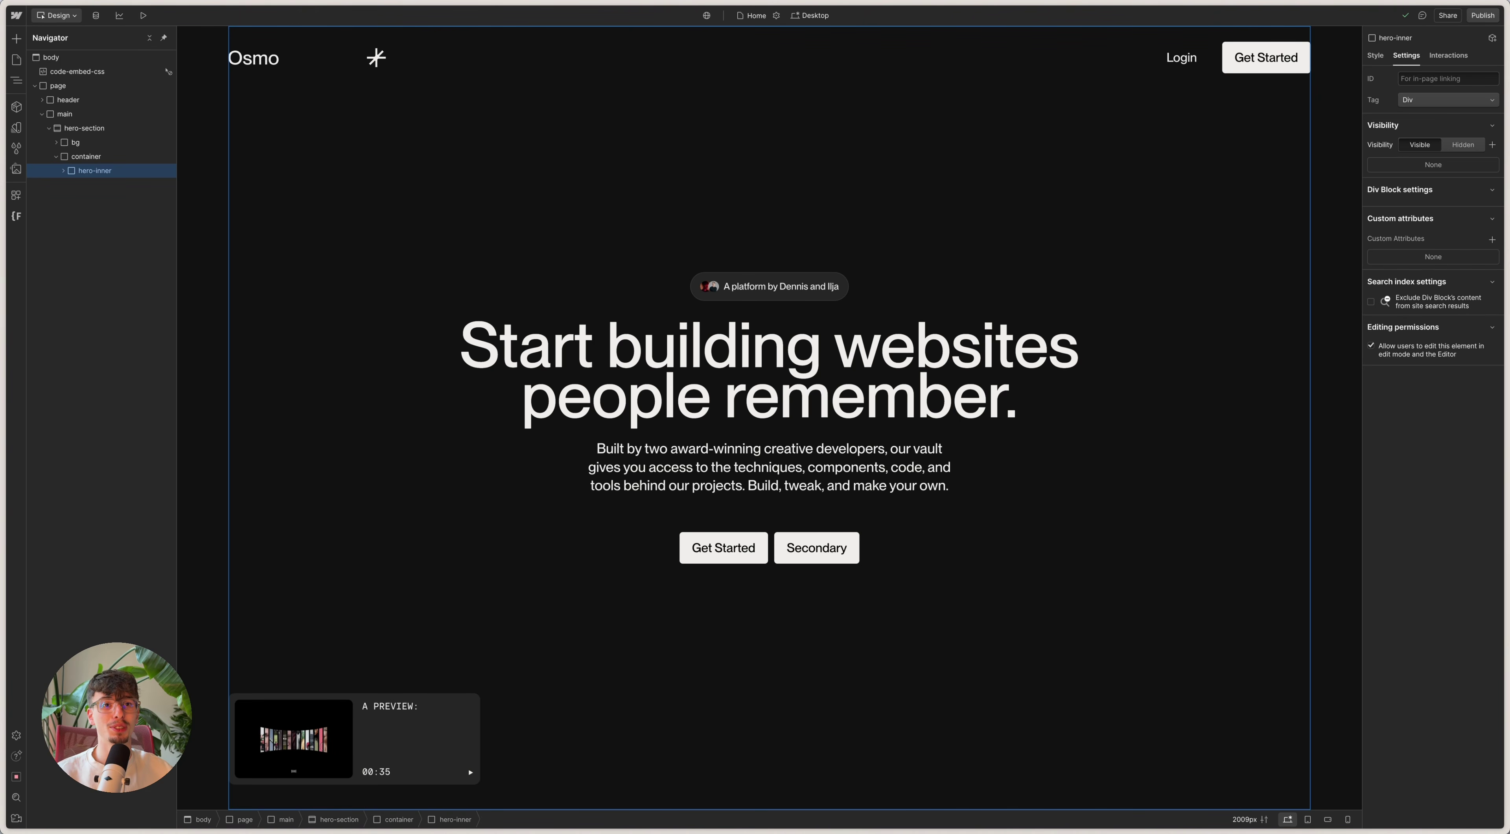
Step: Switch to the Osmo resource site and browse the resources in The Vault
mouse_move(6, 235)
click(88, 130)
scroll(276, 169, up, 10)
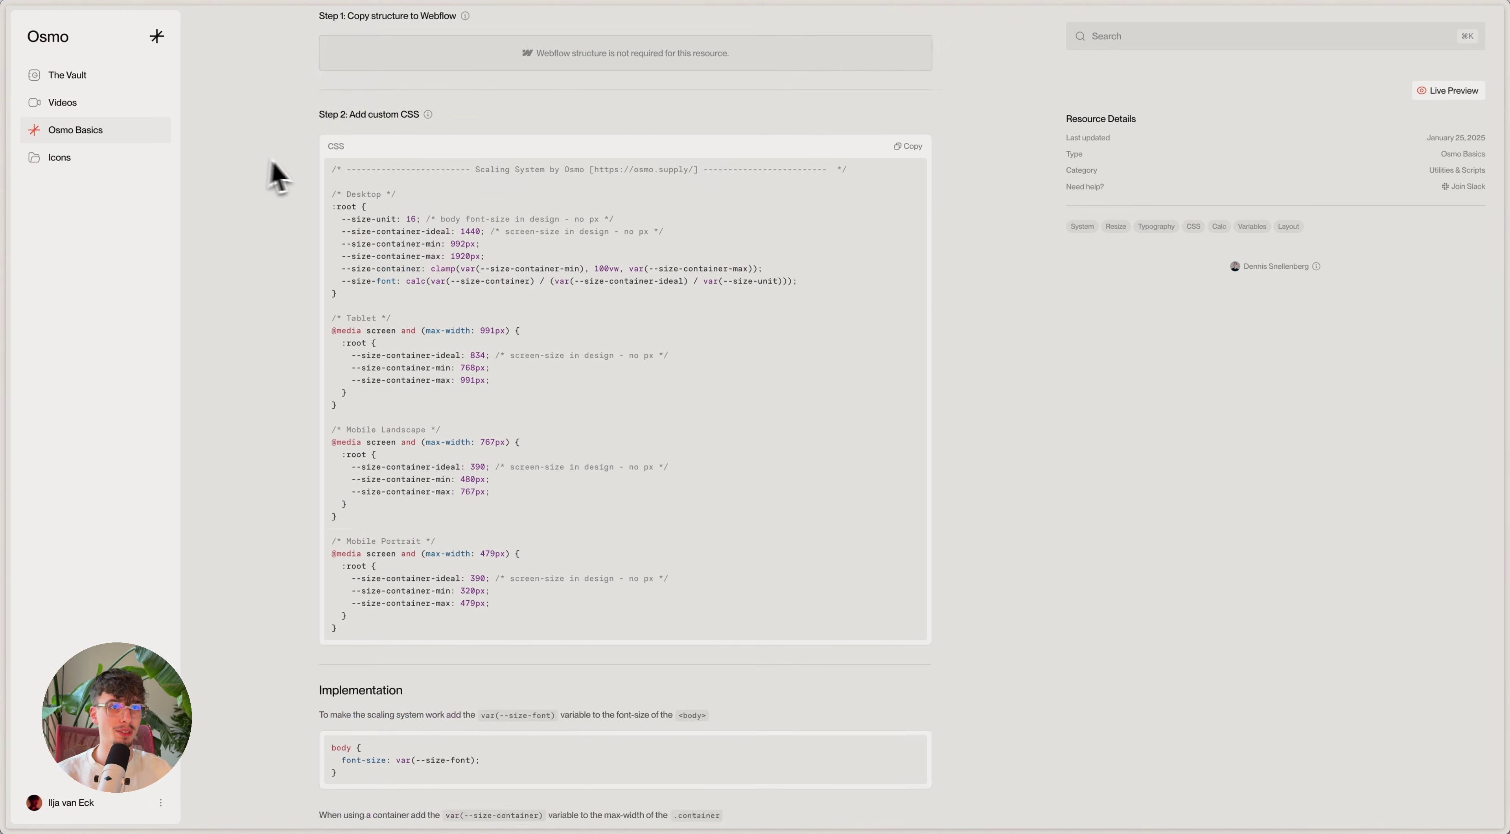
click(68, 75)
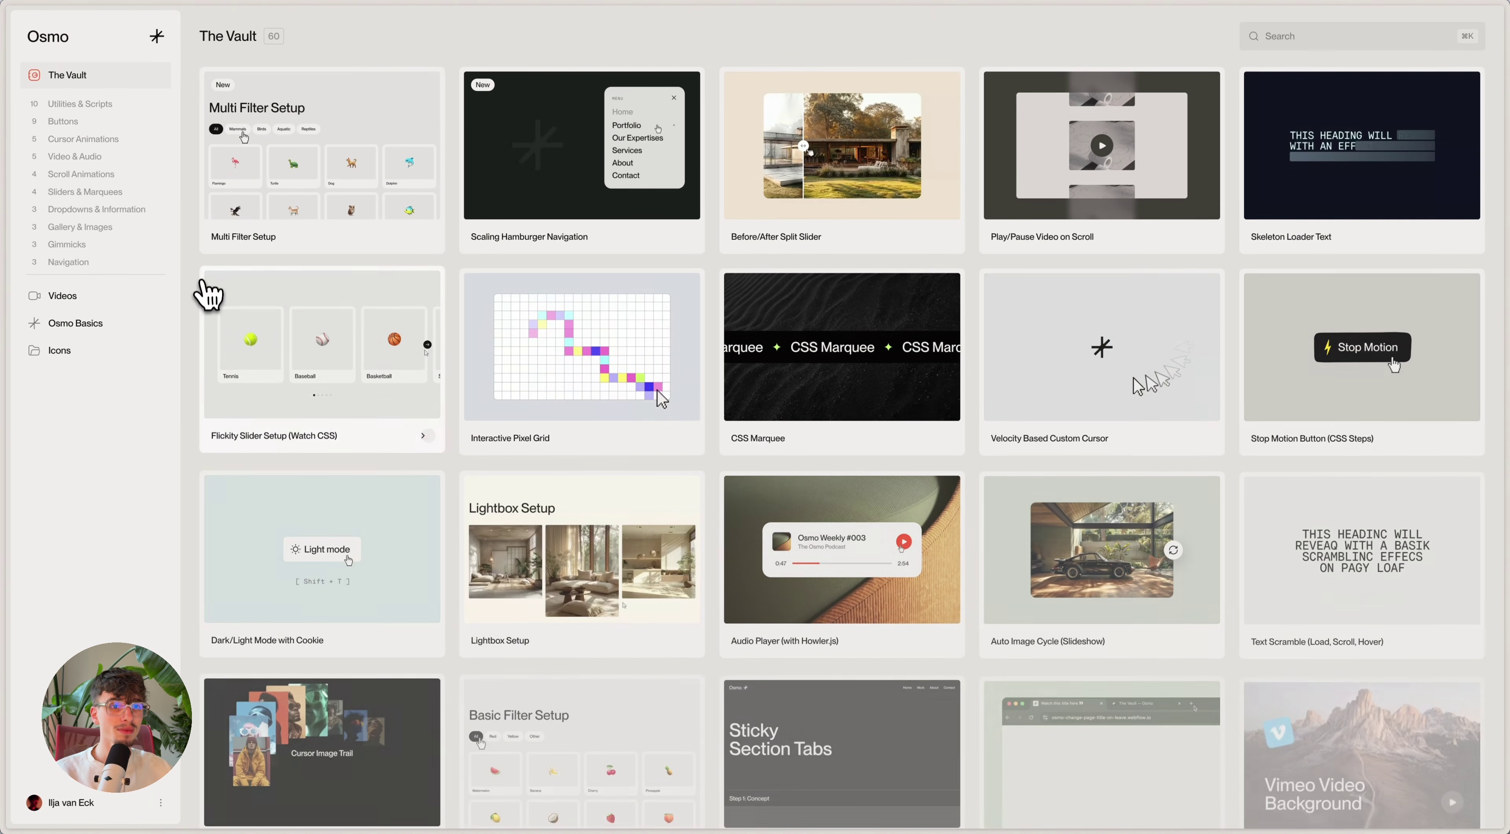
scroll(206, 298, down, 4)
scroll(206, 302, down, 7)
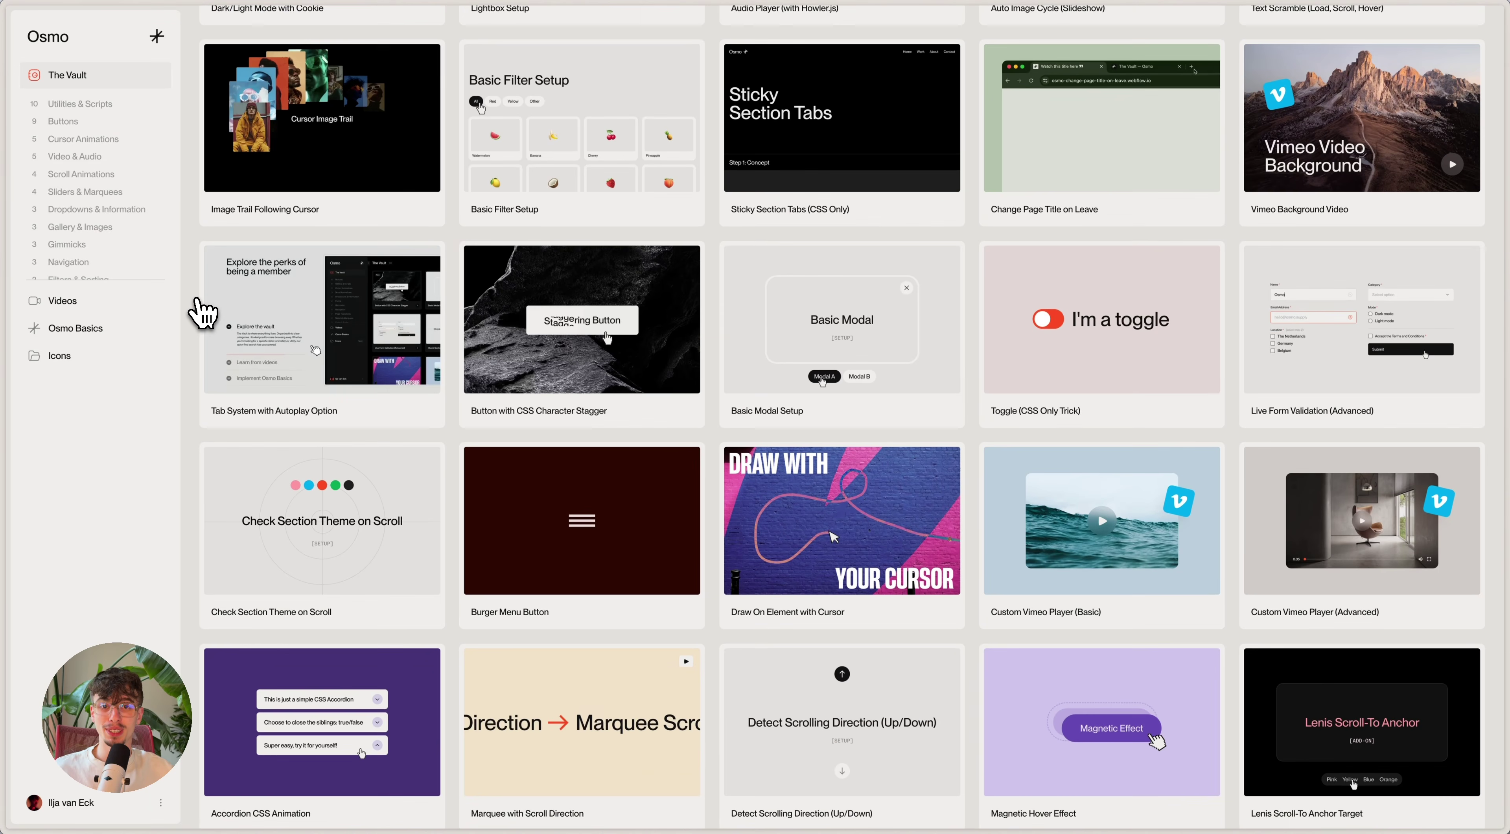
scroll(197, 306, down, 1)
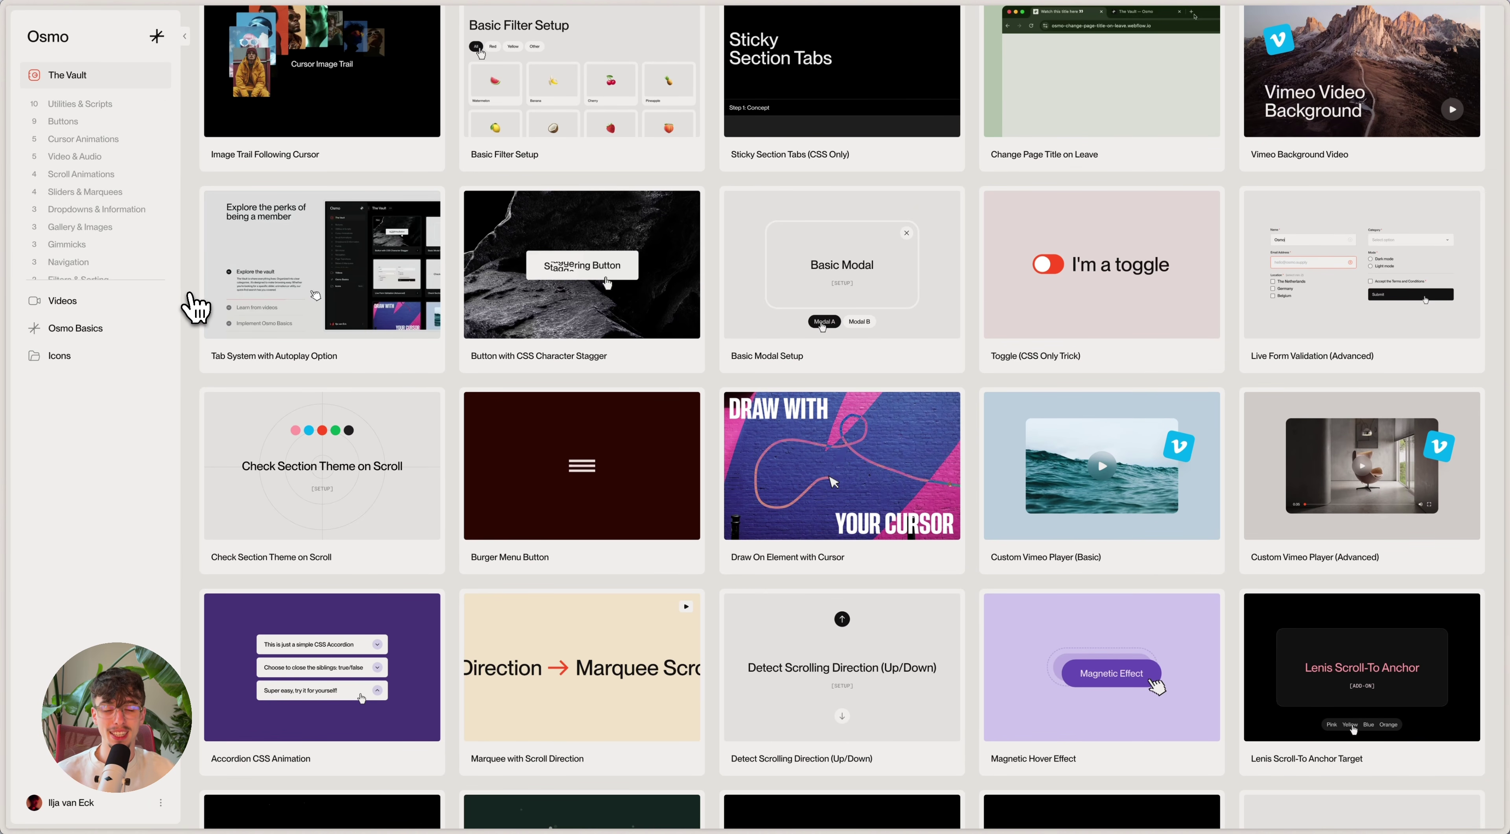
scroll(190, 306, up, 10)
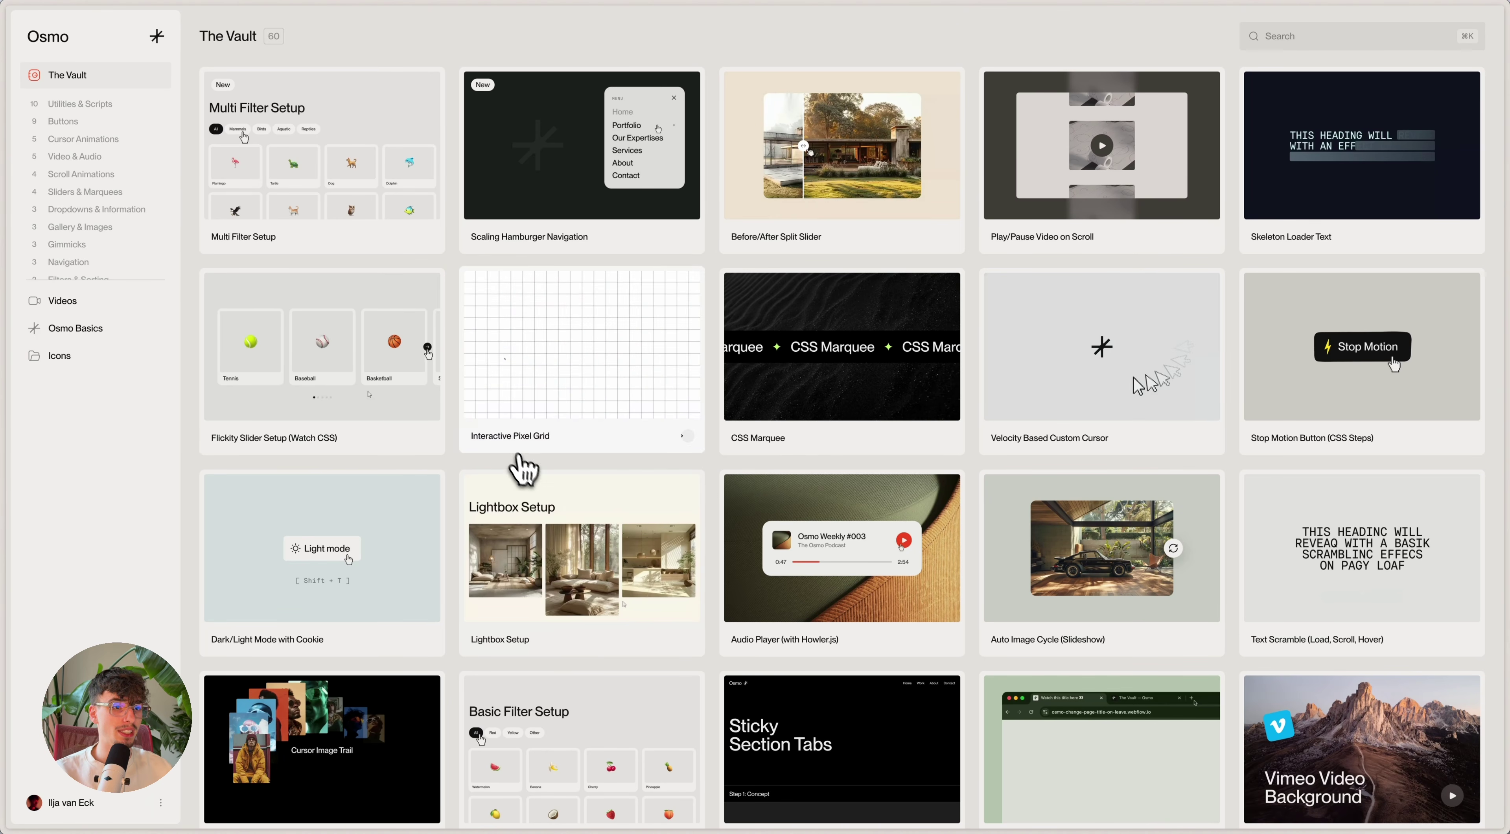
scroll(462, 483, down, 15)
scroll(460, 486, down, 10)
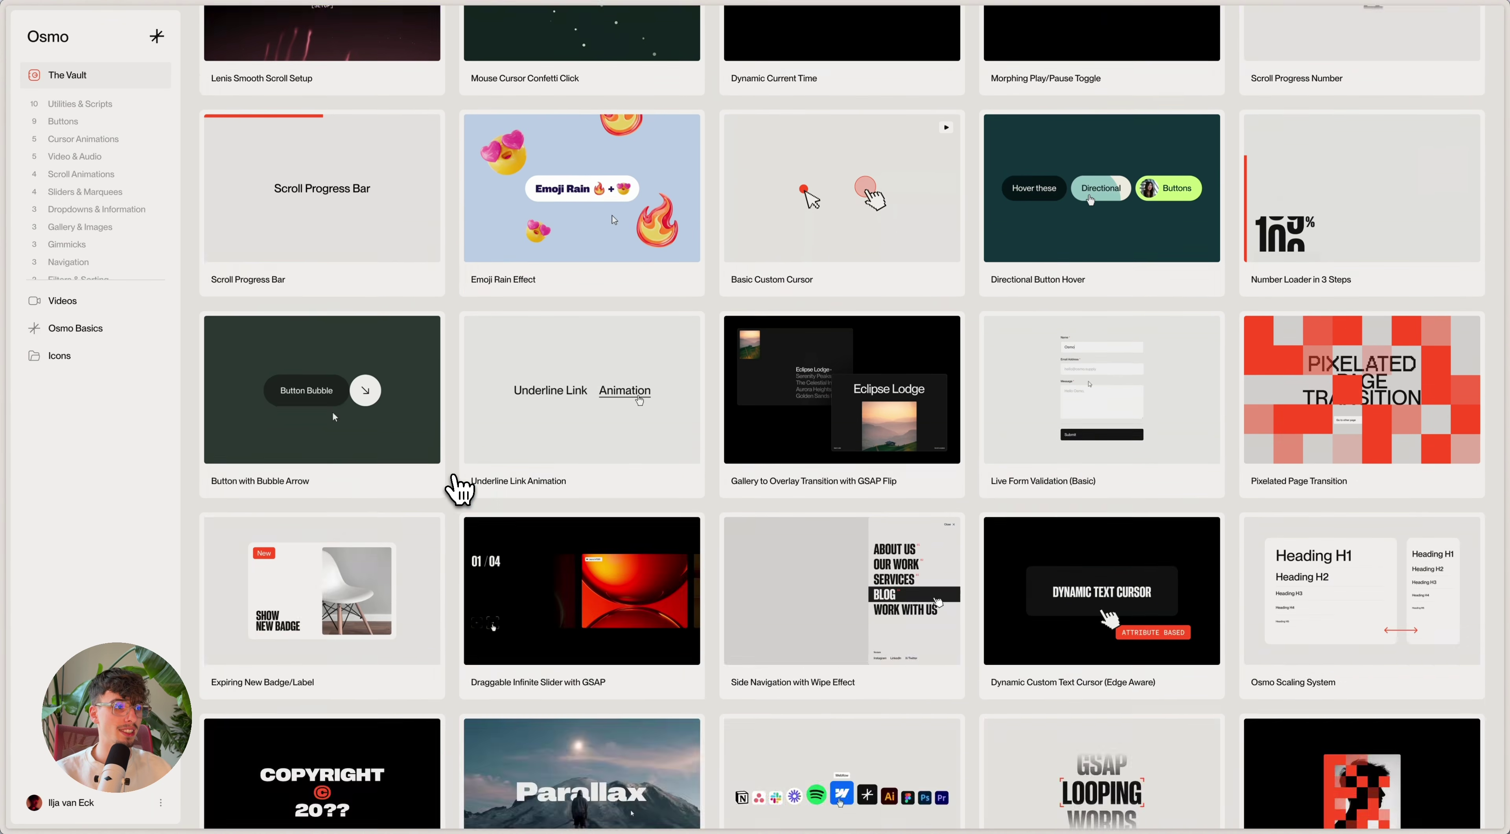
scroll(457, 483, up, 20)
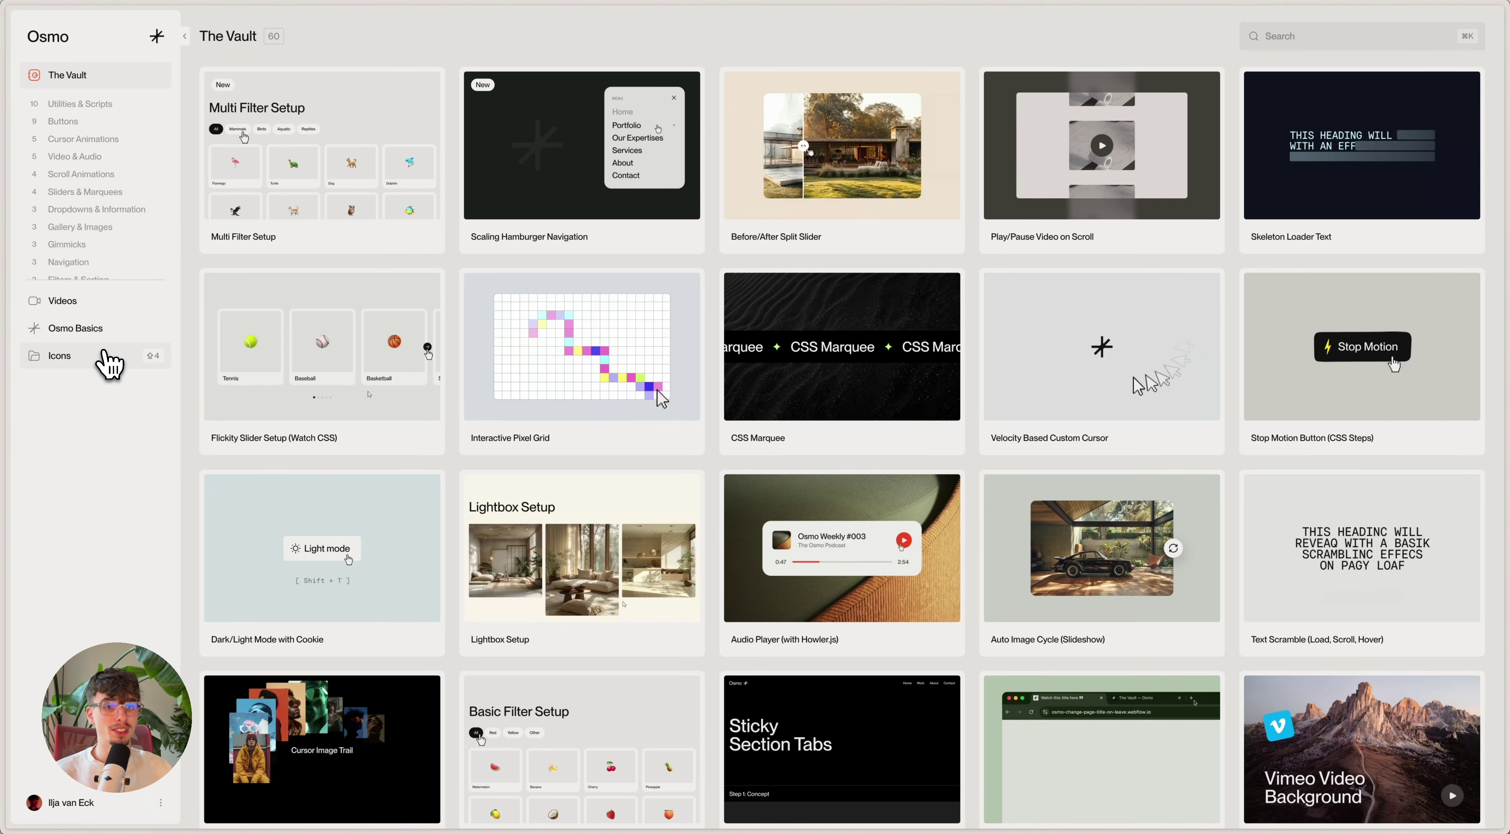
Step: Open Osmo's Icons library and look through the available icons
click(109, 363)
scroll(602, 438, down, 3)
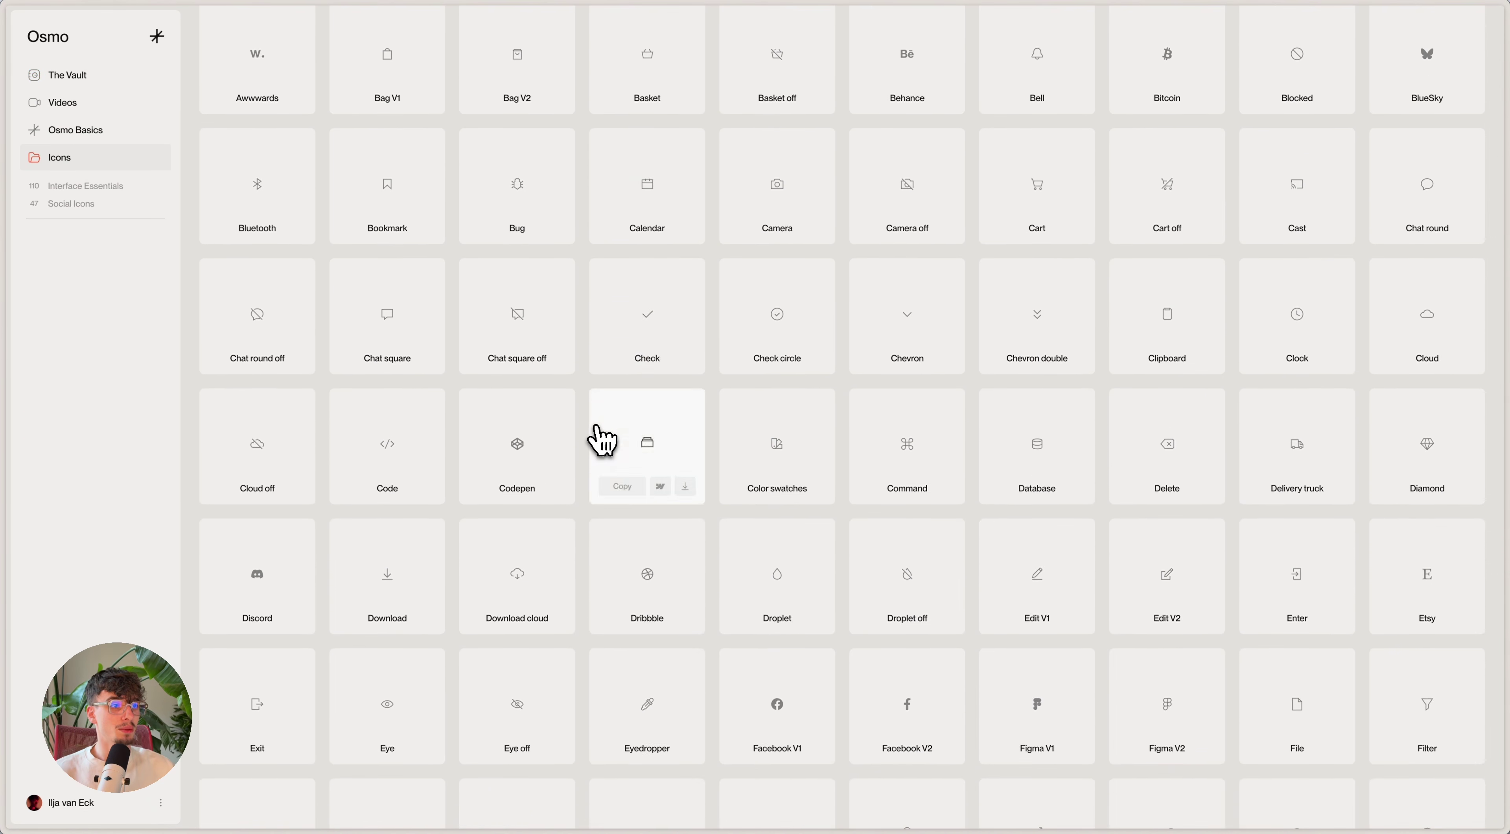
scroll(602, 439, down, 4)
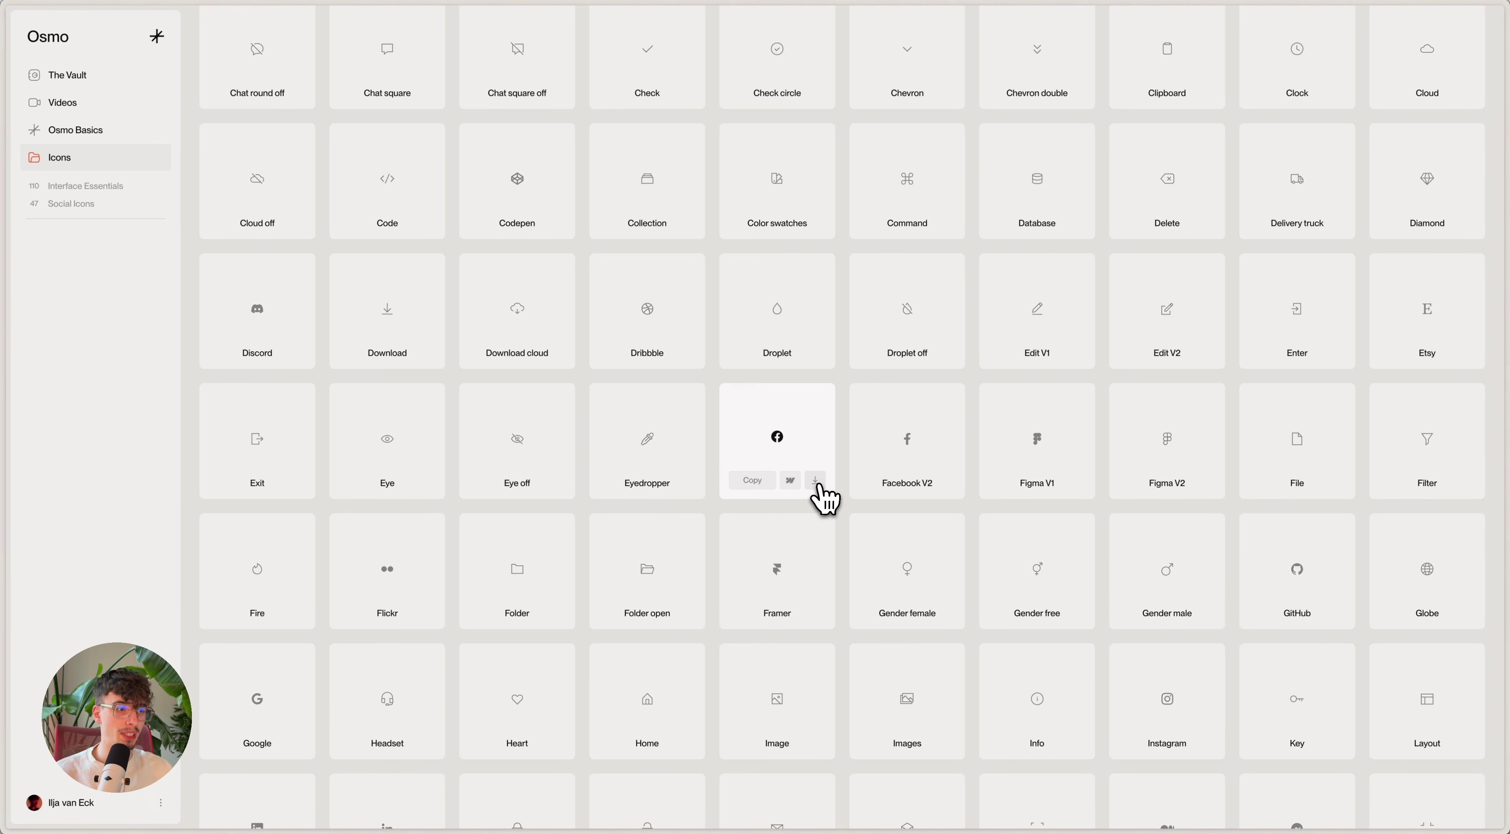
scroll(836, 499, up, 5)
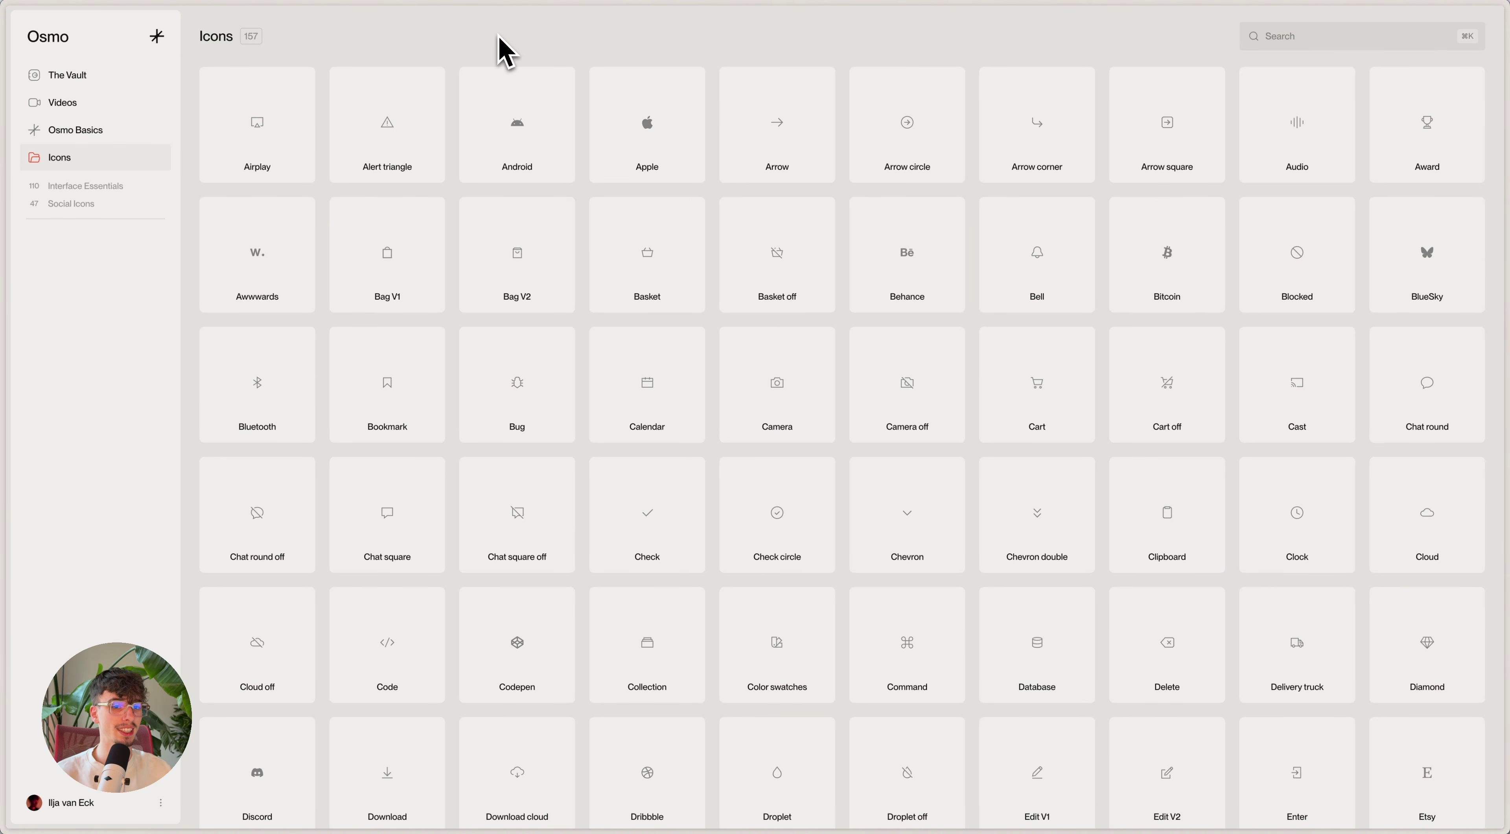
Step: Search the Osmo library for "insta", copy the Instagram icon for Webflow, and close the search
key(super+k)
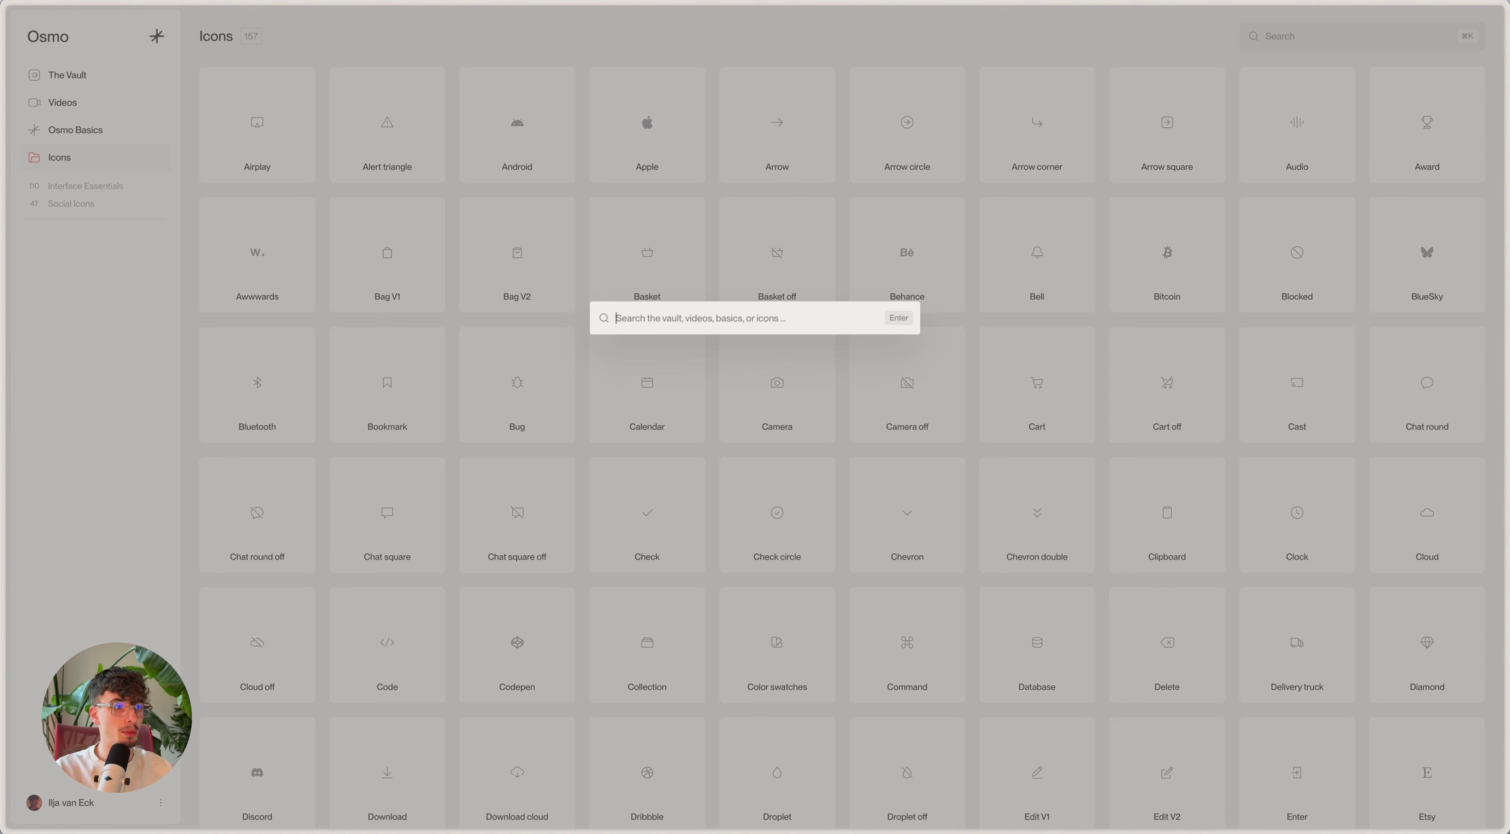
text(insta)
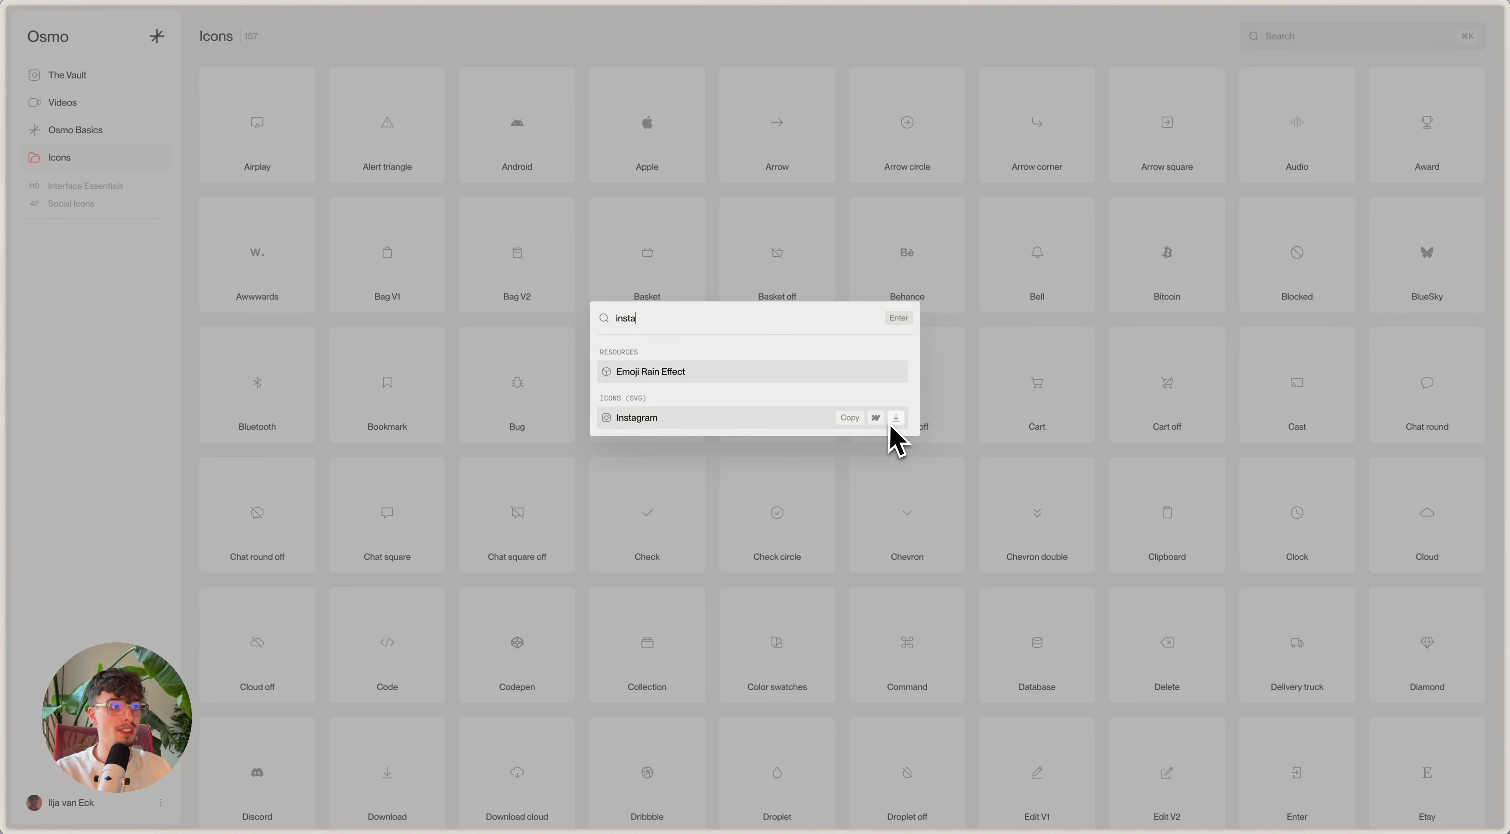
click(876, 417)
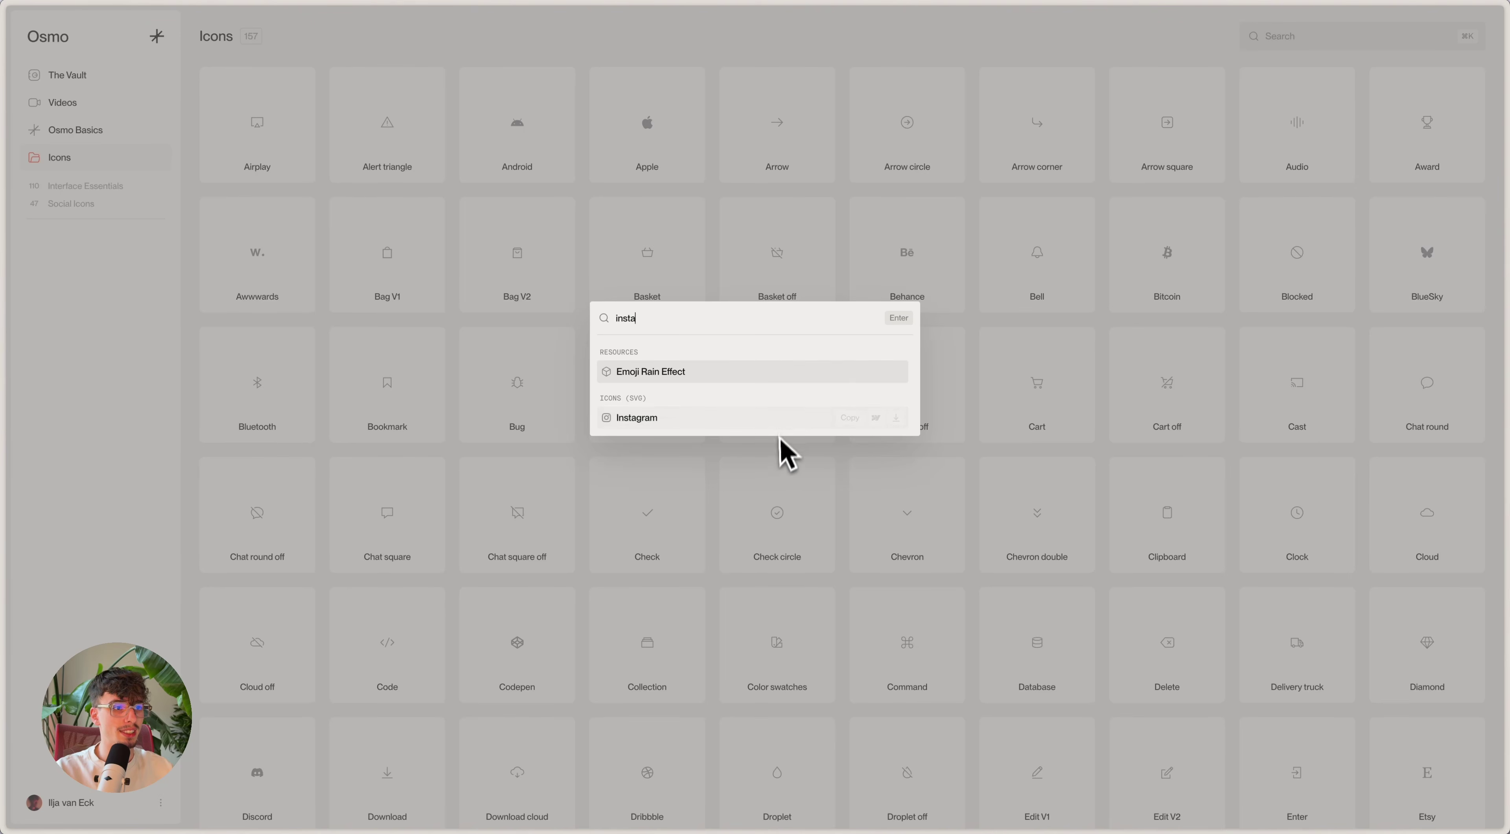
click(780, 451)
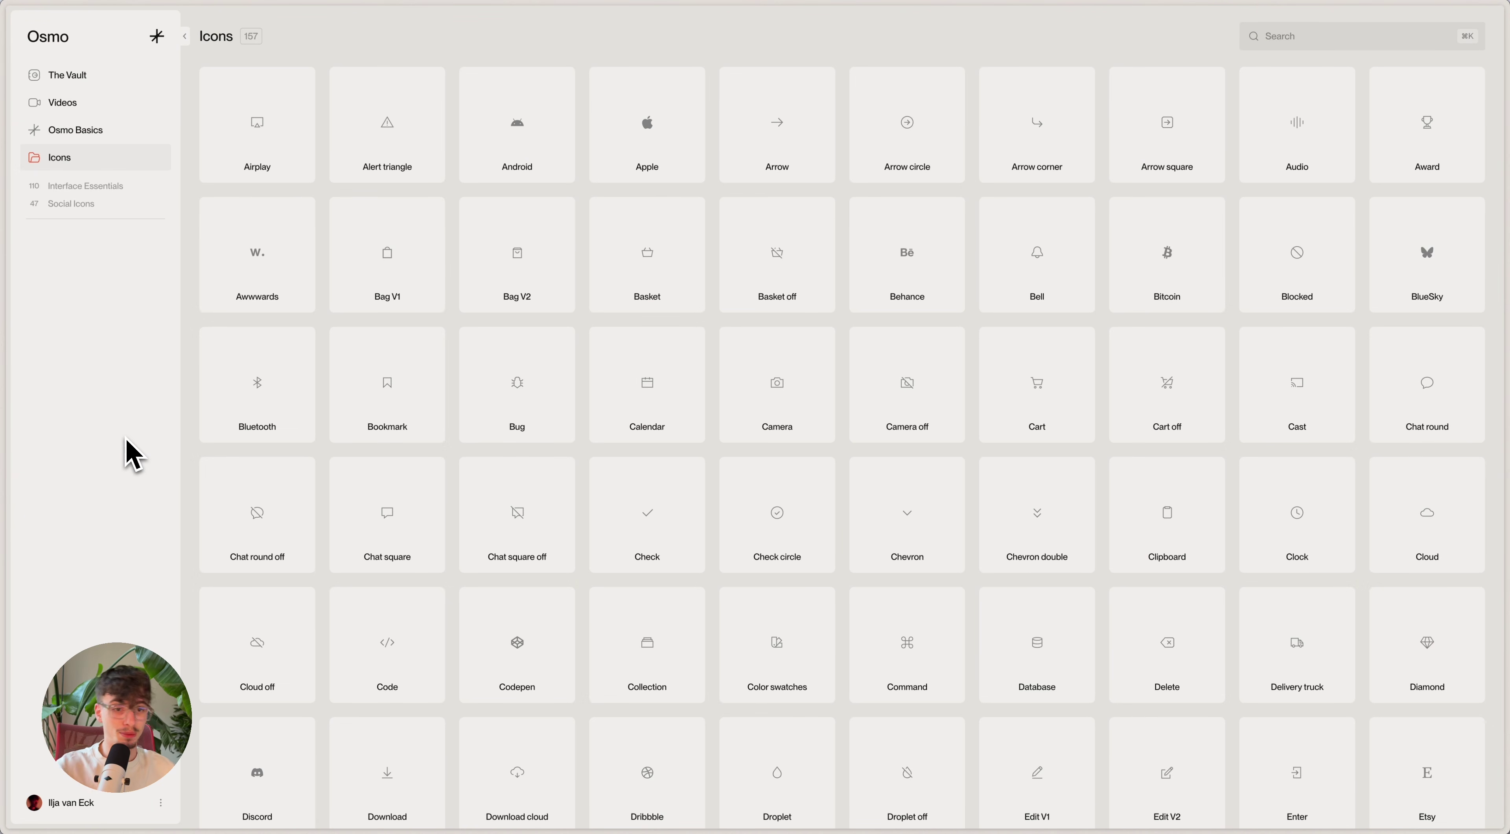